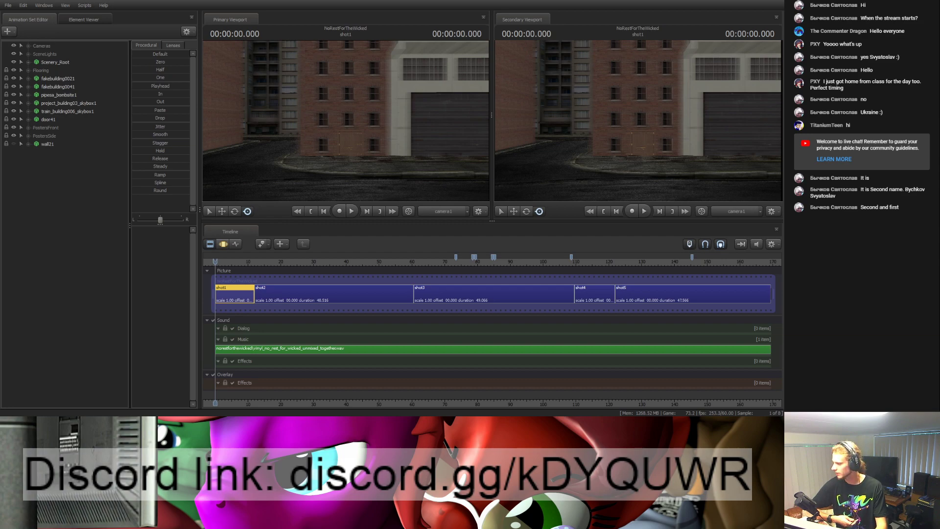
Step: Play the opening seconds of shot1 in short stretches through camera1
{"action": "left_click", "coordinate": [352, 211]}
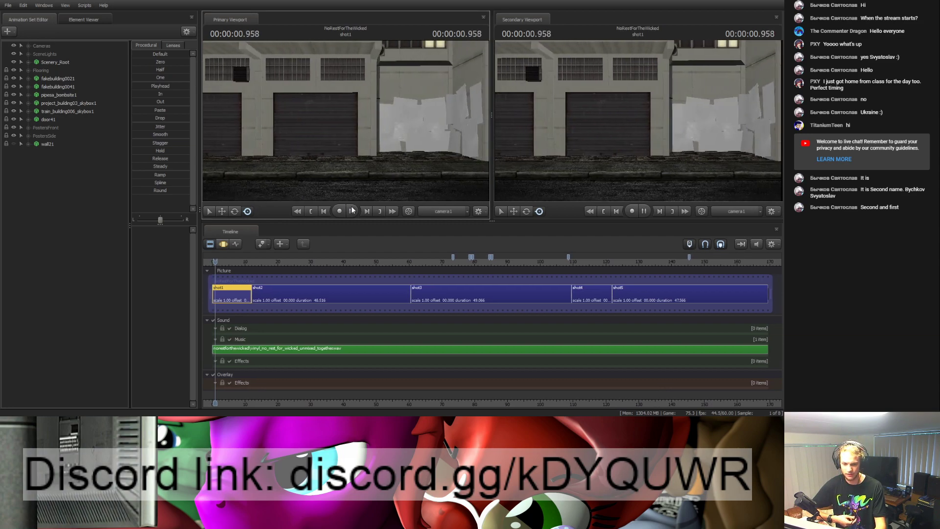
{"action": "left_click", "coordinate": [352, 211]}
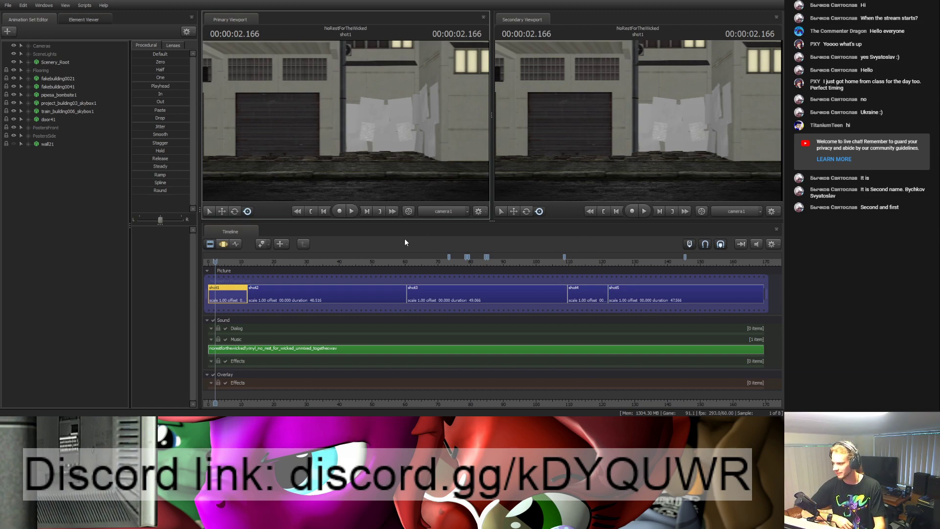
{"action": "left_click", "coordinate": [645, 212]}
{"action": "left_click", "coordinate": [645, 211]}
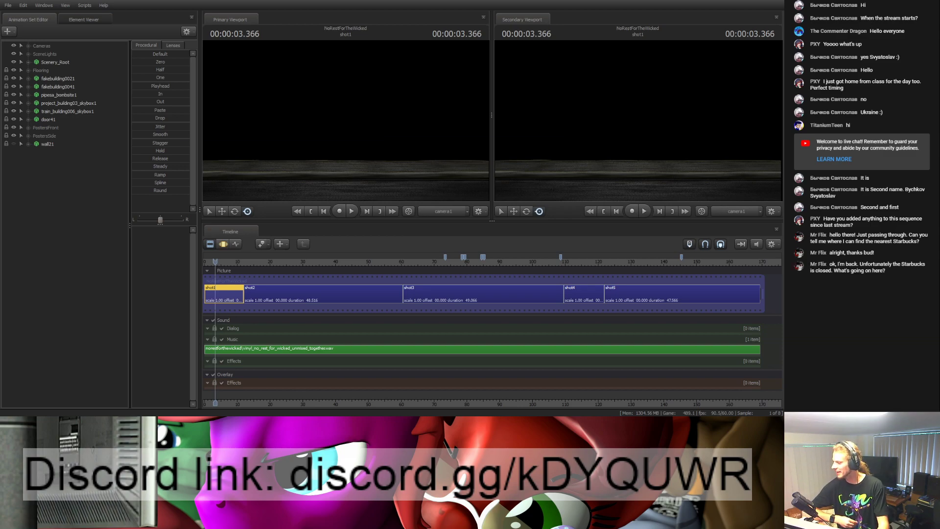
Step: Return the playhead to the start of shot1 and play its opening camera pan again
{"action": "middle_click_drag", "start_coordinate": [205, 267], "coordinate": [251, 267]}
{"action": "left_click", "coordinate": [251, 263]}
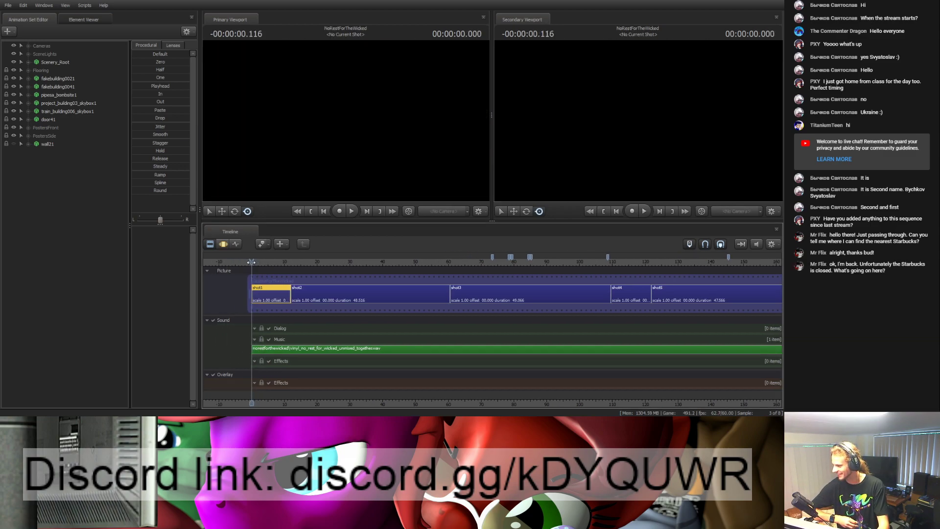
{"action": "left_click_drag", "start_coordinate": [251, 262], "coordinate": [252, 263]}
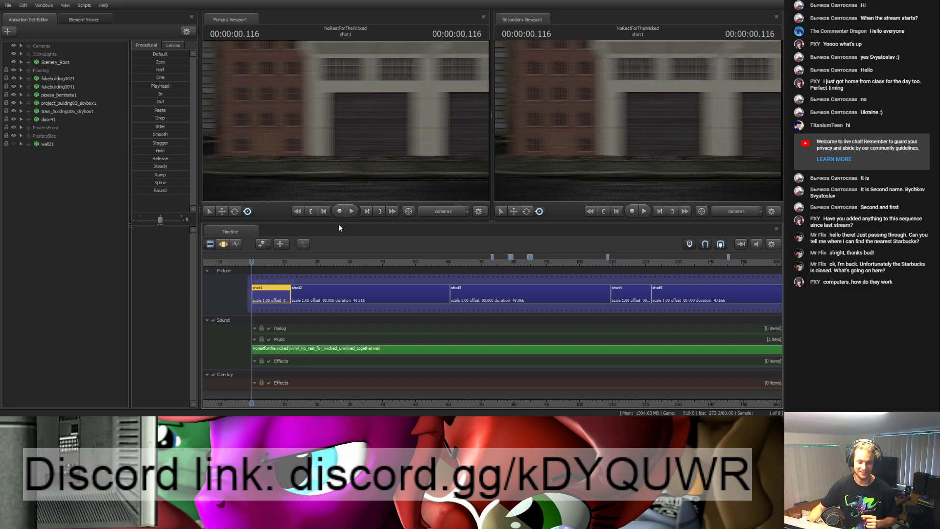
{"action": "key", "text": "space"}
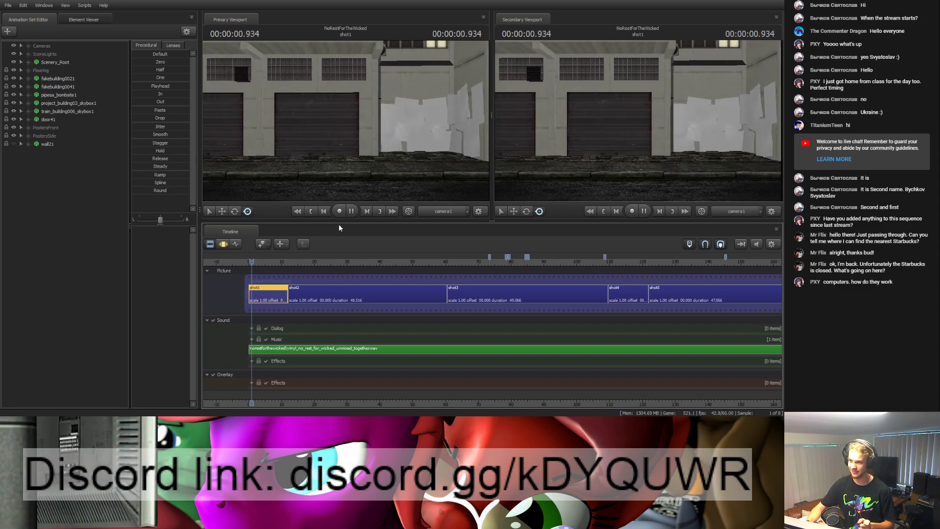
{"action": "key", "text": "space"}
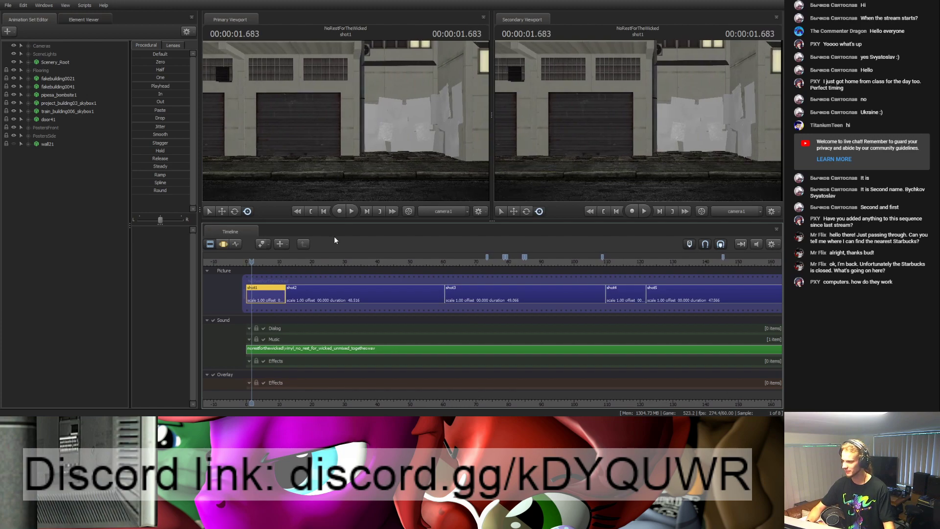
Step: Select the music clip and check shot1's timing against its waveform, including the cut to shot2, then return to the start
{"action": "left_click", "coordinate": [339, 349]}
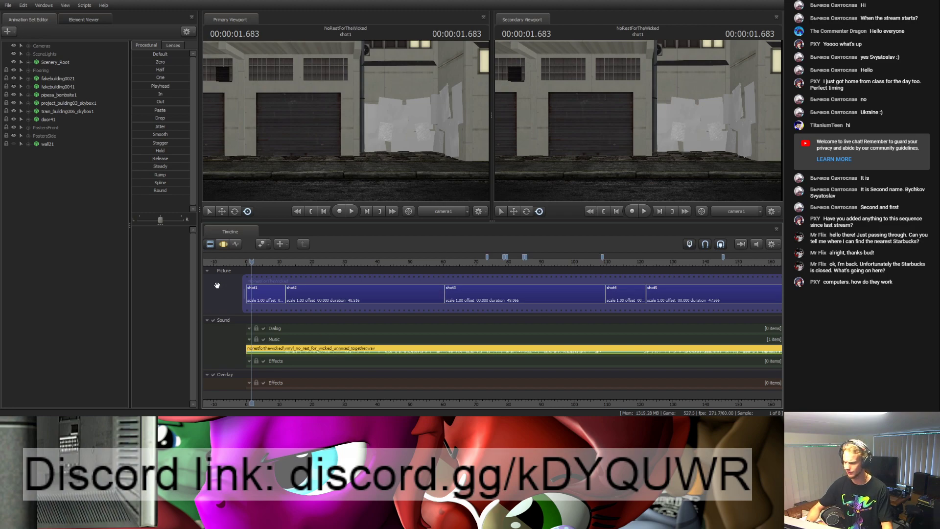
{"action": "key", "text": "space"}
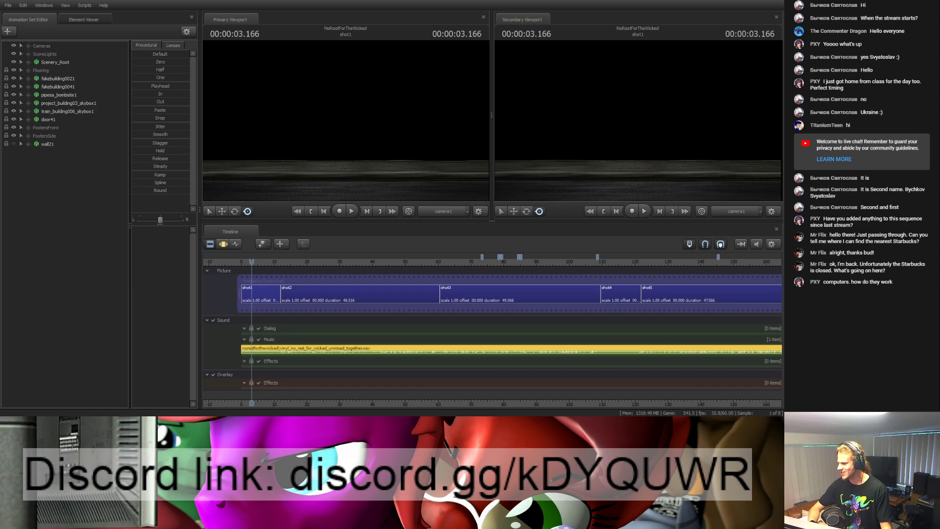
{"action": "scroll", "coordinate": [290, 353], "scroll_direction": "up", "scroll_amount": 5}
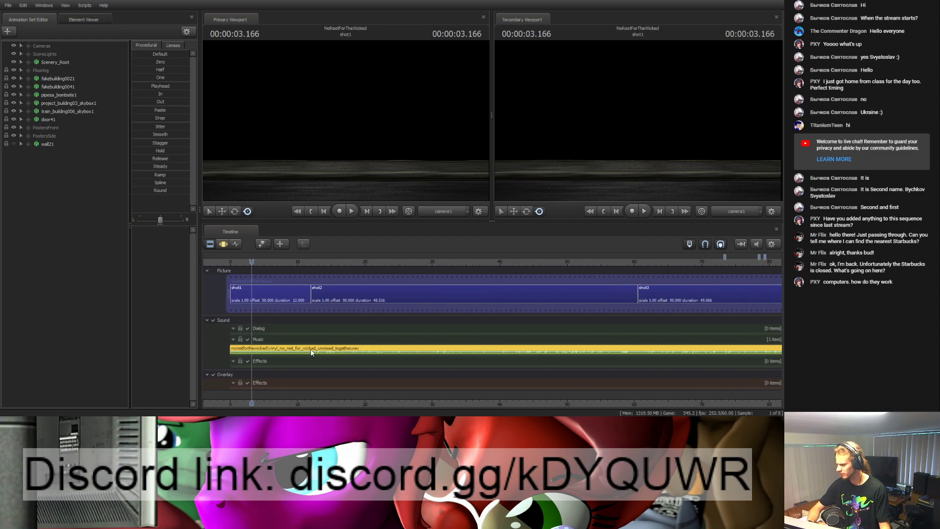
{"action": "key", "text": "space"}
{"action": "left_click", "coordinate": [309, 265]}
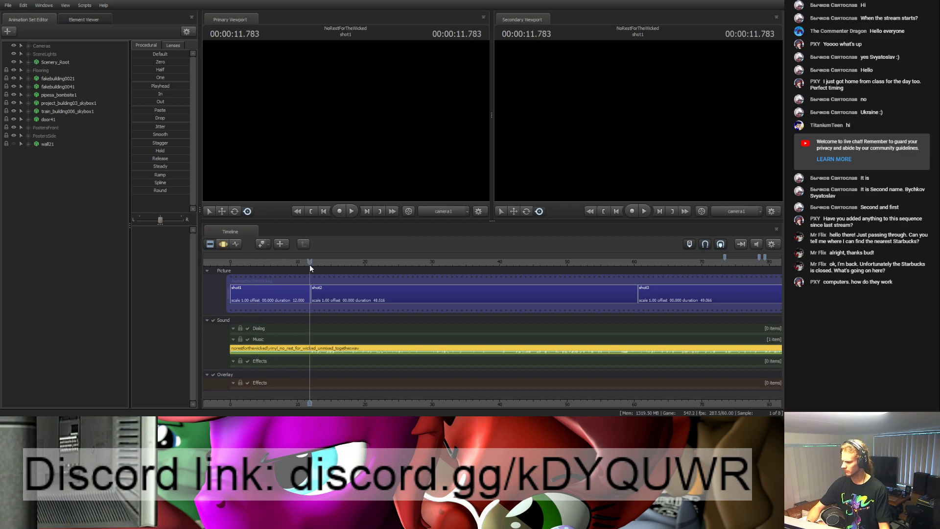
{"action": "key", "text": "space"}
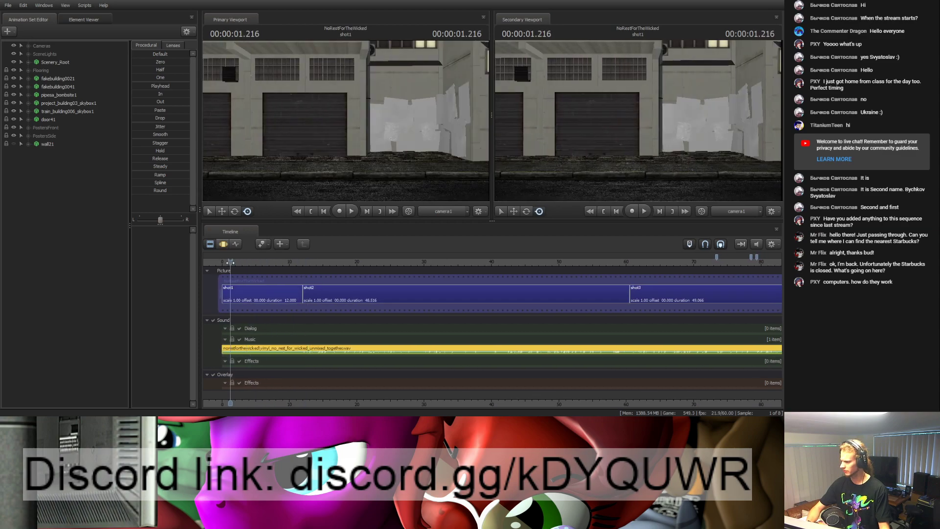
{"action": "left_click", "coordinate": [222, 262]}
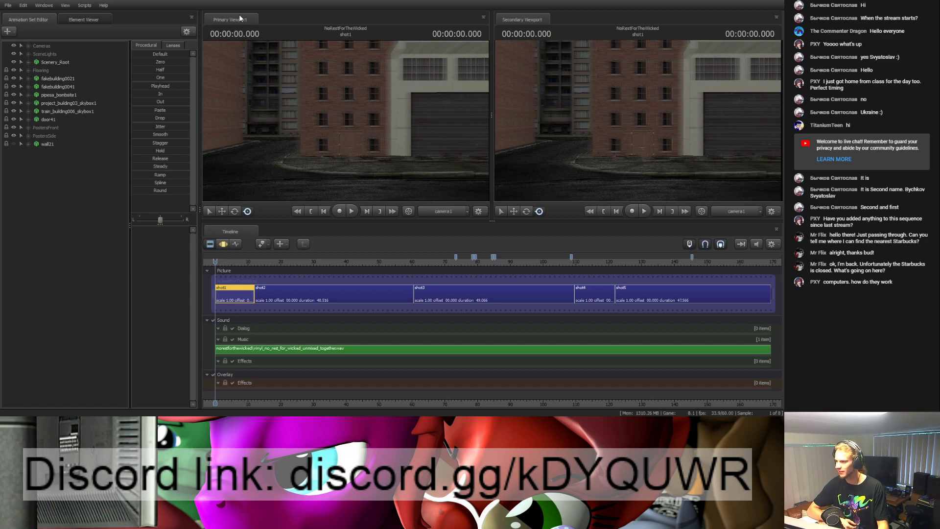
Step: Replay the first two seconds of shot1 in stages, pausing partway through the camera pan
{"action": "key", "text": "space"}
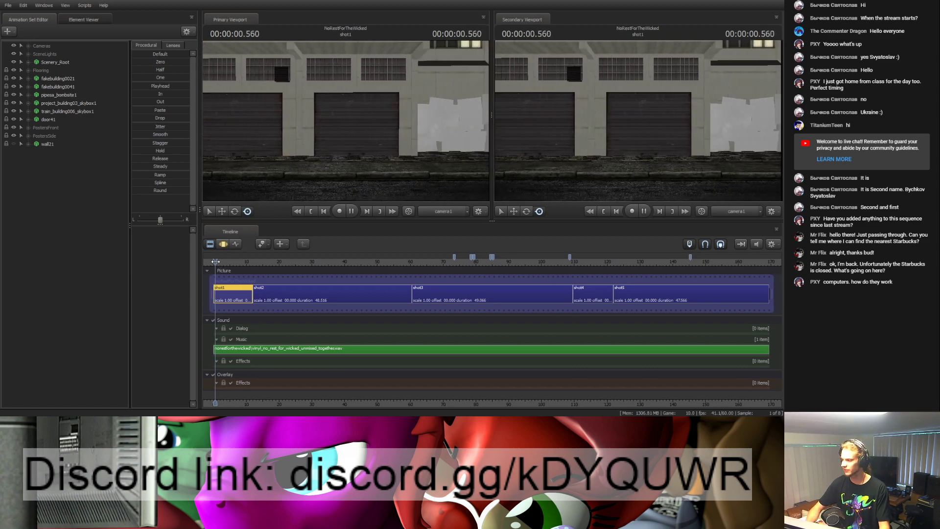
{"action": "key", "text": "space"}
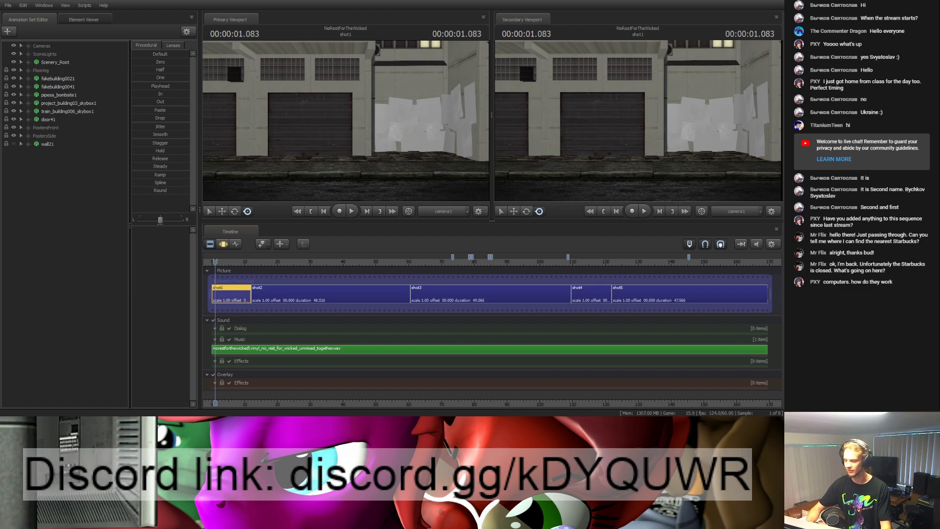
{"action": "key", "text": "space"}
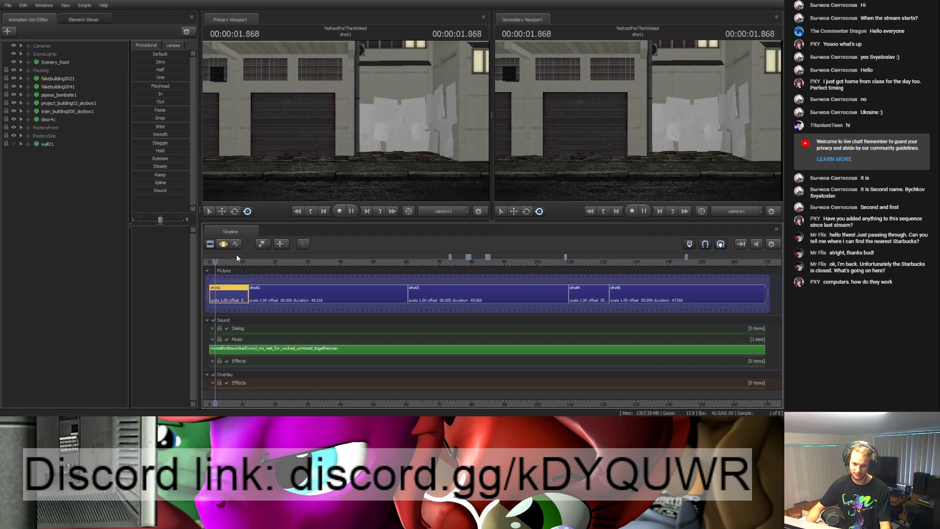
{"action": "key", "text": "space"}
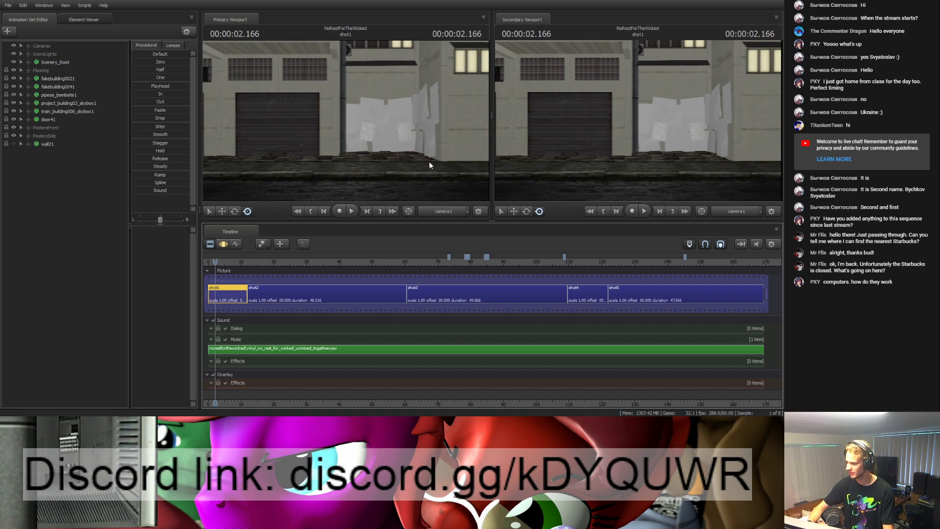
Step: Scrub back to about 0.37 s in shot1 and switch the primary viewport from camera1 to the Work Camera
{"action": "middle_click_drag", "start_coordinate": [233, 329], "coordinate": [372, 329]}
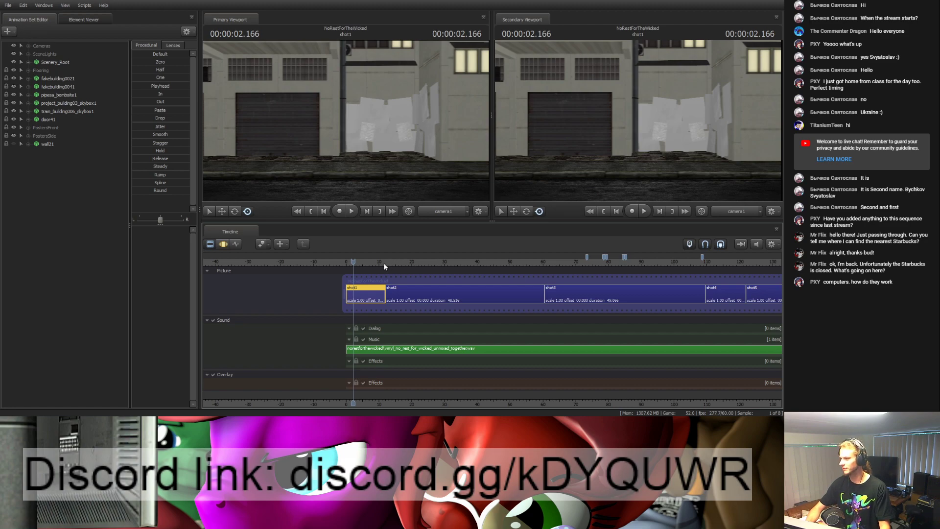
{"action": "left_click_drag", "start_coordinate": [353, 261], "coordinate": [348, 256]}
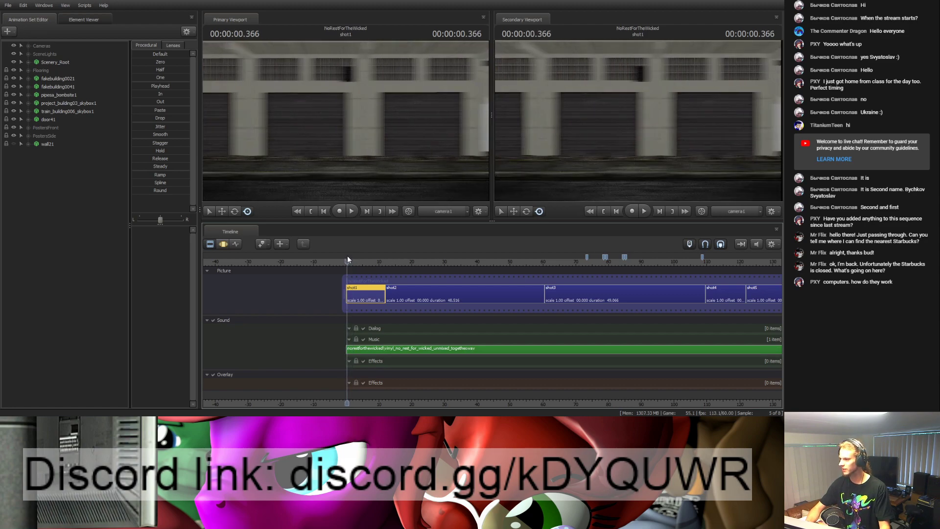
{"action": "left_click", "coordinate": [444, 211]}
{"action": "left_click_drag", "start_coordinate": [348, 119], "coordinate": [348, 119]}
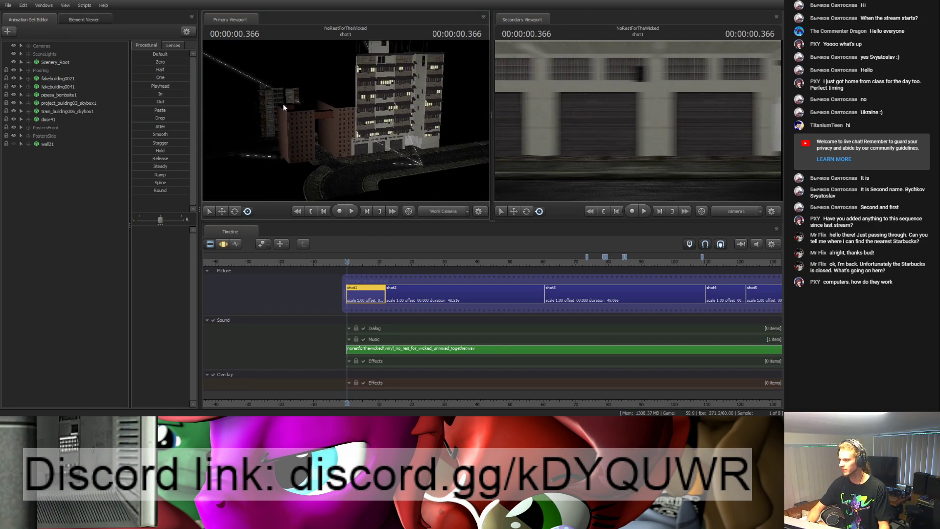
Step: Play the first second of shot1 with the Work Camera overview beside camera1, and select the music clip
{"action": "scroll", "coordinate": [352, 274], "scroll_direction": "up", "scroll_amount": 3}
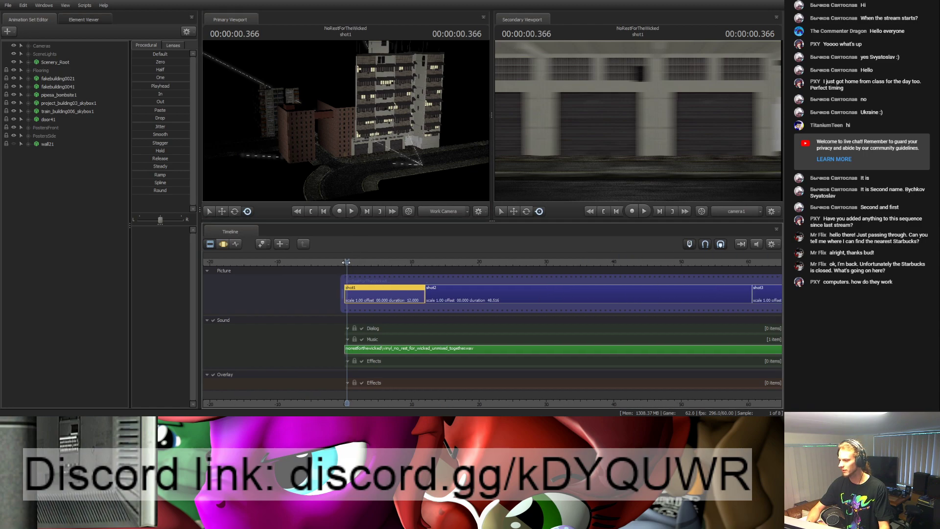
{"action": "left_click", "coordinate": [344, 262]}
{"action": "key", "text": "space"}
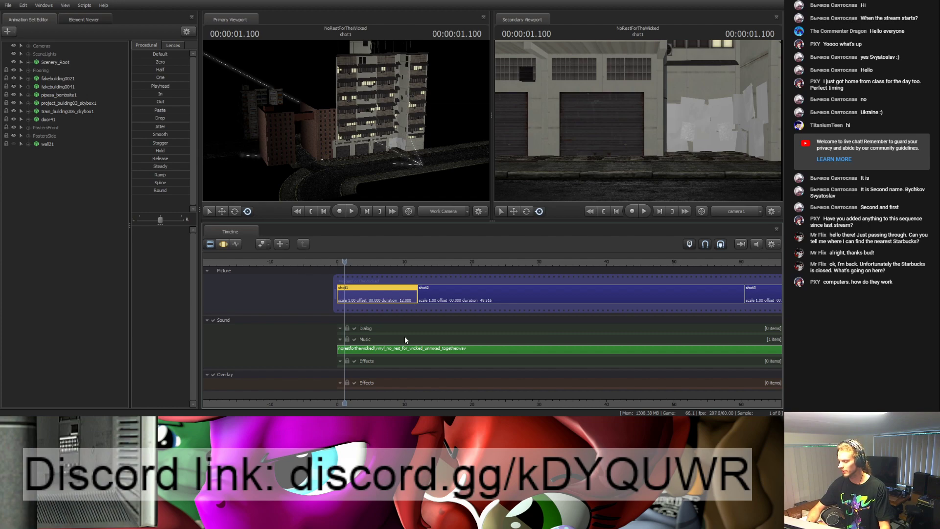
{"action": "left_click", "coordinate": [387, 348]}
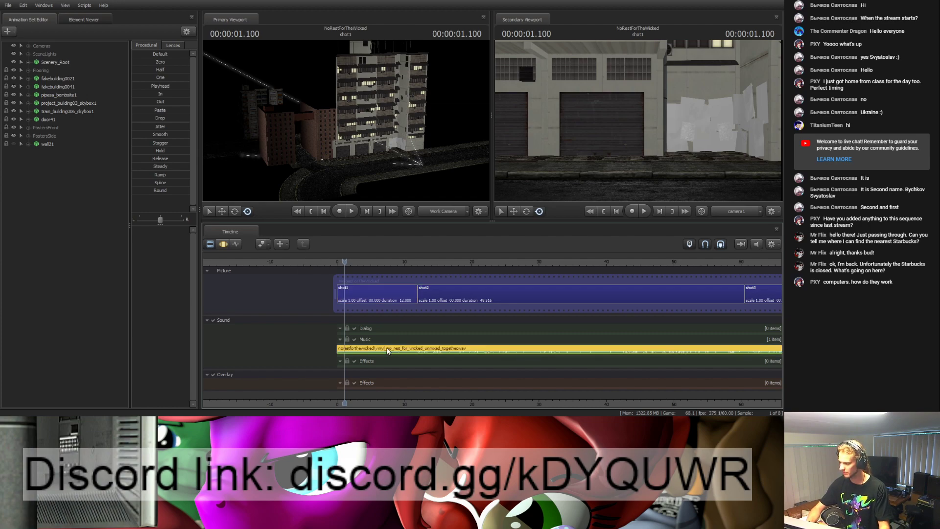
Step: Fly the Work Camera in to the apartment block and street and inspect the set while playing on through shot1
{"action": "right_click_drag", "start_coordinate": [400, 175], "coordinate": [346, 120]}
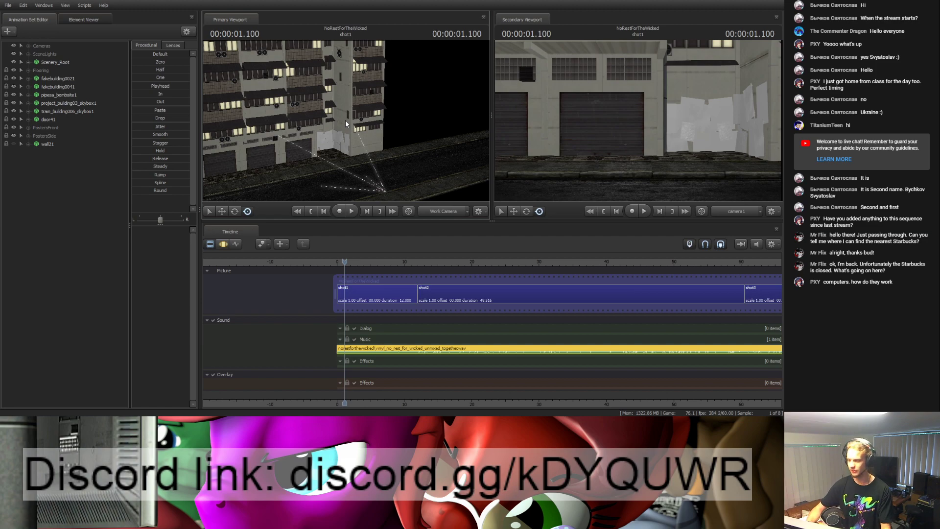
{"action": "left_click", "coordinate": [345, 260]}
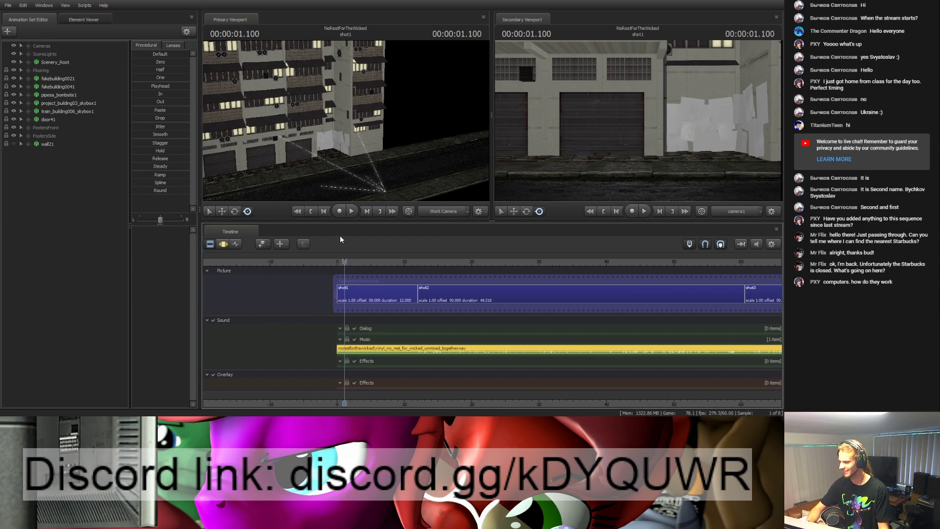
{"action": "key", "text": "space"}
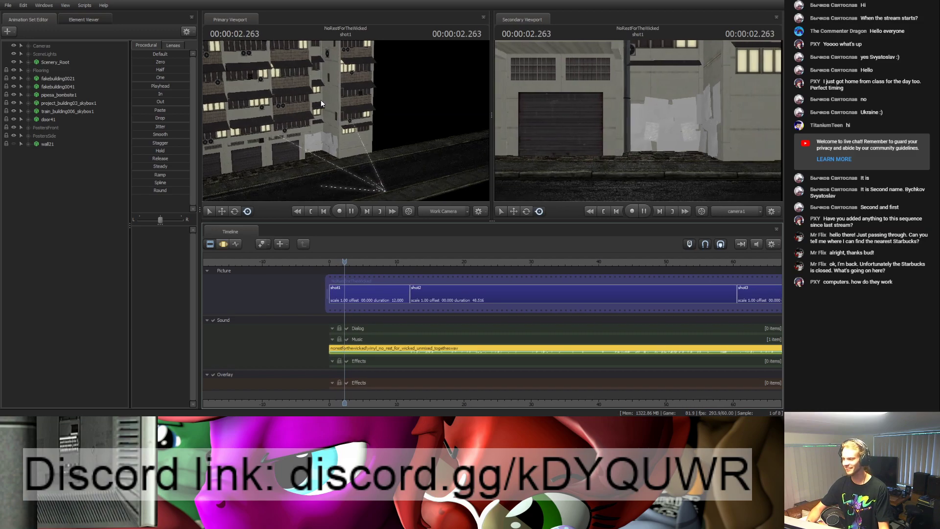
{"action": "left_click_drag", "start_coordinate": [321, 99], "coordinate": [321, 99]}
{"action": "left_click_drag", "start_coordinate": [383, 159], "coordinate": [383, 159]}
{"action": "left_click_drag", "start_coordinate": [346, 118], "coordinate": [346, 118]}
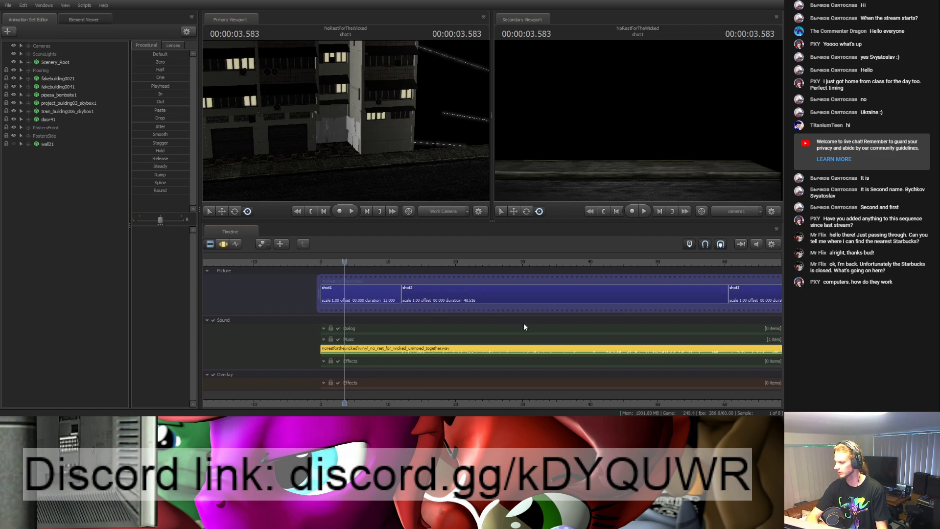
Step: Try repositioning the hexagonalbuilding1 model as a backdrop behind the street in the Motion Editor, and delete it from the scene
{"action": "left_click_drag", "start_coordinate": [379, 175], "coordinate": [346, 124]}
{"action": "left_click", "coordinate": [60, 152]}
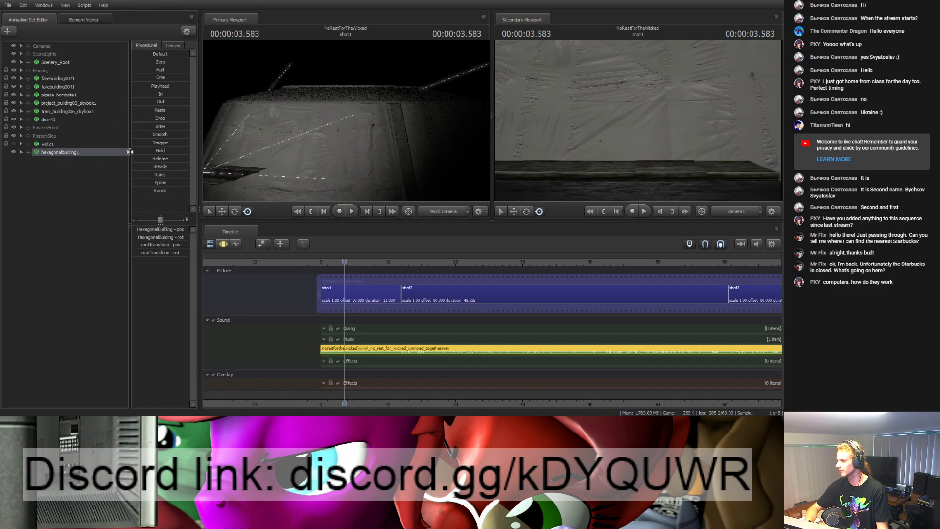
{"action": "left_click", "coordinate": [227, 240]}
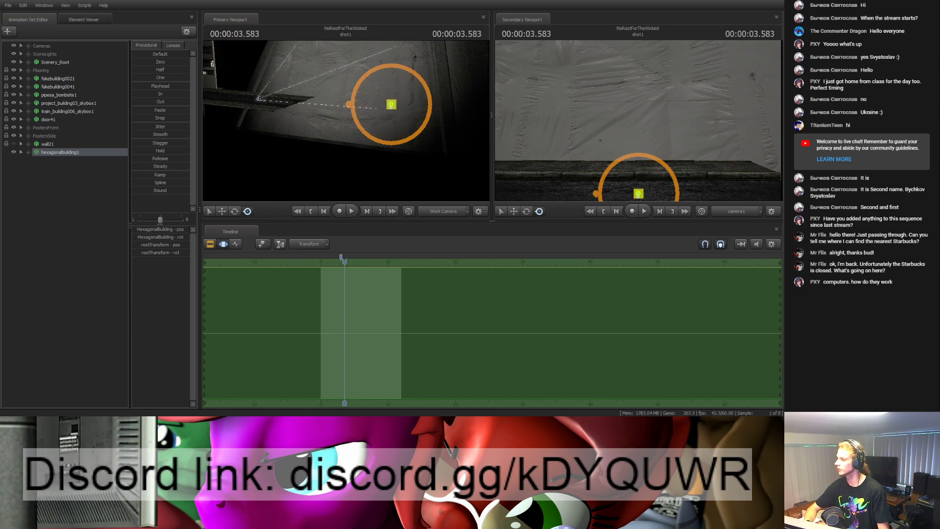
{"action": "key", "text": "w"}
{"action": "left_click_drag", "start_coordinate": [394, 97], "coordinate": [338, 142]}
{"action": "key", "text": "e"}
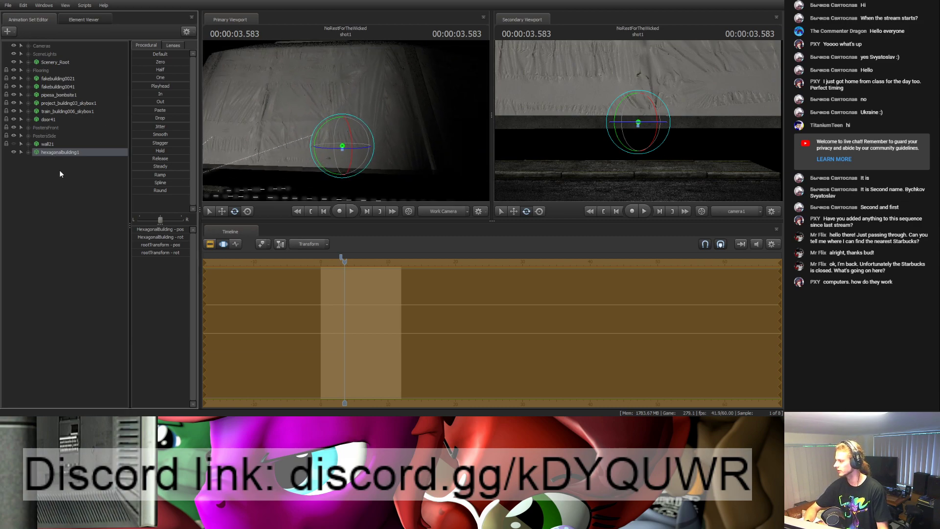
{"action": "key", "text": "Delete"}
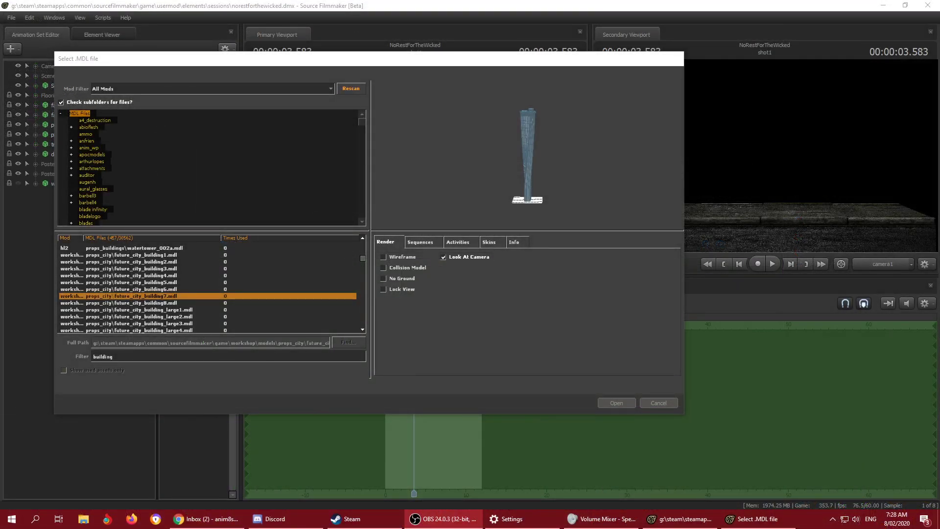
Step: Rotate the preview of future_city_building7 and look through the remaining props_city buildings to future_city_building_large5
{"action": "left_click", "coordinate": [504, 143]}
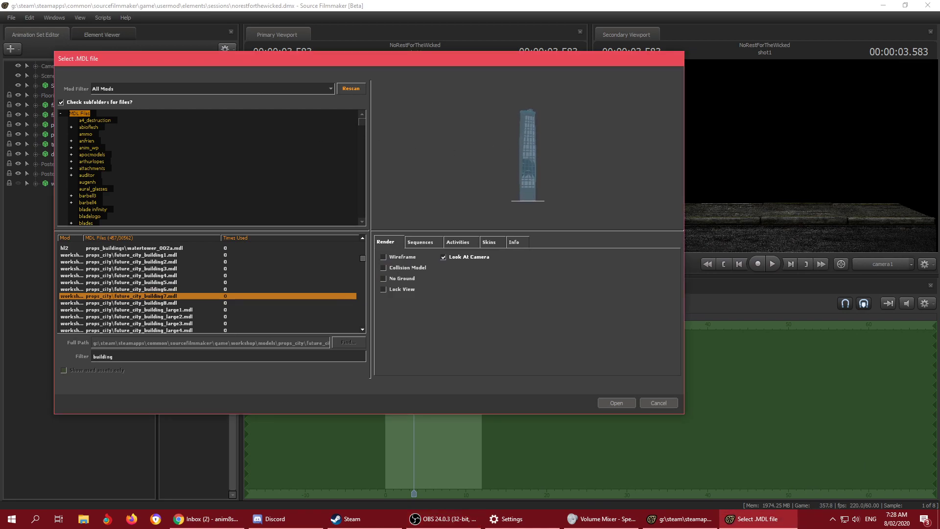
{"action": "left_click_drag", "start_coordinate": [504, 143], "coordinate": [482, 149]}
{"action": "key", "text": "Down"}
{"action": "key", "text": "Down"}
{"action": "key", "text": "Down"}
{"action": "key", "text": "Down"}
{"action": "key", "text": "Down"}
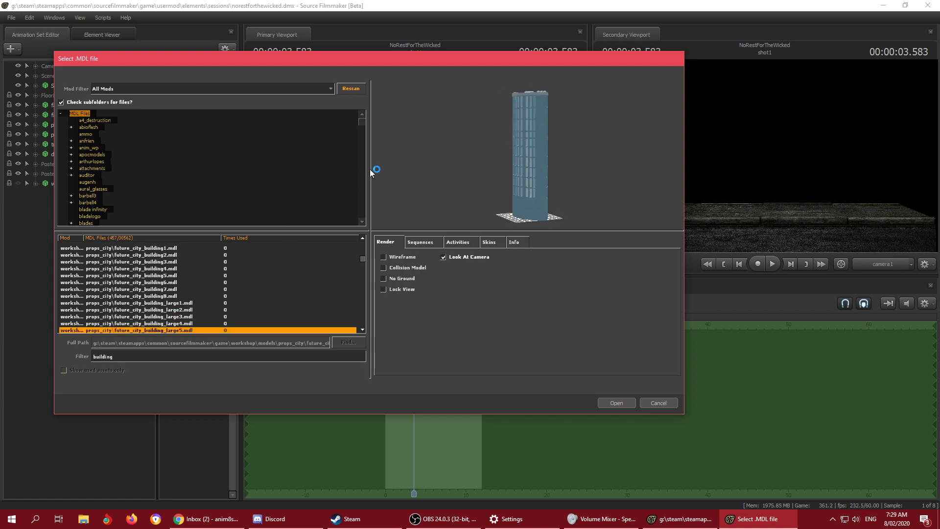
Step: Examine the broken building exteriors, pillars and windows in props_debris, on to burnt_building_chimney_01
{"action": "key", "text": "Down"}
{"action": "key", "text": "Down"}
{"action": "key", "text": "Down"}
{"action": "key", "text": "Down"}
{"action": "key", "text": "Down"}
{"action": "key", "text": "Down"}
{"action": "key", "text": "Down"}
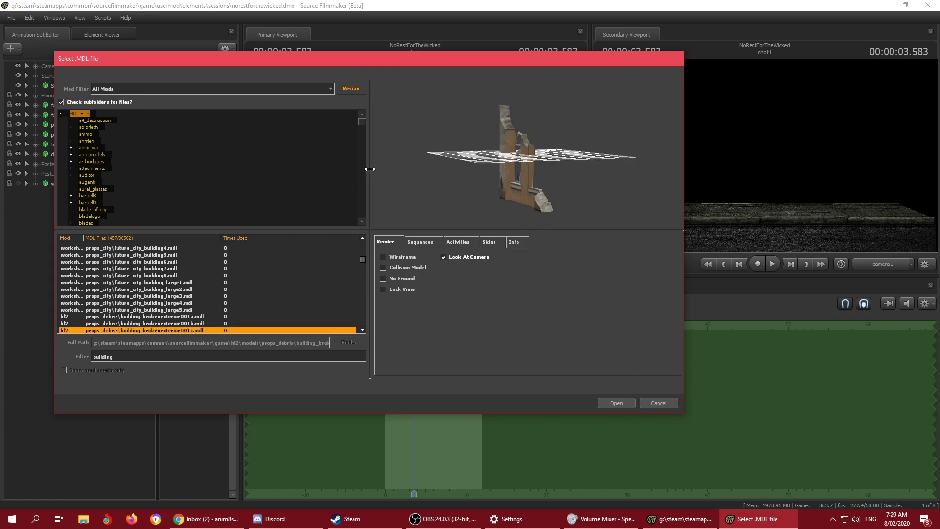
{"action": "key", "text": "Down"}
{"action": "key", "text": "Down"}
{"action": "key", "text": "Down"}
{"action": "key", "text": "Down"}
{"action": "key", "text": "Down"}
{"action": "key", "text": "Down"}
{"action": "key", "text": "Down"}
{"action": "key", "text": "Down"}
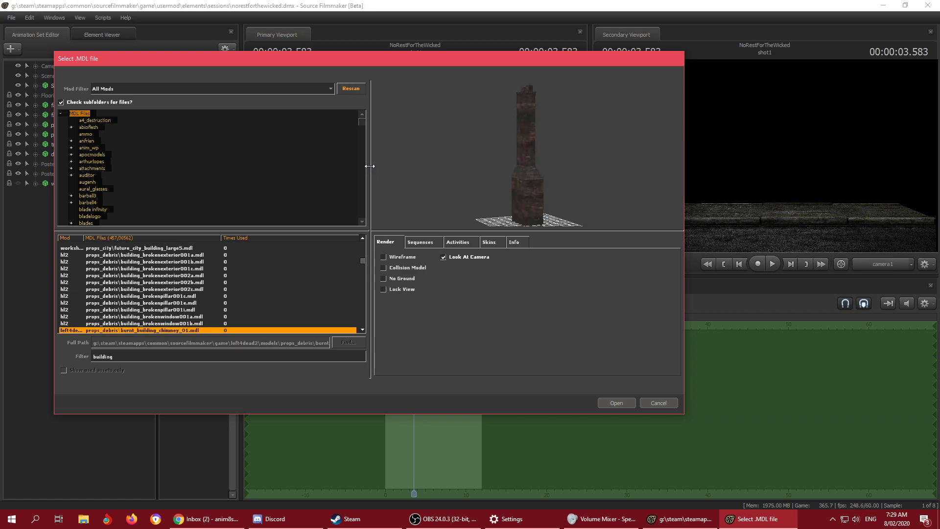
Step: Examine the burnt_building corner, rafter, roof and wall models and rotate the preview of donner_building1_wall1
{"action": "key", "text": "Down"}
{"action": "key", "text": "Down"}
{"action": "key", "text": "Down"}
{"action": "key", "text": "Down"}
{"action": "key", "text": "Down"}
{"action": "key", "text": "Down"}
{"action": "key", "text": "Down"}
{"action": "key", "text": "Down"}
{"action": "key", "text": "Down"}
{"action": "key", "text": "Down"}
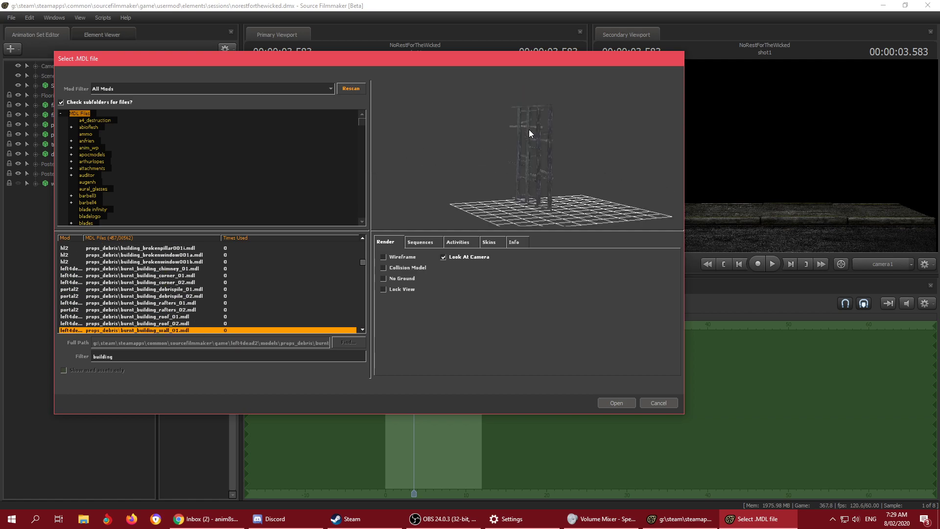
{"action": "key", "text": "Down"}
{"action": "key", "text": "Down"}
{"action": "key", "text": "Down"}
{"action": "key", "text": "Down"}
{"action": "key", "text": "Down"}
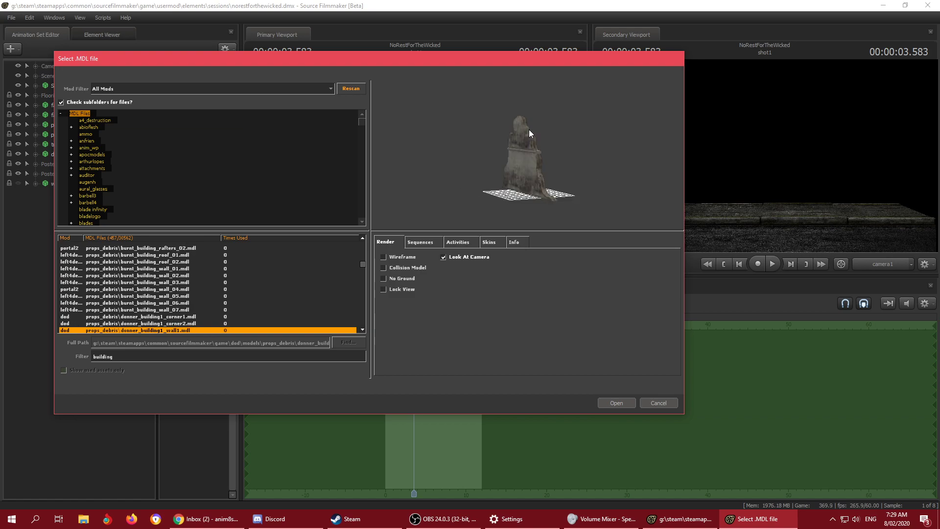
{"action": "left_click_drag", "start_coordinate": [529, 130], "coordinate": [588, 129]}
Step: Preview the props_district curved building, the props_fairgrounds building supports and the props_fallout bgbuilding models
{"action": "key", "text": "Down"}
{"action": "key", "text": "Down"}
{"action": "key", "text": "Down"}
{"action": "key", "text": "Down"}
{"action": "key", "text": "Down"}
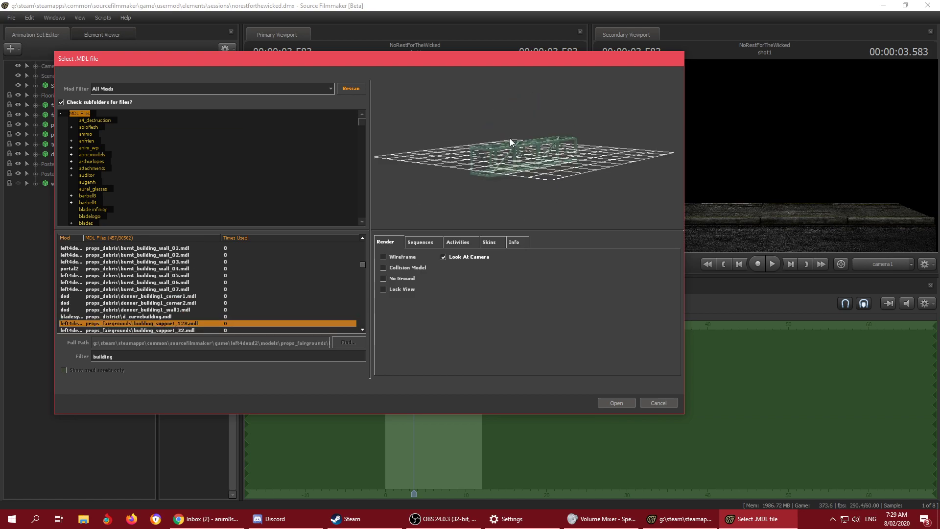
{"action": "key", "text": "Down"}
{"action": "key", "text": "Down"}
{"action": "key", "text": "Down"}
{"action": "key", "text": "Down"}
{"action": "key", "text": "Down"}
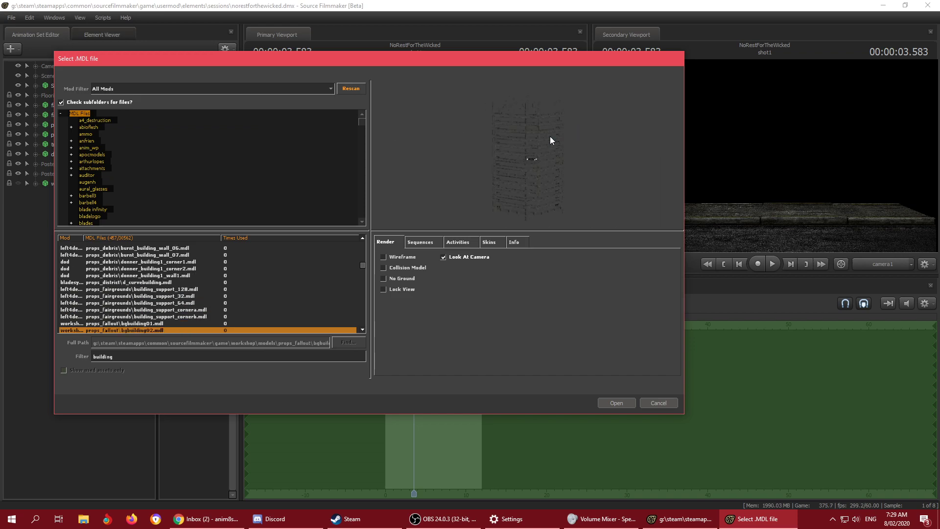
Step: Preview the usermod props_fallout buildings from building.mdl to building2.mdl as possible backdrops
{"action": "key", "text": "Down"}
{"action": "key", "text": "Down"}
{"action": "key", "text": "Down"}
{"action": "key", "text": "Down"}
{"action": "key", "text": "Down"}
{"action": "key", "text": "Down"}
{"action": "key", "text": "Down"}
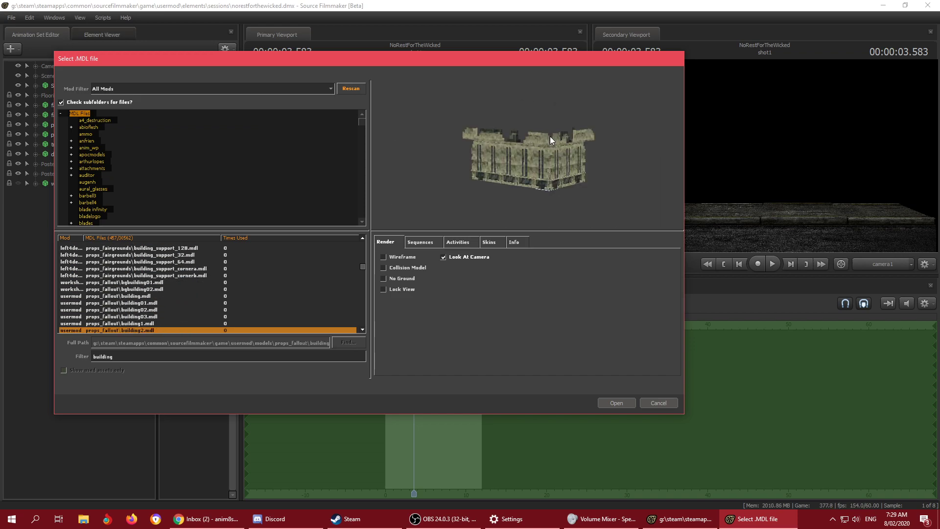
Step: Preview the props_farm and props_harbor buildings and the moon_redbase_building models in props_moonbase through number 06
{"action": "key", "text": "Down"}
{"action": "key", "text": "Down"}
{"action": "key", "text": "Down"}
{"action": "key", "text": "Down"}
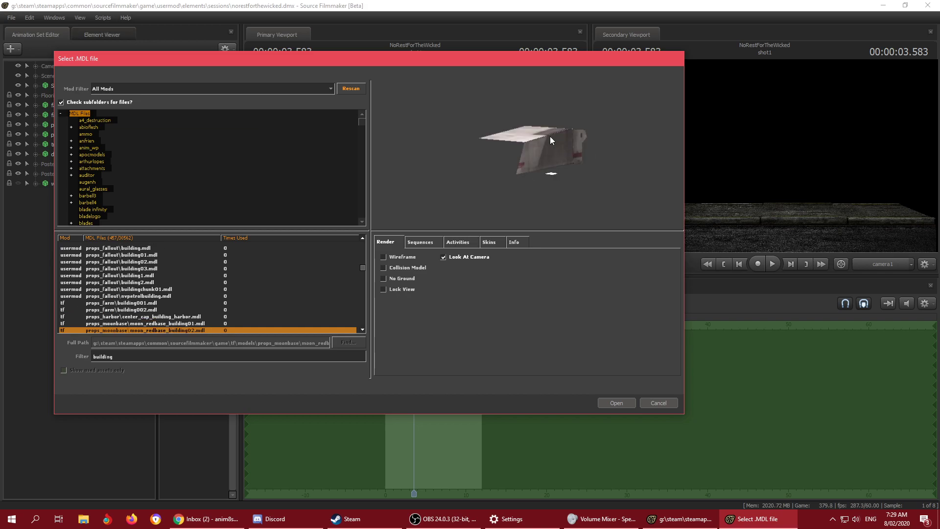
{"action": "key", "text": "Down"}
{"action": "key", "text": "Down"}
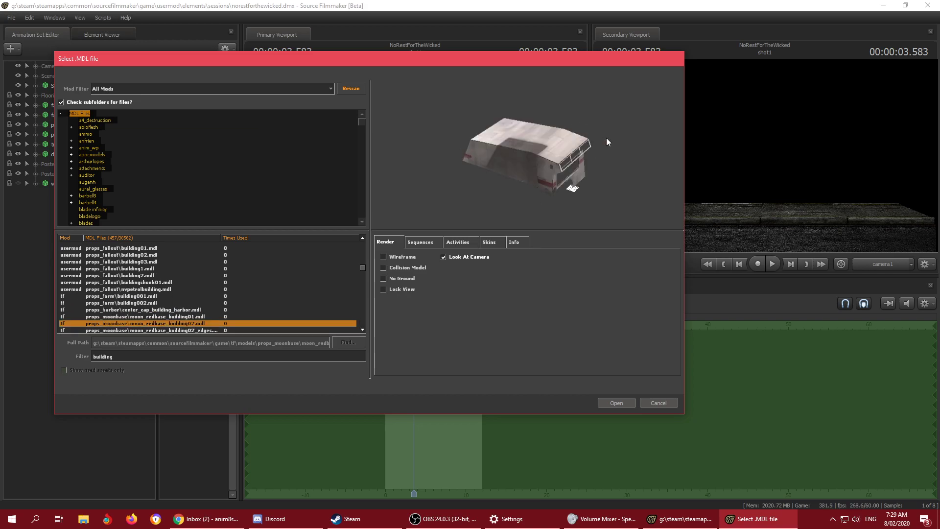
{"action": "key", "text": "Down"}
{"action": "key", "text": "Down"}
{"action": "key", "text": "Down"}
{"action": "key", "text": "Down"}
{"action": "key", "text": "Down"}
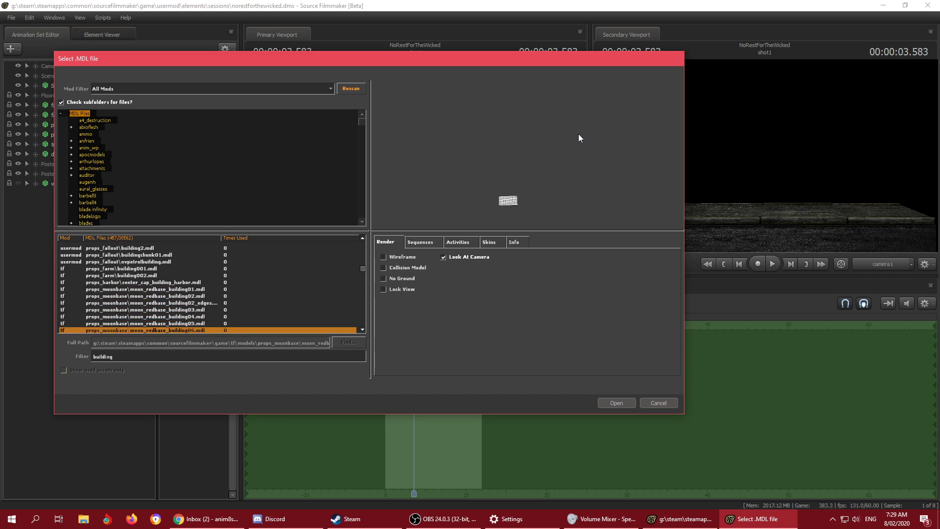
Step: Compare the props_skybox train building models from train_building001_skybox to train_building007_skybox
{"action": "key", "text": "Down"}
{"action": "key", "text": "Down"}
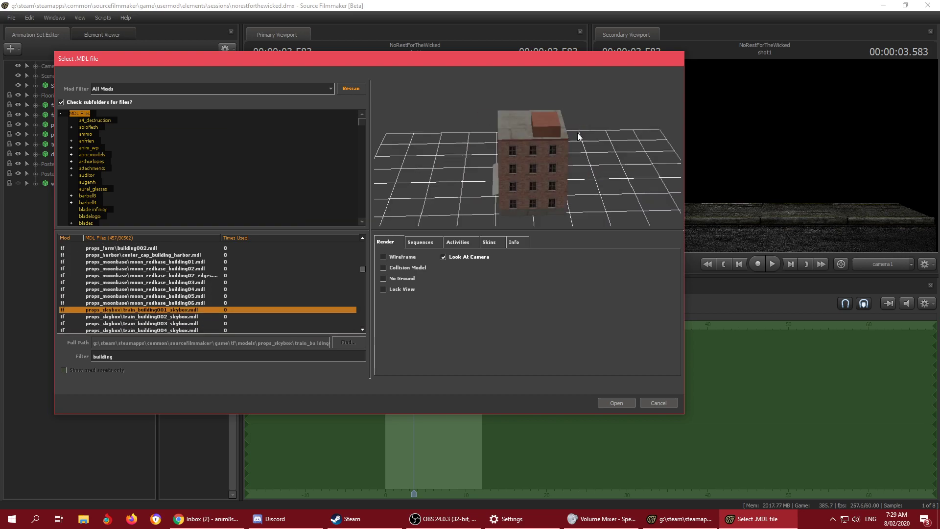
{"action": "key", "text": "Up"}
{"action": "key", "text": "Up"}
{"action": "key", "text": "Up"}
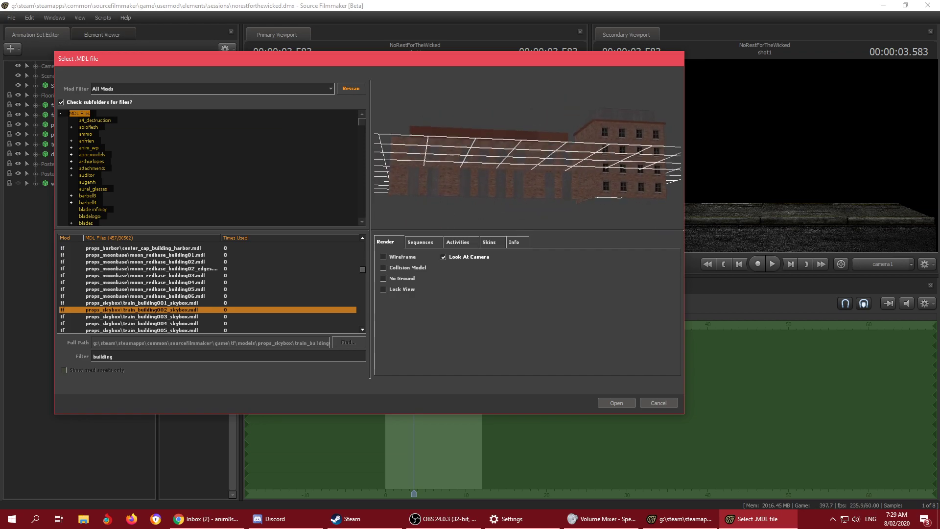
{"action": "key", "text": "Down"}
{"action": "key", "text": "Down"}
{"action": "key", "text": "Down"}
{"action": "key", "text": "Down"}
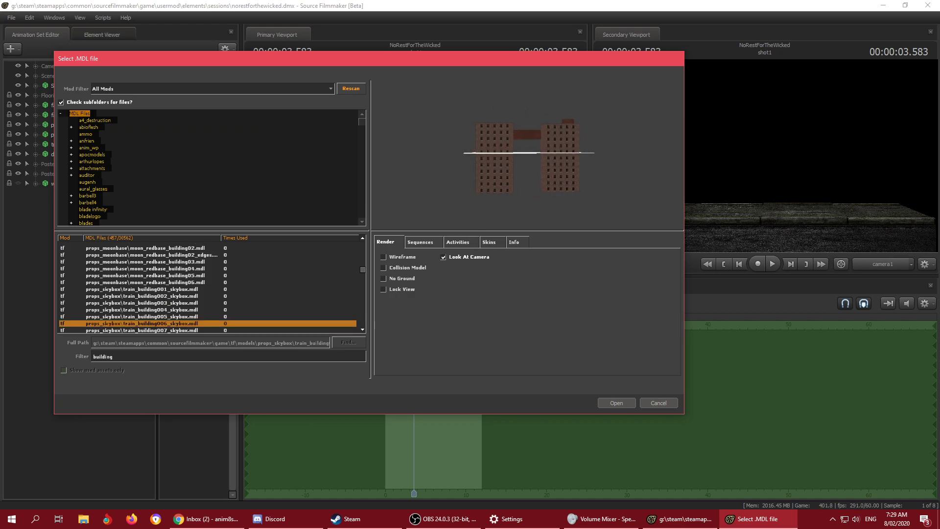
{"action": "key", "text": "Down"}
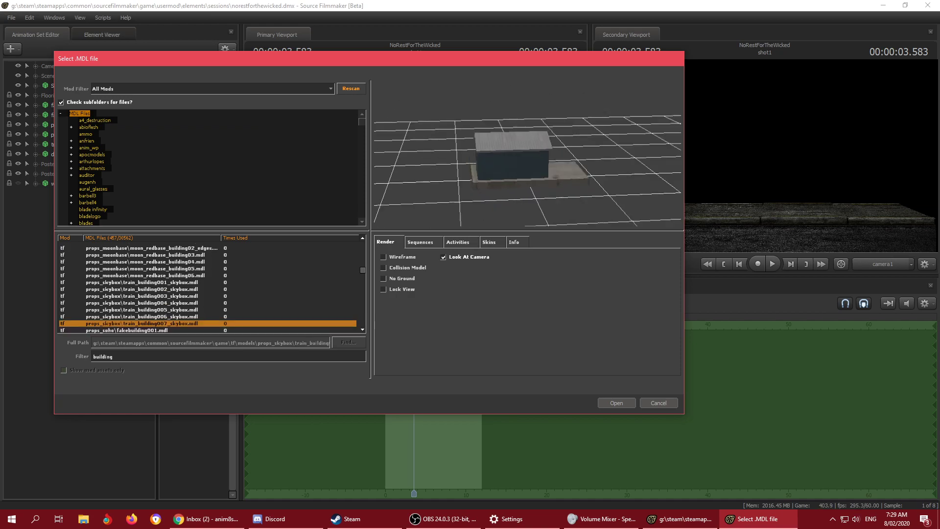
Step: Preview the props_soho fakebuilding models 001 to 004 and the first props_street building trim piece
{"action": "key", "text": "Down"}
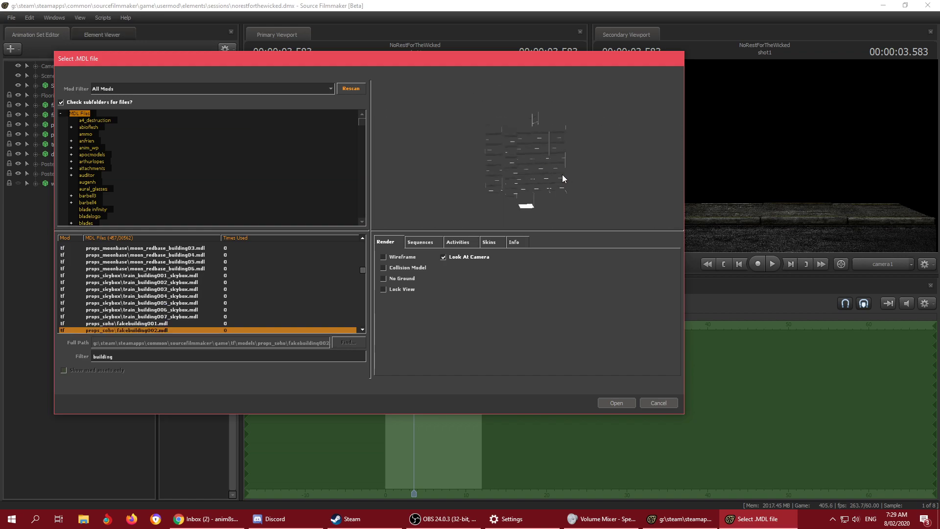
{"action": "key", "text": "Down"}
{"action": "key", "text": "Down"}
{"action": "key", "text": "Down"}
{"action": "key", "text": "Down"}
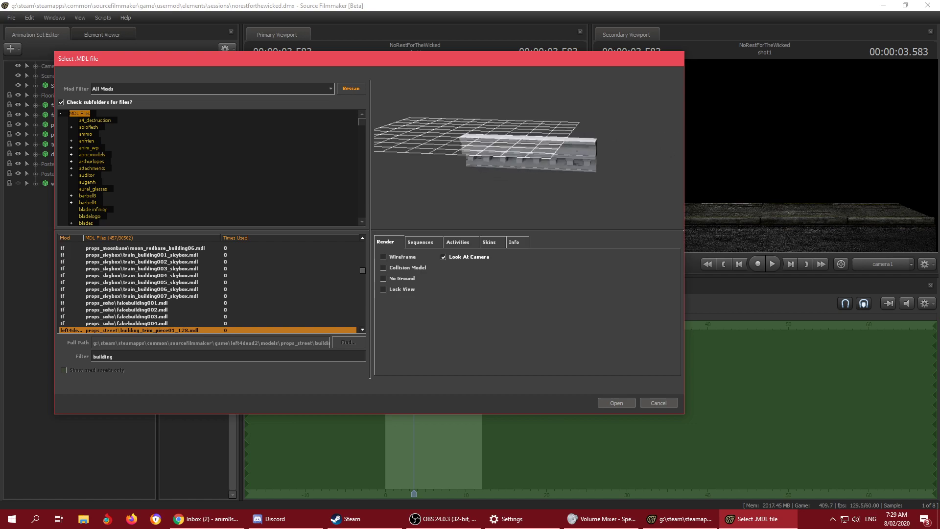
Step: Preview the remaining props_street building trim pieces and the props_trainyard models train_building001 and train_building001b
{"action": "key", "text": "Down"}
{"action": "key", "text": "Down"}
{"action": "key", "text": "Down"}
{"action": "key", "text": "Down"}
{"action": "key", "text": "Down"}
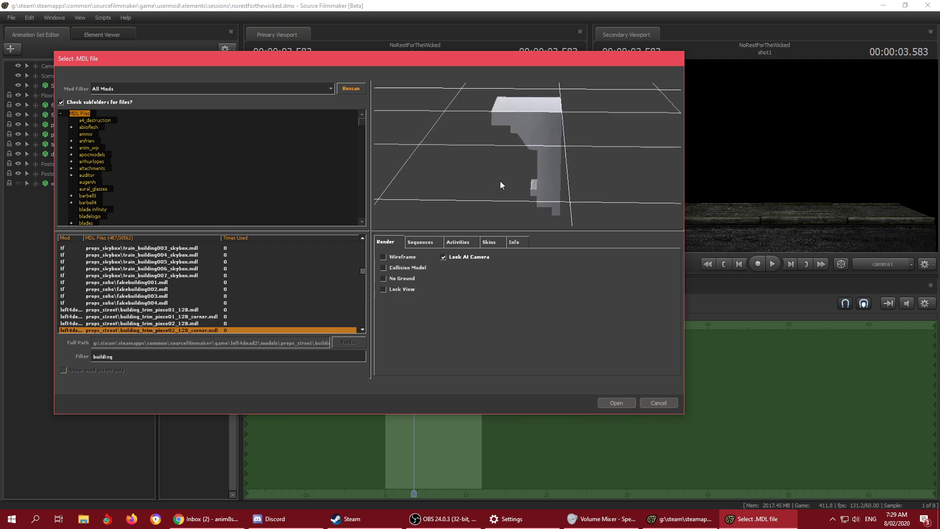
{"action": "key", "text": "Down"}
{"action": "key", "text": "Down"}
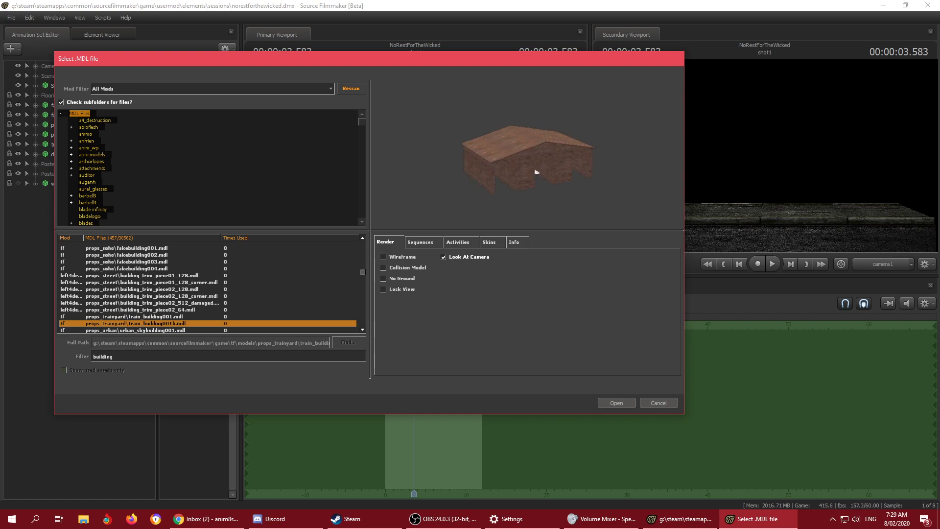
Step: Preview the props_urban skybuilding models from urban_skybuilding001 through urban_skybuildings
{"action": "key", "text": "Down"}
{"action": "key", "text": "Down"}
{"action": "key", "text": "Down"}
{"action": "key", "text": "Down"}
{"action": "key", "text": "Down"}
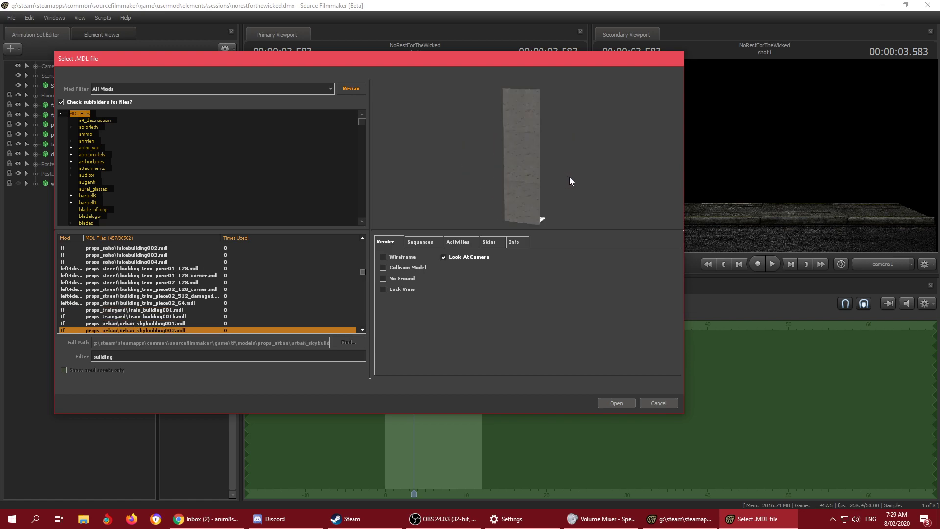
{"action": "key", "text": "Down"}
{"action": "key", "text": "Down"}
{"action": "key", "text": "Down"}
{"action": "key", "text": "Down"}
{"action": "key", "text": "Down"}
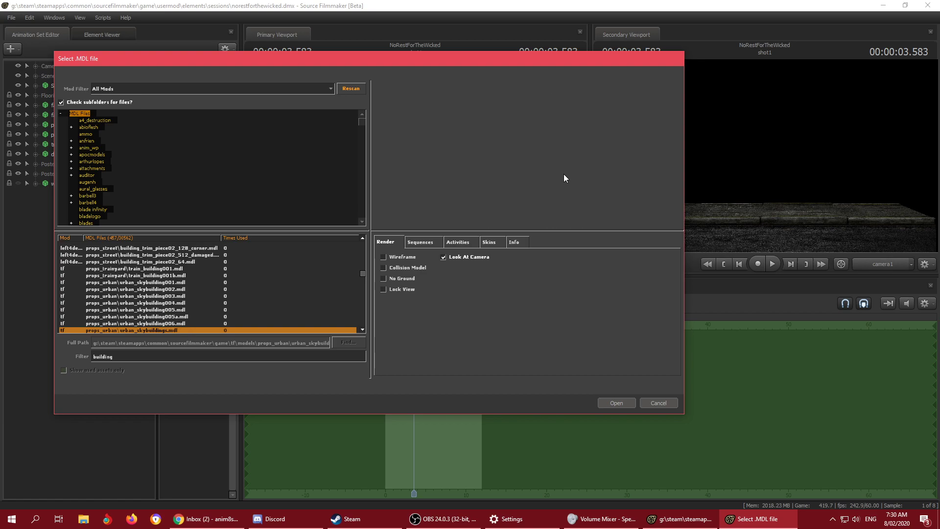
Step: Preview the speeder buildings building1, building10 and building11, and inspect the facade of building12 up close
{"action": "key", "text": "Down"}
{"action": "key", "text": "Down"}
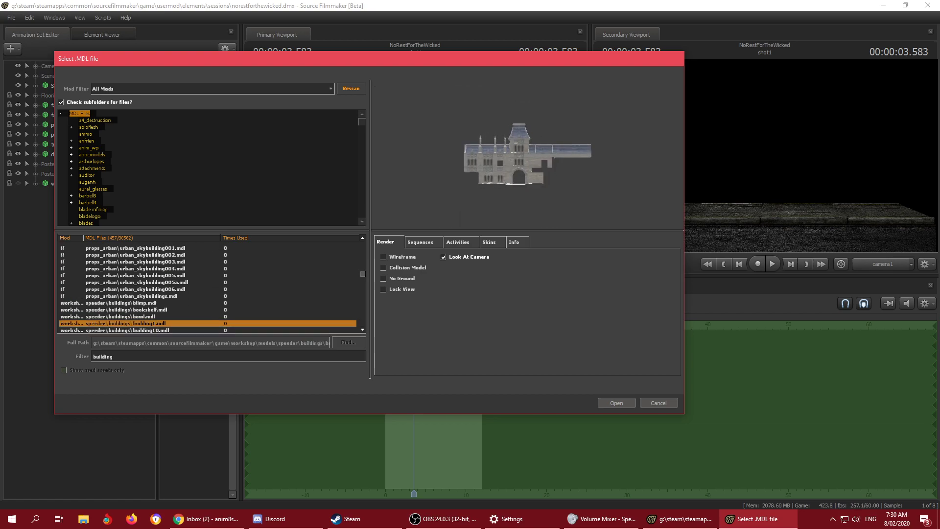
{"action": "key", "text": "Down"}
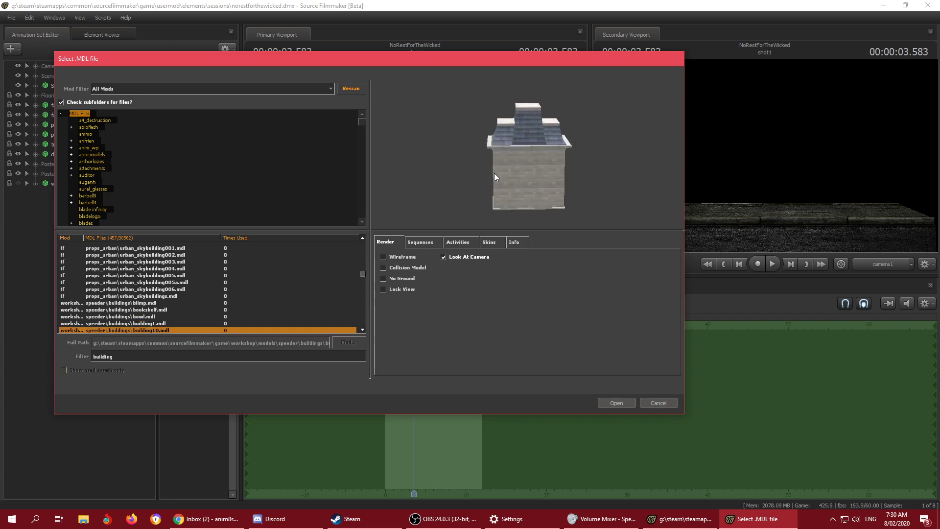
{"action": "key", "text": "Down"}
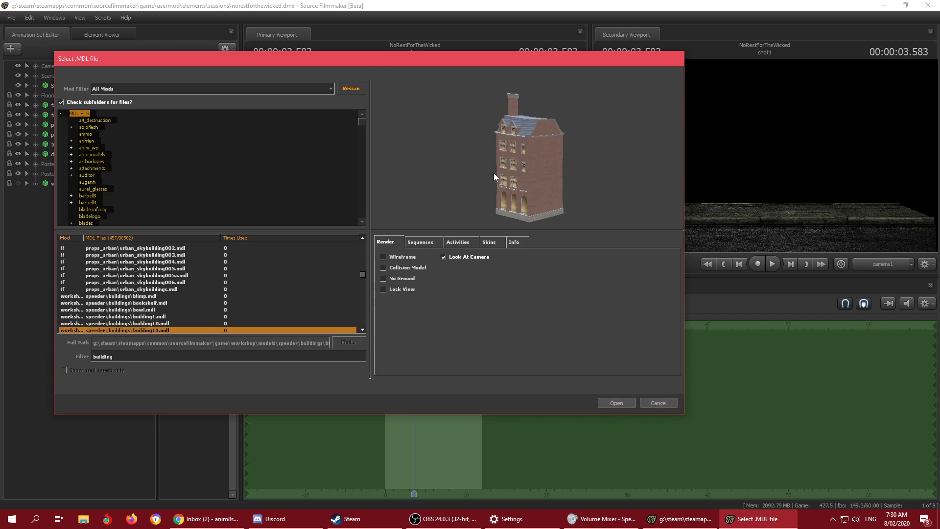
{"action": "key", "text": "Down"}
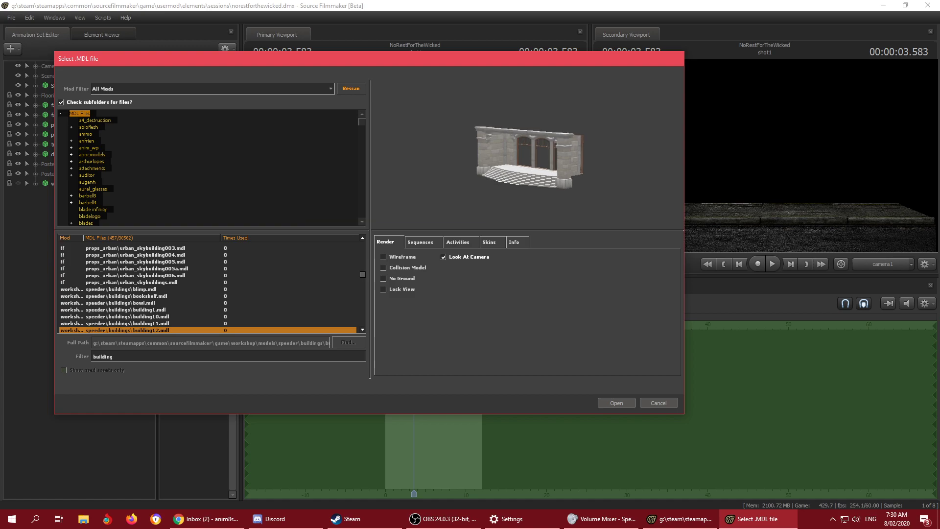
{"action": "scroll", "coordinate": [486, 171], "scroll_direction": "up", "scroll_amount": 3}
{"action": "left_click_drag", "start_coordinate": [485, 171], "coordinate": [529, 177]}
{"action": "scroll", "coordinate": [489, 172], "scroll_direction": "down", "scroll_amount": 3}
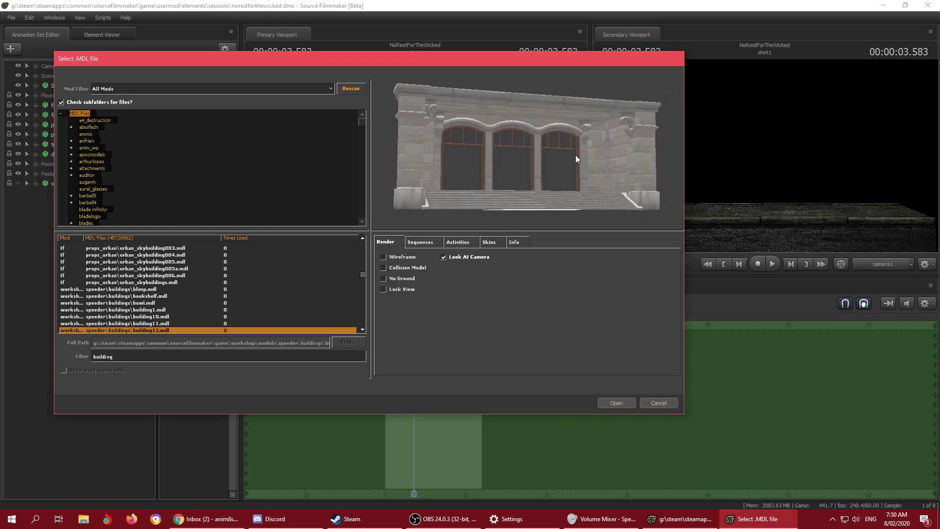
Step: Preview the other speeder buildings from building13 and building14 through building2 to building8
{"action": "key", "text": "Down"}
{"action": "key", "text": "Down"}
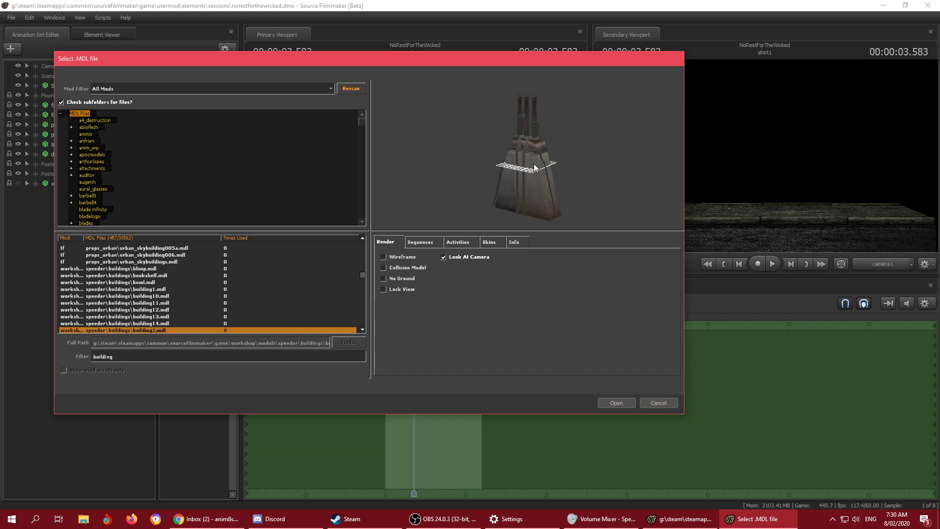
{"action": "key", "text": "Down"}
{"action": "key", "text": "Down"}
{"action": "key", "text": "Up"}
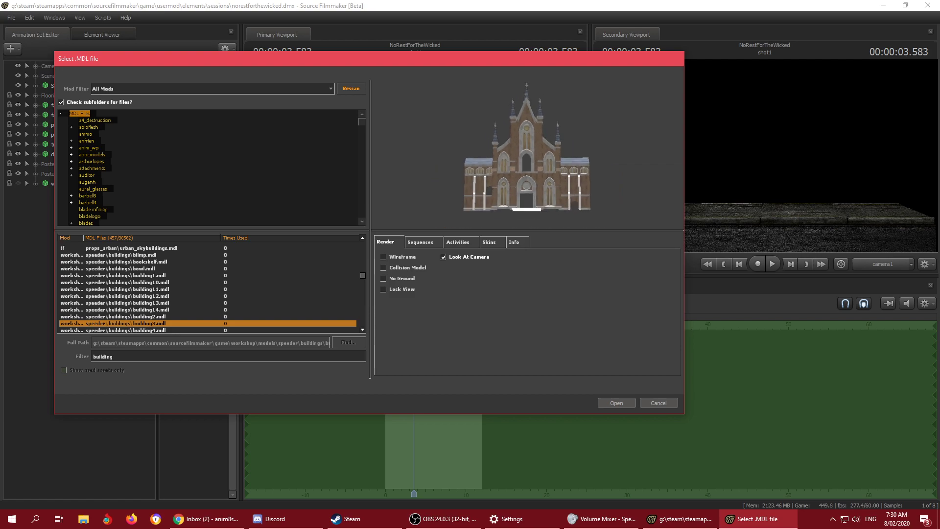
{"action": "key", "text": "Down"}
{"action": "key", "text": "Down"}
{"action": "key", "text": "Down"}
{"action": "key", "text": "Down"}
{"action": "key", "text": "Down"}
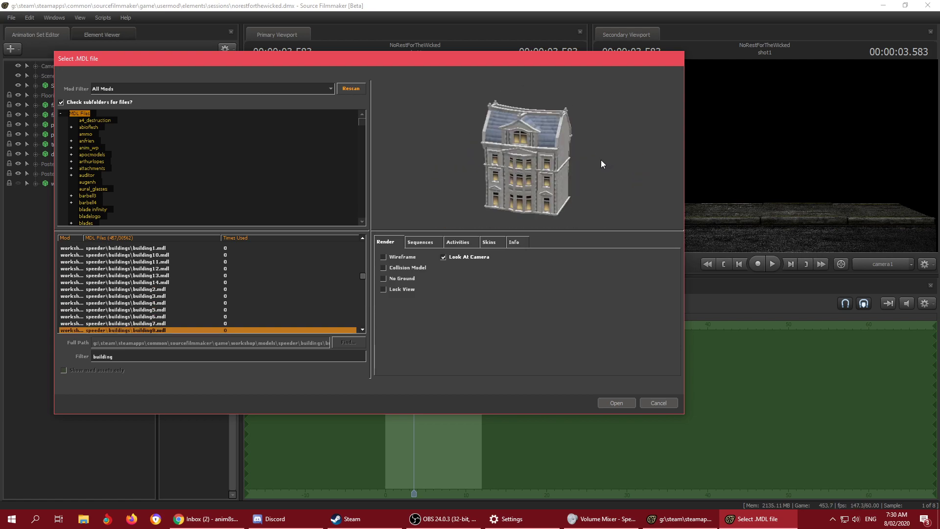
Step: Look through the rest of the speeder buildings folder, including its fences, floors and street props, down to medpackmed.mdl
{"action": "key", "text": "Down"}
{"action": "key", "text": "Down"}
{"action": "key", "text": "Down"}
{"action": "key", "text": "Down"}
{"action": "key", "text": "Down"}
{"action": "key", "text": "Down"}
{"action": "key", "text": "Down"}
{"action": "key", "text": "Down"}
{"action": "key", "text": "Down"}
{"action": "key", "text": "Down"}
{"action": "key", "text": "Down"}
{"action": "key", "text": "Down"}
{"action": "key", "text": "Down"}
{"action": "key", "text": "Down"}
{"action": "key", "text": "Down"}
{"action": "key", "text": "Down"}
{"action": "key", "text": "Down"}
{"action": "key", "text": "Down"}
{"action": "key", "text": "Down"}
{"action": "key", "text": "Down"}
{"action": "key", "text": "Down"}
{"action": "key", "text": "Down"}
{"action": "key", "text": "Down"}
{"action": "key", "text": "Down"}
{"action": "key", "text": "Down"}
{"action": "key", "text": "Down"}
{"action": "key", "text": "Down"}
{"action": "key", "text": "Down"}
{"action": "key", "text": "Down"}
{"action": "key", "text": "Down"}
{"action": "key", "text": "Down"}
{"action": "key", "text": "Down"}
{"action": "key", "text": "Down"}
{"action": "key", "text": "Down"}
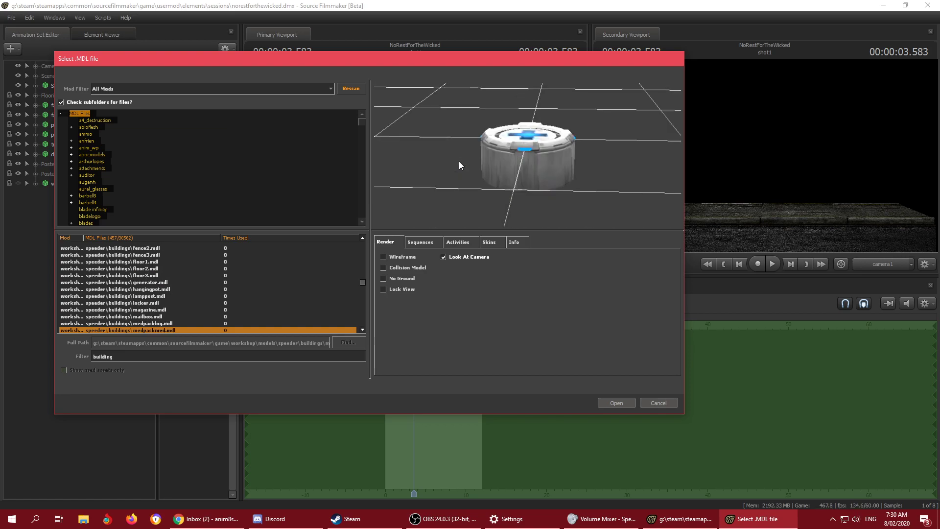
Step: Compare the small, medium and big medpack models in the preview, ending on medpackmed.mdl
{"action": "key", "text": "Down"}
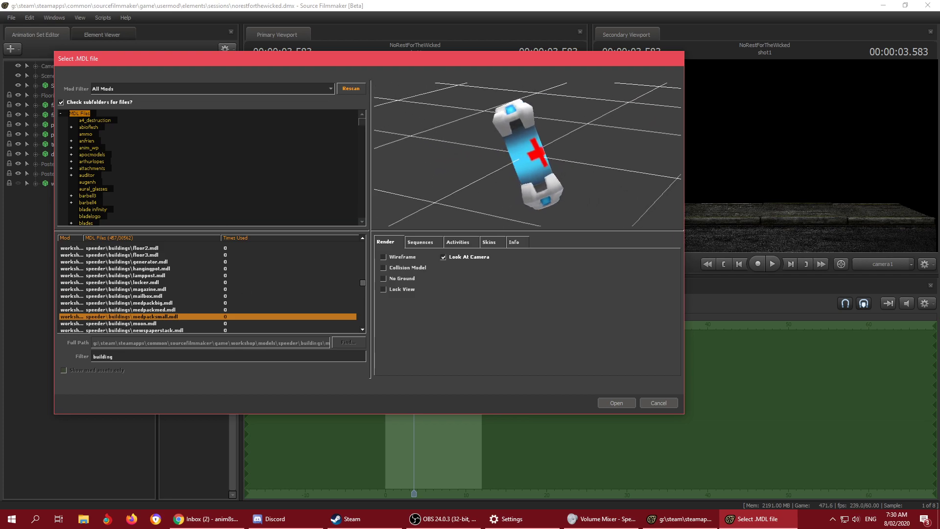
{"action": "key", "text": "Up"}
{"action": "left_click_drag", "start_coordinate": [527, 155], "coordinate": [529, 127]}
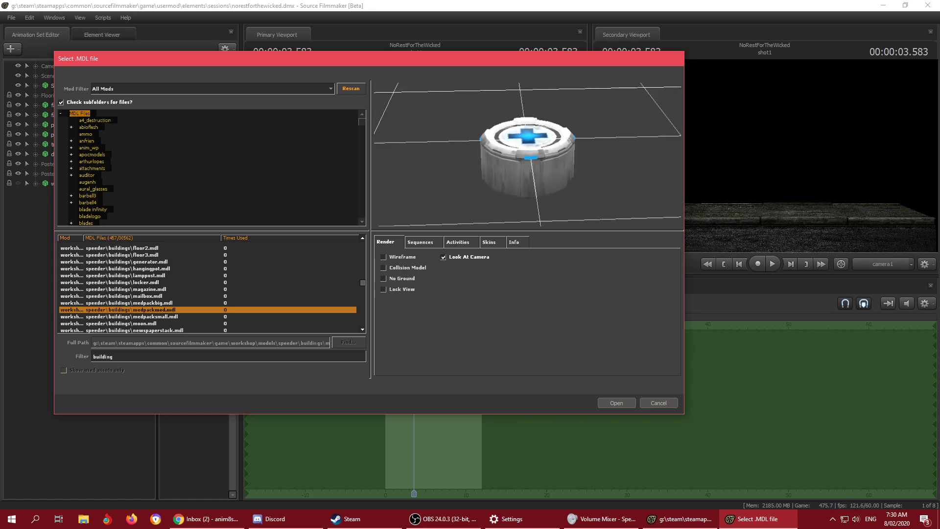
{"action": "key", "text": "Up"}
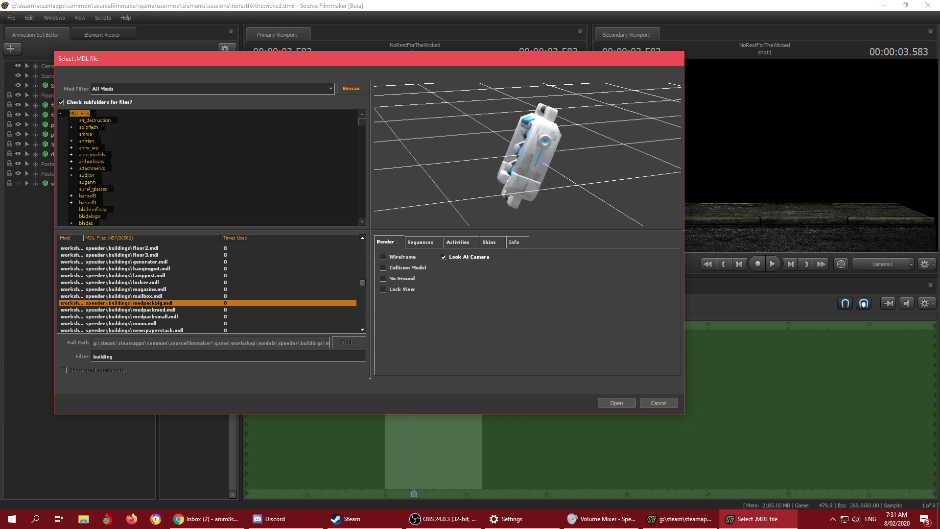
{"action": "left_click", "coordinate": [205, 310]}
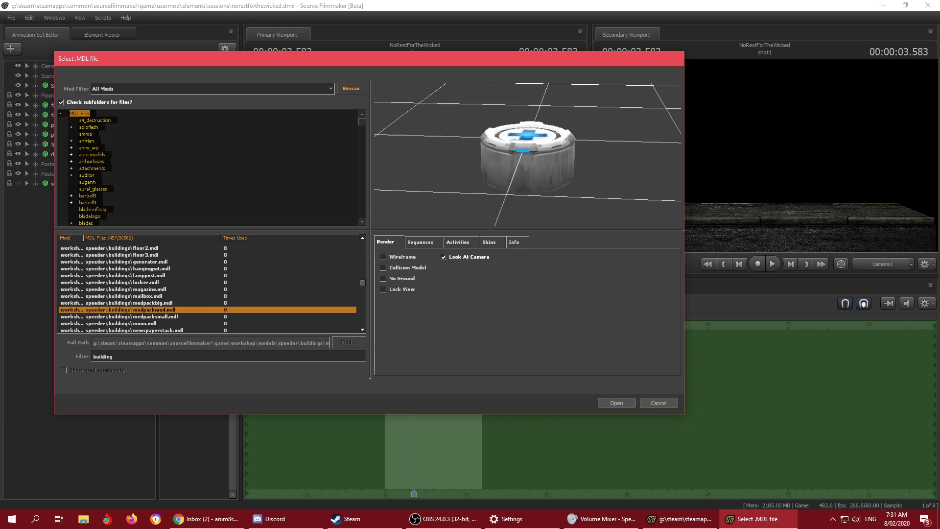
Step: Preview the speeder models from medpacksmall.mdl down to owbuilding1.mdl, and inspect the owbuilding1 facade up close
{"action": "key", "text": "Down"}
{"action": "key", "text": "Down"}
{"action": "key", "text": "Down"}
{"action": "key", "text": "Down"}
{"action": "key", "text": "Down"}
{"action": "key", "text": "Down"}
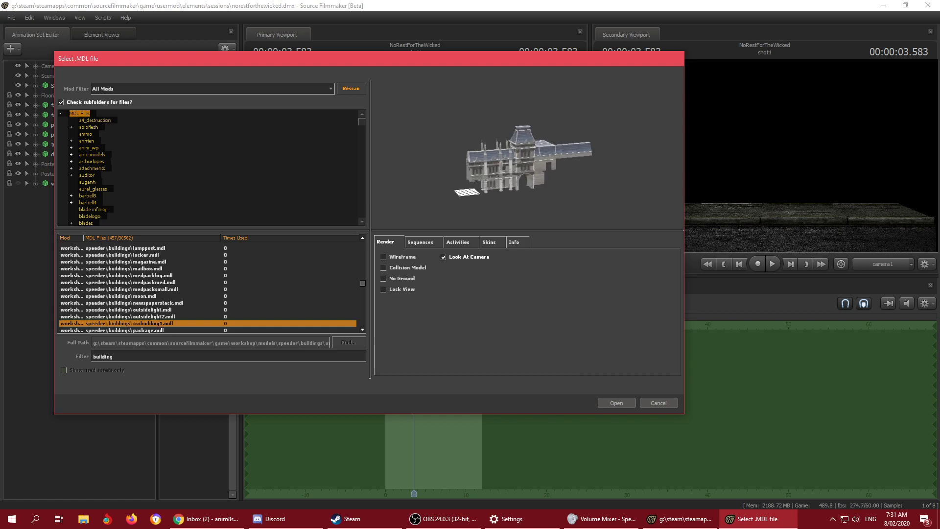
{"action": "scroll", "coordinate": [528, 154], "scroll_direction": "up", "scroll_amount": 5}
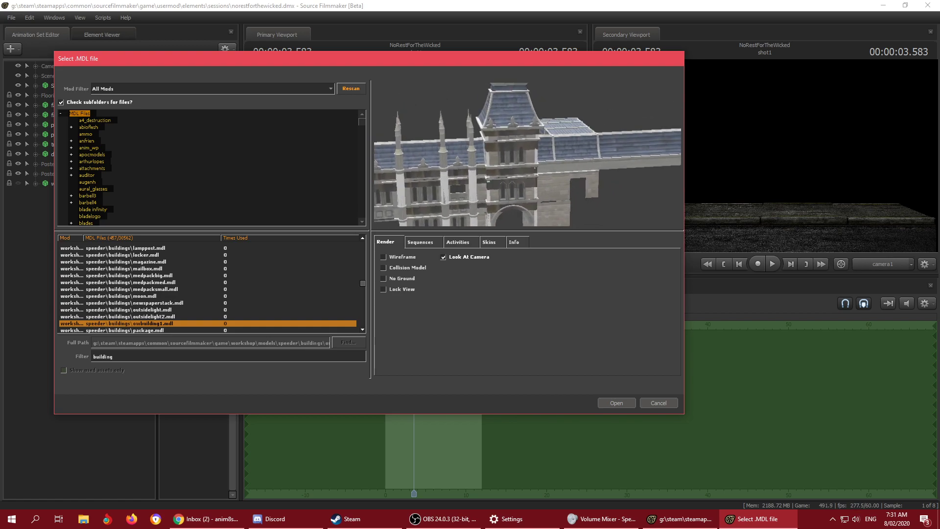
Step: Preview the speeder models after owbuilding1, from package.mdl and the paintings and posters down to road1.mdl
{"action": "key", "text": "Down"}
{"action": "key", "text": "Down"}
{"action": "key", "text": "Down"}
{"action": "key", "text": "Down"}
{"action": "key", "text": "Down"}
{"action": "key", "text": "Down"}
{"action": "key", "text": "Down"}
{"action": "key", "text": "Down"}
{"action": "key", "text": "Down"}
{"action": "key", "text": "Down"}
{"action": "key", "text": "Down"}
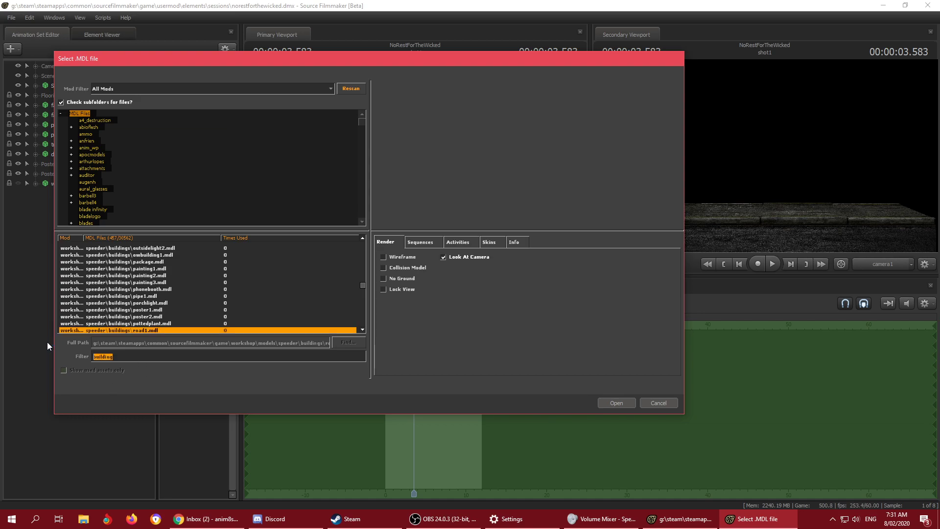
Step: Rescan the model list filtered by "theatre", and close the model picker without opening a model
{"action": "type", "text": "theatre"}
{"action": "left_click", "coordinate": [363, 90]}
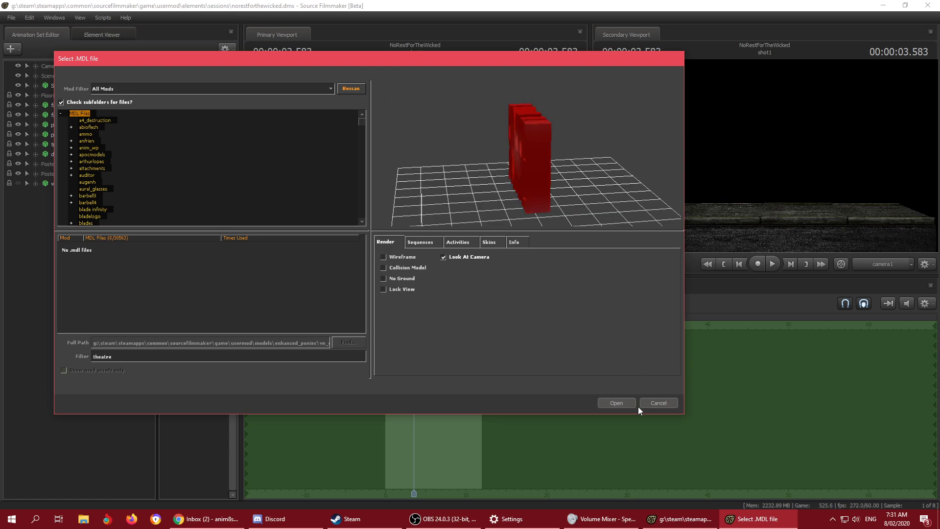
{"action": "mouse_move", "coordinate": [205, 519]}
{"action": "left_click", "coordinate": [658, 403]}
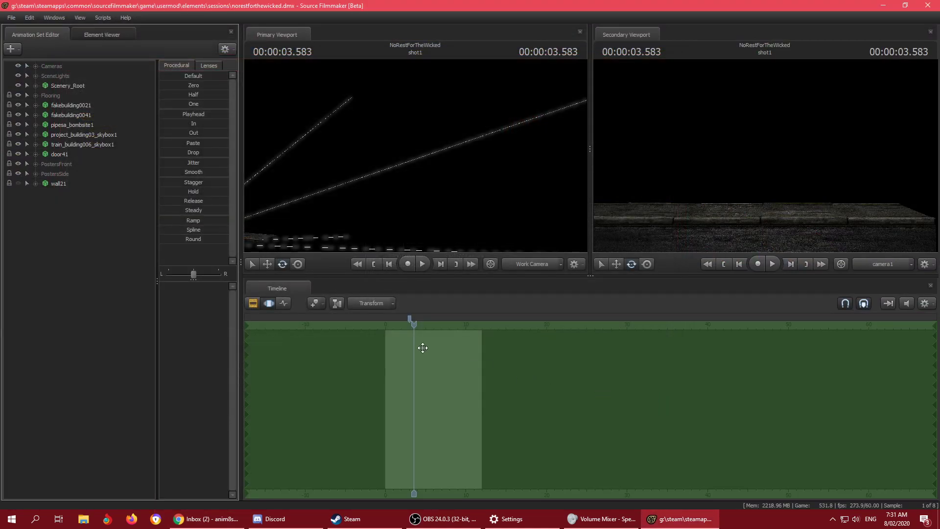
Step: Select shot1 in the Clip Editor and show Scenery_Root's motion in the Motion Editor
{"action": "left_click", "coordinate": [253, 303]}
{"action": "scroll", "coordinate": [403, 370], "scroll_direction": "up", "scroll_amount": 5}
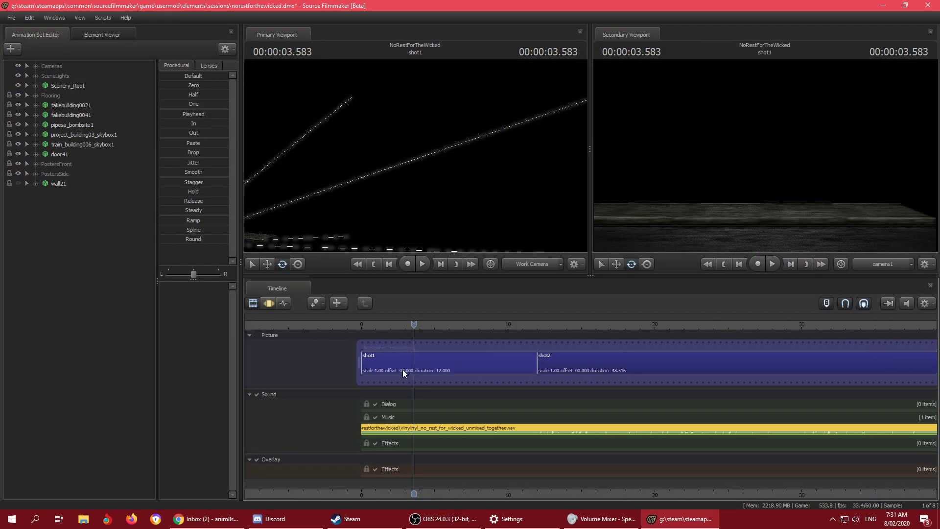
{"action": "left_click", "coordinate": [365, 370]}
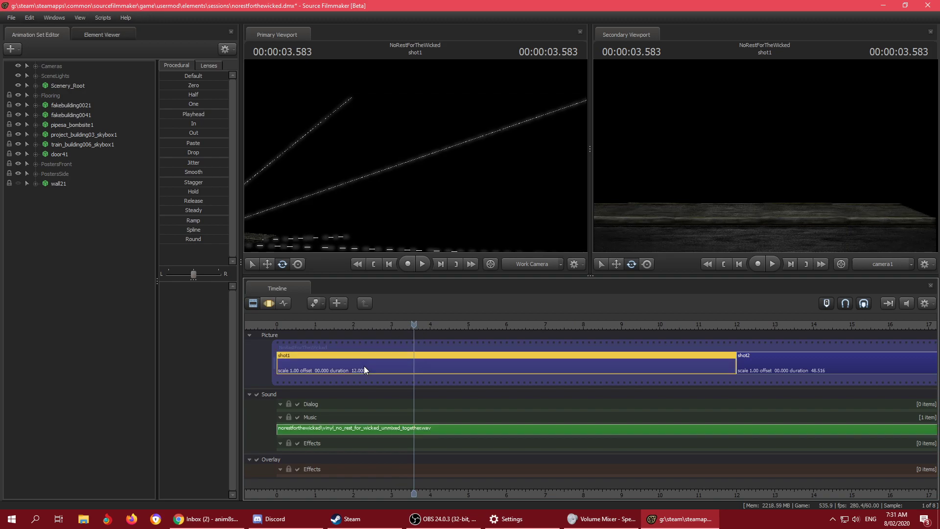
{"action": "left_click", "coordinate": [35, 66]}
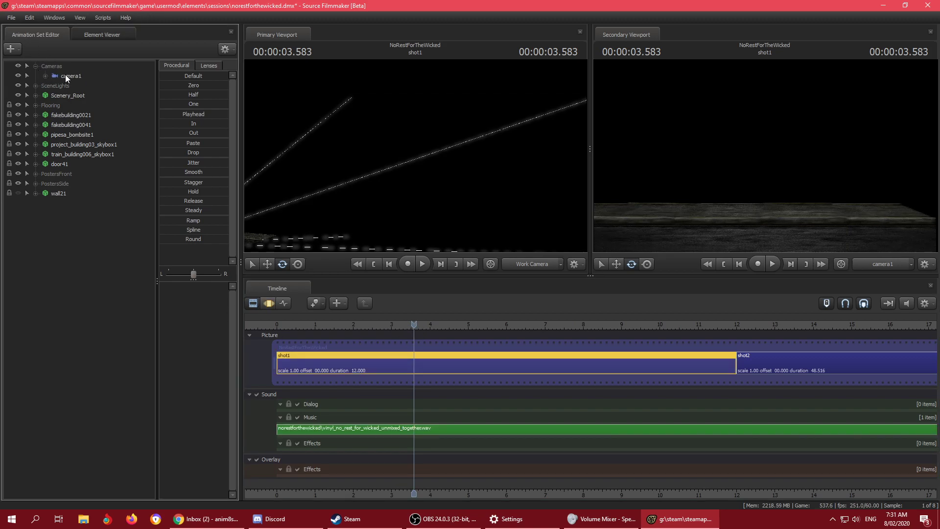
{"action": "left_click", "coordinate": [53, 92]}
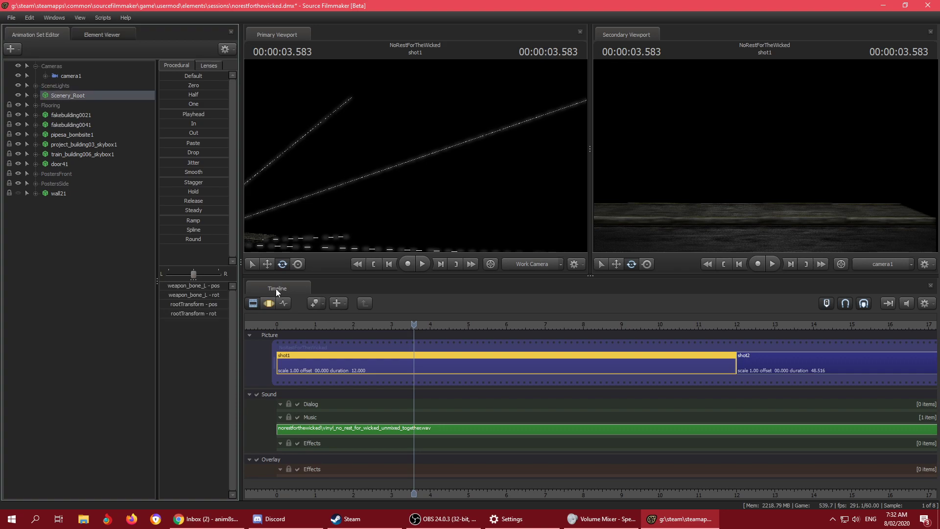
{"action": "left_click", "coordinate": [271, 303]}
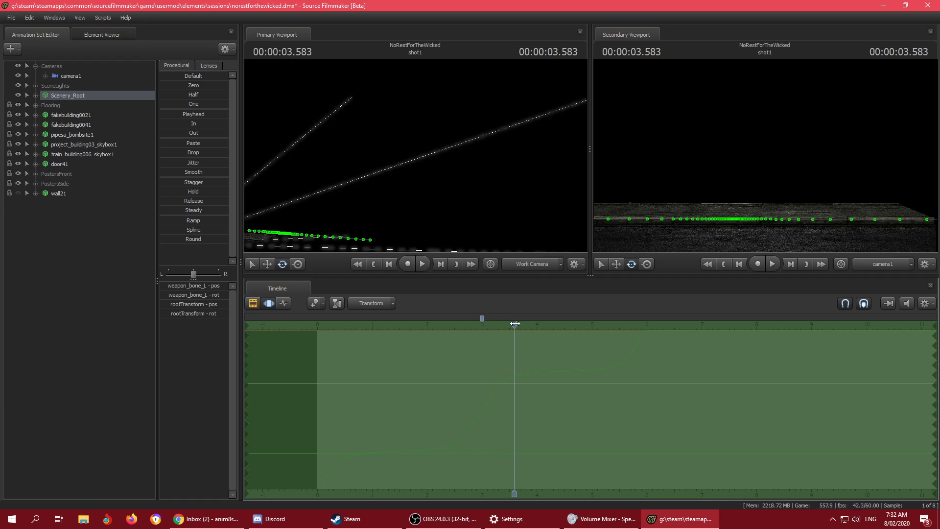
Step: Scrub through Scenery_Root's motion around 1.5 seconds and place the playhead at 3 seconds
{"action": "left_click_drag", "start_coordinate": [514, 324], "coordinate": [412, 344]}
{"action": "left_click_drag", "start_coordinate": [399, 344], "coordinate": [400, 343]}
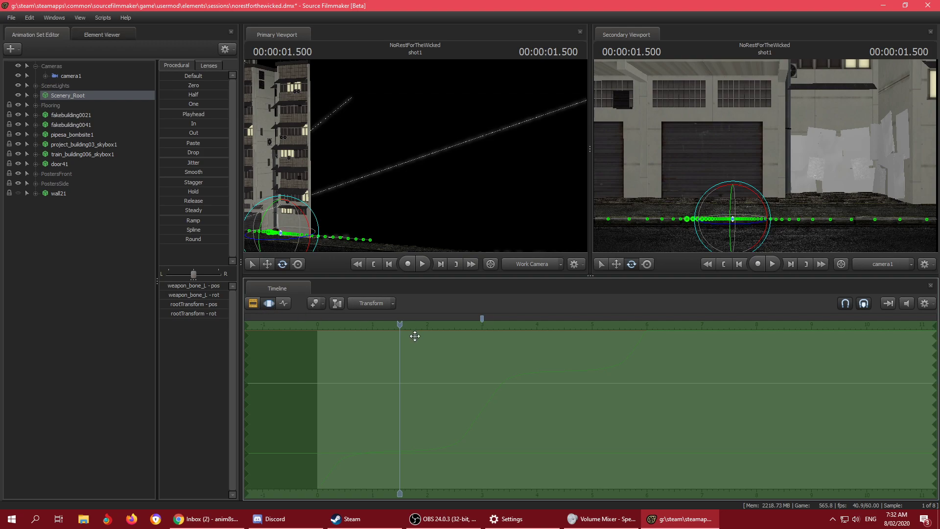
{"action": "left_click_drag", "start_coordinate": [400, 325], "coordinate": [482, 324]}
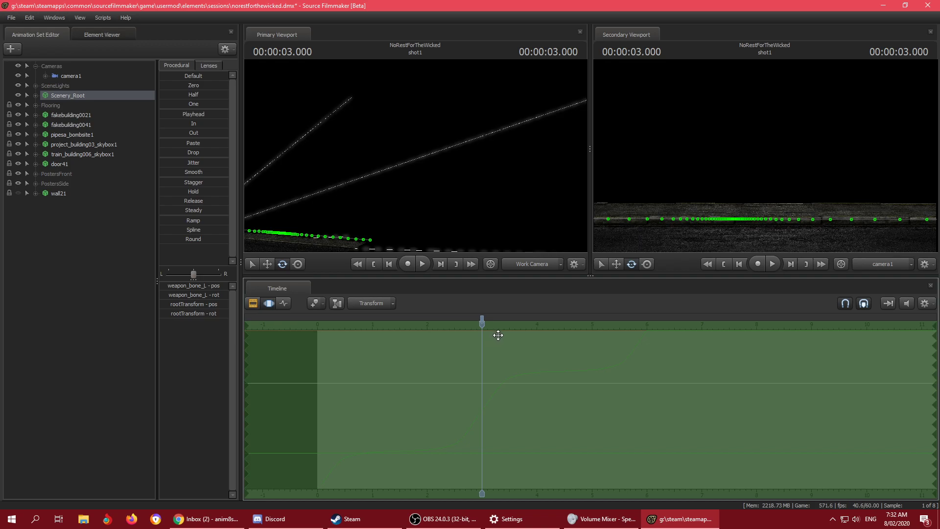
{"action": "left_click", "coordinate": [205, 519]}
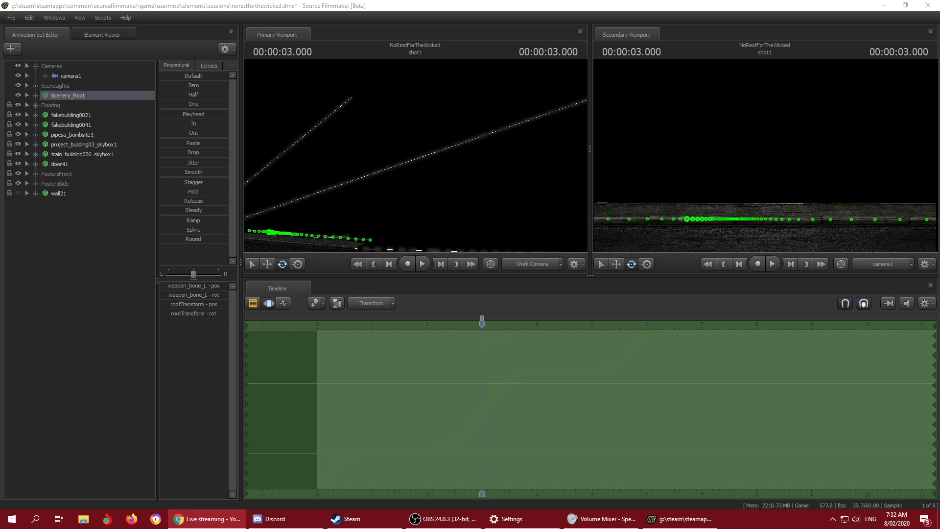
{"action": "key", "text": "alt+Tab"}
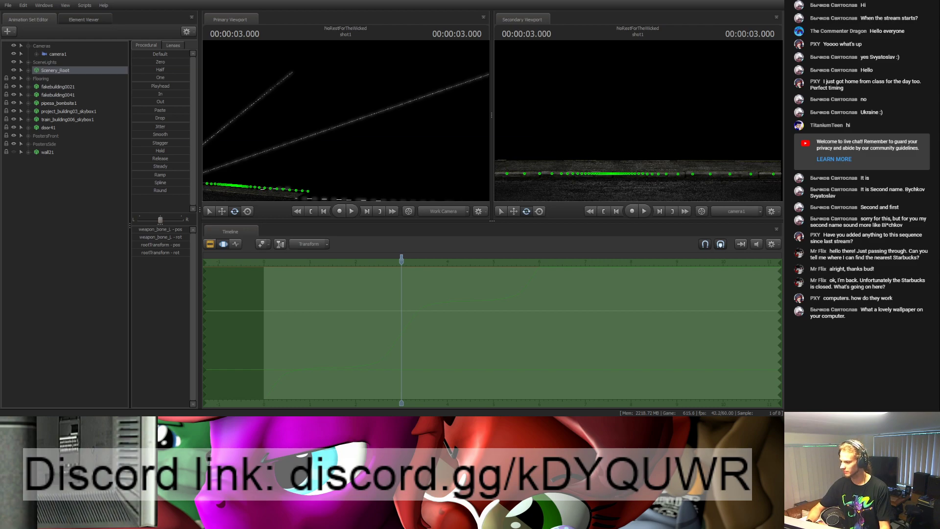
Step: Split shot1 at 3 seconds and move the playhead to 6 seconds in the Motion Editor
{"action": "left_click", "coordinate": [210, 244]}
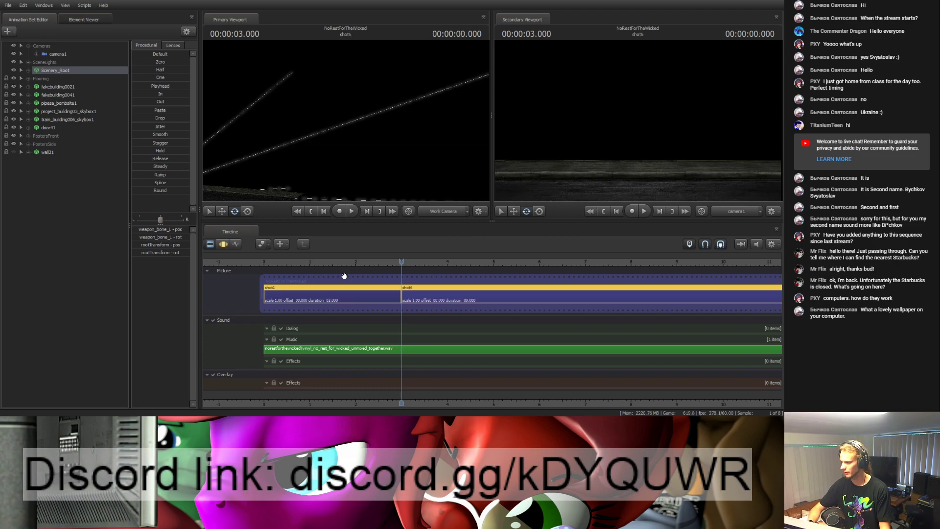
{"action": "left_click", "coordinate": [224, 244]}
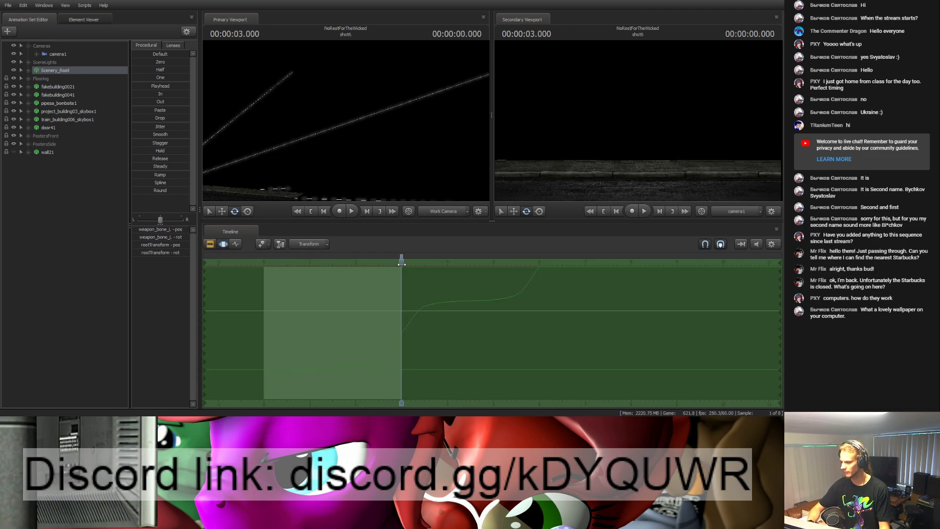
{"action": "left_click_drag", "start_coordinate": [402, 264], "coordinate": [539, 261]}
{"action": "scroll", "coordinate": [552, 308], "scroll_direction": "up", "scroll_amount": 2}
{"action": "scroll", "coordinate": [552, 308], "scroll_direction": "down", "scroll_amount": 2}
Step: Select only shot6 in the Clip Editor and show its Scenery_Root motion in the Motion Editor
{"action": "left_click", "coordinate": [210, 244]}
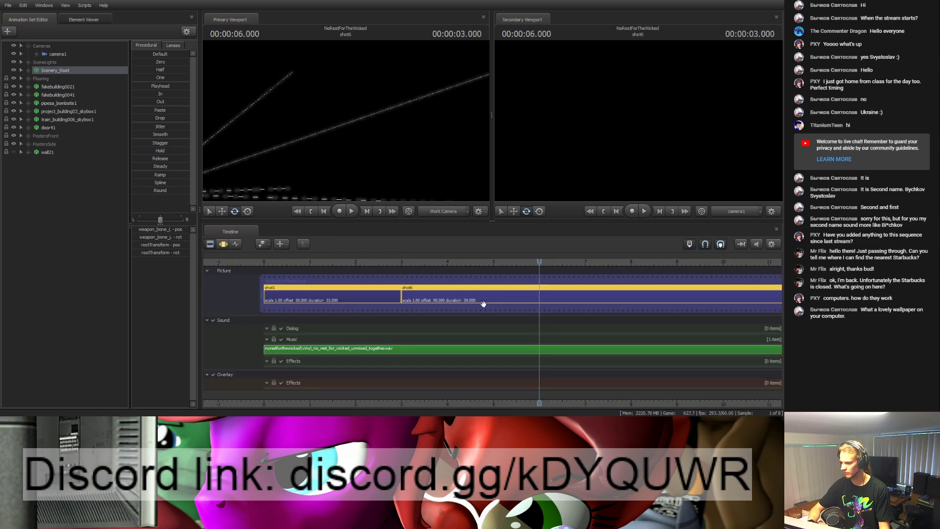
{"action": "left_click", "coordinate": [542, 303]}
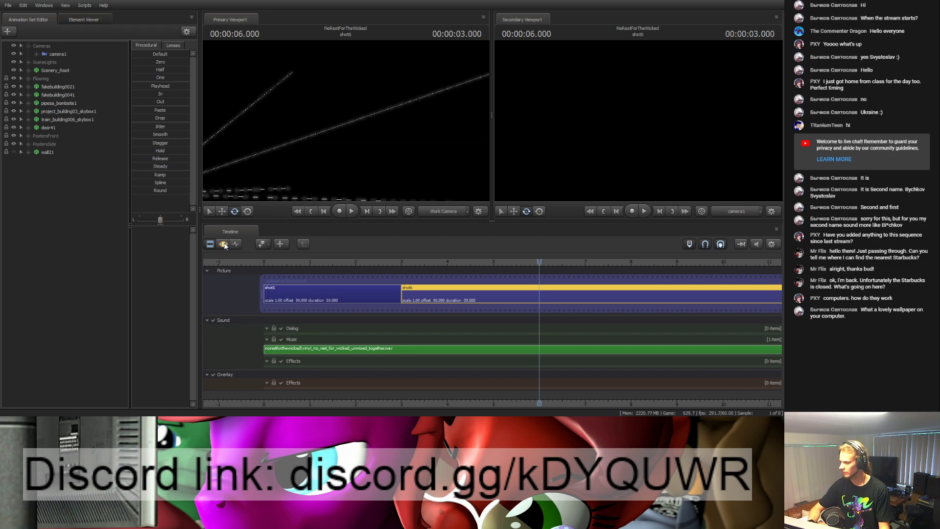
{"action": "left_click", "coordinate": [223, 244]}
{"action": "left_click", "coordinate": [56, 72]}
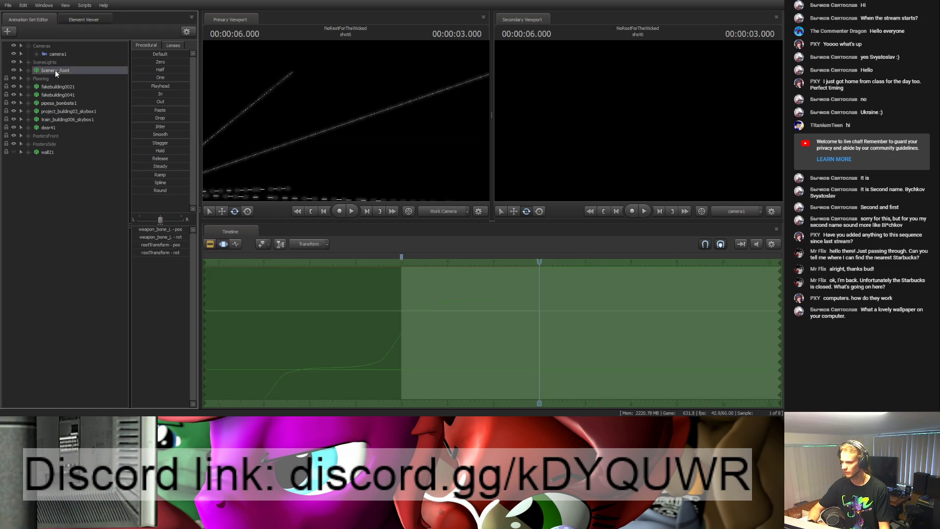
{"action": "scroll", "coordinate": [525, 332], "scroll_direction": "up", "scroll_amount": 2}
{"action": "scroll", "coordinate": [525, 331], "scroll_direction": "down", "scroll_amount": 5}
{"action": "scroll", "coordinate": [526, 334], "scroll_direction": "down", "scroll_amount": 2}
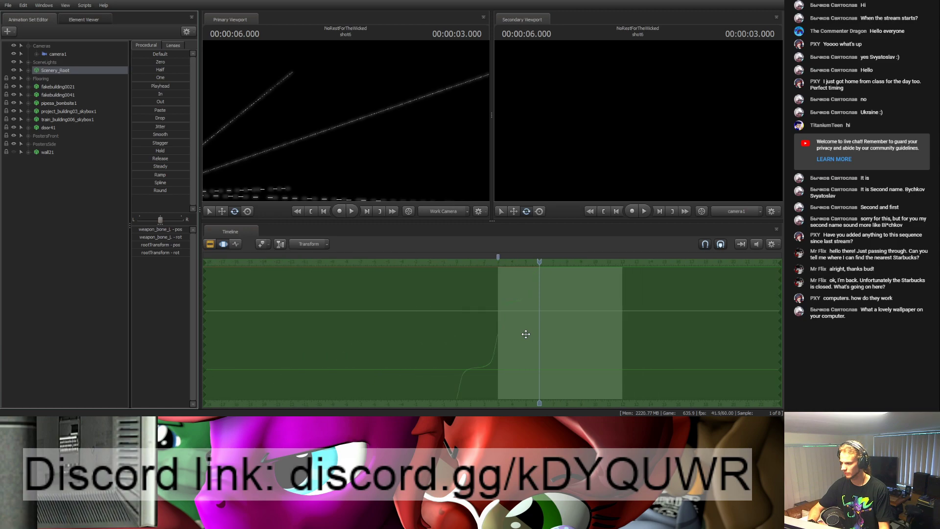
{"action": "scroll", "coordinate": [526, 334], "scroll_direction": "up", "scroll_amount": 4}
{"action": "scroll", "coordinate": [526, 334], "scroll_direction": "down", "scroll_amount": 2}
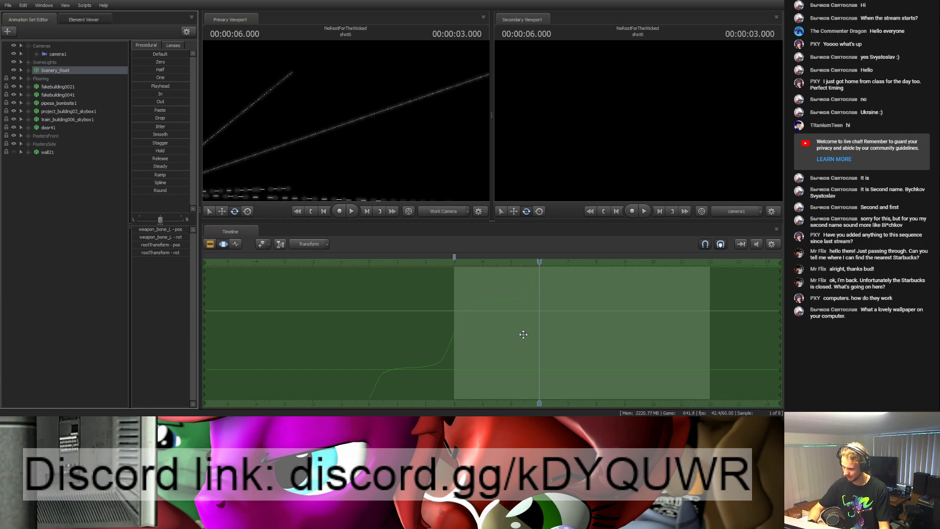
Step: Check Scenery_Root's curves in the Graph Editor and return to the Motion Editor
{"action": "left_click", "coordinate": [211, 244]}
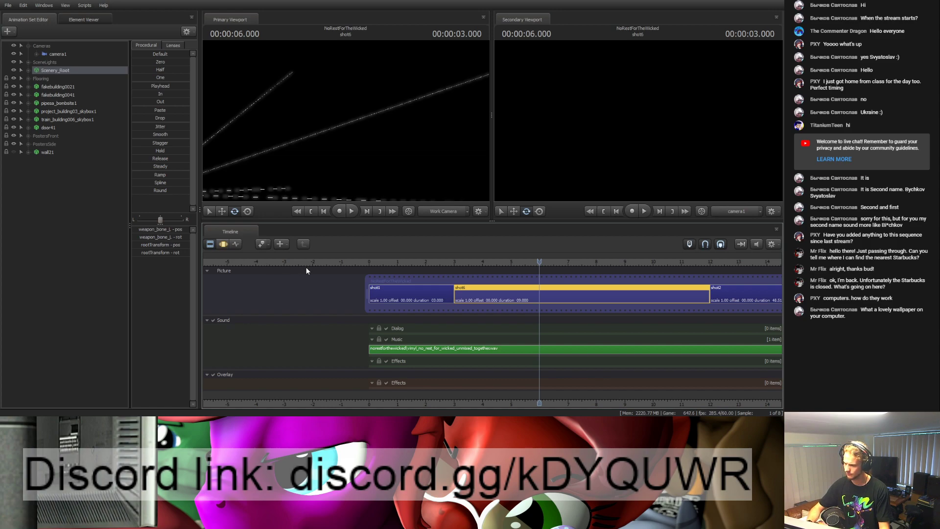
{"action": "left_click", "coordinate": [51, 72]}
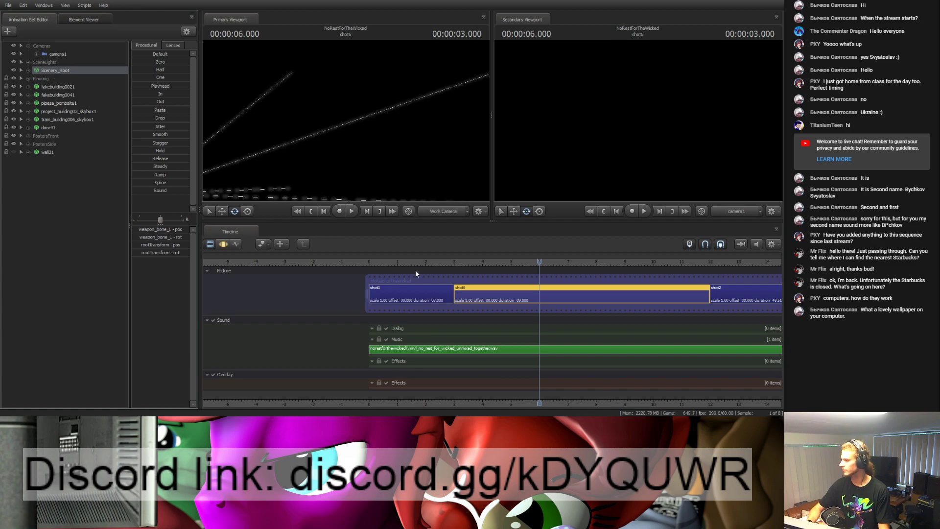
{"action": "left_click", "coordinate": [236, 243]}
{"action": "scroll", "coordinate": [516, 323], "scroll_direction": "down", "scroll_amount": 3}
{"action": "scroll", "coordinate": [512, 321], "scroll_direction": "down", "scroll_amount": 1}
{"action": "left_click", "coordinate": [223, 243]}
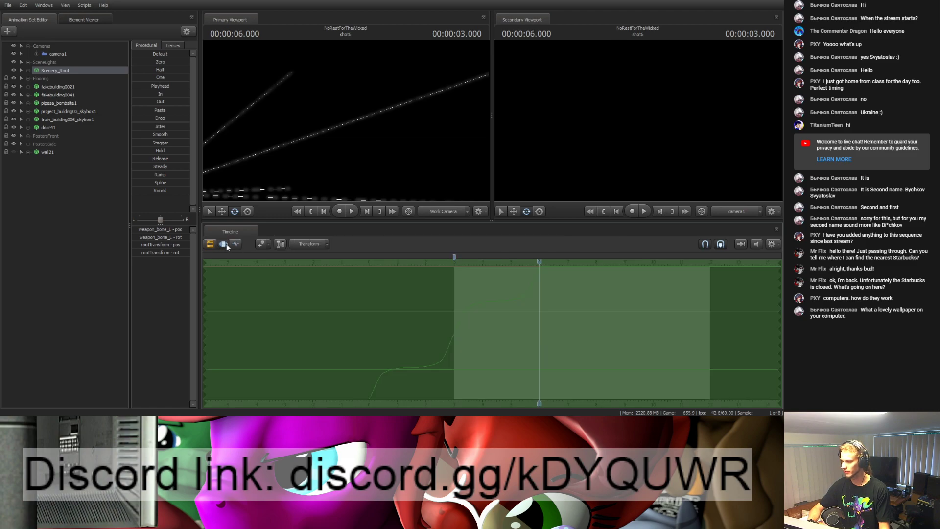
Step: Create a time selection on Scenery_Root's motion spanning 3 to 6 seconds
{"action": "left_click", "coordinate": [455, 321]}
{"action": "left_click_drag", "start_coordinate": [456, 321], "coordinate": [539, 321]}
{"action": "scroll", "coordinate": [580, 327], "scroll_direction": "up", "scroll_amount": 2}
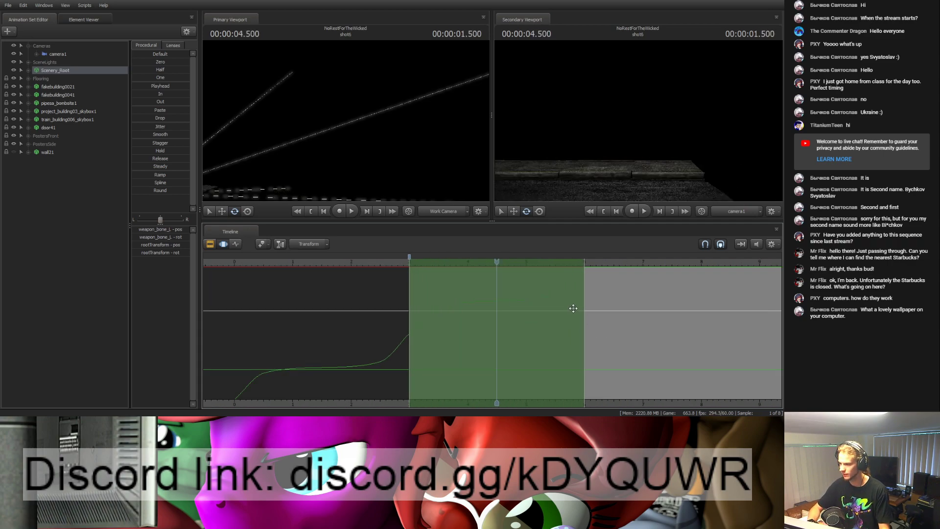
{"action": "scroll", "coordinate": [565, 302], "scroll_direction": "down", "scroll_amount": 3}
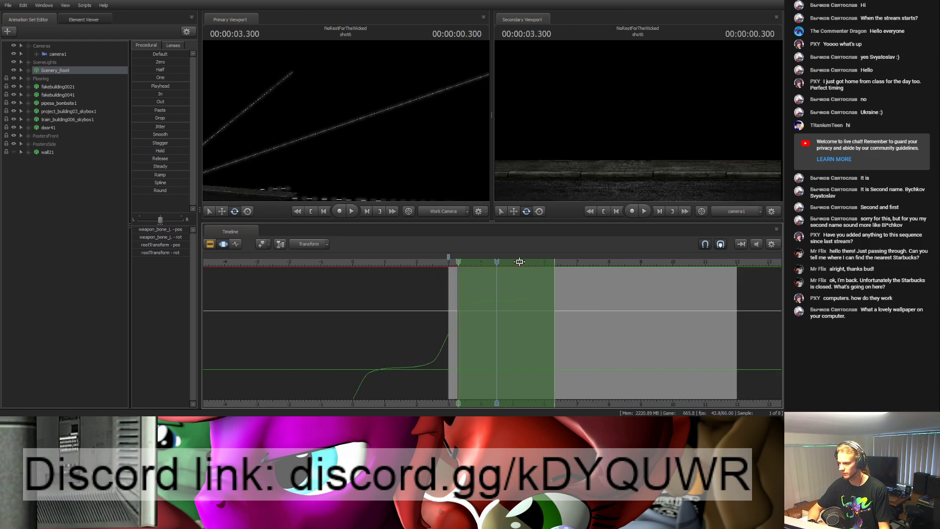
Step: Shift the whole time selection on Scenery_Root's motion so it spans 6 to 9 seconds
{"action": "left_click_drag", "start_coordinate": [515, 262], "coordinate": [604, 277]}
{"action": "scroll", "coordinate": [594, 307], "scroll_direction": "up", "scroll_amount": 3}
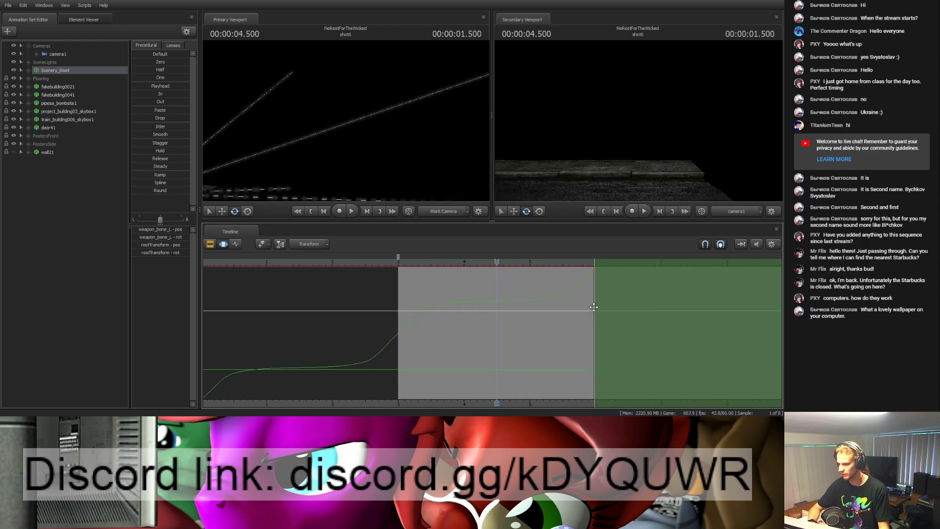
{"action": "scroll", "coordinate": [593, 307], "scroll_direction": "up", "scroll_amount": 2}
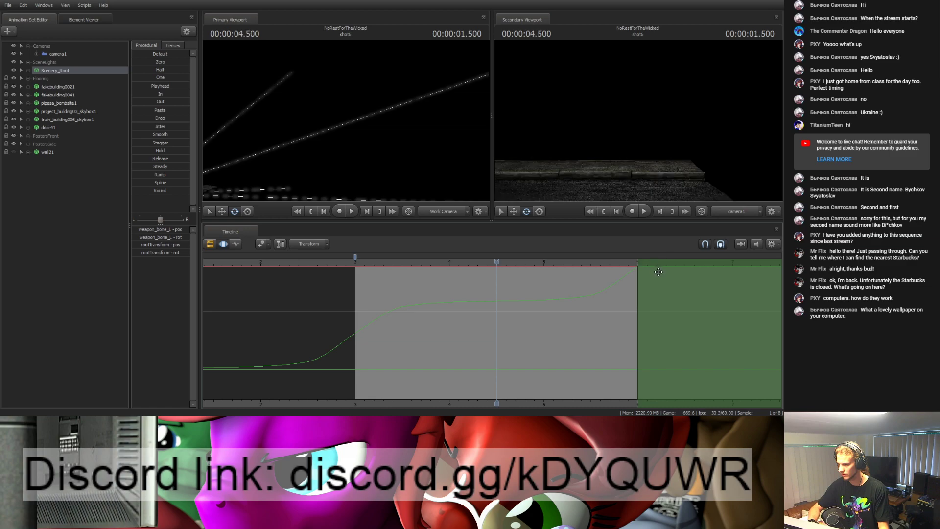
{"action": "scroll", "coordinate": [652, 283], "scroll_direction": "down", "scroll_amount": 5}
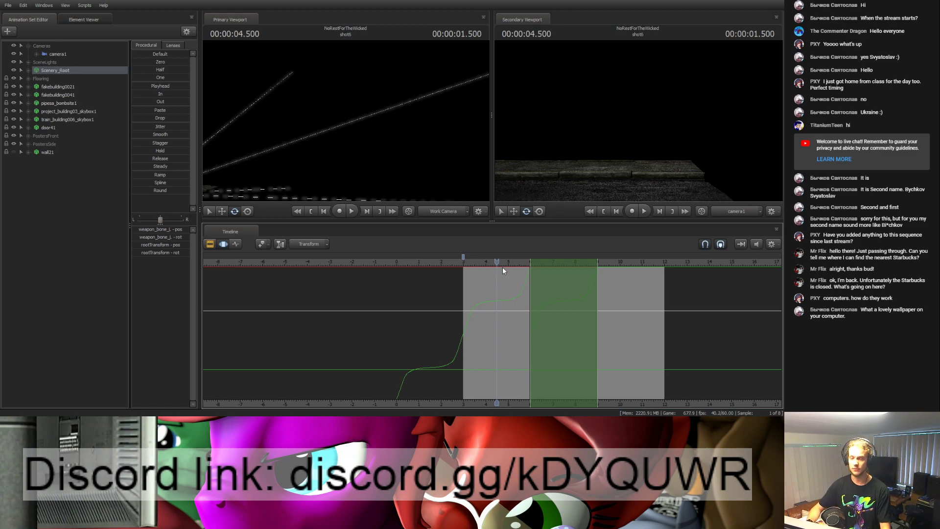
Step: Shrink the editor window and move it aside to reveal the desktop wallpaper, and restore it
{"action": "key", "text": "super+Down"}
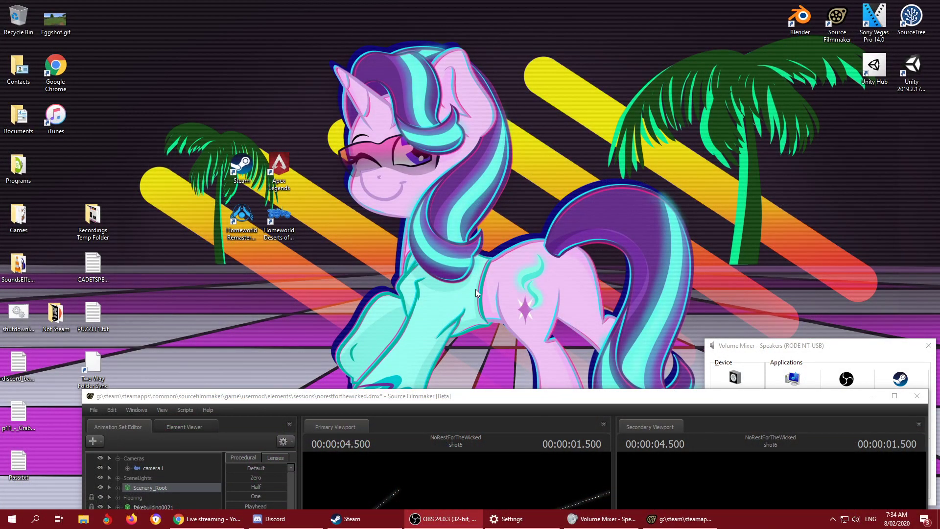
{"action": "left_click_drag", "start_coordinate": [428, 396], "coordinate": [464, 467]}
{"action": "left_click", "coordinate": [929, 466]}
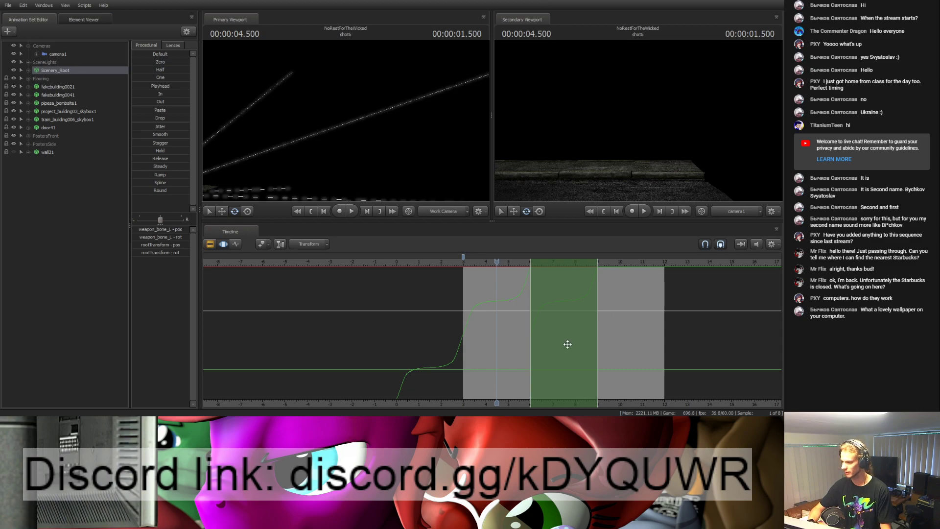
Step: Check Scenery_Root's motion up to about 10.6 seconds, and return to the Clip Editor at the 6-second mark
{"action": "scroll", "coordinate": [560, 329], "scroll_direction": "up", "scroll_amount": 4}
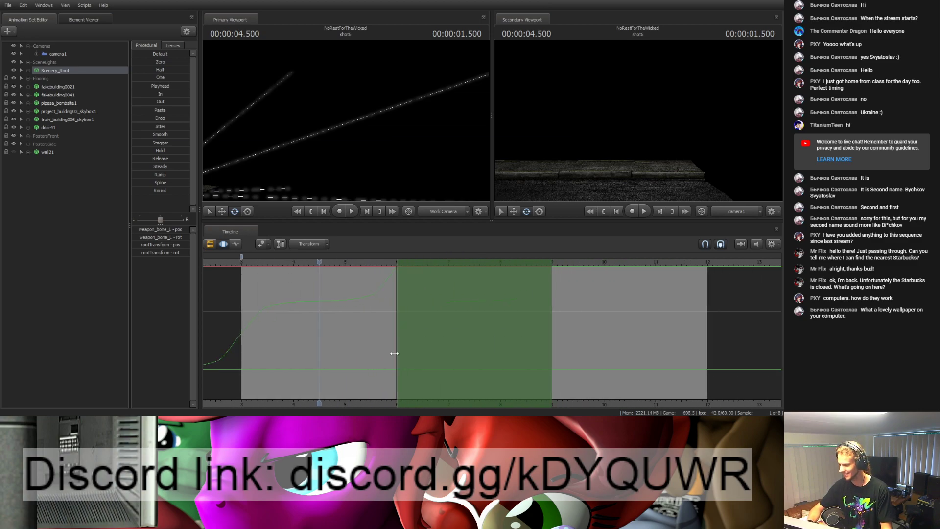
{"action": "left_click_drag", "start_coordinate": [320, 263], "coordinate": [635, 291]}
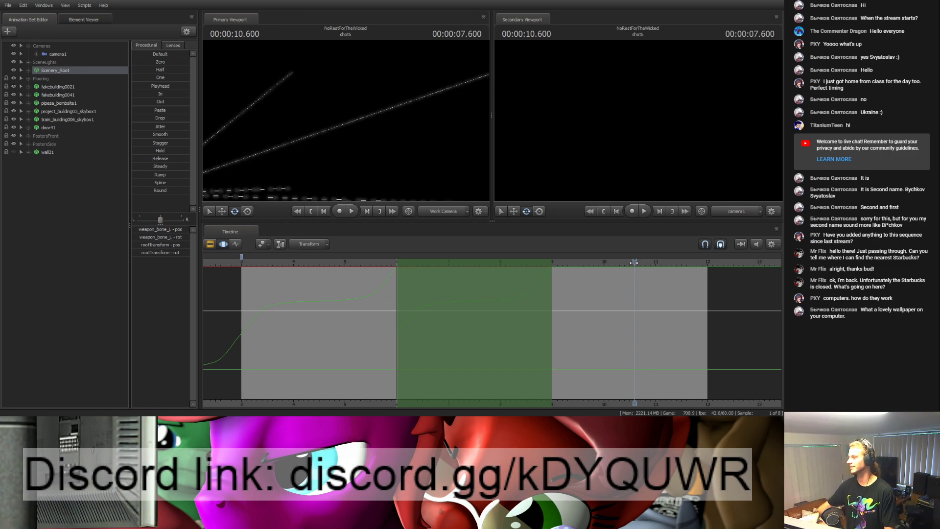
{"action": "left_click", "coordinate": [210, 244]}
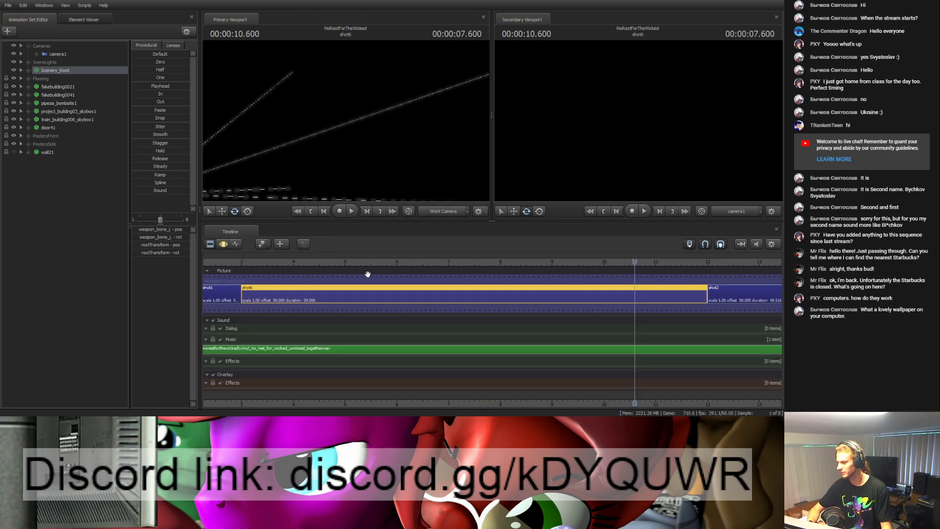
{"action": "left_click", "coordinate": [396, 261]}
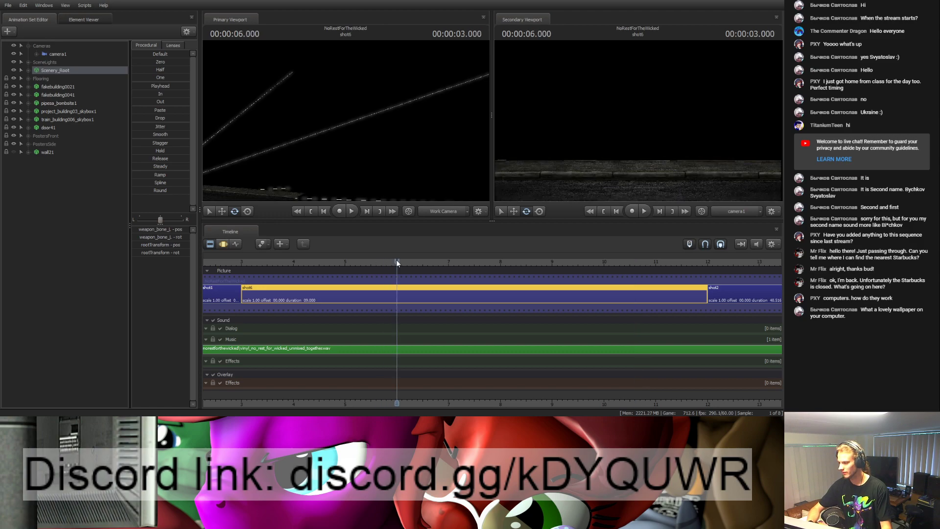
{"action": "middle_click_drag", "start_coordinate": [397, 399], "coordinate": [492, 394]}
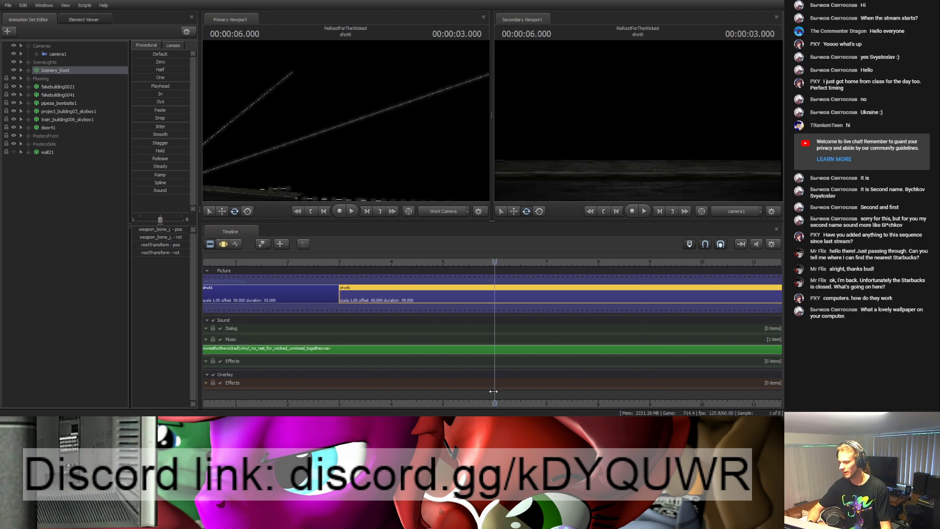
Step: Play back shot6 up to about 9.3 seconds and the cut from shot1 into shot6 to review the motion
{"action": "left_click", "coordinate": [479, 263]}
{"action": "key", "text": "space"}
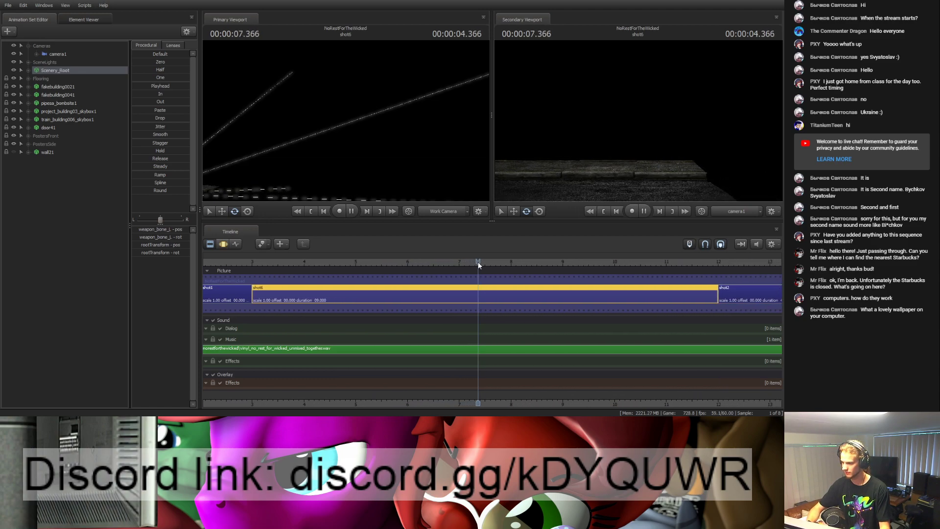
{"action": "key", "text": "space"}
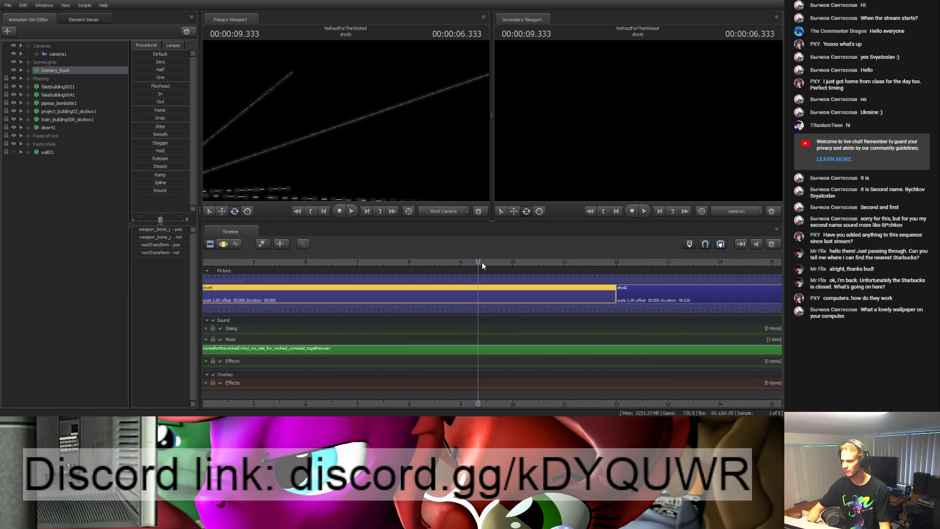
{"action": "middle_click_drag", "start_coordinate": [437, 402], "coordinate": [673, 361]}
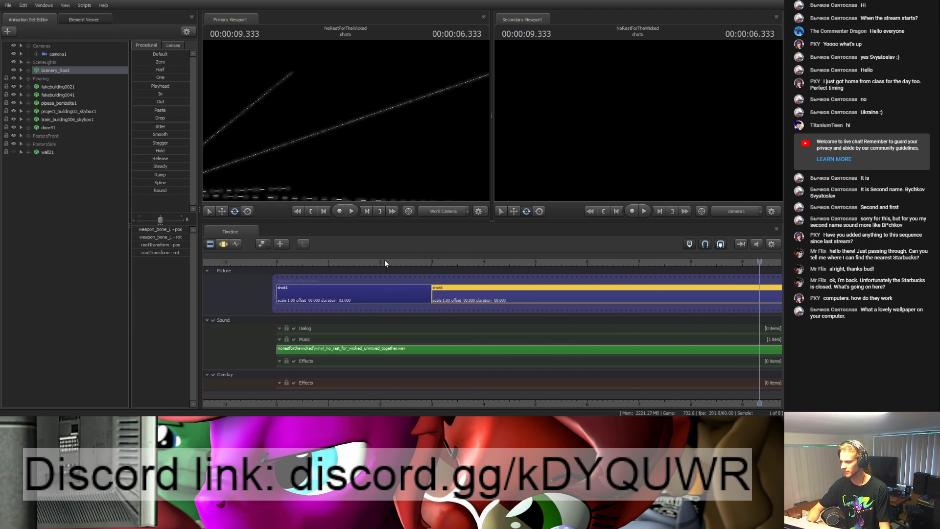
{"action": "left_click", "coordinate": [425, 263]}
{"action": "key", "text": "space"}
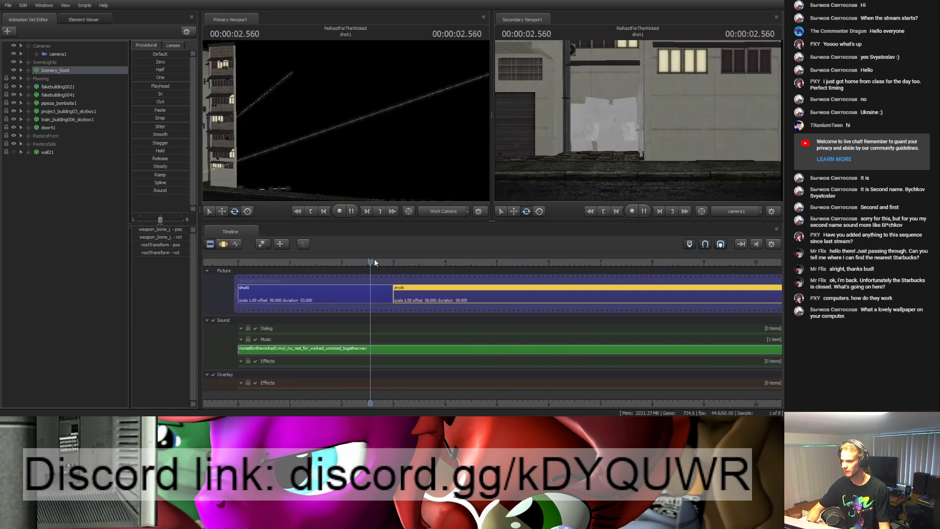
{"action": "key", "text": "space"}
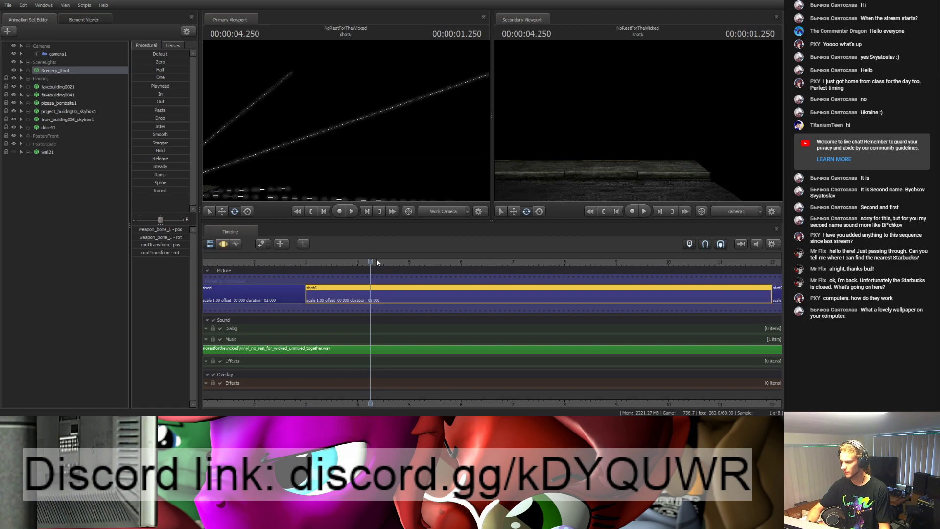
Step: Split shot6 at the 6-second mark
{"action": "middle_click_drag", "start_coordinate": [374, 404], "coordinate": [369, 378]}
{"action": "left_click", "coordinate": [449, 291]}
{"action": "left_click_drag", "start_coordinate": [449, 290], "coordinate": [456, 295]}
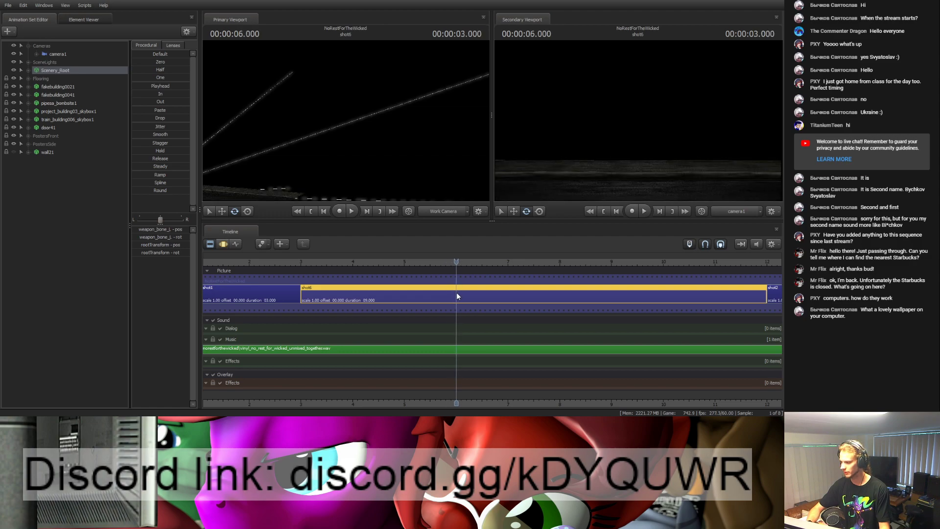
{"action": "key", "text": "ctrl+r"}
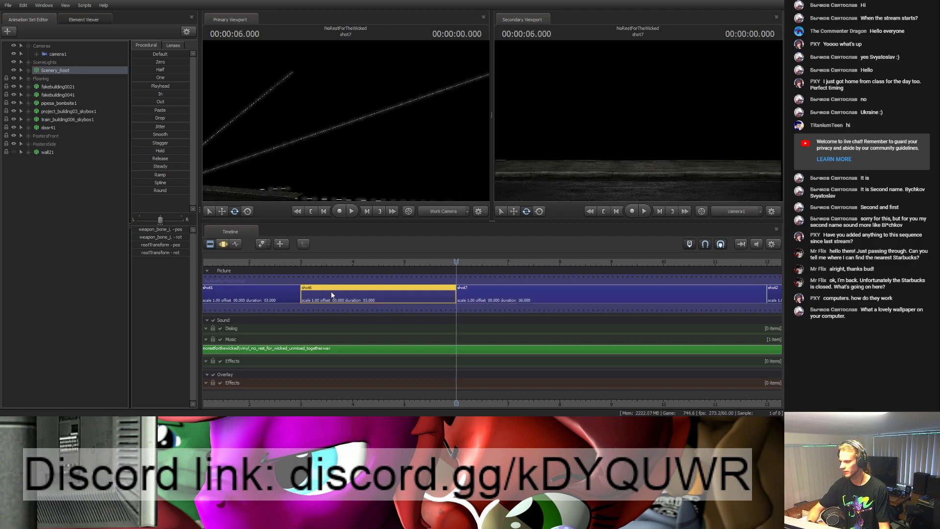
Step: Insert a copy of shot1 at the 6-second mark, directly after shot6
{"action": "scroll", "coordinate": [345, 292], "scroll_direction": "down", "scroll_amount": 3}
{"action": "scroll", "coordinate": [345, 292], "scroll_direction": "up", "scroll_amount": 3}
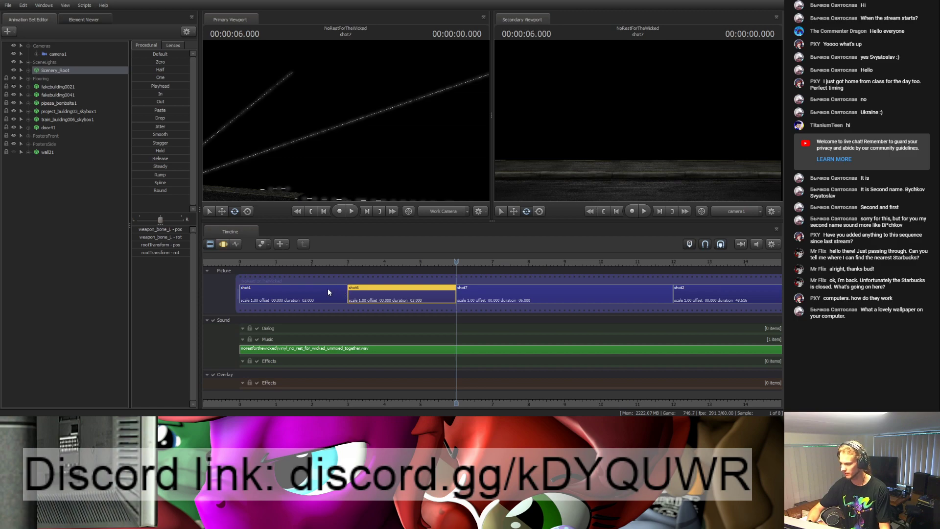
{"action": "left_click", "coordinate": [511, 291]}
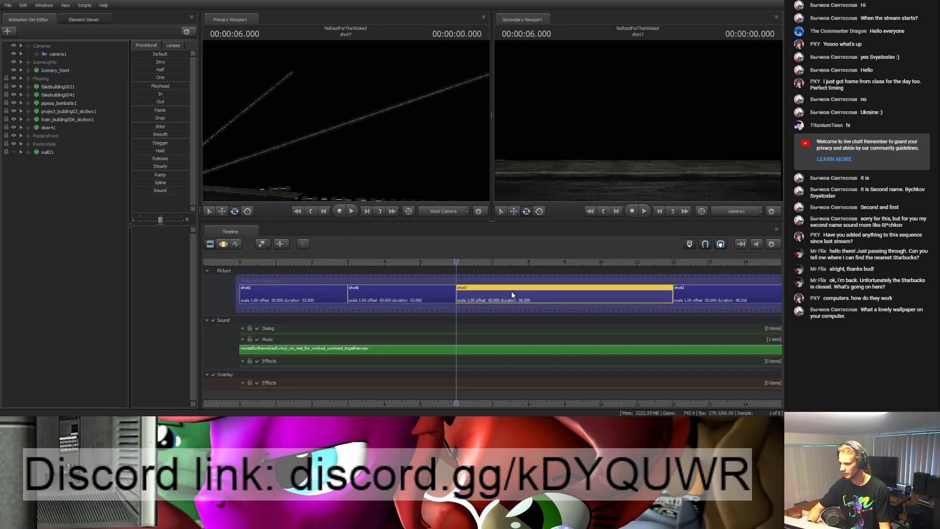
{"action": "left_click", "coordinate": [313, 294]}
{"action": "key", "text": "ctrl+v"}
Step: Remove shot7 and extend shot8 to the 12-second mark so it meets shot2
{"action": "left_click", "coordinate": [623, 290]}
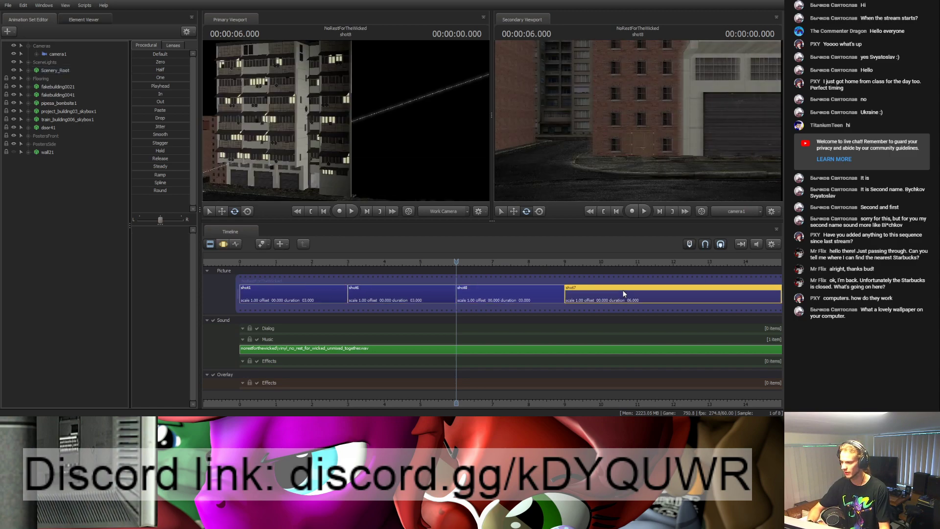
{"action": "scroll", "coordinate": [516, 321], "scroll_direction": "down", "scroll_amount": 3}
{"action": "scroll", "coordinate": [513, 319], "scroll_direction": "up", "scroll_amount": 2}
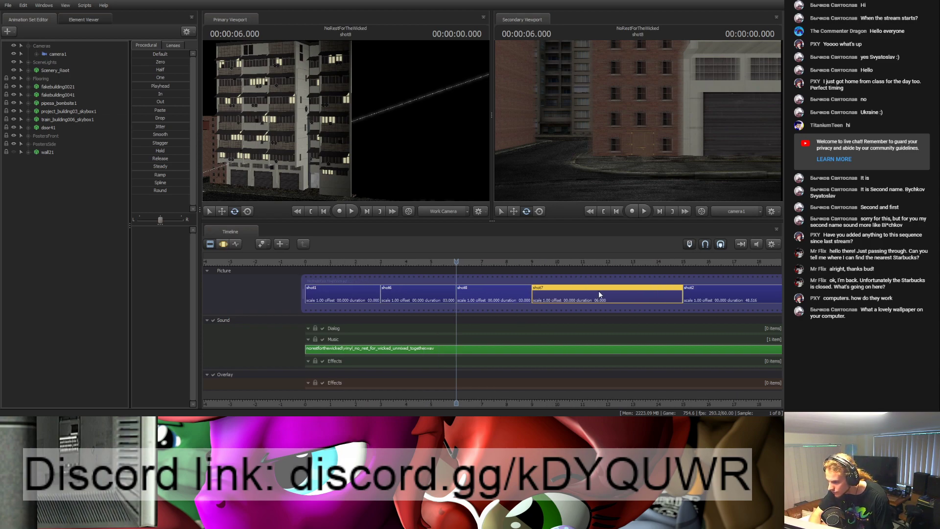
{"action": "mouse_move", "coordinate": [528, 291]}
{"action": "left_mouse_down"}
{"action": "mouse_move", "coordinate": [603, 292]}
{"action": "mouse_move", "coordinate": [610, 262]}
{"action": "mouse_move", "coordinate": [589, 262]}
{"action": "left_mouse_up"}
{"action": "scroll", "coordinate": [562, 289], "scroll_direction": "up", "scroll_amount": 10}
{"action": "scroll", "coordinate": [578, 301], "scroll_direction": "down", "scroll_amount": 10}
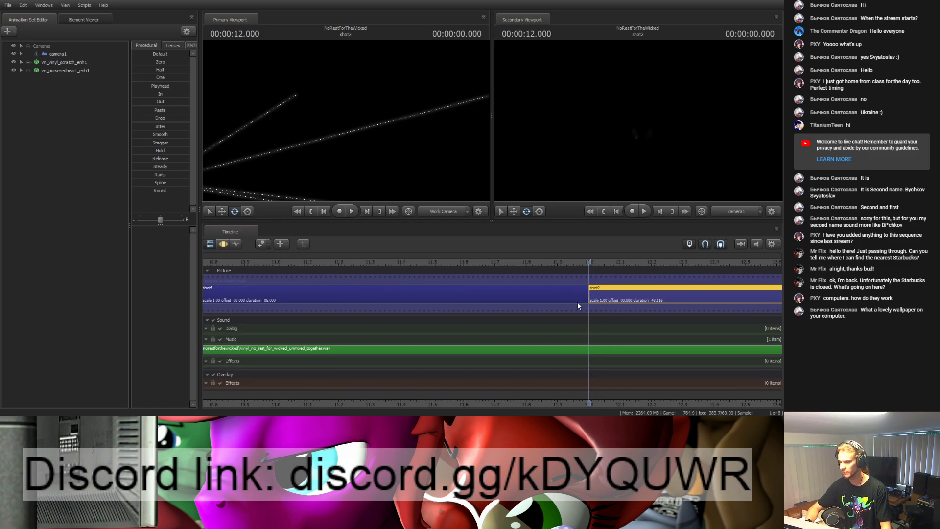
{"action": "scroll", "coordinate": [567, 306], "scroll_direction": "up", "scroll_amount": 1}
Step: Load the theater interior map into shot6 and view the room from a wider angle with the work camera
{"action": "left_click", "coordinate": [389, 287]}
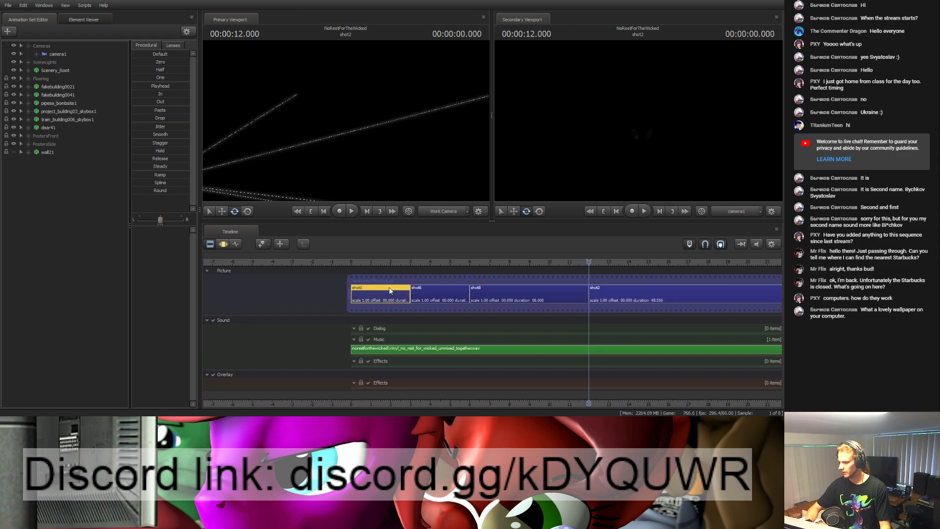
{"action": "left_click", "coordinate": [369, 262]}
{"action": "left_click_drag", "start_coordinate": [370, 262], "coordinate": [444, 263]}
{"action": "left_click", "coordinate": [427, 290]}
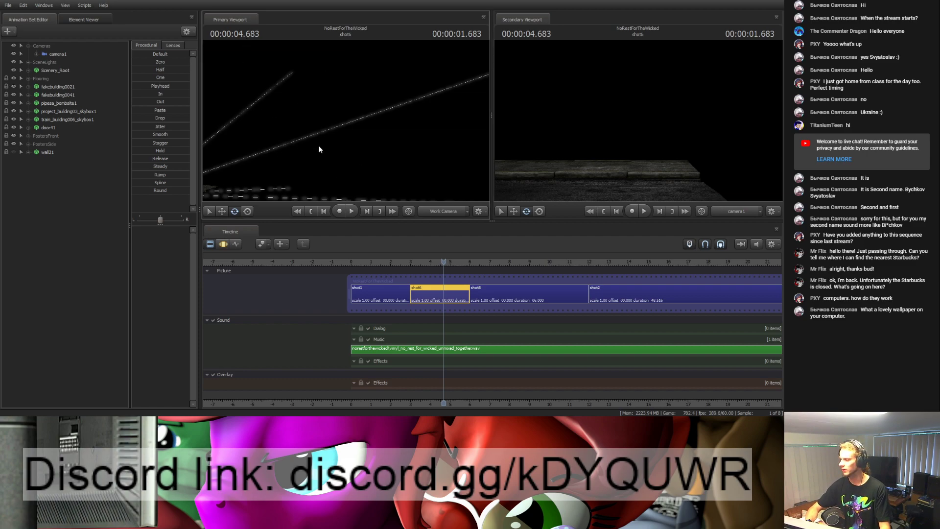
{"action": "key", "text": "ctrl+z"}
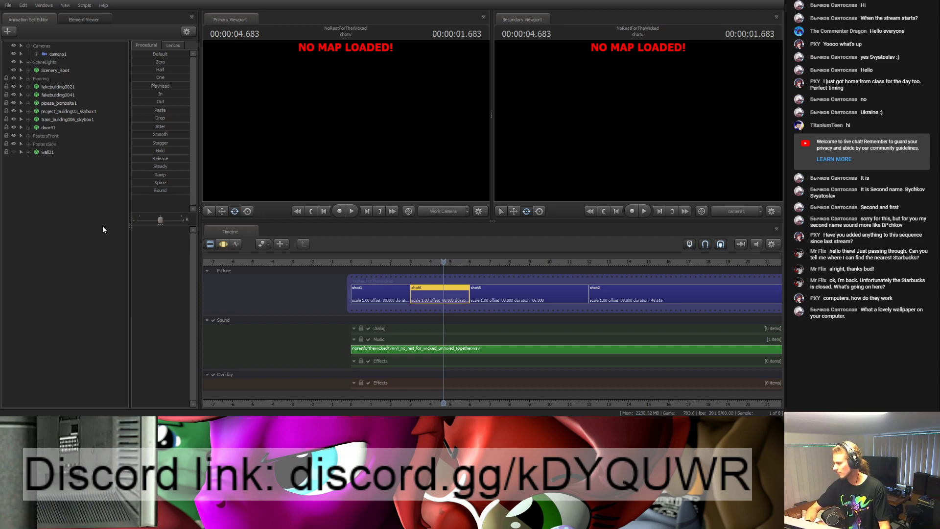
{"action": "left_click", "coordinate": [248, 332]}
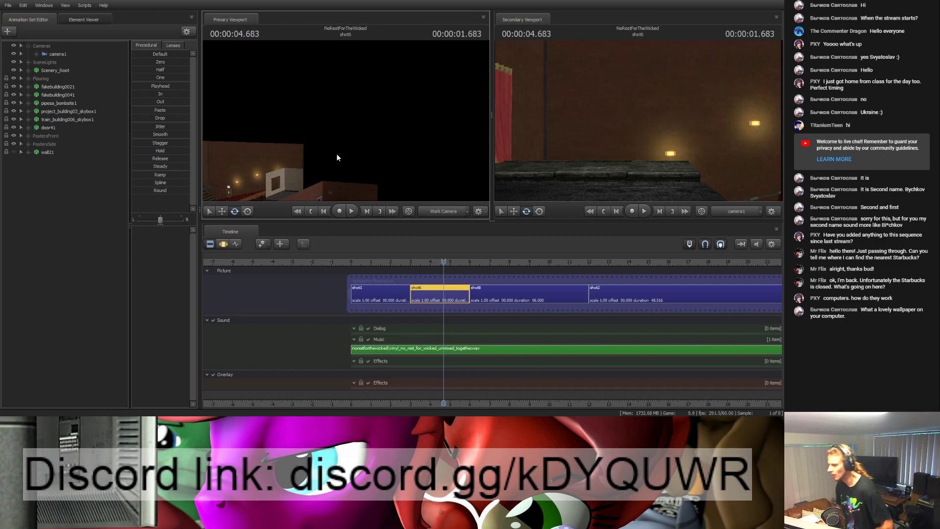
{"action": "right_click_drag", "start_coordinate": [337, 154], "coordinate": [218, 105]}
{"action": "right_click_drag", "start_coordinate": [346, 123], "coordinate": [329, 124]}
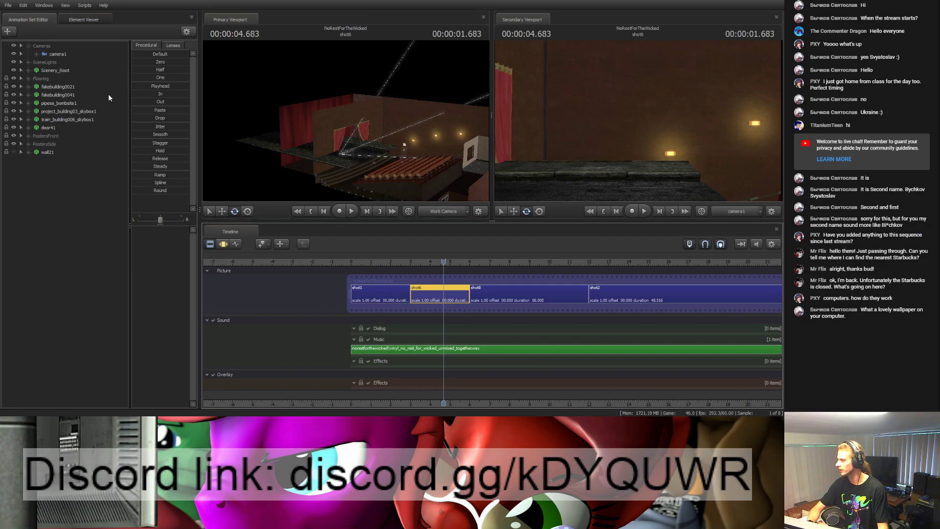
Step: Delete the Flooring group and all street set pieces down to wall21 from shot6, keeping camera1, SceneLights and Scenery_Root
{"action": "left_click", "coordinate": [48, 86]}
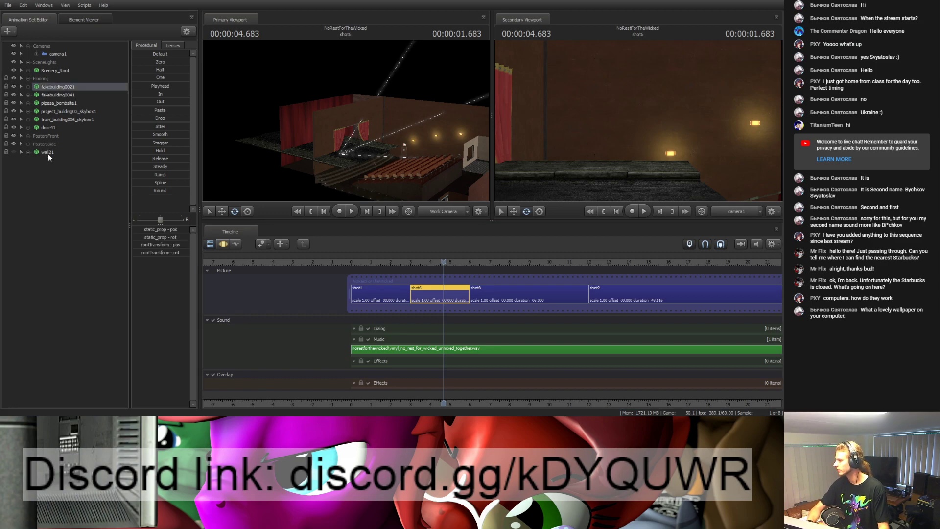
{"action": "left_click", "coordinate": [48, 153], "text": "shift"}
{"action": "left_click", "coordinate": [28, 78]}
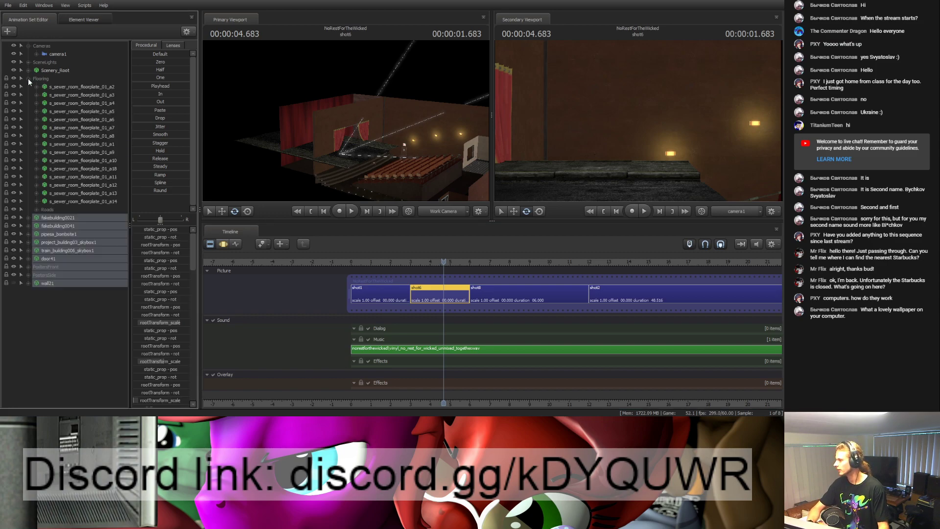
{"action": "left_click", "coordinate": [41, 78]}
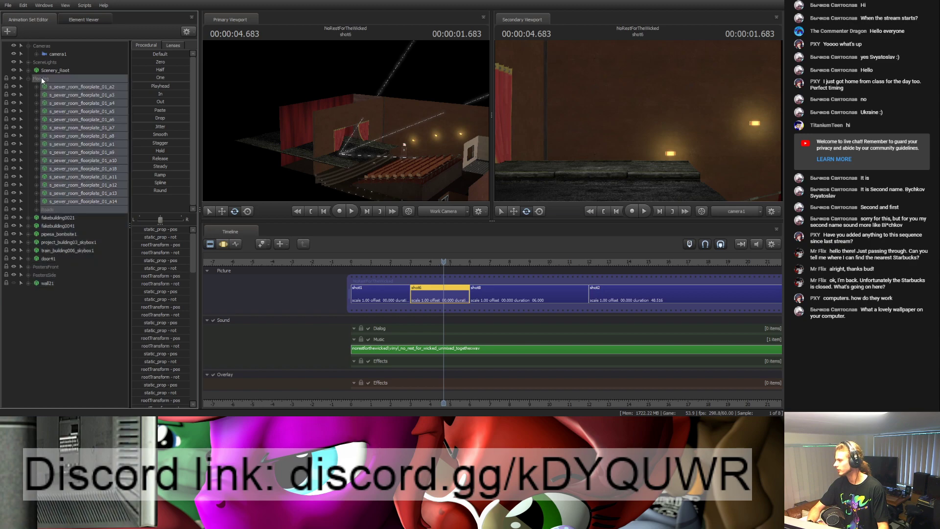
{"action": "left_click", "coordinate": [46, 284], "text": "shift"}
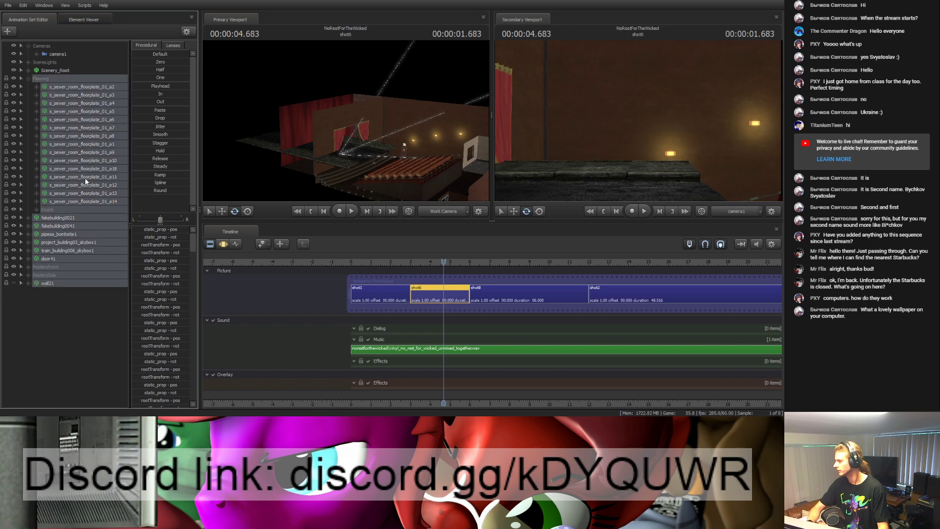
{"action": "key", "text": "Delete"}
{"action": "left_click_drag", "start_coordinate": [331, 114], "coordinate": [411, 269]}
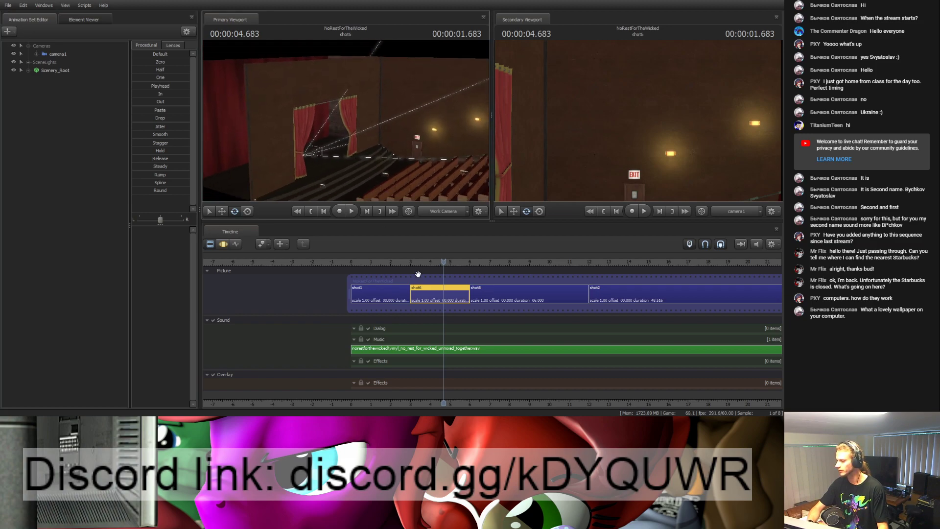
Step: Show Scenery_Root's motion in the Motion Editor with an unlimited time selection, and check camera1's motion
{"action": "left_click", "coordinate": [48, 70]}
{"action": "left_click", "coordinate": [224, 244]}
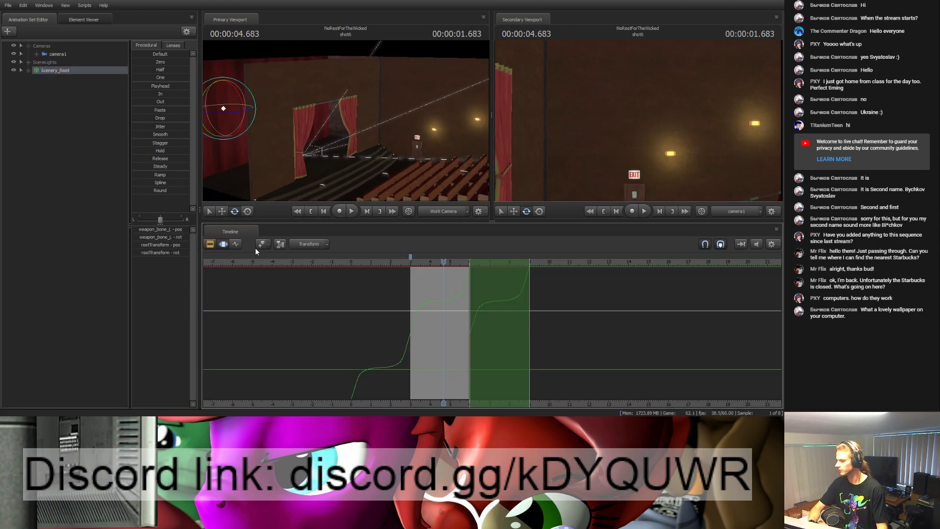
{"action": "left_click", "coordinate": [445, 312]}
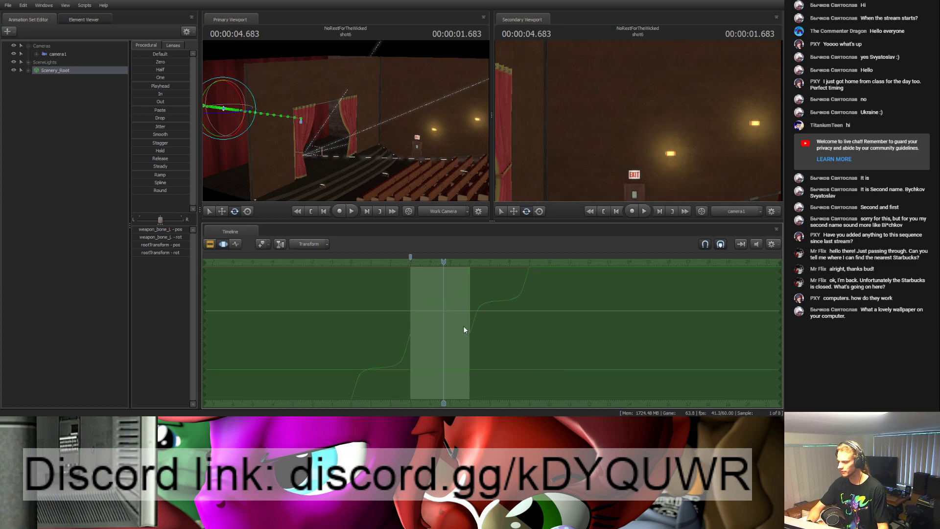
{"action": "left_click", "coordinate": [58, 54]}
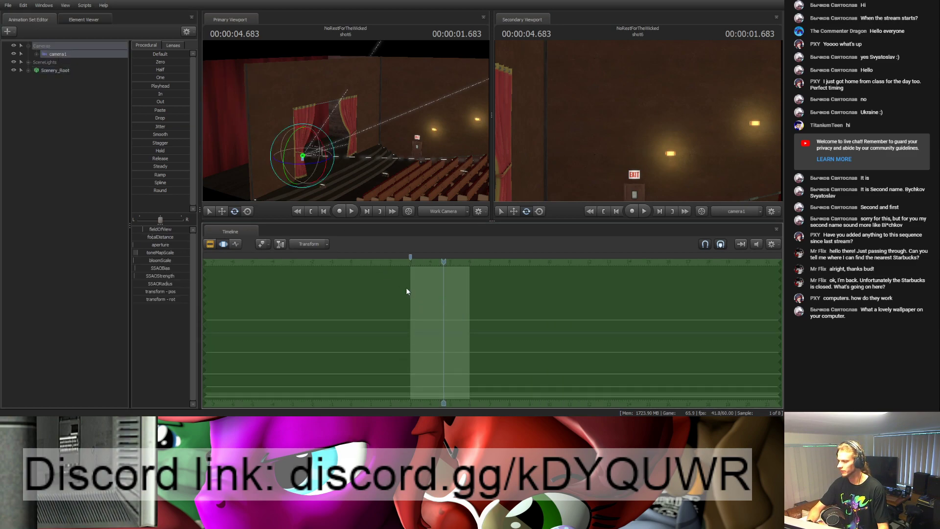
{"action": "left_click", "coordinate": [442, 273]}
Step: Expand Scenery_Root and camera1 in the animation set list and lock camera1's transform to Scenery_Root's rootTransform
{"action": "left_click", "coordinate": [28, 71]}
{"action": "left_click", "coordinate": [37, 77]}
{"action": "left_click", "coordinate": [50, 87]}
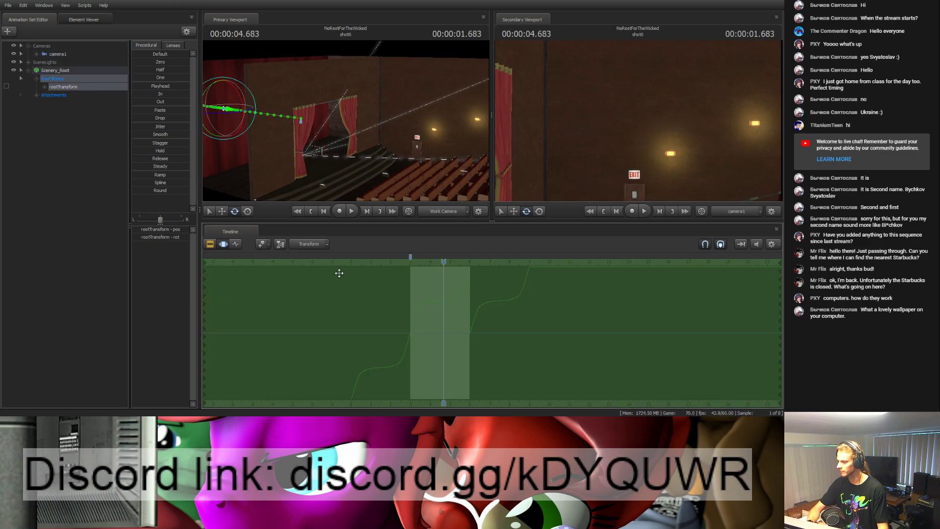
{"action": "left_click", "coordinate": [36, 54]}
{"action": "left_click", "coordinate": [45, 62]}
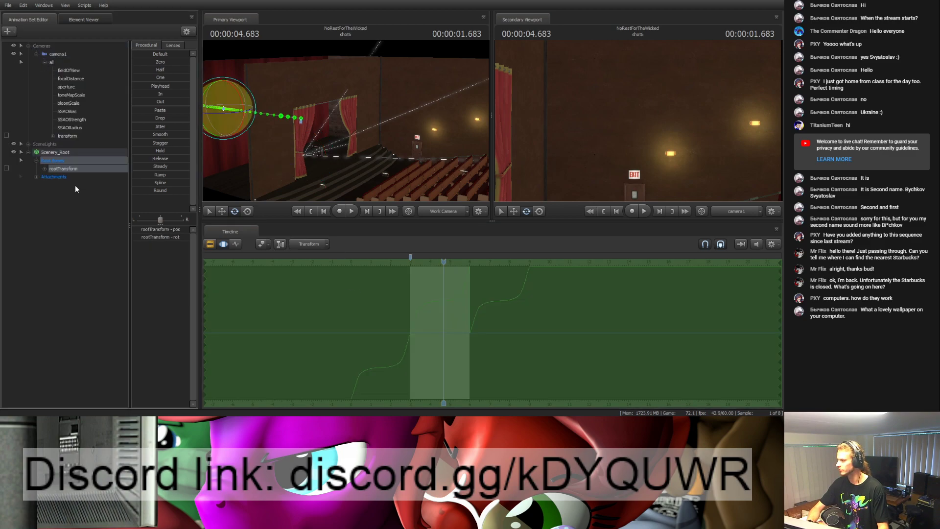
{"action": "left_click", "coordinate": [69, 135]}
{"action": "key", "text": "ctrl+c"}
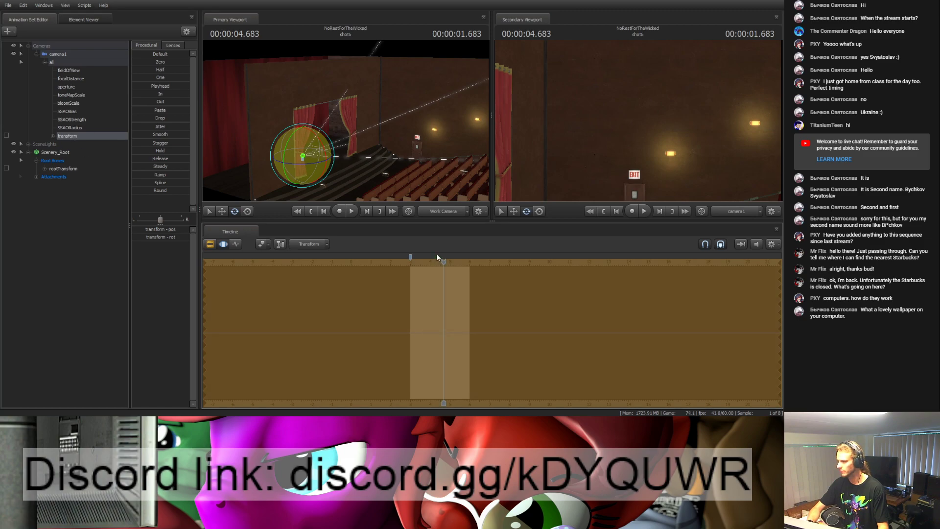
{"action": "key", "text": "space"}
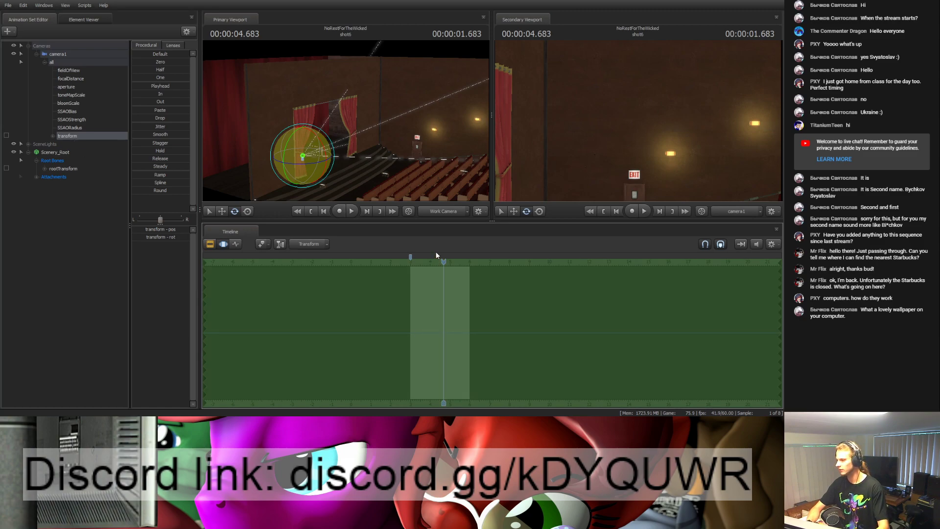
{"action": "key", "text": "space"}
{"action": "left_click_drag", "start_coordinate": [53, 169], "coordinate": [68, 137]}
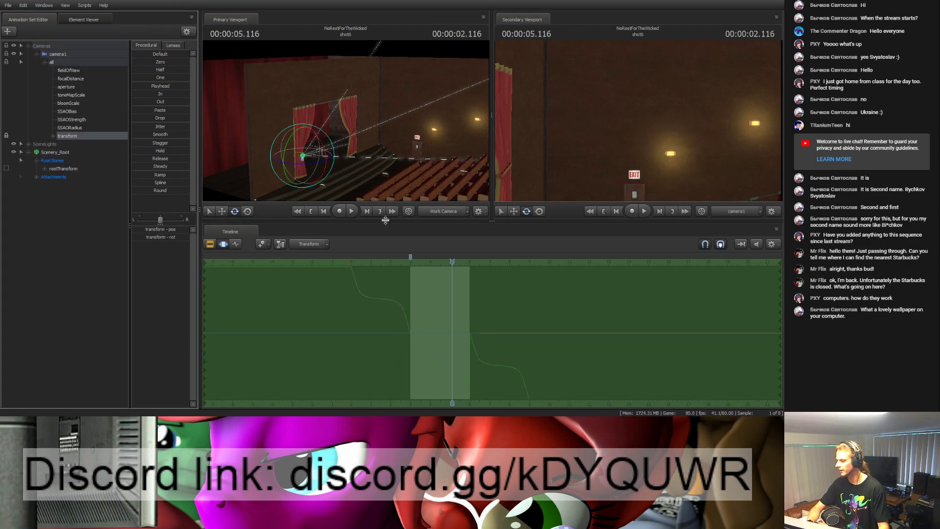
Step: Zero camera1's transform relative to Scenery_Root and unlock it from rootTransform
{"action": "left_click", "coordinate": [161, 62]}
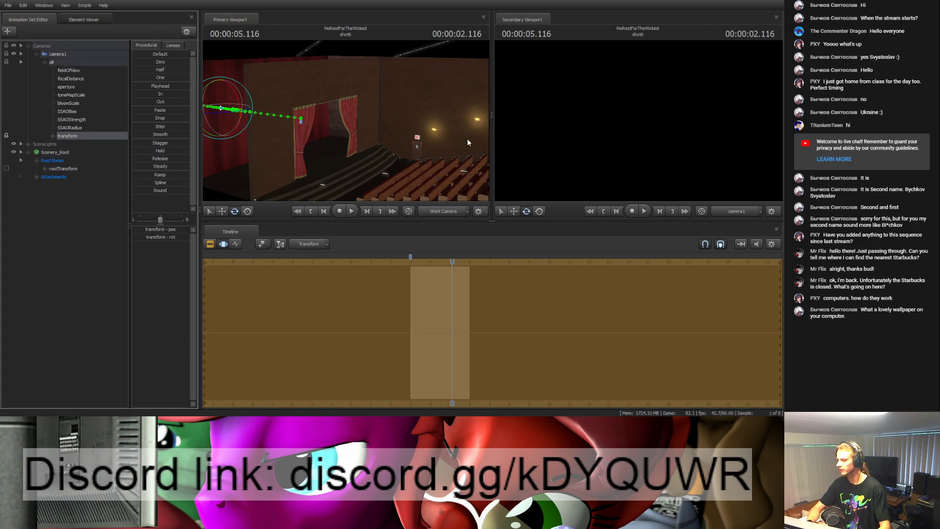
{"action": "left_click", "coordinate": [58, 54]}
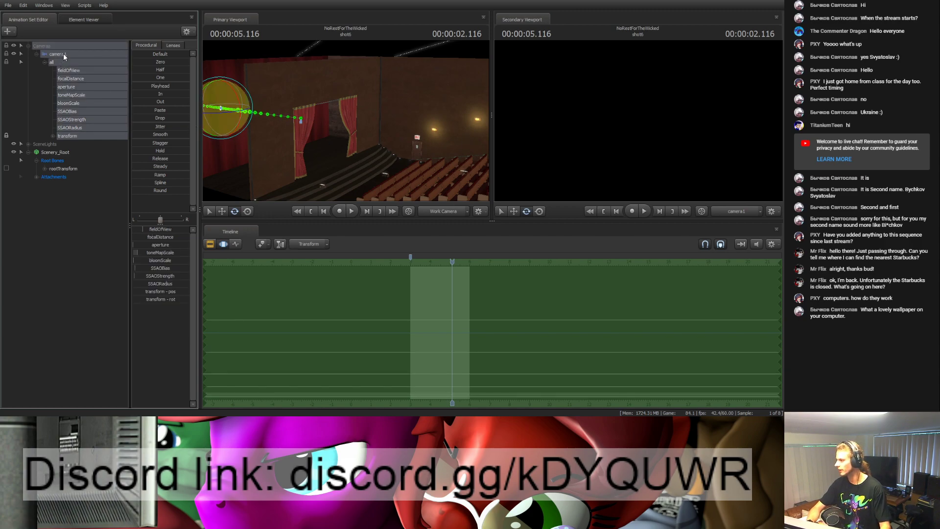
{"action": "left_click", "coordinate": [6, 135]}
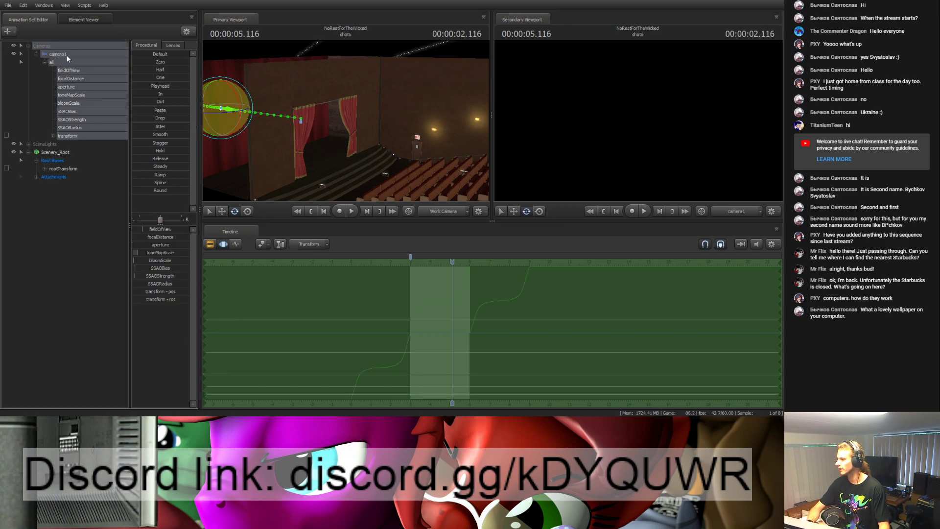
Step: Try aiming camera1 at the theater stage, check the framing by playing and scrubbing, and undo the camera move
{"action": "left_click", "coordinate": [299, 154]}
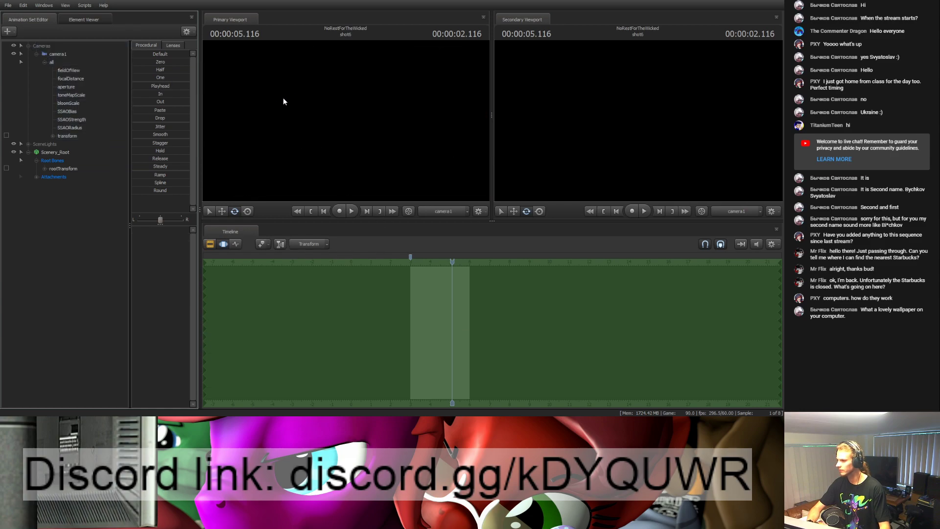
{"action": "key", "text": "F4"}
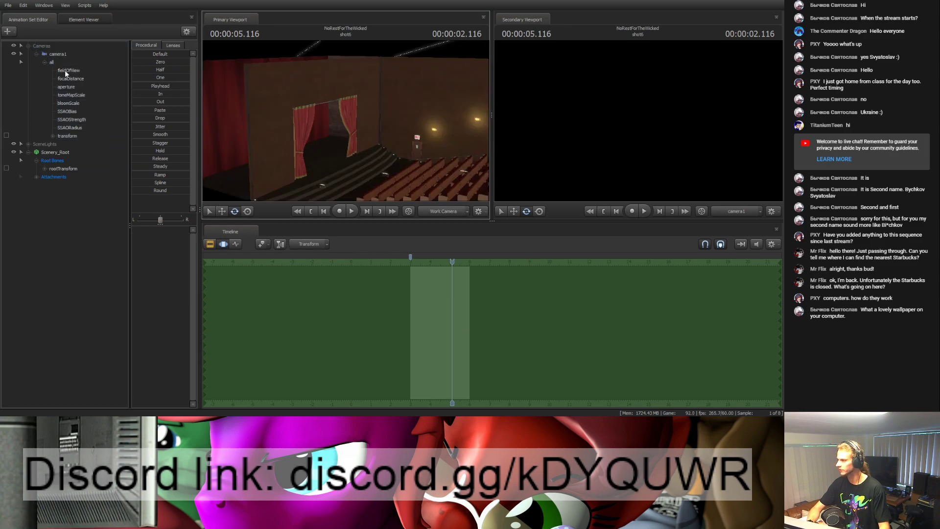
{"action": "left_click", "coordinate": [59, 54]}
{"action": "left_click_drag", "start_coordinate": [638, 121], "coordinate": [638, 120]}
{"action": "key", "text": "space"}
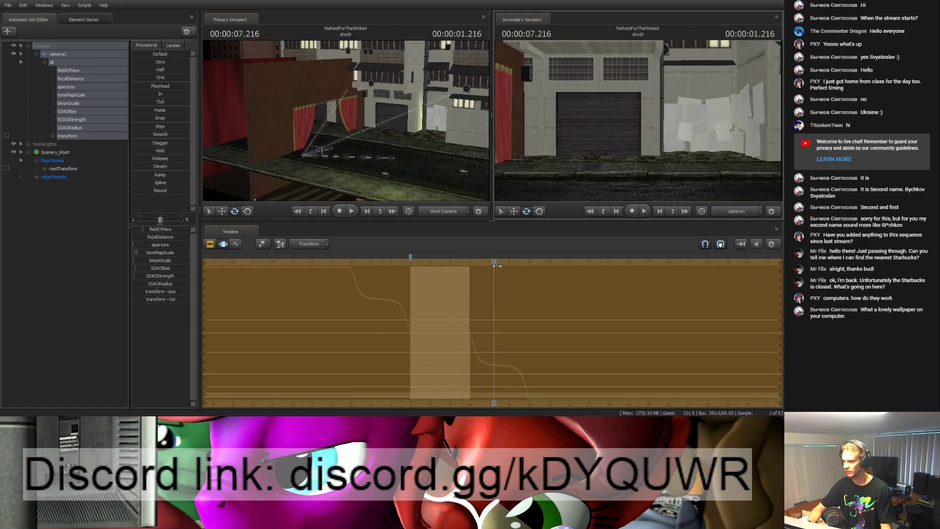
{"action": "left_click", "coordinate": [418, 261]}
{"action": "left_click_drag", "start_coordinate": [416, 261], "coordinate": [430, 261]}
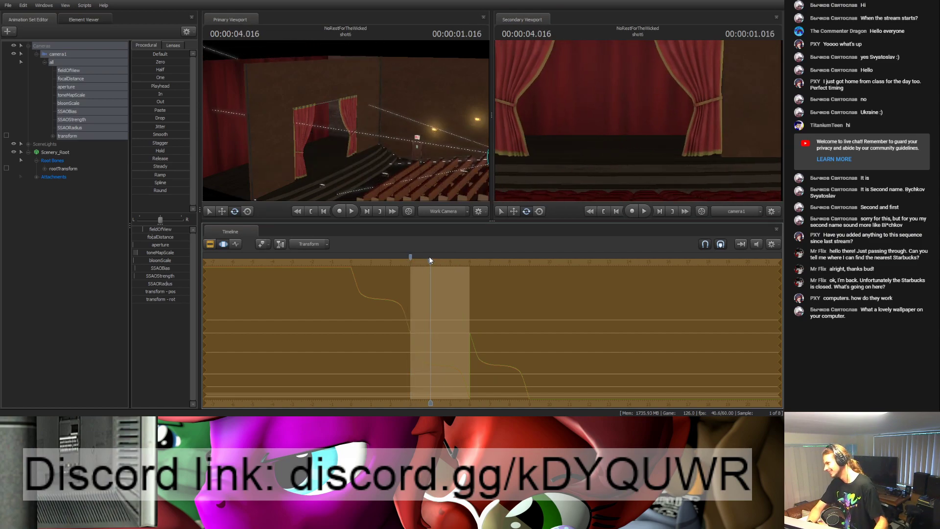
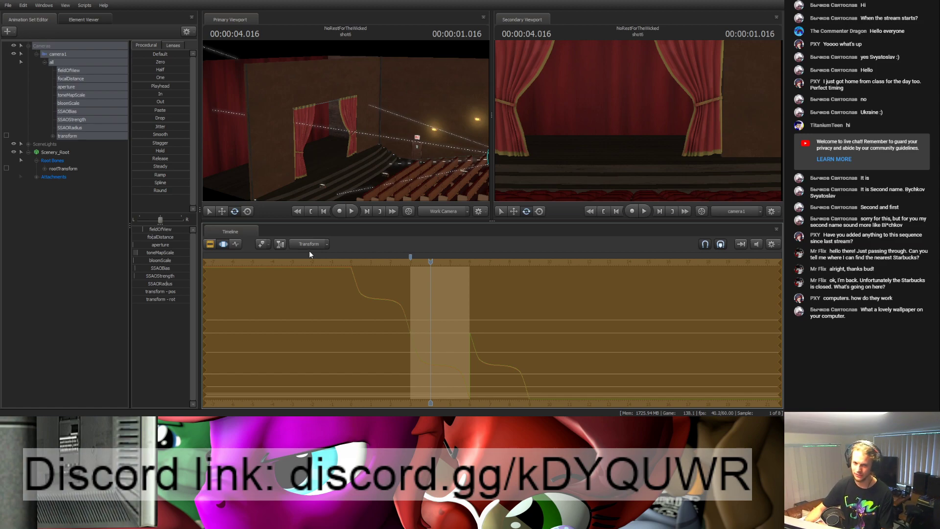
{"action": "key", "text": "ctrl+z"}
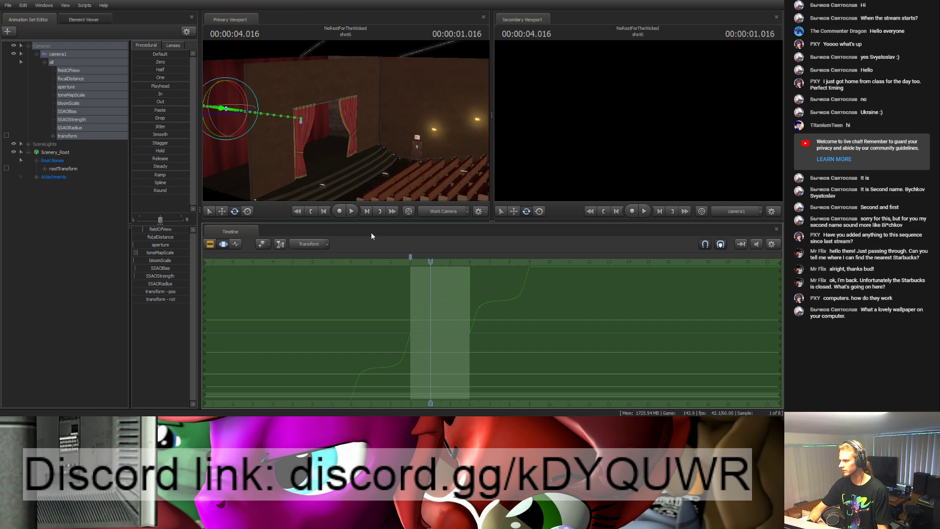
Step: Lock camera1's transform to Scenery_Root's rootTransform again and show its curves in the Graph Editor
{"action": "left_click", "coordinate": [66, 140]}
{"action": "left_click_drag", "start_coordinate": [59, 169], "coordinate": [67, 139]}
{"action": "left_click", "coordinate": [235, 244]}
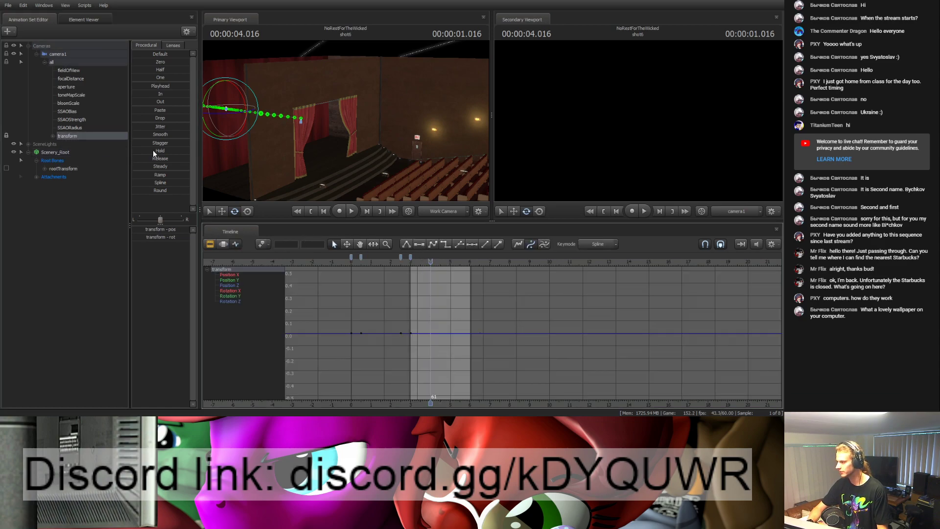
Step: Set Rotation Z of camera1's transform to 180 at frame 61 in the Graph Editor
{"action": "left_click_drag", "start_coordinate": [231, 114], "coordinate": [232, 114]}
{"action": "left_click", "coordinate": [374, 243]}
{"action": "left_click", "coordinate": [316, 244]}
{"action": "type", "text": "180"}
{"action": "key", "text": "Return"}
{"action": "key", "text": "f"}
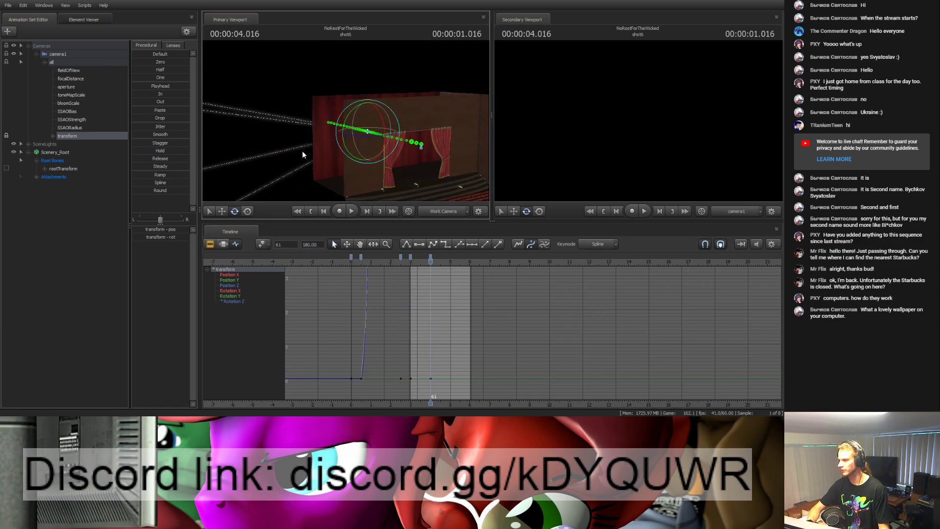
Step: Delete the earlier transform keyframes and unlock camera1's transform, returning to the Motion Editor
{"action": "left_click_drag", "start_coordinate": [410, 257], "coordinate": [352, 256]}
{"action": "key", "text": "Delete"}
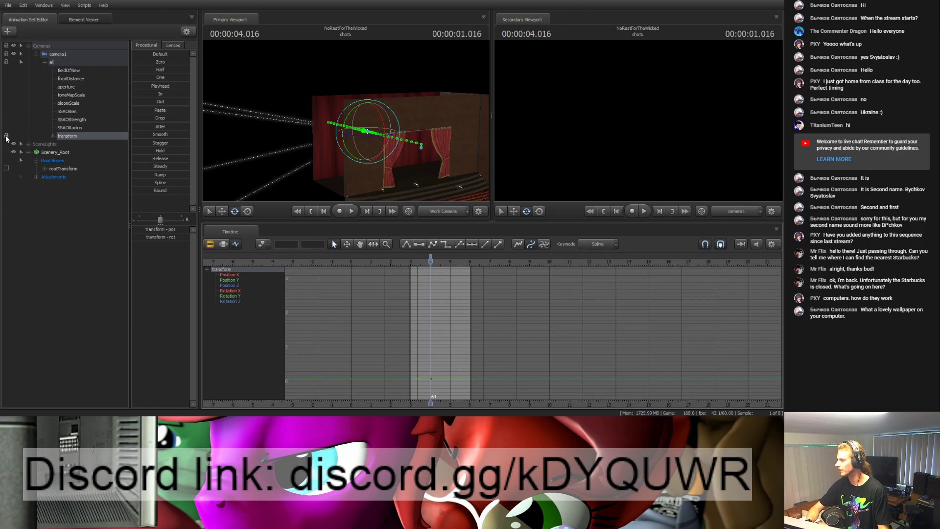
{"action": "left_click", "coordinate": [223, 245]}
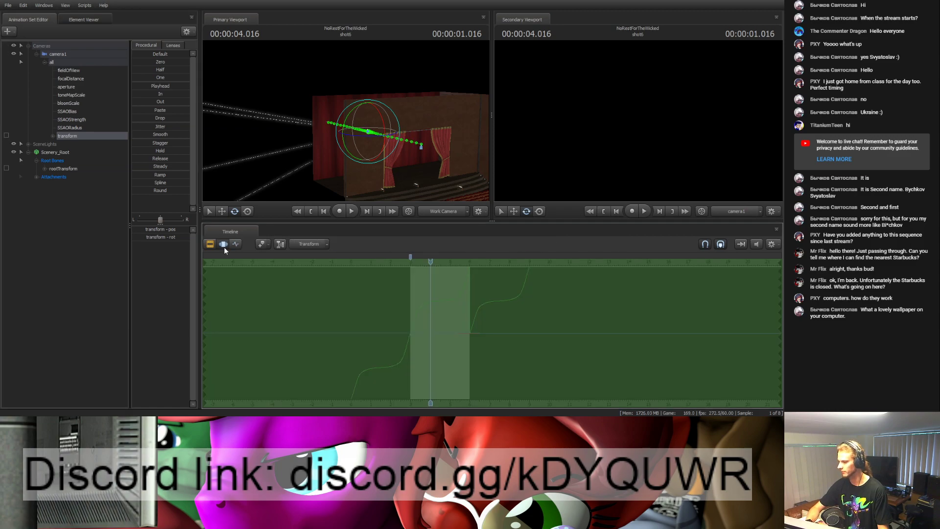
Step: Try framing the stage curtains with camera1 using all of its channels, and undo the move
{"action": "left_click", "coordinate": [77, 62]}
{"action": "left_click_drag", "start_coordinate": [587, 142], "coordinate": [637, 137]}
{"action": "key", "text": "s"}
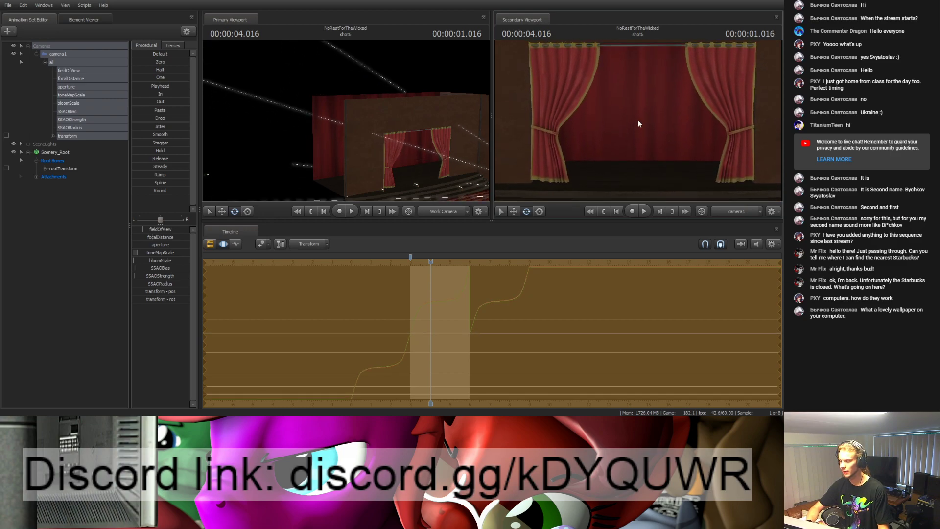
{"action": "left_click_drag", "start_coordinate": [638, 124], "coordinate": [638, 124]}
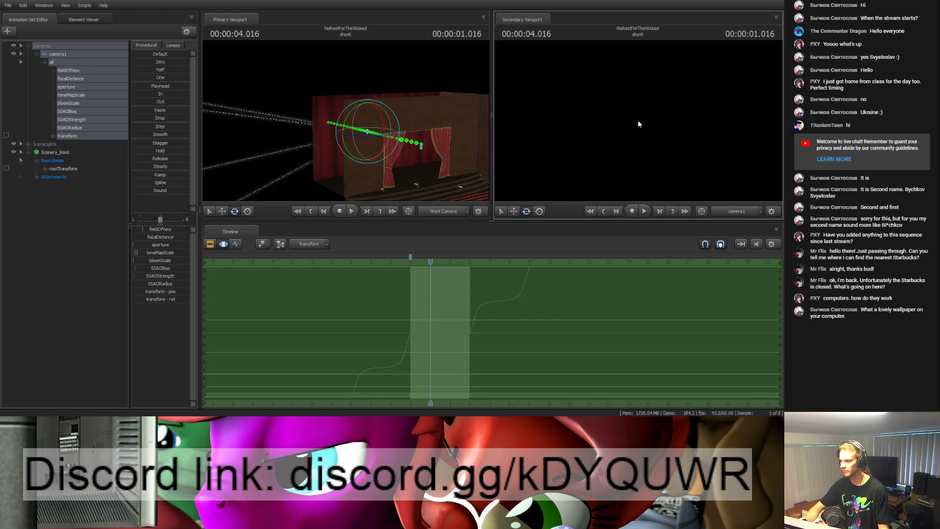
Step: Expand camera1's transform into pos and rot, and exclude rot from the selected camera channels
{"action": "double_click", "coordinate": [61, 137]}
{"action": "left_click", "coordinate": [60, 152]}
{"action": "left_click", "coordinate": [60, 144]}
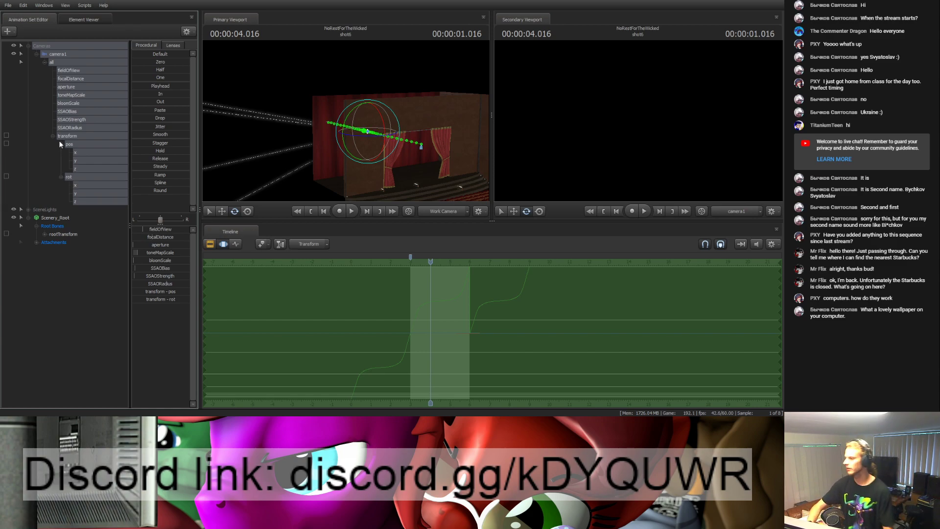
{"action": "left_click", "coordinate": [76, 175], "text": "ctrl"}
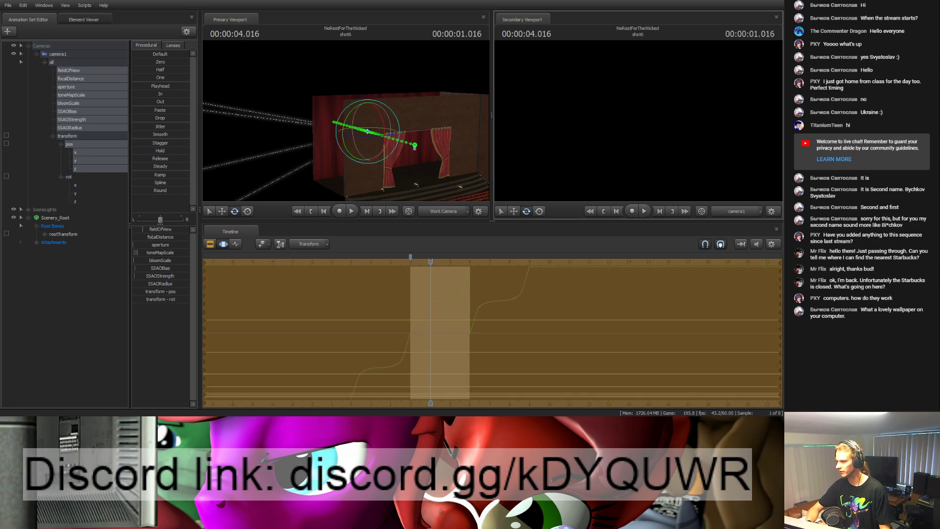
Step: Try repositioning camera1 around the theater with rot left out of the selection, and undo the moves
{"action": "key", "text": "s"}
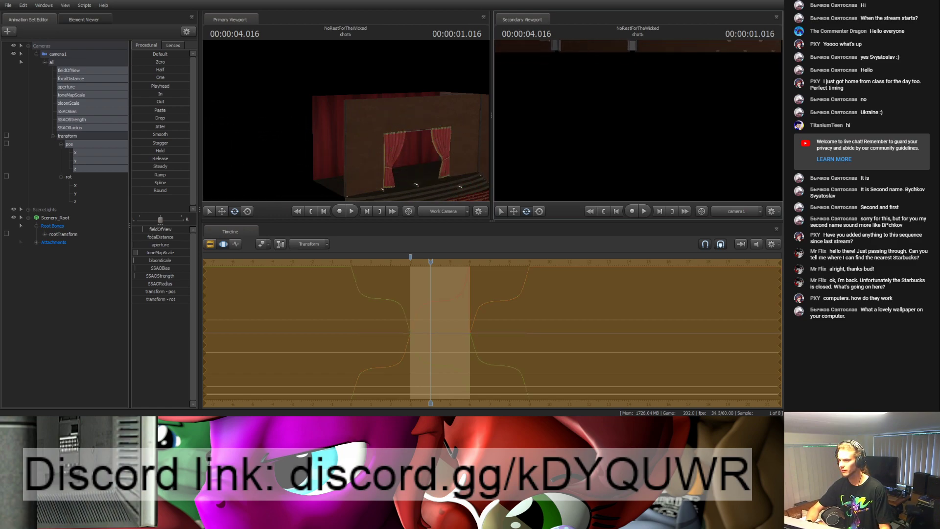
{"action": "key", "text": "z"}
{"action": "key", "text": "z"}
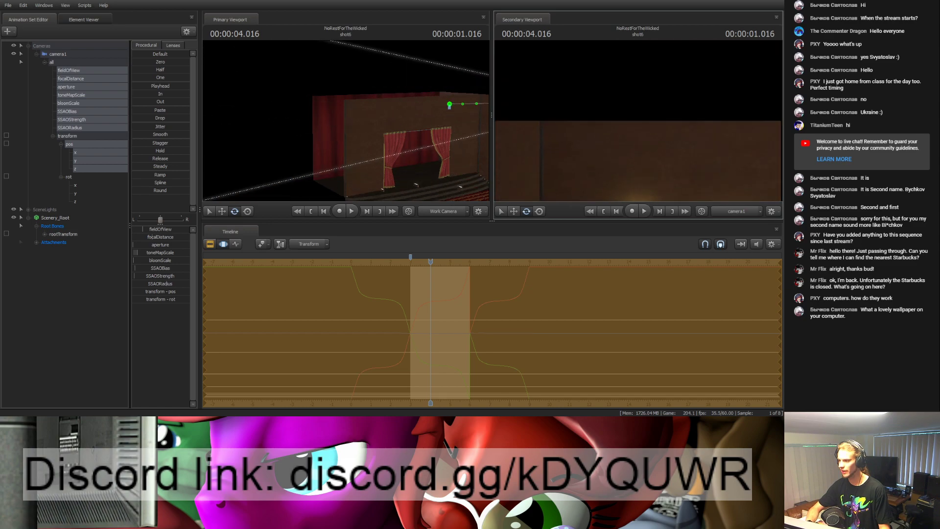
{"action": "key", "text": "z"}
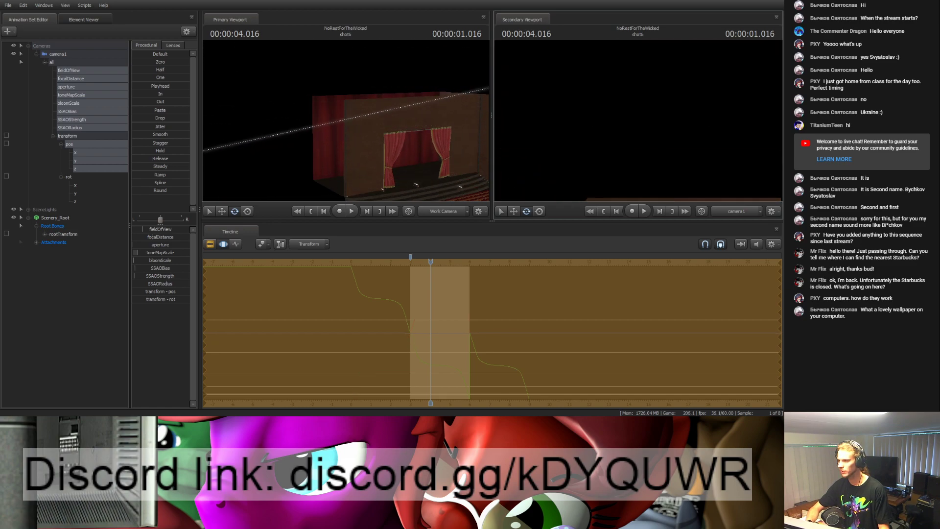
{"action": "left_click_drag", "start_coordinate": [408, 165], "coordinate": [345, 123]}
{"action": "key", "text": "ctrl+z"}
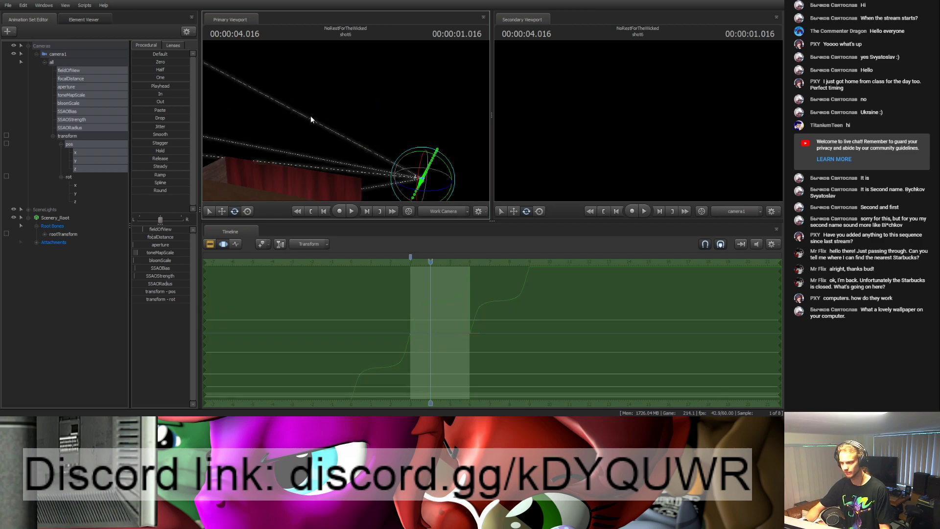
{"action": "key", "text": "ctrl+z"}
Step: Select all of camera1's channels, including pos and rot, and move the camera to frame the stage curtains
{"action": "left_click_drag", "start_coordinate": [368, 102], "coordinate": [272, 169]}
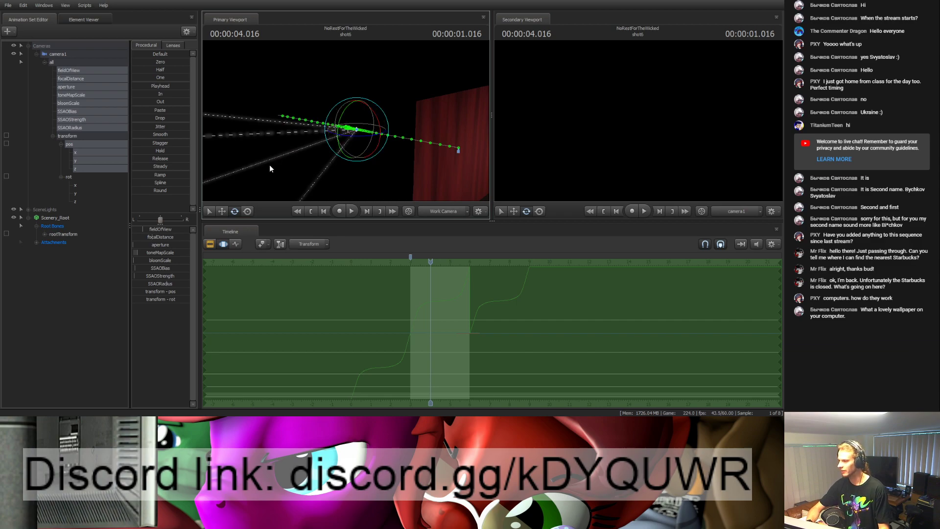
{"action": "left_click", "coordinate": [67, 137]}
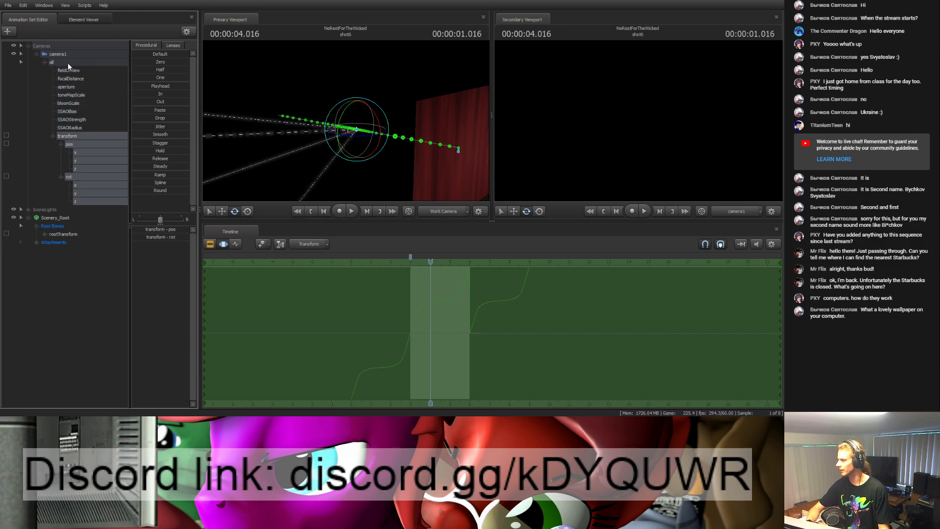
{"action": "left_click", "coordinate": [75, 179]}
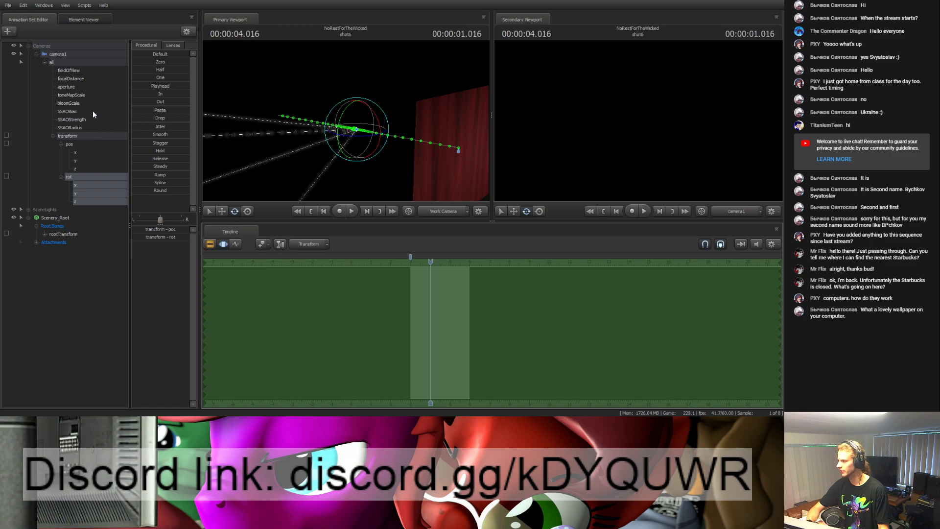
{"action": "left_click", "coordinate": [72, 55]}
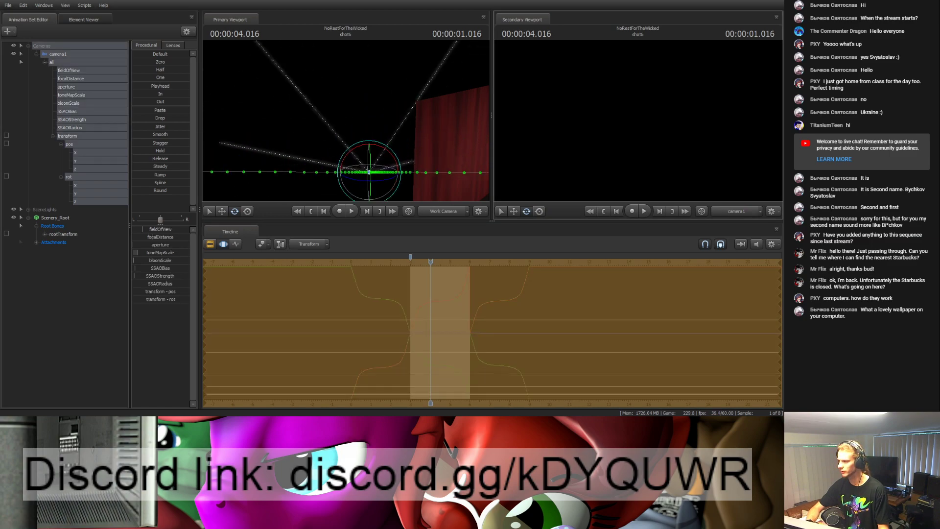
{"action": "mouse_move", "coordinate": [638, 121]}
{"action": "left_mouse_down"}
{"action": "mouse_move", "coordinate": [720, 123]}
{"action": "mouse_move", "coordinate": [686, 137]}
{"action": "mouse_move", "coordinate": [638, 121]}
{"action": "mouse_move", "coordinate": [543, 125]}
{"action": "mouse_move", "coordinate": [619, 123]}
{"action": "left_mouse_up"}
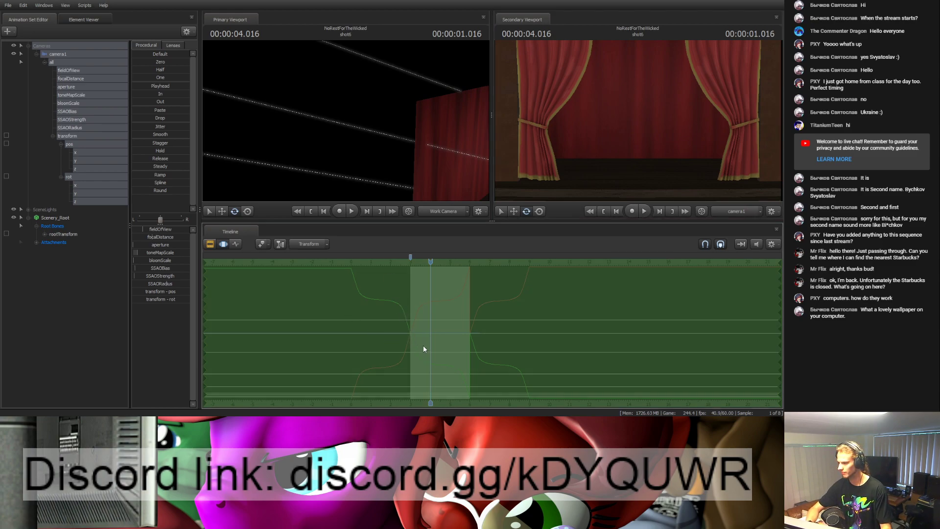
Step: Select only camera1's rot channel and rotate the camera to face the stage curtains squarely
{"action": "left_click", "coordinate": [69, 177]}
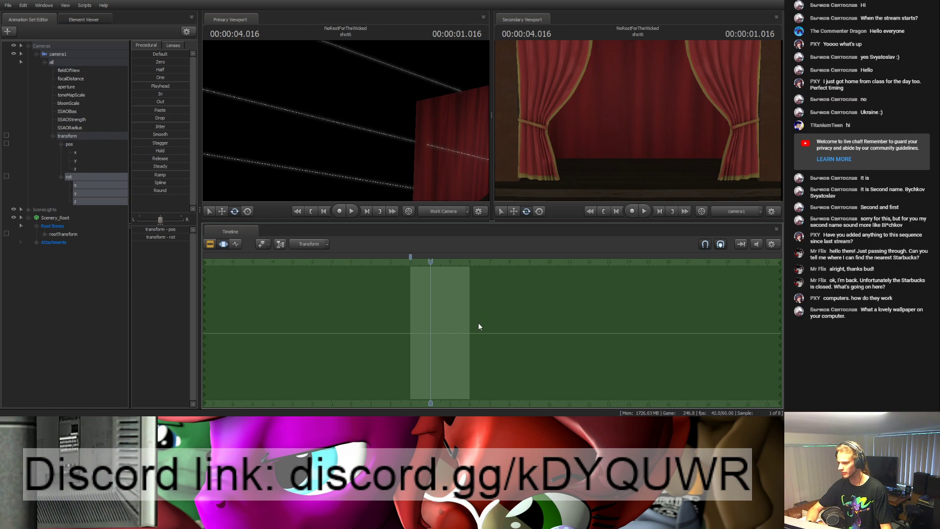
{"action": "left_click_drag", "start_coordinate": [479, 326], "coordinate": [476, 315]}
{"action": "left_click_drag", "start_coordinate": [333, 120], "coordinate": [314, 132]}
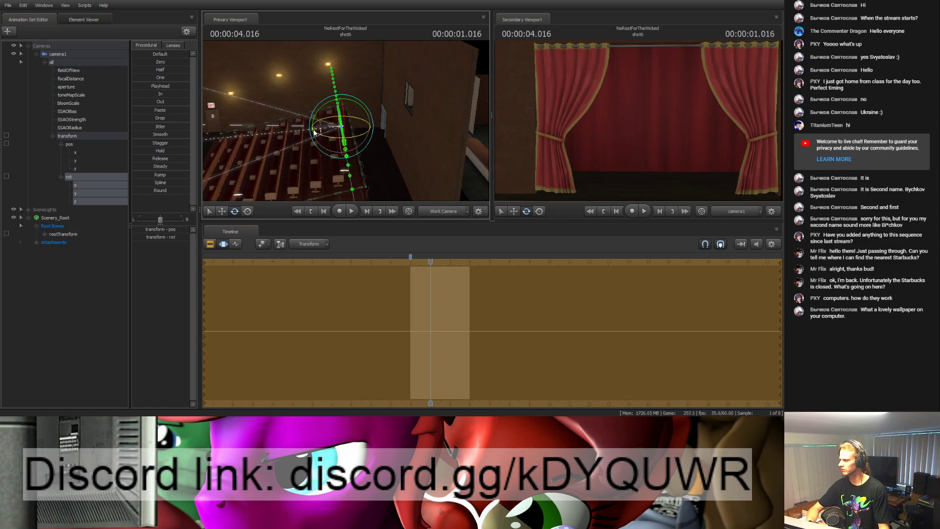
{"action": "left_click_drag", "start_coordinate": [315, 132], "coordinate": [346, 140]}
Step: Play and scrub across the cut from shot6 to shot8 to compare the camera motion
{"action": "key", "text": "space"}
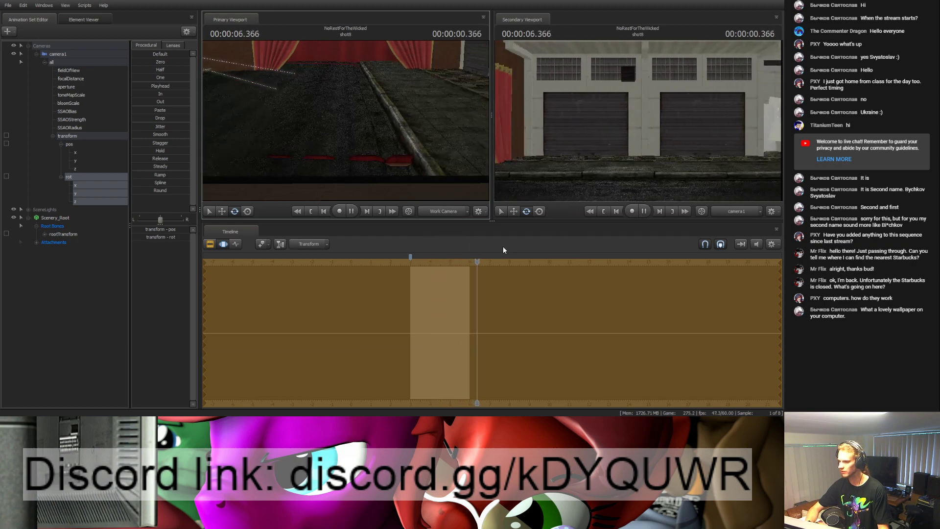
{"action": "left_click_drag", "start_coordinate": [500, 259], "coordinate": [398, 254]}
{"action": "key", "text": "space"}
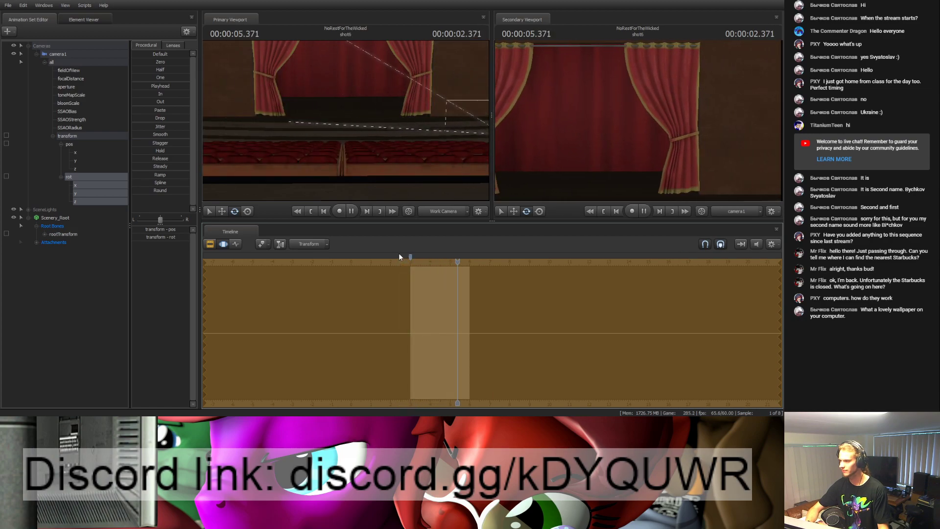
{"action": "left_click", "coordinate": [478, 263]}
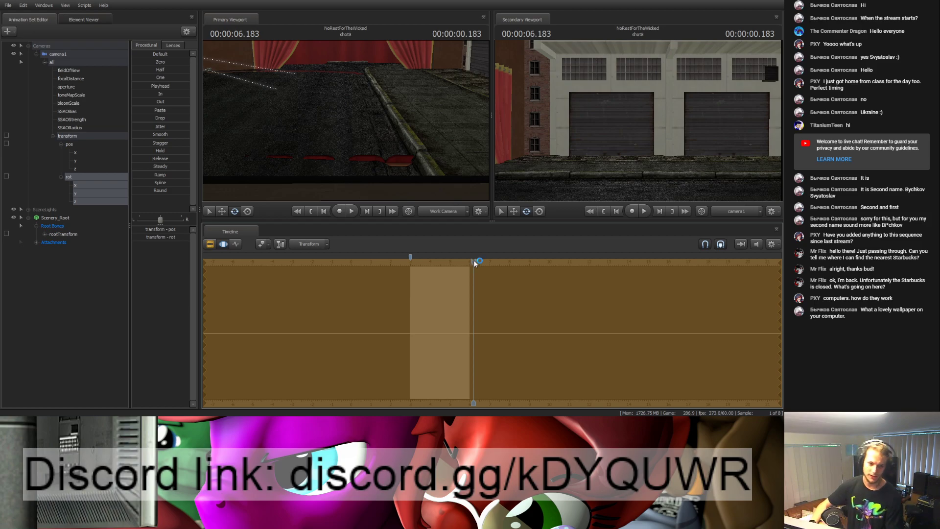
{"action": "left_click", "coordinate": [475, 261]}
Step: Move camera1 sideways to the middle of the stage opening at 4.500 seconds and play across the cut to shot8
{"action": "left_click_drag", "start_coordinate": [474, 261], "coordinate": [440, 267]}
{"action": "left_click_drag", "start_coordinate": [346, 121], "coordinate": [375, 130]}
{"action": "key", "text": "w"}
{"action": "left_click", "coordinate": [65, 53]}
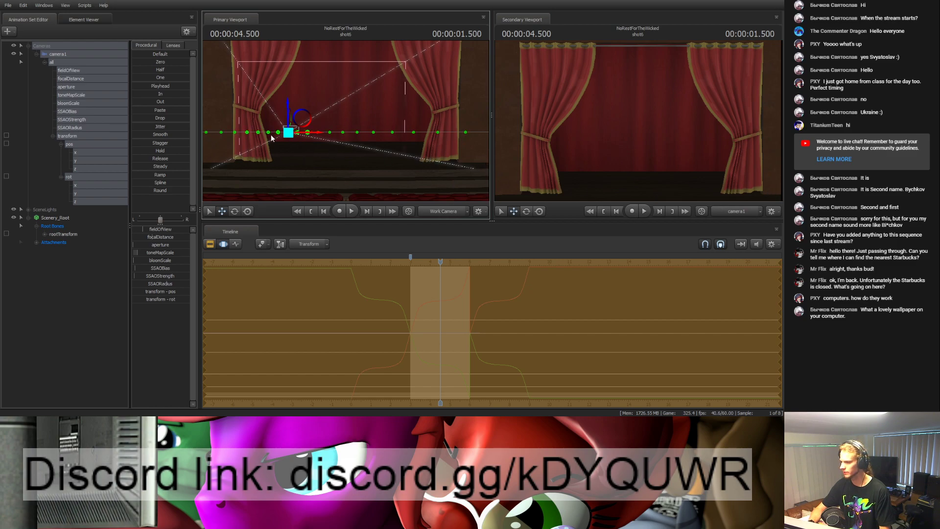
{"action": "left_click_drag", "start_coordinate": [302, 137], "coordinate": [359, 136]}
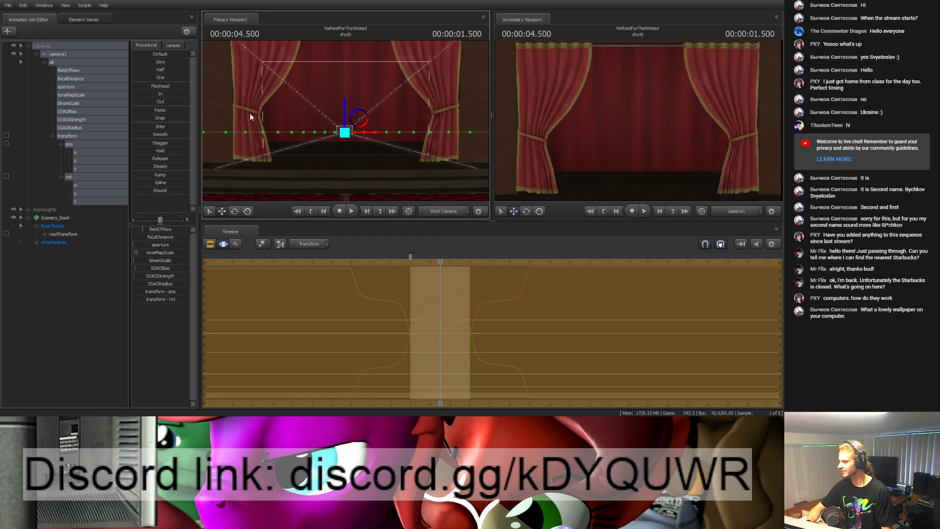
{"action": "key", "text": "space"}
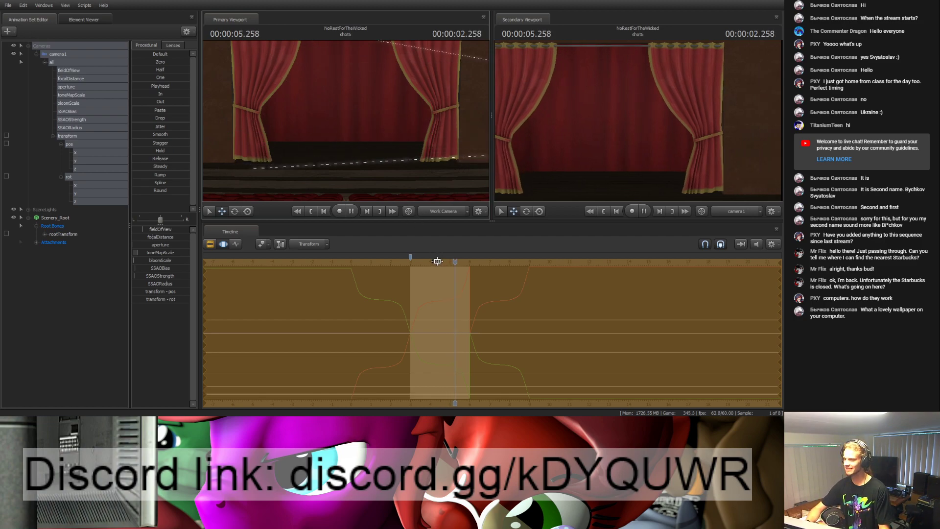
{"action": "key", "text": "space"}
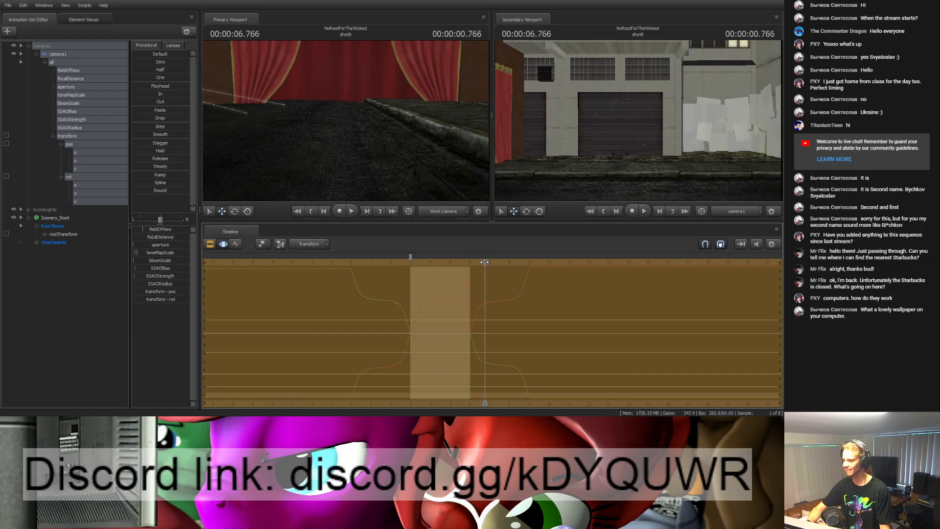
Step: Play and scrub repeatedly through shot6 to check how camera1 travels past the stage curtains
{"action": "left_click", "coordinate": [418, 264]}
{"action": "key", "text": "space"}
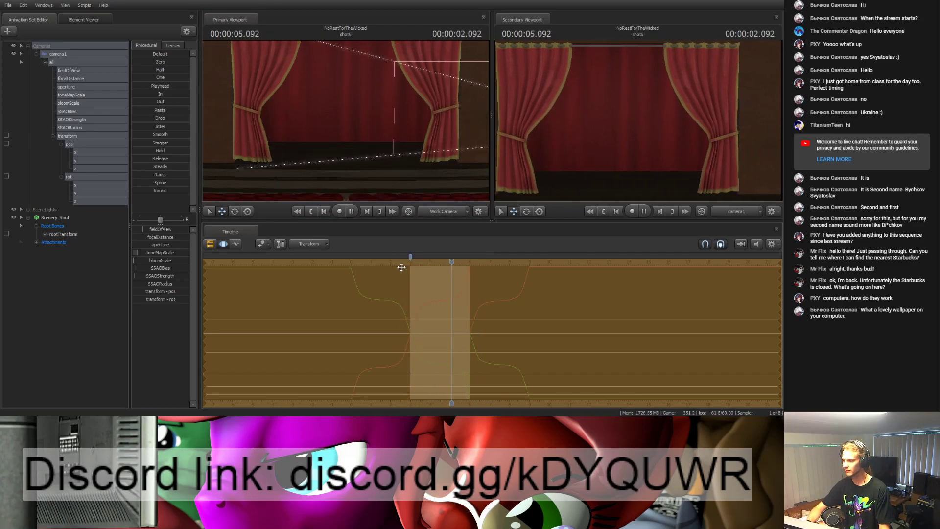
{"action": "key", "text": "space"}
{"action": "left_click_drag", "start_coordinate": [491, 263], "coordinate": [437, 263]}
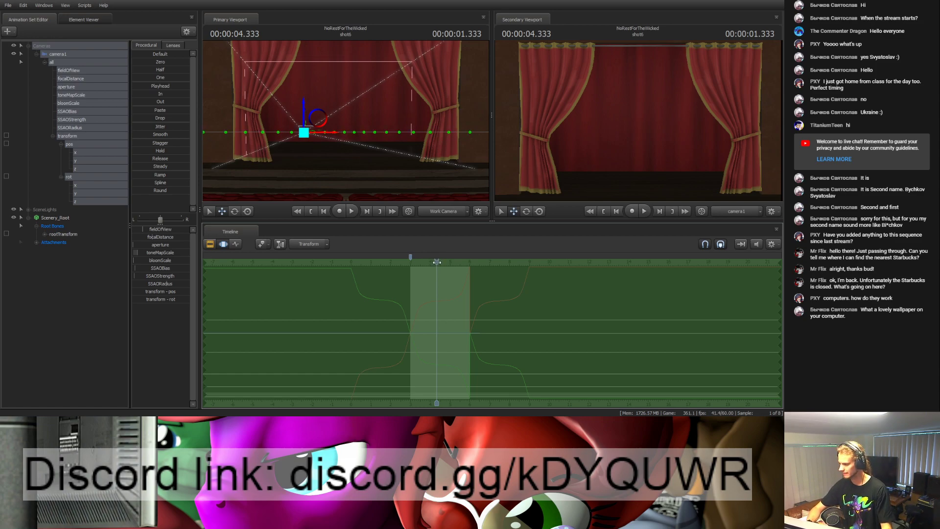
{"action": "left_click_drag", "start_coordinate": [437, 263], "coordinate": [402, 263]}
{"action": "key", "text": "space"}
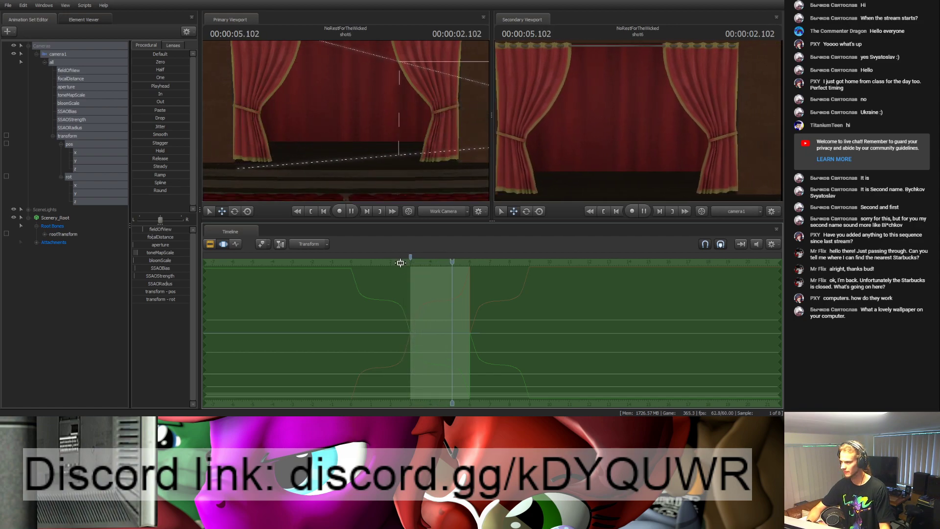
{"action": "left_click_drag", "start_coordinate": [472, 262], "coordinate": [411, 260]}
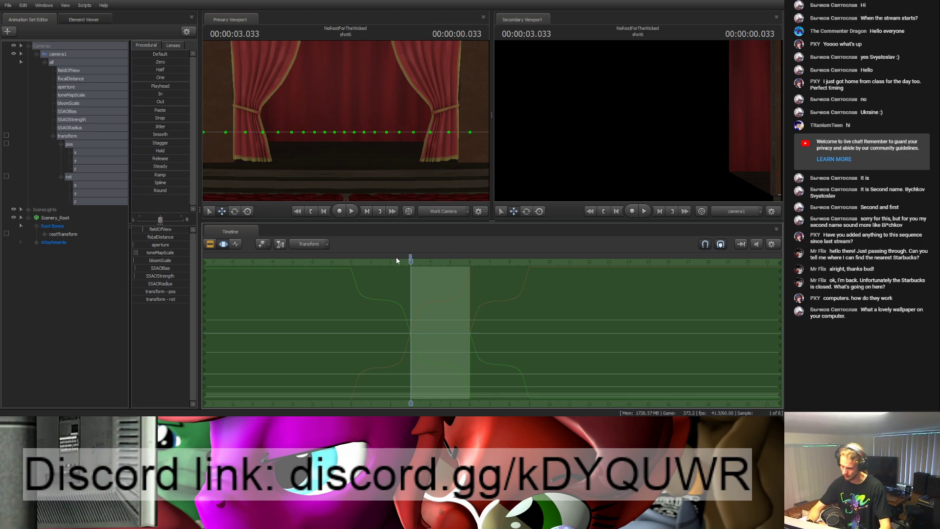
{"action": "left_click_drag", "start_coordinate": [410, 264], "coordinate": [415, 265]}
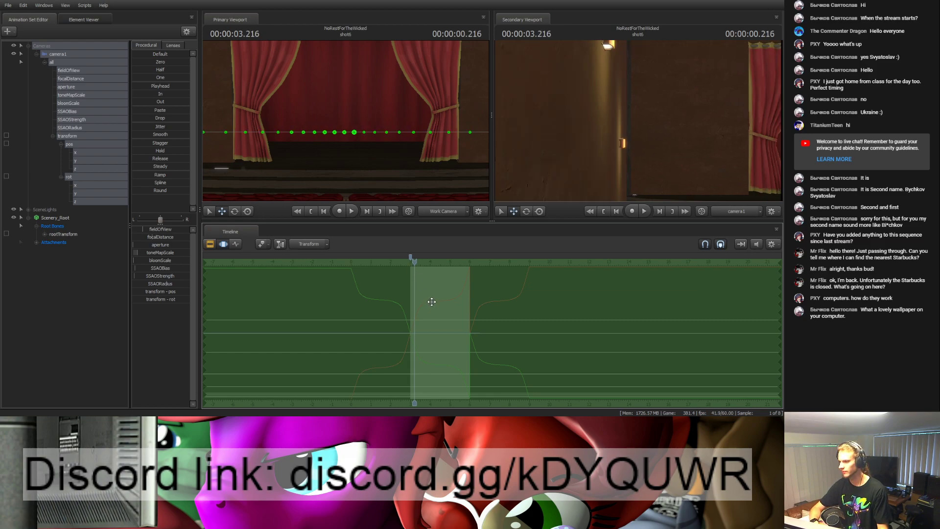
{"action": "key", "text": "Left"}
{"action": "key", "text": "Right"}
{"action": "key", "text": "Right"}
{"action": "key", "text": "space"}
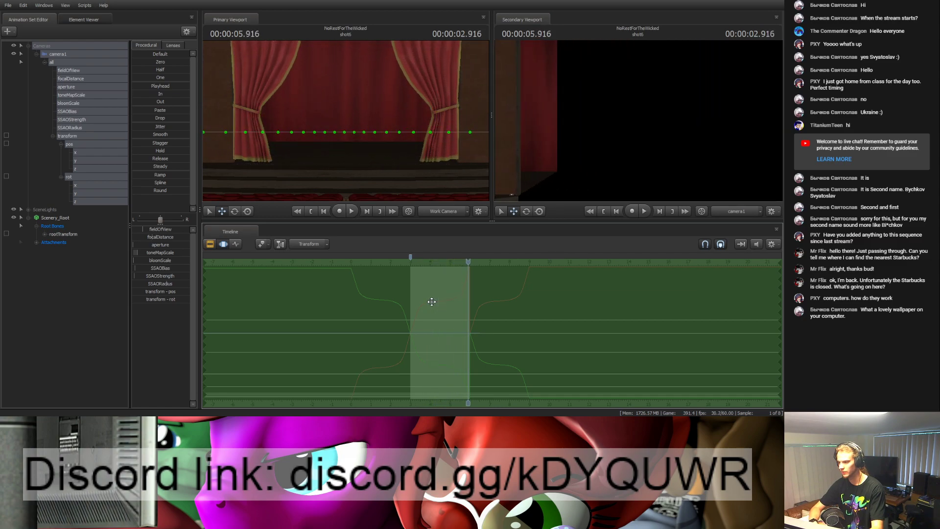
Step: Step back frame by frame from near the end of shot6 to 5.616 seconds
{"action": "key", "text": "Left"}
{"action": "key", "text": "Left"}
{"action": "key", "text": "Left"}
{"action": "key", "text": "Left"}
{"action": "key", "text": "Left"}
{"action": "key", "text": "Left"}
{"action": "key", "text": "Left"}
{"action": "key", "text": "Left"}
{"action": "key", "text": "Left"}
{"action": "key", "text": "Left"}
{"action": "key", "text": "Left"}
{"action": "key", "text": "Left"}
{"action": "key", "text": "Left"}
{"action": "key", "text": "Left"}
{"action": "key", "text": "Left"}
{"action": "key", "text": "Left"}
{"action": "key", "text": "Left"}
{"action": "key", "text": "Left"}
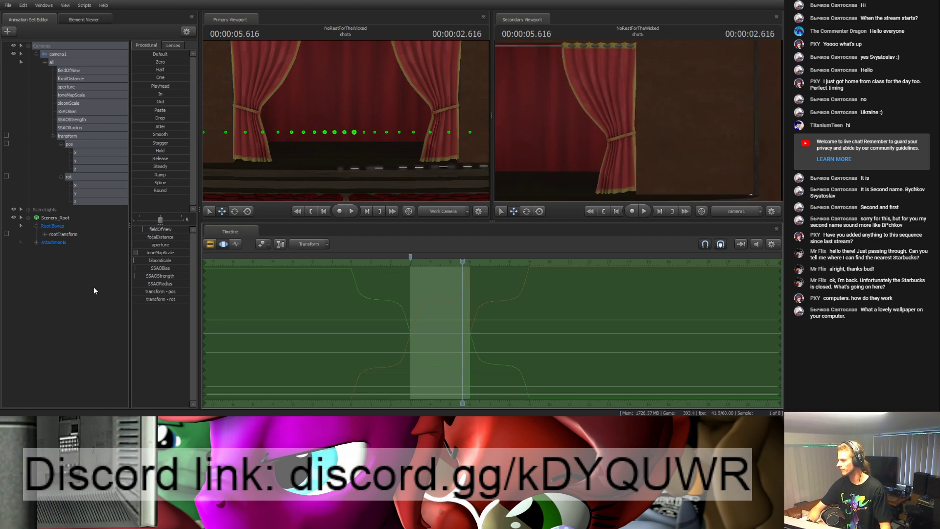
Step: Add the vm_cadet_enh1 pony model to shot6 and move it onto the theater stage
{"action": "left_click", "coordinate": [94, 291]}
{"action": "left_click", "coordinate": [38, 53]}
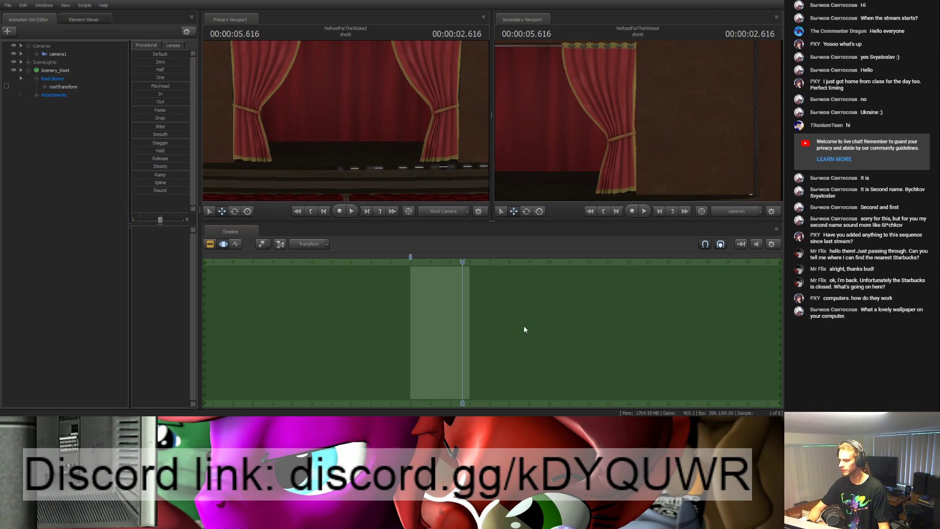
{"action": "left_click", "coordinate": [56, 102]}
{"action": "mouse_move", "coordinate": [327, 155]}
{"action": "left_mouse_down"}
{"action": "mouse_move", "coordinate": [289, 158]}
{"action": "mouse_move", "coordinate": [318, 167]}
{"action": "left_mouse_up"}
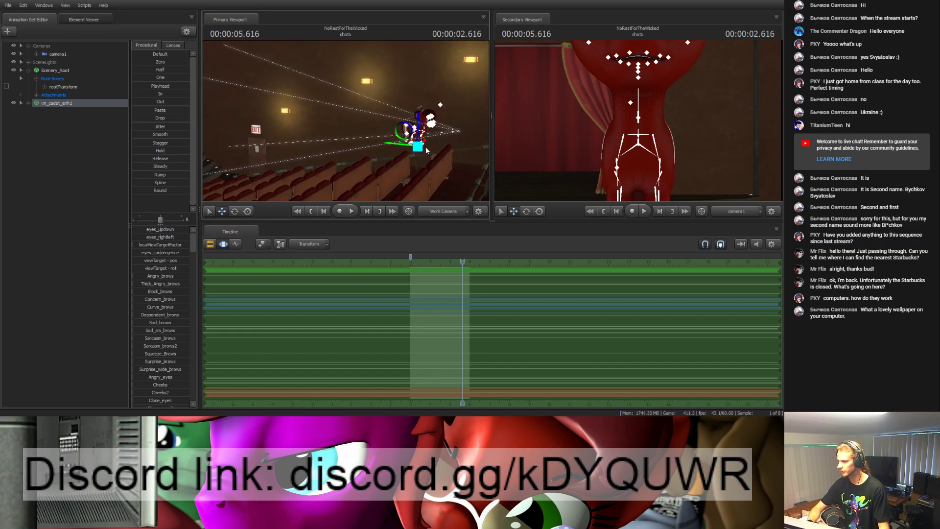
{"action": "left_click_drag", "start_coordinate": [416, 134], "coordinate": [346, 119]}
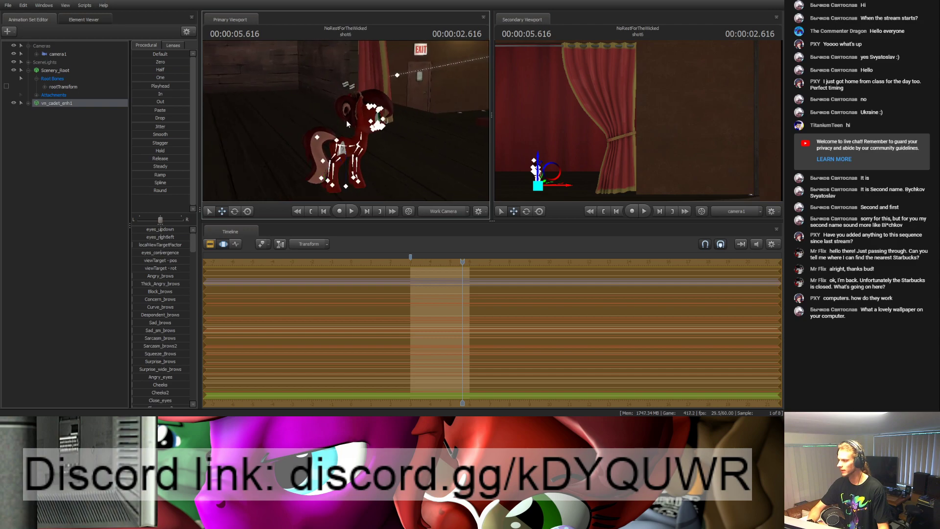
Step: Add the microphone_50s1 model to shot6 and place it on the stage floor near the pony
{"action": "left_click", "coordinate": [20, 160]}
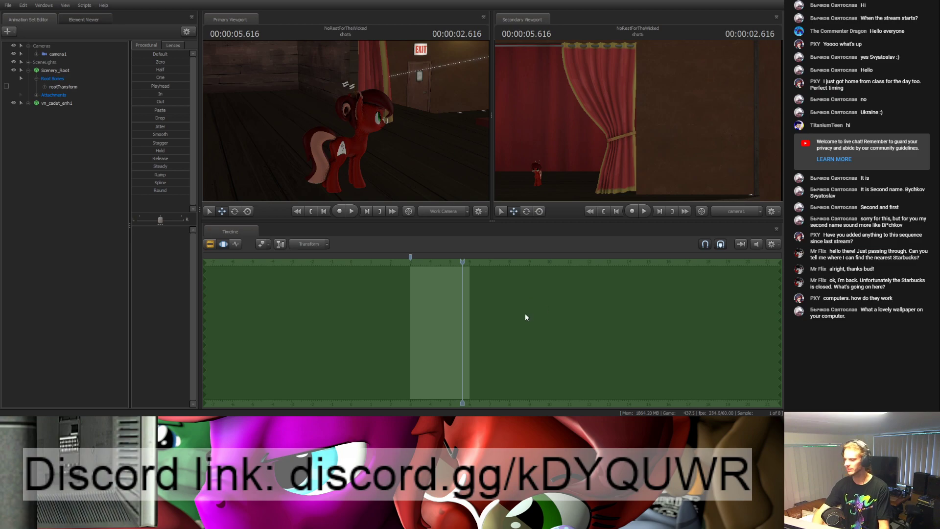
{"action": "left_click", "coordinate": [57, 111]}
{"action": "key", "text": "f"}
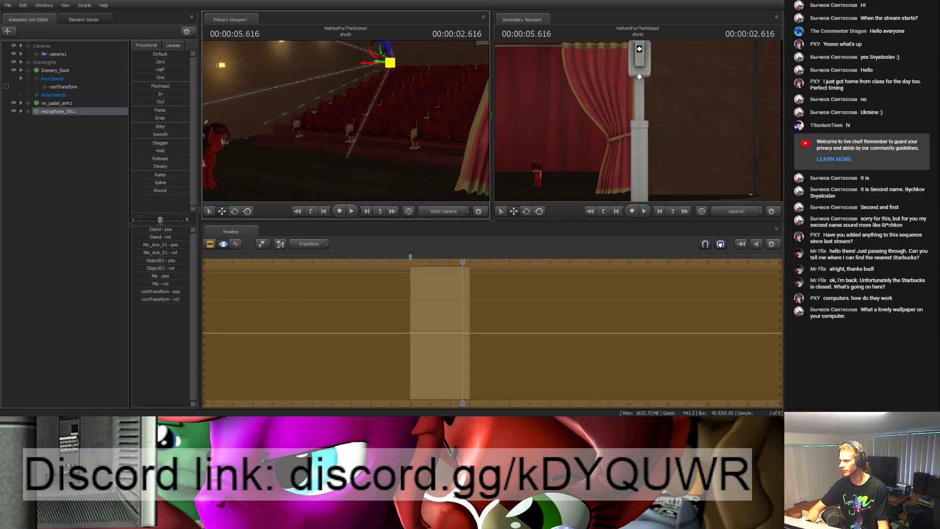
{"action": "key", "text": "f"}
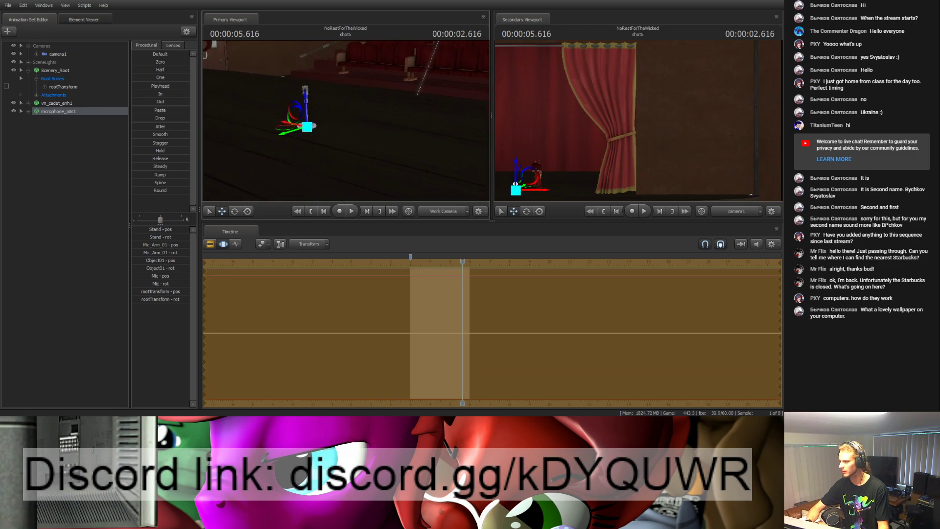
Step: Examine the microphone's Mic_Arm_01, Stand, Object01 and Mic bones, undoing the trial move of Mic_Arm_01
{"action": "left_click", "coordinate": [364, 101]}
{"action": "left_click_drag", "start_coordinate": [365, 102], "coordinate": [371, 26]}
{"action": "key", "text": "ctrl+z"}
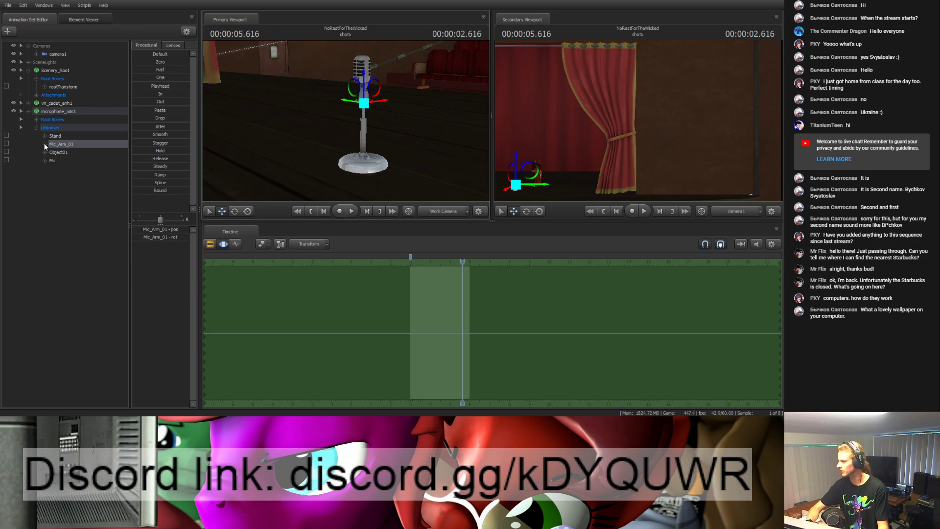
{"action": "left_click", "coordinate": [55, 136]}
{"action": "left_click", "coordinate": [36, 120]}
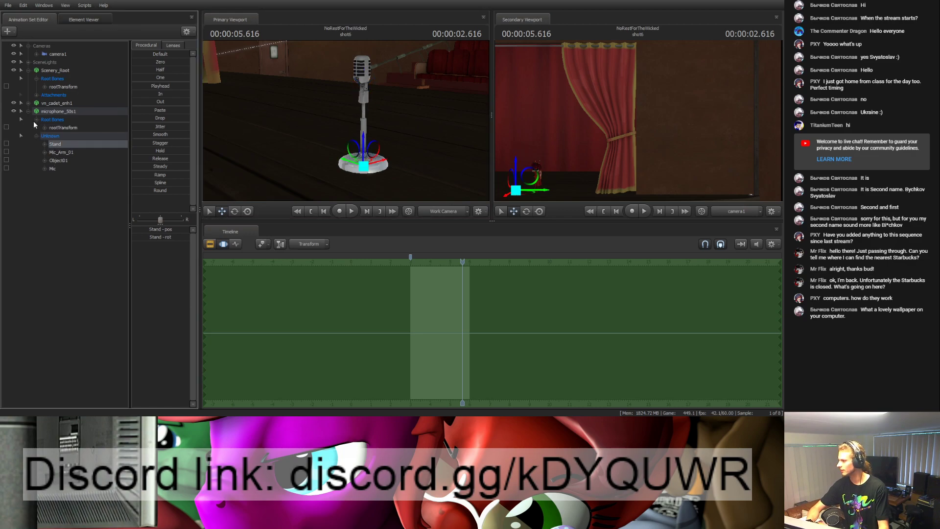
{"action": "left_click", "coordinate": [58, 160]}
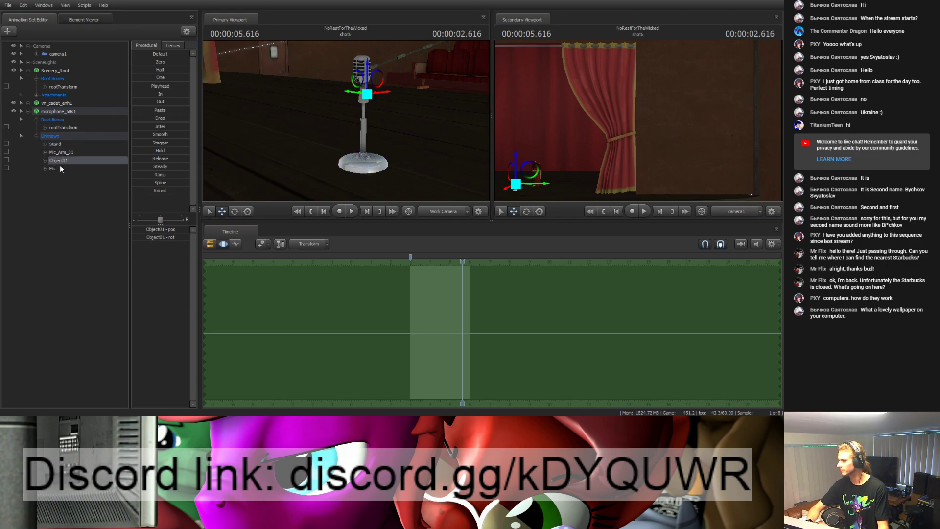
{"action": "left_click", "coordinate": [54, 168]}
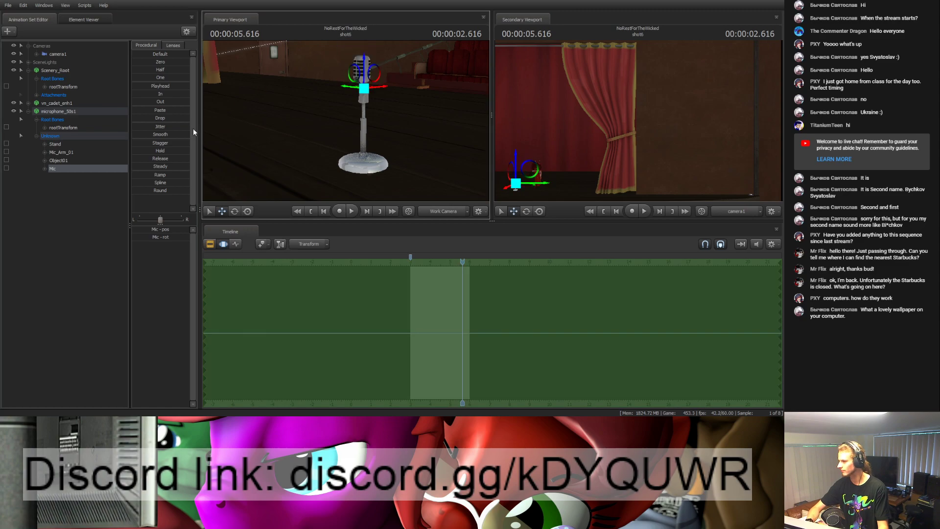
{"action": "left_click", "coordinate": [113, 205]}
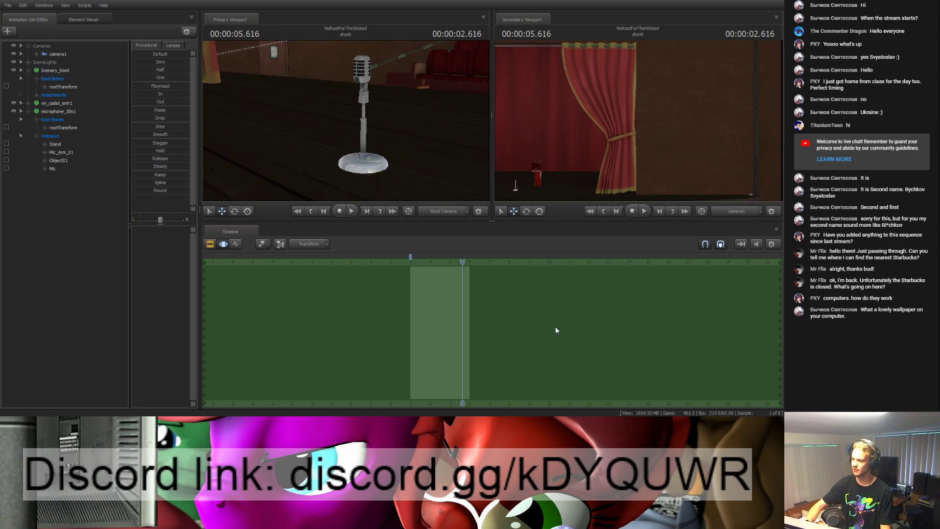
Step: Add a scale control to the microphone's rootTransform and use it to enlarge the microphone
{"action": "mouse_move", "coordinate": [283, 72]}
{"action": "right_mouse_down"}
{"action": "mouse_move", "coordinate": [265, 81]}
{"action": "mouse_move", "coordinate": [280, 74]}
{"action": "right_mouse_up"}
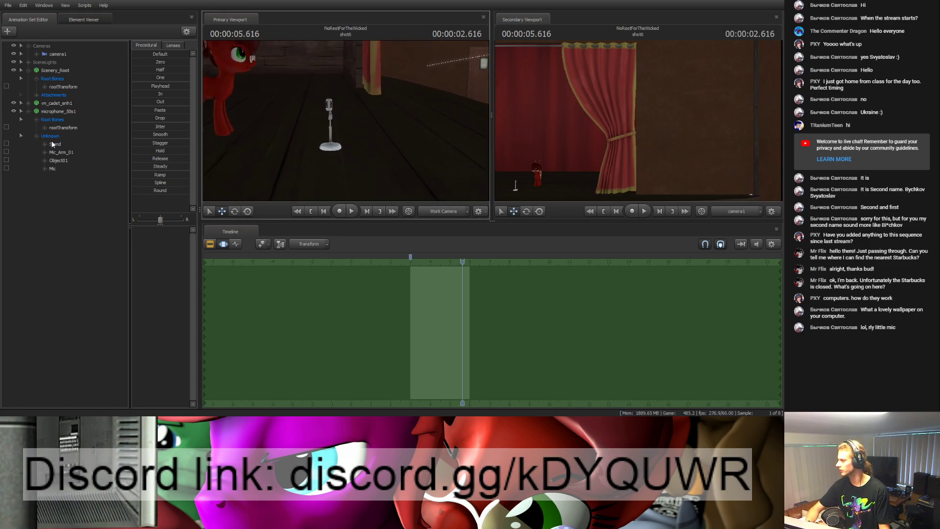
{"action": "left_click", "coordinate": [55, 129]}
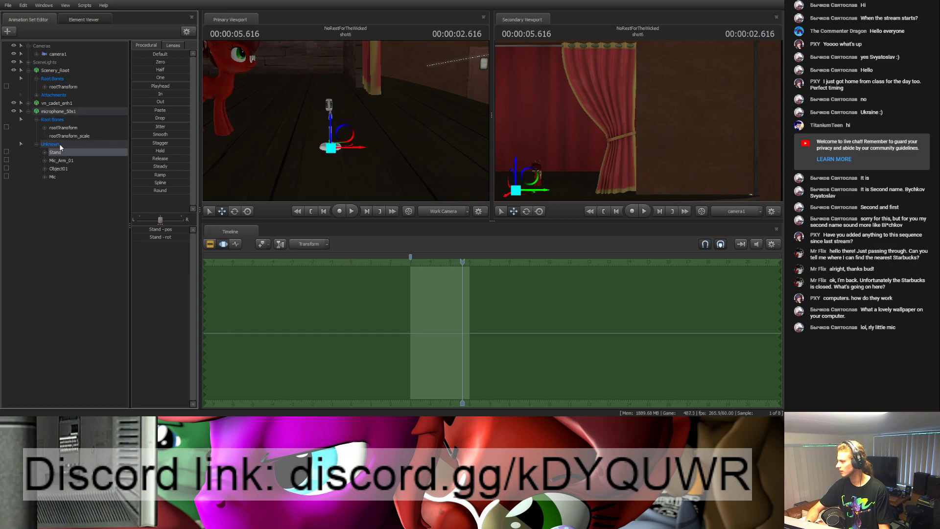
{"action": "left_click", "coordinate": [62, 136]}
{"action": "left_click", "coordinate": [156, 77]}
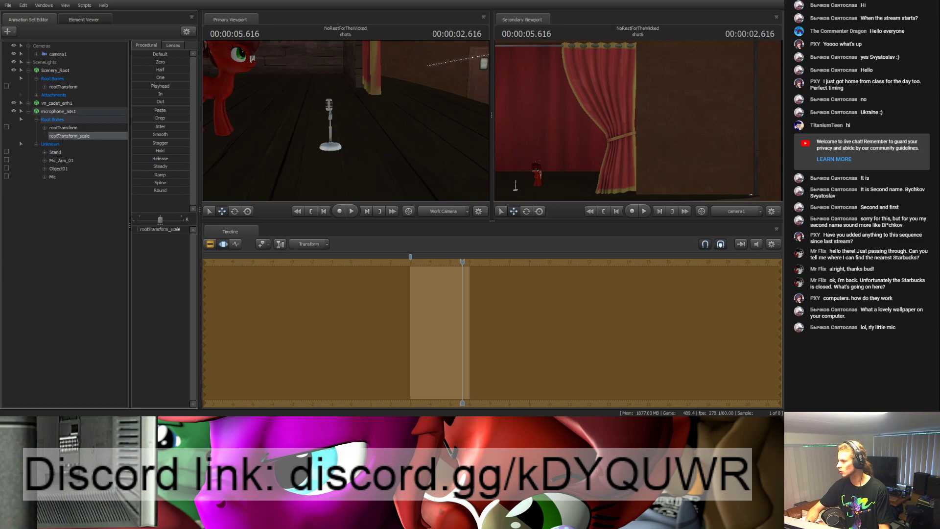
{"action": "left_click_drag", "start_coordinate": [133, 77], "coordinate": [136, 77]}
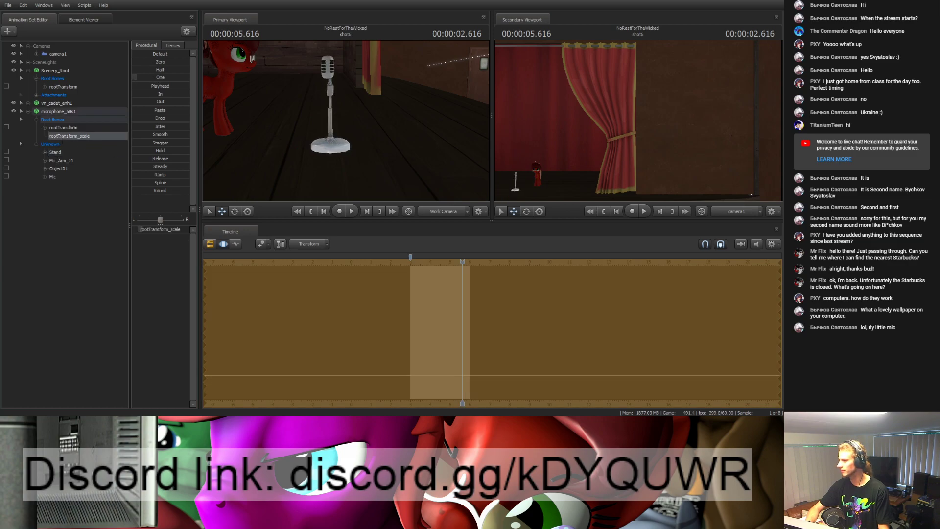
Step: Move the pony's rootTransform next to the microphone and rotate the pony to face the audience seats
{"action": "left_click_drag", "start_coordinate": [349, 122], "coordinate": [349, 123]}
{"action": "left_click", "coordinate": [301, 147]}
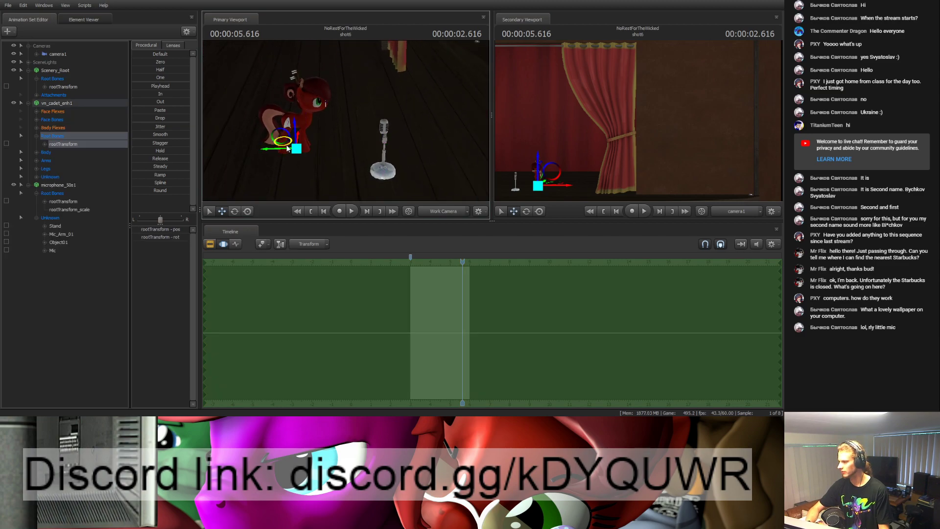
{"action": "left_click_drag", "start_coordinate": [316, 172], "coordinate": [326, 185]}
{"action": "key", "text": "e"}
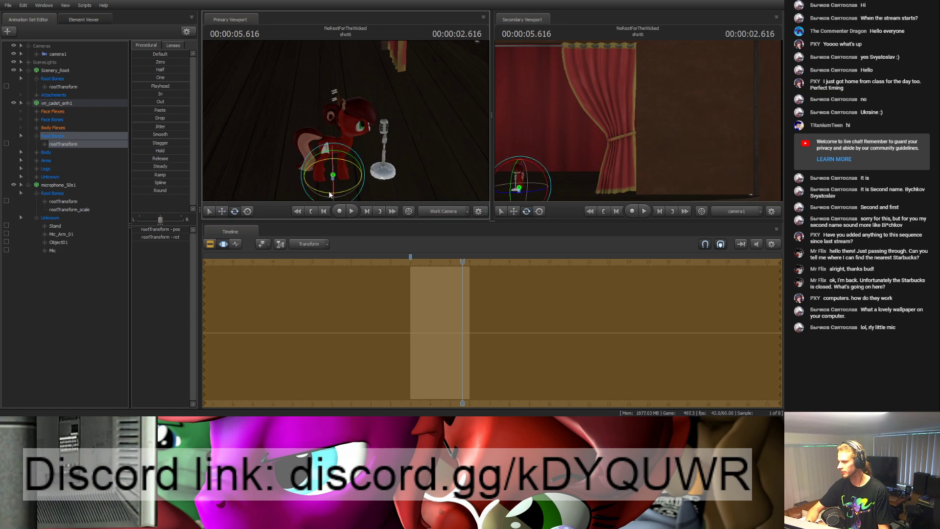
{"action": "left_click_drag", "start_coordinate": [387, 152], "coordinate": [346, 124]}
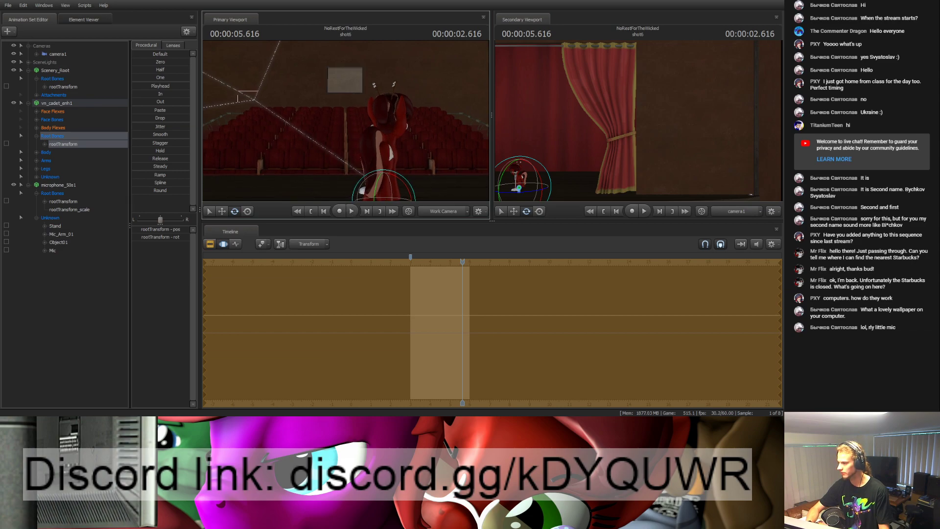
Step: Move the microphone in line with the seating aisle and shift the pony so it stands behind it
{"action": "key", "text": "w"}
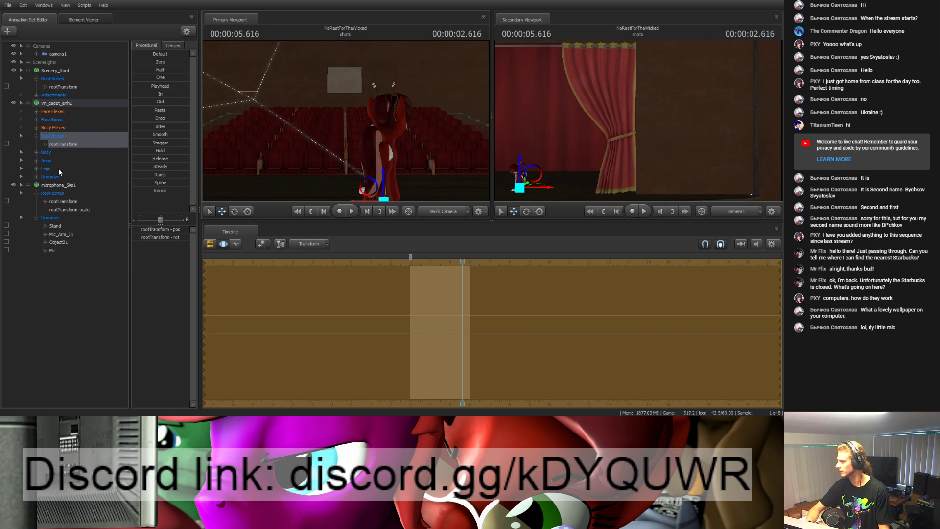
{"action": "left_click", "coordinate": [60, 186]}
{"action": "left_click_drag", "start_coordinate": [329, 186], "coordinate": [316, 189]}
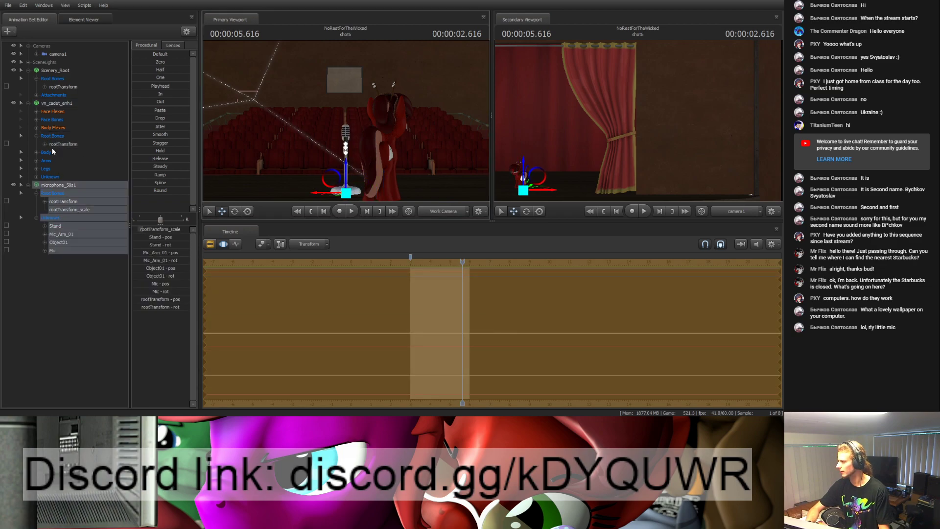
{"action": "left_click", "coordinate": [53, 104]}
{"action": "left_click_drag", "start_coordinate": [360, 202], "coordinate": [360, 203]}
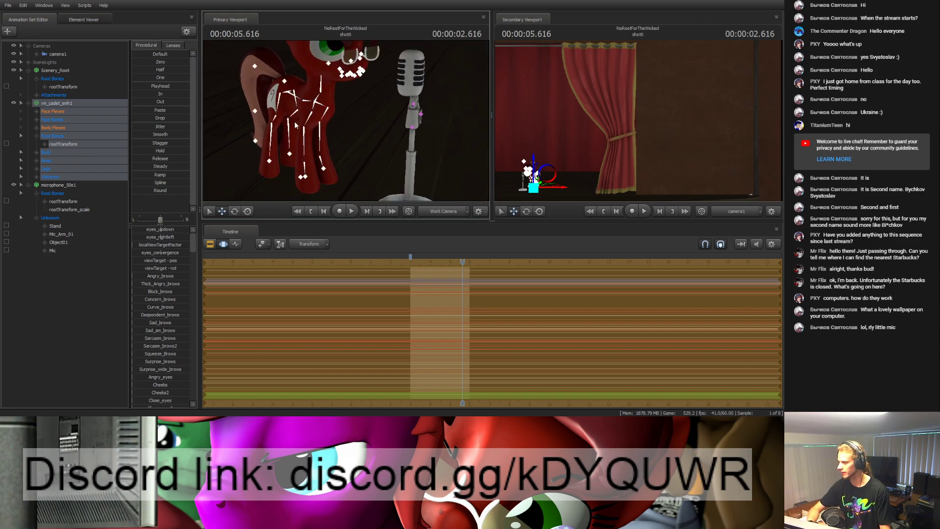
Step: Pose the pony's torso and neck using the Pelvis, Chest1 and Neck bones to raise its front
{"action": "left_click", "coordinate": [300, 176], "text": "ctrl"}
{"action": "left_click_drag", "start_coordinate": [353, 120], "coordinate": [360, 142]}
{"action": "left_click_drag", "start_coordinate": [282, 123], "coordinate": [328, 110]}
{"action": "left_click", "coordinate": [314, 97]}
{"action": "key", "text": "e"}
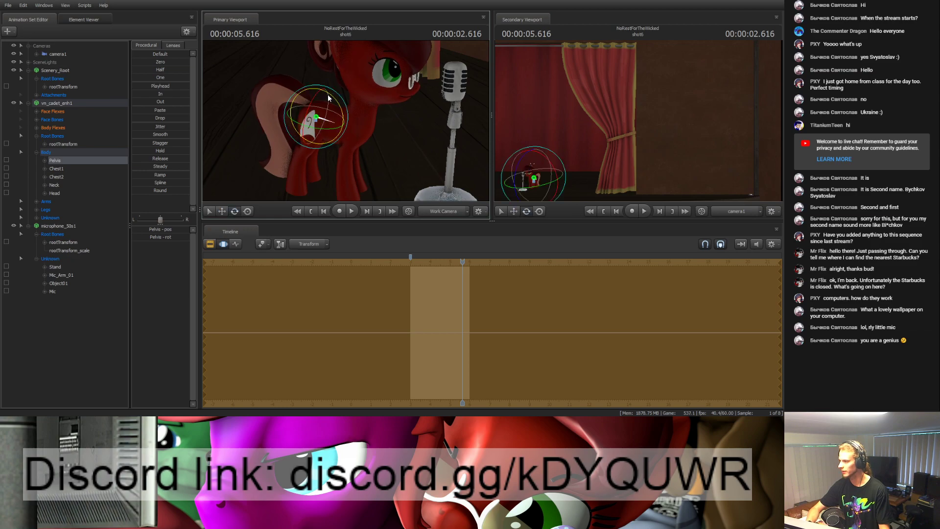
{"action": "key", "text": "ctrl"}
{"action": "left_click", "coordinate": [337, 119], "text": "ctrl"}
{"action": "left_click_drag", "start_coordinate": [340, 122], "coordinate": [386, 90]}
{"action": "left_click", "coordinate": [335, 117], "text": "ctrl"}
{"action": "left_click", "coordinate": [359, 98], "text": "ctrl"}
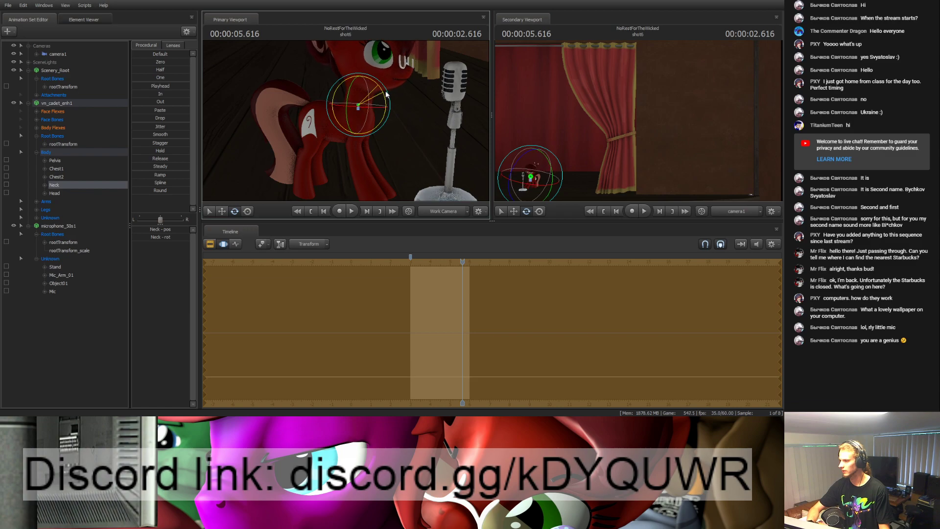
Step: Refine the rotation of the pony's Head and Chest1 bones so the head faces toward the microphone
{"action": "left_click", "coordinate": [363, 81], "text": "ctrl"}
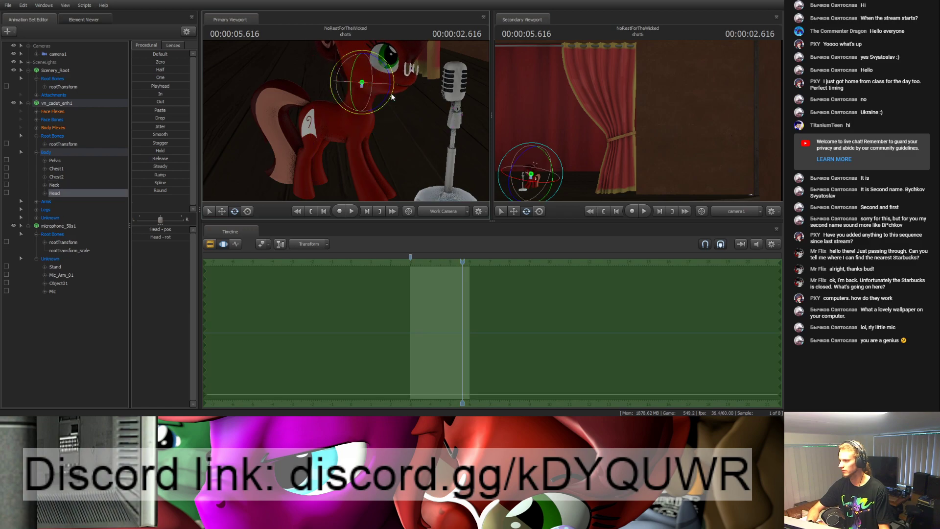
{"action": "left_click", "coordinate": [392, 92]}
{"action": "left_click", "coordinate": [367, 120], "text": "ctrl"}
{"action": "left_click", "coordinate": [366, 104]}
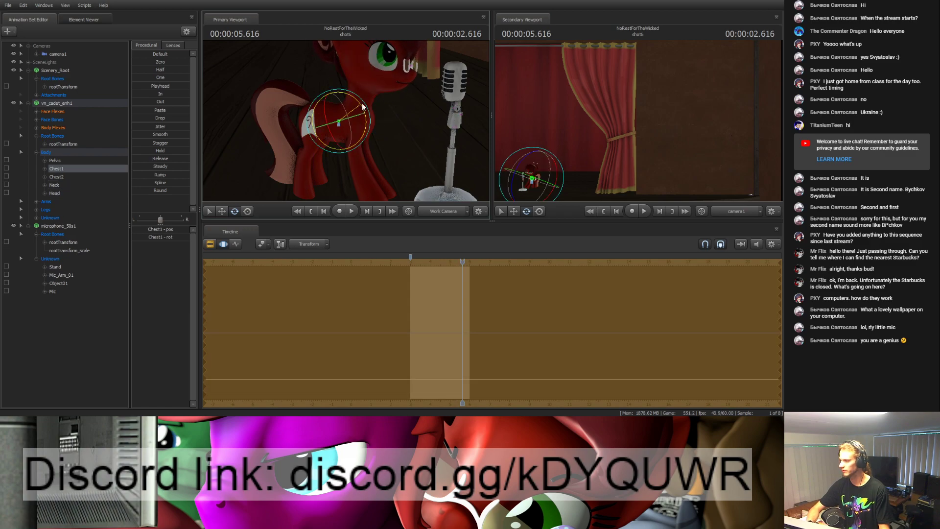
{"action": "left_click", "coordinate": [369, 84]}
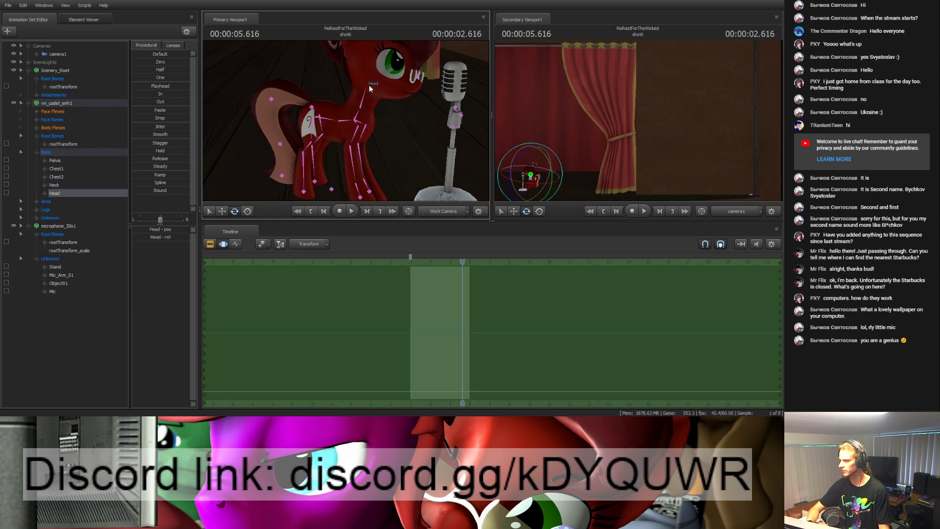
{"action": "left_click", "coordinate": [368, 86], "text": "ctrl"}
{"action": "left_click_drag", "start_coordinate": [401, 94], "coordinate": [343, 66]}
Step: Rotate the pony's LeftShoulder and LeftHand bones to reposition its left front leg on the stage floor
{"action": "left_click", "coordinate": [363, 98]}
{"action": "key", "text": "w"}
{"action": "left_click_drag", "start_coordinate": [412, 90], "coordinate": [346, 120]}
{"action": "key", "text": "e"}
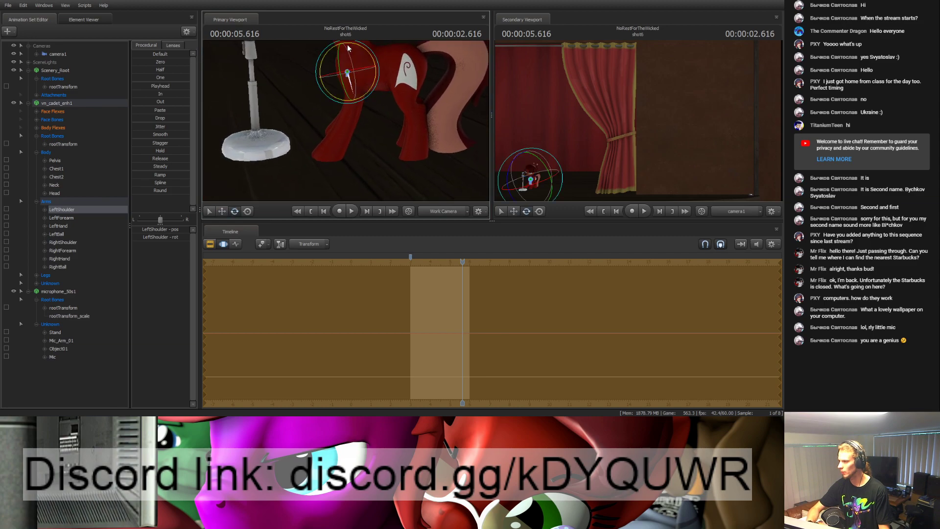
{"action": "left_click_drag", "start_coordinate": [344, 44], "coordinate": [380, 68]}
{"action": "left_click", "coordinate": [365, 98], "text": "ctrl"}
{"action": "left_click", "coordinate": [351, 122]}
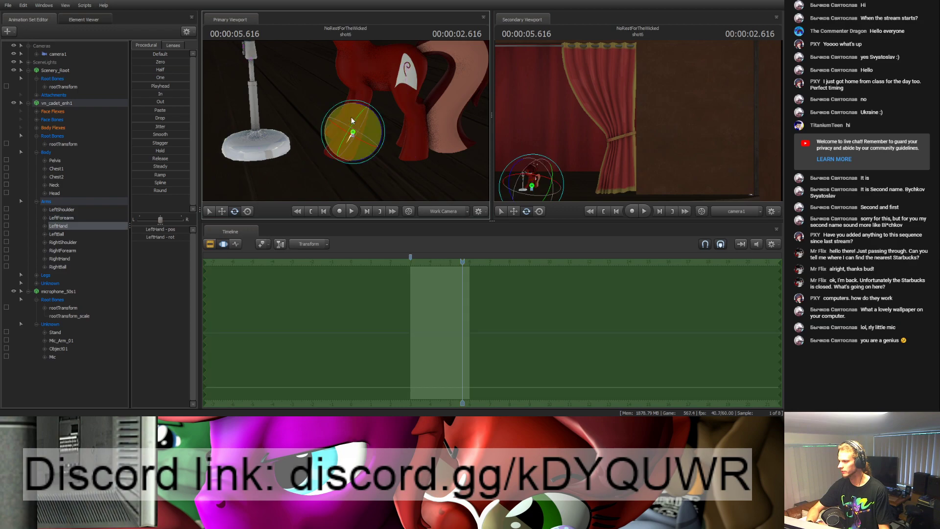
{"action": "left_click_drag", "start_coordinate": [359, 107], "coordinate": [351, 106]}
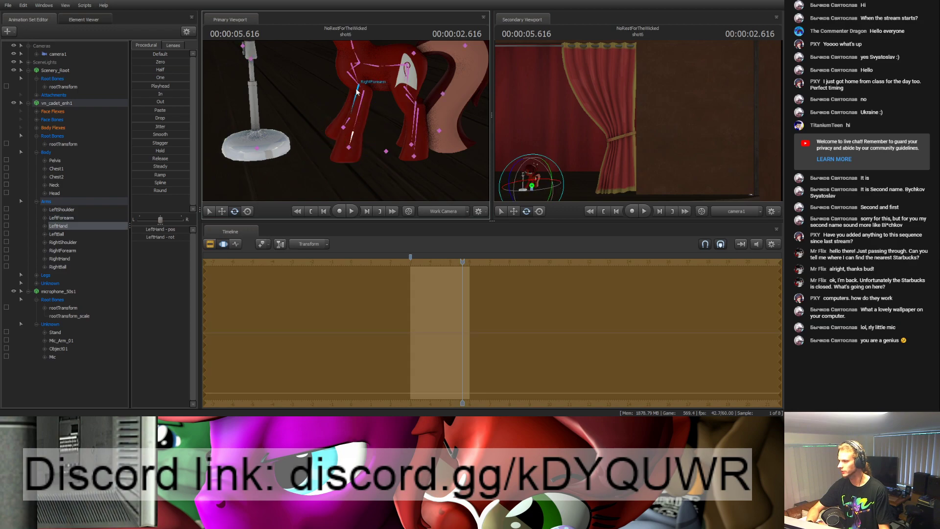
Step: Pose the pony's right front leg by rotating its arm bones, including RightForearm, so the leg reaches forward
{"action": "left_click", "coordinate": [358, 87], "text": "ctrl"}
{"action": "left_click", "coordinate": [351, 79], "text": "ctrl"}
{"action": "key", "text": "w"}
{"action": "left_click_drag", "start_coordinate": [382, 73], "coordinate": [382, 127]}
{"action": "left_click_drag", "start_coordinate": [314, 162], "coordinate": [355, 93]}
{"action": "left_click", "coordinate": [308, 127]}
{"action": "key", "text": "e"}
{"action": "left_click", "coordinate": [329, 130], "text": "ctrl"}
{"action": "left_click", "coordinate": [353, 102], "text": "ctrl"}
Step: Pose the pony's left hind leg by rotating the LeftThigh, LeftLeg1, LeftLeg2 and LeftFoot bones
{"action": "left_click_drag", "start_coordinate": [481, 114], "coordinate": [350, 120]}
{"action": "left_click", "coordinate": [353, 76], "text": "ctrl"}
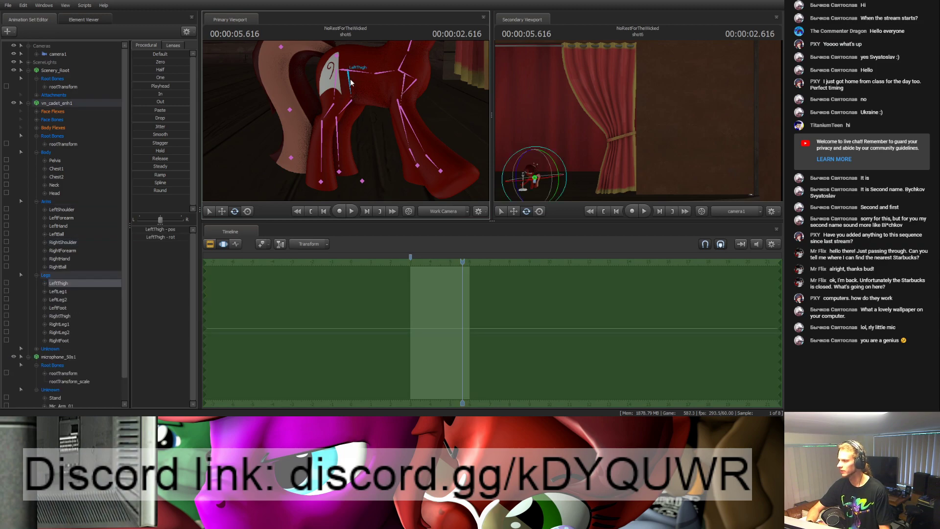
{"action": "mouse_move", "coordinate": [378, 67]}
{"action": "left_mouse_down"}
{"action": "mouse_move", "coordinate": [347, 77]}
{"action": "mouse_move", "coordinate": [372, 75]}
{"action": "left_mouse_up"}
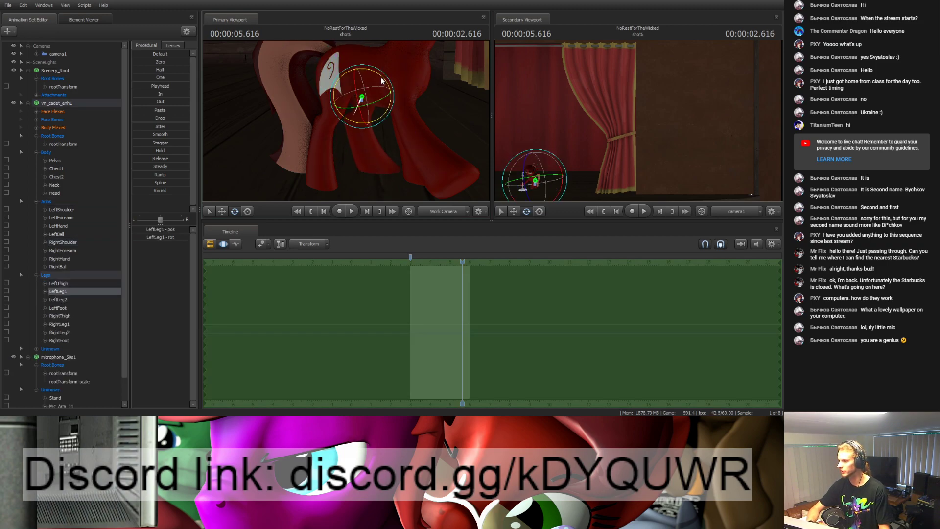
{"action": "left_click", "coordinate": [333, 124], "text": "ctrl"}
{"action": "left_click_drag", "start_coordinate": [334, 77], "coordinate": [337, 75]}
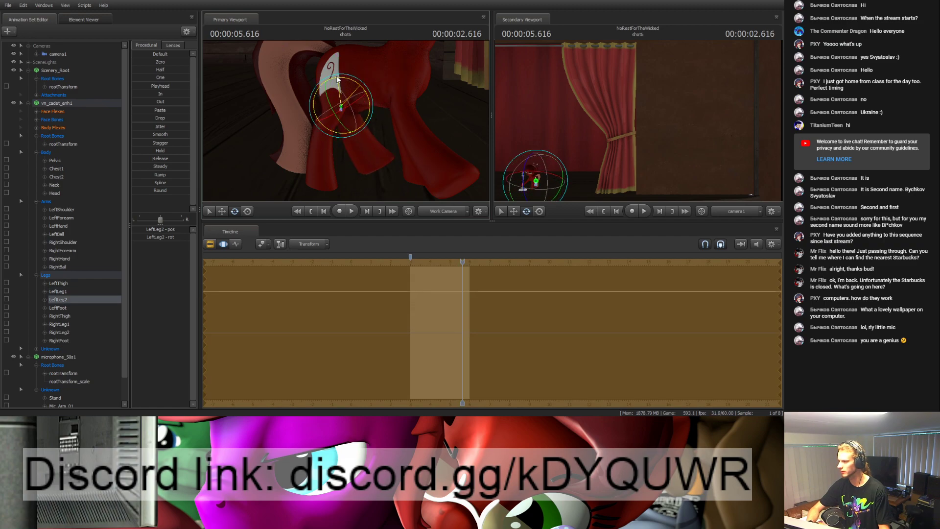
{"action": "left_click", "coordinate": [360, 148], "text": "ctrl"}
{"action": "left_click", "coordinate": [366, 158], "text": "ctrl"}
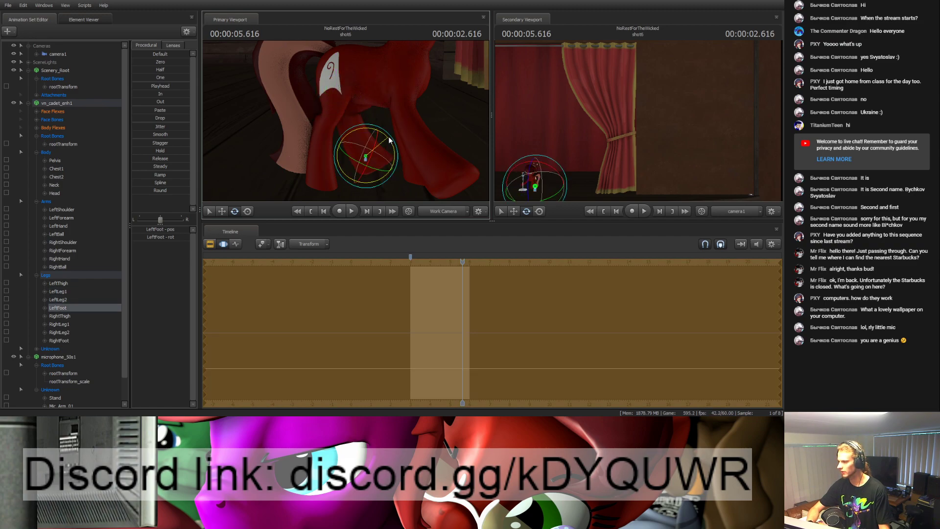
{"action": "left_click", "coordinate": [350, 128], "text": "ctrl"}
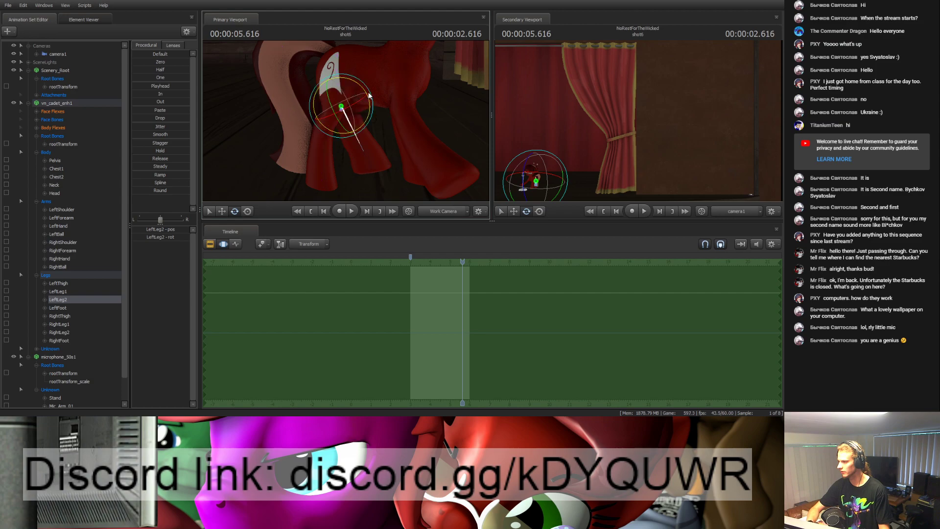
{"action": "left_click", "coordinate": [363, 158], "text": "ctrl"}
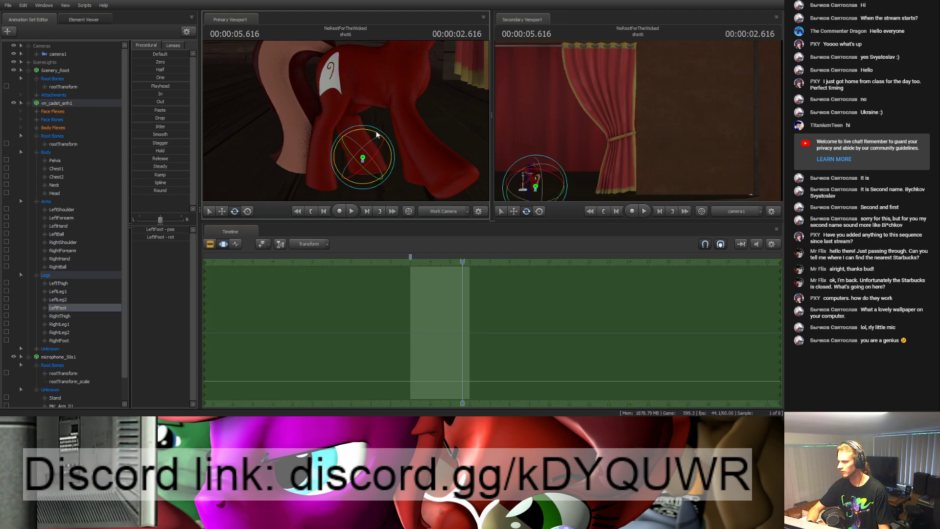
{"action": "left_click_drag", "start_coordinate": [382, 133], "coordinate": [343, 98]}
Step: Pose the pony's right hind leg from the RightThigh down to the RightFoot, planting the hoof on the stage
{"action": "left_click", "coordinate": [354, 75]}
{"action": "left_click", "coordinate": [356, 110]}
{"action": "key", "text": "e"}
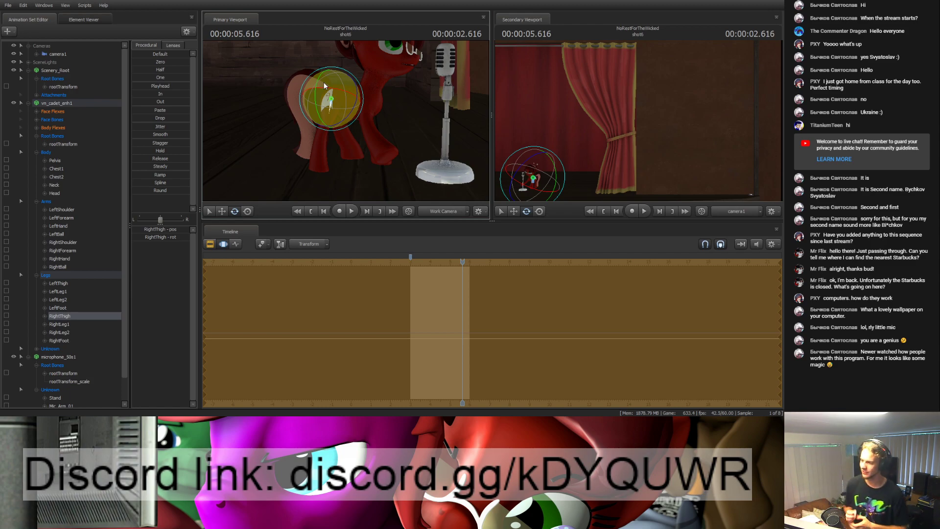
{"action": "left_click_drag", "start_coordinate": [323, 81], "coordinate": [345, 122]}
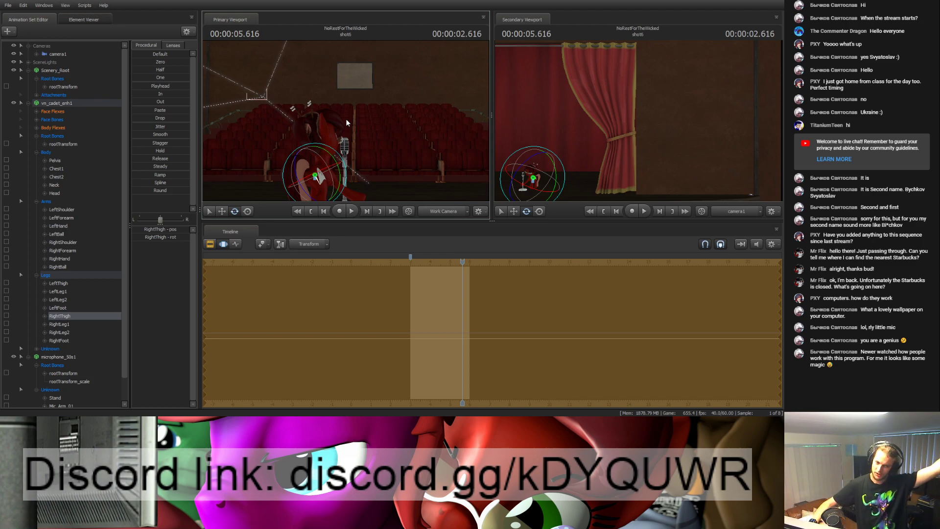
{"action": "left_click_drag", "start_coordinate": [346, 123], "coordinate": [299, 115]}
{"action": "left_click", "coordinate": [347, 120], "text": "ctrl"}
{"action": "left_click_drag", "start_coordinate": [378, 104], "coordinate": [342, 123]}
{"action": "left_click_drag", "start_coordinate": [294, 52], "coordinate": [302, 55]}
{"action": "key", "text": "ctrl"}
{"action": "left_click", "coordinate": [277, 95], "text": "ctrl"}
{"action": "mouse_move", "coordinate": [343, 117]}
{"action": "left_mouse_down"}
{"action": "mouse_move", "coordinate": [317, 116]}
{"action": "mouse_move", "coordinate": [373, 126]}
{"action": "mouse_move", "coordinate": [344, 123]}
{"action": "left_mouse_up"}
{"action": "key", "text": "ctrl"}
{"action": "left_click", "coordinate": [335, 154], "text": "ctrl"}
{"action": "key", "text": "ctrl"}
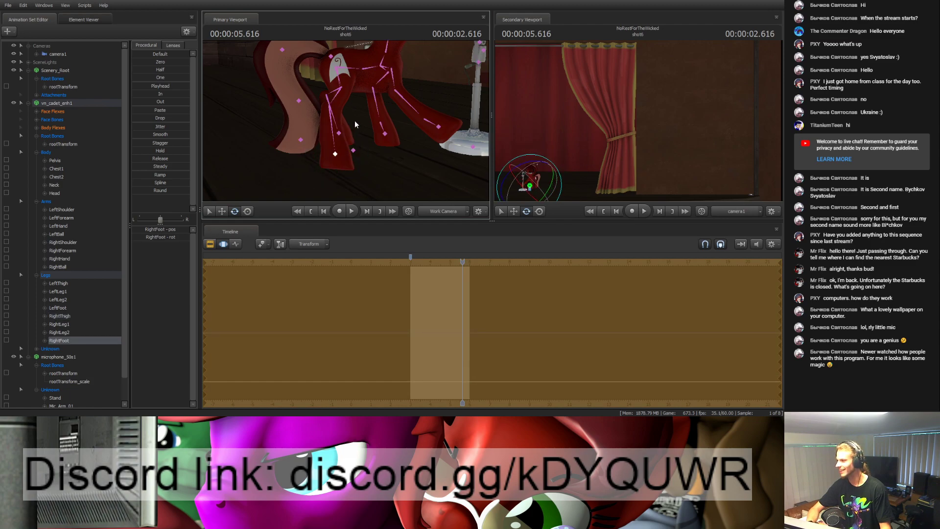
Step: Rebalance the hind legs' stance by rotating the LeftThigh and RightThigh bones
{"action": "left_click", "coordinate": [337, 78], "text": "ctrl"}
{"action": "left_click_drag", "start_coordinate": [337, 78], "coordinate": [317, 100]}
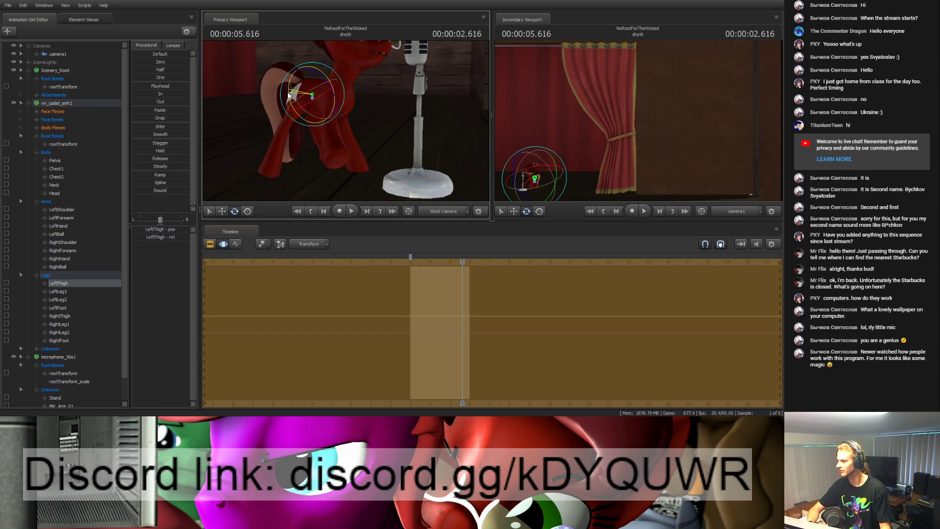
{"action": "left_click", "coordinate": [296, 101], "text": "ctrl"}
{"action": "left_click_drag", "start_coordinate": [289, 75], "coordinate": [287, 111]}
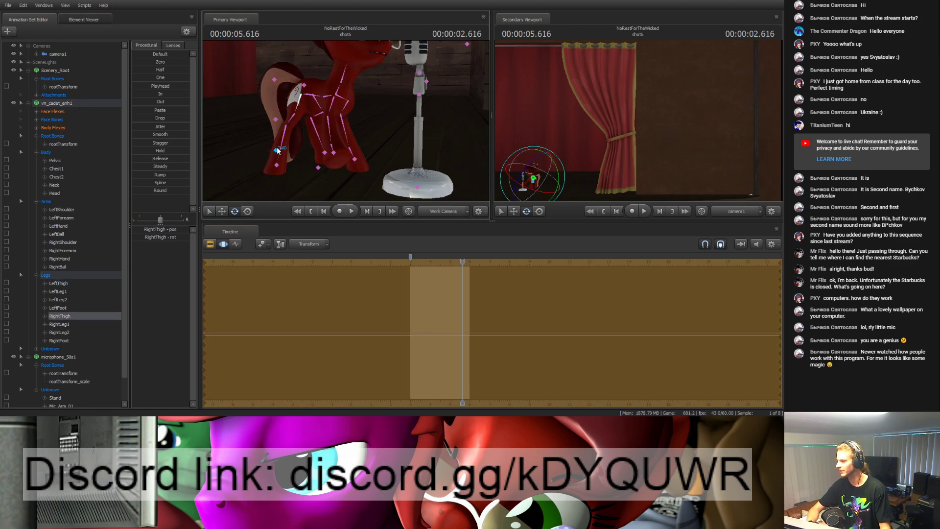
{"action": "left_click", "coordinate": [277, 150]}
{"action": "left_click_drag", "start_coordinate": [277, 150], "coordinate": [346, 116]}
Step: Rotate the RightFoot bone so the right hind hoof sits level on the stage floor
{"action": "left_click", "coordinate": [369, 88]}
{"action": "left_click", "coordinate": [364, 121]}
{"action": "key", "text": "w"}
{"action": "left_click", "coordinate": [319, 87]}
{"action": "key", "text": "e"}
{"action": "mouse_move", "coordinate": [327, 80]}
{"action": "left_mouse_down"}
{"action": "mouse_move", "coordinate": [302, 101]}
{"action": "mouse_move", "coordinate": [323, 119]}
{"action": "left_mouse_up"}
{"action": "left_click", "coordinate": [288, 116]}
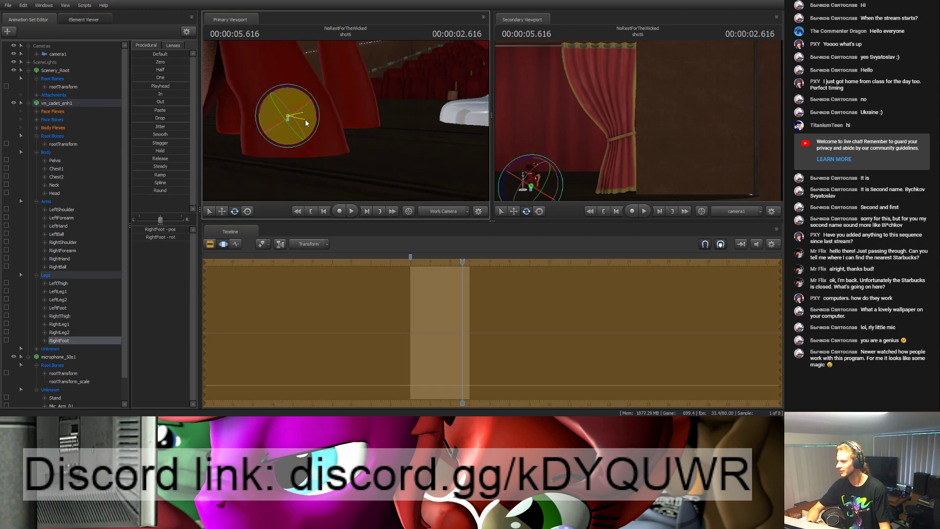
{"action": "left_click_drag", "start_coordinate": [319, 128], "coordinate": [346, 116]}
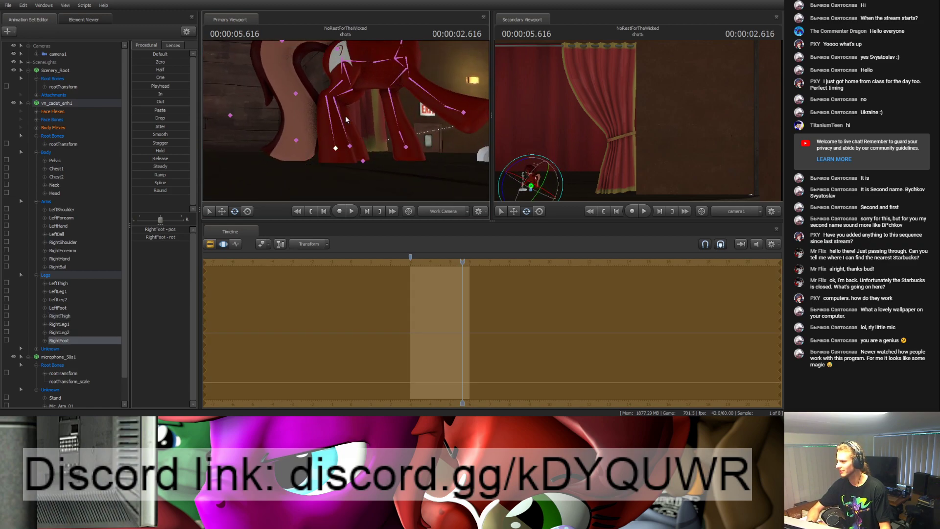
Step: Refine the right hind leg's bend and placement using the RightLeg2, RightFoot and RightThigh bones
{"action": "left_click", "coordinate": [328, 117]}
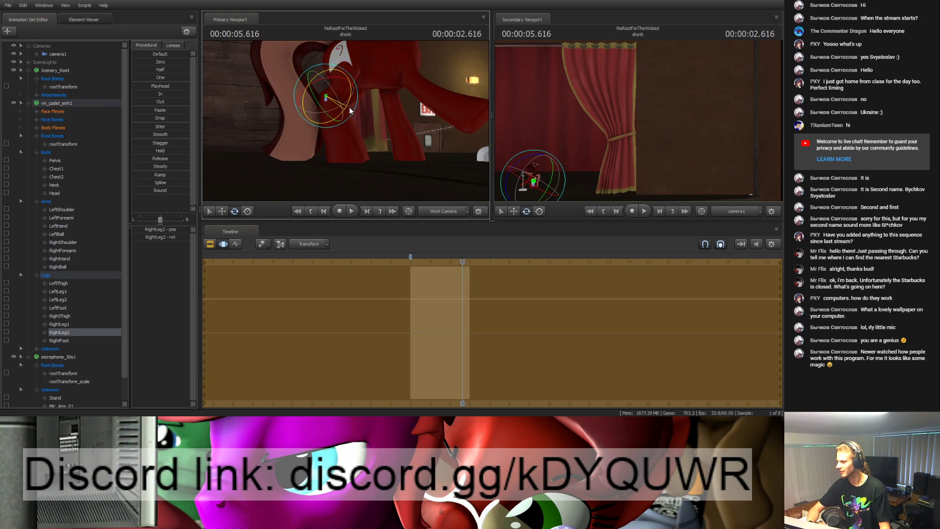
{"action": "left_click_drag", "start_coordinate": [348, 108], "coordinate": [344, 118]}
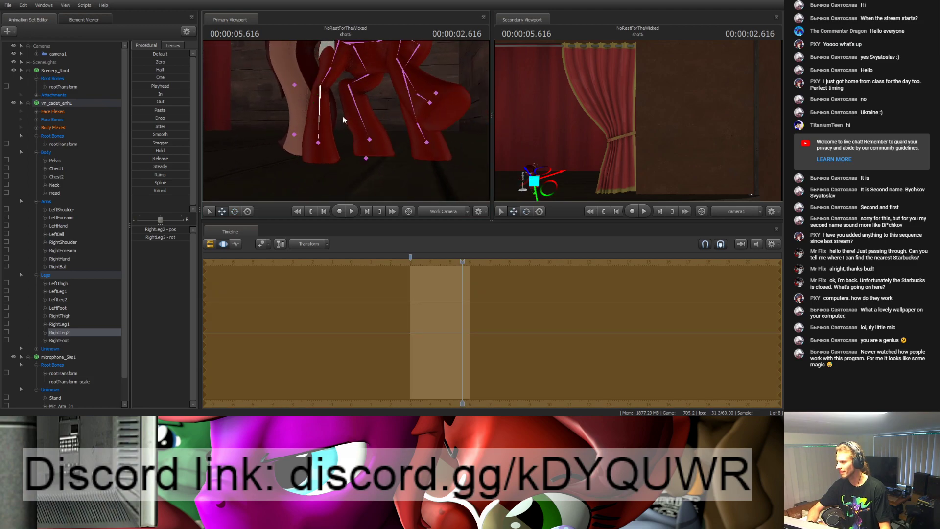
{"action": "left_click", "coordinate": [317, 143]}
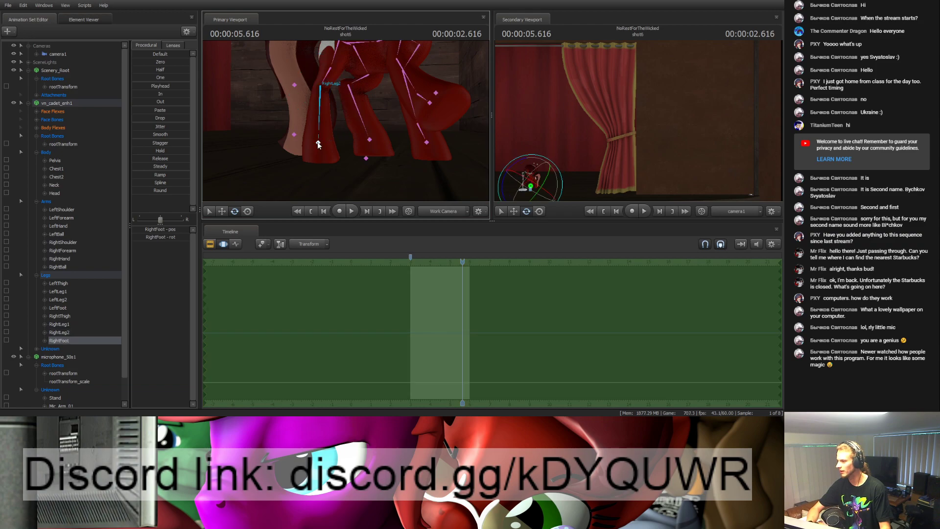
{"action": "left_click_drag", "start_coordinate": [310, 121], "coordinate": [278, 82]}
{"action": "left_click", "coordinate": [273, 78]}
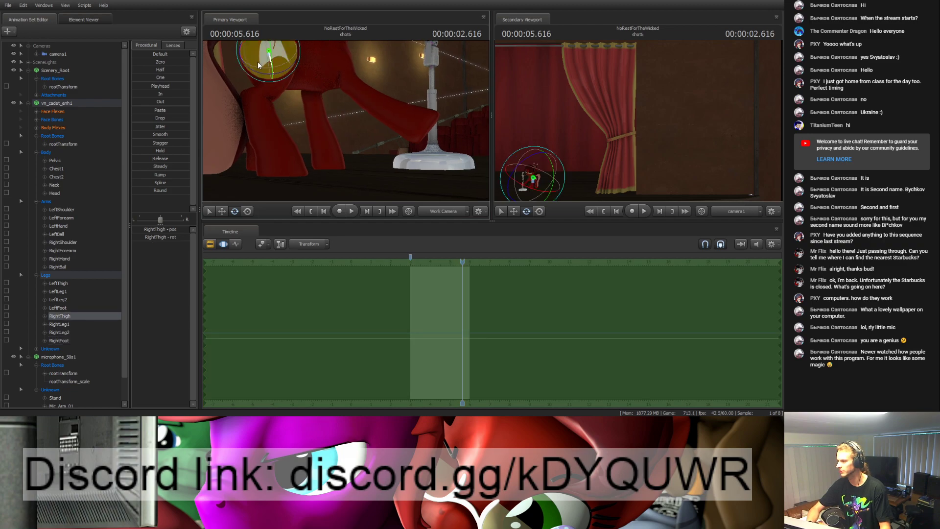
{"action": "left_click", "coordinate": [257, 60]}
{"action": "left_click_drag", "start_coordinate": [277, 70], "coordinate": [284, 64]}
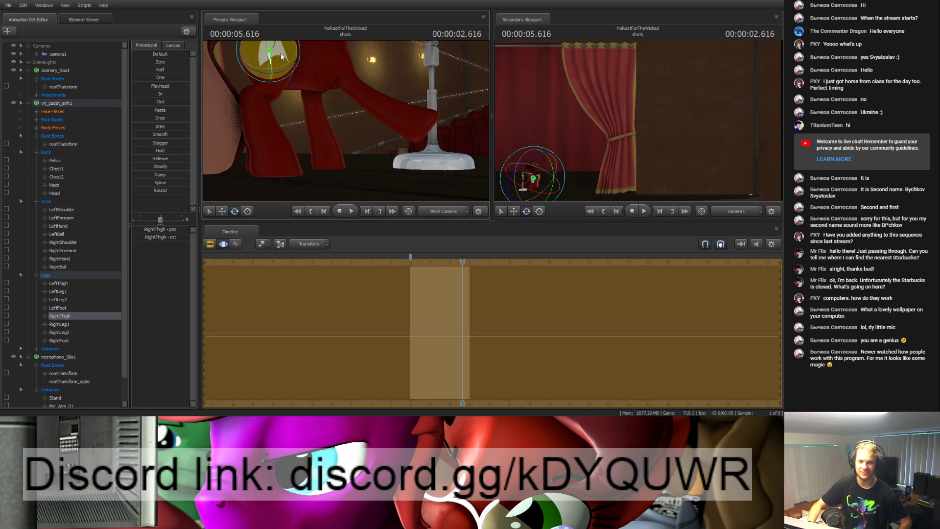
Step: Adjust the rotation of the pony's Head and Chest2 bones to refine its upper-body posture
{"action": "left_click_drag", "start_coordinate": [281, 52], "coordinate": [324, 68], "text": "alt"}
{"action": "left_click", "coordinate": [368, 117]}
{"action": "left_click_drag", "start_coordinate": [367, 117], "coordinate": [345, 122]}
{"action": "left_click", "coordinate": [387, 110]}
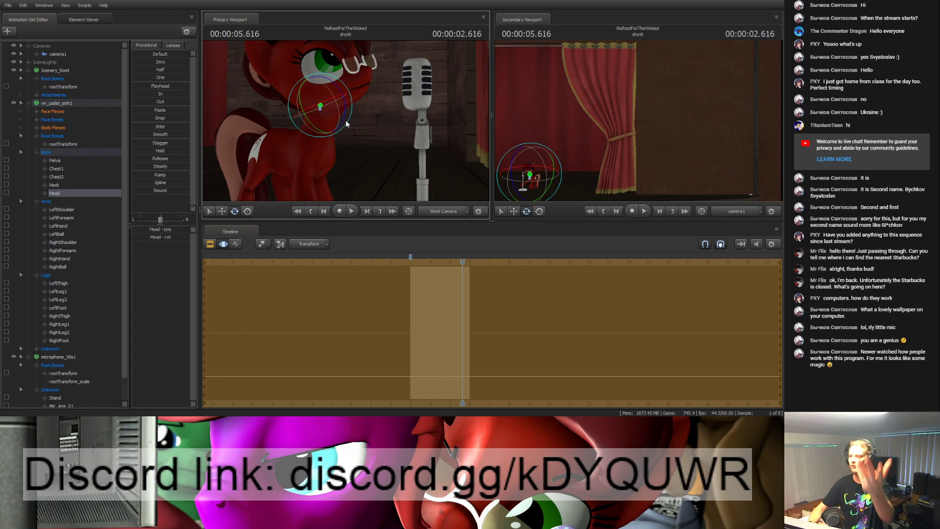
{"action": "mouse_move", "coordinate": [346, 124]}
{"action": "left_mouse_down"}
{"action": "mouse_move", "coordinate": [317, 132]}
{"action": "mouse_move", "coordinate": [297, 114]}
{"action": "mouse_move", "coordinate": [349, 116]}
{"action": "left_mouse_up"}
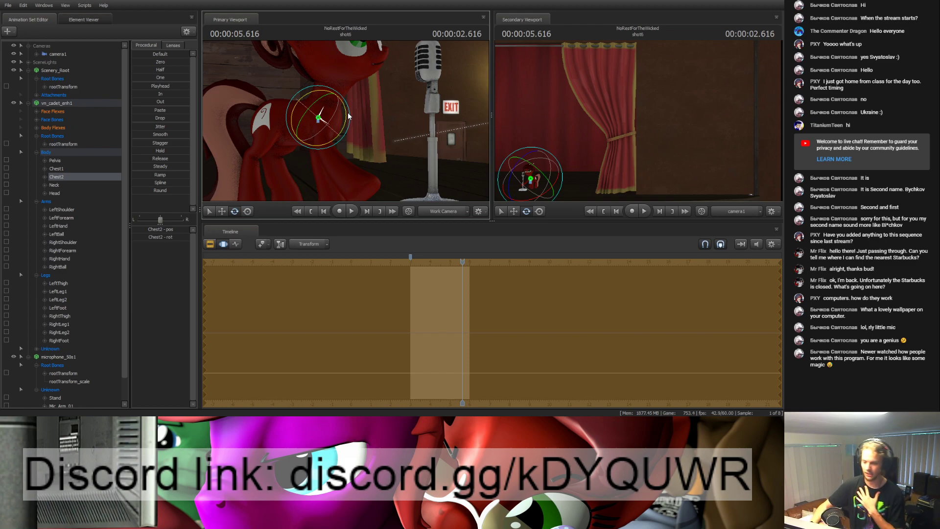
{"action": "left_click_drag", "start_coordinate": [363, 108], "coordinate": [325, 125]}
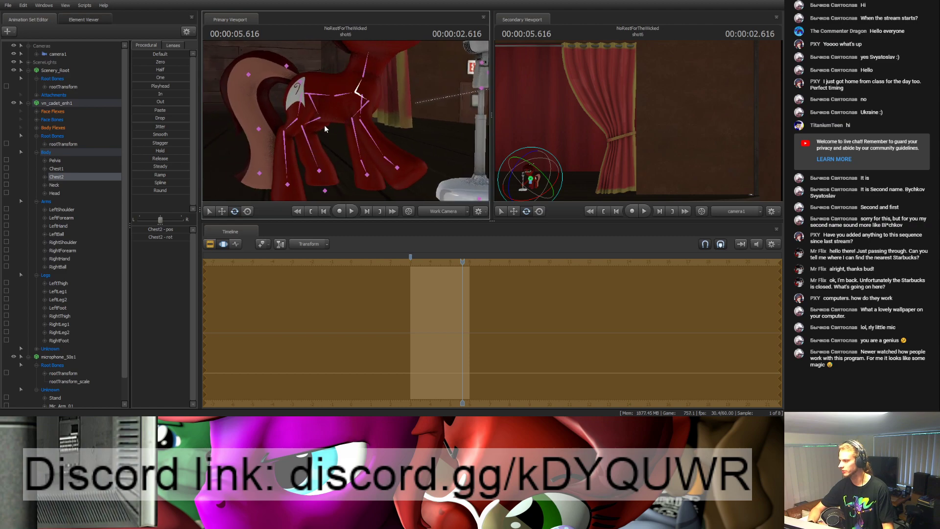
Step: Fine-tune the LeftThigh bone and rotate the Head bone so the pony faces the microphone
{"action": "left_click", "coordinate": [318, 100]}
{"action": "left_click_drag", "start_coordinate": [304, 92], "coordinate": [304, 93]}
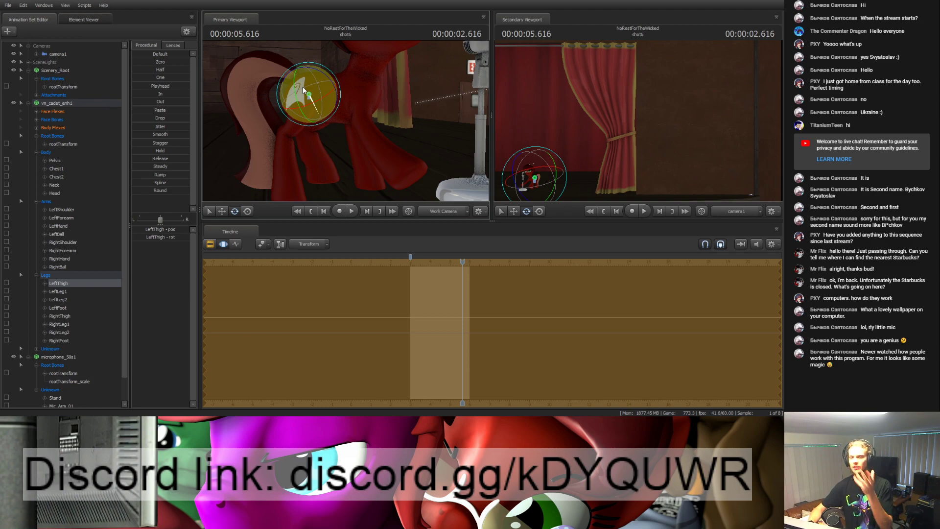
{"action": "middle_click_drag", "start_coordinate": [303, 86], "coordinate": [346, 120]}
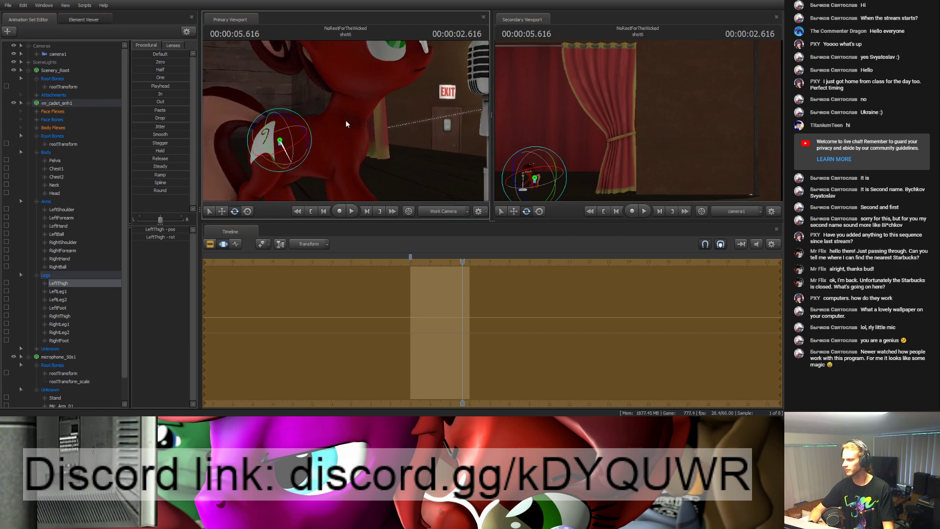
{"action": "left_click", "coordinate": [355, 78]}
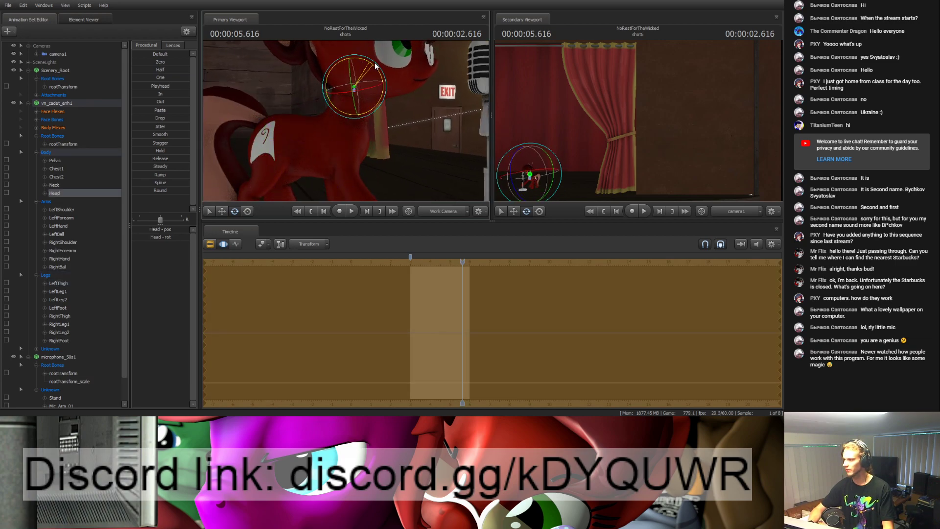
{"action": "left_click_drag", "start_coordinate": [374, 64], "coordinate": [313, 166]}
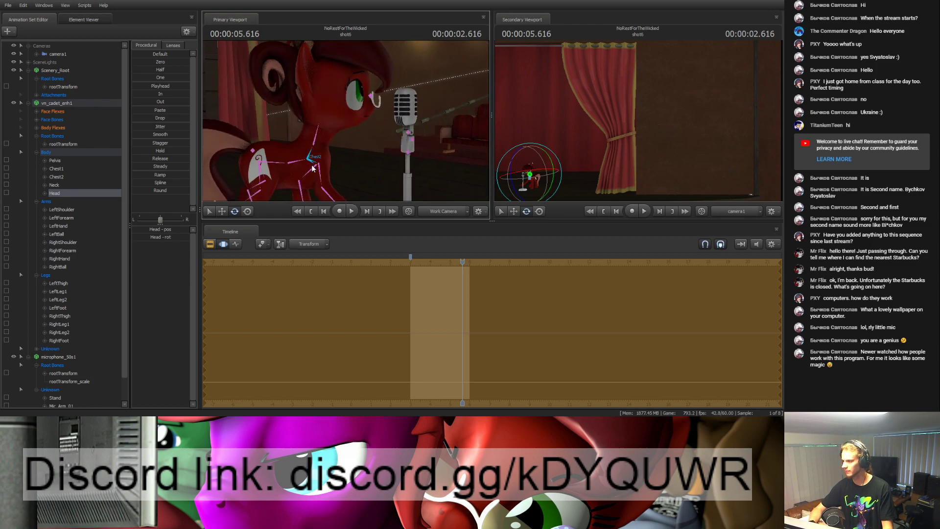
Step: Raise the pony's right front leg off the floor by rotating the RightShoulder, RightForearm and RightHand bones
{"action": "left_click", "coordinate": [320, 173]}
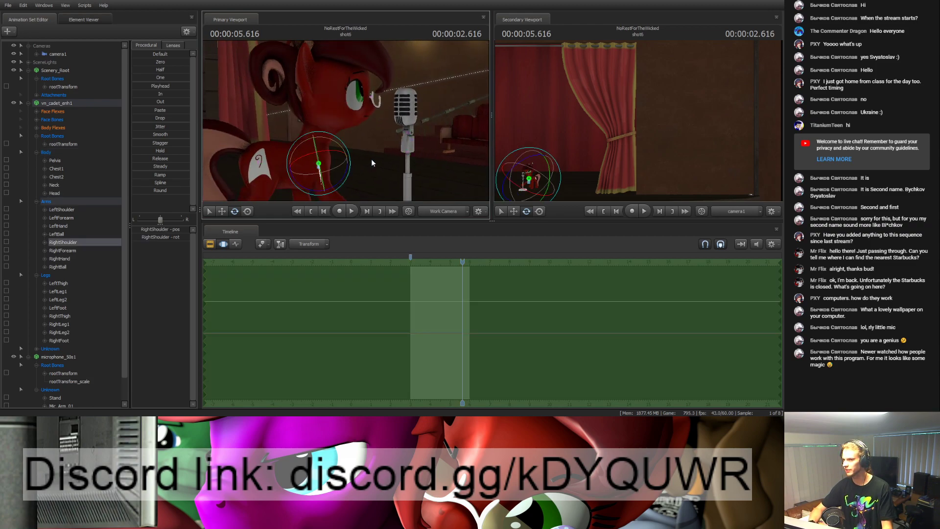
{"action": "left_click_drag", "start_coordinate": [380, 143], "coordinate": [334, 139]}
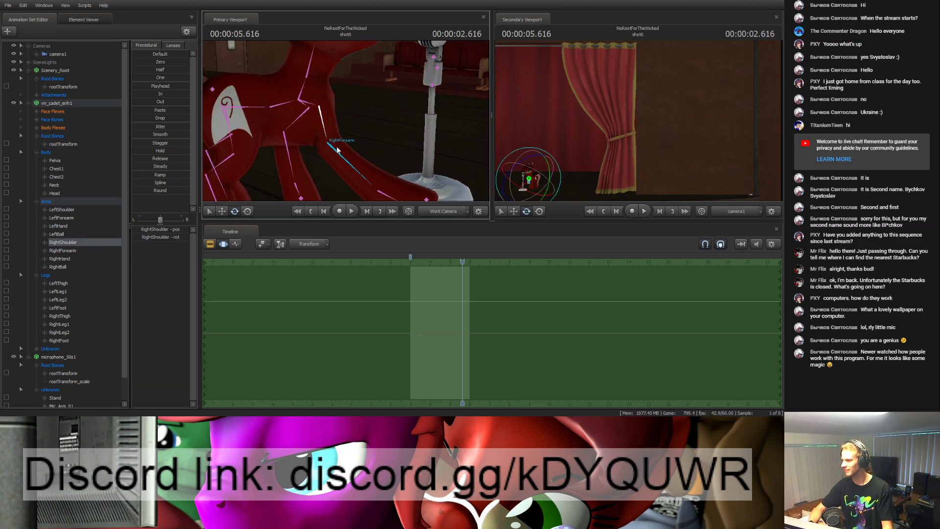
{"action": "left_click", "coordinate": [337, 146], "text": "ctrl"}
{"action": "left_click_drag", "start_coordinate": [301, 148], "coordinate": [360, 105]}
{"action": "left_click", "coordinate": [358, 101], "text": "ctrl"}
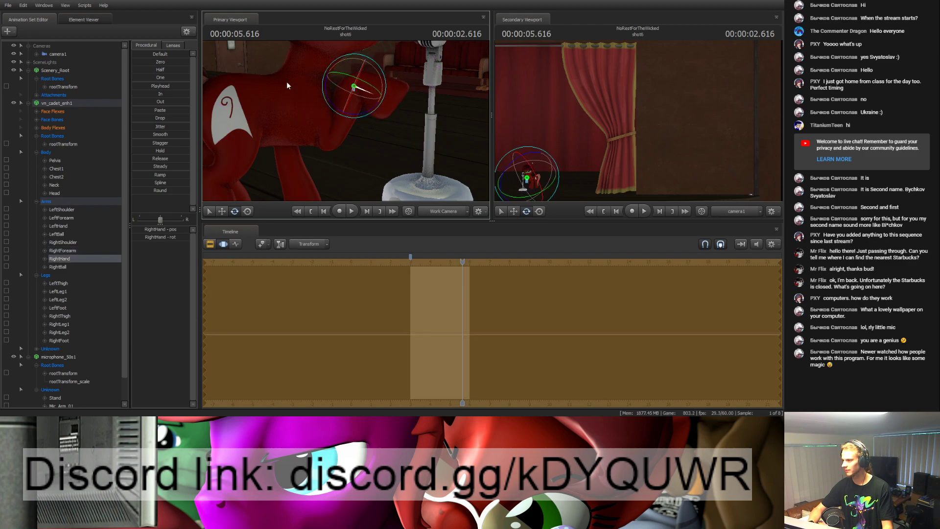
{"action": "left_click", "coordinate": [380, 95], "text": "ctrl"}
{"action": "left_click_drag", "start_coordinate": [377, 119], "coordinate": [354, 159]}
Step: Refine the raised right front leg, bending it in front of the chest and adjusting the RightHand bone
{"action": "left_click", "coordinate": [323, 118], "text": "ctrl"}
{"action": "key", "text": "w"}
{"action": "key", "text": "s"}
{"action": "key", "text": "d"}
{"action": "key", "text": "a"}
{"action": "left_click", "coordinate": [386, 141], "text": "ctrl"}
{"action": "left_click_drag", "start_coordinate": [385, 132], "coordinate": [347, 124]}
{"action": "key", "text": "w"}
{"action": "key", "text": "d"}
{"action": "key", "text": "s"}
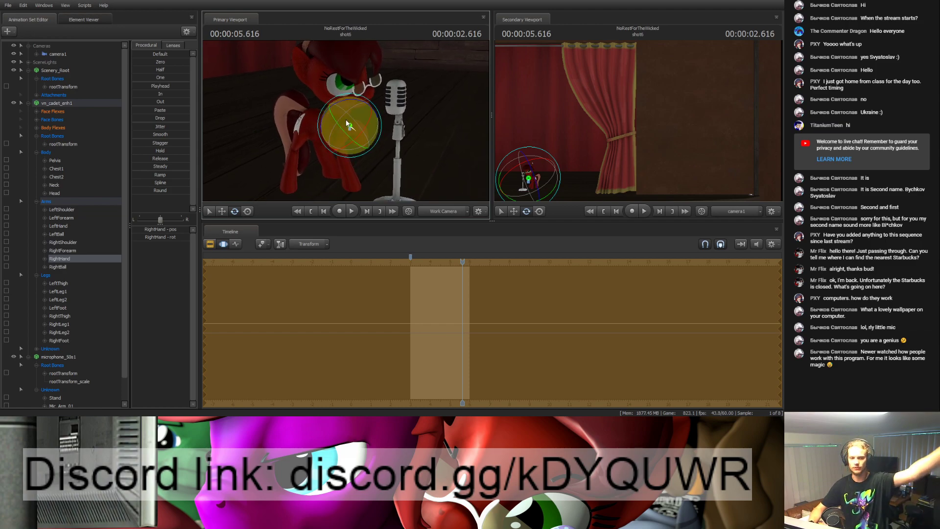
Step: Select camera1 and collapse the scenery, pony and microphone groups in the animation set list
{"action": "left_click_drag", "start_coordinate": [425, 83], "coordinate": [497, 99]}
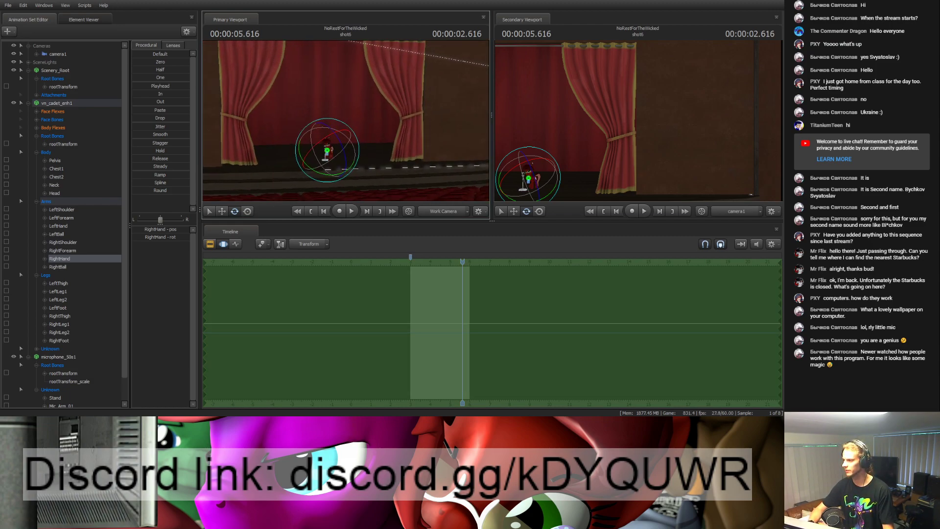
{"action": "left_click", "coordinate": [52, 54]}
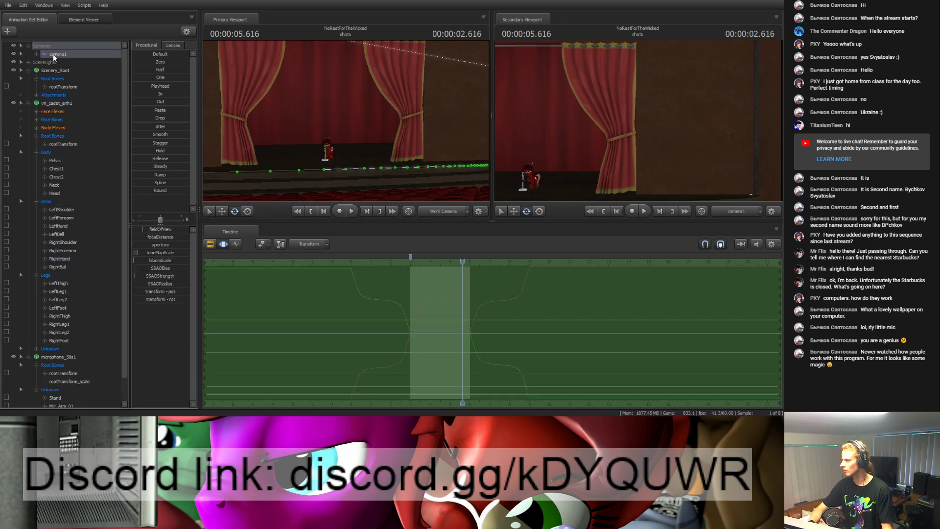
{"action": "left_click", "coordinate": [28, 70]}
{"action": "left_click", "coordinate": [28, 79]}
{"action": "left_click", "coordinate": [28, 86]}
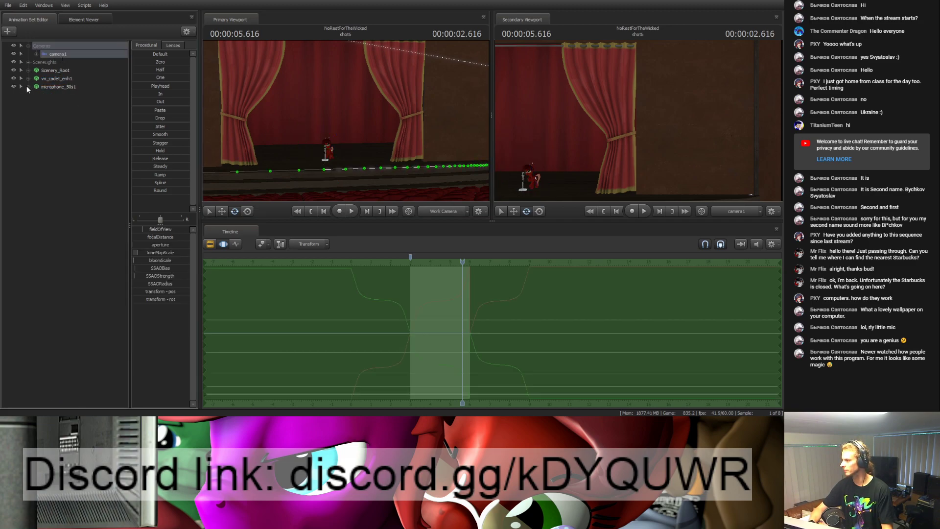
Step: Duplicate camera1 as camera2 inside the Cameras group and show camera2 in the secondary viewport
{"action": "left_click", "coordinate": [49, 113]}
{"action": "left_click", "coordinate": [49, 95]}
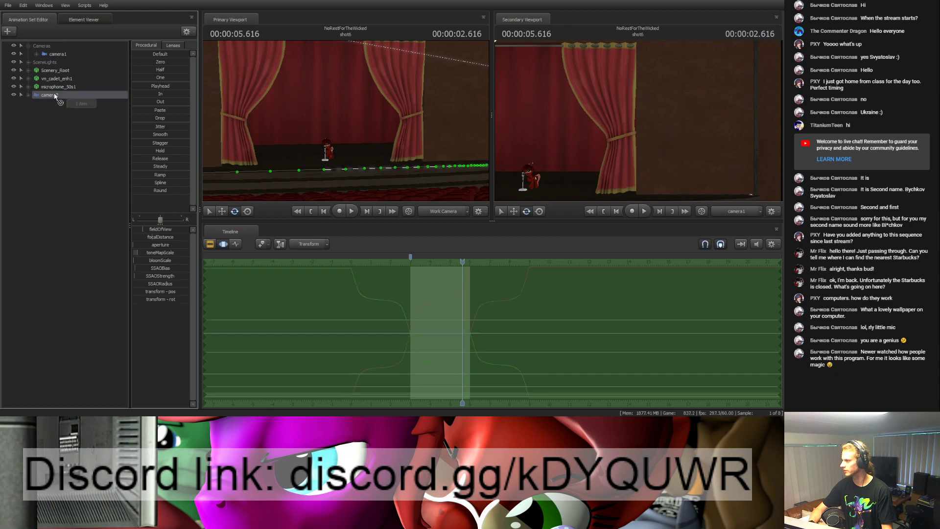
{"action": "left_click_drag", "start_coordinate": [56, 60], "coordinate": [657, 143]}
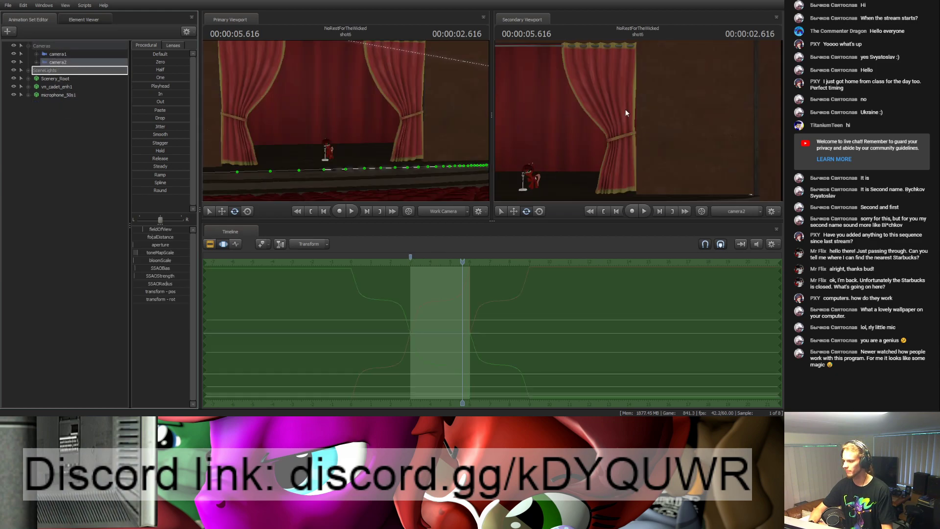
Step: Move camera2 from the auditorium onto the stage beside the pony at the microphone
{"action": "left_click_drag", "start_coordinate": [463, 265], "coordinate": [438, 265]}
{"action": "scroll", "coordinate": [441, 278], "scroll_direction": "up", "scroll_amount": 3}
{"action": "scroll", "coordinate": [440, 278], "scroll_direction": "up", "scroll_amount": 3}
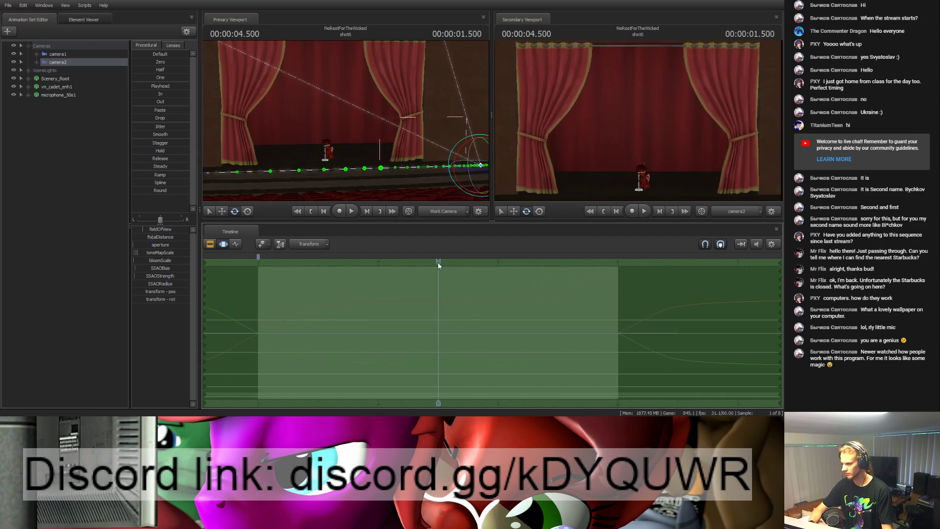
{"action": "left_click_drag", "start_coordinate": [374, 148], "coordinate": [374, 148]}
{"action": "left_click_drag", "start_coordinate": [422, 112], "coordinate": [241, 138]}
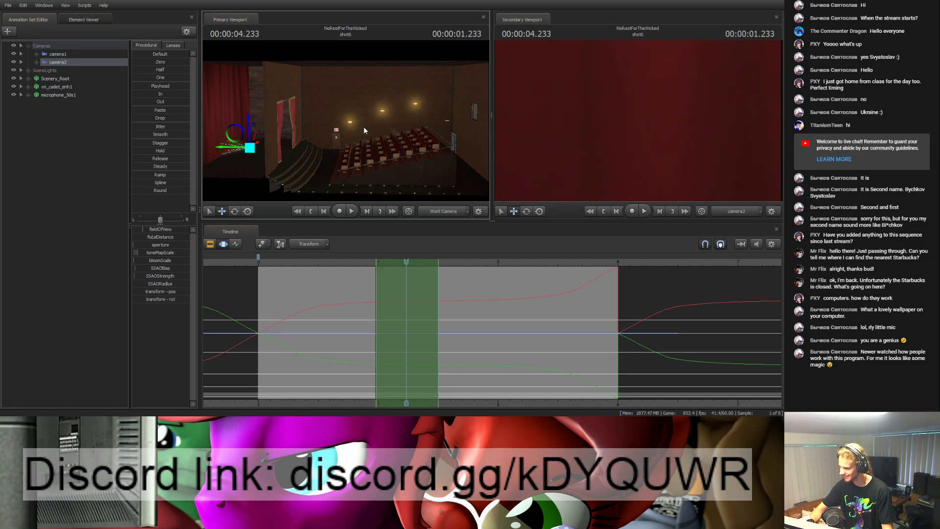
{"action": "left_click_drag", "start_coordinate": [364, 127], "coordinate": [311, 138]}
{"action": "key", "text": "e"}
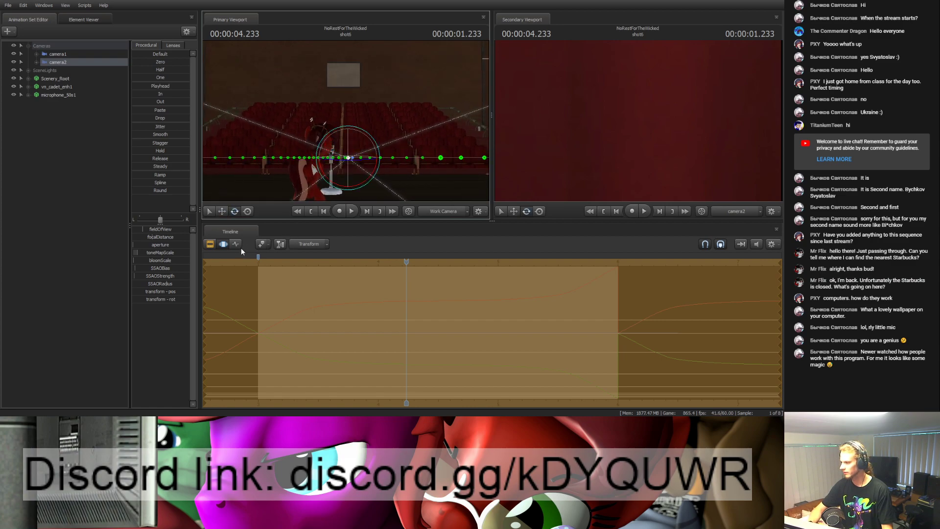
Step: Examine camera2's motion path from above and its transform curves in the Graph Editor at 00:00:04.500
{"action": "left_click", "coordinate": [237, 245]}
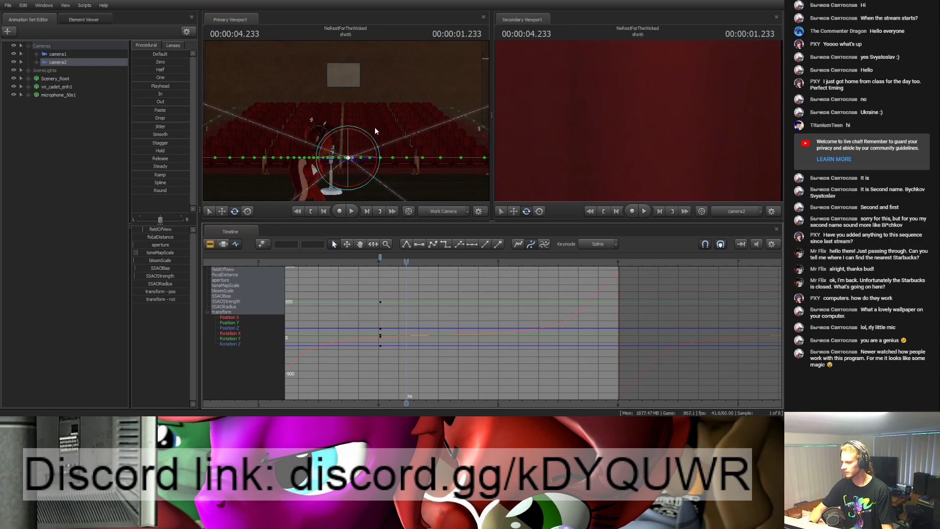
{"action": "left_click", "coordinate": [225, 244]}
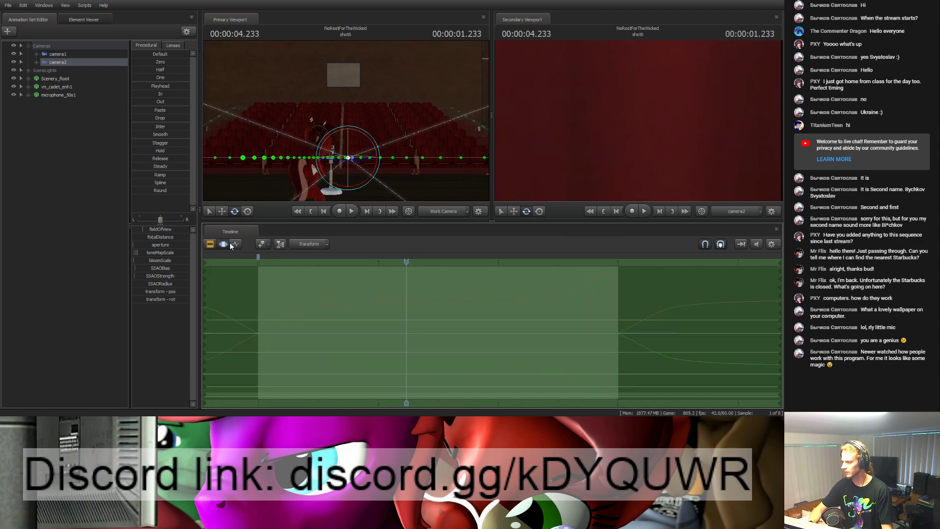
{"action": "left_click_drag", "start_coordinate": [363, 162], "coordinate": [348, 121]}
{"action": "left_click", "coordinate": [235, 244]}
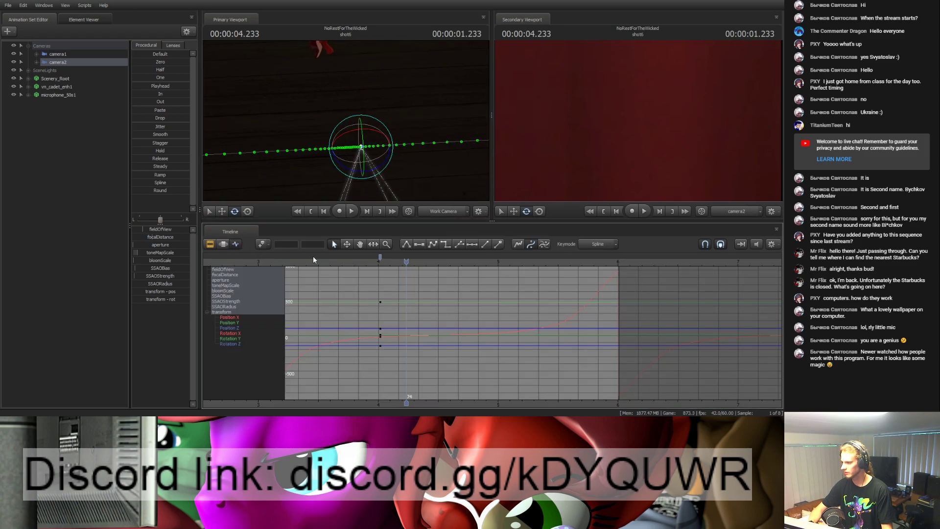
{"action": "left_click", "coordinate": [235, 246]}
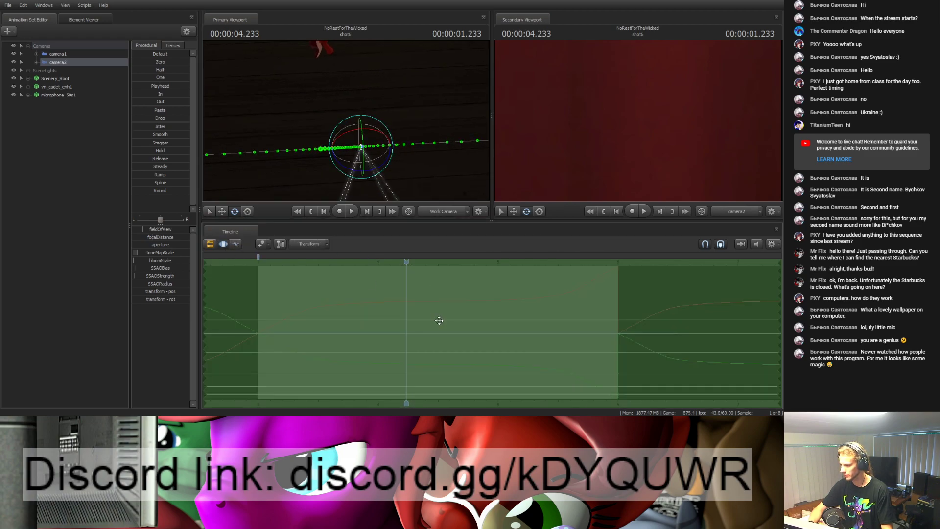
{"action": "left_click_drag", "start_coordinate": [409, 261], "coordinate": [438, 260]}
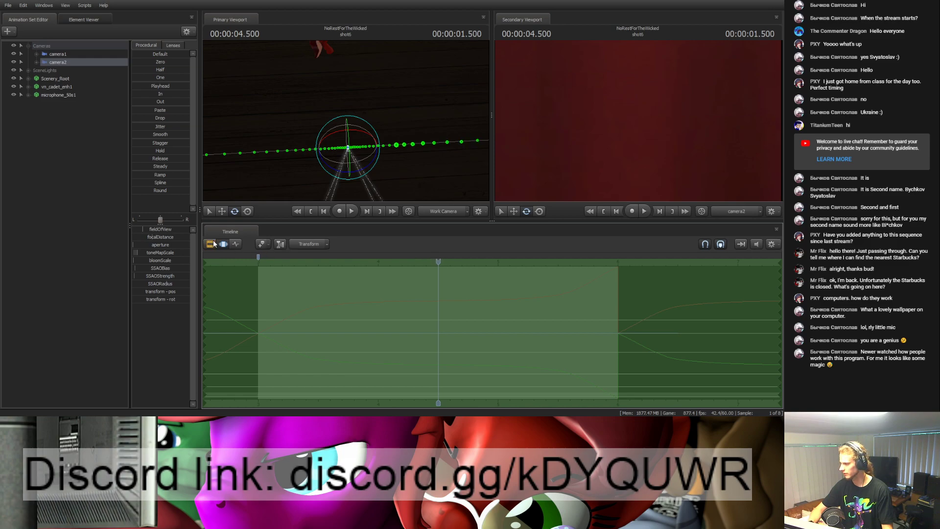
{"action": "left_click", "coordinate": [236, 244]}
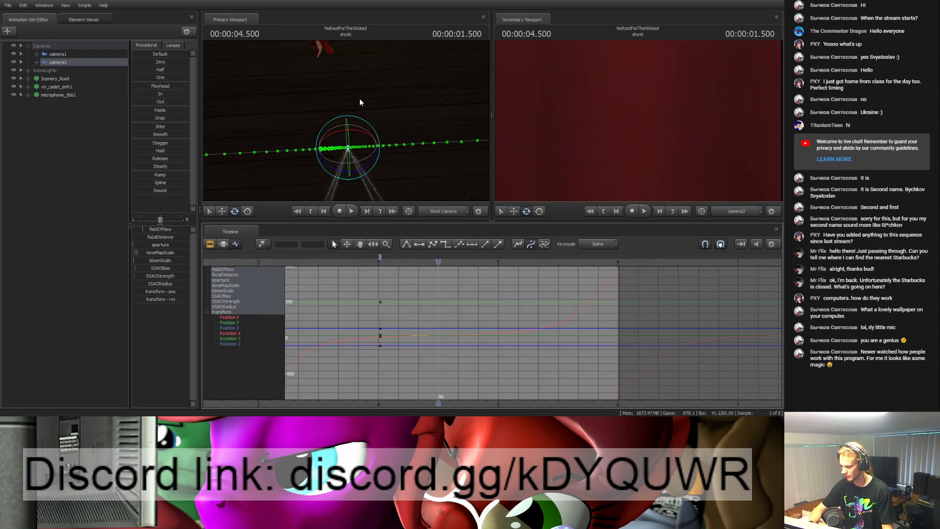
Step: Try deleting camera2's existing keyframe and adding another at 00:00:04.500 in the Graph Editor
{"action": "left_click", "coordinate": [380, 256]}
{"action": "key", "text": "Delete"}
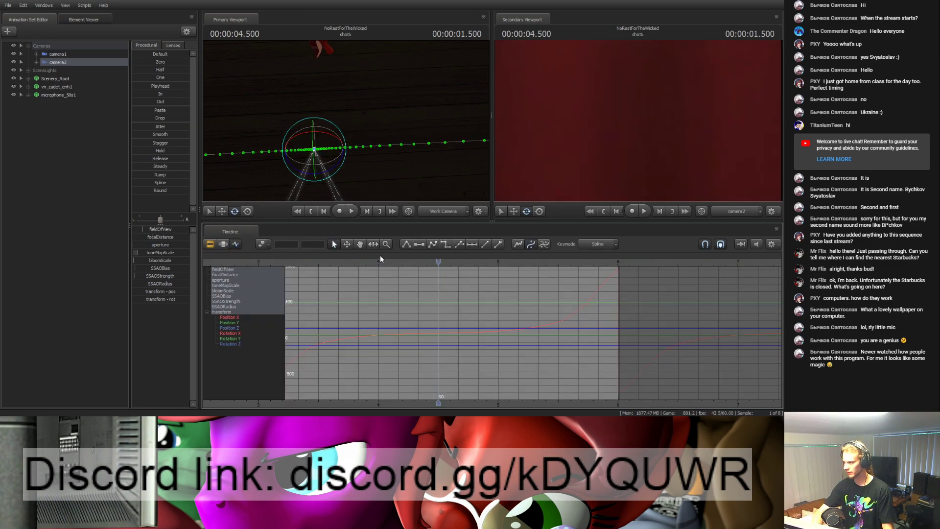
{"action": "scroll", "coordinate": [395, 319], "scroll_direction": "down", "scroll_amount": 5}
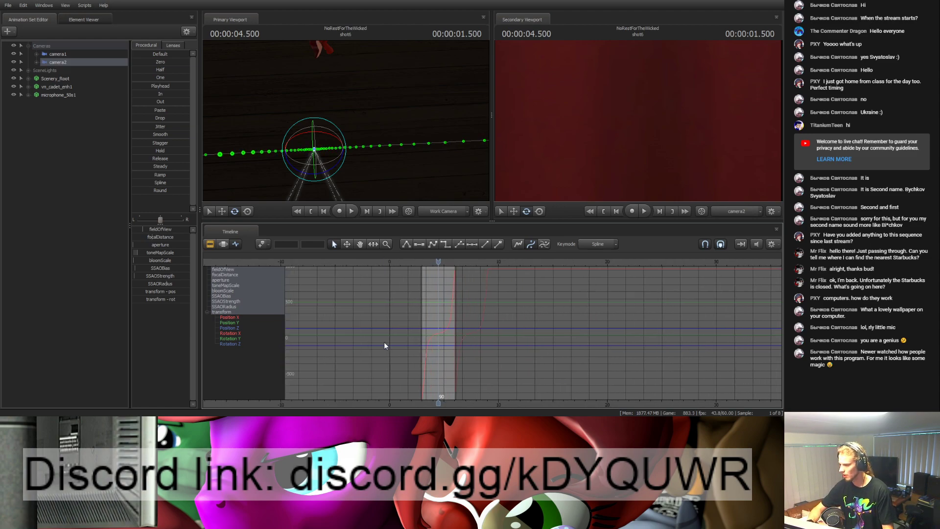
{"action": "key", "text": "f"}
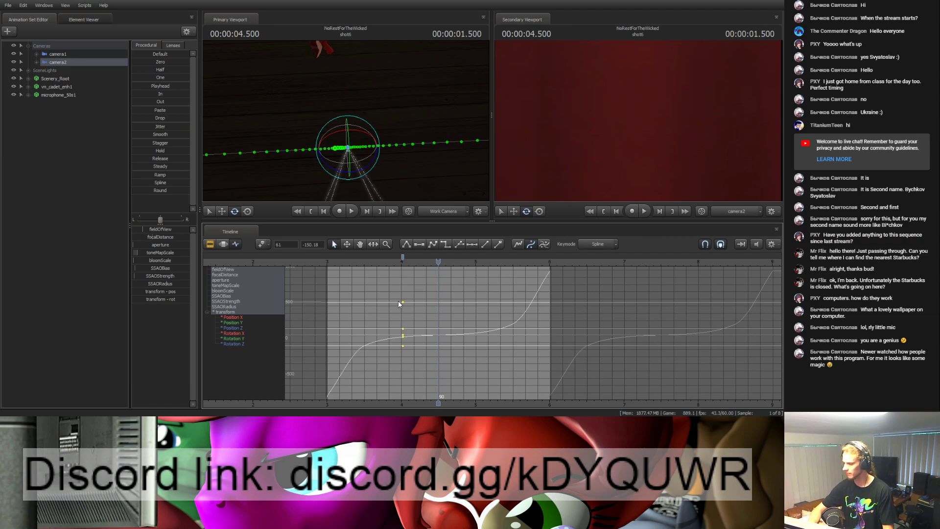
{"action": "key", "text": "m"}
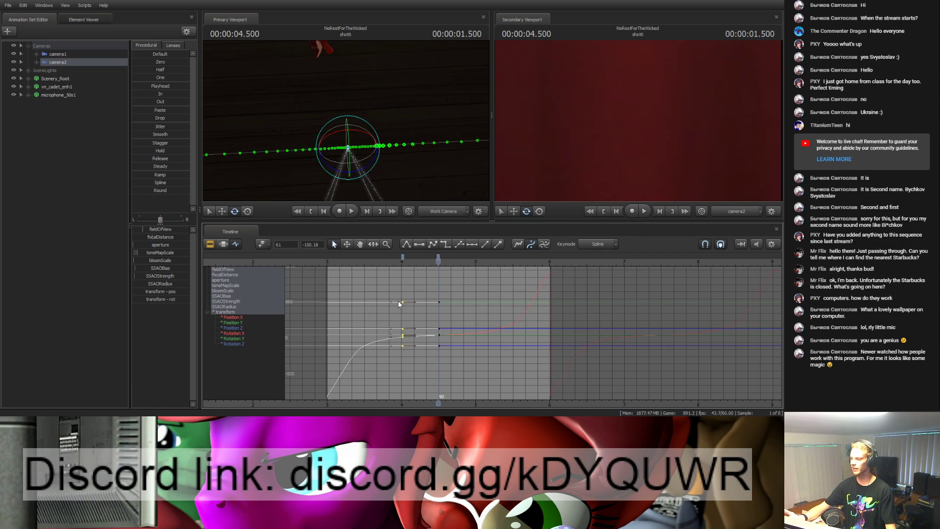
{"action": "key", "text": "ctrl+z"}
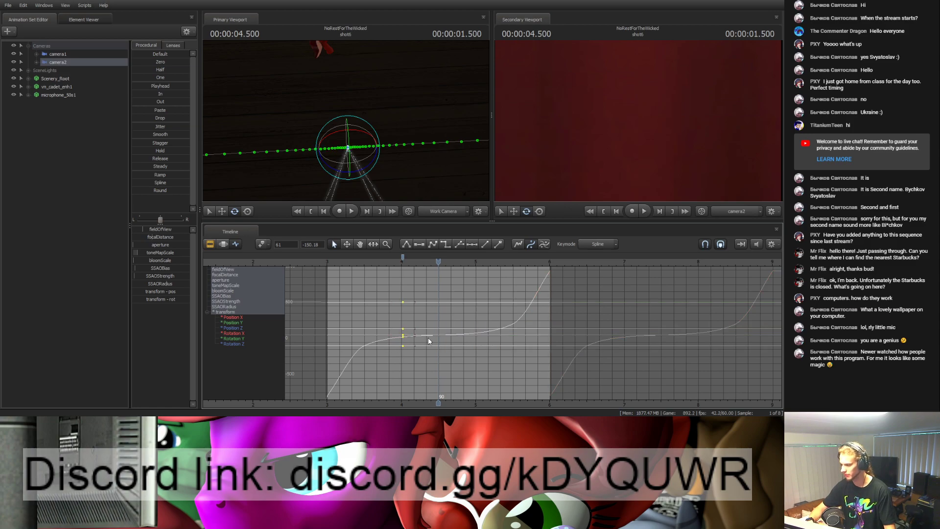
Step: Rotate camera2 around to face the theater seats at 00:00:04.500 in the Motion Editor
{"action": "left_click", "coordinate": [403, 258]}
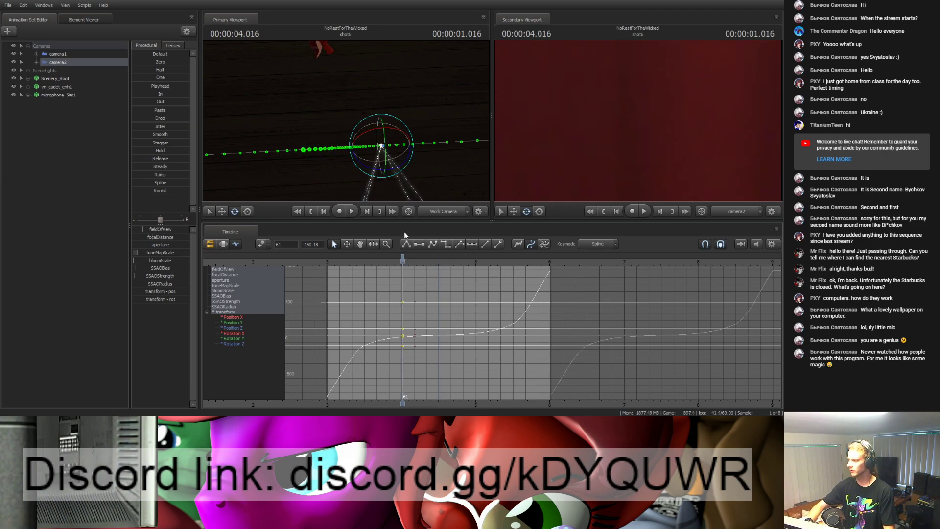
{"action": "left_click_drag", "start_coordinate": [381, 173], "coordinate": [373, 170]}
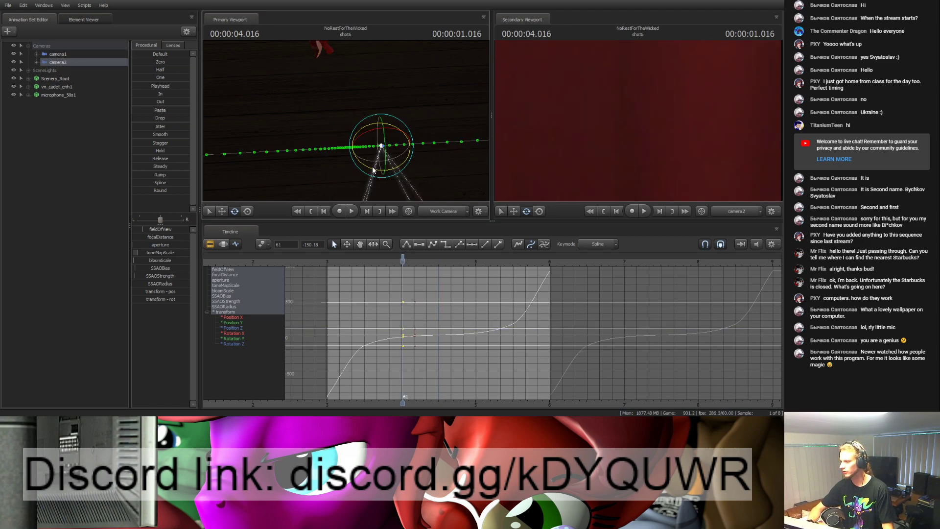
{"action": "left_click", "coordinate": [223, 245]}
{"action": "left_click_drag", "start_coordinate": [401, 260], "coordinate": [439, 279]}
{"action": "left_click_drag", "start_coordinate": [361, 173], "coordinate": [237, 126]}
Step: Adjust camera2's position and fine-tune its rotation to frame the pony and microphone against the theater seats
{"action": "key", "text": "w"}
{"action": "left_click_drag", "start_coordinate": [346, 162], "coordinate": [347, 169]}
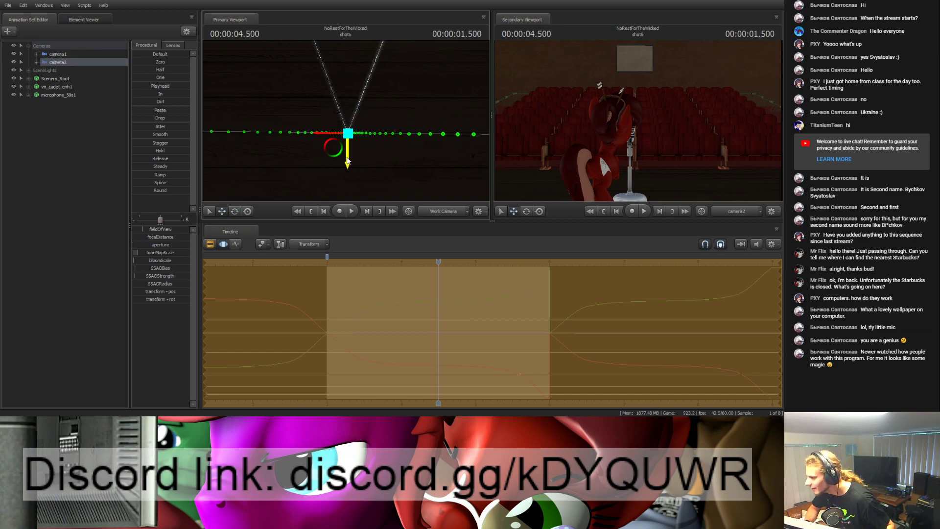
{"action": "left_click_drag", "start_coordinate": [351, 165], "coordinate": [352, 166]}
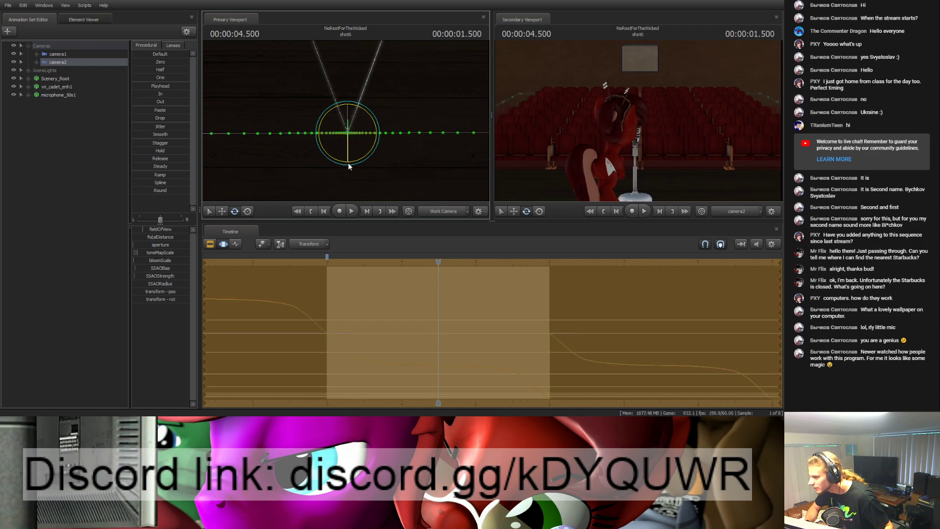
{"action": "left_click_drag", "start_coordinate": [346, 147], "coordinate": [351, 121]}
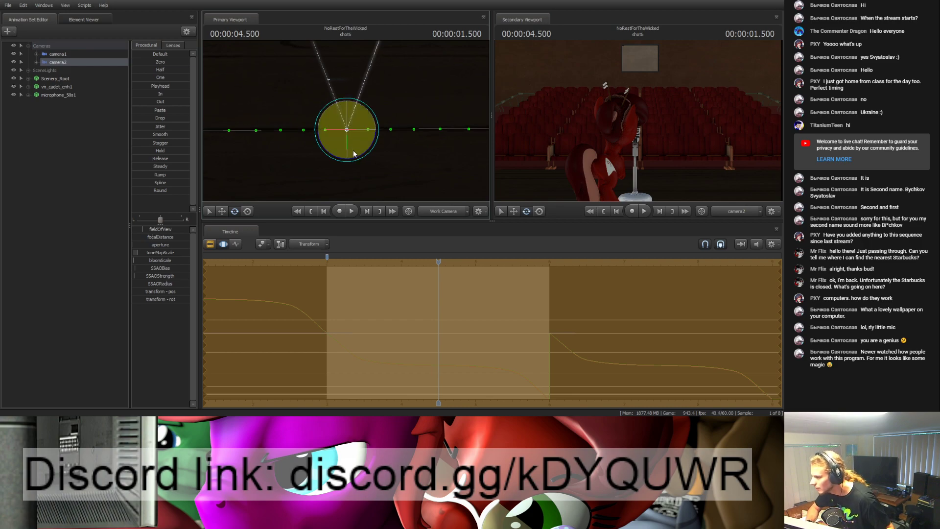
{"action": "left_click_drag", "start_coordinate": [357, 158], "coordinate": [417, 162]}
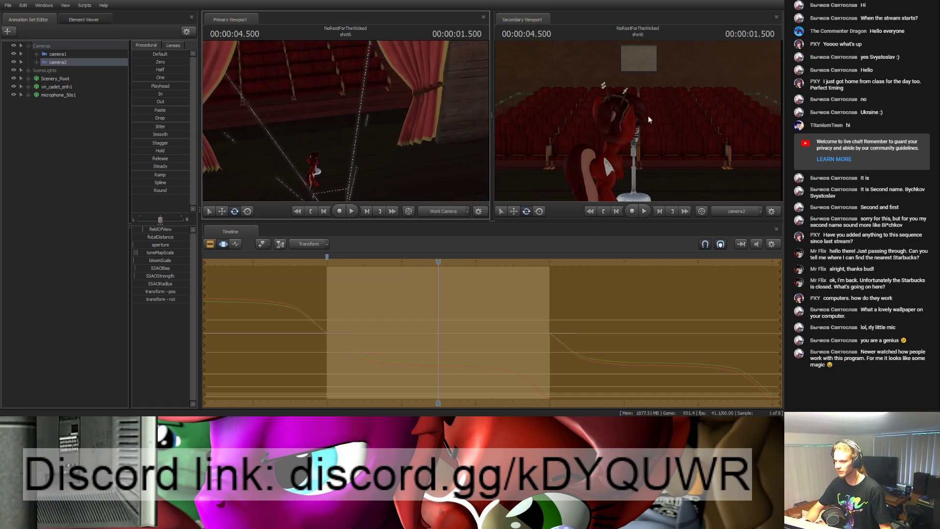
{"action": "key", "text": "Escape"}
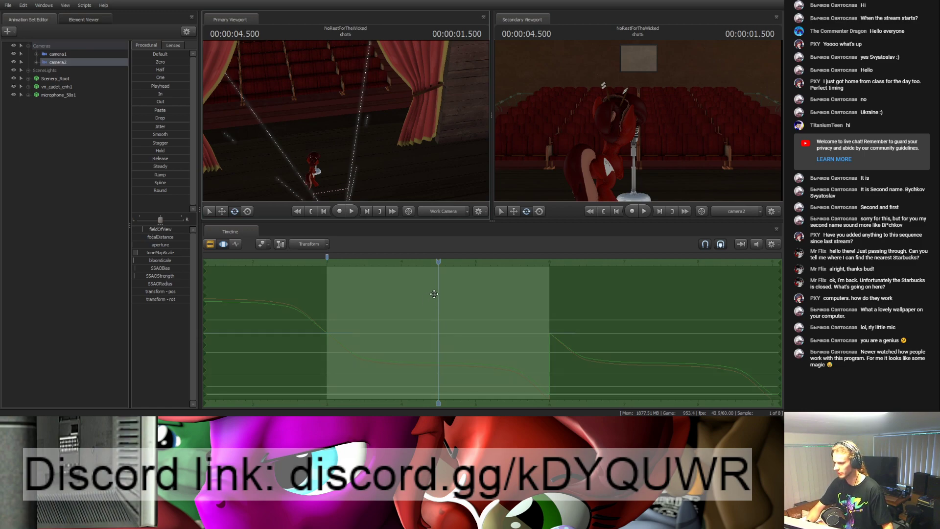
Step: Play shot6 twice from its start to check camera2's movement past the pony
{"action": "left_click_drag", "start_coordinate": [441, 264], "coordinate": [330, 268]}
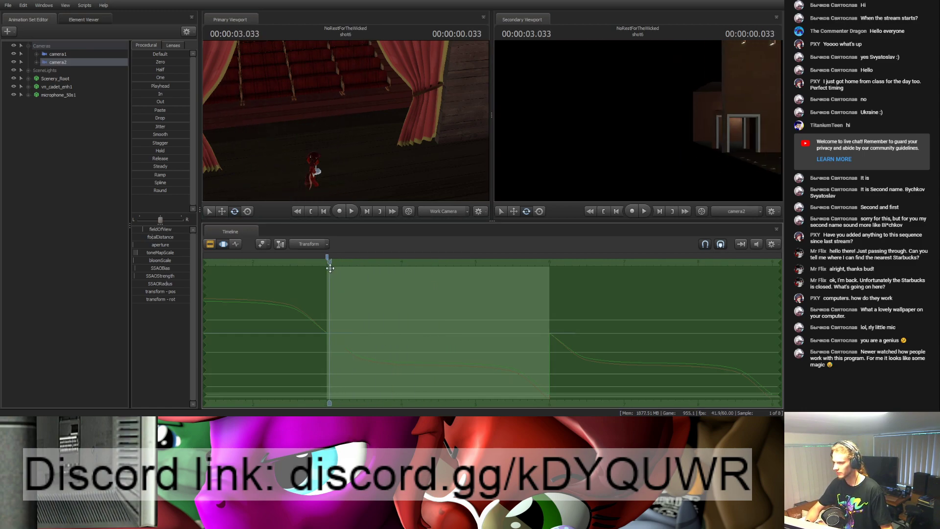
{"action": "key", "text": "space"}
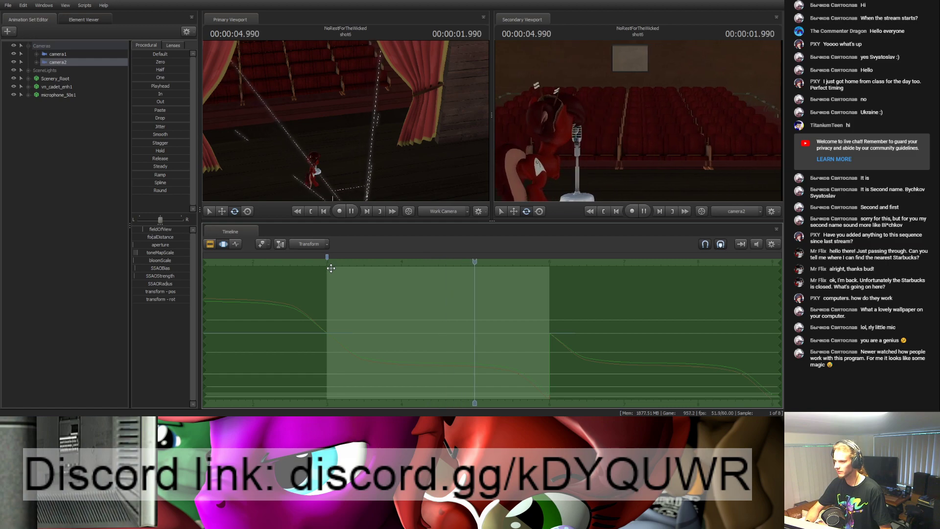
{"action": "key", "text": "space"}
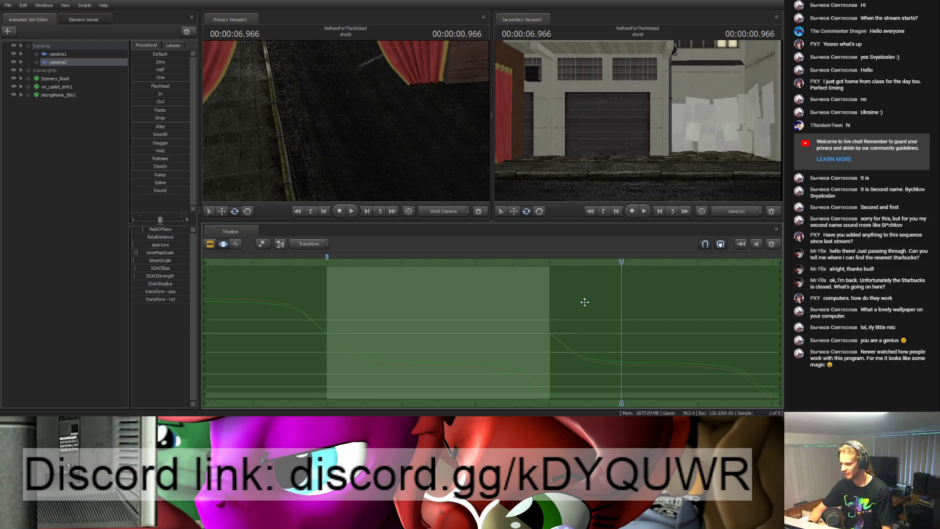
{"action": "left_click_drag", "start_coordinate": [619, 267], "coordinate": [328, 265]}
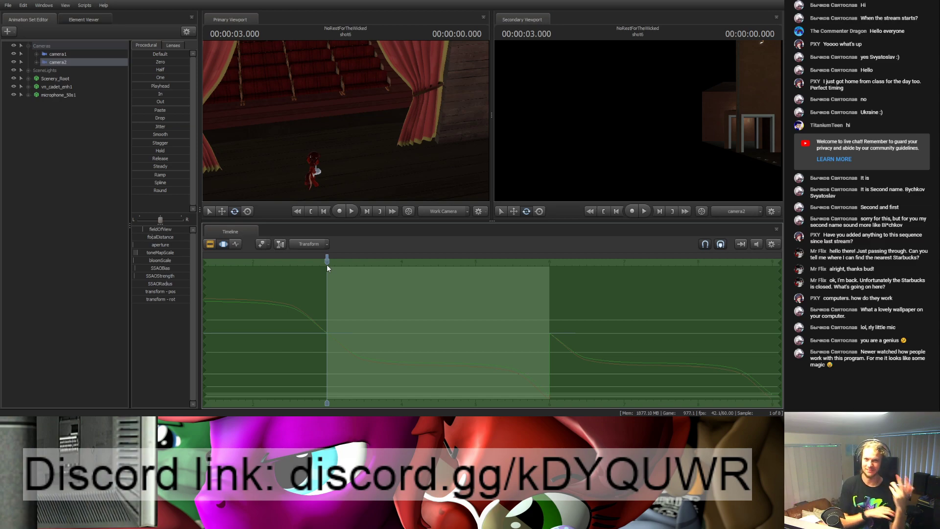
{"action": "key", "text": "space"}
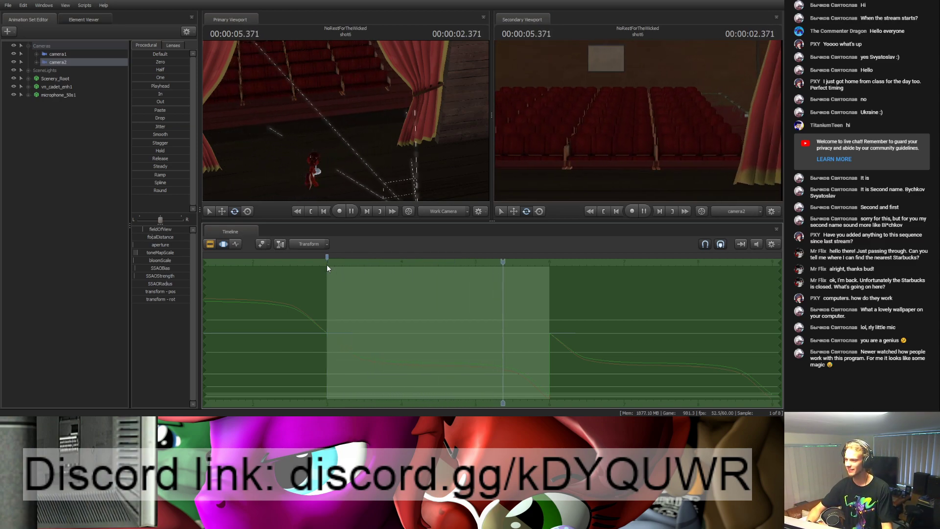
{"action": "key", "text": "space"}
Step: Select the pony and the microphone and shift them together across the stage in camera2's frame at 00:00:04.500
{"action": "left_click_drag", "start_coordinate": [602, 270], "coordinate": [426, 265]}
{"action": "left_click_drag", "start_coordinate": [389, 171], "coordinate": [360, 184]}
{"action": "key", "text": "w"}
{"action": "left_click_drag", "start_coordinate": [426, 143], "coordinate": [409, 152]}
{"action": "left_click_drag", "start_coordinate": [427, 262], "coordinate": [439, 263]}
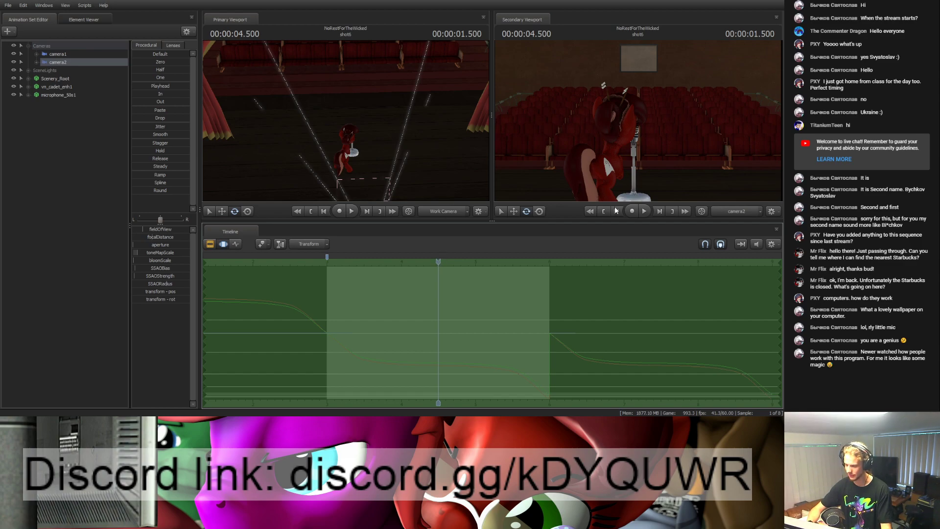
{"action": "left_click", "coordinate": [56, 87]}
{"action": "left_click", "coordinate": [57, 94], "text": "ctrl"}
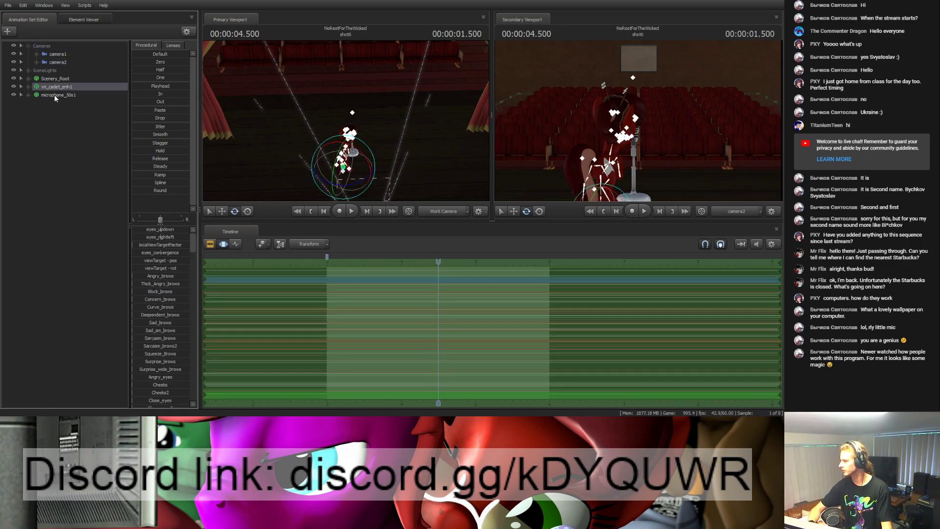
{"action": "key", "text": "f"}
{"action": "left_click_drag", "start_coordinate": [336, 116], "coordinate": [319, 126]}
{"action": "key", "text": "w"}
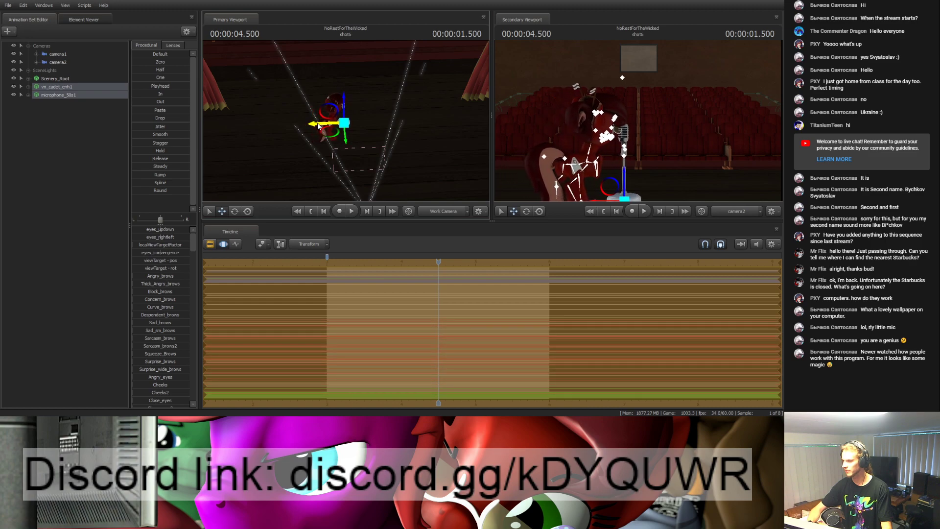
Step: Replay shot6 through camera2 to review the shifted pony and microphone, returning the playhead to 00:00:04.516
{"action": "right_click_drag", "start_coordinate": [418, 88], "coordinate": [418, 88]}
{"action": "right_click_drag", "start_coordinate": [346, 119], "coordinate": [346, 119]}
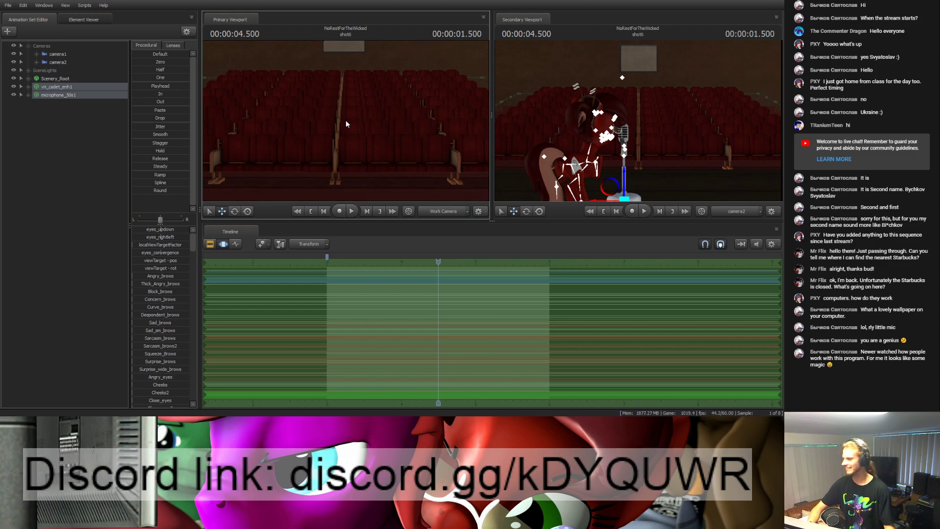
{"action": "key", "text": "space"}
{"action": "left_click_drag", "start_coordinate": [546, 257], "coordinate": [316, 261]}
{"action": "key", "text": "space"}
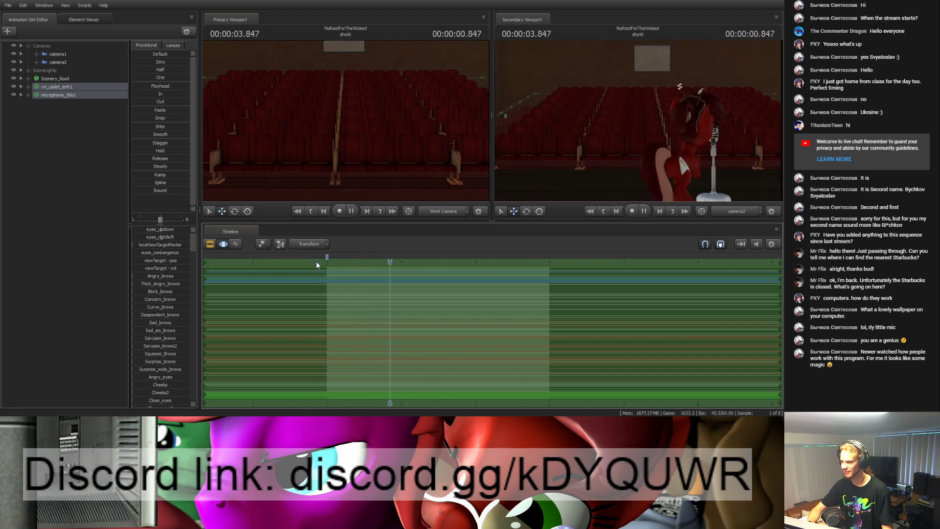
{"action": "key", "text": "space"}
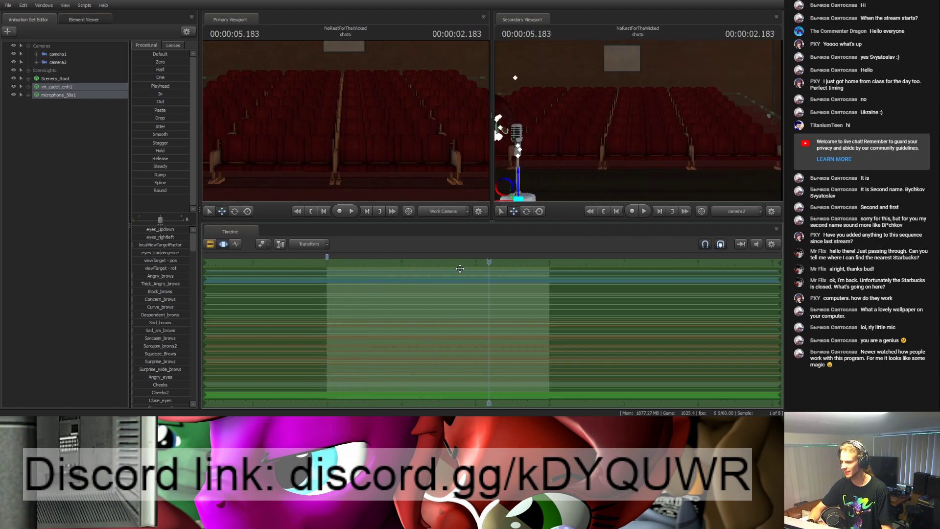
{"action": "left_click_drag", "start_coordinate": [489, 264], "coordinate": [440, 284]}
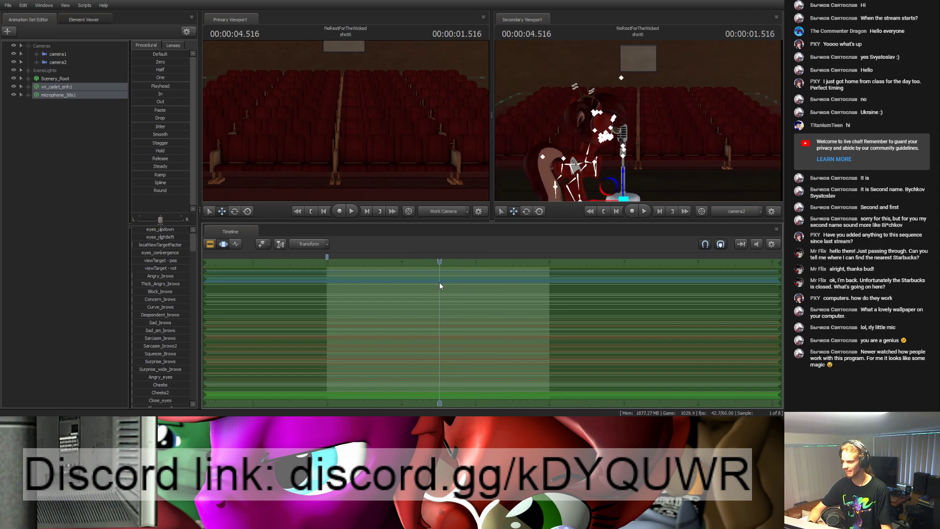
Step: At 00:00:04.500, move the pony's viewTarget down in front of her face near the microphone and check her gaze
{"action": "key", "text": "Left"}
{"action": "key", "text": "s"}
{"action": "left_click_drag", "start_coordinate": [408, 147], "coordinate": [385, 165]}
{"action": "key", "text": "w"}
{"action": "key", "text": "s"}
{"action": "key", "text": "s"}
{"action": "left_click", "coordinate": [28, 86]}
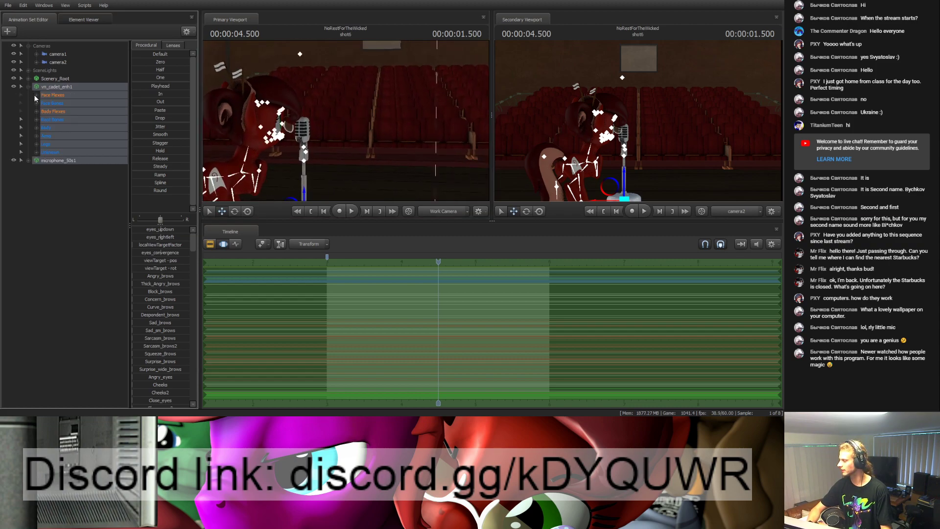
{"action": "left_click", "coordinate": [45, 104]}
{"action": "left_click", "coordinate": [68, 144]}
{"action": "left_click_drag", "start_coordinate": [289, 161], "coordinate": [347, 123]}
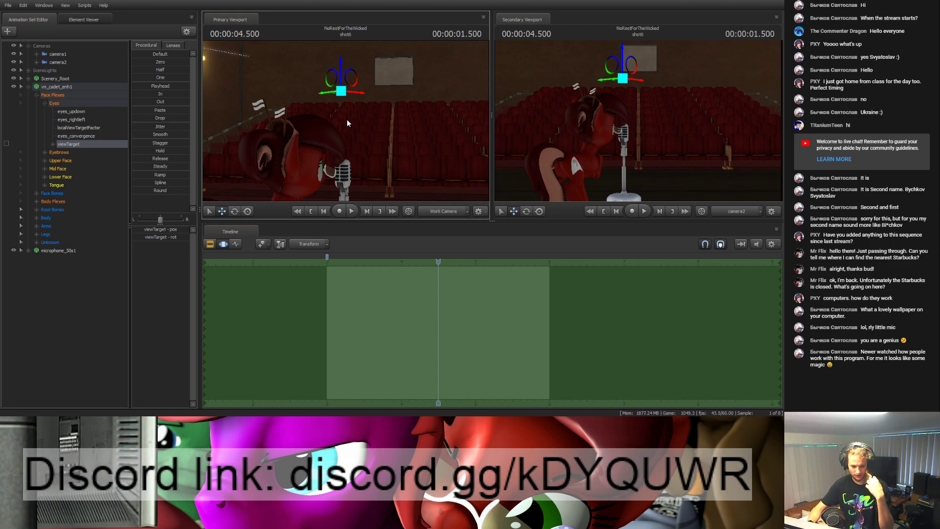
{"action": "left_click_drag", "start_coordinate": [341, 91], "coordinate": [396, 135]}
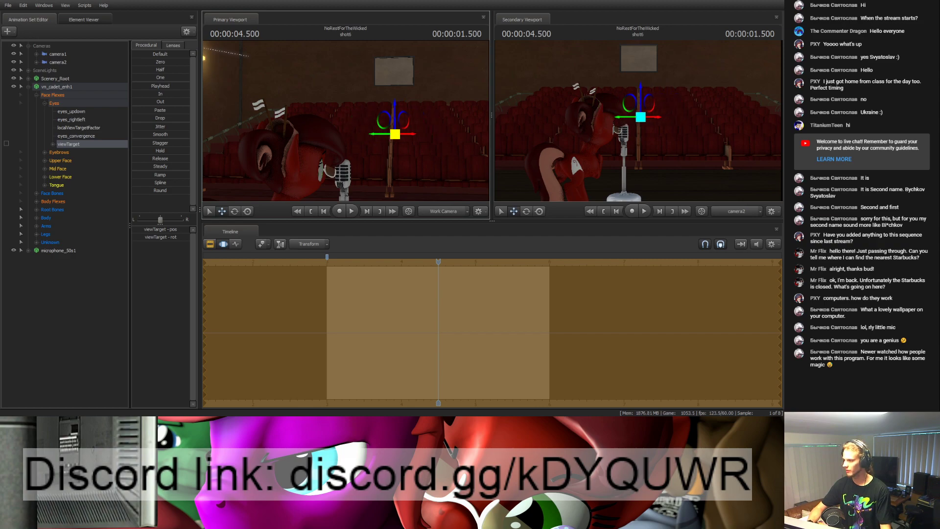
{"action": "left_click_drag", "start_coordinate": [460, 134], "coordinate": [444, 142]}
{"action": "left_click_drag", "start_coordinate": [346, 123], "coordinate": [346, 123]}
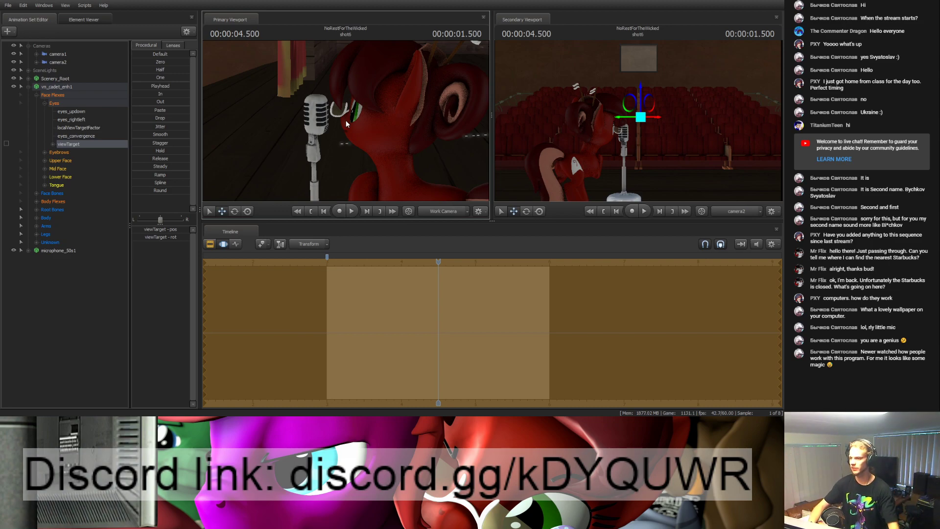
Step: Select camera2, then play and scrub the beginning of shot6 to review the camera's sweep in from the side wall
{"action": "right_click_drag", "start_coordinate": [387, 116], "coordinate": [496, 123]}
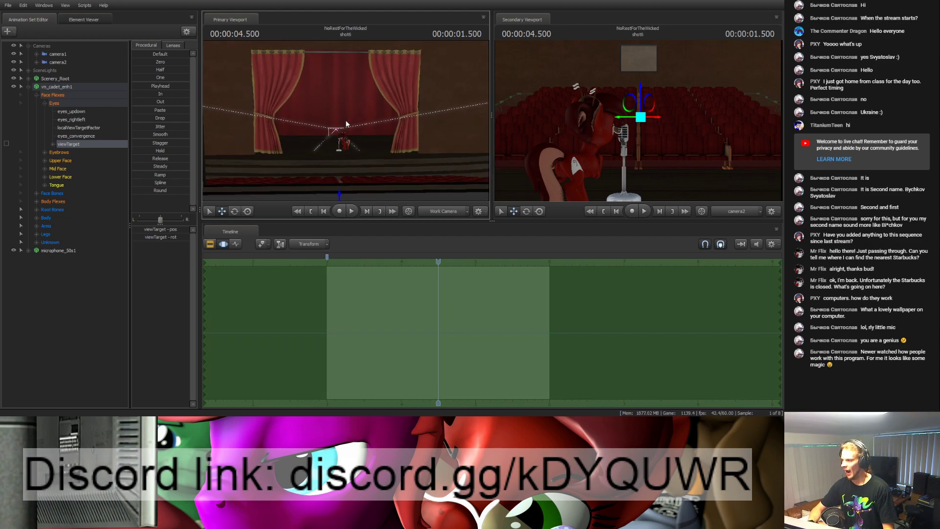
{"action": "left_click", "coordinate": [63, 55]}
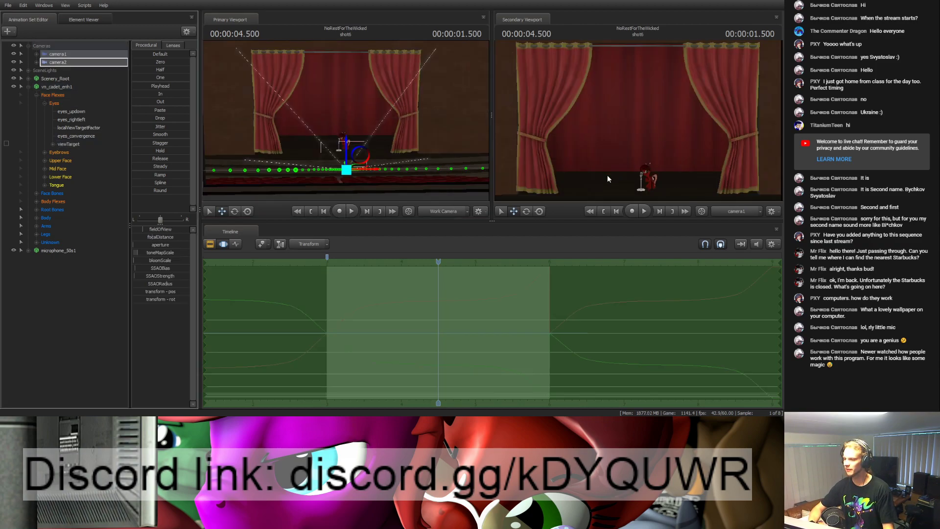
{"action": "left_click", "coordinate": [69, 62]}
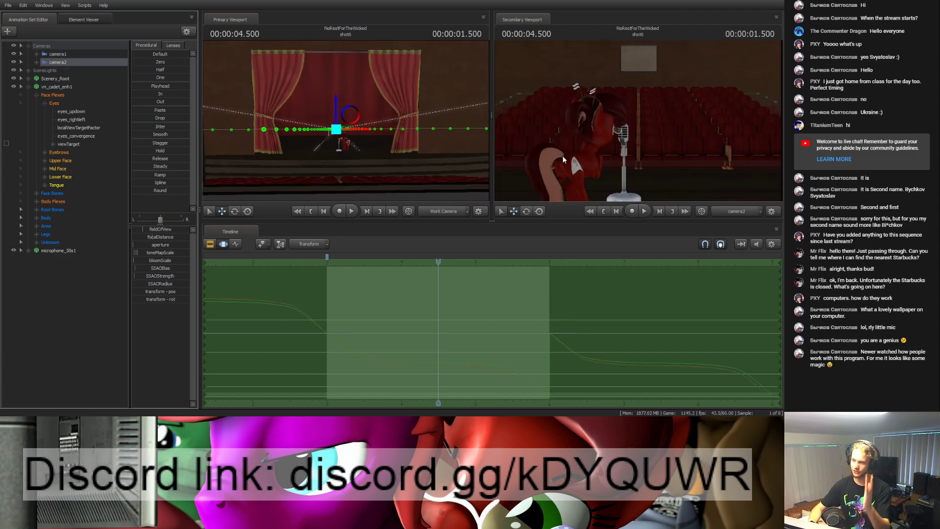
{"action": "left_click_drag", "start_coordinate": [439, 262], "coordinate": [345, 262]}
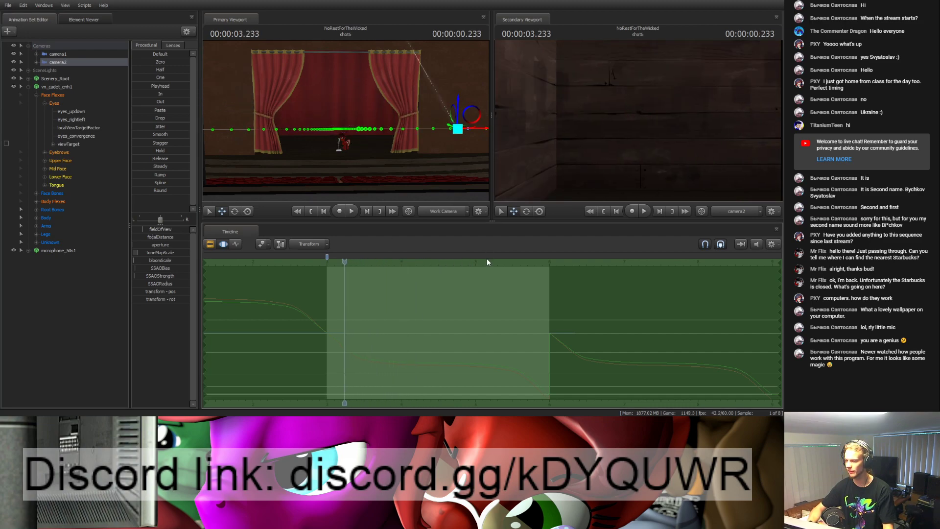
{"action": "key", "text": "space"}
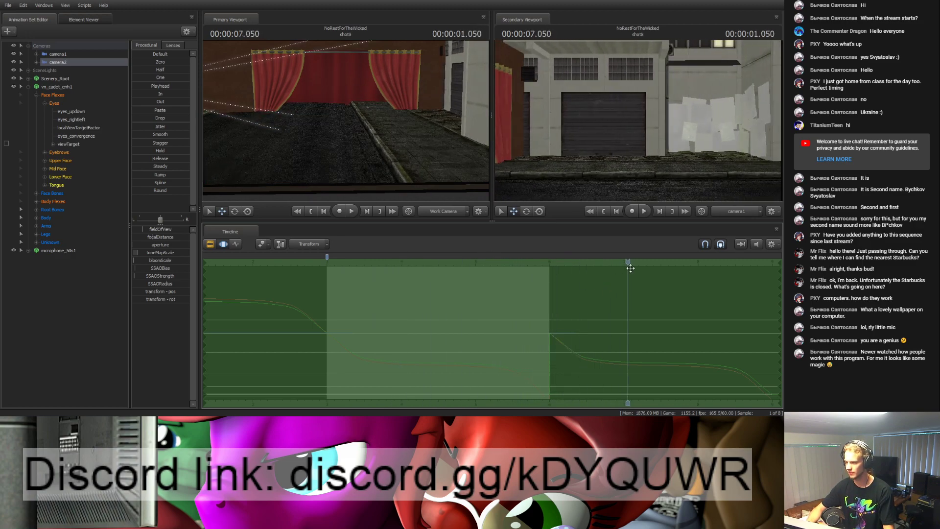
{"action": "left_click", "coordinate": [339, 262]}
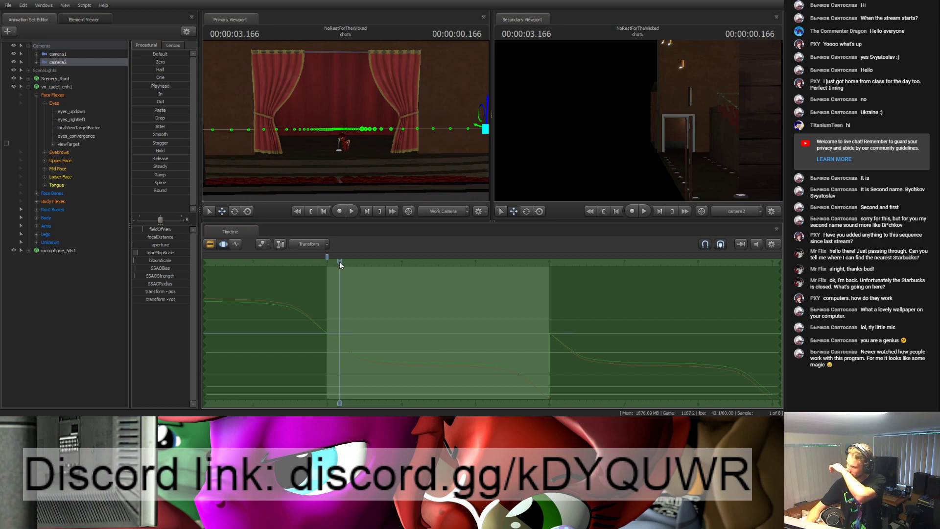
{"action": "key", "text": "space"}
{"action": "key", "text": "space"}
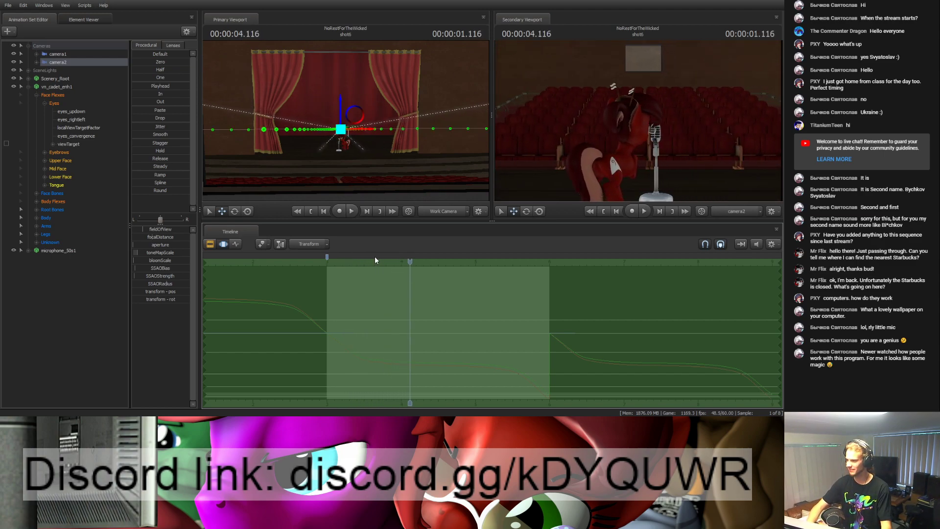
{"action": "left_click_drag", "start_coordinate": [363, 263], "coordinate": [343, 272]}
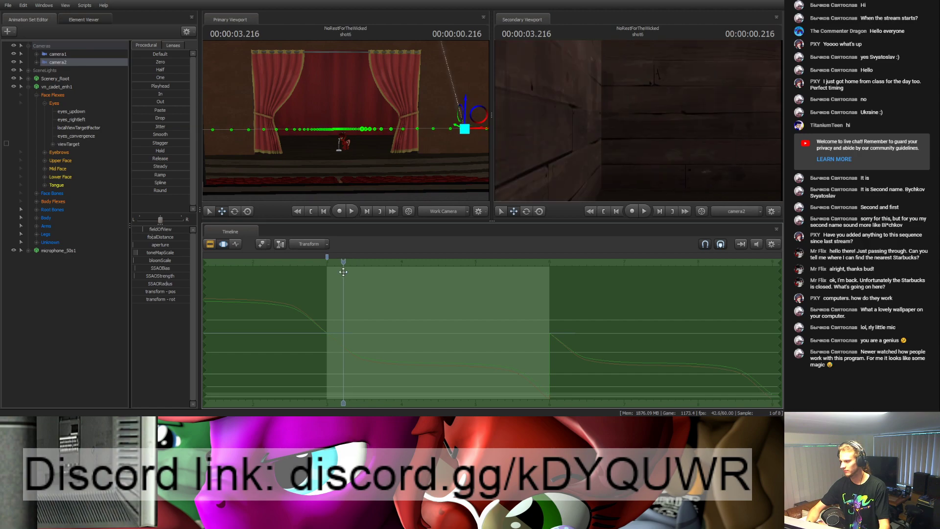
{"action": "scroll", "coordinate": [343, 272], "scroll_direction": "up", "scroll_amount": 5}
{"action": "left_click_drag", "start_coordinate": [342, 263], "coordinate": [336, 262]}
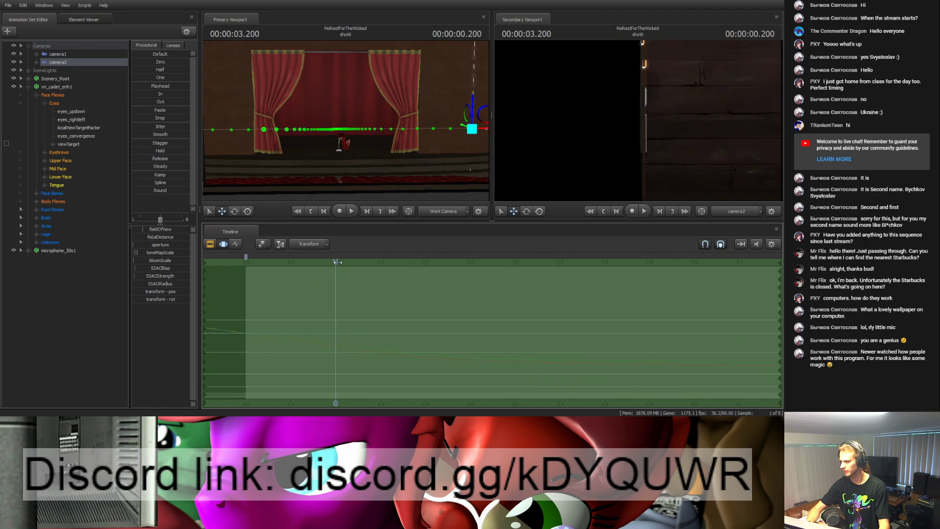
Step: Switch to the Clip Editor and move the cut between shot1 and shot6 to 00:00:03.216
{"action": "key", "text": "F2"}
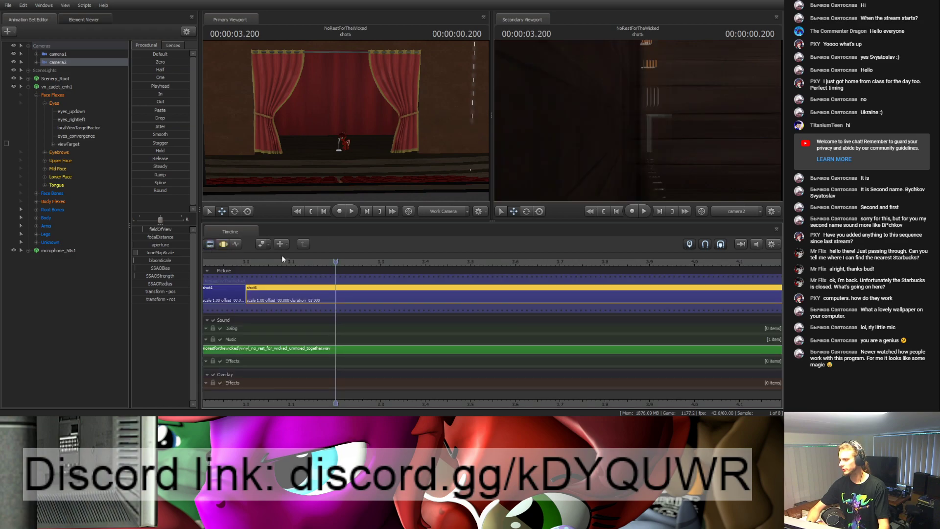
{"action": "left_click_drag", "start_coordinate": [335, 262], "coordinate": [538, 264]}
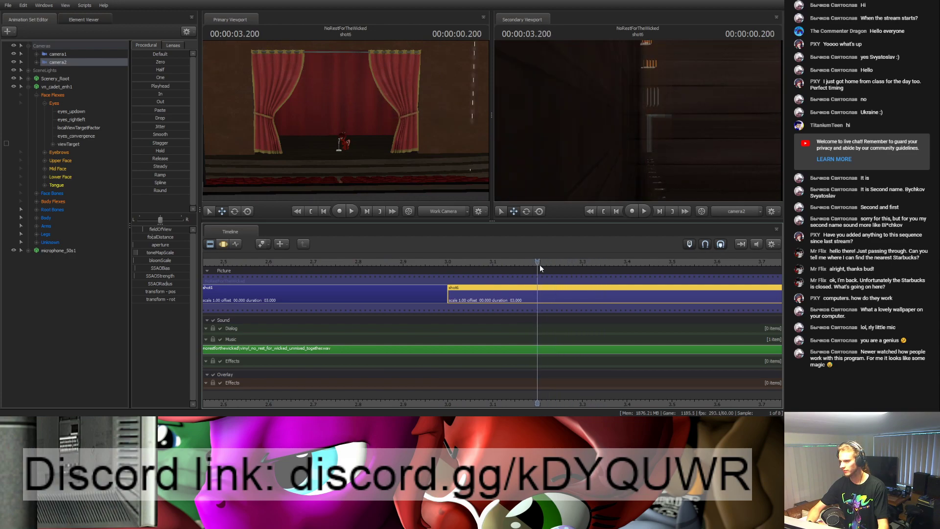
{"action": "scroll", "coordinate": [541, 265], "scroll_direction": "up", "scroll_amount": 2}
{"action": "mouse_move", "coordinate": [538, 264]}
{"action": "left_mouse_down"}
{"action": "mouse_move", "coordinate": [563, 267]}
{"action": "mouse_move", "coordinate": [546, 267]}
{"action": "left_mouse_up"}
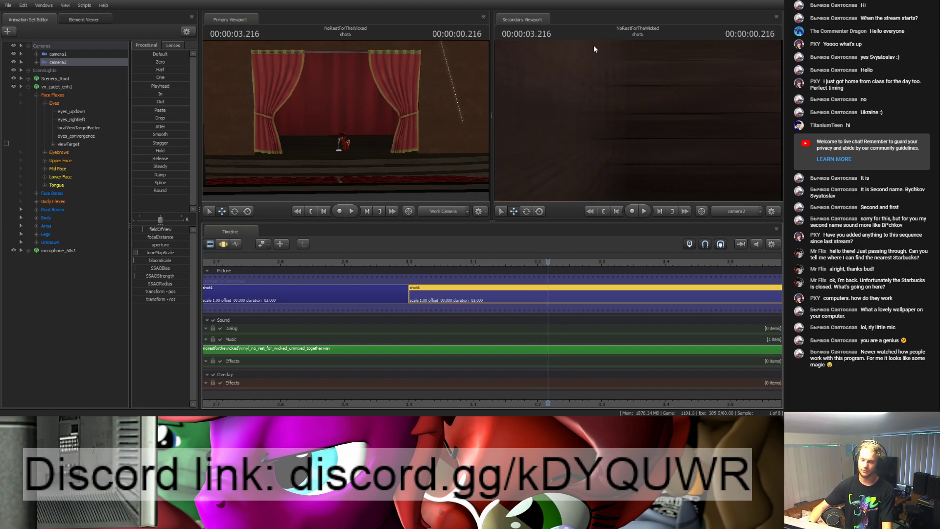
{"action": "left_click_drag", "start_coordinate": [412, 294], "coordinate": [462, 295]}
{"action": "key", "text": "ctrl+z"}
{"action": "scroll", "coordinate": [469, 336], "scroll_direction": "down", "scroll_amount": 5}
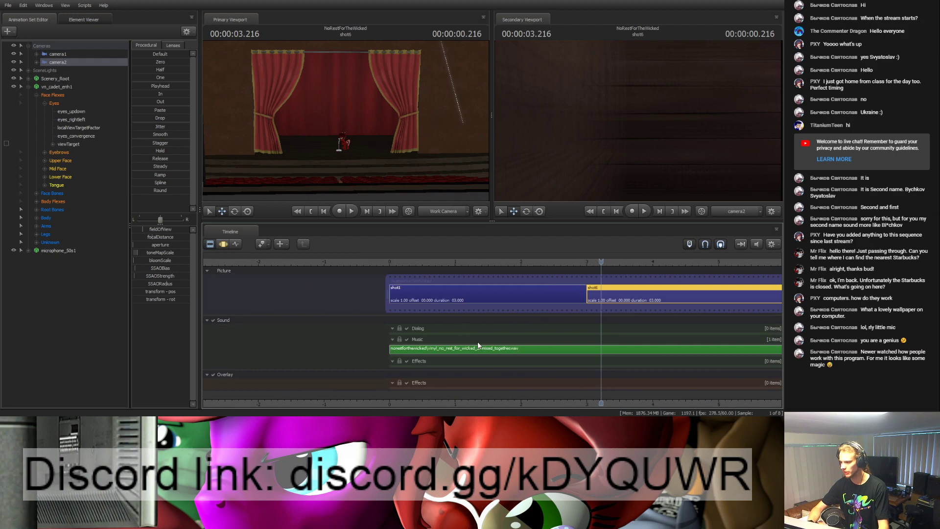
{"action": "scroll", "coordinate": [490, 347], "scroll_direction": "up", "scroll_amount": 3}
{"action": "scroll", "coordinate": [424, 319], "scroll_direction": "up", "scroll_amount": 5}
{"action": "left_click_drag", "start_coordinate": [391, 294], "coordinate": [641, 267]}
Step: Play shot6 from the adjusted cut, and return the playhead to 00:00:03.183 in shot1
{"action": "key", "text": "space"}
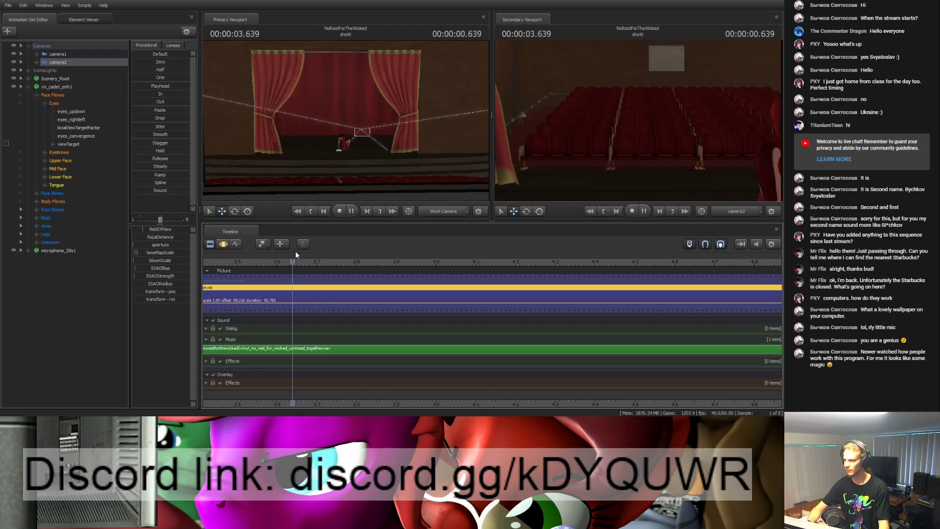
{"action": "key", "text": "space"}
{"action": "scroll", "coordinate": [527, 324], "scroll_direction": "down", "scroll_amount": 3}
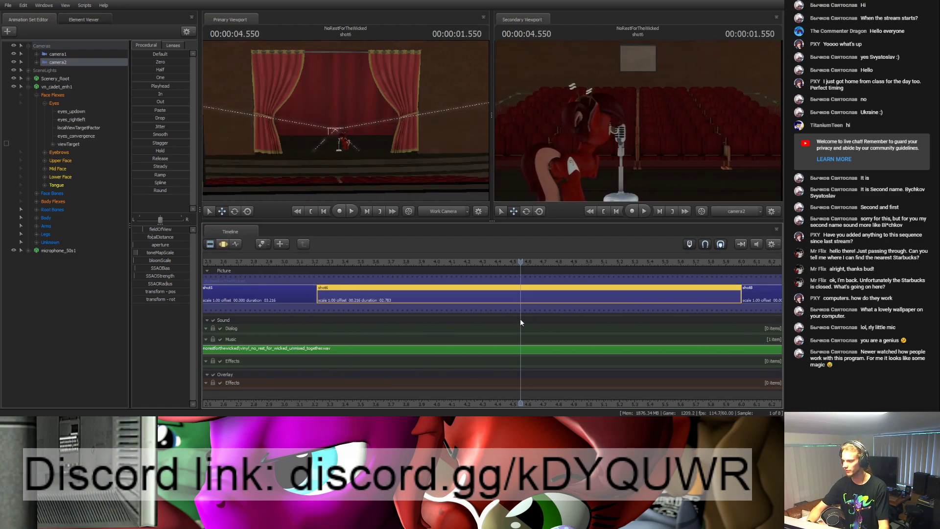
{"action": "left_click", "coordinate": [312, 262]}
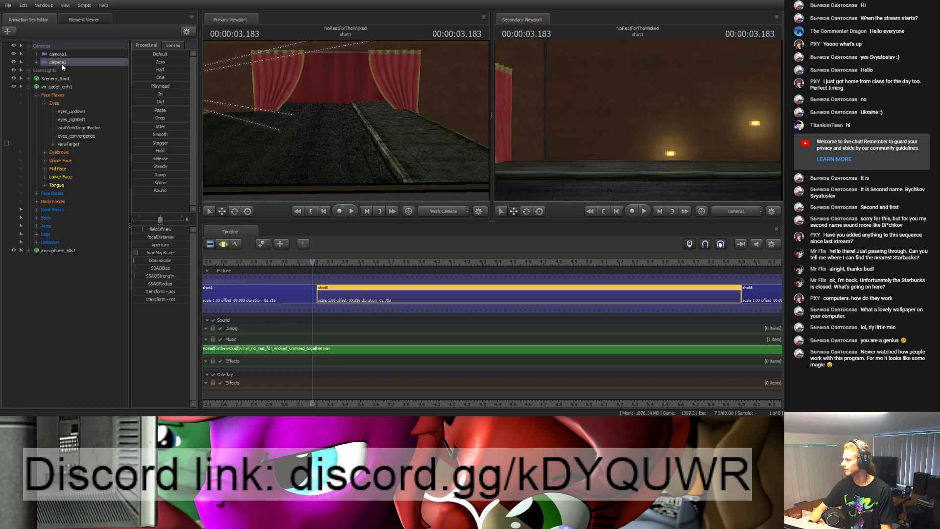
Step: Examine shot1's scene, animationSets, bookmarkSets and camera attributes in the Element Viewer
{"action": "left_click", "coordinate": [298, 300]}
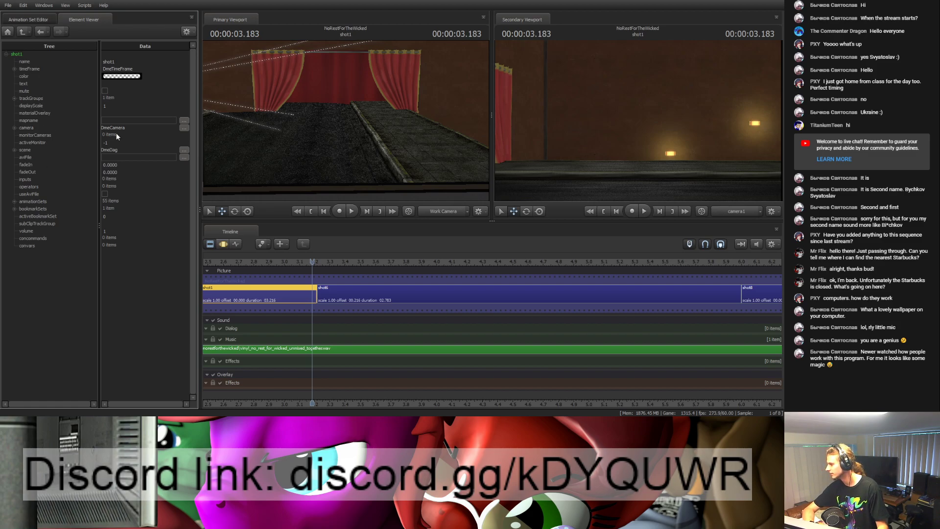
{"action": "left_click", "coordinate": [14, 150]}
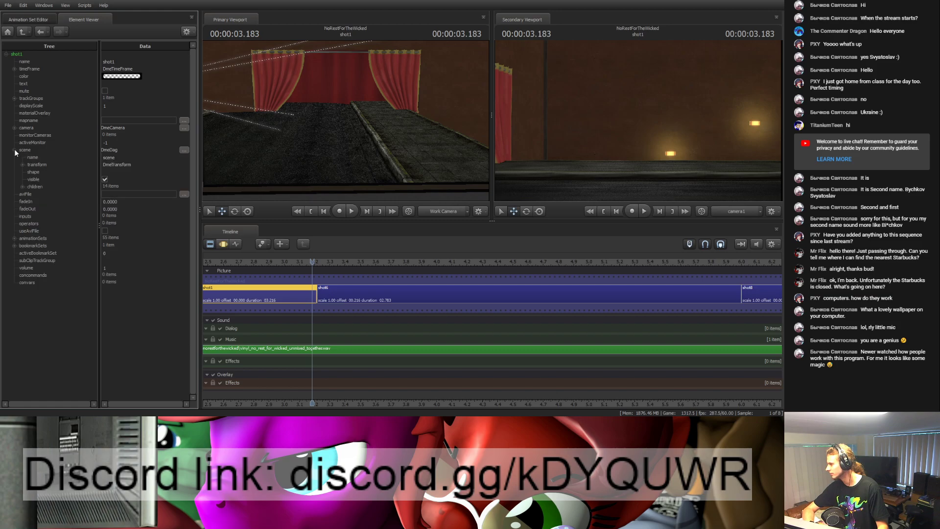
{"action": "left_click", "coordinate": [14, 150]}
{"action": "left_click", "coordinate": [15, 202]}
{"action": "left_click", "coordinate": [13, 202]}
{"action": "left_click", "coordinate": [14, 213]}
{"action": "left_click", "coordinate": [14, 208]}
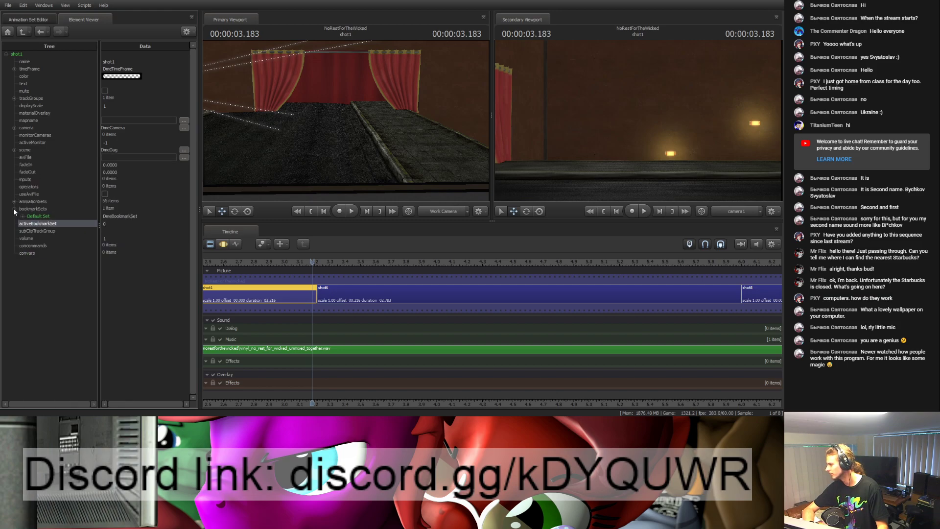
{"action": "left_click", "coordinate": [14, 209]}
{"action": "left_click", "coordinate": [14, 128]}
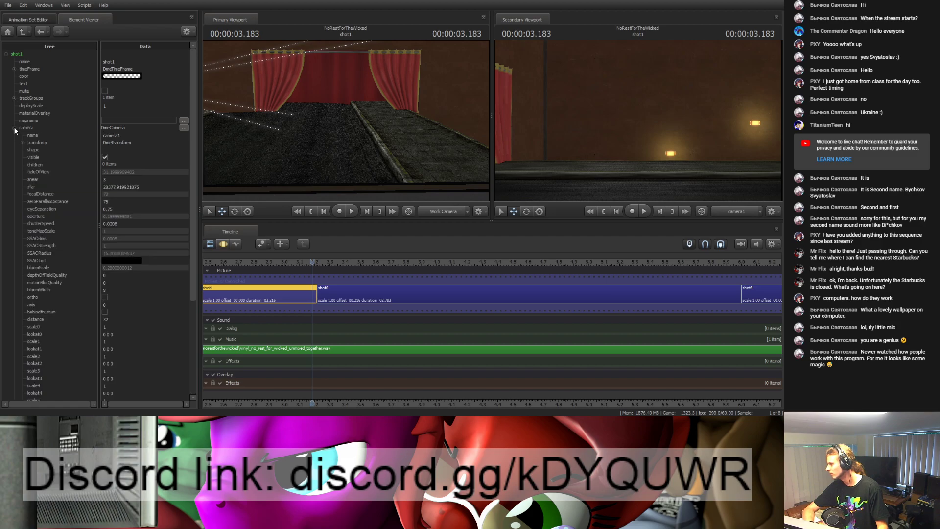
{"action": "scroll", "coordinate": [58, 150], "scroll_direction": "down", "scroll_amount": 5}
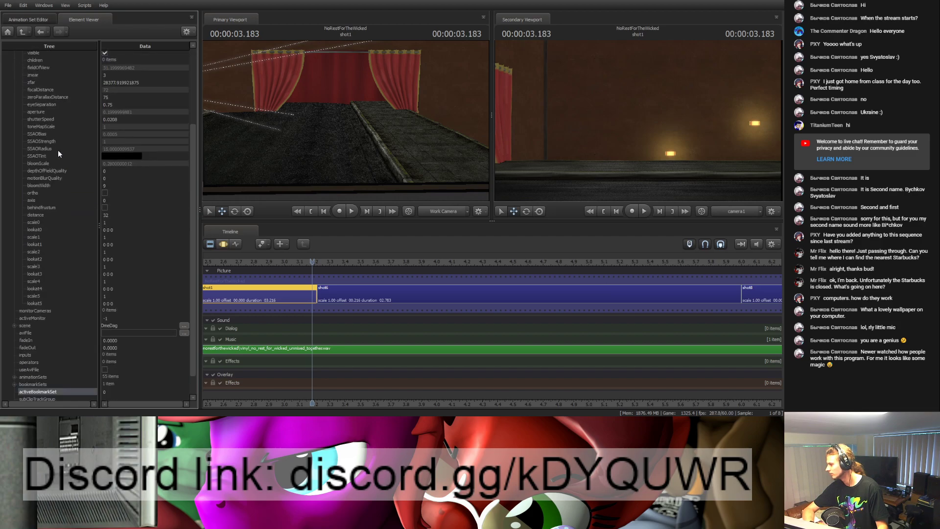
{"action": "scroll", "coordinate": [58, 150], "scroll_direction": "up", "scroll_amount": 5}
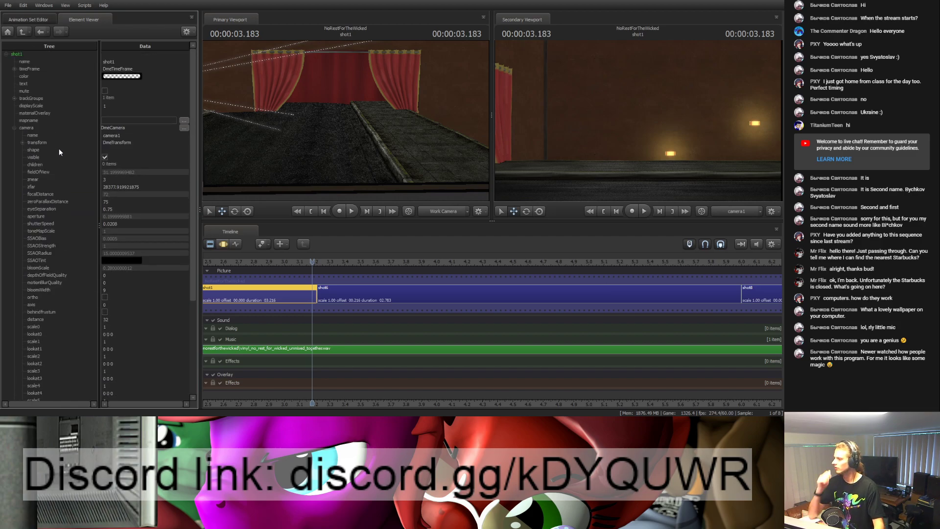
{"action": "left_click", "coordinate": [12, 126]}
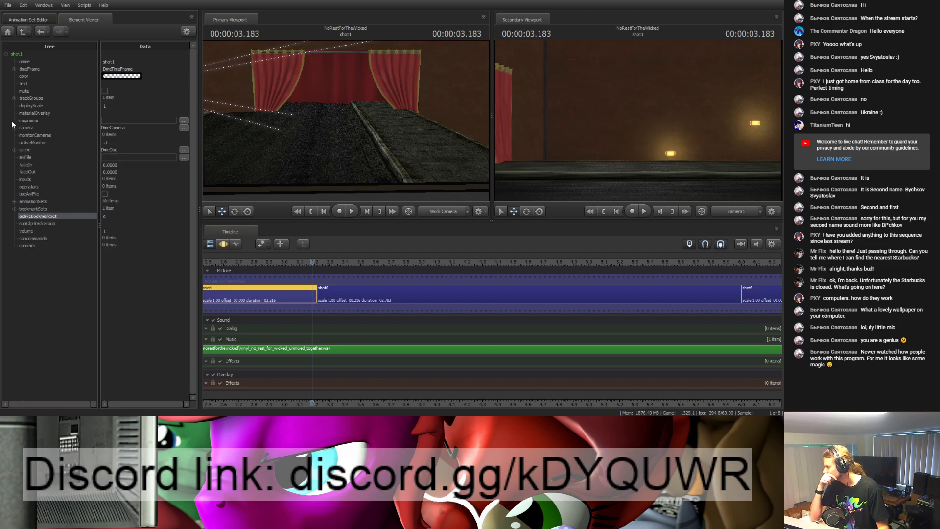
Step: Set shot1's mapname to black_void.bsp and check the street at 00:00:02.300
{"action": "left_click", "coordinate": [28, 120]}
{"action": "left_click", "coordinate": [139, 120]}
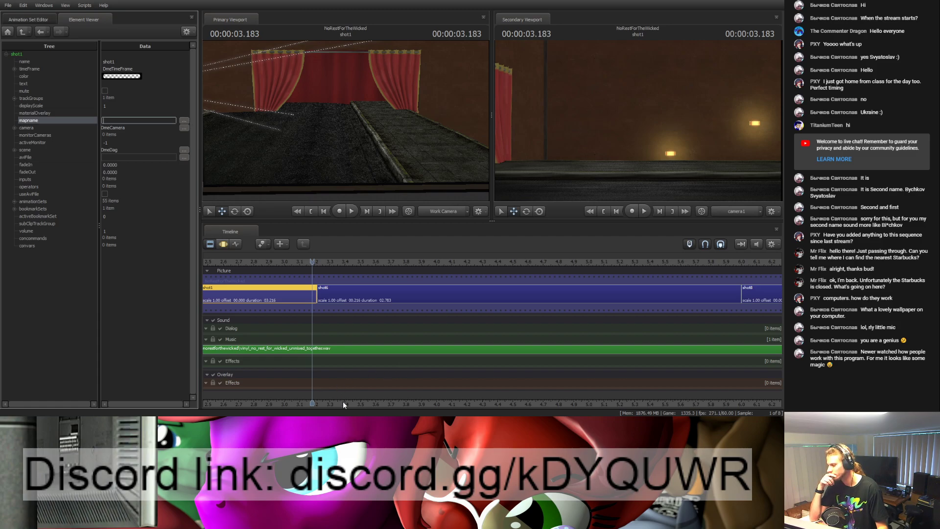
{"action": "scroll", "coordinate": [473, 338], "scroll_direction": "down", "scroll_amount": 4}
{"action": "scroll", "coordinate": [473, 336], "scroll_direction": "up", "scroll_amount": 4}
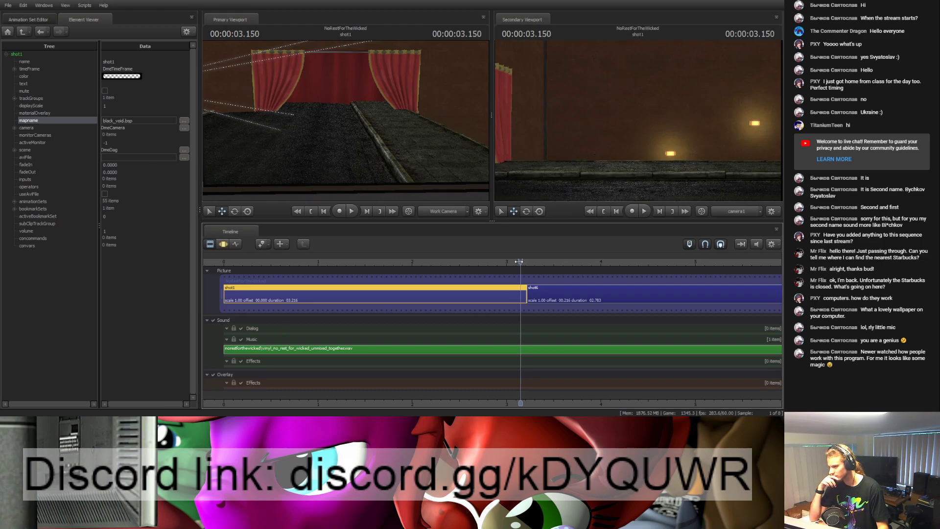
{"action": "left_click", "coordinate": [441, 262]}
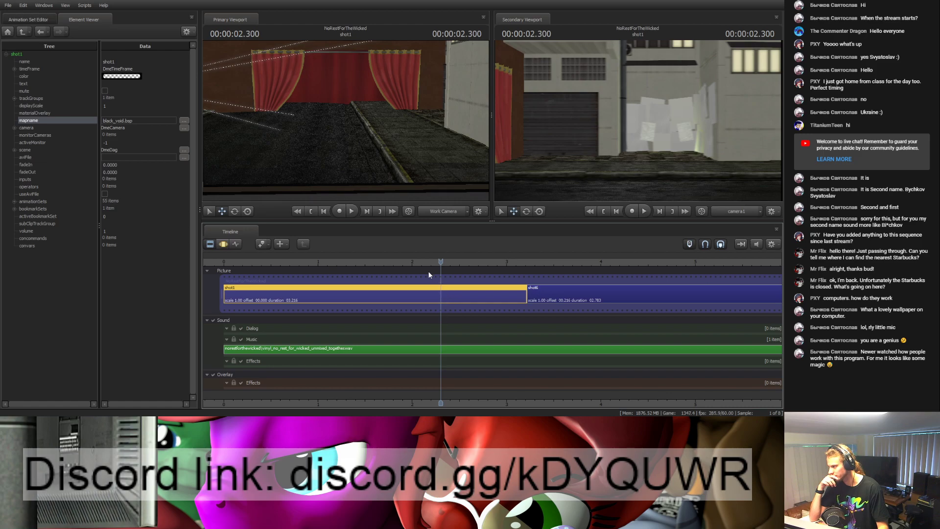
Step: Reselect shot1, return to its animation sets, and scrub across the cut into shot6 to 00:00:05.533
{"action": "left_click", "coordinate": [542, 296]}
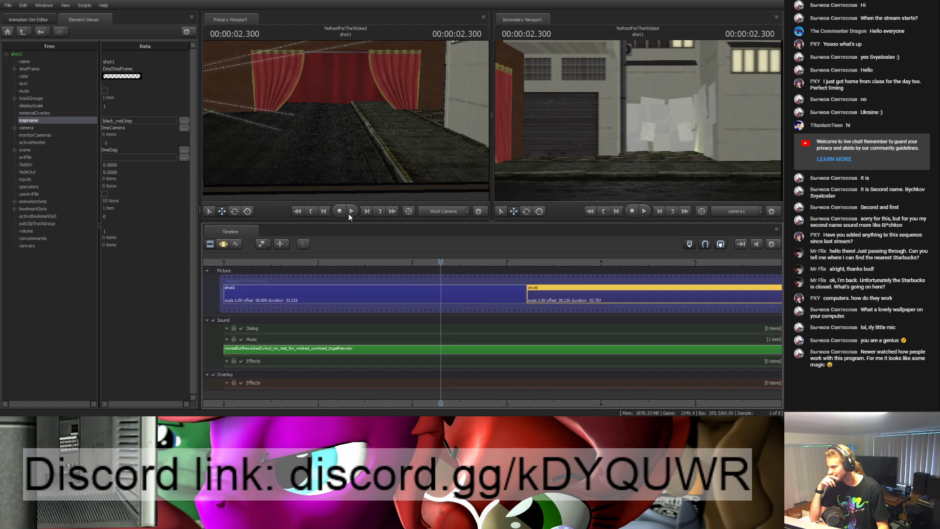
{"action": "left_click", "coordinate": [373, 295]}
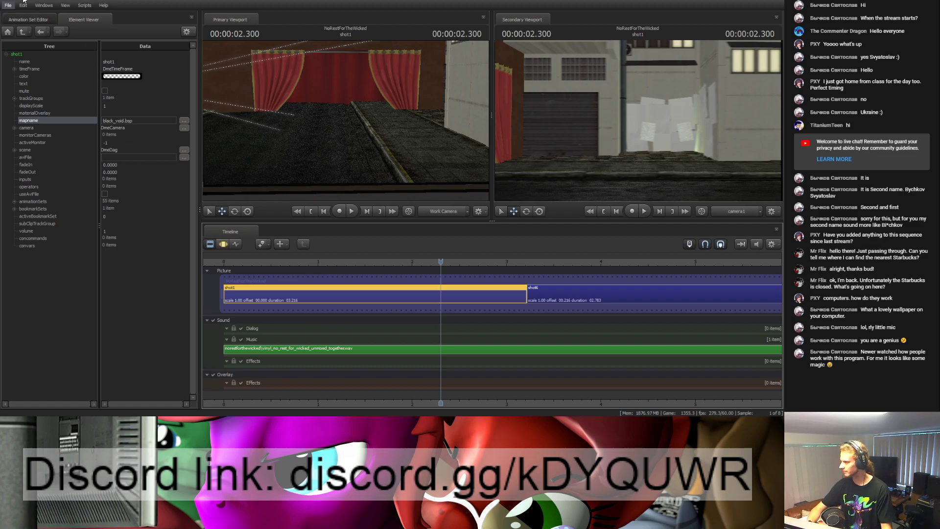
{"action": "left_click", "coordinate": [20, 19]}
{"action": "left_click_drag", "start_coordinate": [440, 262], "coordinate": [512, 269]}
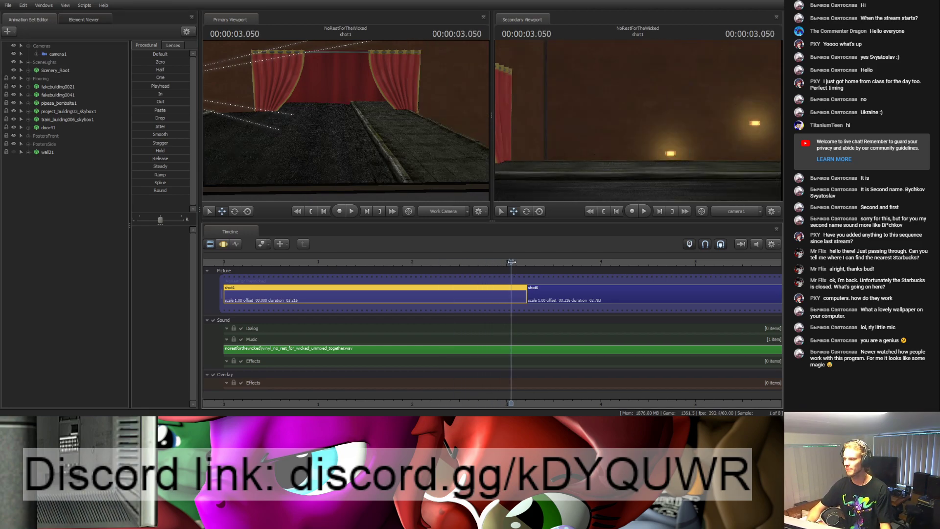
{"action": "left_click_drag", "start_coordinate": [517, 267], "coordinate": [708, 286]}
{"action": "middle_click_drag", "start_coordinate": [710, 389], "coordinate": [539, 360]}
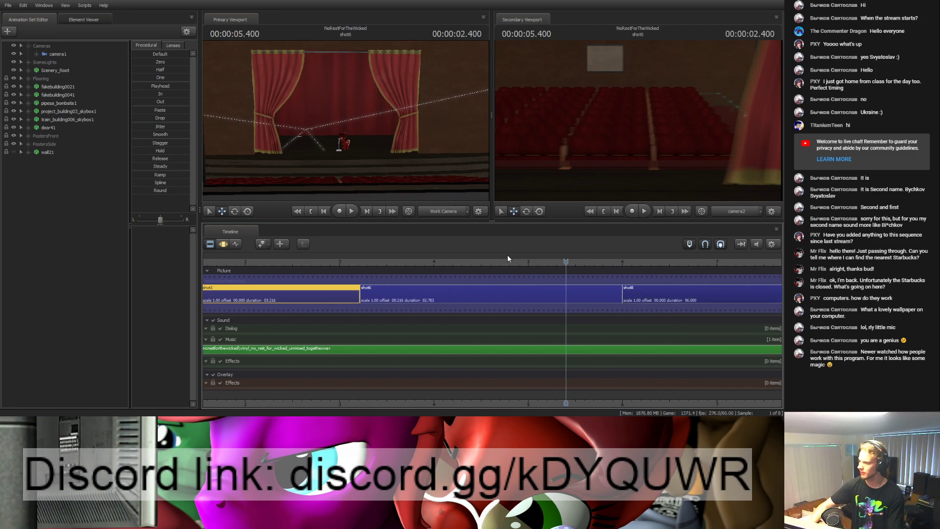
{"action": "left_click_drag", "start_coordinate": [567, 262], "coordinate": [579, 263]}
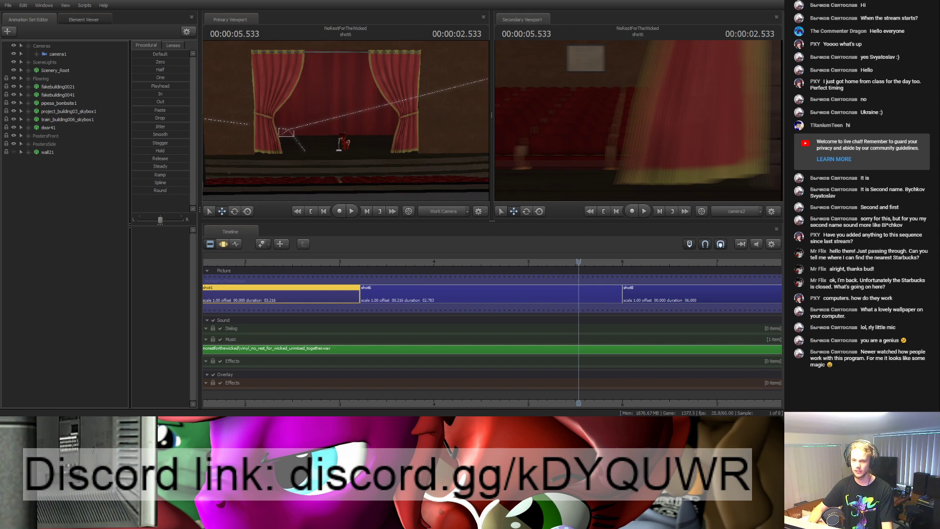
Step: Move the cut between shot6 and shot8 earlier, to 00:00:05.766 on the timeline
{"action": "left_click_drag", "start_coordinate": [579, 262], "coordinate": [601, 261]}
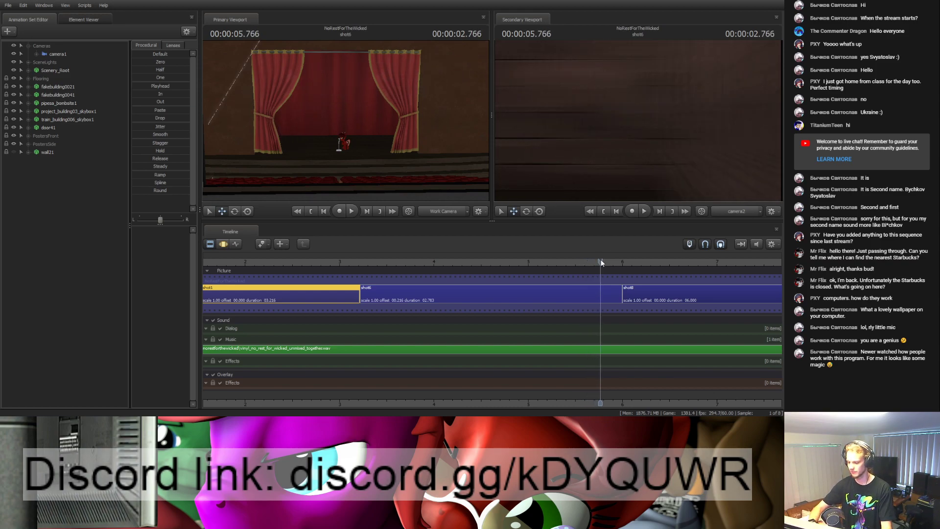
{"action": "key", "text": "Right"}
{"action": "key", "text": "Left"}
{"action": "key", "text": "Right"}
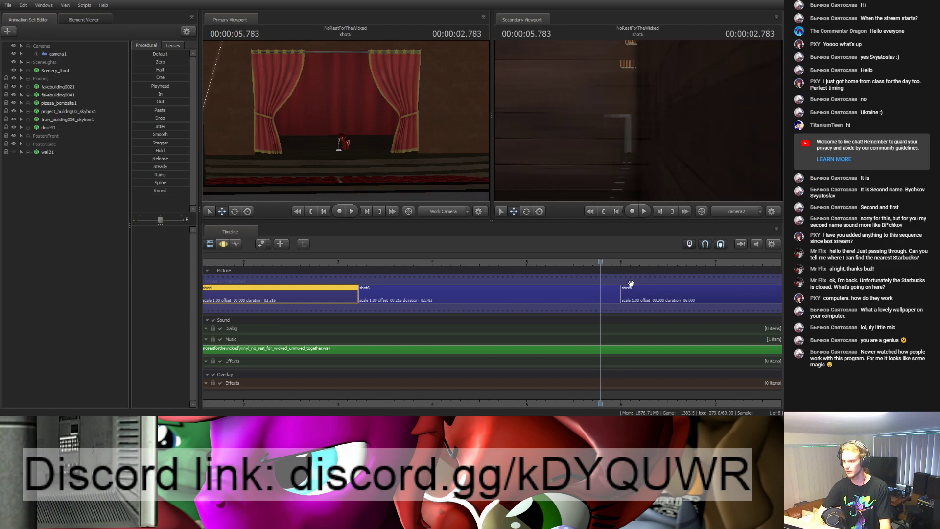
{"action": "scroll", "coordinate": [630, 281], "scroll_direction": "up", "scroll_amount": 3}
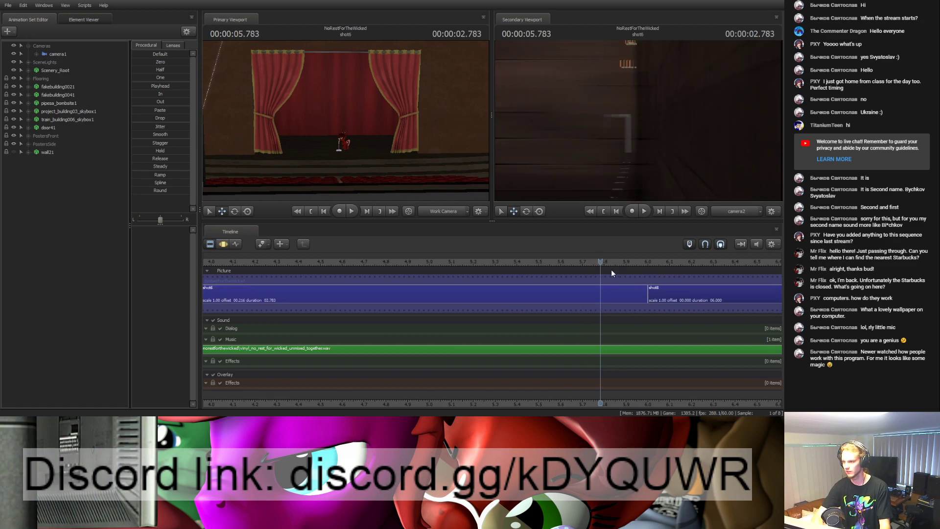
{"action": "key", "text": "Left"}
{"action": "left_click_drag", "start_coordinate": [652, 291], "coordinate": [601, 288]}
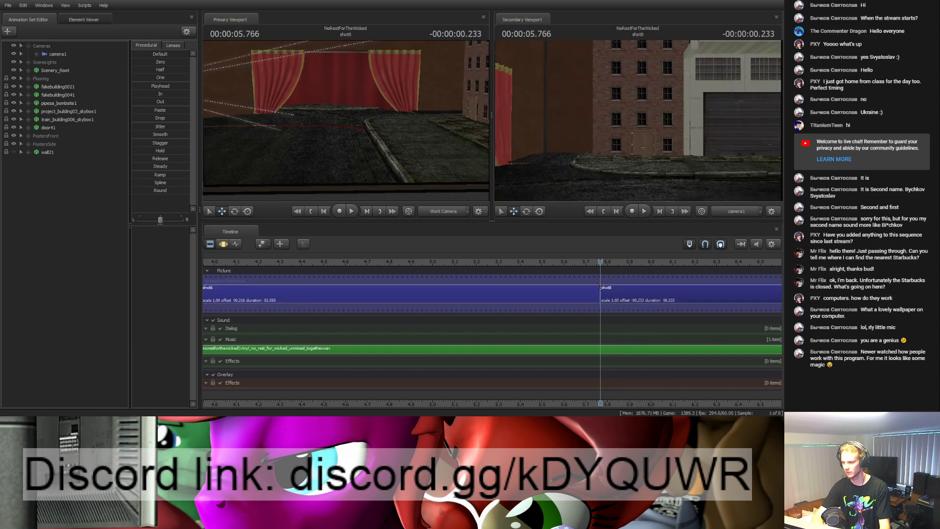
Step: Play from the adjusted cut into shot8, and return the playhead to 00:00:02.916 in shot1
{"action": "key", "text": "space"}
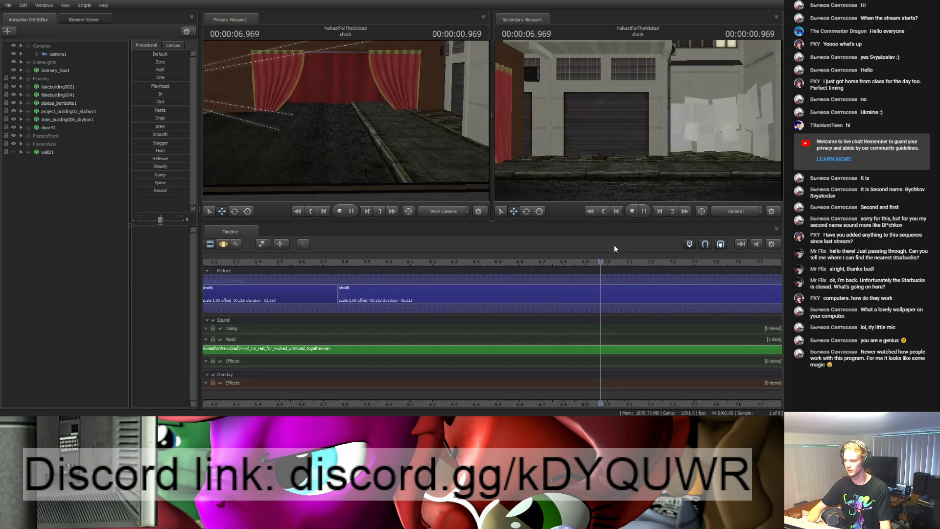
{"action": "key", "text": "space"}
{"action": "scroll", "coordinate": [503, 284], "scroll_direction": "down", "scroll_amount": 6}
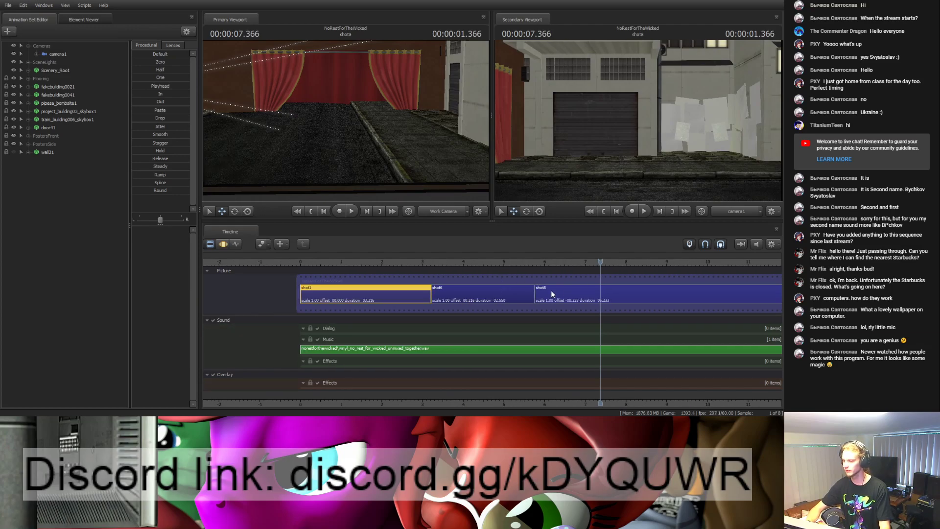
{"action": "mouse_move", "coordinate": [408, 263]}
{"action": "left_mouse_down"}
{"action": "mouse_move", "coordinate": [543, 264]}
{"action": "mouse_move", "coordinate": [297, 262]}
{"action": "mouse_move", "coordinate": [419, 264]}
{"action": "left_mouse_up"}
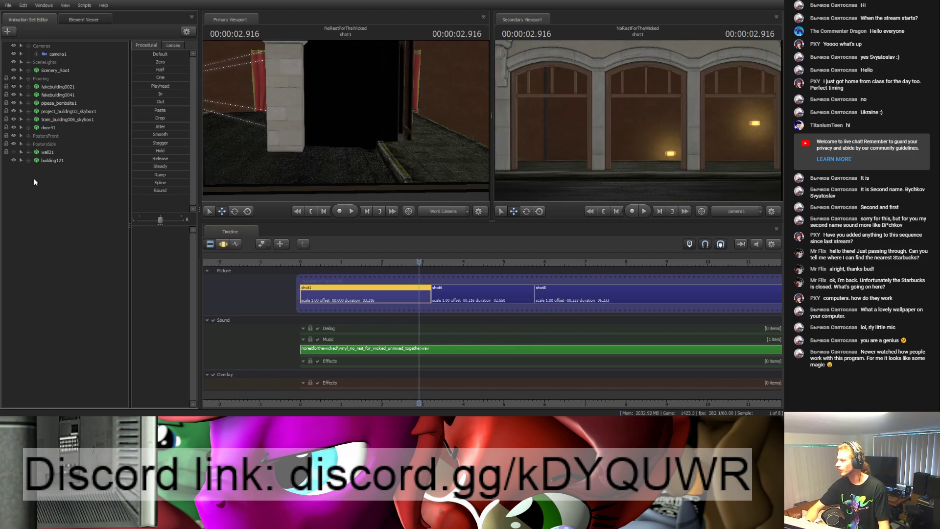
Step: Select building121 in shot1 and rotate it roughly a quarter turn so it stands across the street
{"action": "left_click", "coordinate": [59, 161]}
{"action": "left_click_drag", "start_coordinate": [333, 165], "coordinate": [387, 247]}
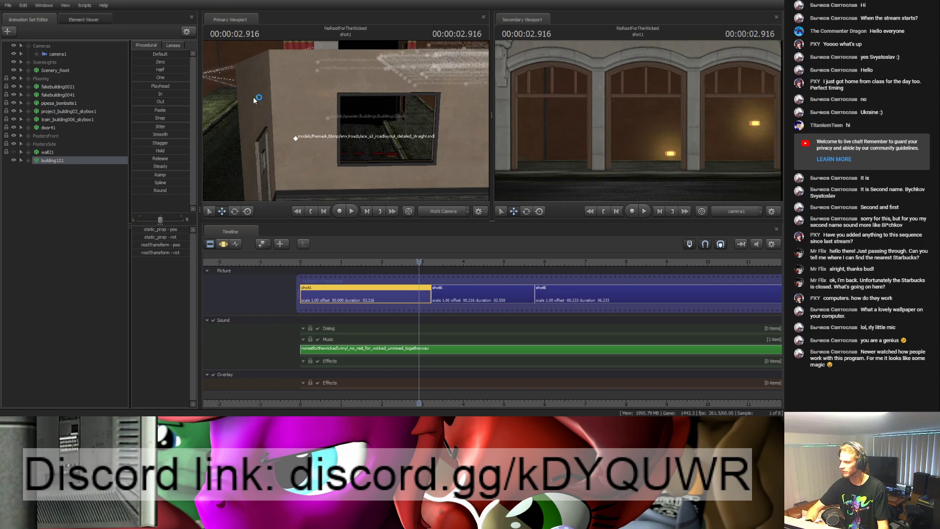
{"action": "left_click", "coordinate": [46, 237]}
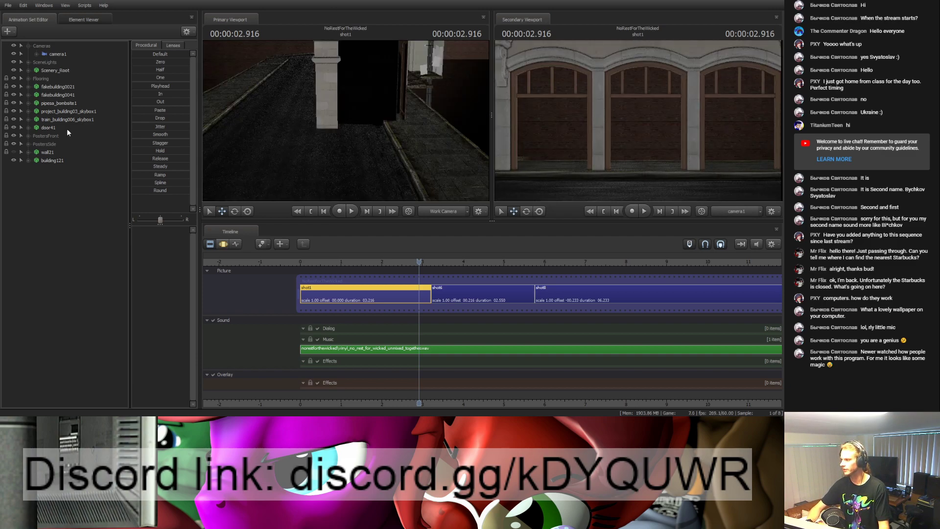
{"action": "left_click", "coordinate": [56, 161]}
{"action": "left_click_drag", "start_coordinate": [356, 147], "coordinate": [401, 146]}
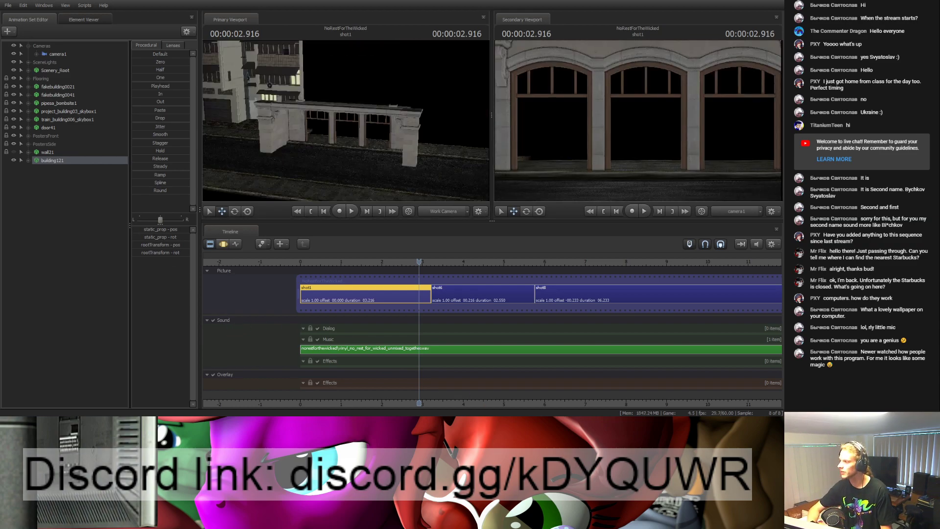
{"action": "left_click_drag", "start_coordinate": [384, 83], "coordinate": [406, 64]}
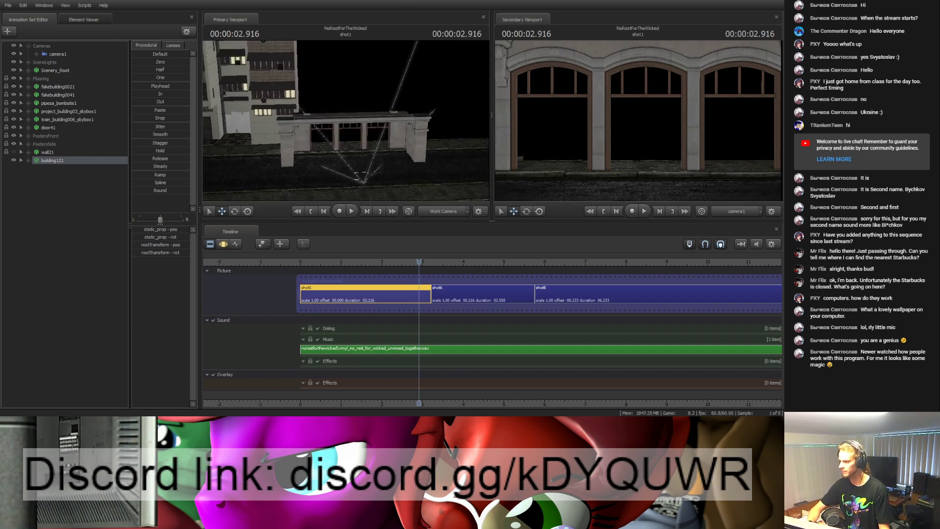
{"action": "left_click", "coordinate": [210, 244]}
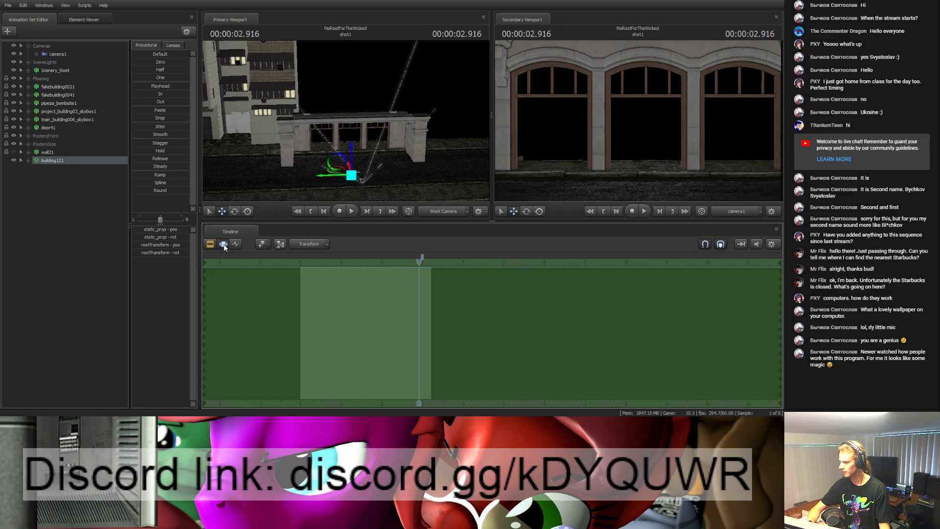
{"action": "left_click_drag", "start_coordinate": [418, 191], "coordinate": [346, 119]}
{"action": "key", "text": "e"}
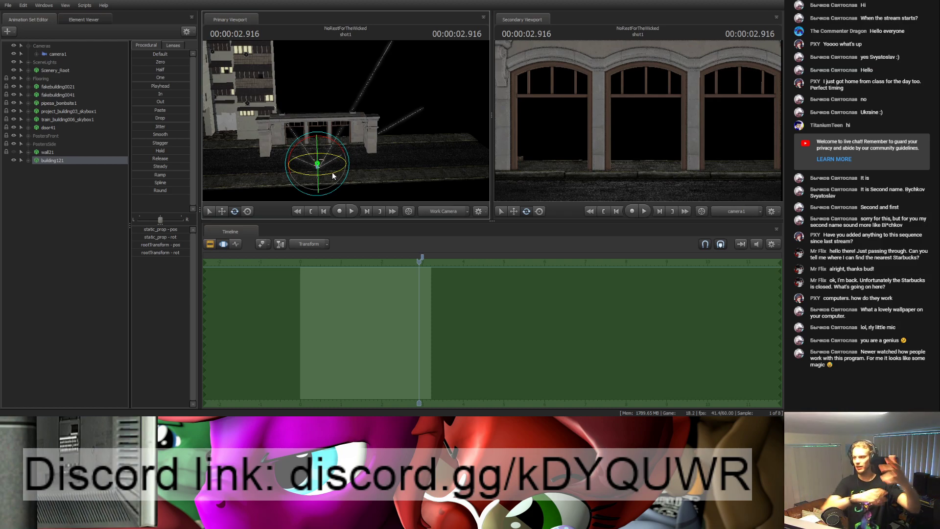
{"action": "left_click_drag", "start_coordinate": [332, 172], "coordinate": [269, 140]}
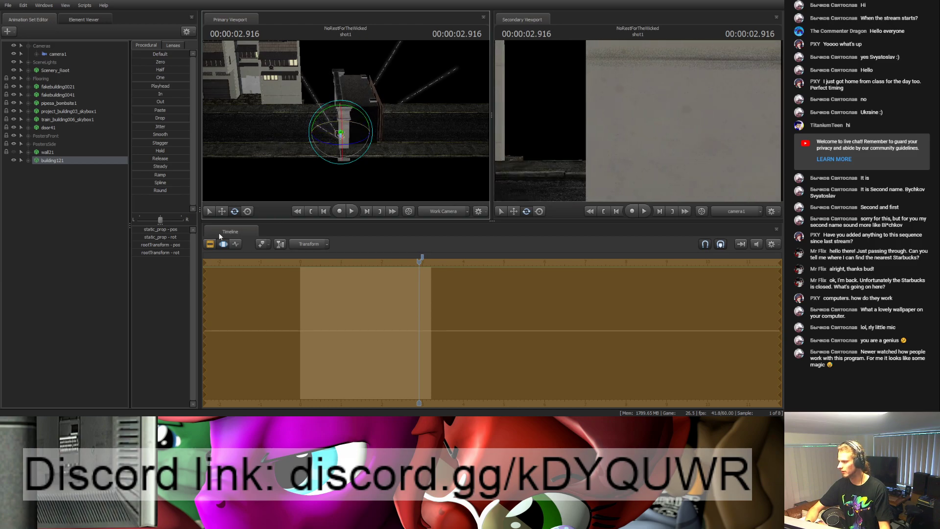
Step: Set the Rotation Z of building121's rootTransform to 90 in the Graph Editor
{"action": "left_click", "coordinate": [232, 245]}
{"action": "left_click_drag", "start_coordinate": [322, 161], "coordinate": [333, 153]}
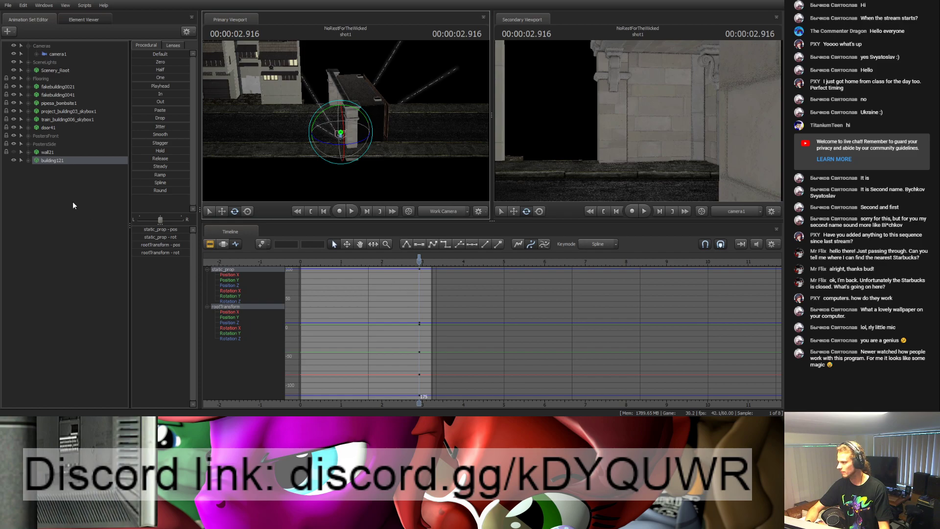
{"action": "left_click", "coordinate": [29, 160]}
{"action": "left_click", "coordinate": [37, 168]}
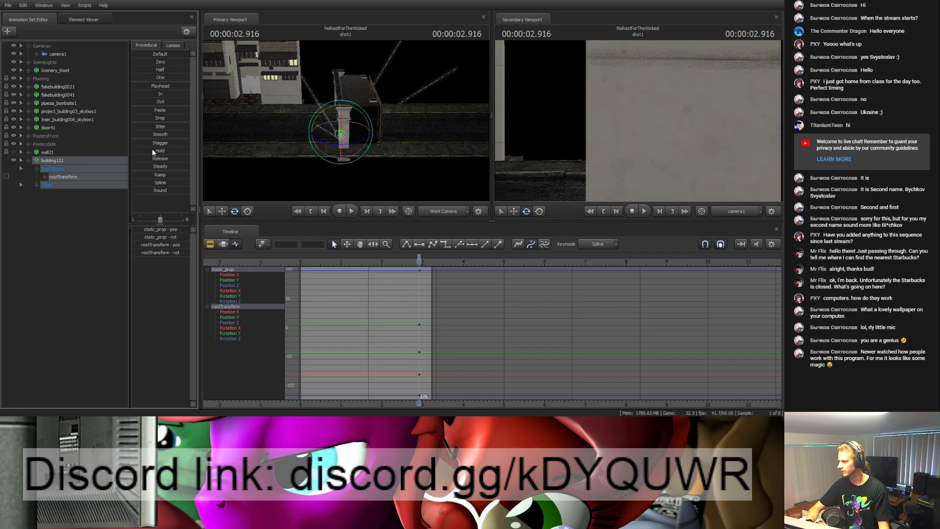
{"action": "left_click", "coordinate": [64, 177]}
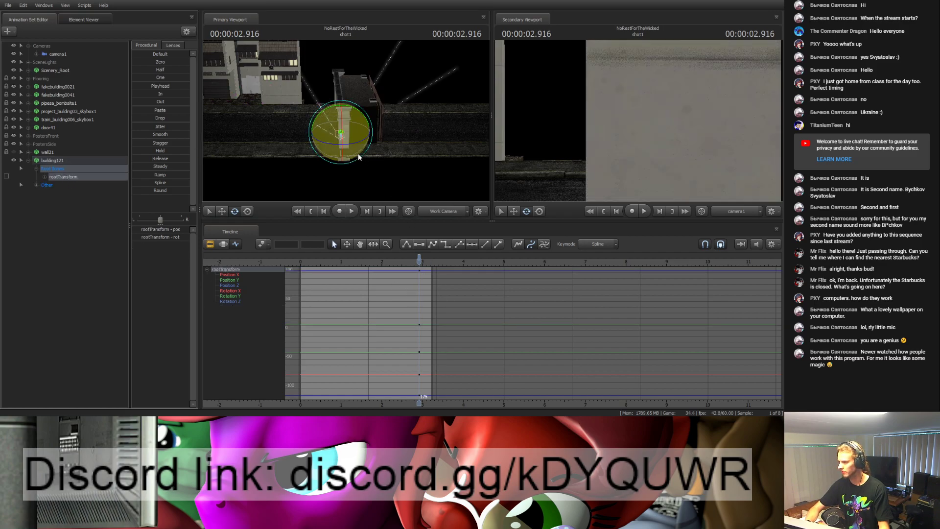
{"action": "left_click_drag", "start_coordinate": [358, 146], "coordinate": [359, 161]}
{"action": "double_click", "coordinate": [308, 244]}
{"action": "type", "text": "90"}
{"action": "key", "text": "Return"}
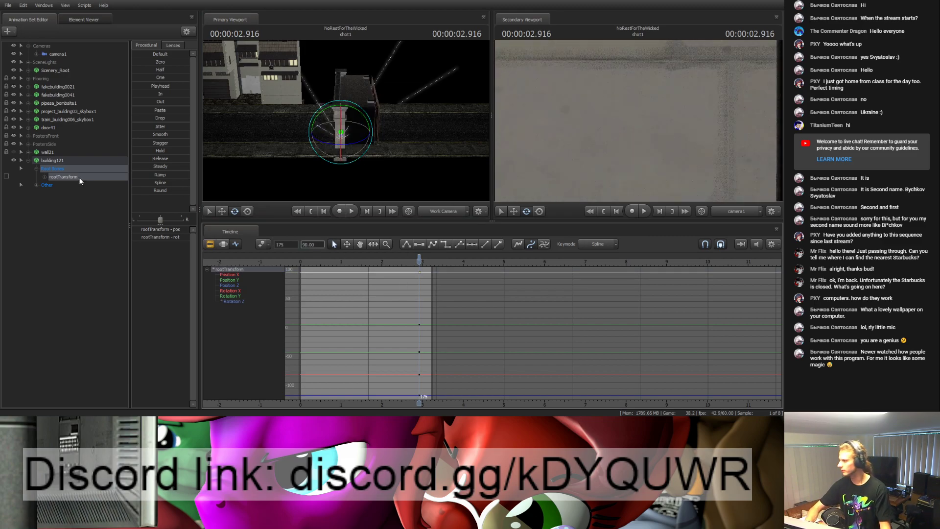
Step: Switch to the Motion Editor and shift the whole building121 along the road
{"action": "left_click", "coordinate": [75, 161]}
{"action": "left_click", "coordinate": [224, 244]}
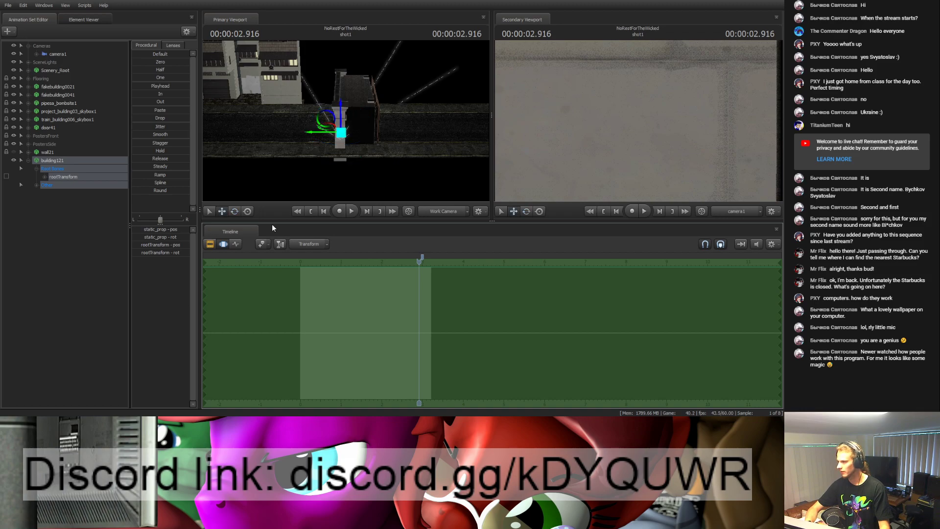
{"action": "left_click_drag", "start_coordinate": [342, 107], "coordinate": [341, 127]}
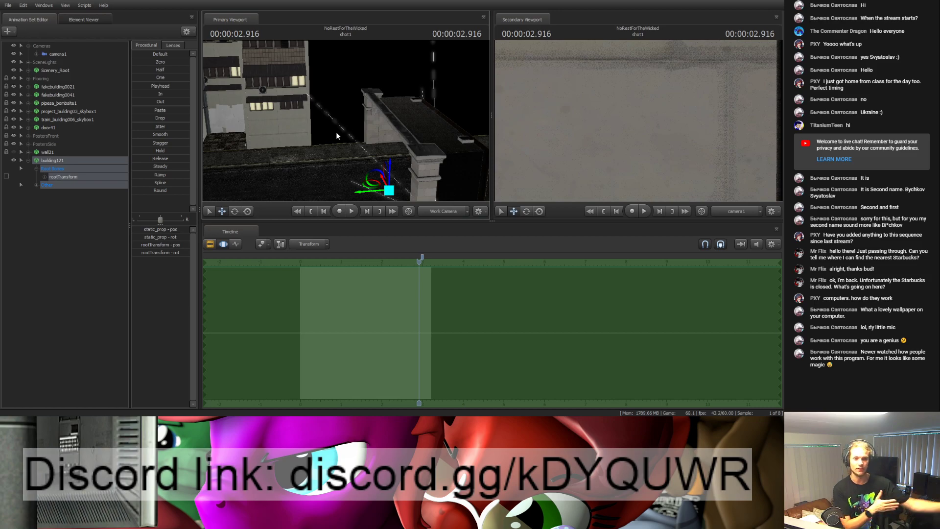
{"action": "mouse_move", "coordinate": [336, 132]}
{"action": "left_mouse_down"}
{"action": "mouse_move", "coordinate": [331, 159]}
{"action": "mouse_move", "coordinate": [346, 120]}
{"action": "left_mouse_up"}
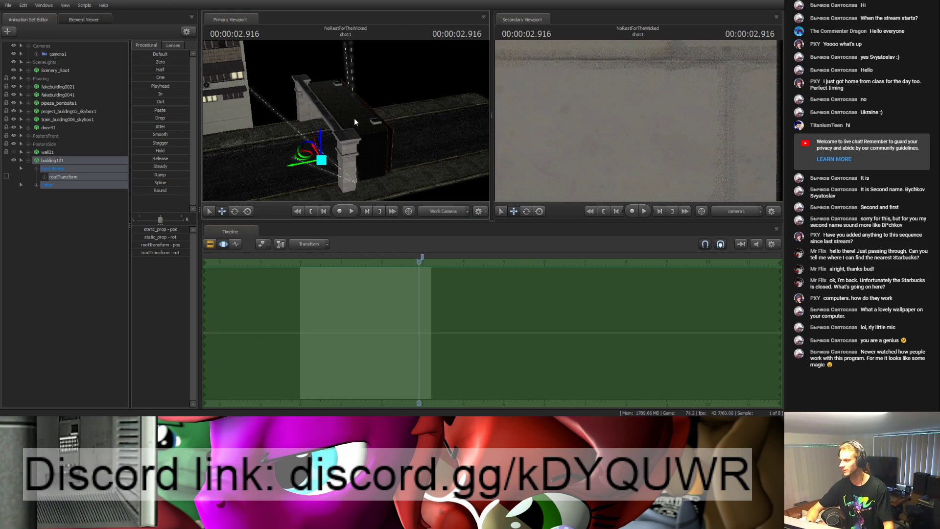
{"action": "left_click_drag", "start_coordinate": [304, 164], "coordinate": [344, 124]}
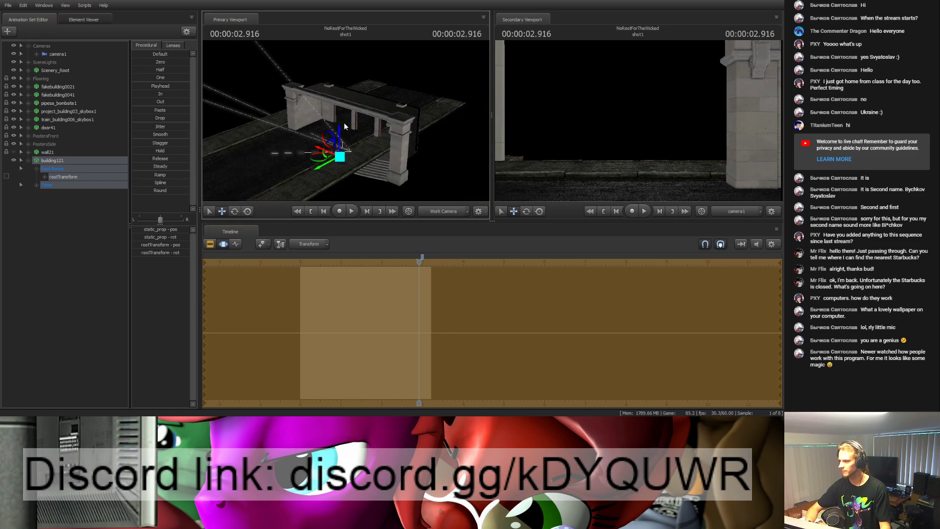
Step: Lock building121's rootTransform to Scenery_Root's rootTransform and apply the Playhead preset to it
{"action": "left_click", "coordinate": [29, 70]}
{"action": "left_click_drag", "start_coordinate": [56, 87], "coordinate": [63, 200]}
{"action": "left_click", "coordinate": [152, 85]}
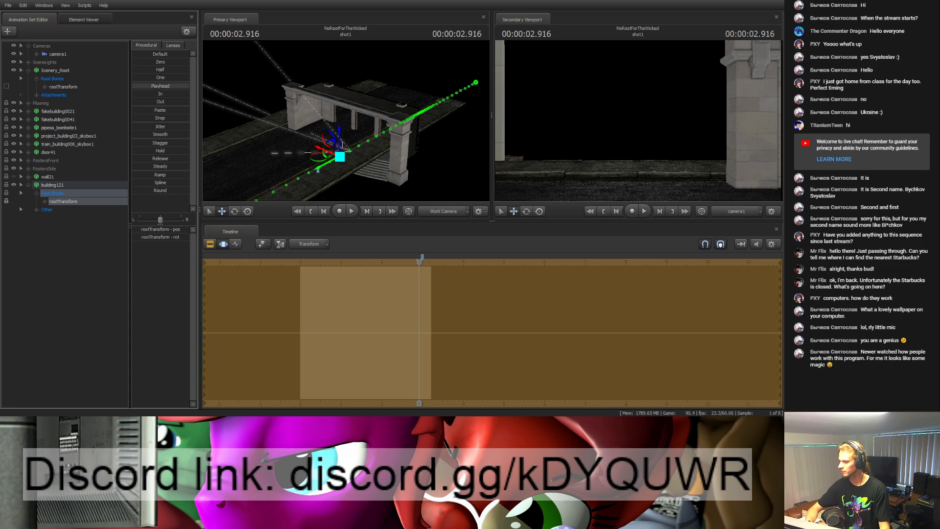
Step: Reposition building121 along the road at 00:00:03.200 so its wall fills camera1's view, and scrub around that frame
{"action": "left_click_drag", "start_coordinate": [424, 111], "coordinate": [359, 131]}
{"action": "scroll", "coordinate": [436, 308], "scroll_direction": "up", "scroll_amount": 7}
{"action": "left_click_drag", "start_coordinate": [419, 263], "coordinate": [482, 277]}
{"action": "left_click_drag", "start_coordinate": [294, 135], "coordinate": [293, 165]}
{"action": "mouse_move", "coordinate": [275, 166]}
{"action": "left_mouse_down"}
{"action": "mouse_move", "coordinate": [263, 164]}
{"action": "mouse_move", "coordinate": [272, 165]}
{"action": "left_mouse_up"}
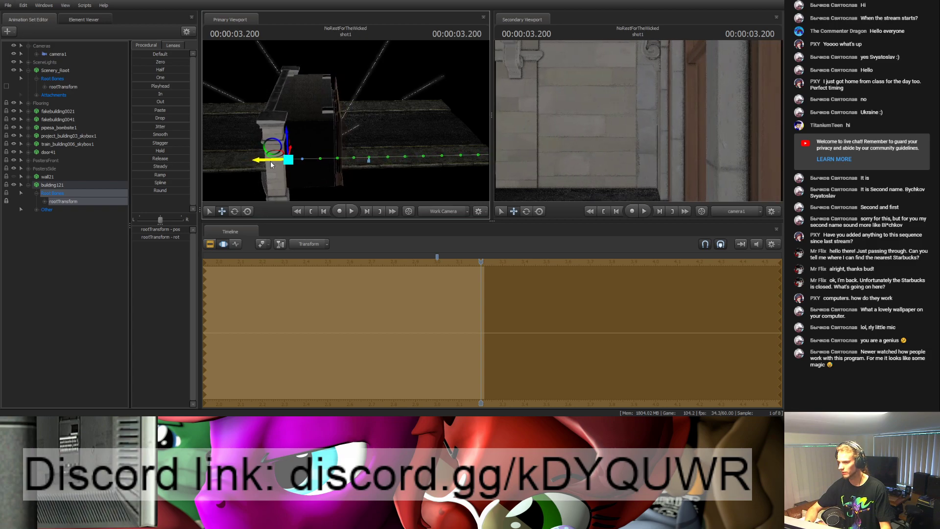
{"action": "left_click_drag", "start_coordinate": [549, 263], "coordinate": [481, 261]}
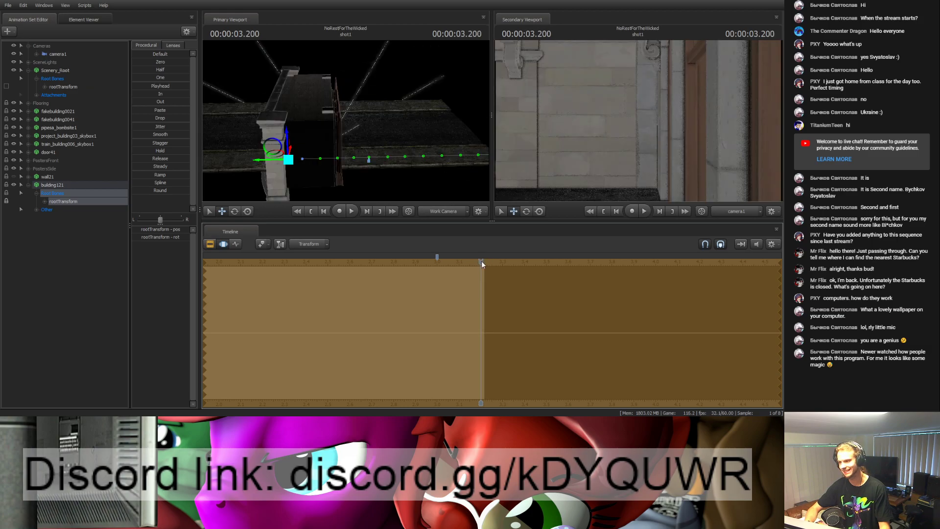
Step: Move the playhead to 2.800 s and expand the Flooring group and its Roads subgroup
{"action": "left_click_drag", "start_coordinate": [352, 185], "coordinate": [296, 156]}
{"action": "left_click_drag", "start_coordinate": [478, 260], "coordinate": [394, 258]}
{"action": "left_click_drag", "start_coordinate": [403, 152], "coordinate": [455, 151]}
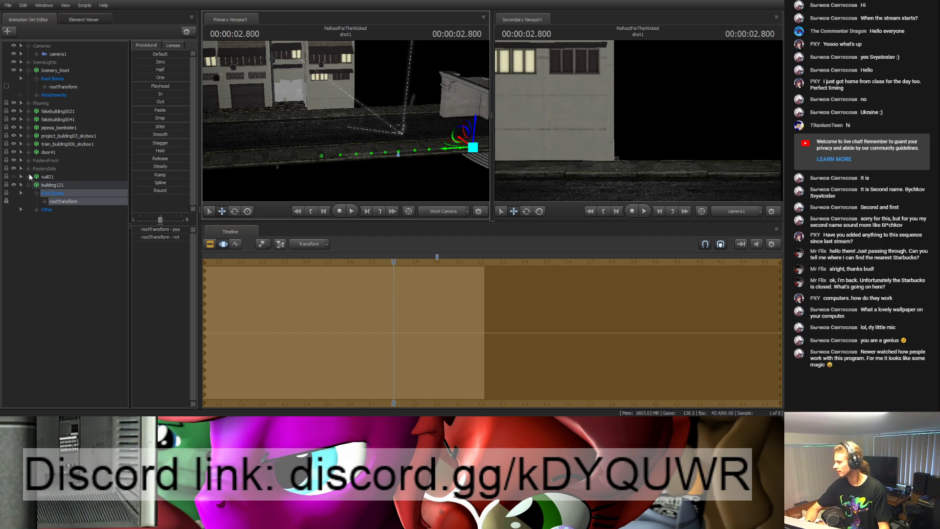
{"action": "left_click", "coordinate": [27, 103]}
{"action": "left_click", "coordinate": [36, 234]}
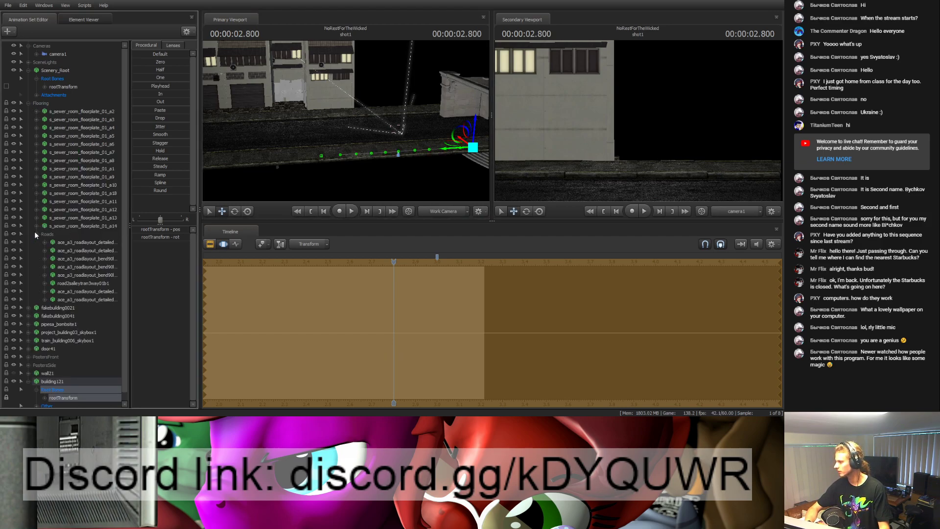
Step: Find the last ace_a3_roadlayout_detailed piece in Roads, running under the pillared building, delete it, and collapse the Roads group
{"action": "left_click", "coordinate": [71, 250]}
{"action": "left_click", "coordinate": [69, 258]}
{"action": "left_click", "coordinate": [70, 267]}
{"action": "left_click", "coordinate": [78, 275]}
{"action": "left_click_drag", "start_coordinate": [342, 126], "coordinate": [342, 126]}
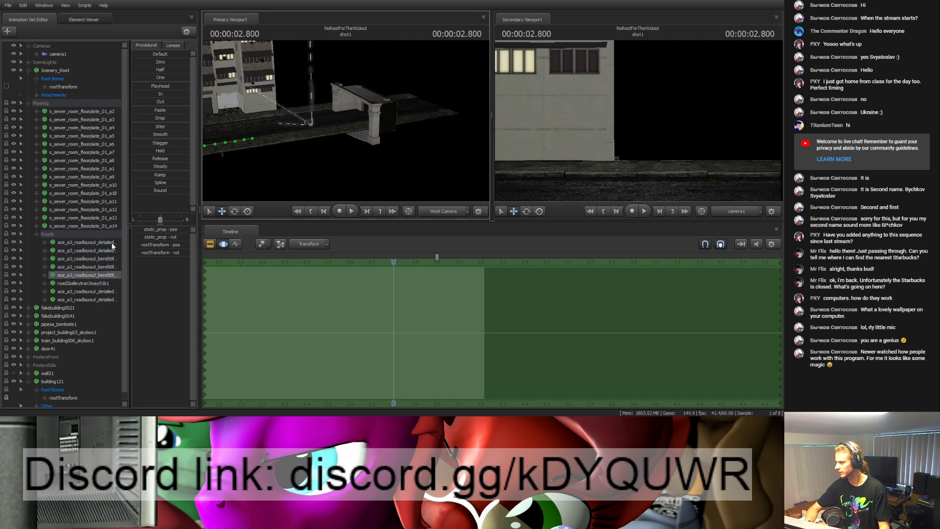
{"action": "left_click", "coordinate": [100, 250]}
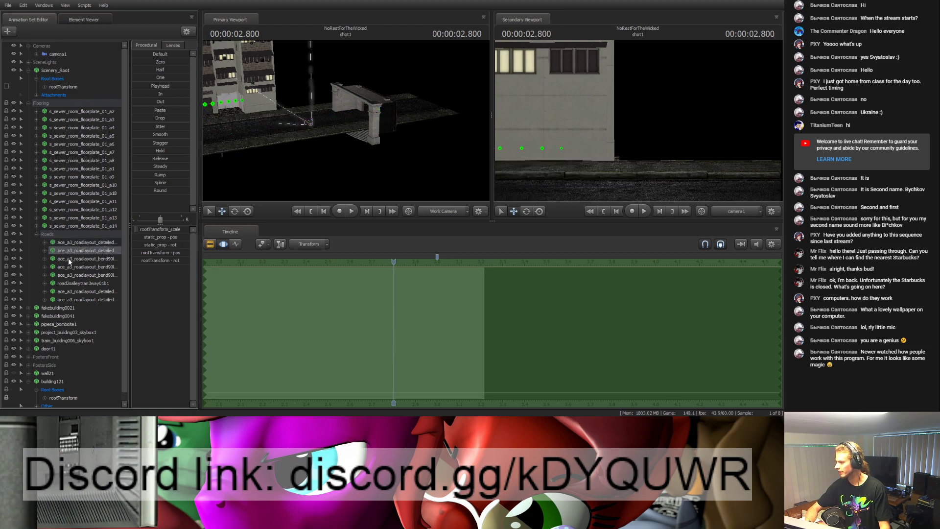
{"action": "left_click", "coordinate": [79, 291]}
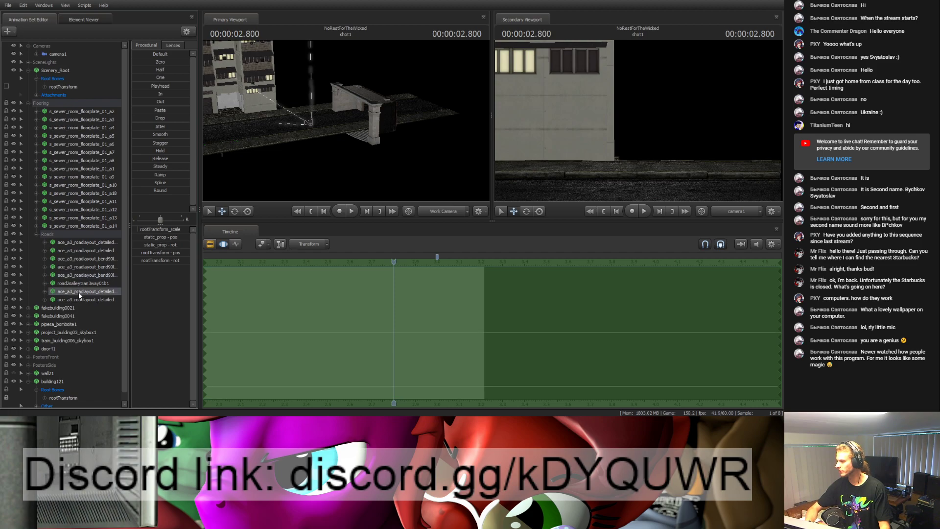
{"action": "left_click", "coordinate": [81, 299]}
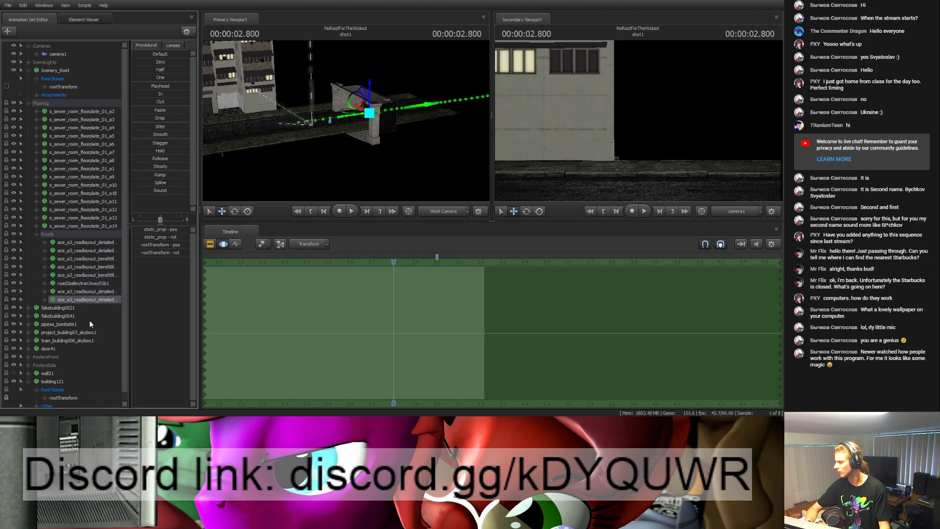
{"action": "key", "text": "Delete"}
{"action": "left_click", "coordinate": [36, 234]}
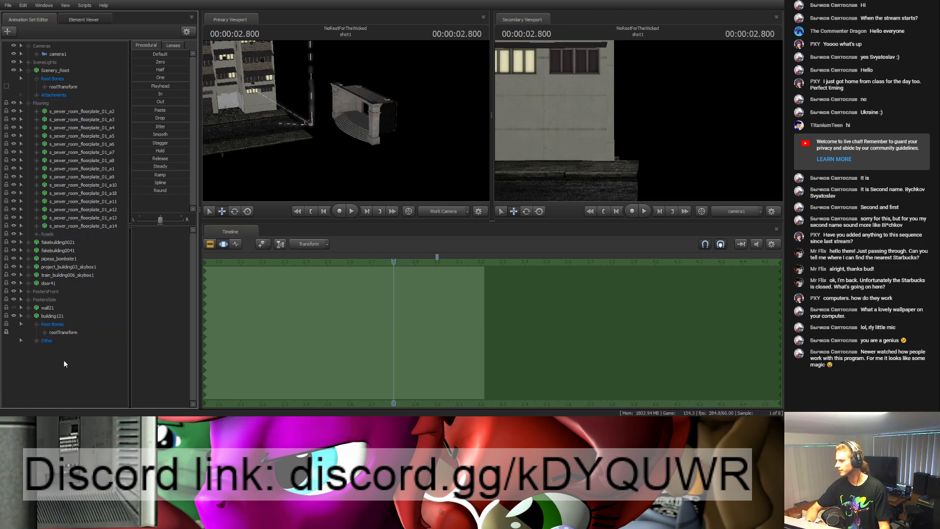
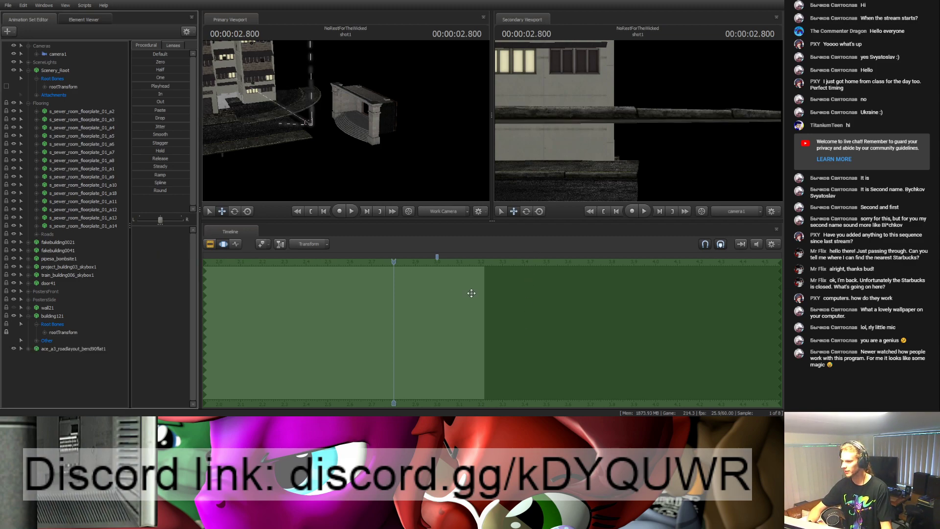
Step: Move ace_a3_roadlayout_bend90flat1 to the end of the street beside the pillared building, with the playhead at 2.883 s
{"action": "left_click", "coordinate": [77, 348]}
{"action": "key", "text": "f"}
{"action": "key", "text": "w"}
{"action": "mouse_move", "coordinate": [346, 121]}
{"action": "left_mouse_down"}
{"action": "mouse_move", "coordinate": [365, 114]}
{"action": "mouse_move", "coordinate": [375, 121]}
{"action": "mouse_move", "coordinate": [378, 136]}
{"action": "mouse_move", "coordinate": [366, 130]}
{"action": "mouse_move", "coordinate": [359, 142]}
{"action": "mouse_move", "coordinate": [424, 138]}
{"action": "mouse_move", "coordinate": [339, 139]}
{"action": "mouse_move", "coordinate": [346, 121]}
{"action": "left_mouse_up"}
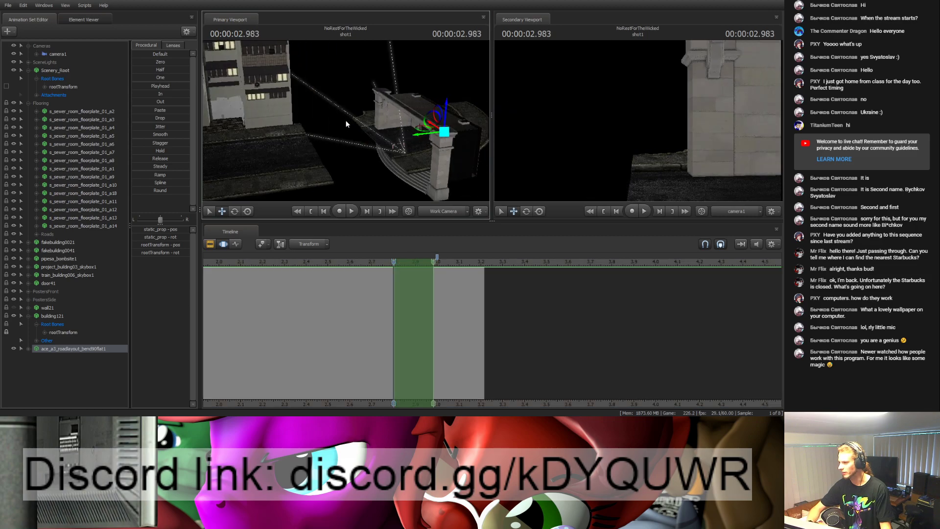
{"action": "key", "text": "Left"}
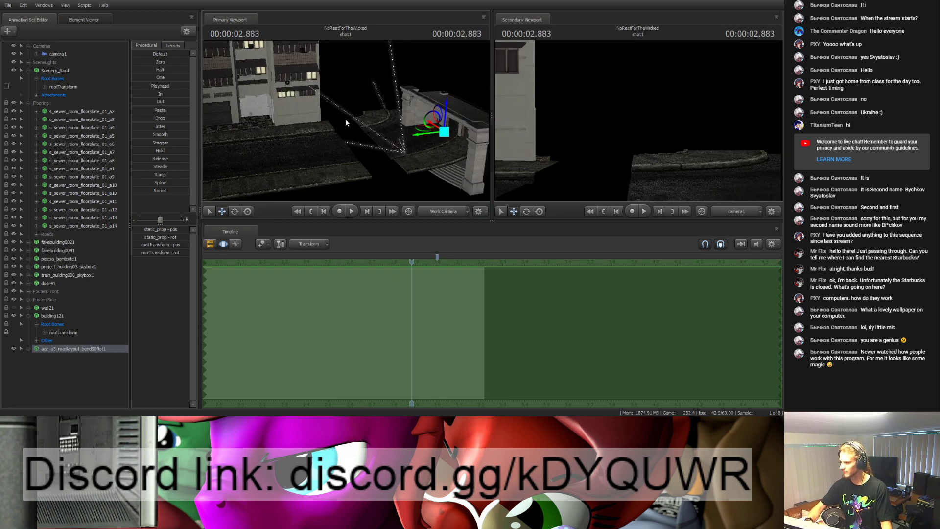
{"action": "left_click_drag", "start_coordinate": [363, 155], "coordinate": [366, 126]}
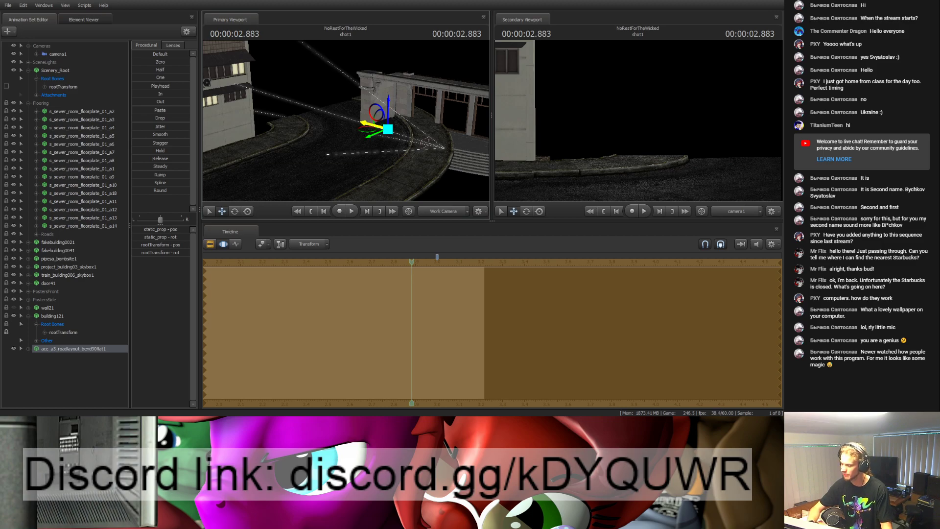
Step: Check how the road bend lines up with the street and pillared building at several times around 2.883 to 3.100 s
{"action": "key", "text": "Right"}
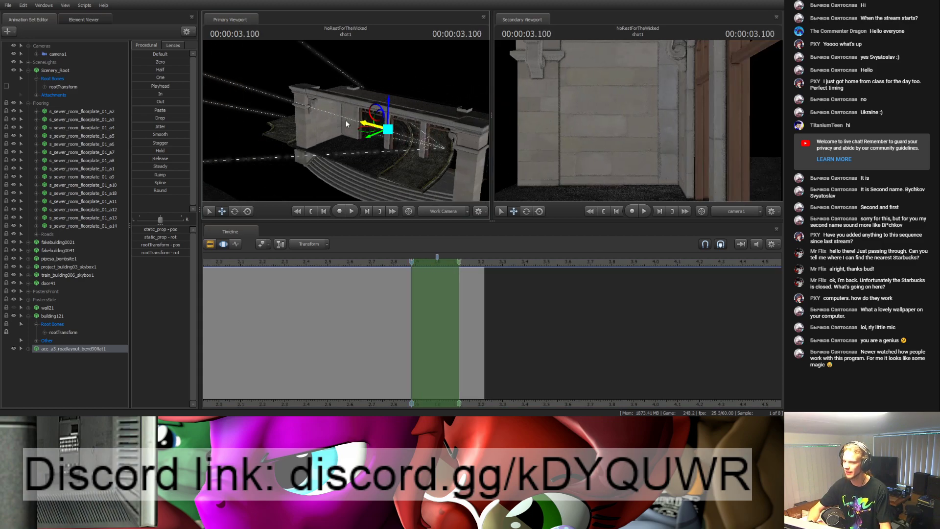
{"action": "key", "text": "Right"}
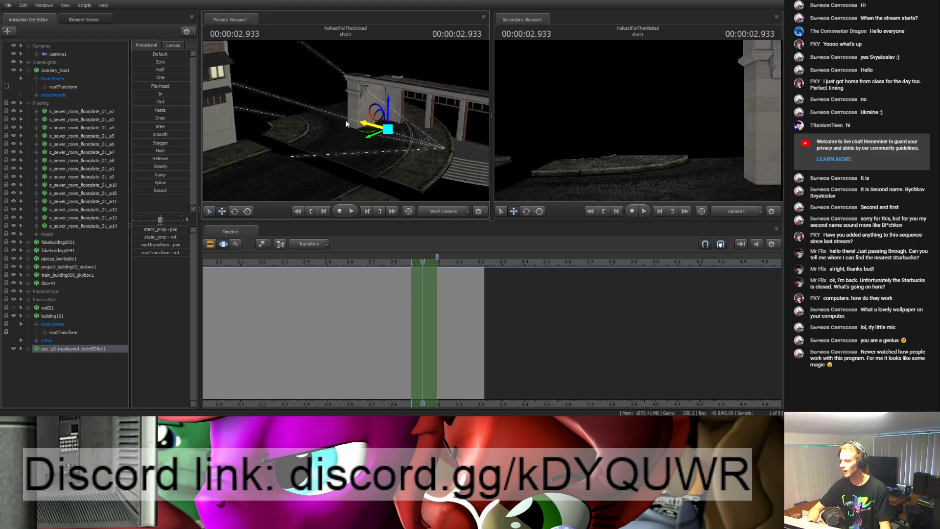
{"action": "key", "text": "Left"}
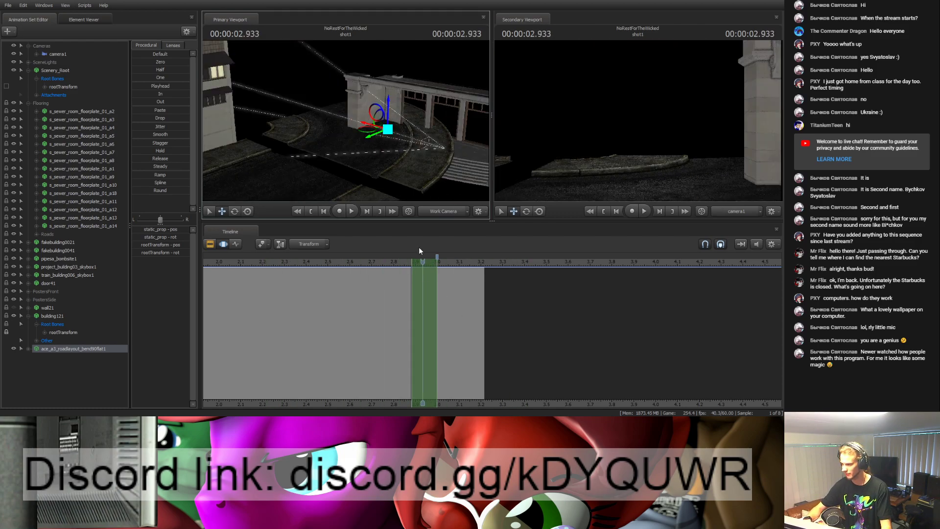
{"action": "left_click", "coordinate": [415, 143]}
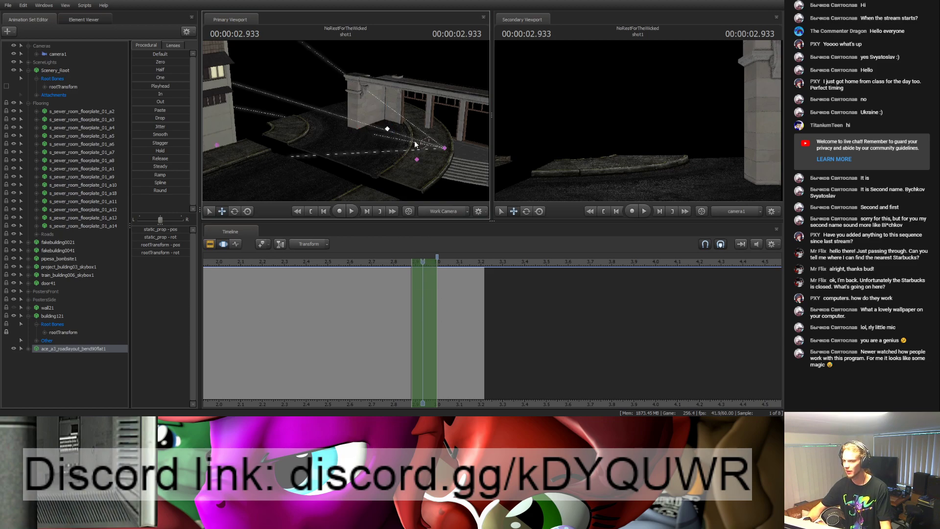
{"action": "key", "text": "ctrl+a"}
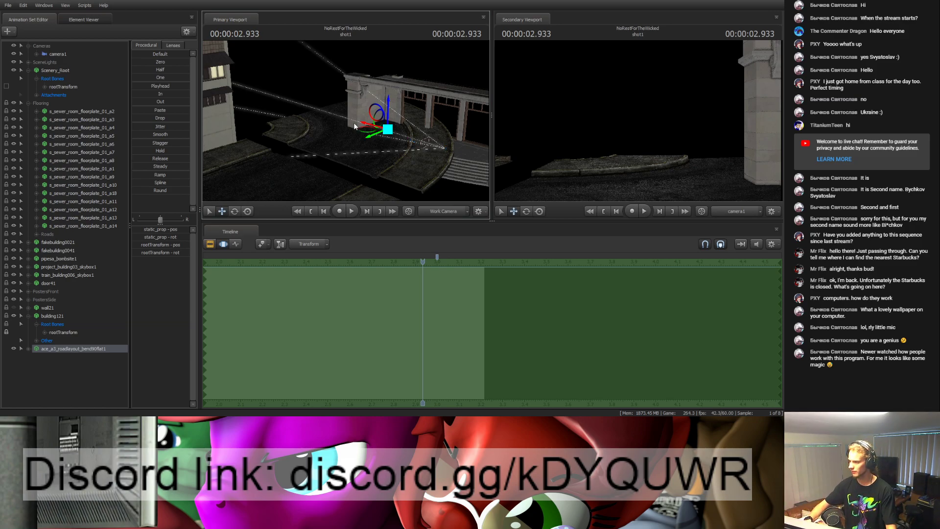
{"action": "key", "text": "Home"}
{"action": "key", "text": "space"}
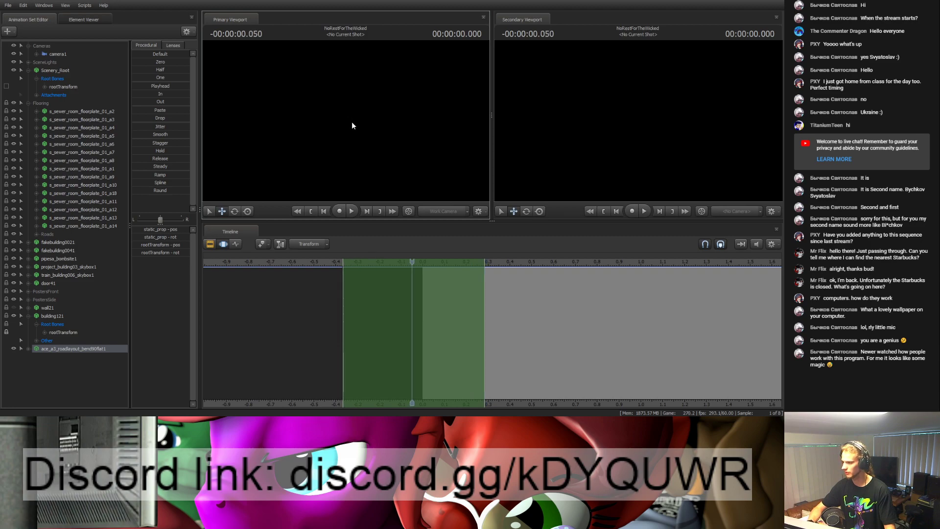
{"action": "scroll", "coordinate": [443, 313], "scroll_direction": "down", "scroll_amount": 2}
{"action": "scroll", "coordinate": [447, 322], "scroll_direction": "up", "scroll_amount": 5}
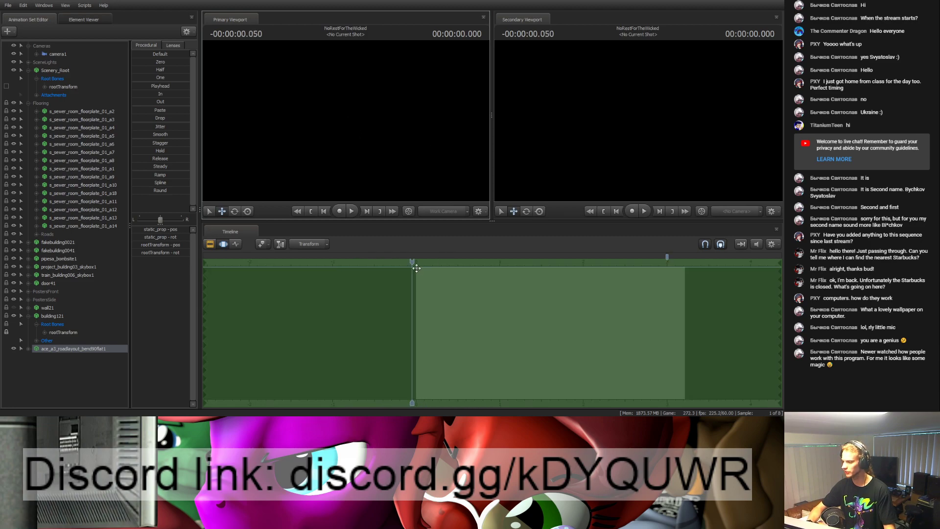
{"action": "left_click_drag", "start_coordinate": [411, 262], "coordinate": [668, 270]}
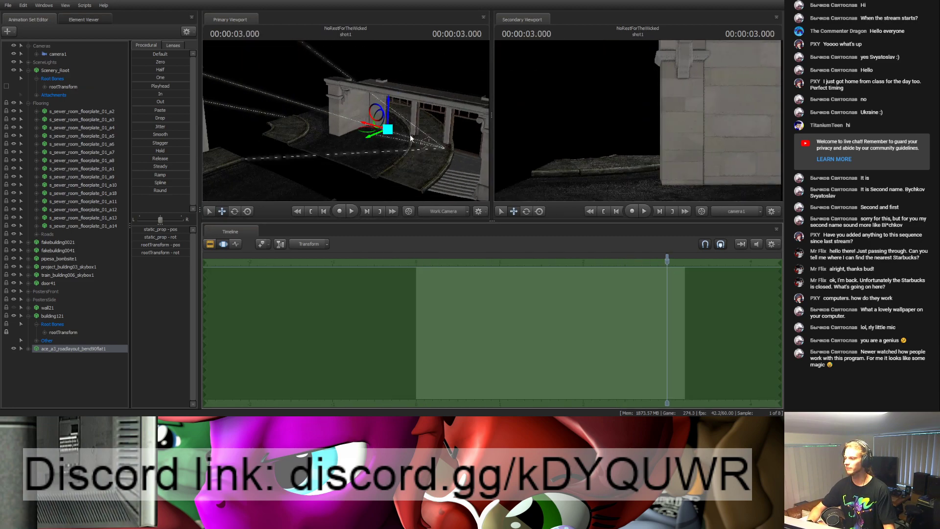
{"action": "mouse_move", "coordinate": [345, 120]}
{"action": "left_mouse_down"}
{"action": "mouse_move", "coordinate": [335, 117]}
{"action": "mouse_move", "coordinate": [360, 120]}
{"action": "left_mouse_up"}
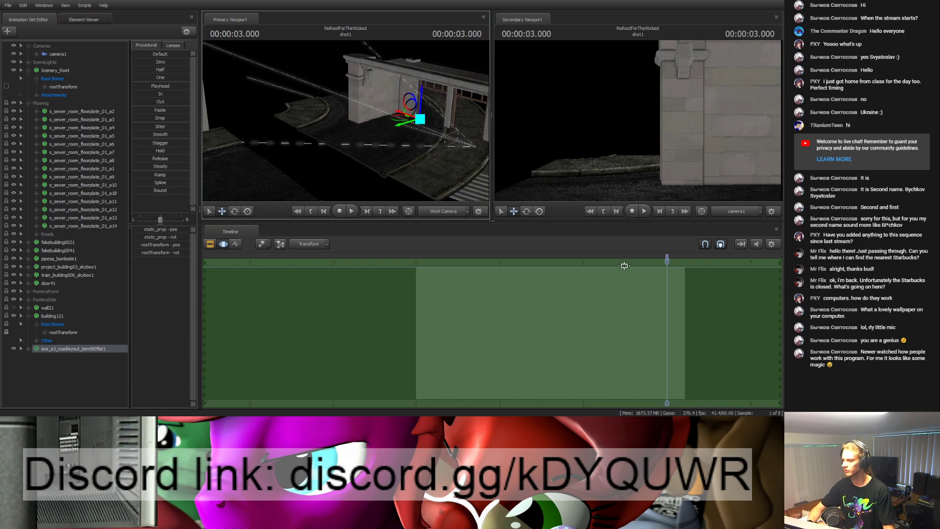
{"action": "mouse_move", "coordinate": [672, 264]}
{"action": "left_mouse_down"}
{"action": "mouse_move", "coordinate": [645, 256]}
{"action": "mouse_move", "coordinate": [657, 259]}
{"action": "left_mouse_up"}
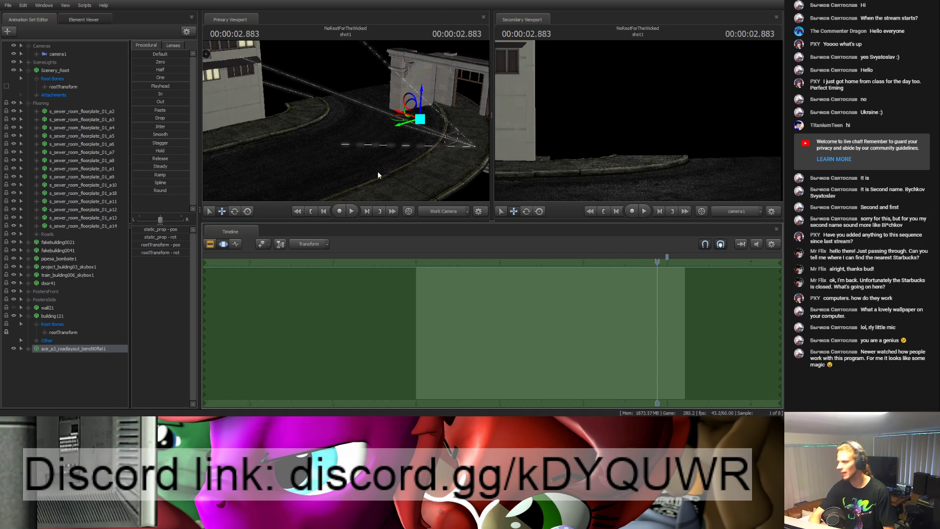
Step: Fine-tune the road bend's height and horizontal placement so its surface and kerbs meet the existing street
{"action": "mouse_move", "coordinate": [421, 102]}
{"action": "left_mouse_down"}
{"action": "mouse_move", "coordinate": [424, 116]}
{"action": "mouse_move", "coordinate": [424, 98]}
{"action": "left_mouse_up"}
{"action": "mouse_move", "coordinate": [370, 116]}
{"action": "left_mouse_down"}
{"action": "mouse_move", "coordinate": [387, 118]}
{"action": "mouse_move", "coordinate": [365, 117]}
{"action": "left_mouse_up"}
{"action": "left_click_drag", "start_coordinate": [442, 119], "coordinate": [454, 119]}
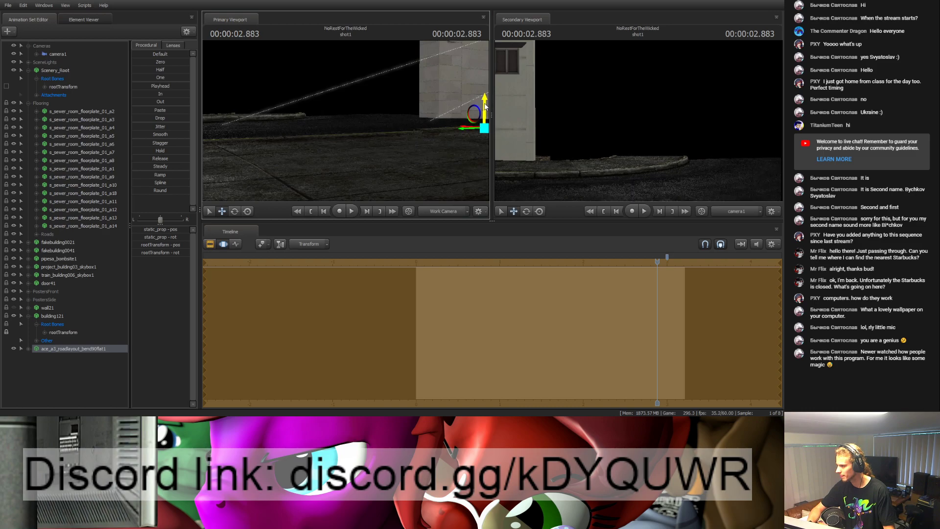
{"action": "left_click_drag", "start_coordinate": [381, 113], "coordinate": [367, 157]}
{"action": "mouse_move", "coordinate": [346, 121]}
{"action": "left_mouse_down"}
{"action": "mouse_move", "coordinate": [325, 108]}
{"action": "mouse_move", "coordinate": [346, 121]}
{"action": "left_mouse_up"}
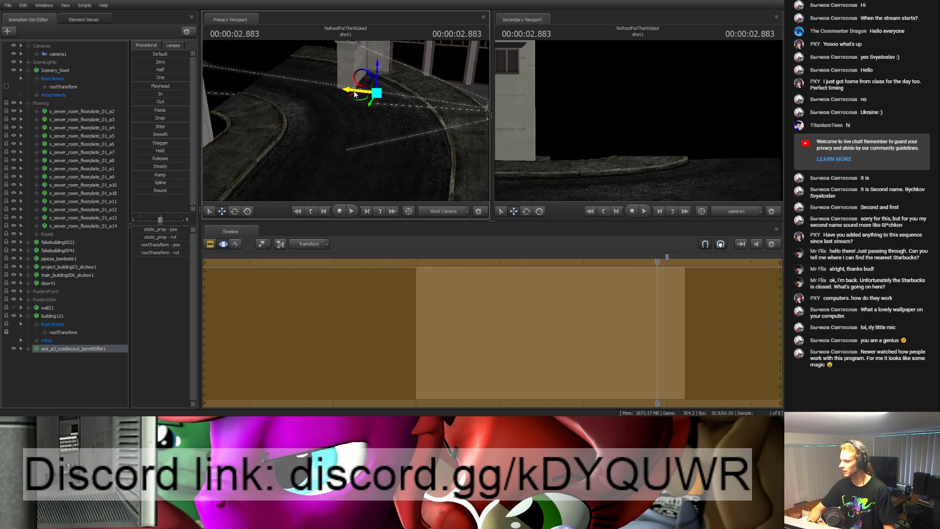
{"action": "left_click_drag", "start_coordinate": [314, 127], "coordinate": [341, 122]}
{"action": "mouse_move", "coordinate": [235, 98]}
{"action": "left_mouse_down"}
{"action": "mouse_move", "coordinate": [245, 115]}
{"action": "mouse_move", "coordinate": [248, 99]}
{"action": "mouse_move", "coordinate": [247, 116]}
{"action": "mouse_move", "coordinate": [249, 93]}
{"action": "left_mouse_up"}
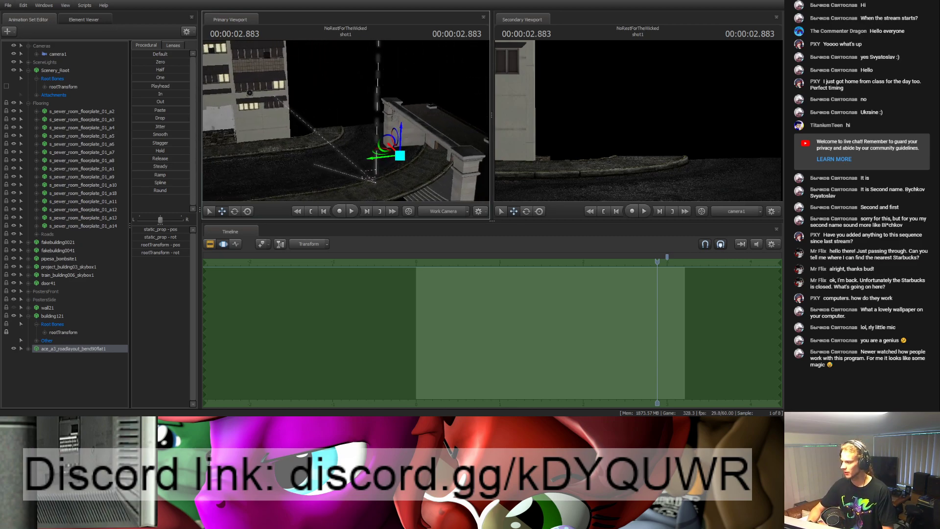
Step: Expand ace_a3_roadlayout_bend90flat1 and lock its rootTransform to the rootTransform of Scenery_Root
{"action": "left_click_drag", "start_coordinate": [657, 261], "coordinate": [597, 269]}
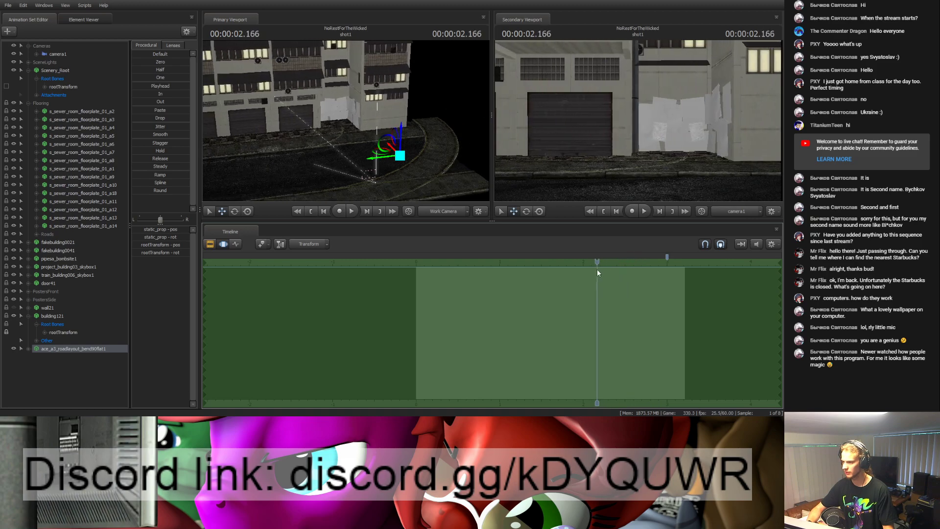
{"action": "key", "text": "ctrl+z"}
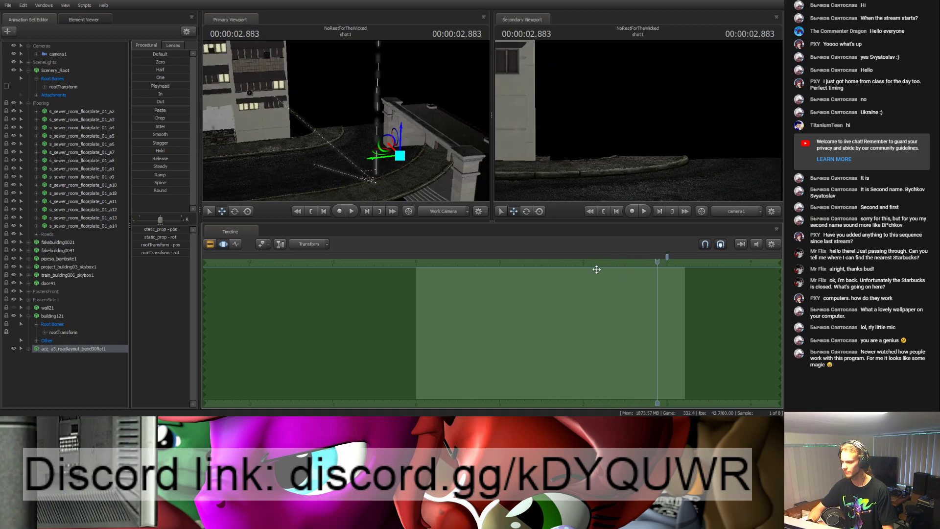
{"action": "double_click", "coordinate": [37, 348]}
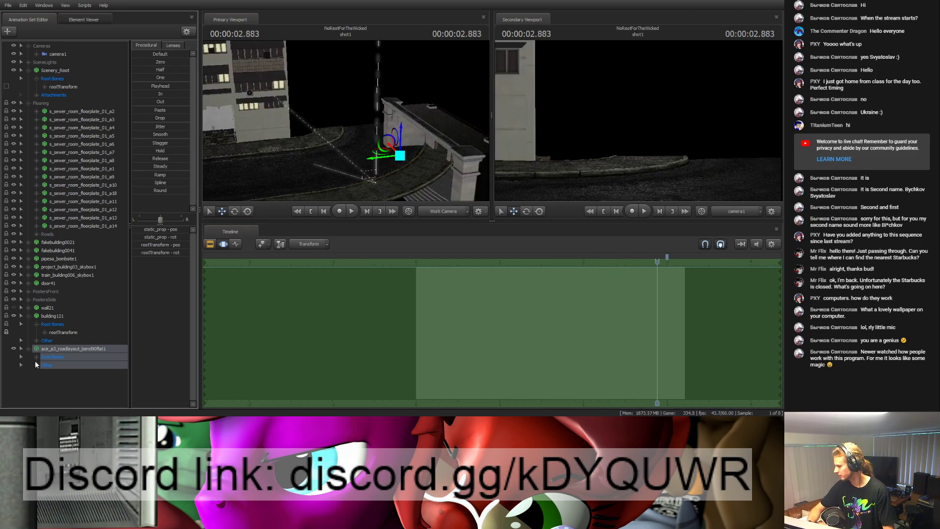
{"action": "left_click", "coordinate": [62, 87]}
{"action": "left_click", "coordinate": [64, 365]}
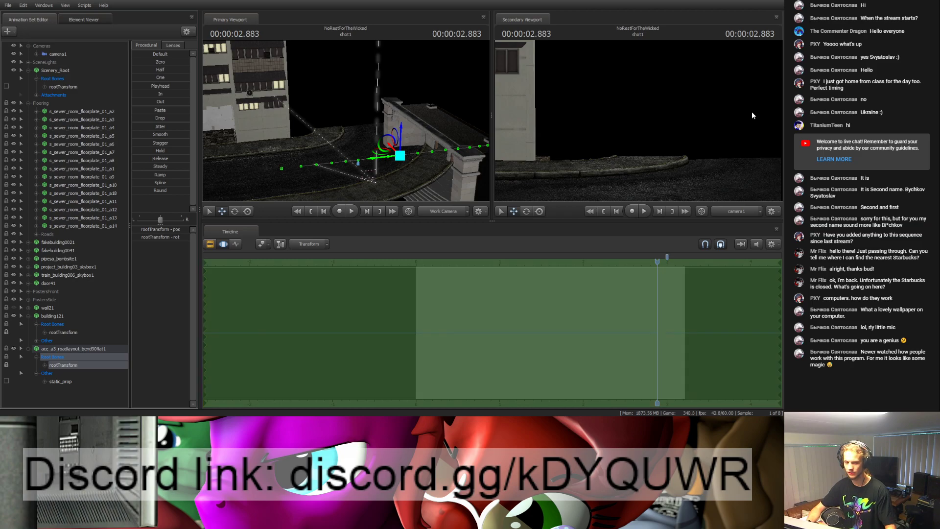
Step: Review the locked road bend's movement and its join with the street by playing the shot around 2.816 s
{"action": "left_click_drag", "start_coordinate": [633, 254], "coordinate": [684, 264]}
{"action": "left_click_drag", "start_coordinate": [314, 90], "coordinate": [266, 93]}
{"action": "left_click_drag", "start_coordinate": [346, 121], "coordinate": [378, 136]}
{"action": "key", "text": "ctrl+z"}
{"action": "key", "text": "ctrl+z"}
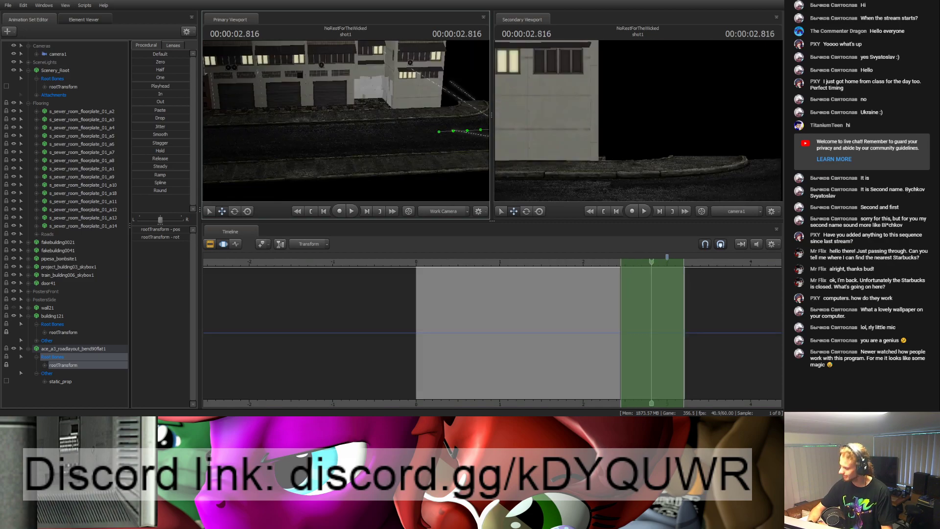
{"action": "key", "text": "space"}
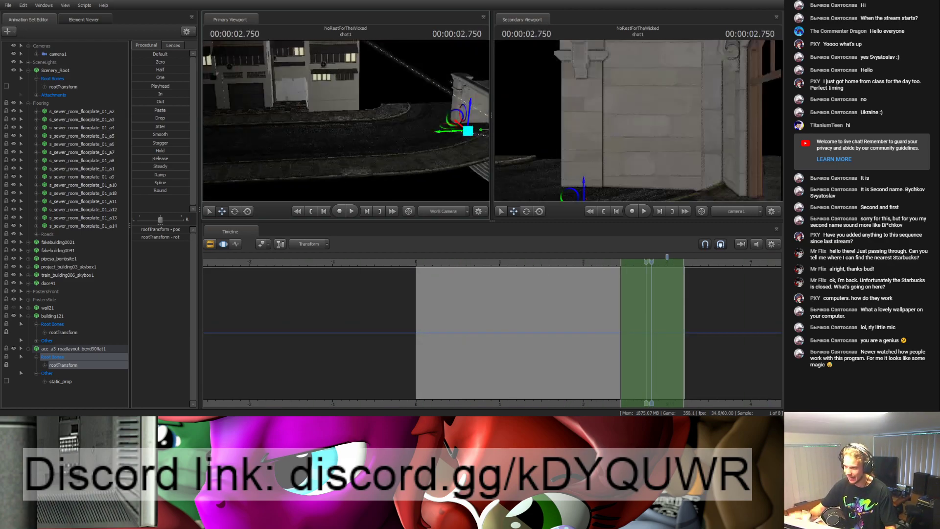
{"action": "key", "text": "space"}
{"action": "left_click_drag", "start_coordinate": [343, 122], "coordinate": [347, 123]}
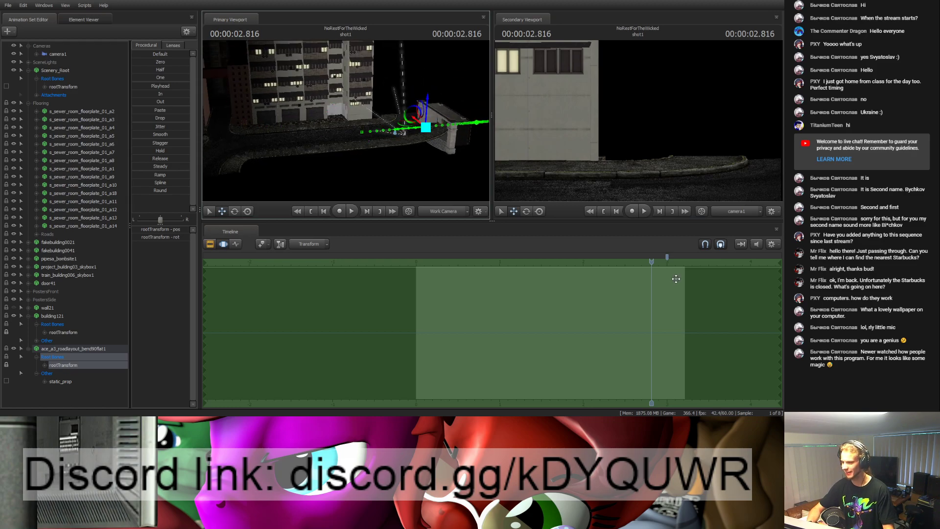
{"action": "left_click_drag", "start_coordinate": [375, 161], "coordinate": [377, 161]}
{"action": "left_click_drag", "start_coordinate": [294, 112], "coordinate": [294, 111]}
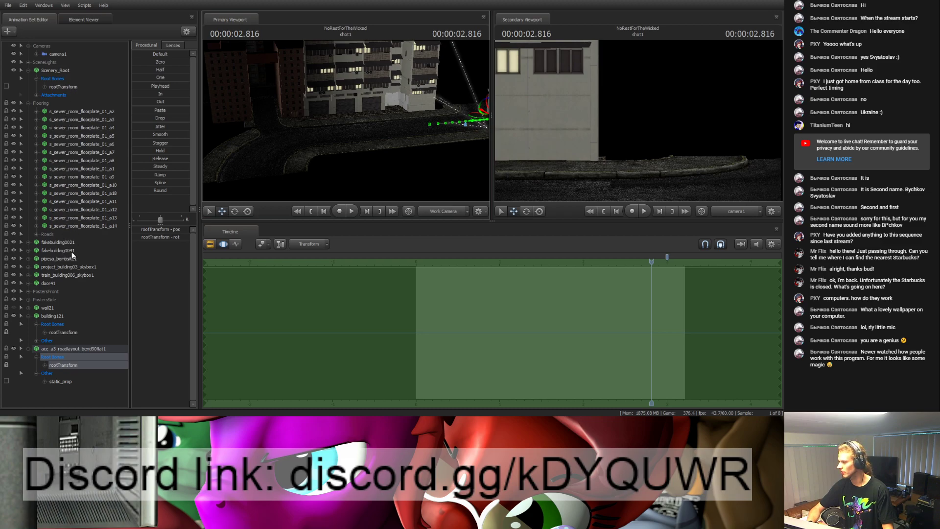
Step: Move ace_a3_roadlayout_bend90flat1 with its controls into the Roads group inside Flooring
{"action": "left_click", "coordinate": [46, 373], "text": "ctrl"}
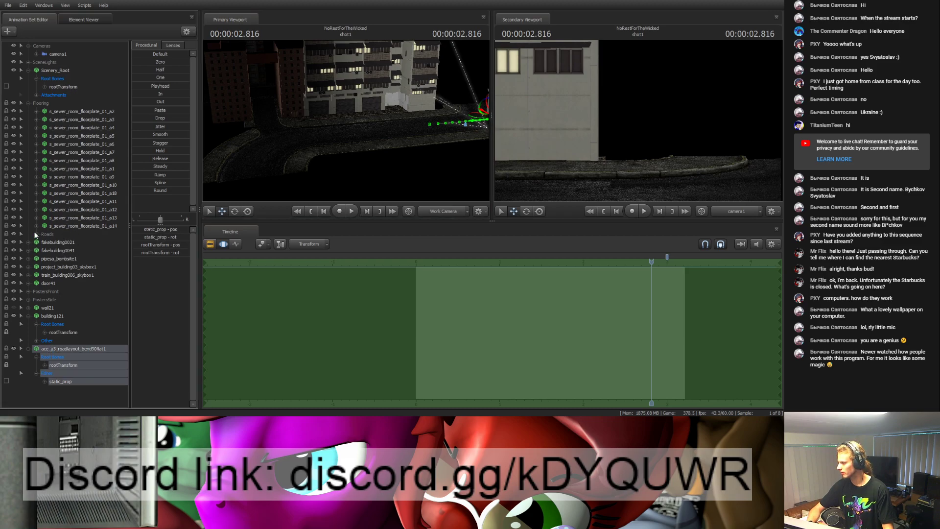
{"action": "left_click", "coordinate": [35, 234]}
{"action": "left_click_drag", "start_coordinate": [75, 366], "coordinate": [77, 257]}
{"action": "left_click", "coordinate": [77, 258]}
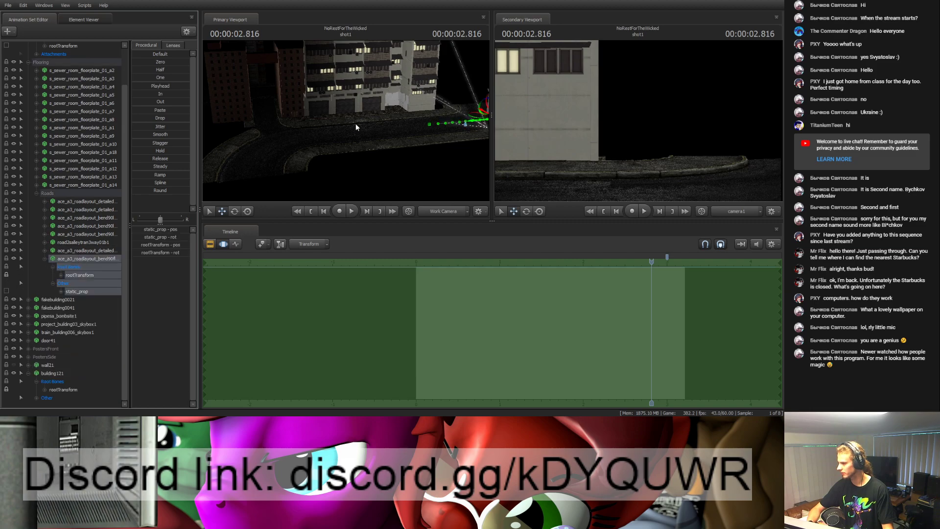
{"action": "middle_click_drag", "start_coordinate": [225, 197], "coordinate": [206, 178]}
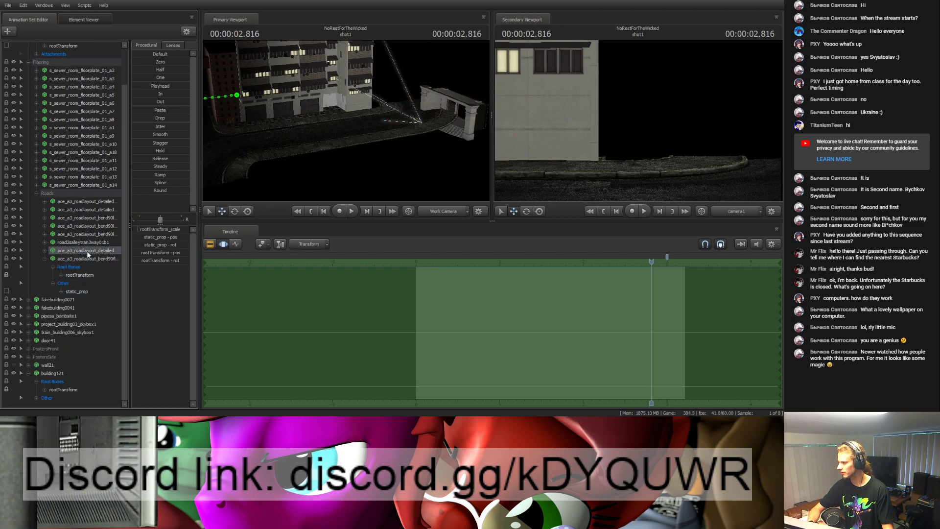
Step: Select the first ace_a3_roadlayout_detailed piece together with ace_a3_roadlayout_bend90flat1 in Roads and shift both along the street
{"action": "left_click", "coordinate": [88, 234]}
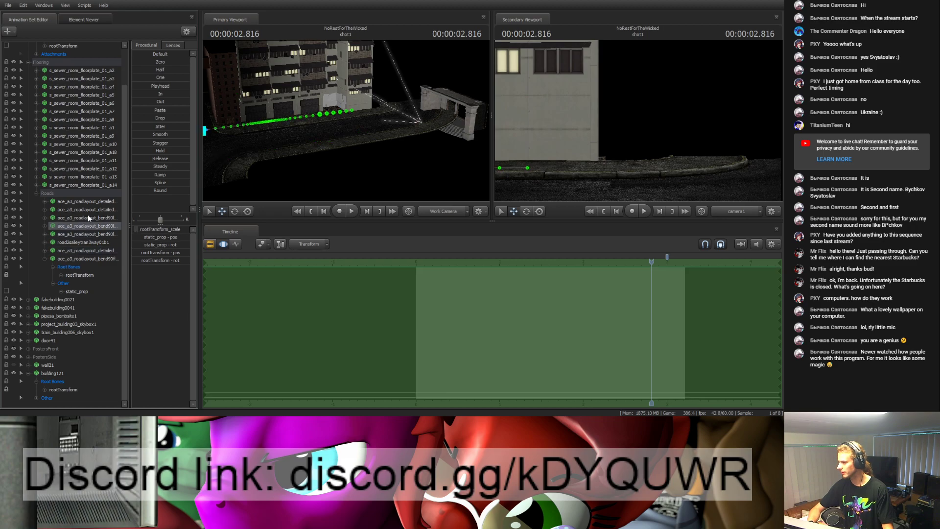
{"action": "left_click", "coordinate": [89, 195]}
{"action": "left_click", "coordinate": [88, 201]}
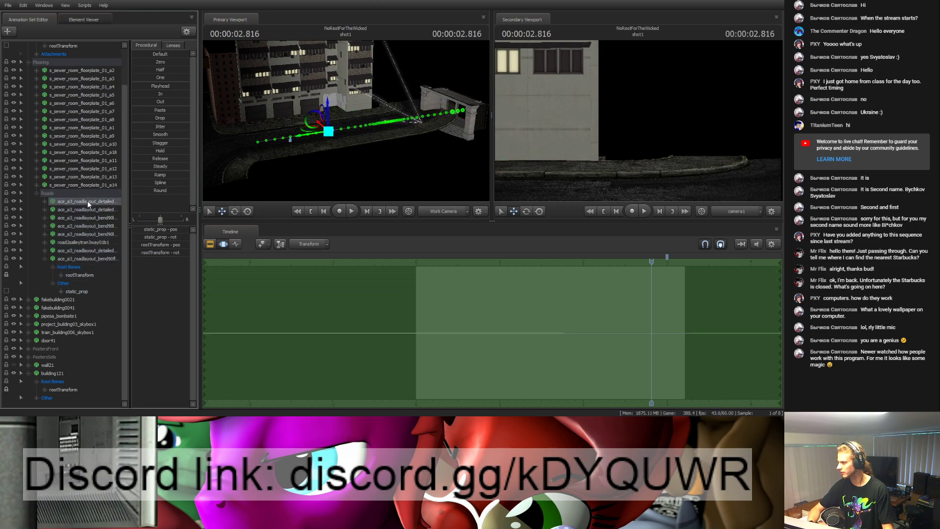
{"action": "left_click", "coordinate": [87, 258], "text": "ctrl"}
{"action": "left_click_drag", "start_coordinate": [406, 121], "coordinate": [345, 123]}
{"action": "key", "text": "w"}
{"action": "key", "text": "s"}
{"action": "left_click_drag", "start_coordinate": [431, 140], "coordinate": [427, 141]}
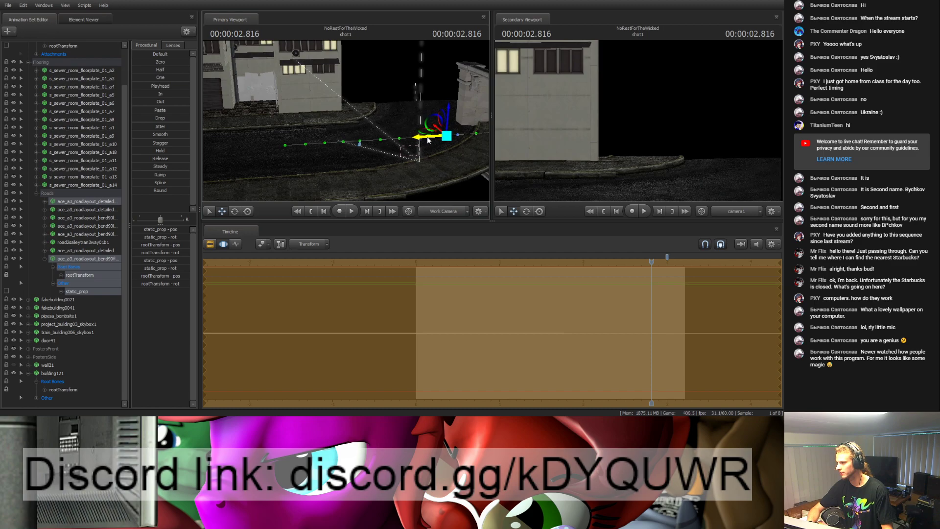
Step: Expand the first ace_a3_roadlayout_detailed piece in Roads and slide only that piece further along the street
{"action": "left_click", "coordinate": [78, 203]}
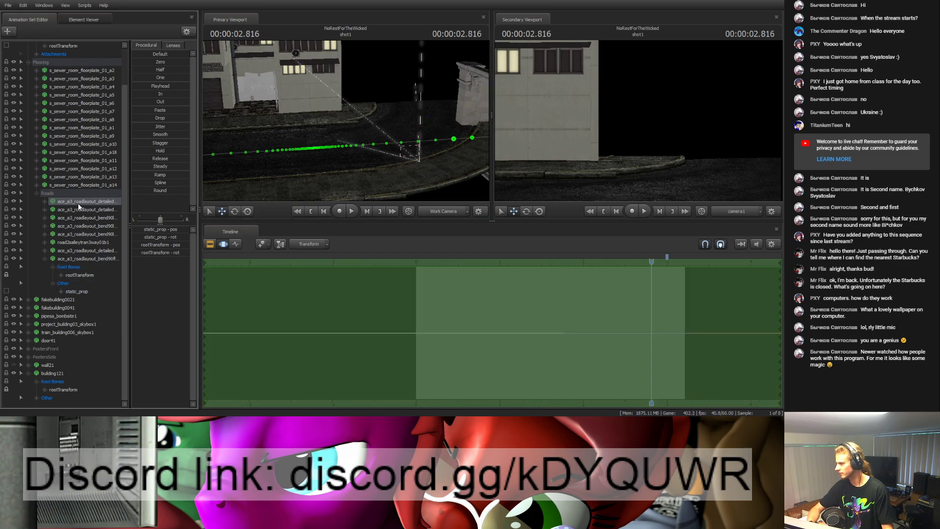
{"action": "key", "text": "f"}
{"action": "left_click", "coordinate": [44, 201]}
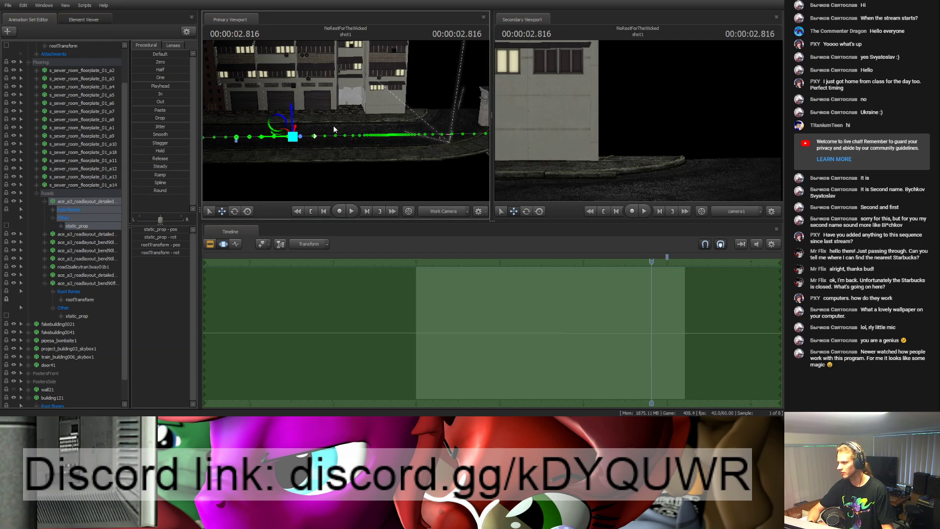
{"action": "left_click_drag", "start_coordinate": [273, 138], "coordinate": [239, 140]}
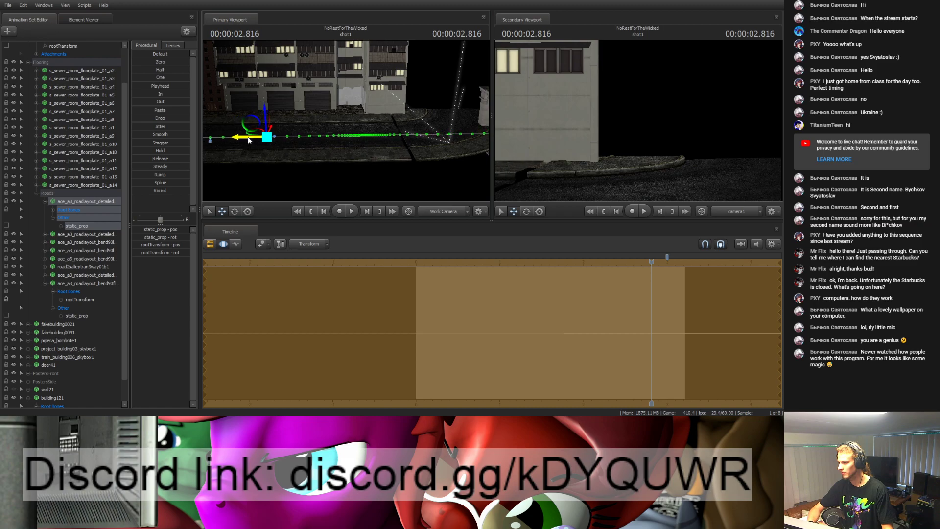
{"action": "right_click_drag", "start_coordinate": [408, 172], "coordinate": [362, 162]}
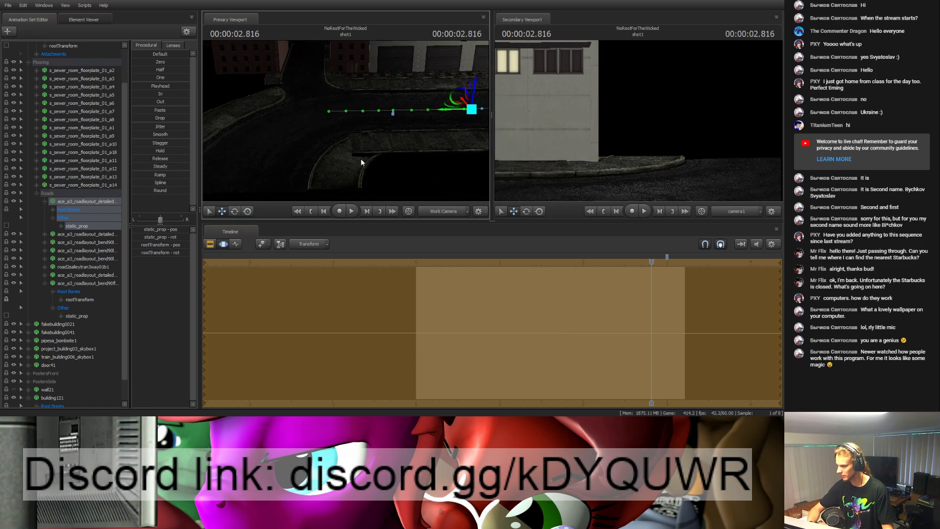
Step: Examine building121's steps and the road meeting them from several angles between about 2.933 s and 3.033 s
{"action": "left_click_drag", "start_coordinate": [651, 261], "coordinate": [670, 258]}
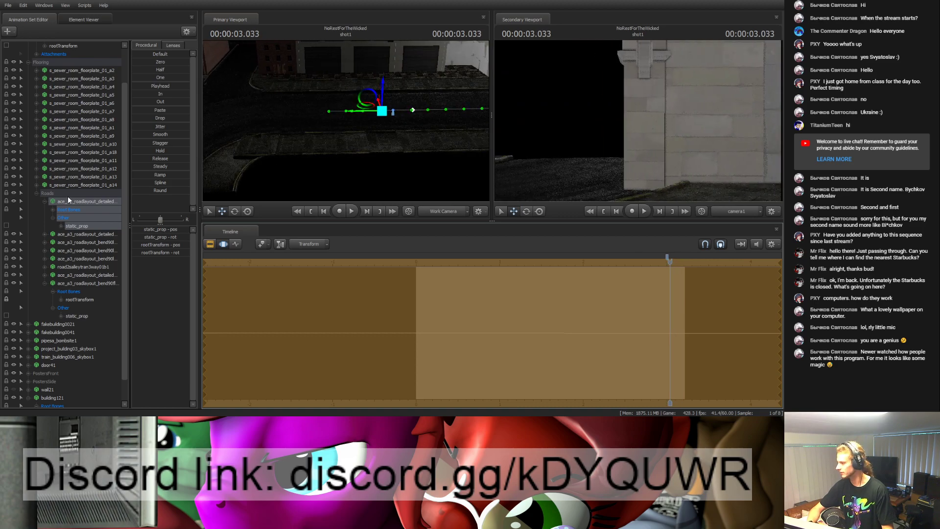
{"action": "scroll", "coordinate": [68, 196], "scroll_direction": "down", "scroll_amount": 1}
{"action": "left_click", "coordinate": [52, 373]}
{"action": "left_click_drag", "start_coordinate": [367, 132], "coordinate": [382, 120]}
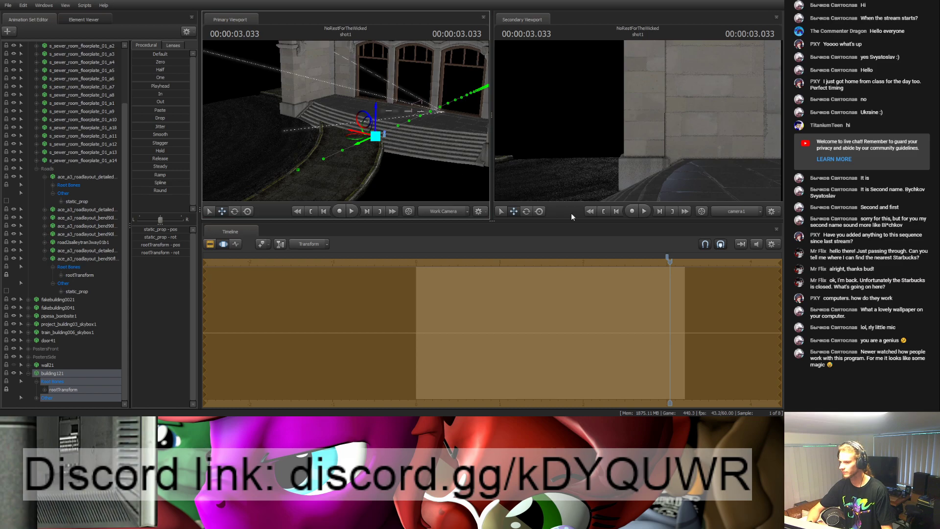
{"action": "mouse_move", "coordinate": [673, 260]}
{"action": "left_mouse_down"}
{"action": "mouse_move", "coordinate": [684, 262]}
{"action": "mouse_move", "coordinate": [662, 261]}
{"action": "left_mouse_up"}
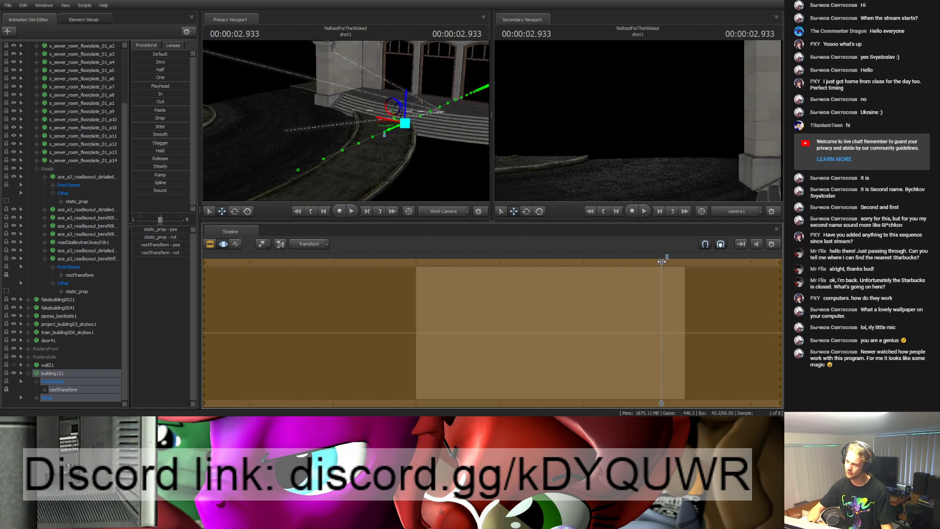
{"action": "left_click_drag", "start_coordinate": [367, 144], "coordinate": [358, 119]}
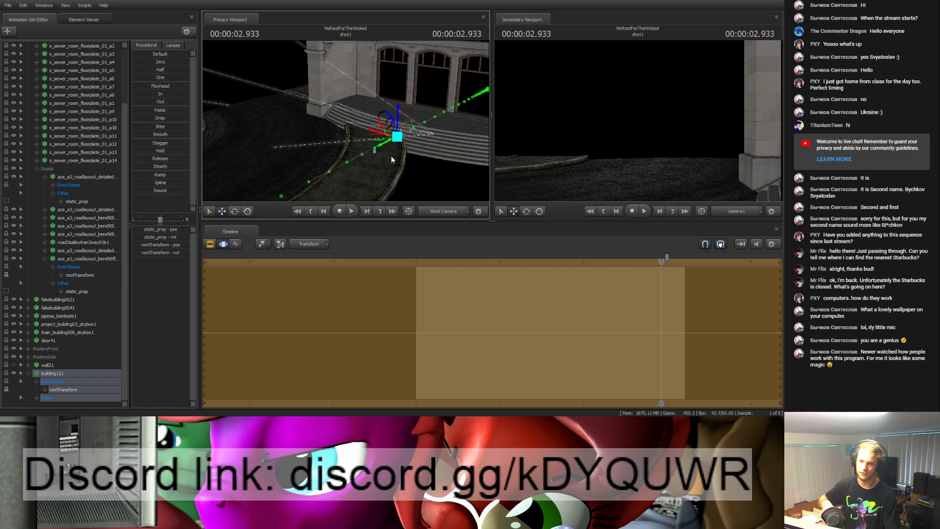
{"action": "left_click", "coordinate": [210, 244]}
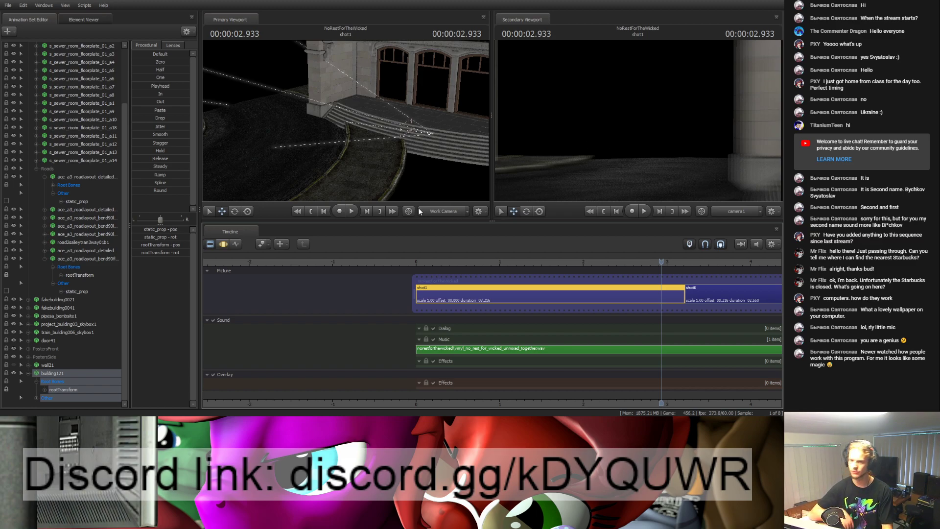
{"action": "left_click", "coordinate": [224, 244]}
{"action": "right_click_drag", "start_coordinate": [431, 140], "coordinate": [343, 133]}
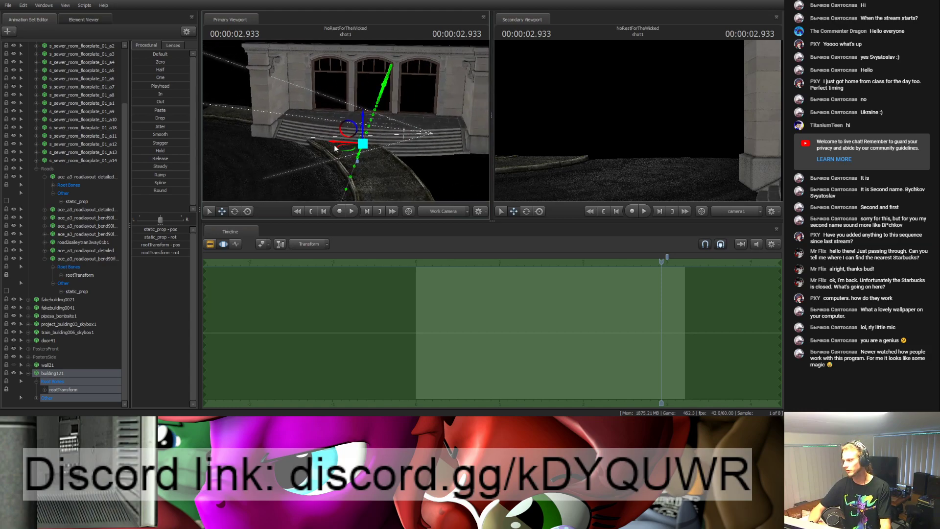
{"action": "left_click_drag", "start_coordinate": [354, 137], "coordinate": [440, 157]}
{"action": "mouse_move", "coordinate": [665, 264]}
{"action": "left_mouse_down"}
{"action": "mouse_move", "coordinate": [675, 262]}
{"action": "mouse_move", "coordinate": [663, 262]}
{"action": "left_mouse_up"}
{"action": "middle_click_drag", "start_coordinate": [445, 154], "coordinate": [346, 138]}
{"action": "mouse_move", "coordinate": [662, 262]}
{"action": "left_mouse_down"}
{"action": "mouse_move", "coordinate": [682, 262]}
{"action": "mouse_move", "coordinate": [650, 263]}
{"action": "mouse_move", "coordinate": [731, 274]}
{"action": "mouse_move", "coordinate": [666, 262]}
{"action": "left_mouse_up"}
{"action": "left_click_drag", "start_coordinate": [483, 183], "coordinate": [634, 276]}
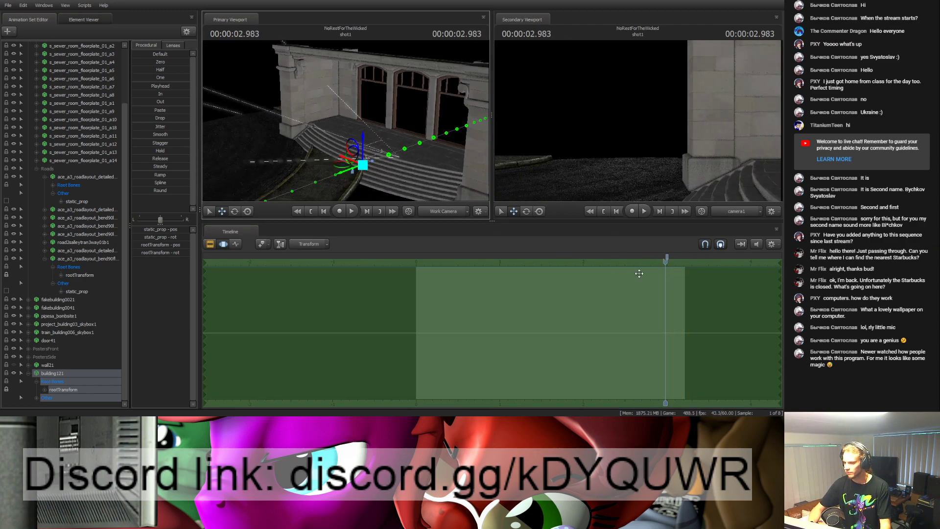
Step: Move the playhead past shot1 to 3.266 s and make shot6 the active shot for editing
{"action": "scroll", "coordinate": [679, 281], "scroll_direction": "up", "scroll_amount": 7}
{"action": "left_click_drag", "start_coordinate": [667, 403], "coordinate": [435, 401]}
{"action": "left_click_drag", "start_coordinate": [436, 269], "coordinate": [561, 270]}
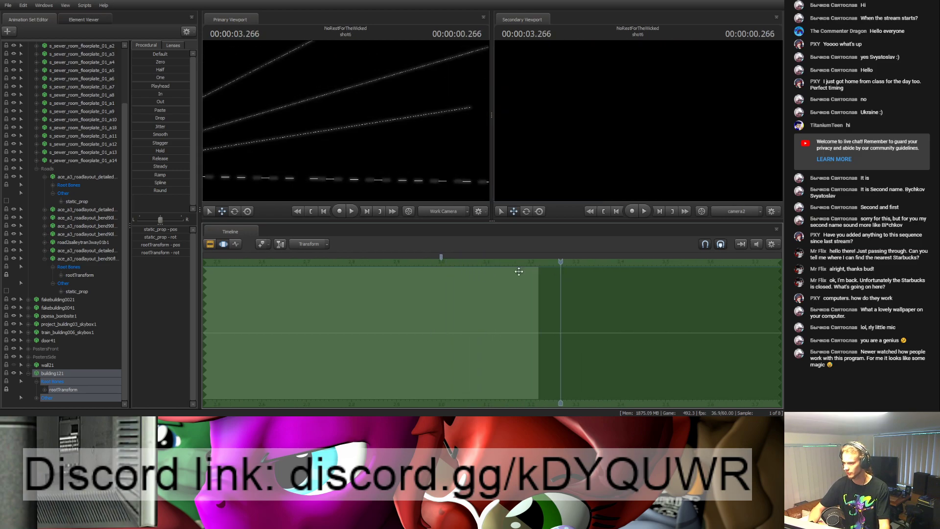
{"action": "left_click", "coordinate": [211, 244]}
{"action": "left_click", "coordinate": [587, 306]}
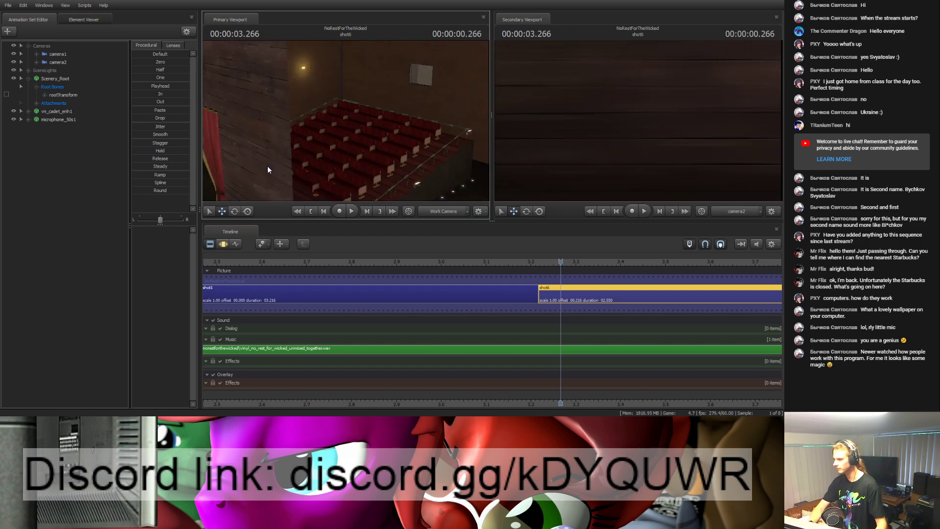
{"action": "left_click_drag", "start_coordinate": [346, 120], "coordinate": [275, 120]}
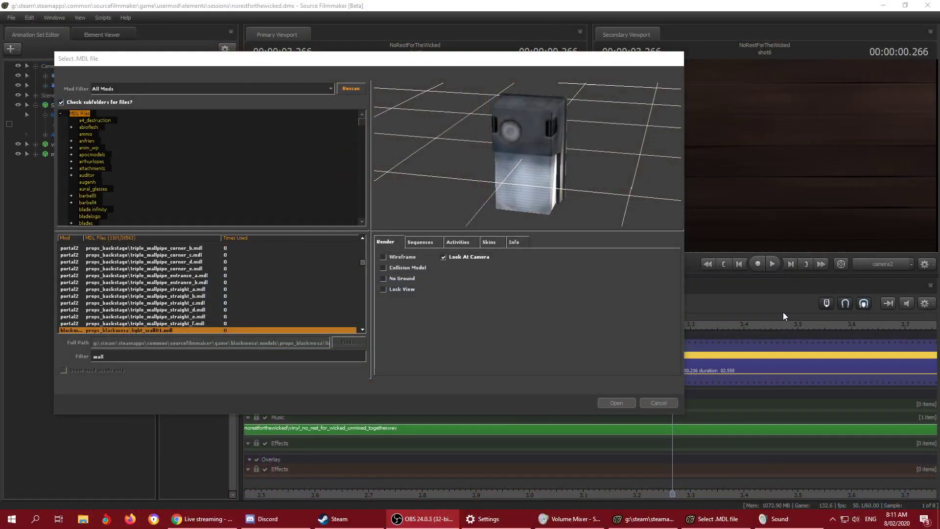
Step: Preview the models filtered by "wall" from props_blackmesa\light_wall01.mdl through props_community\gaunt\gaunt_wall_corner.mdl
{"action": "key", "text": "Down"}
{"action": "key", "text": "Down"}
{"action": "key", "text": "Down"}
{"action": "key", "text": "Down"}
{"action": "key", "text": "Down"}
{"action": "key", "text": "Down"}
{"action": "key", "text": "Down"}
{"action": "key", "text": "Down"}
{"action": "key", "text": "Down"}
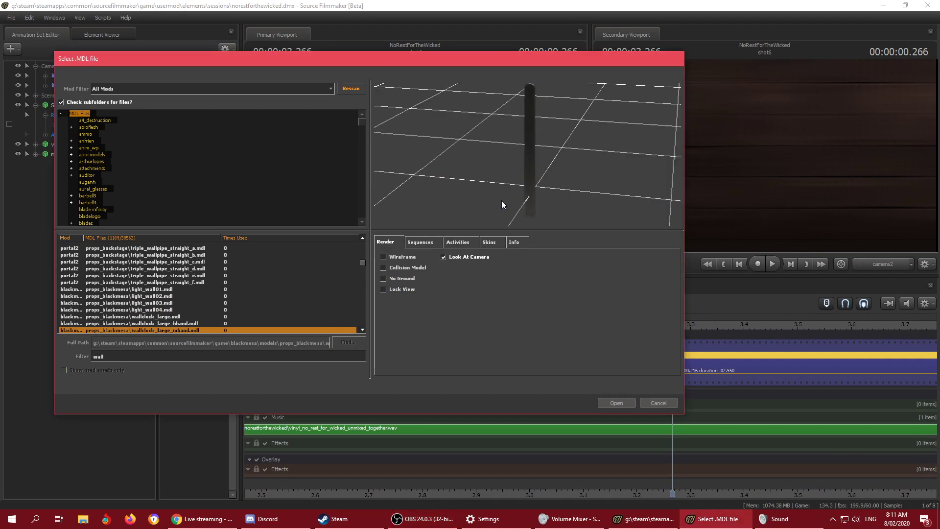
{"action": "key", "text": "Down"}
{"action": "key", "text": "Up"}
{"action": "key", "text": "Up"}
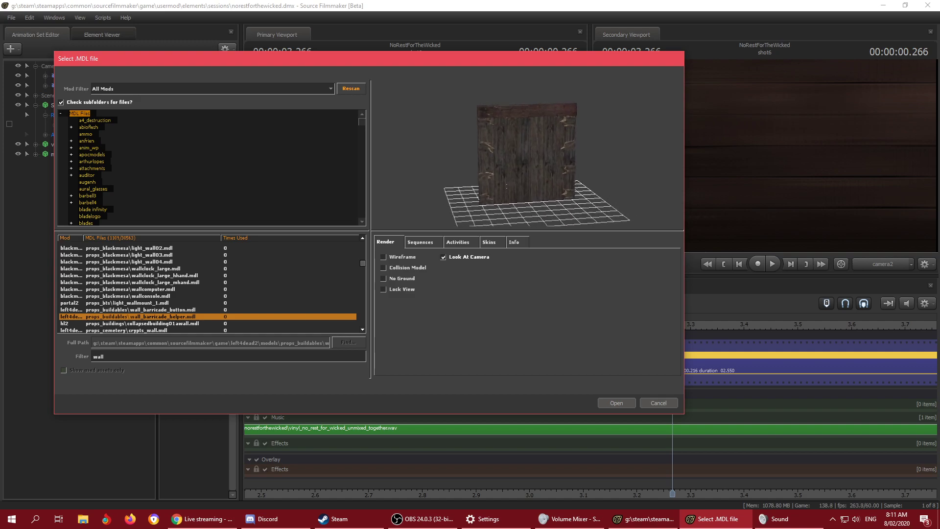
{"action": "key", "text": "Down"}
{"action": "key", "text": "Down"}
{"action": "key", "text": "Down"}
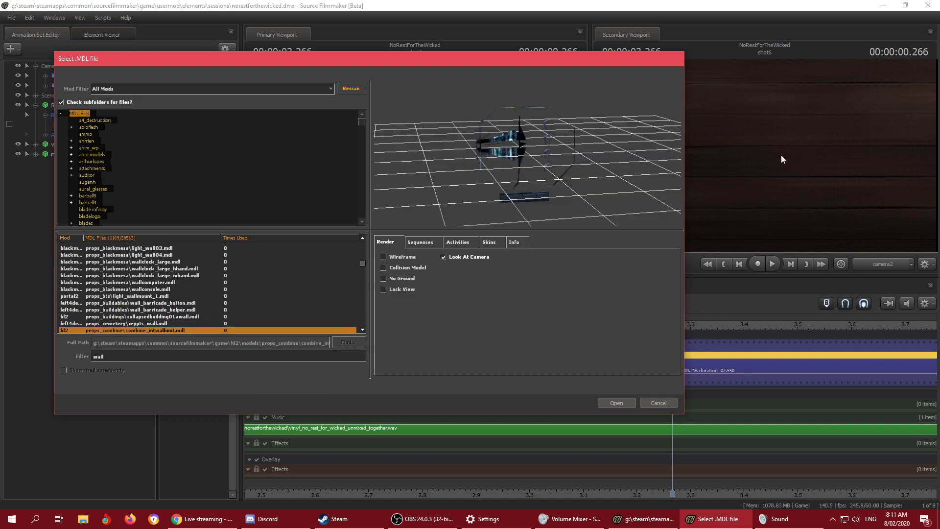
{"action": "key", "text": "Down"}
{"action": "key", "text": "Down"}
{"action": "key", "text": "Down"}
{"action": "key", "text": "Down"}
{"action": "key", "text": "Down"}
{"action": "key", "text": "Down"}
{"action": "key", "text": "Down"}
{"action": "key", "text": "Down"}
{"action": "key", "text": "Down"}
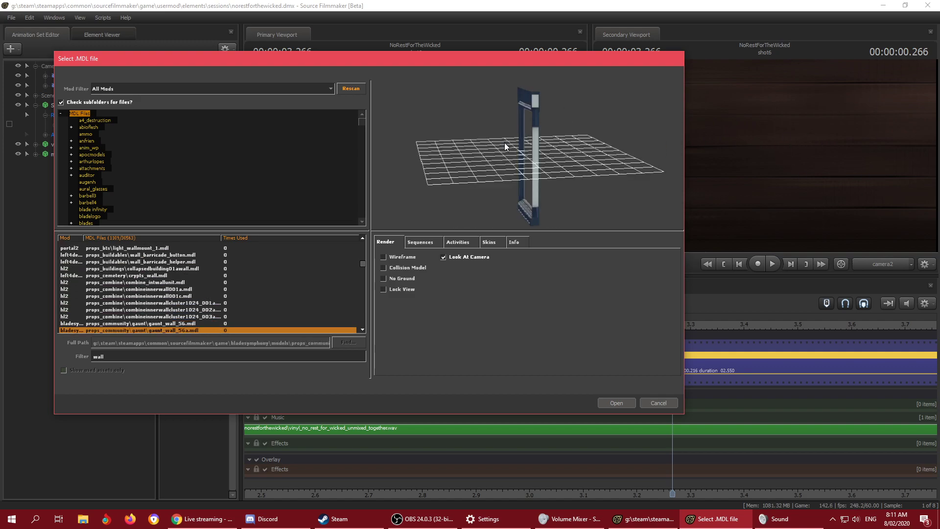
{"action": "key", "text": "Down"}
{"action": "key", "text": "Down"}
{"action": "key", "text": "Down"}
{"action": "key", "text": "Up"}
{"action": "key", "text": "Up"}
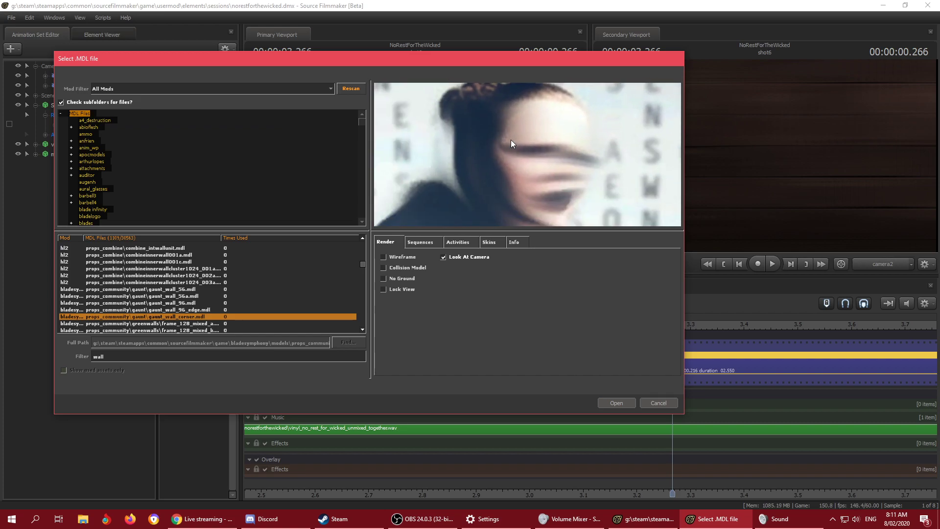
Step: Inspect gaunt_wall_corner.mdl from different distances and angles and compare it with the neighbouring greenwalls models
{"action": "scroll", "coordinate": [510, 150], "scroll_direction": "down", "scroll_amount": 5}
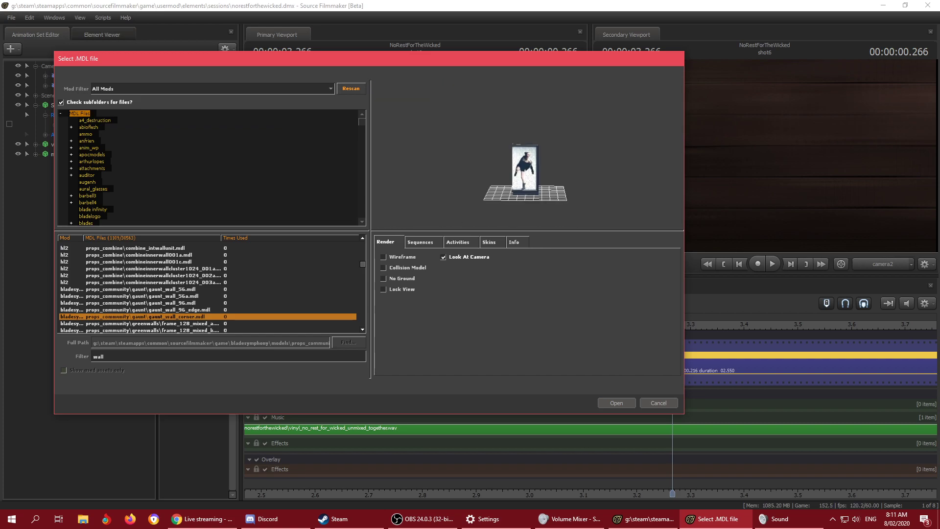
{"action": "scroll", "coordinate": [513, 145], "scroll_direction": "up", "scroll_amount": 5}
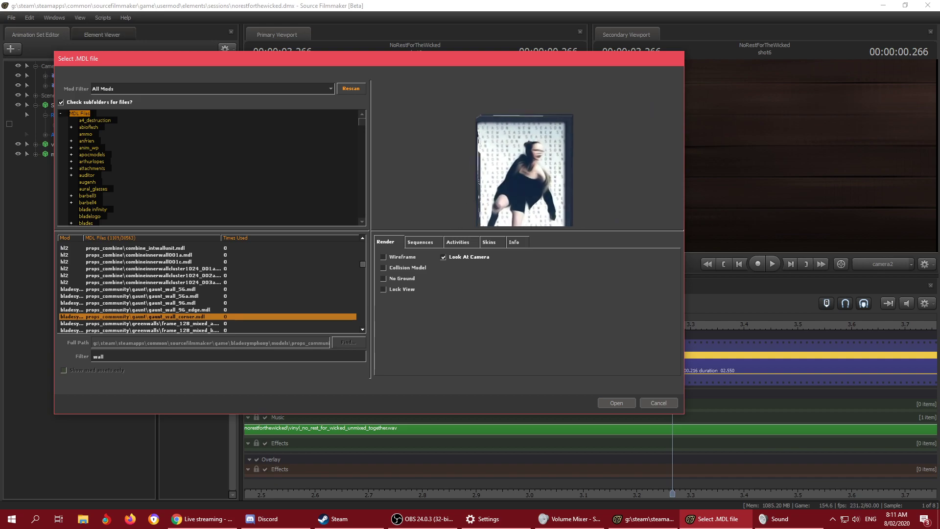
{"action": "left_click_drag", "start_coordinate": [490, 147], "coordinate": [490, 226]}
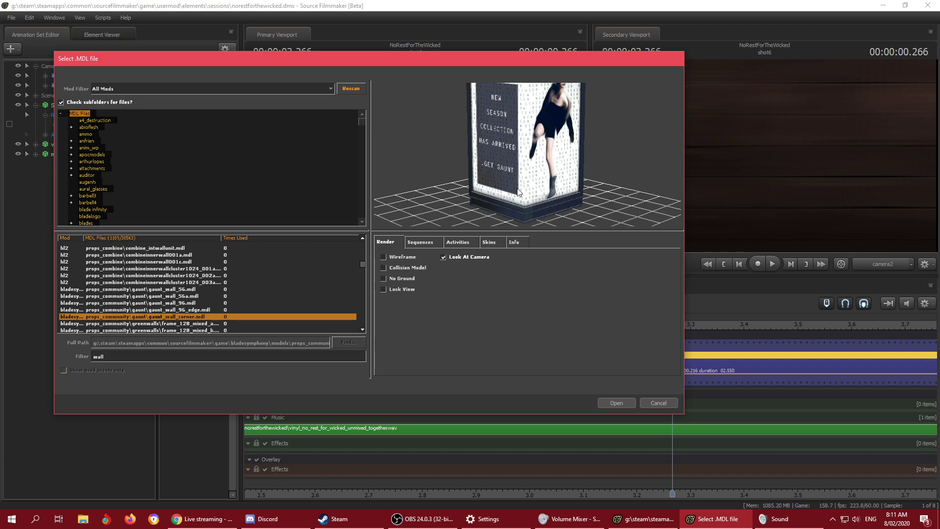
{"action": "key", "text": "Down"}
{"action": "key", "text": "Down"}
{"action": "key", "text": "Up"}
{"action": "key", "text": "Up"}
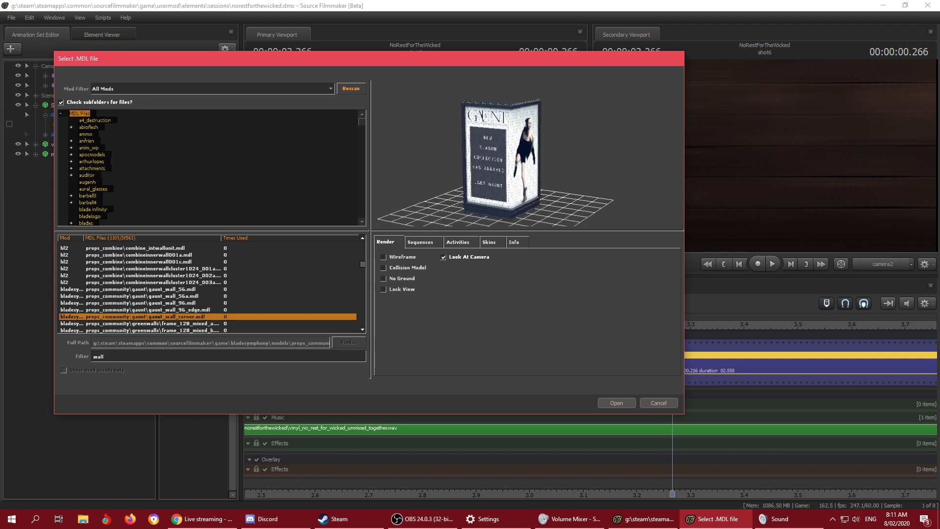
Step: Preview the models filtered by "wall" one by one from the props_community\greenwalls frames through props_forest\cliff_wall_02b_mirrored.mdl
{"action": "key", "text": "Down"}
{"action": "key", "text": "Down"}
{"action": "key", "text": "Down"}
{"action": "key", "text": "Down"}
{"action": "key", "text": "Down"}
{"action": "key", "text": "Down"}
{"action": "key", "text": "Down"}
{"action": "key", "text": "Down"}
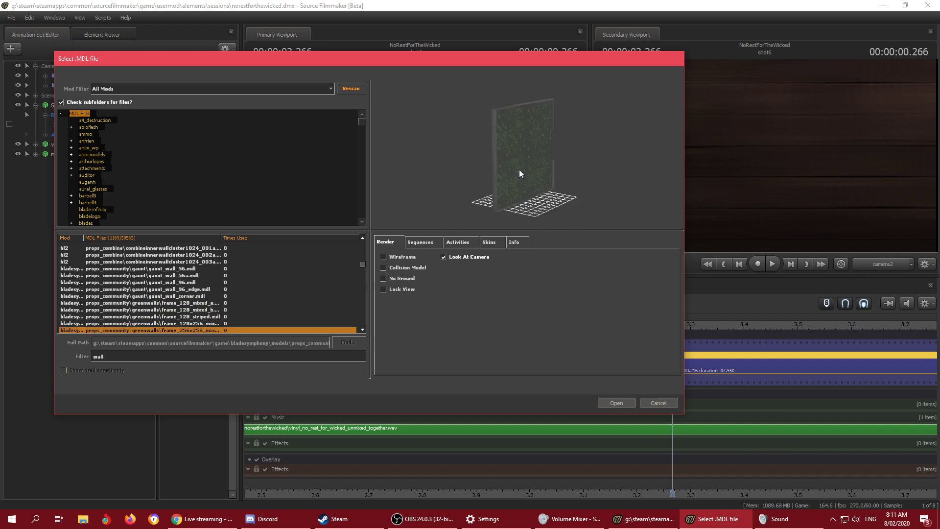
{"action": "key", "text": "Down"}
{"action": "key", "text": "Down"}
{"action": "key", "text": "Down"}
{"action": "key", "text": "Down"}
{"action": "key", "text": "Down"}
{"action": "key", "text": "Down"}
{"action": "key", "text": "Down"}
{"action": "key", "text": "Down"}
{"action": "key", "text": "Down"}
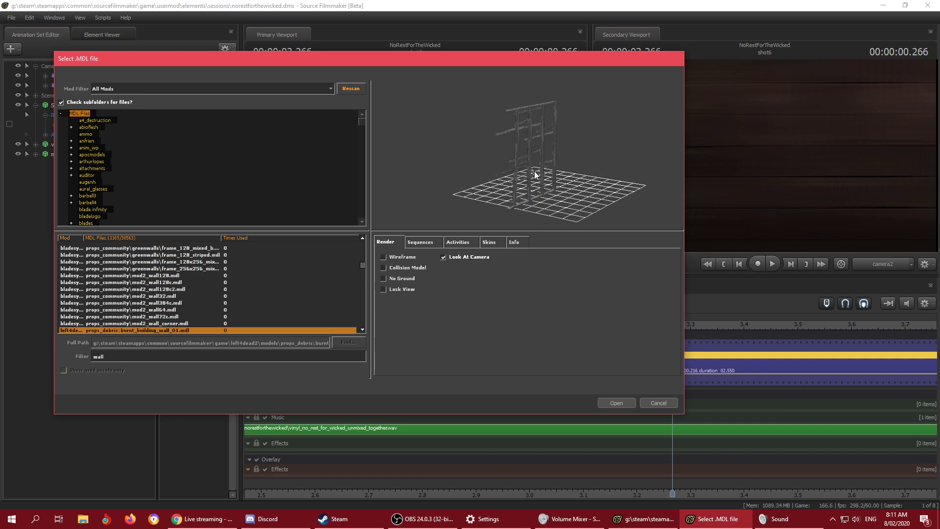
{"action": "key", "text": "Down"}
{"action": "key", "text": "Down"}
{"action": "key", "text": "Down"}
{"action": "key", "text": "Down"}
{"action": "key", "text": "Down"}
{"action": "key", "text": "Down"}
{"action": "key", "text": "Down"}
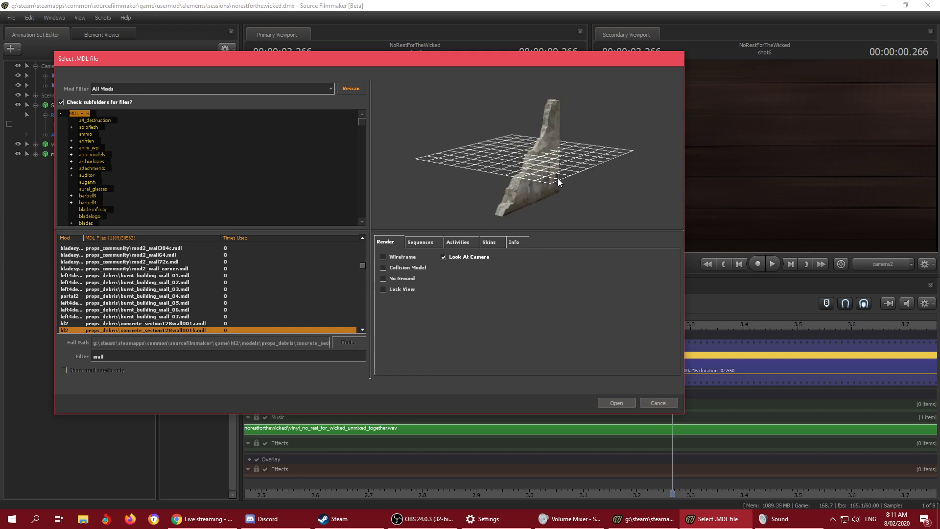
{"action": "key", "text": "Down"}
{"action": "key", "text": "Down"}
{"action": "key", "text": "Down"}
{"action": "key", "text": "Down"}
{"action": "key", "text": "Down"}
{"action": "key", "text": "Down"}
{"action": "key", "text": "Down"}
{"action": "key", "text": "Down"}
{"action": "key", "text": "Down"}
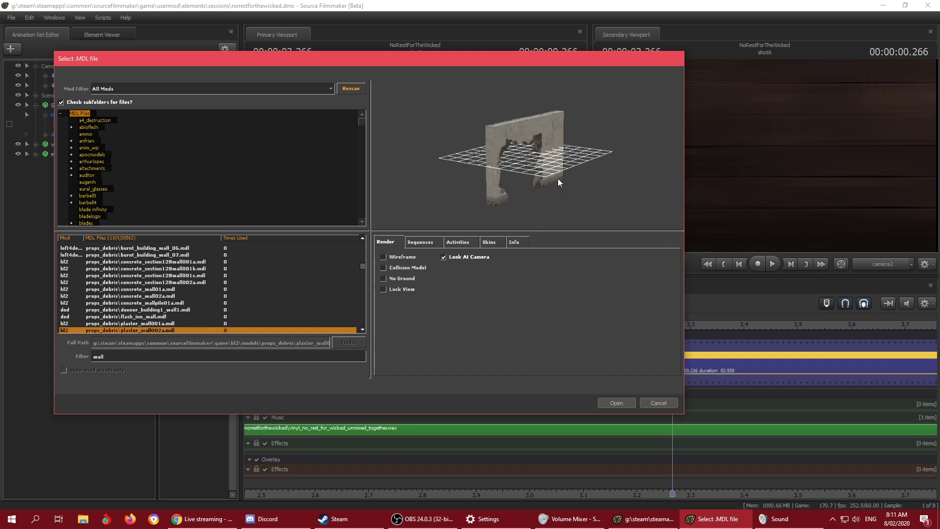
{"action": "key", "text": "Down"}
{"action": "key", "text": "Down"}
{"action": "key", "text": "Down"}
{"action": "key", "text": "Down"}
{"action": "key", "text": "Down"}
{"action": "key", "text": "Down"}
{"action": "key", "text": "Down"}
{"action": "key", "text": "Down"}
{"action": "key", "text": "Down"}
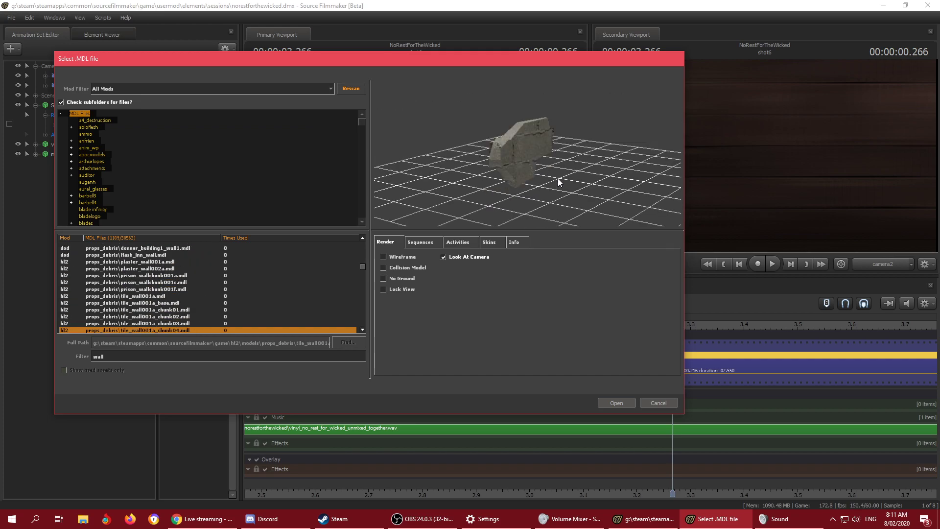
{"action": "key", "text": "Down"}
{"action": "key", "text": "Down"}
{"action": "key", "text": "Down"}
{"action": "key", "text": "Down"}
{"action": "key", "text": "Down"}
{"action": "key", "text": "Down"}
{"action": "key", "text": "Down"}
{"action": "key", "text": "Down"}
{"action": "key", "text": "Down"}
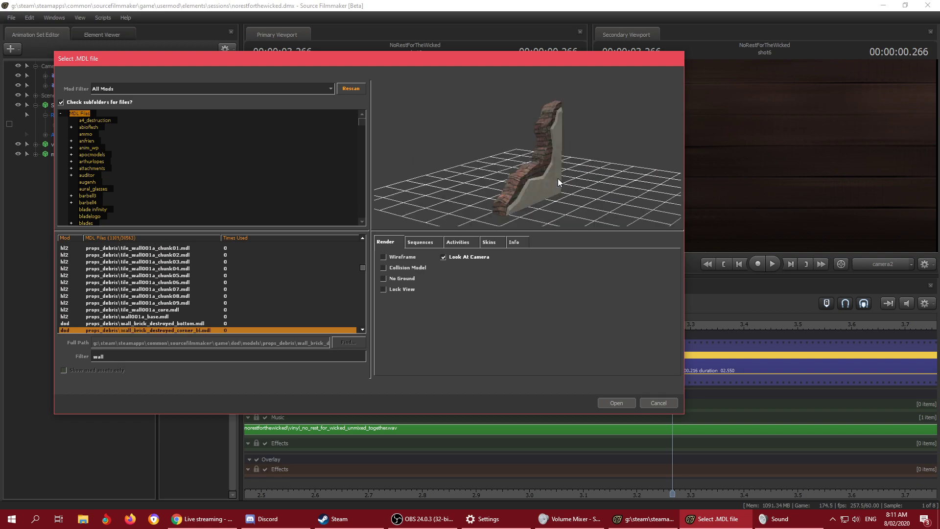
{"action": "key", "text": "Down"}
{"action": "key", "text": "Down"}
{"action": "key", "text": "Down"}
{"action": "key", "text": "Down"}
{"action": "key", "text": "Down"}
{"action": "key", "text": "Down"}
{"action": "key", "text": "Down"}
{"action": "key", "text": "Down"}
{"action": "key", "text": "Down"}
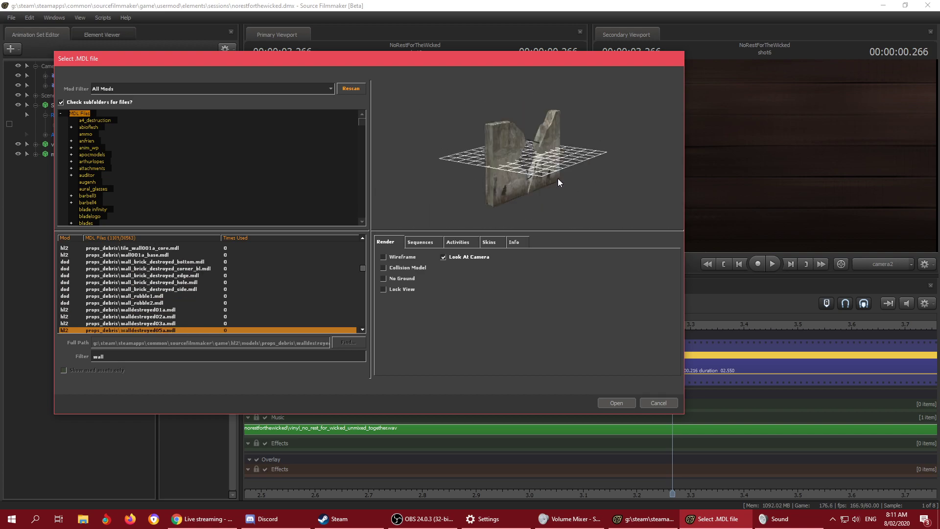
{"action": "key", "text": "Down"}
{"action": "key", "text": "Down"}
{"action": "key", "text": "Down"}
{"action": "key", "text": "Down"}
{"action": "key", "text": "Down"}
{"action": "key", "text": "Down"}
{"action": "key", "text": "Down"}
{"action": "key", "text": "Down"}
{"action": "key", "text": "Down"}
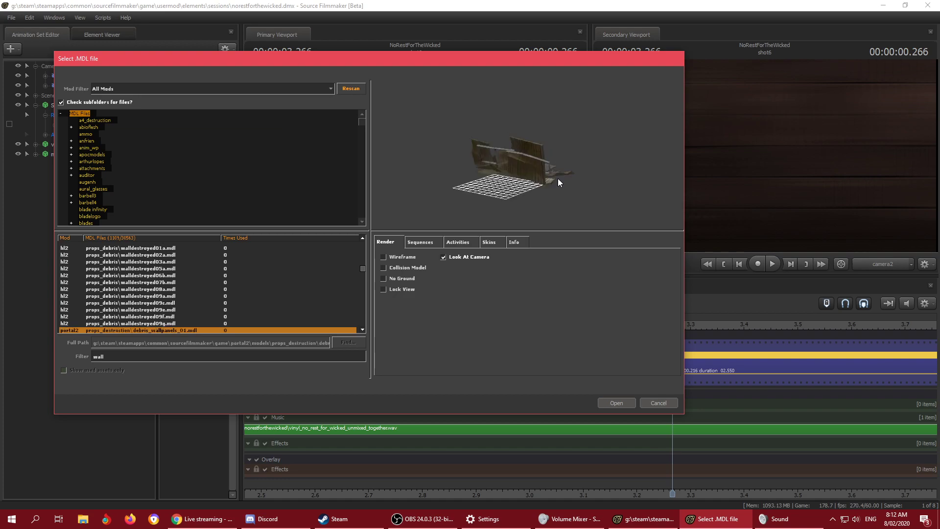
{"action": "key", "text": "Down"}
{"action": "key", "text": "Down"}
{"action": "key", "text": "Down"}
{"action": "key", "text": "Down"}
{"action": "key", "text": "Down"}
{"action": "key", "text": "Down"}
{"action": "key", "text": "Down"}
{"action": "key", "text": "Down"}
{"action": "key", "text": "Down"}
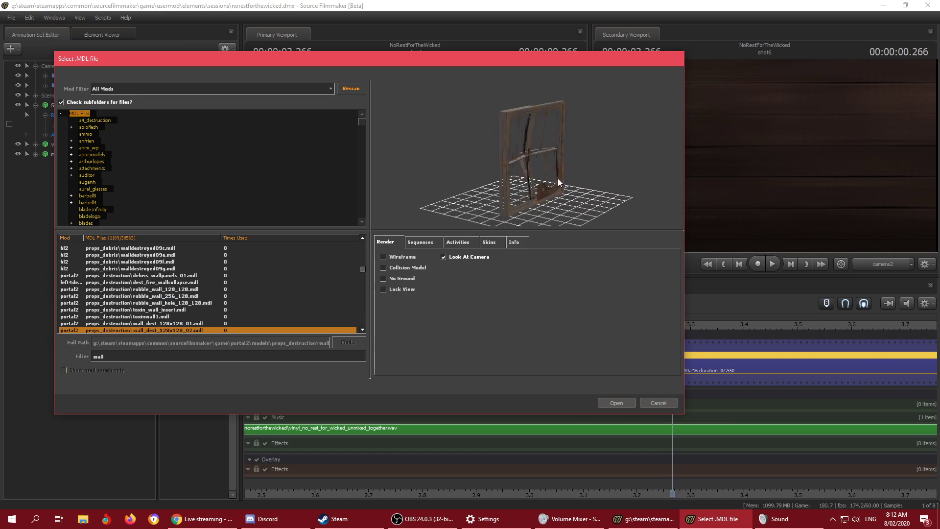
{"action": "key", "text": "Down"}
{"action": "key", "text": "Down"}
{"action": "key", "text": "Down"}
{"action": "key", "text": "Down"}
{"action": "key", "text": "Down"}
{"action": "key", "text": "Down"}
{"action": "key", "text": "Down"}
{"action": "key", "text": "Down"}
{"action": "key", "text": "Down"}
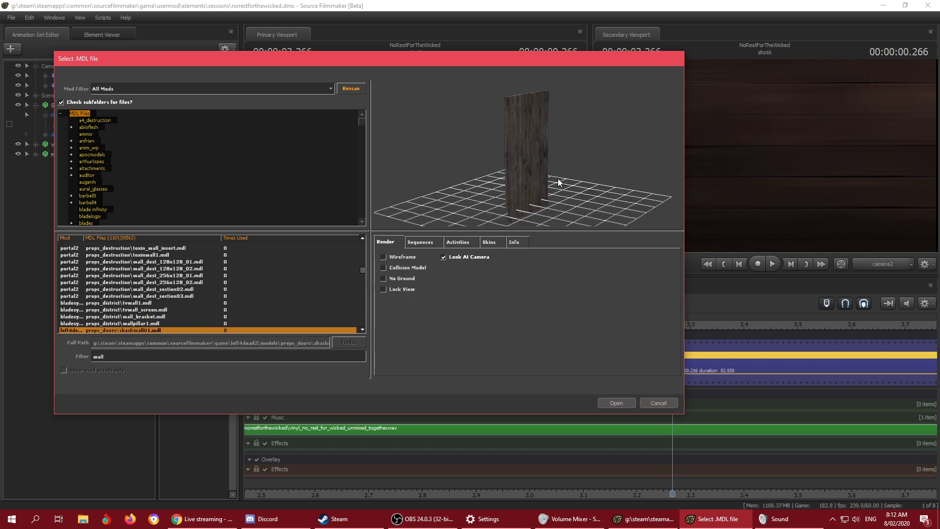
{"action": "key", "text": "Down"}
{"action": "key", "text": "Down"}
{"action": "key", "text": "Down"}
{"action": "key", "text": "Down"}
{"action": "key", "text": "Down"}
{"action": "key", "text": "Down"}
{"action": "key", "text": "Down"}
{"action": "key", "text": "Down"}
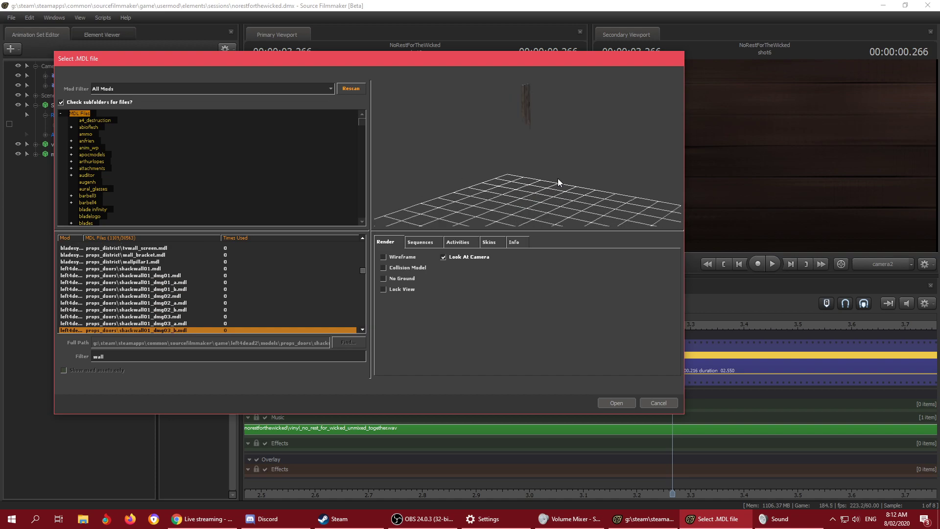
{"action": "key", "text": "Down"}
{"action": "key", "text": "Down"}
{"action": "key", "text": "Down"}
{"action": "key", "text": "Down"}
{"action": "key", "text": "Down"}
{"action": "key", "text": "Down"}
{"action": "key", "text": "Down"}
{"action": "key", "text": "Down"}
{"action": "key", "text": "Down"}
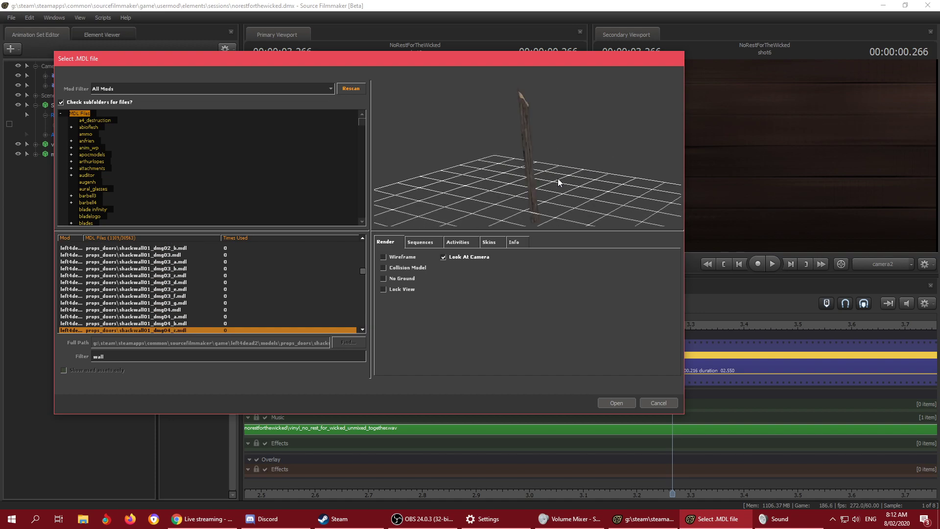
{"action": "key", "text": "Down"}
{"action": "key", "text": "Down"}
{"action": "key", "text": "Down"}
{"action": "key", "text": "Down"}
{"action": "key", "text": "Down"}
{"action": "key", "text": "Down"}
{"action": "key", "text": "Down"}
{"action": "key", "text": "Down"}
{"action": "key", "text": "Down"}
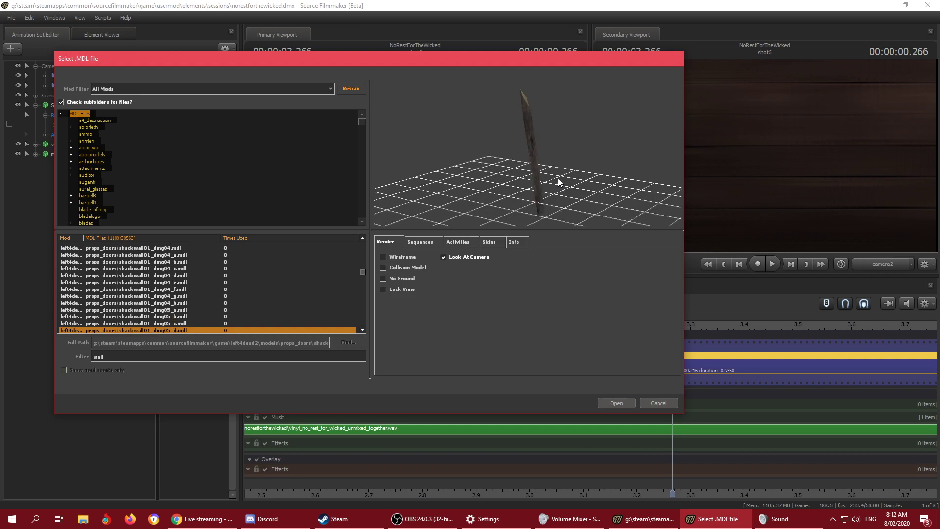
{"action": "key", "text": "Down"}
{"action": "key", "text": "Down"}
{"action": "key", "text": "Down"}
{"action": "key", "text": "Down"}
{"action": "key", "text": "Down"}
{"action": "key", "text": "Down"}
{"action": "key", "text": "Down"}
{"action": "key", "text": "Down"}
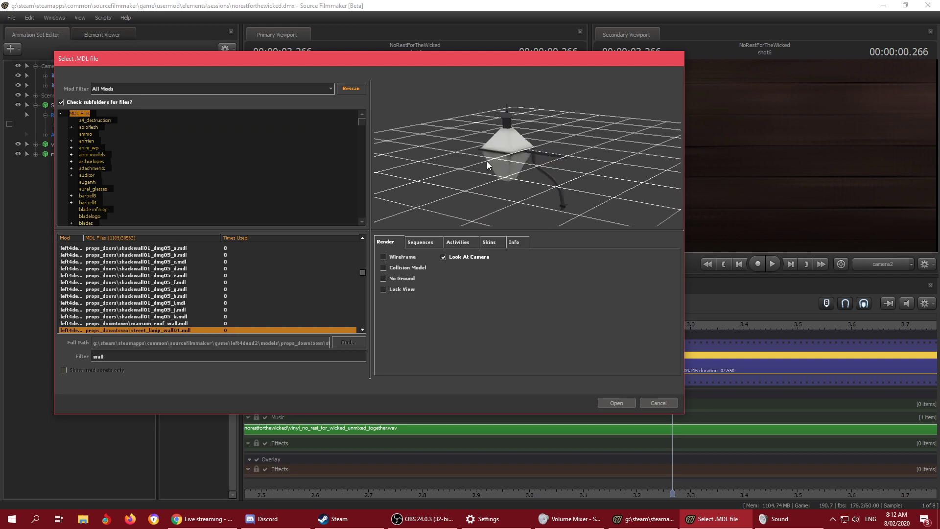
{"action": "key", "text": "Down"}
{"action": "key", "text": "Down"}
{"action": "key", "text": "Down"}
{"action": "key", "text": "Down"}
{"action": "key", "text": "Down"}
{"action": "key", "text": "Down"}
{"action": "key", "text": "Down"}
{"action": "key", "text": "Down"}
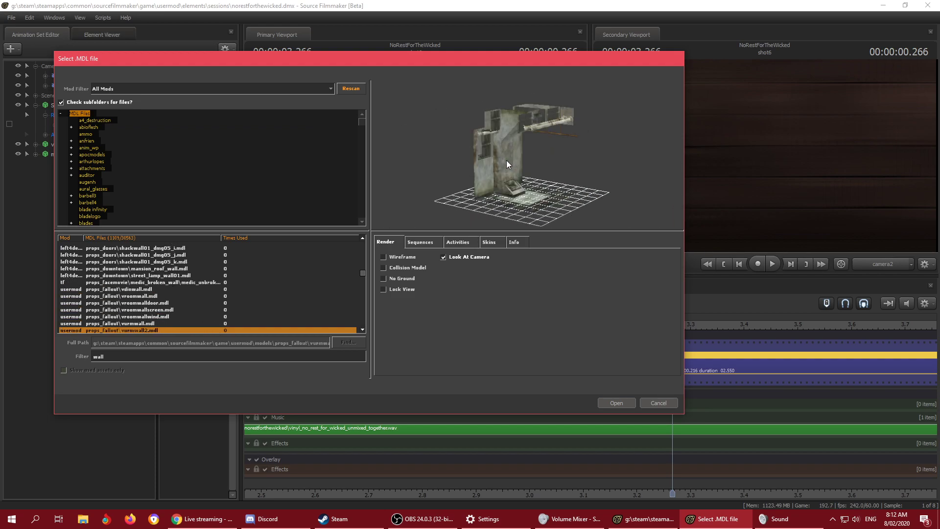
{"action": "key", "text": "Down"}
{"action": "key", "text": "Down"}
{"action": "key", "text": "Down"}
{"action": "key", "text": "Down"}
{"action": "key", "text": "Down"}
{"action": "key", "text": "Down"}
{"action": "key", "text": "Down"}
{"action": "key", "text": "Down"}
{"action": "key", "text": "Down"}
{"action": "key", "text": "Down"}
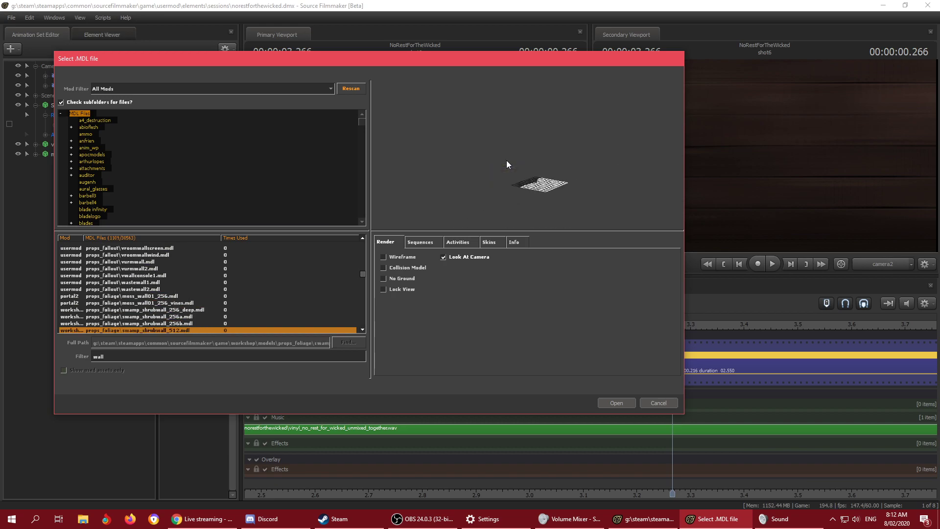
{"action": "key", "text": "Down"}
{"action": "key", "text": "Down"}
{"action": "key", "text": "Down"}
{"action": "key", "text": "Down"}
{"action": "key", "text": "Down"}
{"action": "key", "text": "Down"}
{"action": "key", "text": "Down"}
{"action": "key", "text": "Down"}
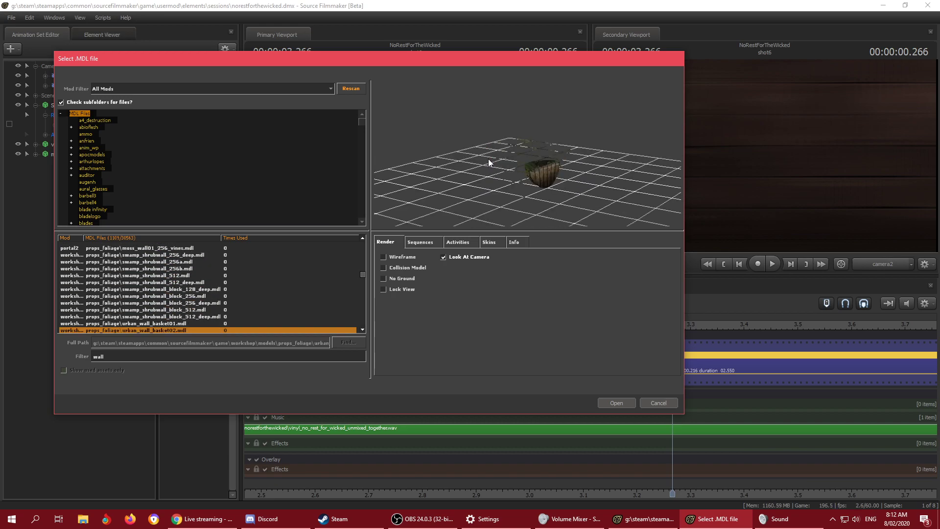
{"action": "key", "text": "Down"}
{"action": "key", "text": "Down"}
{"action": "key", "text": "Down"}
{"action": "key", "text": "Down"}
{"action": "key", "text": "Down"}
{"action": "key", "text": "Down"}
{"action": "key", "text": "Down"}
{"action": "key", "text": "Down"}
{"action": "key", "text": "Down"}
{"action": "key", "text": "Down"}
{"action": "key", "text": "Down"}
{"action": "key", "text": "Down"}
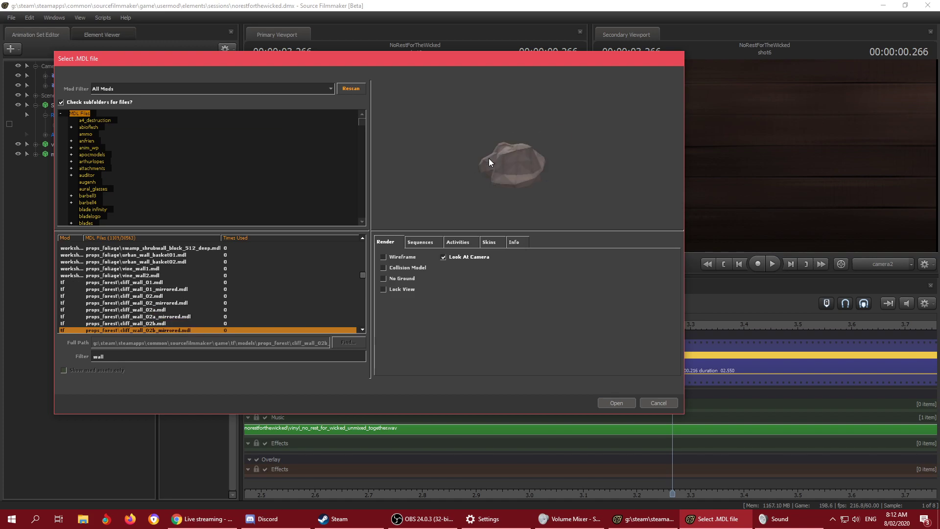
Step: Preview the remaining props_forest cliff and destroyed wall models through the concrete_wall001_96 model in props_fortifications
{"action": "key", "text": "Down"}
{"action": "key", "text": "Down"}
{"action": "key", "text": "Down"}
{"action": "key", "text": "Down"}
{"action": "key", "text": "Down"}
{"action": "key", "text": "Down"}
{"action": "key", "text": "Down"}
{"action": "key", "text": "Down"}
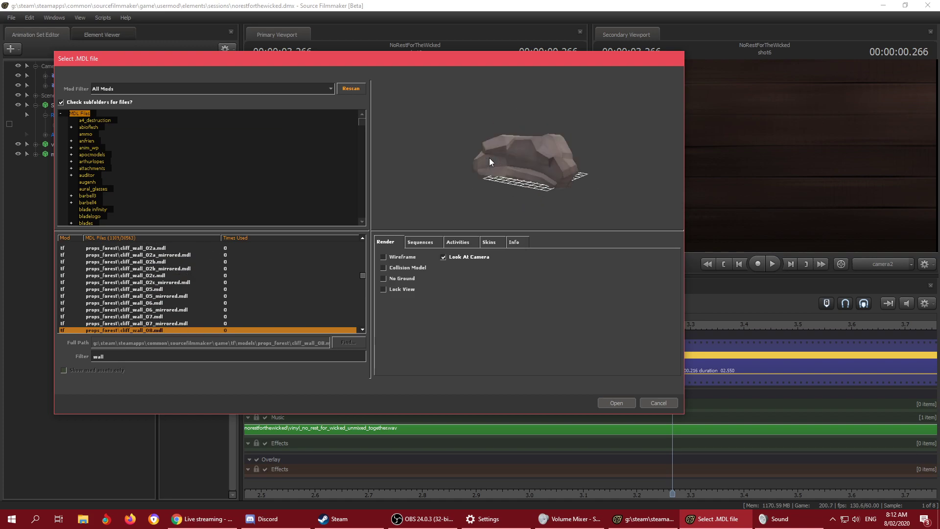
{"action": "key", "text": "Down"}
{"action": "key", "text": "Down"}
{"action": "key", "text": "Down"}
{"action": "key", "text": "Down"}
{"action": "key", "text": "Down"}
{"action": "key", "text": "Down"}
{"action": "key", "text": "Down"}
{"action": "key", "text": "Down"}
{"action": "key", "text": "Down"}
{"action": "key", "text": "Down"}
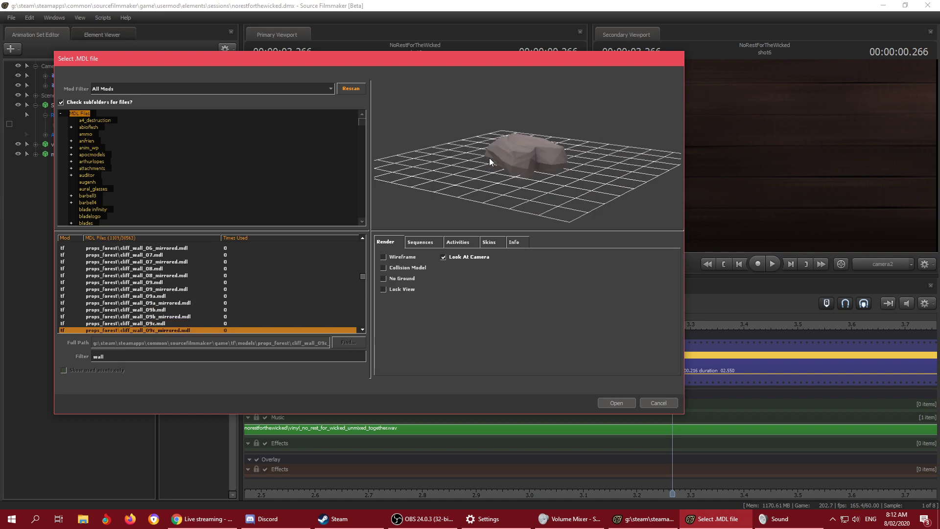
{"action": "key", "text": "Down"}
{"action": "key", "text": "Down"}
{"action": "key", "text": "Down"}
{"action": "key", "text": "Down"}
{"action": "key", "text": "Down"}
{"action": "key", "text": "Down"}
{"action": "key", "text": "Down"}
{"action": "key", "text": "Down"}
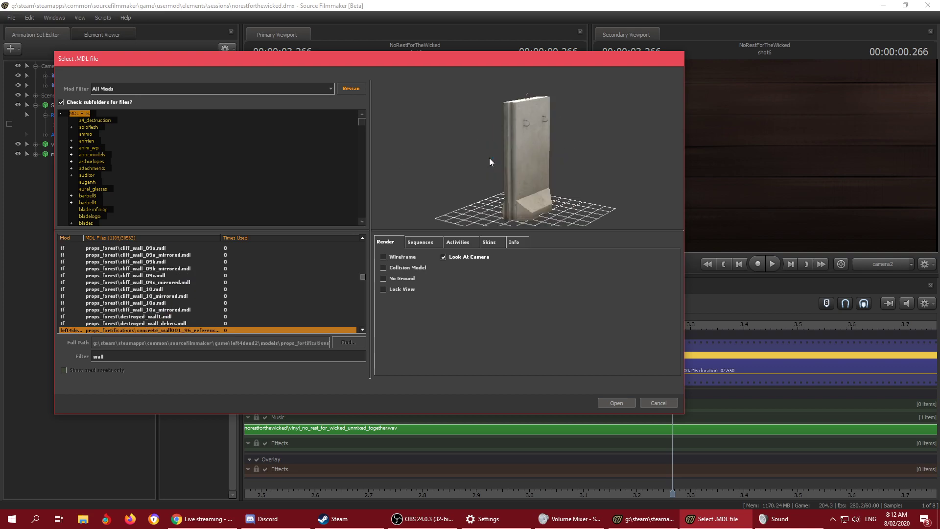
Step: Preview the "wall" models from props_generic through the props_interiors construction walls to props_japan\shoji_paper_wall_64.mdl
{"action": "key", "text": "Down"}
{"action": "key", "text": "Down"}
{"action": "key", "text": "Down"}
{"action": "key", "text": "Down"}
{"action": "key", "text": "Down"}
{"action": "key", "text": "Down"}
{"action": "key", "text": "Down"}
{"action": "key", "text": "Down"}
{"action": "key", "text": "Down"}
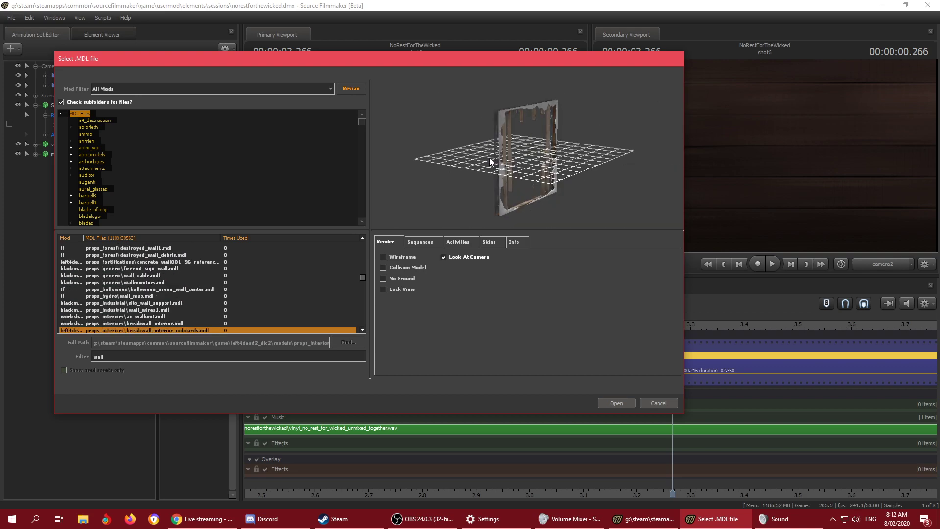
{"action": "key", "text": "Down"}
{"action": "key", "text": "Down"}
{"action": "key", "text": "Down"}
{"action": "key", "text": "Down"}
{"action": "key", "text": "Down"}
{"action": "key", "text": "Down"}
{"action": "key", "text": "Down"}
{"action": "key", "text": "Down"}
{"action": "key", "text": "Down"}
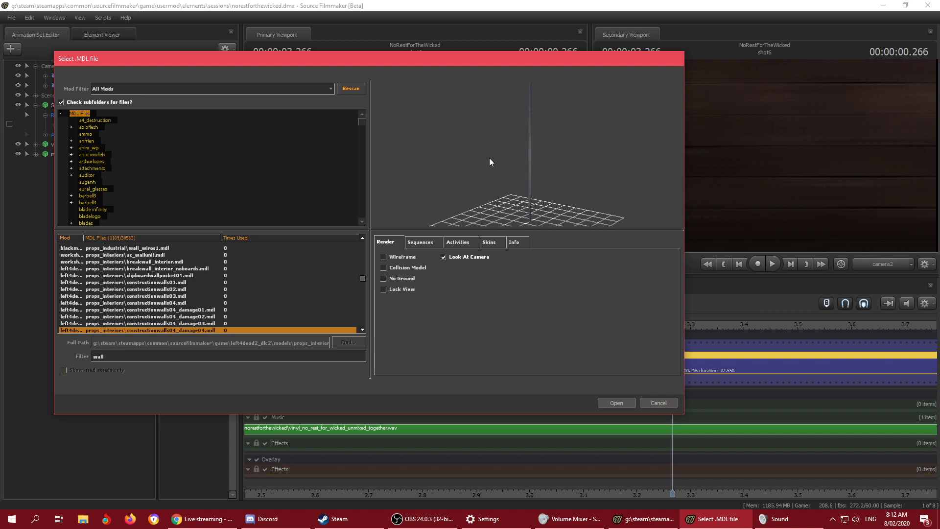
{"action": "key", "text": "Down"}
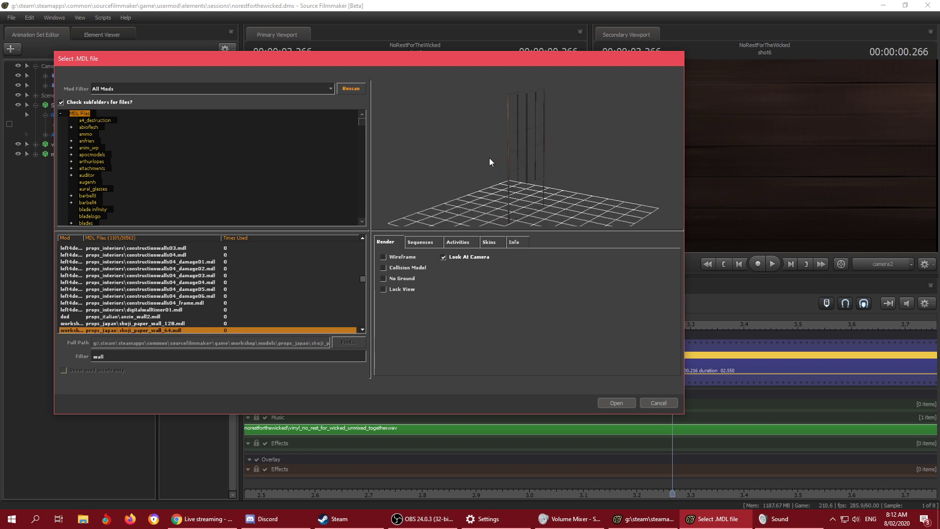
Step: Go back to the props_interiors constructionwalls models and compare their variants, including constructionwalls04_damage04.mdl
{"action": "key", "text": "Up"}
{"action": "key", "text": "Up"}
{"action": "key", "text": "Up"}
{"action": "key", "text": "Up"}
{"action": "key", "text": "Up"}
{"action": "key", "text": "Up"}
{"action": "key", "text": "Up"}
{"action": "key", "text": "Up"}
{"action": "key", "text": "Up"}
{"action": "key", "text": "Up"}
{"action": "key", "text": "Down"}
{"action": "key", "text": "Down"}
{"action": "key", "text": "Down"}
{"action": "key", "text": "Up"}
{"action": "key", "text": "Up"}
{"action": "key", "text": "Up"}
{"action": "key", "text": "Down"}
{"action": "key", "text": "Down"}
{"action": "key", "text": "Down"}
{"action": "key", "text": "Down"}
{"action": "key", "text": "Down"}
{"action": "key", "text": "Down"}
{"action": "key", "text": "Down"}
{"action": "key", "text": "Down"}
{"action": "key", "text": "Down"}
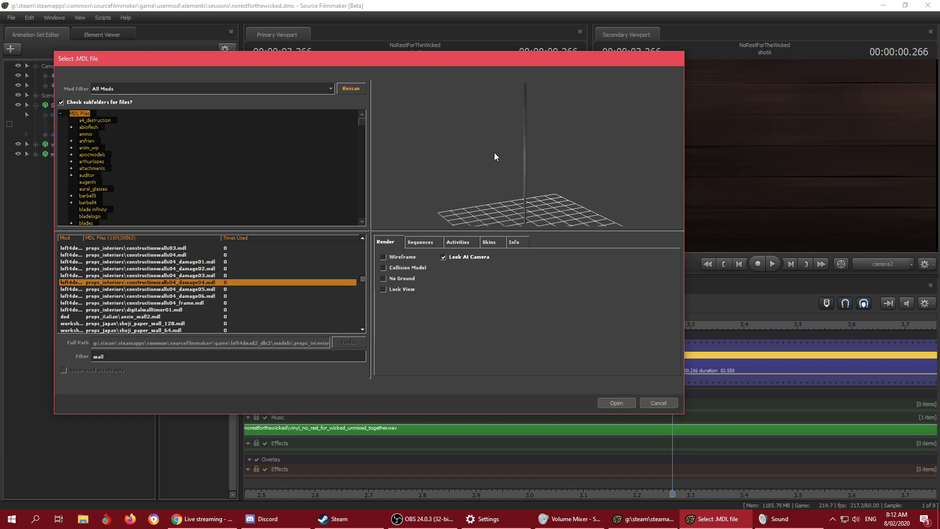
Step: Preview the filtered models from constructionwalls04_damage05.mdl through the props_japan, props_lab and props_lambda sets to props_lights\walllight001a.mdl
{"action": "key", "text": "Down"}
{"action": "key", "text": "Down"}
{"action": "key", "text": "Down"}
{"action": "key", "text": "Down"}
{"action": "key", "text": "Down"}
{"action": "key", "text": "Down"}
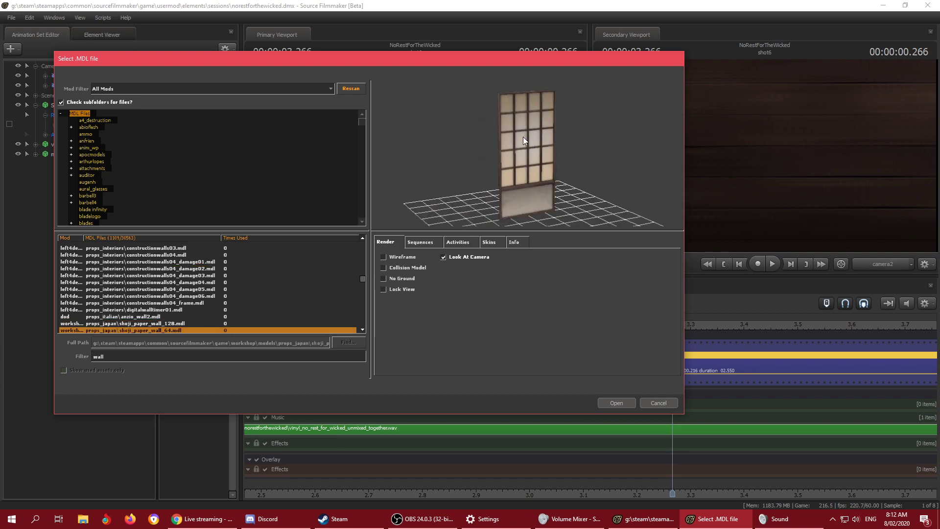
{"action": "key", "text": "Down"}
{"action": "key", "text": "Down"}
{"action": "key", "text": "Down"}
{"action": "key", "text": "Down"}
{"action": "key", "text": "Down"}
{"action": "key", "text": "Down"}
{"action": "key", "text": "Down"}
{"action": "key", "text": "Down"}
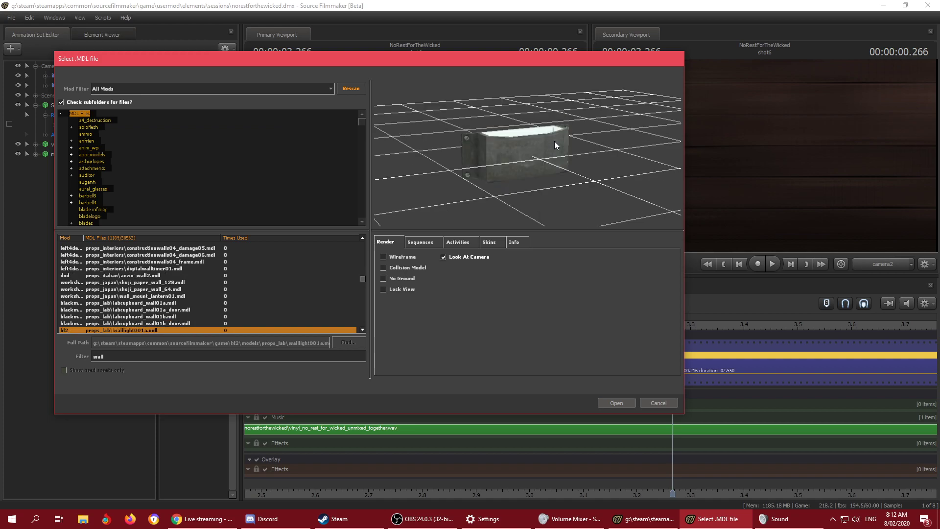
{"action": "key", "text": "Down"}
{"action": "key", "text": "Down"}
{"action": "key", "text": "Down"}
{"action": "key", "text": "Down"}
{"action": "key", "text": "Down"}
{"action": "key", "text": "Down"}
{"action": "key", "text": "Down"}
{"action": "key", "text": "Down"}
{"action": "key", "text": "Down"}
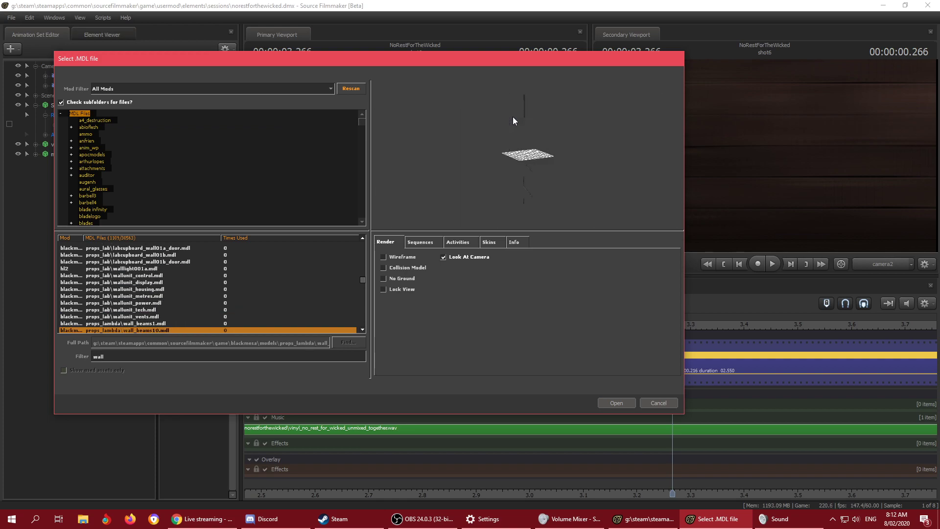
{"action": "key", "text": "Down"}
{"action": "key", "text": "Down"}
{"action": "key", "text": "Down"}
{"action": "key", "text": "Down"}
{"action": "key", "text": "Down"}
{"action": "key", "text": "Down"}
{"action": "key", "text": "Down"}
{"action": "key", "text": "Down"}
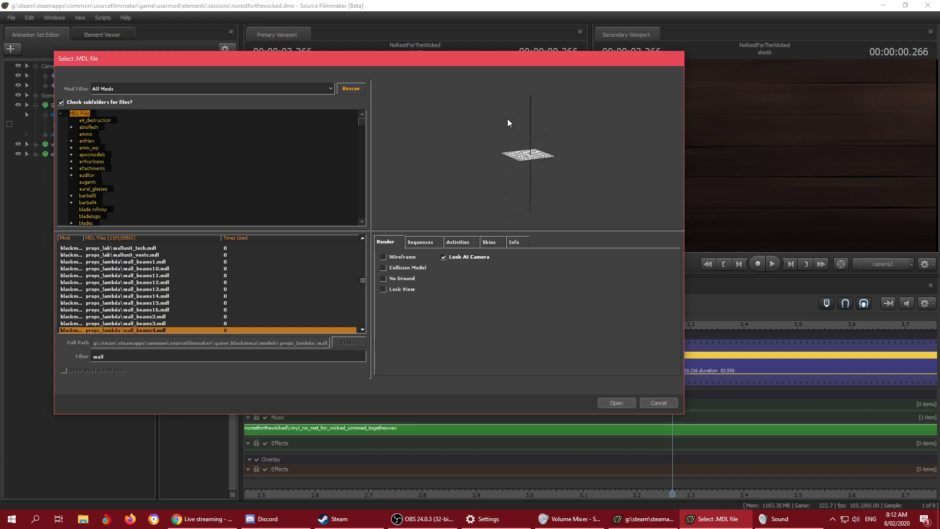
{"action": "key", "text": "Down"}
{"action": "key", "text": "Down"}
{"action": "key", "text": "Down"}
{"action": "key", "text": "Down"}
{"action": "key", "text": "Down"}
{"action": "key", "text": "Down"}
{"action": "key", "text": "Down"}
{"action": "key", "text": "Down"}
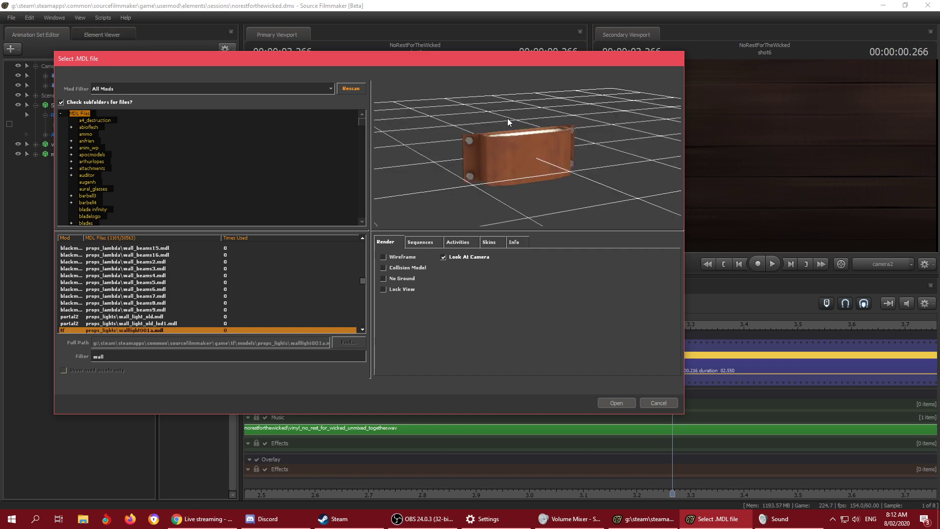
Step: Preview the models from props_livingwall through the props_medieval stone and wood walls to props_mill\brickwall_broken05_b.mdl
{"action": "key", "text": "Down"}
{"action": "key", "text": "Down"}
{"action": "key", "text": "Down"}
{"action": "key", "text": "Down"}
{"action": "key", "text": "Down"}
{"action": "key", "text": "Down"}
{"action": "key", "text": "Down"}
{"action": "key", "text": "Down"}
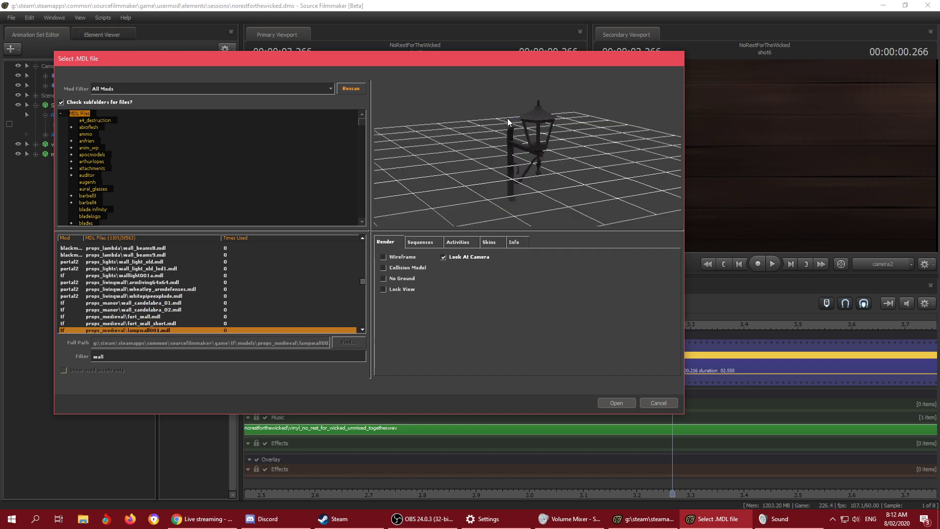
{"action": "key", "text": "Down"}
{"action": "key", "text": "Down"}
{"action": "key", "text": "Down"}
{"action": "key", "text": "Down"}
{"action": "key", "text": "Down"}
{"action": "key", "text": "Down"}
{"action": "key", "text": "Down"}
{"action": "key", "text": "Down"}
{"action": "key", "text": "Down"}
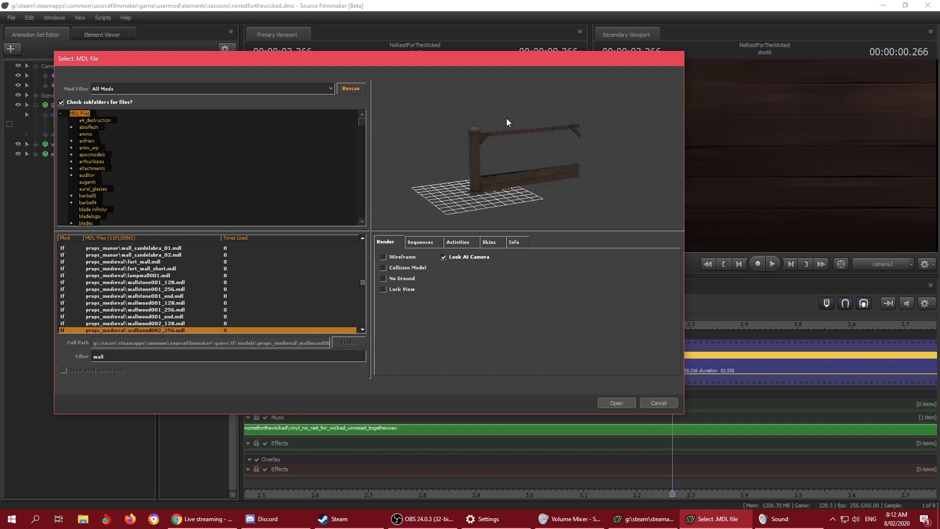
{"action": "key", "text": "Down"}
{"action": "key", "text": "Down"}
{"action": "key", "text": "Down"}
{"action": "key", "text": "Down"}
{"action": "key", "text": "Down"}
{"action": "key", "text": "Down"}
{"action": "key", "text": "Down"}
{"action": "key", "text": "Down"}
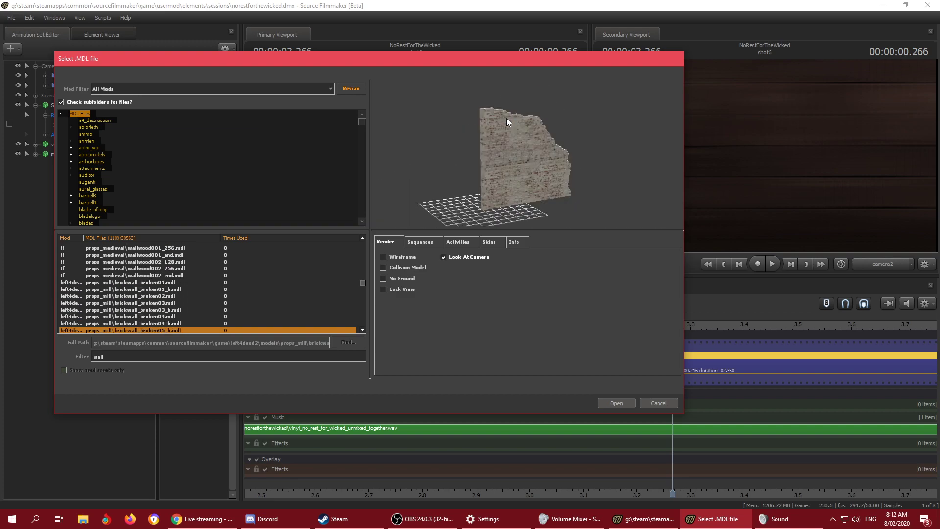
Step: Preview the filtered models from the props_mill mill walls through props_monastery and props_moonbase to props_mvm\mvm_deathpit_wallboards03.mdl
{"action": "key", "text": "Down"}
{"action": "key", "text": "Down"}
{"action": "key", "text": "Down"}
{"action": "key", "text": "Down"}
{"action": "key", "text": "Down"}
{"action": "key", "text": "Down"}
{"action": "key", "text": "Down"}
{"action": "key", "text": "Down"}
{"action": "key", "text": "Down"}
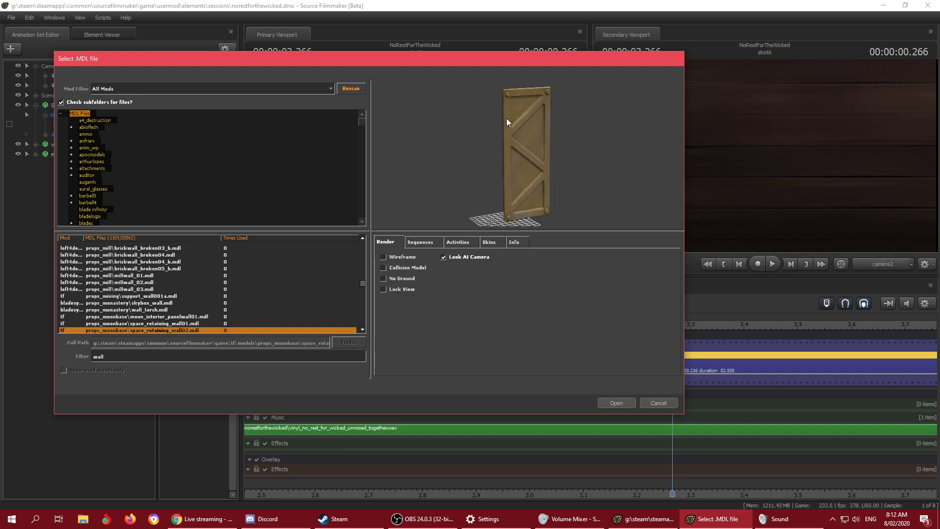
{"action": "key", "text": "Down"}
{"action": "key", "text": "Down"}
{"action": "key", "text": "Down"}
{"action": "key", "text": "Down"}
{"action": "key", "text": "Down"}
{"action": "key", "text": "Down"}
{"action": "key", "text": "Down"}
{"action": "key", "text": "Down"}
{"action": "key", "text": "Down"}
{"action": "key", "text": "Down"}
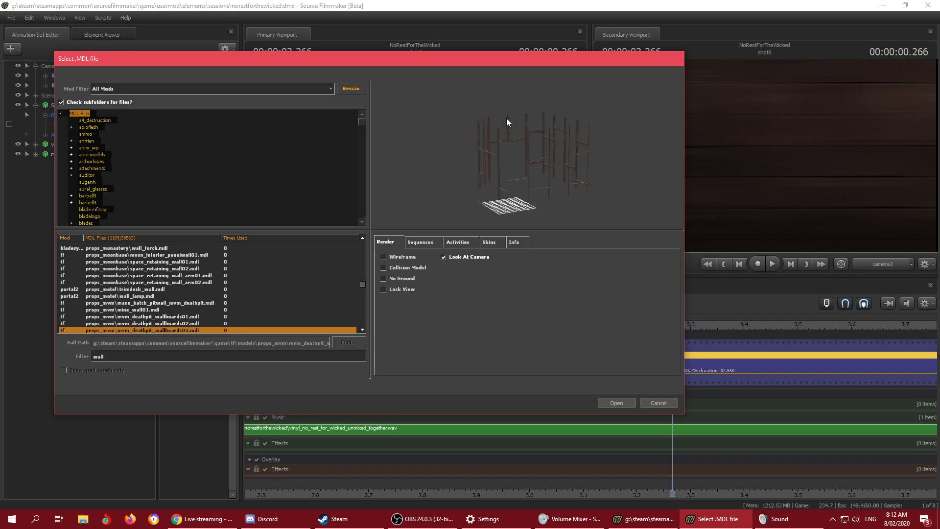
Step: Preview the props_office wall bottoms, columns and door frames up to wall_top_128_intermediate.mdl
{"action": "key", "text": "Down"}
{"action": "key", "text": "Down"}
{"action": "key", "text": "Down"}
{"action": "key", "text": "Down"}
{"action": "key", "text": "Down"}
{"action": "key", "text": "Down"}
{"action": "key", "text": "Down"}
{"action": "key", "text": "Down"}
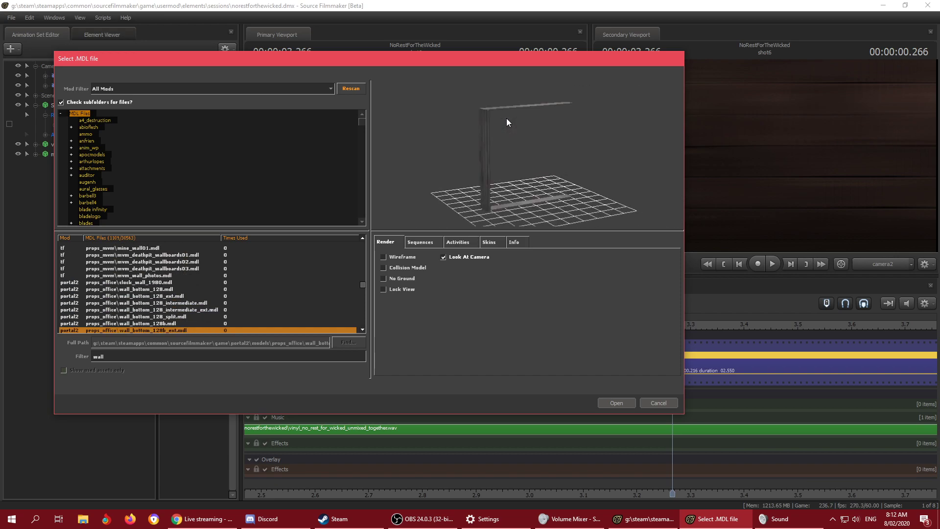
{"action": "key", "text": "Down"}
{"action": "key", "text": "Down"}
{"action": "key", "text": "Down"}
{"action": "key", "text": "Down"}
{"action": "key", "text": "Down"}
{"action": "key", "text": "Down"}
{"action": "key", "text": "Down"}
{"action": "key", "text": "Down"}
{"action": "key", "text": "Down"}
{"action": "key", "text": "Down"}
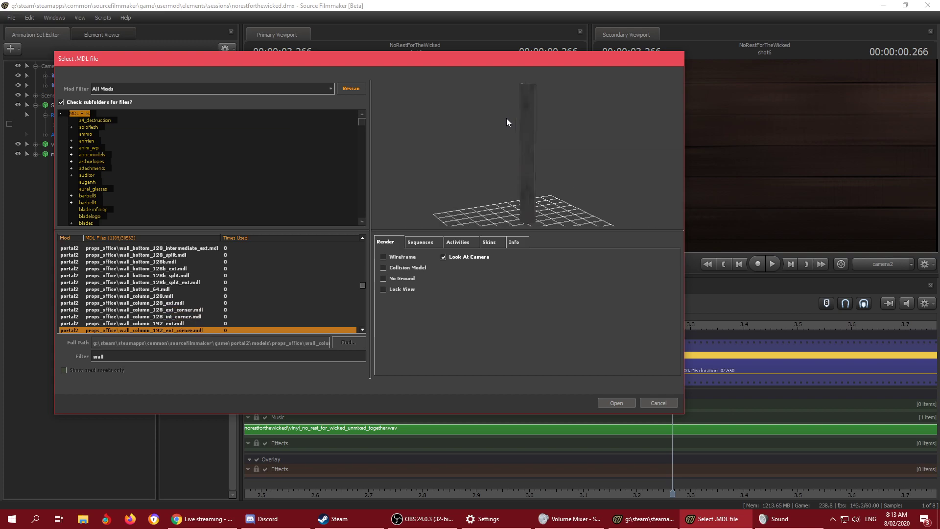
{"action": "key", "text": "Down"}
{"action": "key", "text": "Down"}
{"action": "key", "text": "Down"}
{"action": "key", "text": "Down"}
{"action": "key", "text": "Down"}
{"action": "key", "text": "Down"}
{"action": "key", "text": "Down"}
{"action": "key", "text": "Down"}
{"action": "key", "text": "Down"}
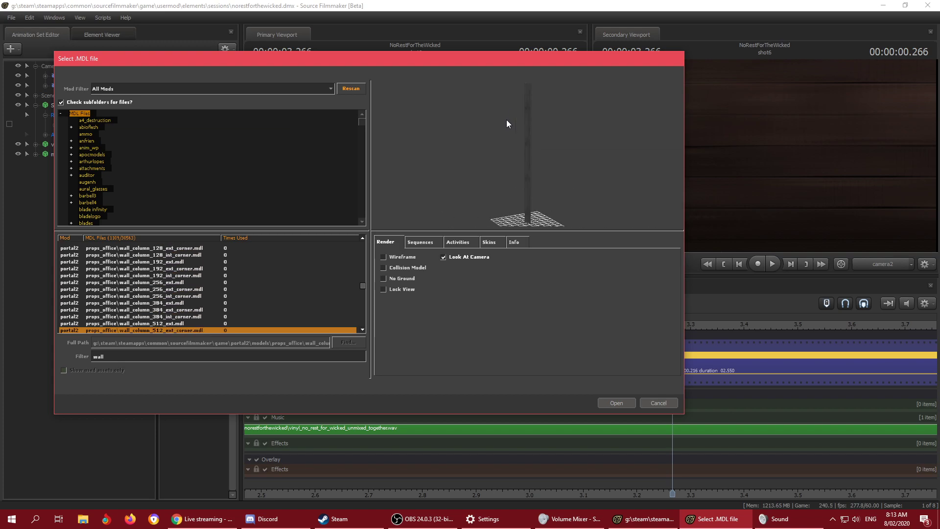
{"action": "key", "text": "Down"}
{"action": "key", "text": "Down"}
{"action": "key", "text": "Down"}
{"action": "key", "text": "Down"}
{"action": "key", "text": "Down"}
{"action": "key", "text": "Down"}
{"action": "key", "text": "Down"}
{"action": "key", "text": "Down"}
{"action": "key", "text": "Down"}
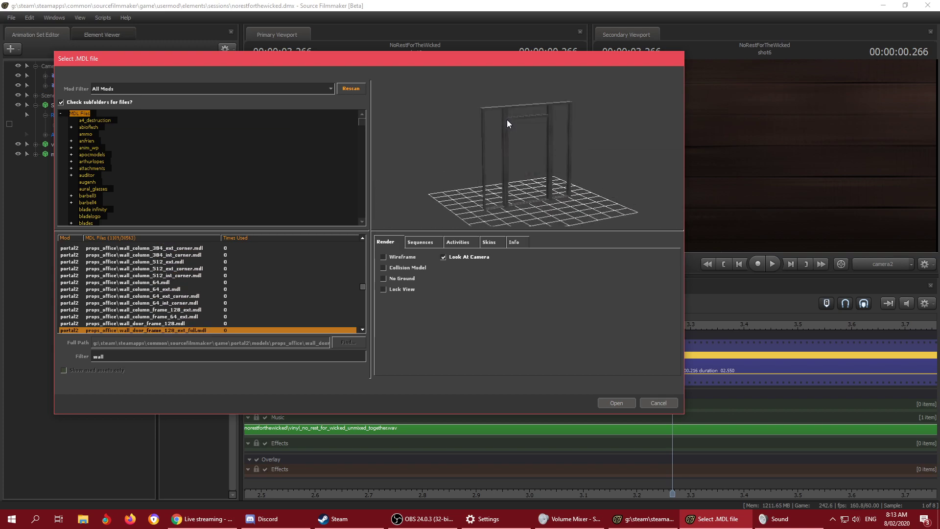
{"action": "key", "text": "Down"}
{"action": "key", "text": "Down"}
{"action": "key", "text": "Down"}
{"action": "key", "text": "Down"}
{"action": "key", "text": "Down"}
{"action": "key", "text": "Down"}
{"action": "key", "text": "Down"}
{"action": "key", "text": "Down"}
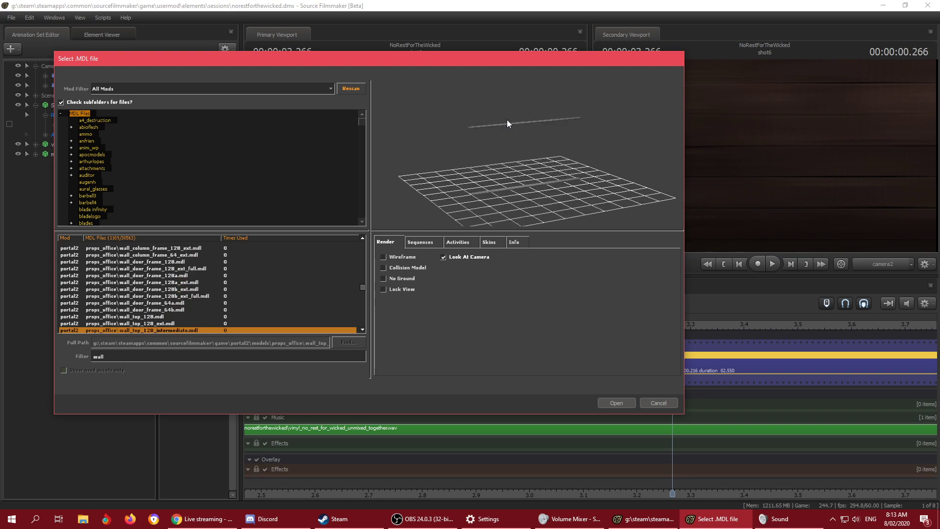
Step: Preview the remaining props_office and props_parable museum walls, and compare the metal and concrete laser walls in props_questionableethics
{"action": "key", "text": "Down"}
{"action": "key", "text": "Down"}
{"action": "key", "text": "Down"}
{"action": "key", "text": "Down"}
{"action": "key", "text": "Down"}
{"action": "key", "text": "Down"}
{"action": "key", "text": "Down"}
{"action": "key", "text": "Down"}
{"action": "key", "text": "Down"}
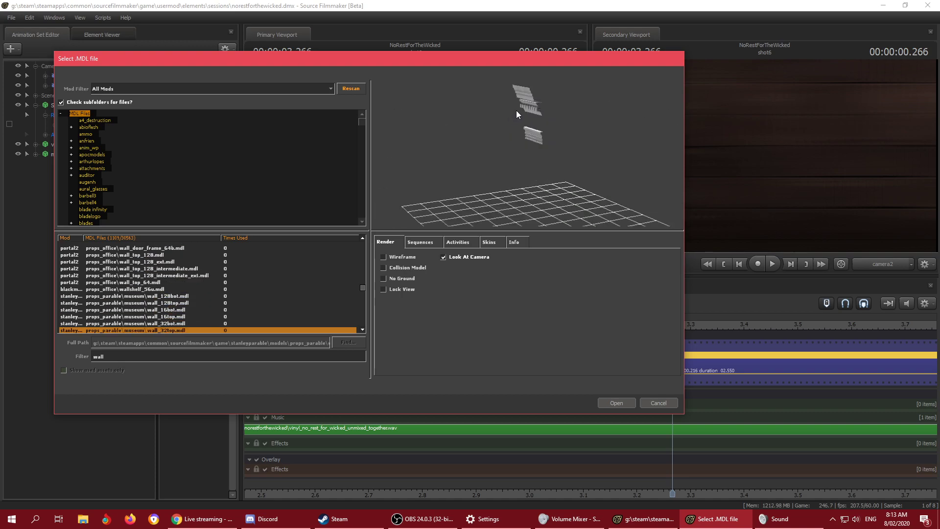
{"action": "key", "text": "Down"}
{"action": "key", "text": "Down"}
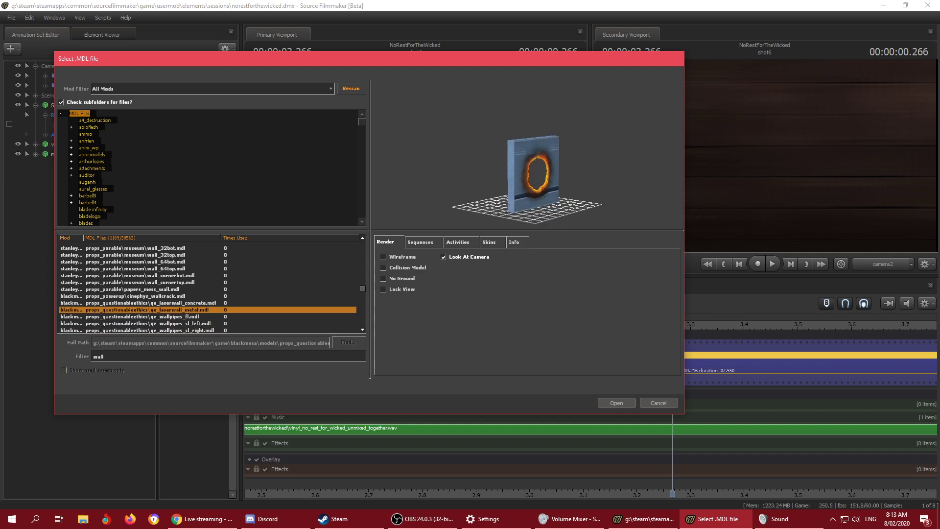
{"action": "key", "text": "Up"}
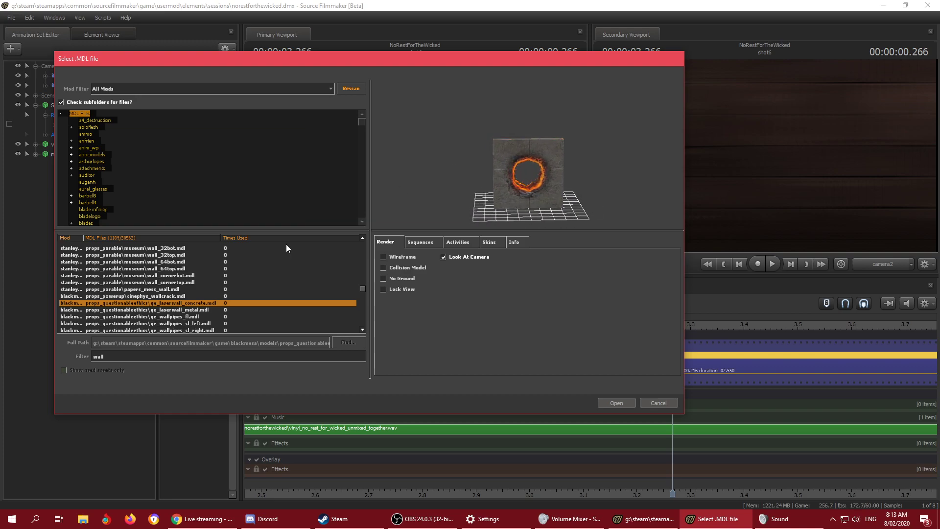
Step: Preview the models from the props_questionableethics wall pipes through the props_soho wall signs to props_spytech\wall_clock.mdl
{"action": "key", "text": "Down"}
{"action": "key", "text": "Down"}
{"action": "key", "text": "Down"}
{"action": "key", "text": "Down"}
{"action": "key", "text": "Down"}
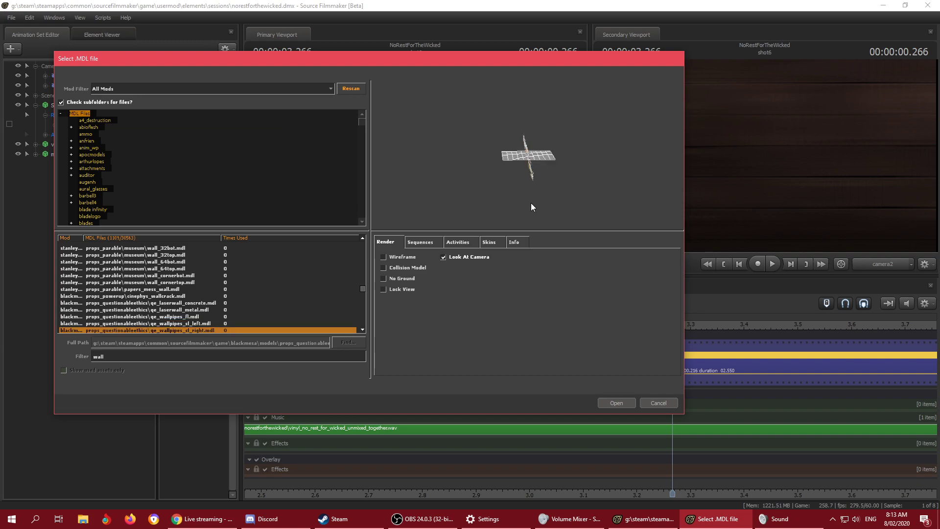
{"action": "key", "text": "Down"}
{"action": "key", "text": "Down"}
{"action": "key", "text": "Down"}
{"action": "key", "text": "Down"}
{"action": "key", "text": "Down"}
{"action": "key", "text": "Down"}
{"action": "key", "text": "Down"}
{"action": "key", "text": "Down"}
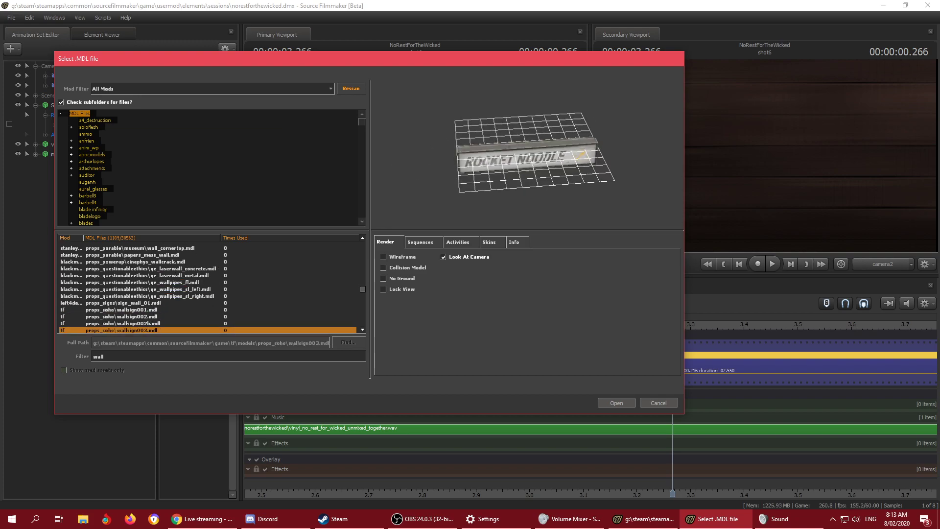
{"action": "key", "text": "Down"}
{"action": "key", "text": "Down"}
{"action": "key", "text": "Down"}
{"action": "key", "text": "Down"}
{"action": "key", "text": "Down"}
{"action": "key", "text": "Down"}
{"action": "key", "text": "Down"}
{"action": "key", "text": "Down"}
{"action": "key", "text": "Down"}
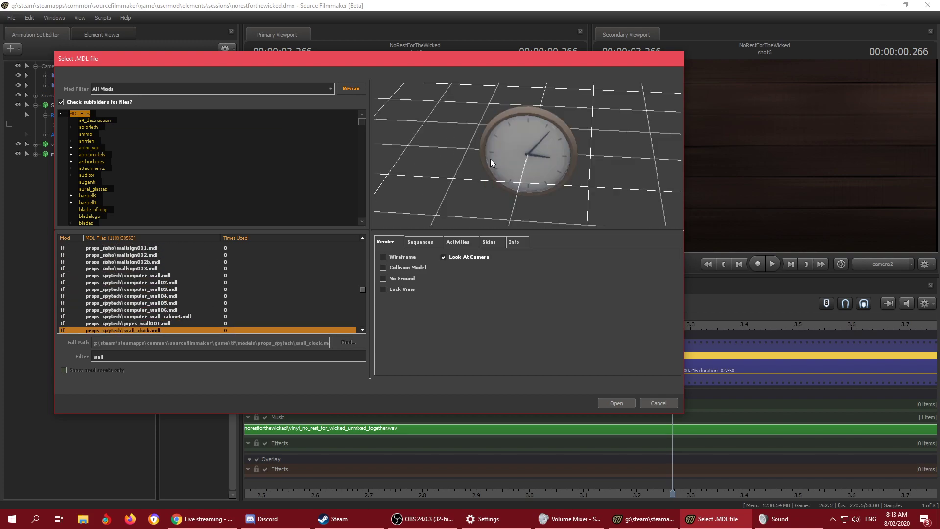
Step: Preview the models from props_st and props_swamp through the props_underground walls to the props_unique infectedbreakwall01 2x4 parts
{"action": "key", "text": "Down"}
{"action": "key", "text": "Down"}
{"action": "key", "text": "Down"}
{"action": "key", "text": "Down"}
{"action": "key", "text": "Down"}
{"action": "key", "text": "Down"}
{"action": "key", "text": "Down"}
{"action": "key", "text": "Down"}
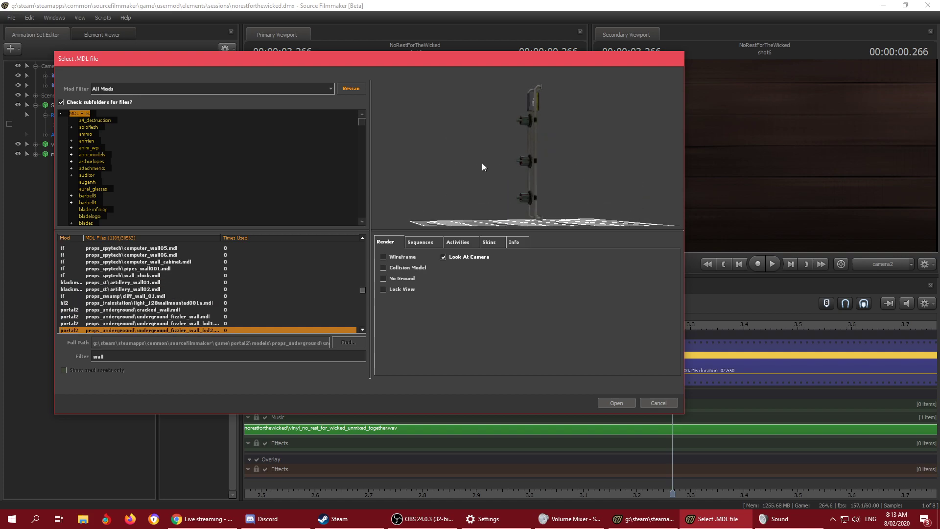
{"action": "key", "text": "Down"}
{"action": "key", "text": "Down"}
{"action": "key", "text": "Down"}
{"action": "key", "text": "Down"}
{"action": "key", "text": "Down"}
{"action": "key", "text": "Down"}
{"action": "key", "text": "Down"}
{"action": "key", "text": "Down"}
{"action": "key", "text": "Down"}
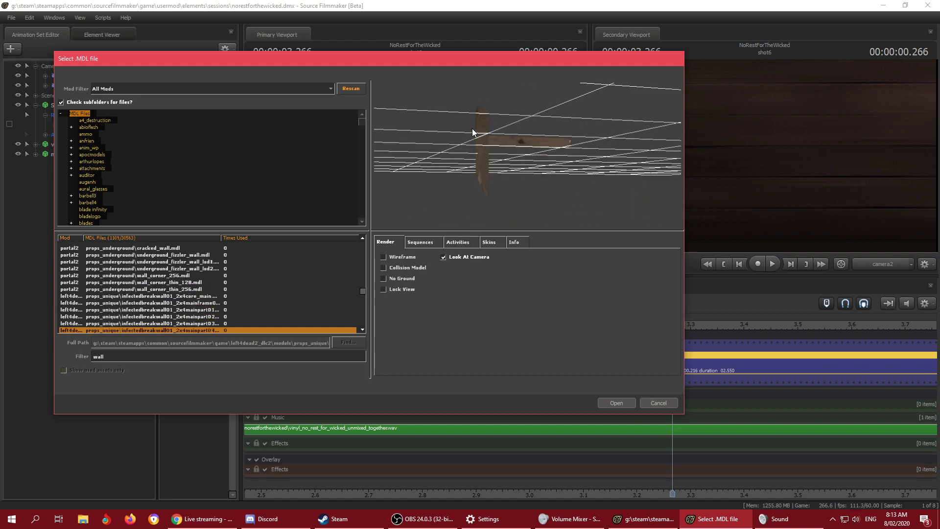
Step: Preview the remaining props_unique break walls, including the zombiebreakwall sets, up to props_urban\concreteblock_wall002.mdl
{"action": "key", "text": "Down"}
{"action": "key", "text": "Down"}
{"action": "key", "text": "Down"}
{"action": "key", "text": "Down"}
{"action": "key", "text": "Down"}
{"action": "key", "text": "Down"}
{"action": "key", "text": "Down"}
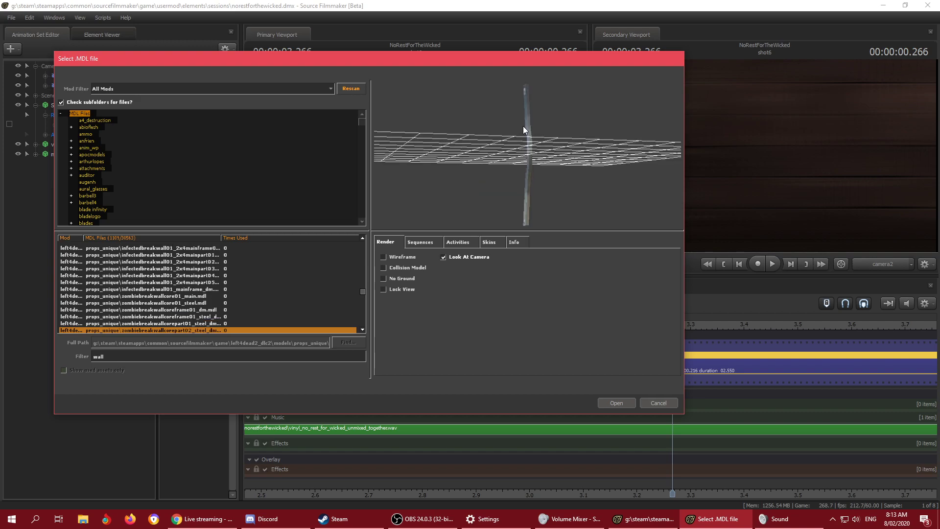
{"action": "key", "text": "Down"}
{"action": "key", "text": "Down"}
{"action": "key", "text": "Down"}
{"action": "key", "text": "Down"}
{"action": "key", "text": "Down"}
{"action": "key", "text": "Down"}
{"action": "key", "text": "Down"}
{"action": "key", "text": "Down"}
{"action": "key", "text": "Down"}
{"action": "key", "text": "Down"}
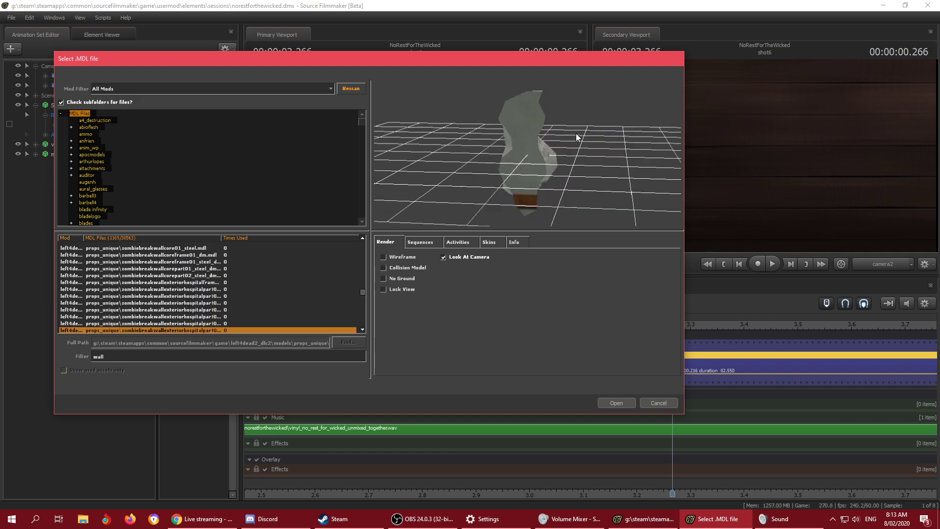
{"action": "key", "text": "Down"}
{"action": "key", "text": "Down"}
{"action": "key", "text": "Down"}
{"action": "key", "text": "Down"}
{"action": "key", "text": "Down"}
{"action": "key", "text": "Down"}
{"action": "key", "text": "Down"}
{"action": "key", "text": "Down"}
{"action": "key", "text": "Down"}
{"action": "key", "text": "Down"}
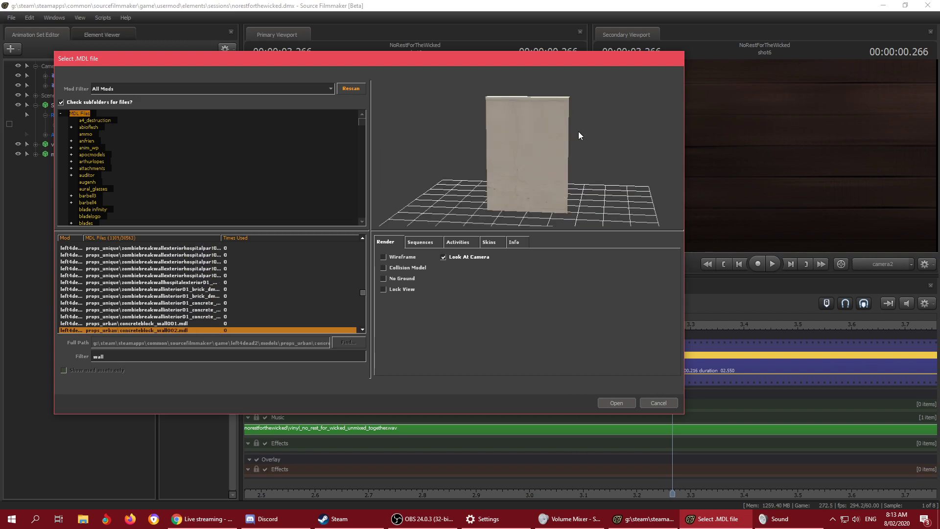
Step: Preview the props_urban gate walls and wall lamps through the props_wasteland plaster walls to woodwall030b_window01a.mdl
{"action": "key", "text": "Down"}
{"action": "key", "text": "Down"}
{"action": "key", "text": "Down"}
{"action": "key", "text": "Down"}
{"action": "key", "text": "Down"}
{"action": "key", "text": "Down"}
{"action": "key", "text": "Down"}
{"action": "key", "text": "Down"}
{"action": "key", "text": "Down"}
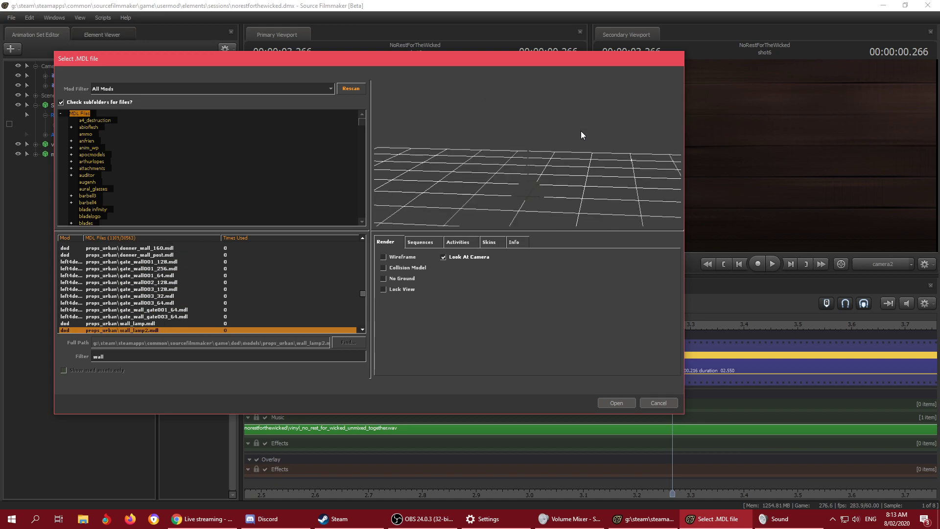
{"action": "key", "text": "Down"}
{"action": "key", "text": "Down"}
{"action": "key", "text": "Down"}
{"action": "key", "text": "Down"}
{"action": "key", "text": "Down"}
{"action": "key", "text": "Down"}
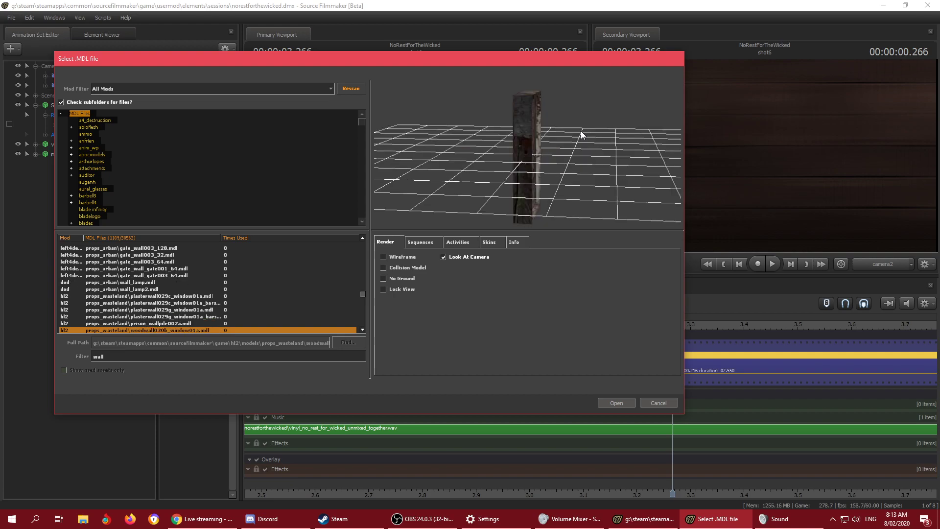
Step: Preview the remaining props_wasteland and props_windows wood walls through to props_winter\modularstonewall_curve90.mdl
{"action": "key", "text": "Down"}
{"action": "key", "text": "Down"}
{"action": "key", "text": "Down"}
{"action": "key", "text": "Down"}
{"action": "key", "text": "Down"}
{"action": "key", "text": "Down"}
{"action": "key", "text": "Down"}
{"action": "key", "text": "Down"}
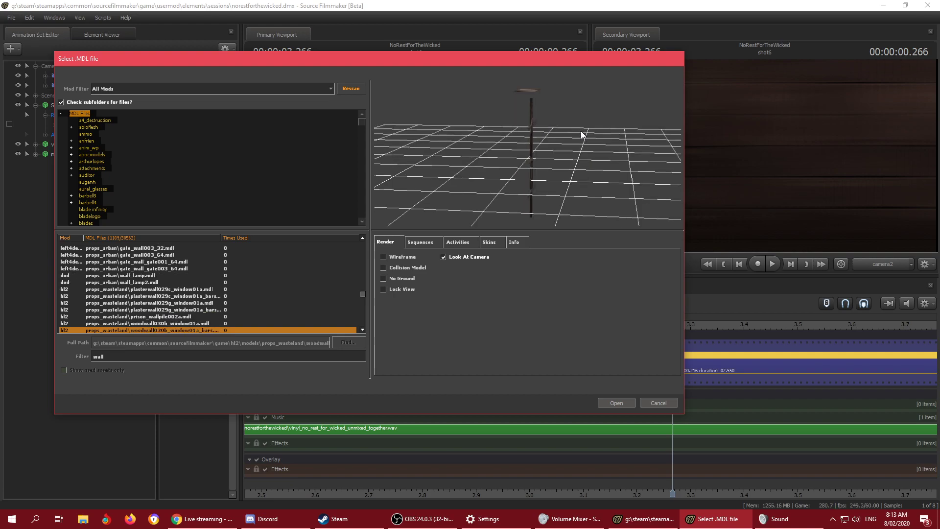
{"action": "key", "text": "Down"}
{"action": "key", "text": "Down"}
{"action": "key", "text": "Down"}
{"action": "key", "text": "Down"}
{"action": "key", "text": "Down"}
{"action": "key", "text": "Down"}
{"action": "key", "text": "Down"}
{"action": "key", "text": "Down"}
{"action": "key", "text": "Down"}
{"action": "key", "text": "Down"}
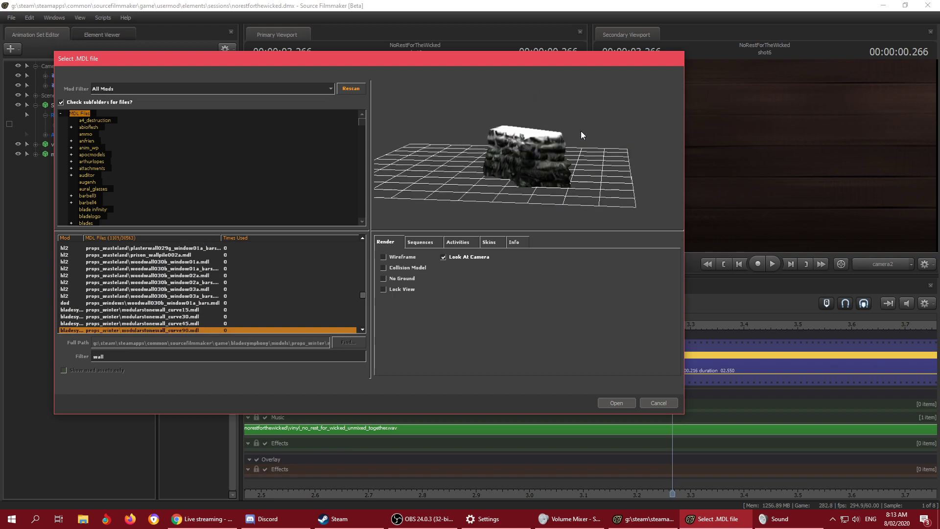
Step: Preview the models from props_winter\modularstonewall_straight.mdl through the stonewall_merge, rd_room and speeder walls to the first splinks funboxes_kickers model
{"action": "key", "text": "Down"}
{"action": "key", "text": "Down"}
{"action": "key", "text": "Down"}
{"action": "key", "text": "Down"}
{"action": "key", "text": "Down"}
{"action": "key", "text": "Down"}
{"action": "key", "text": "Down"}
{"action": "key", "text": "Down"}
{"action": "key", "text": "Down"}
{"action": "key", "text": "Down"}
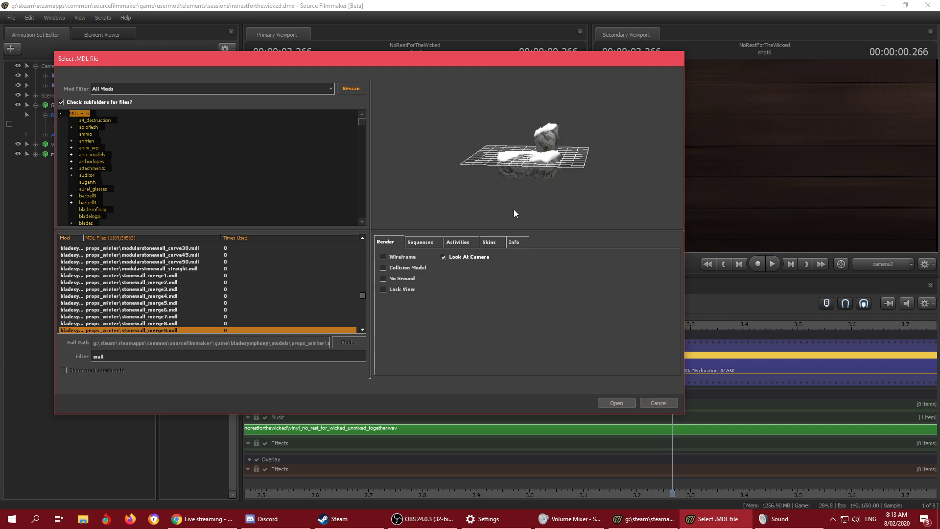
{"action": "key", "text": "Down"}
{"action": "key", "text": "Down"}
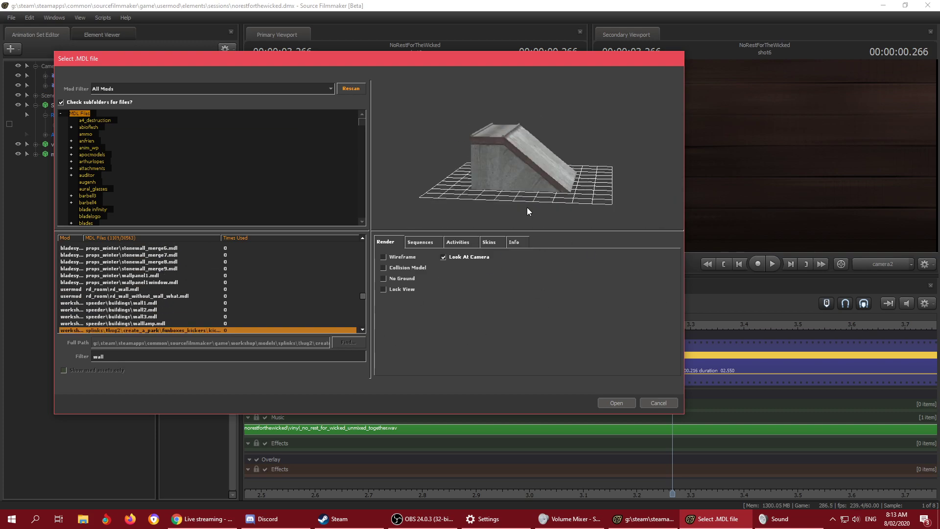
Step: Go back through the speeder\buildings walls and add speeder\buildings\wall2.mdl to shot6
{"action": "key", "text": "Up"}
{"action": "key", "text": "Up"}
{"action": "key", "text": "Up"}
{"action": "key", "text": "Up"}
{"action": "key", "text": "Up"}
{"action": "key", "text": "Up"}
{"action": "key", "text": "Down"}
{"action": "key", "text": "Down"}
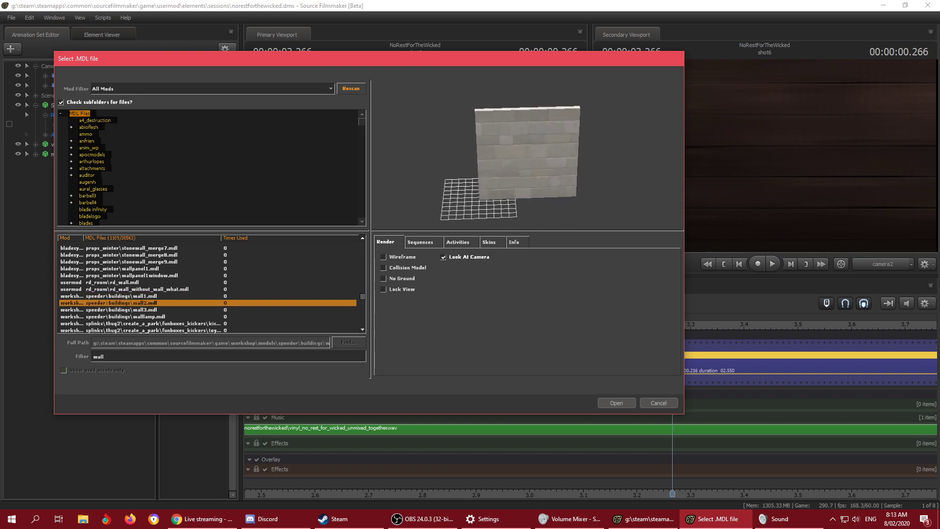
{"action": "key", "text": "Down"}
{"action": "key", "text": "Up"}
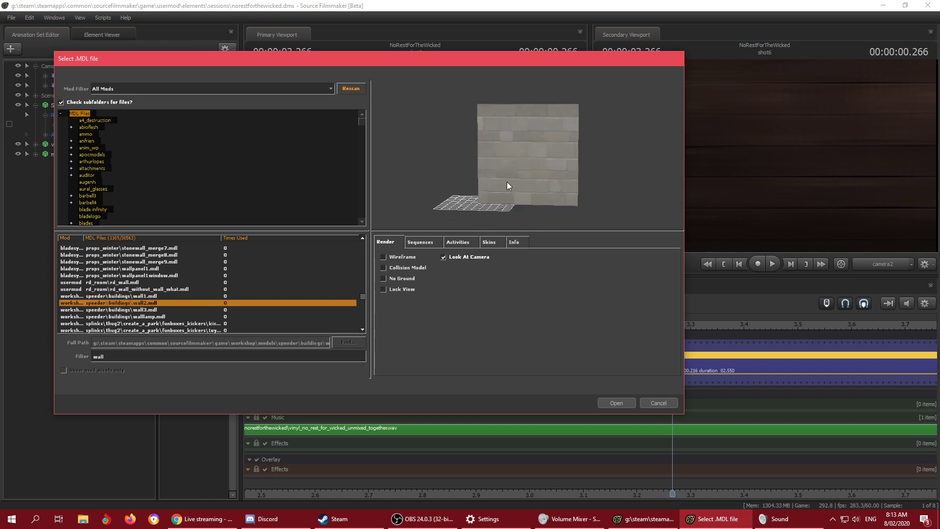
{"action": "left_click", "coordinate": [617, 403]}
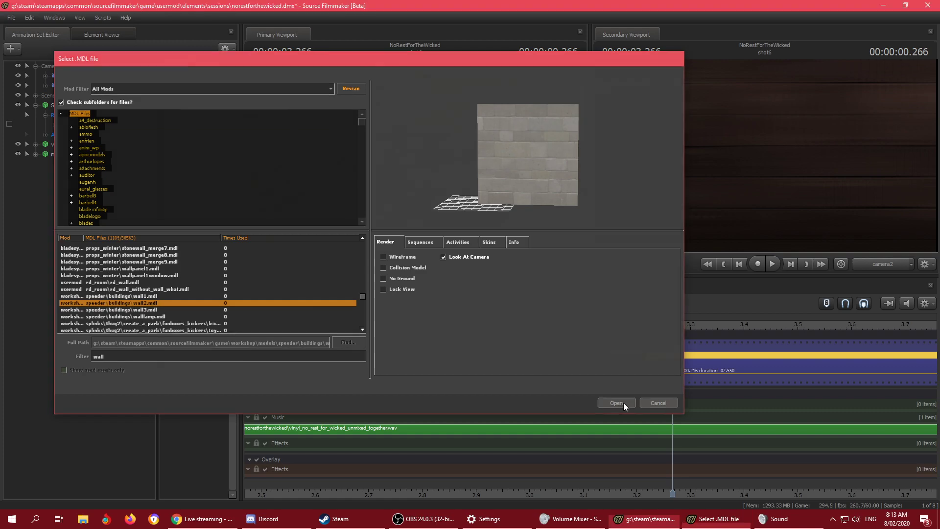
Step: Reopen the model browser for another animation set and preview the splinks\thug2 funboxes_kickers models listed after the speeder walls
{"action": "right_click", "coordinate": [81, 223]}
{"action": "left_click", "coordinate": [145, 244]}
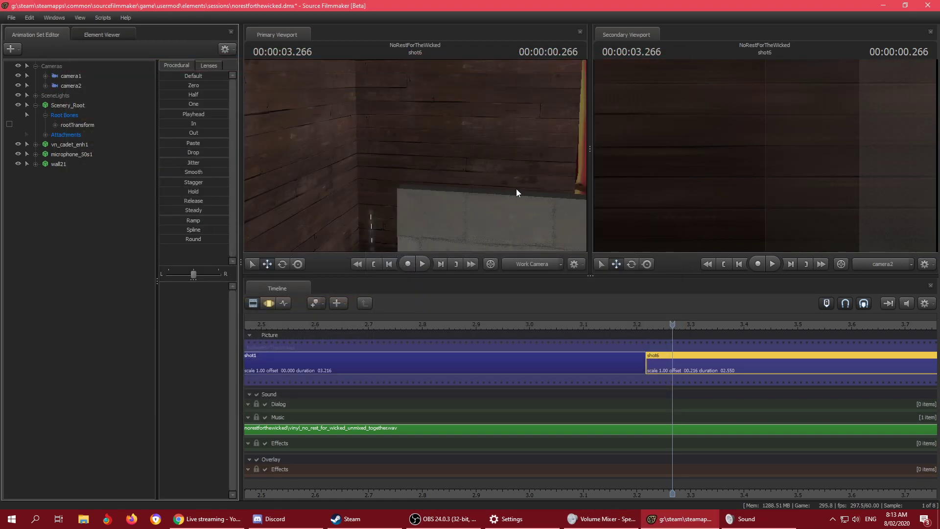
{"action": "scroll", "coordinate": [159, 297], "scroll_direction": "down", "scroll_amount": 5}
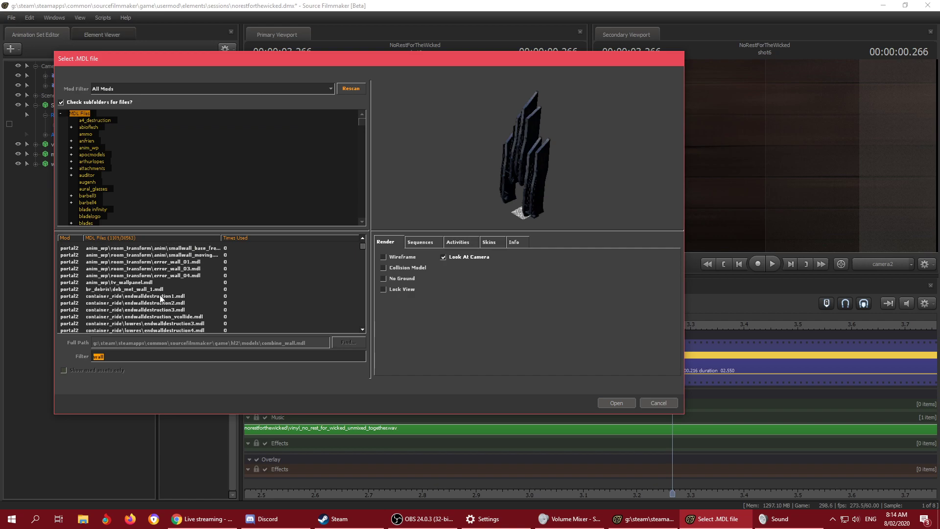
{"action": "scroll", "coordinate": [178, 277], "scroll_direction": "down", "scroll_amount": 15}
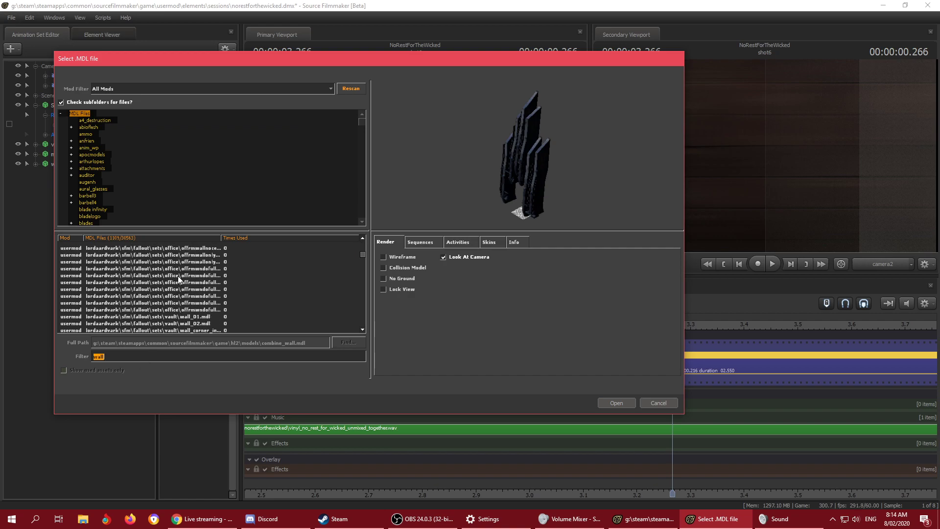
{"action": "scroll", "coordinate": [178, 282], "scroll_direction": "down", "scroll_amount": 15}
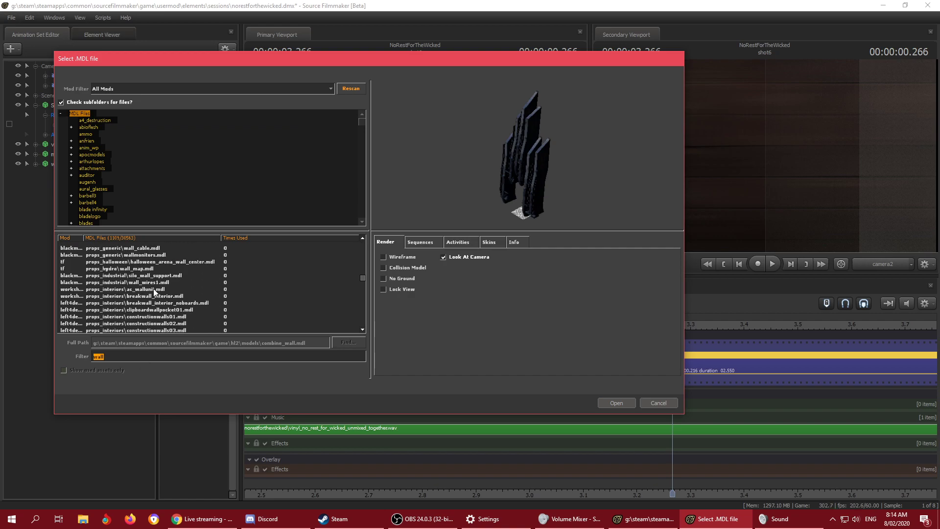
{"action": "scroll", "coordinate": [161, 284], "scroll_direction": "down", "scroll_amount": 15}
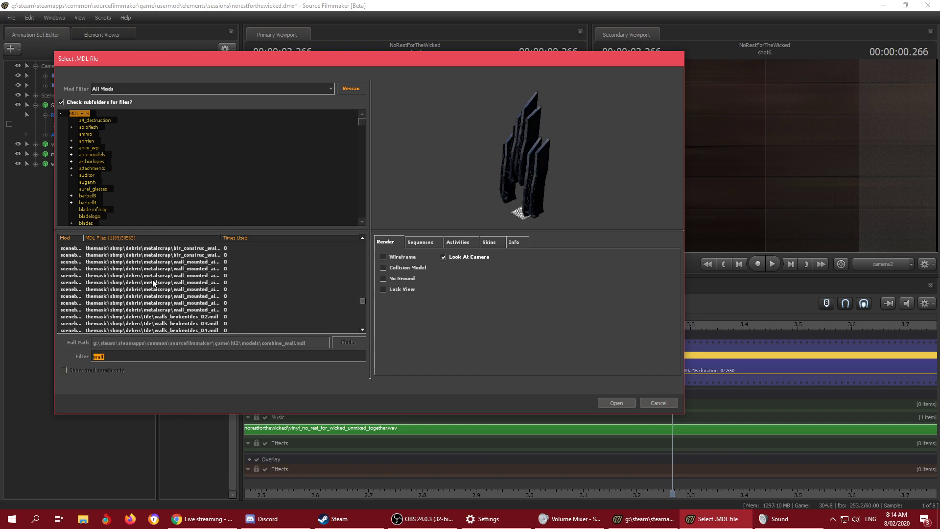
{"action": "scroll", "coordinate": [152, 283], "scroll_direction": "down", "scroll_amount": 15}
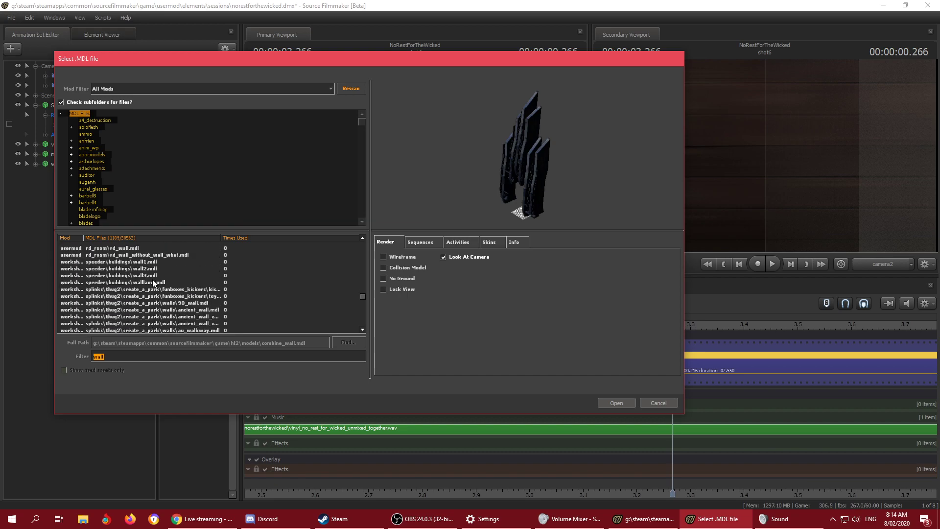
{"action": "left_click", "coordinate": [176, 294]}
{"action": "key", "text": "Down"}
{"action": "key", "text": "Down"}
{"action": "key", "text": "Down"}
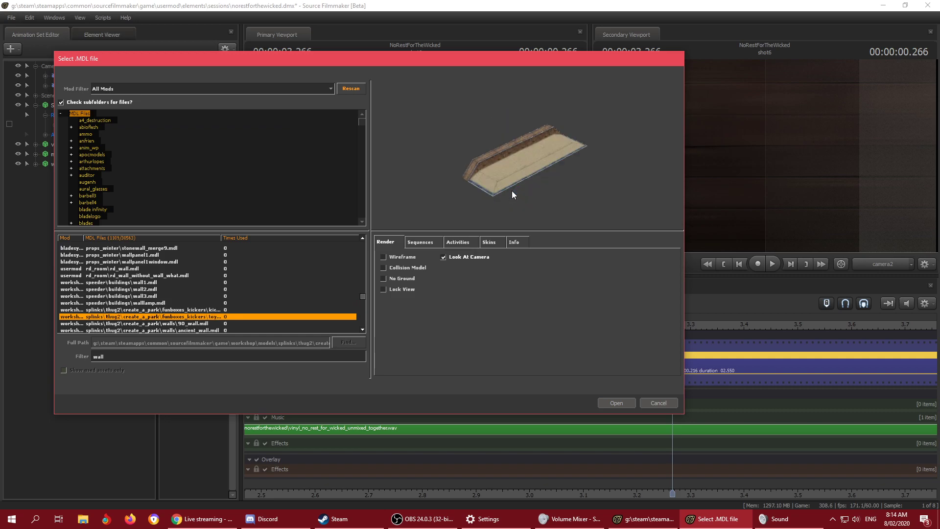
Step: Preview the splinks\thug2\create_a_park\walls models from 90_wall.mdl through the ancient walls and ledges to highest.mdl
{"action": "key", "text": "Down"}
{"action": "key", "text": "Down"}
{"action": "key", "text": "Down"}
{"action": "key", "text": "Down"}
{"action": "key", "text": "Down"}
{"action": "key", "text": "Down"}
{"action": "key", "text": "Down"}
{"action": "key", "text": "Down"}
{"action": "key", "text": "Down"}
{"action": "key", "text": "Down"}
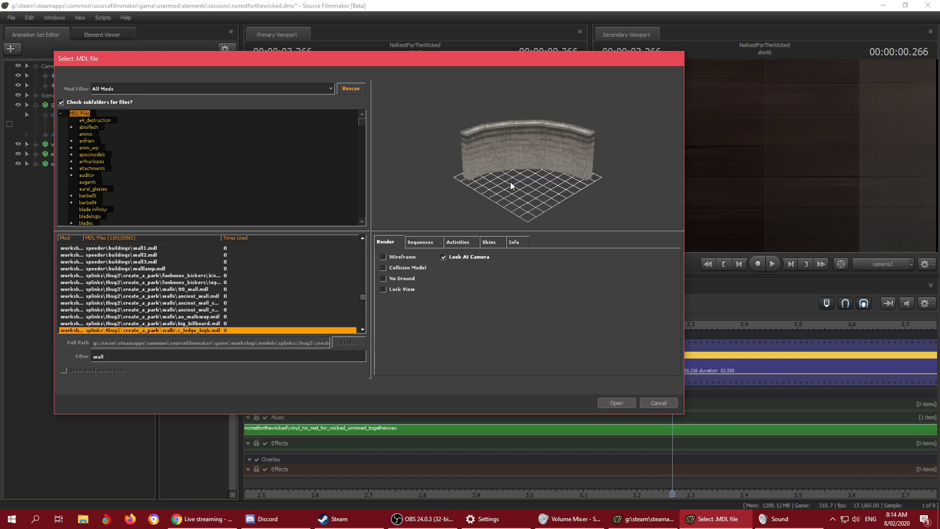
{"action": "key", "text": "Down"}
{"action": "key", "text": "Down"}
{"action": "key", "text": "Down"}
{"action": "key", "text": "Down"}
{"action": "key", "text": "Down"}
{"action": "key", "text": "Down"}
{"action": "key", "text": "Down"}
{"action": "key", "text": "Down"}
{"action": "key", "text": "Down"}
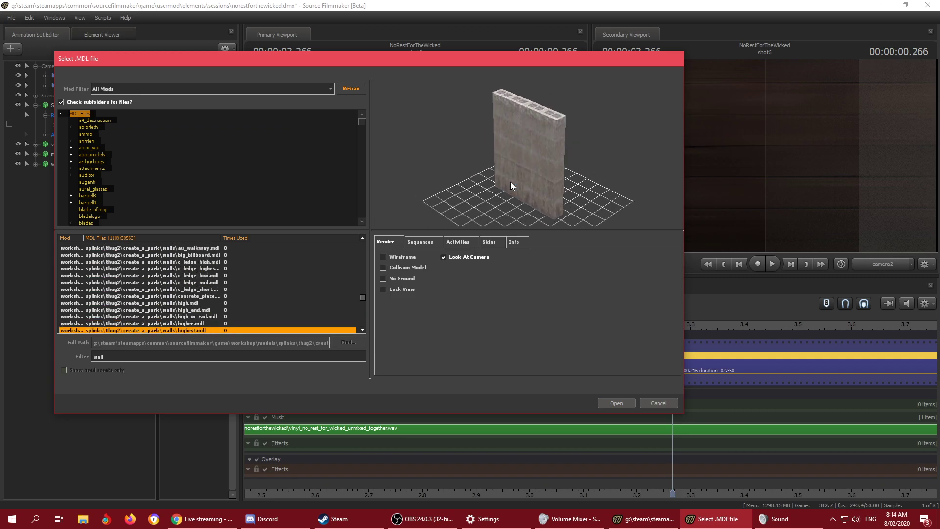
Step: Preview the remaining create_a_park walls from la_curve.mdl through the link fences and billboards to temple\rwall4.mdl
{"action": "key", "text": "Down"}
{"action": "key", "text": "Down"}
{"action": "key", "text": "Down"}
{"action": "key", "text": "Down"}
{"action": "key", "text": "Down"}
{"action": "key", "text": "Down"}
{"action": "key", "text": "Down"}
{"action": "key", "text": "Down"}
{"action": "key", "text": "Down"}
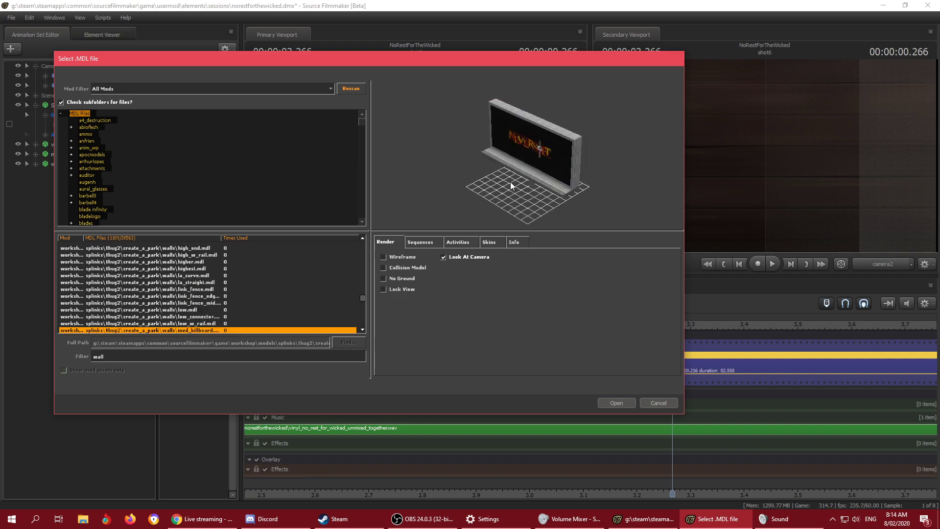
{"action": "key", "text": "Down"}
{"action": "key", "text": "Down"}
{"action": "key", "text": "Down"}
{"action": "key", "text": "Down"}
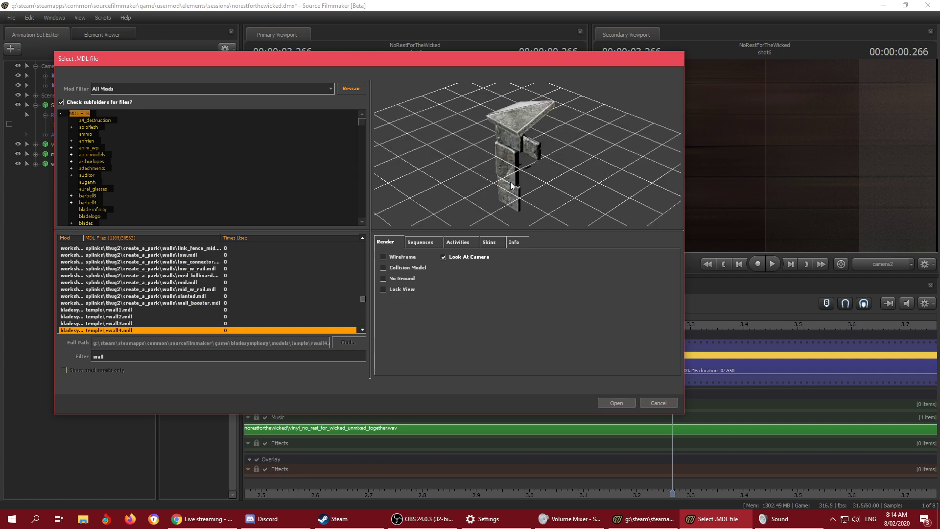
Step: Recheck wall_booster.mdl and preview the temple walls from rwall1.mdl up to rwall_t3.mdl
{"action": "key", "text": "Up"}
{"action": "key", "text": "Up"}
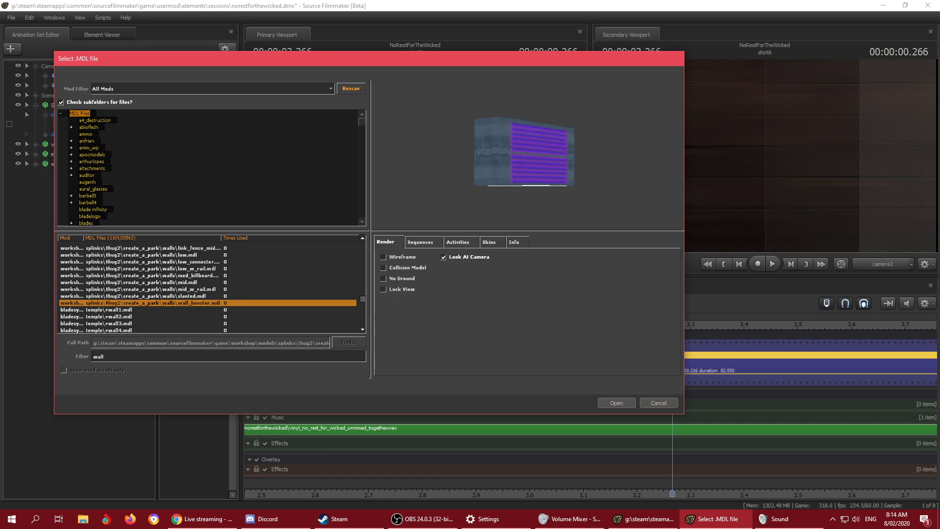
{"action": "key", "text": "Down"}
{"action": "key", "text": "Down"}
{"action": "key", "text": "Down"}
{"action": "key", "text": "Down"}
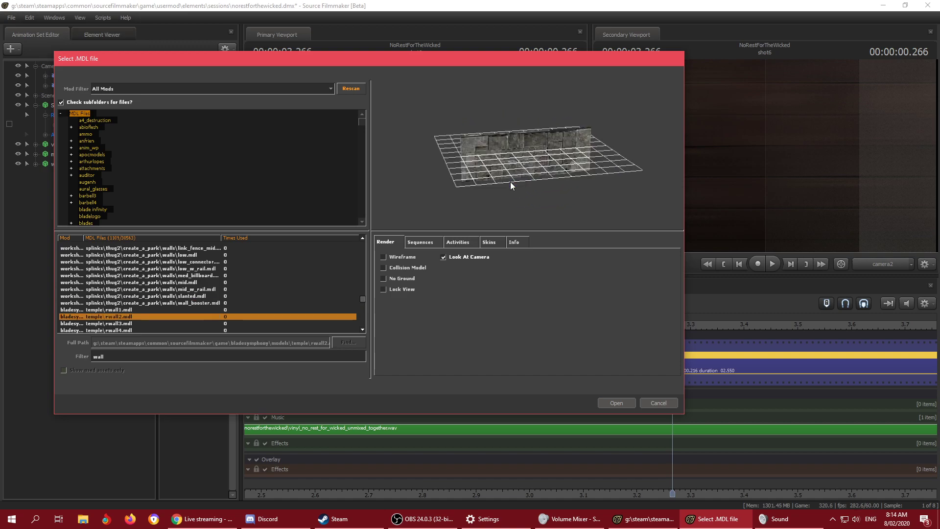
{"action": "key", "text": "Down"}
{"action": "key", "text": "Down"}
{"action": "key", "text": "Down"}
{"action": "key", "text": "Down"}
{"action": "key", "text": "Down"}
{"action": "key", "text": "Down"}
{"action": "key", "text": "Down"}
{"action": "key", "text": "Down"}
{"action": "key", "text": "Down"}
{"action": "key", "text": "Down"}
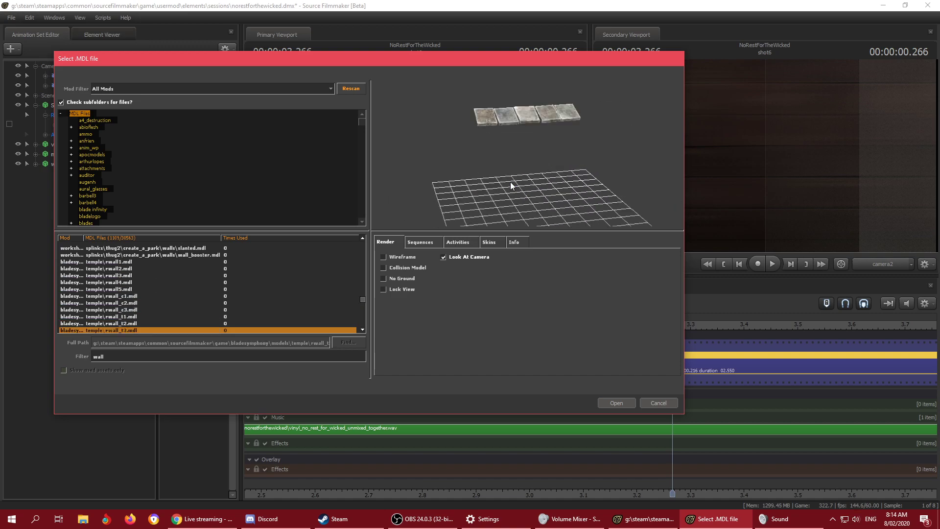
Step: Preview the models from temple\rwall_t4.mdl through temple_retainingwall.mdl to the first themask metalscrap ab_destro_wall pieces
{"action": "key", "text": "Down"}
{"action": "key", "text": "Down"}
{"action": "key", "text": "Down"}
{"action": "key", "text": "Down"}
{"action": "key", "text": "Down"}
{"action": "key", "text": "Down"}
{"action": "key", "text": "Down"}
{"action": "key", "text": "Down"}
{"action": "key", "text": "Down"}
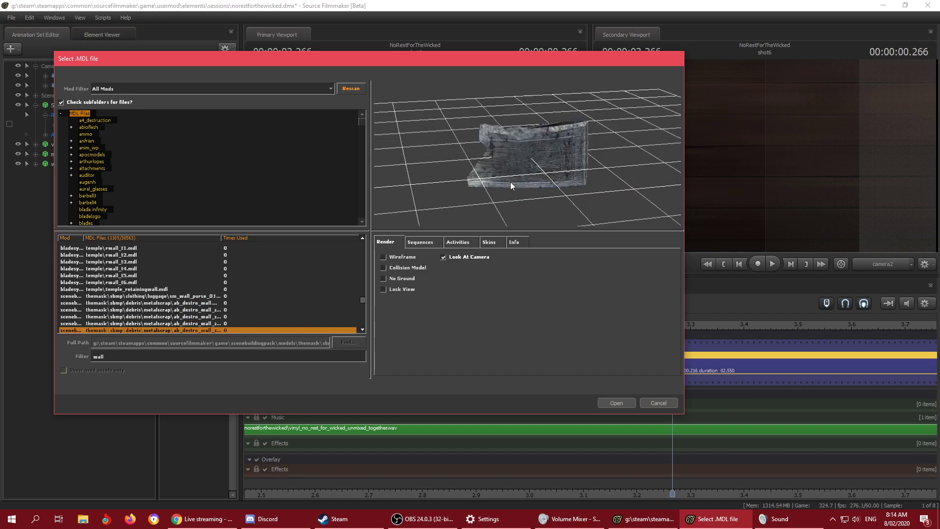
Step: Preview the themask debris models from the remaining metalscrap walls through the broken tiles and wooden planks to the first leaking wall decal
{"action": "key", "text": "Down"}
{"action": "key", "text": "Down"}
{"action": "key", "text": "Down"}
{"action": "key", "text": "Down"}
{"action": "key", "text": "Down"}
{"action": "key", "text": "Down"}
{"action": "key", "text": "Down"}
{"action": "key", "text": "Down"}
{"action": "key", "text": "Down"}
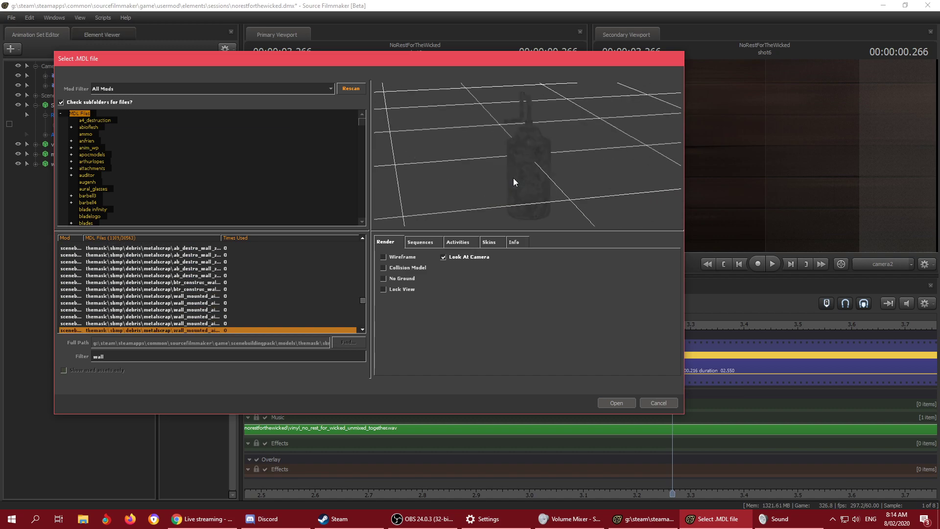
{"action": "key", "text": "Down"}
{"action": "key", "text": "Down"}
{"action": "key", "text": "Down"}
{"action": "key", "text": "Down"}
{"action": "key", "text": "Down"}
{"action": "key", "text": "Down"}
{"action": "key", "text": "Down"}
{"action": "key", "text": "Down"}
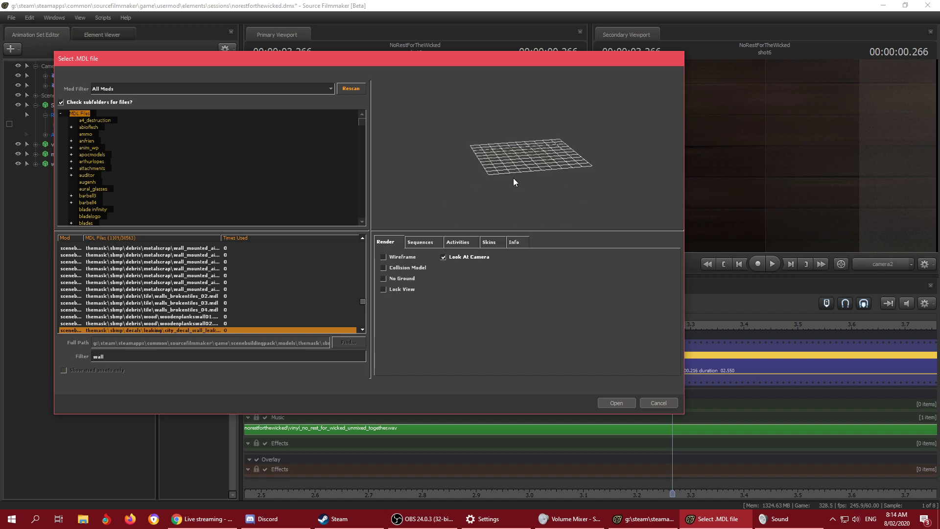
Step: Preview the themask leaking and wallpaper decals, fancy ceilings and wooden floors through to the set_arcdeva models
{"action": "key", "text": "Down"}
{"action": "key", "text": "Down"}
{"action": "key", "text": "Down"}
{"action": "key", "text": "Down"}
{"action": "key", "text": "Down"}
{"action": "key", "text": "Down"}
{"action": "key", "text": "Down"}
{"action": "key", "text": "Down"}
{"action": "key", "text": "Down"}
{"action": "key", "text": "Down"}
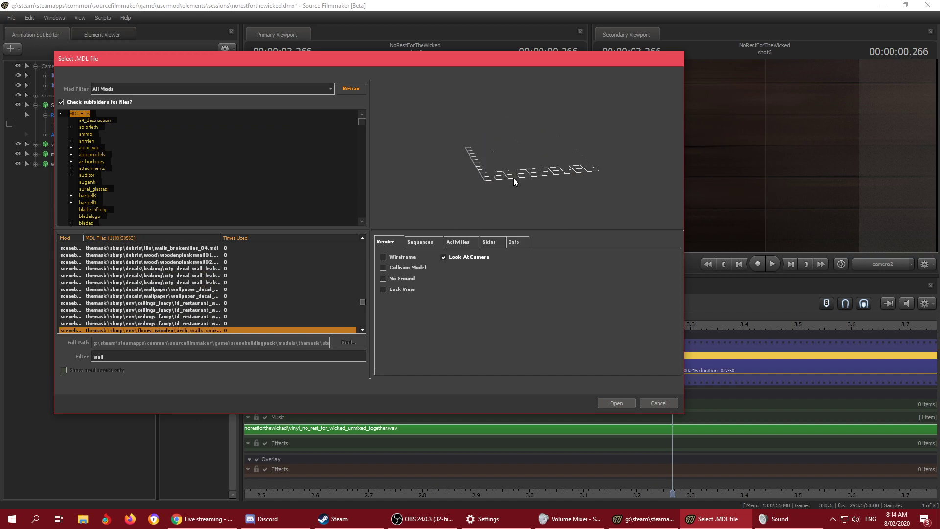
{"action": "key", "text": "Down"}
{"action": "key", "text": "Down"}
{"action": "key", "text": "Down"}
{"action": "key", "text": "Down"}
{"action": "key", "text": "Down"}
{"action": "key", "text": "Down"}
{"action": "key", "text": "Down"}
{"action": "key", "text": "Down"}
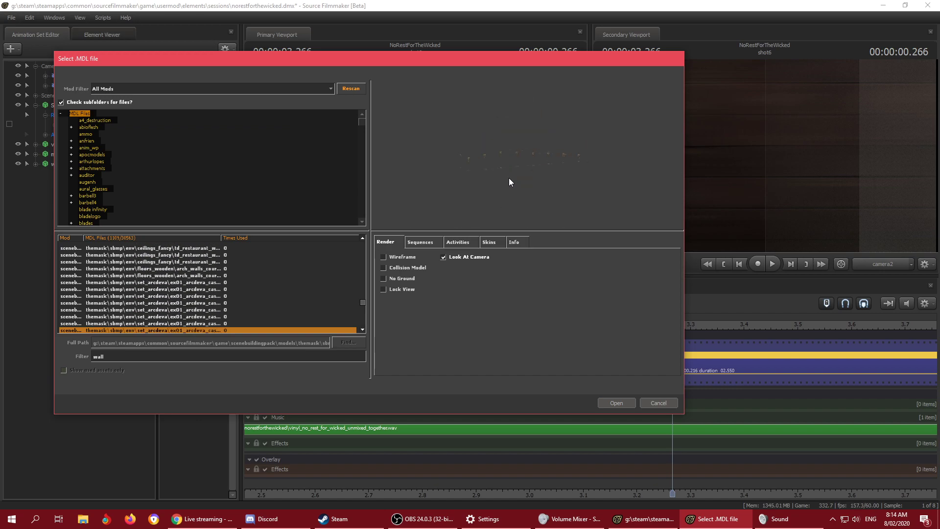
Step: Preview the themask env models from the last set_arcdeva pieces through set_arch_gothic to the set_chinatown s_asc_walls
{"action": "key", "text": "Down"}
{"action": "key", "text": "Down"}
{"action": "key", "text": "Down"}
{"action": "key", "text": "Down"}
{"action": "key", "text": "Down"}
{"action": "key", "text": "Down"}
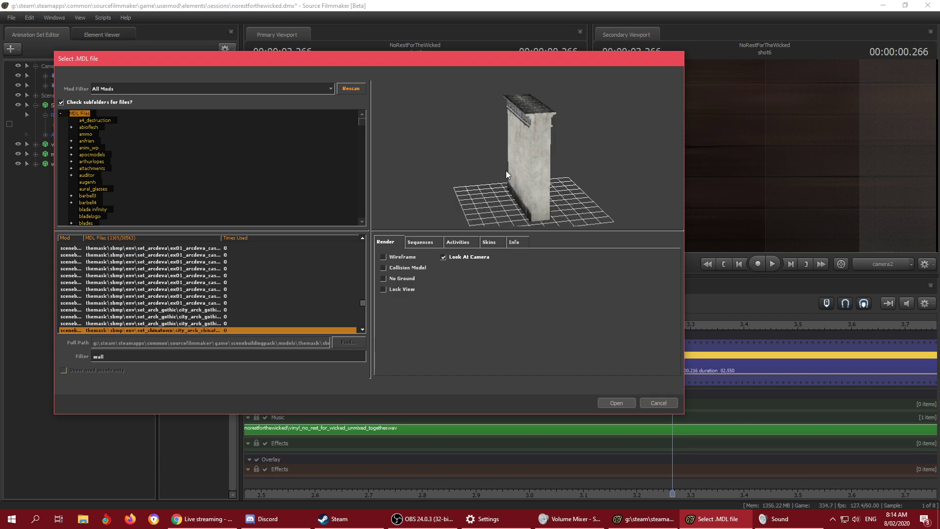
{"action": "key", "text": "Down"}
{"action": "key", "text": "Down"}
{"action": "key", "text": "Down"}
{"action": "key", "text": "Down"}
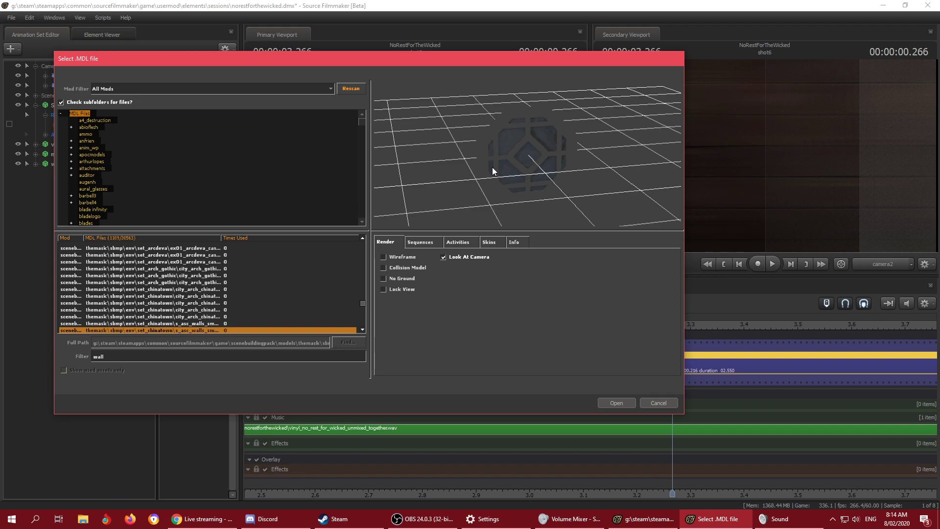
Step: Preview the set_custom_indoor concrete and wallpaper walls through to the first set_godrelic wall
{"action": "key", "text": "Down"}
{"action": "key", "text": "Down"}
{"action": "key", "text": "Down"}
{"action": "key", "text": "Down"}
{"action": "key", "text": "Down"}
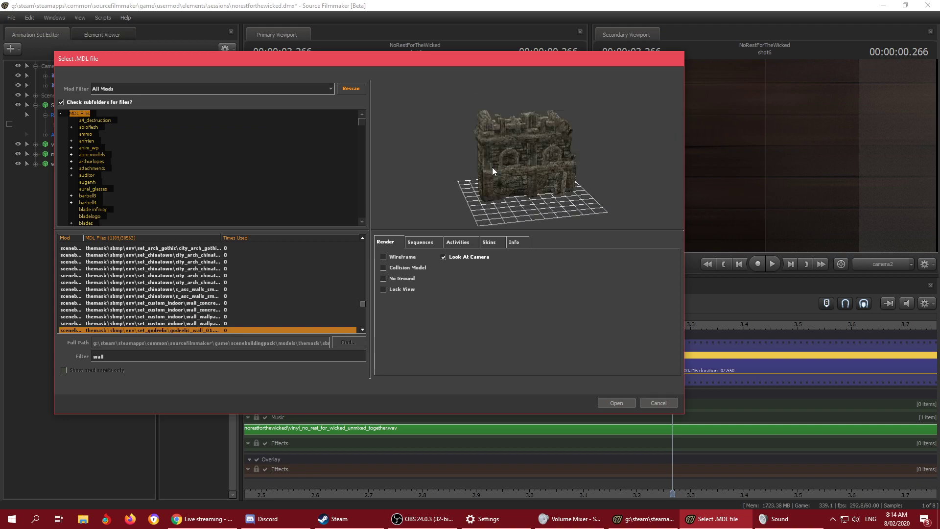
Step: Preview the skins of the set_custom_indoor wallpaper wall from skin1 through skin16
{"action": "key", "text": "Up"}
{"action": "key", "text": "Up"}
{"action": "key", "text": "Down"}
{"action": "key", "text": "Up"}
{"action": "left_click", "coordinate": [433, 242]}
{"action": "left_click", "coordinate": [457, 242]}
{"action": "left_click", "coordinate": [489, 242]}
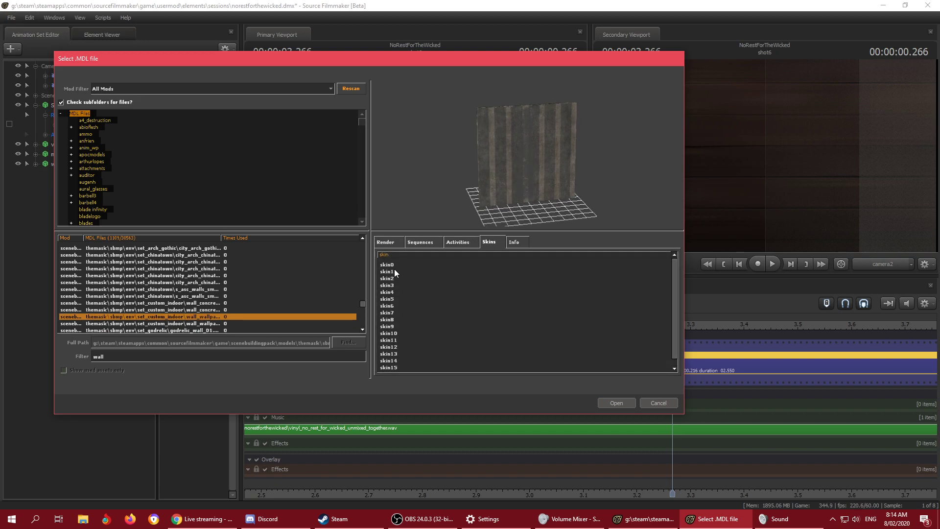
{"action": "left_click_drag", "start_coordinate": [392, 272], "coordinate": [394, 369]}
{"action": "scroll", "coordinate": [402, 337], "scroll_direction": "down", "scroll_amount": 1}
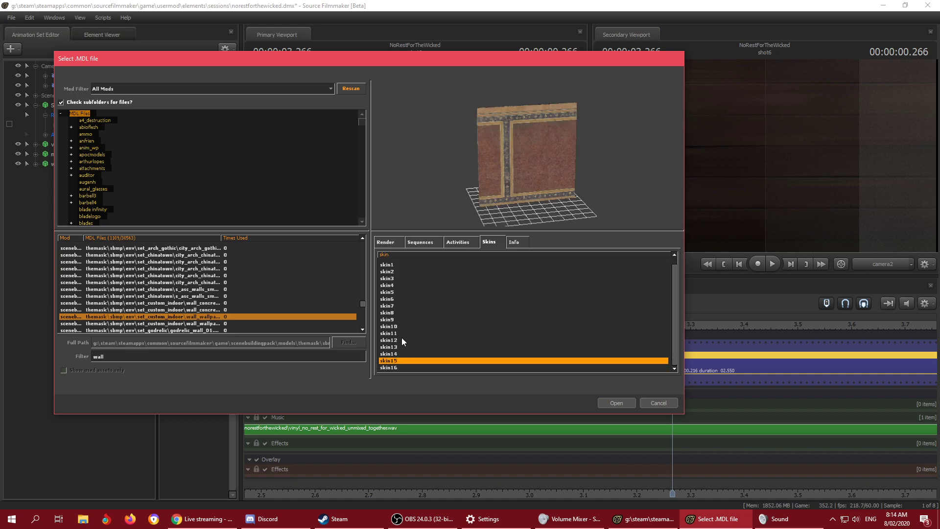
{"action": "left_click", "coordinate": [389, 365]}
Step: Preview the themask env models from the windowed set_custom_indoor wallpaper wall through set_godrelic and set_gotham to junkwall02 in set_junkwalls
{"action": "key", "text": "Down"}
{"action": "key", "text": "Down"}
{"action": "key", "text": "Down"}
{"action": "key", "text": "Down"}
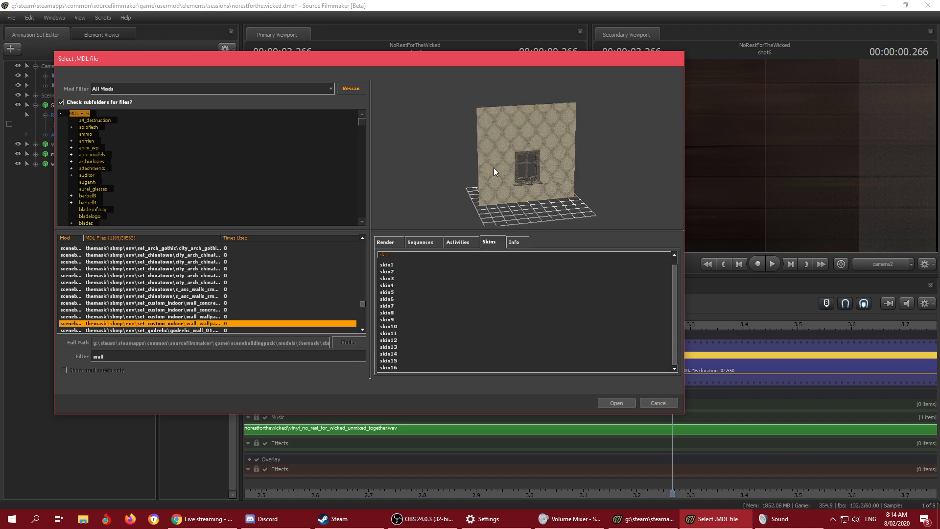
{"action": "key", "text": "Down"}
{"action": "key", "text": "Down"}
{"action": "key", "text": "Down"}
{"action": "key", "text": "Down"}
{"action": "key", "text": "Down"}
{"action": "key", "text": "Down"}
{"action": "key", "text": "Down"}
{"action": "key", "text": "Down"}
{"action": "key", "text": "Down"}
{"action": "key", "text": "Down"}
{"action": "key", "text": "Down"}
{"action": "key", "text": "Down"}
{"action": "key", "text": "Down"}
{"action": "key", "text": "Down"}
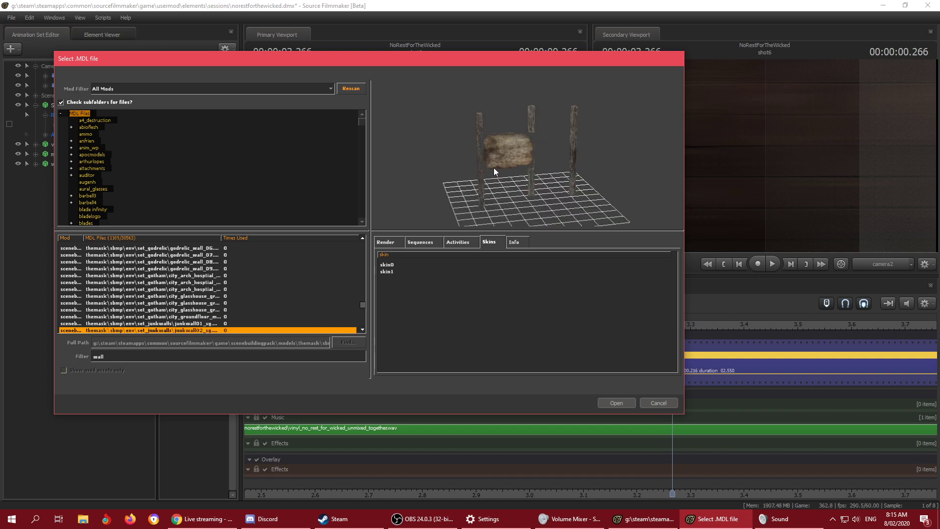
Step: Preview the themask models from the s_sewer_room walls through to the city_sea pieces in env_objects barriers_veh
{"action": "key", "text": "Down"}
{"action": "key", "text": "Down"}
{"action": "key", "text": "Down"}
{"action": "key", "text": "Down"}
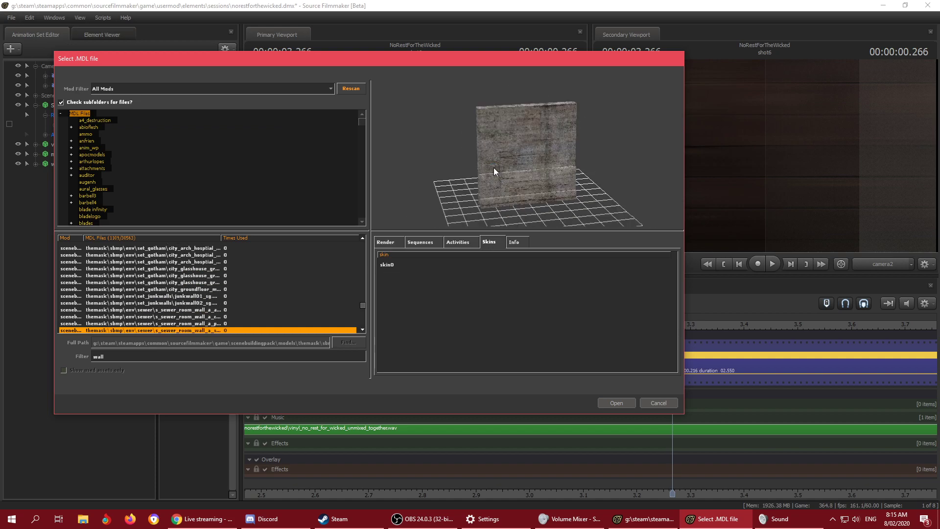
{"action": "key", "text": "Down"}
{"action": "key", "text": "Down"}
{"action": "key", "text": "Down"}
{"action": "key", "text": "Down"}
{"action": "key", "text": "Down"}
{"action": "key", "text": "Down"}
{"action": "key", "text": "Down"}
{"action": "key", "text": "Down"}
{"action": "key", "text": "Down"}
{"action": "key", "text": "Down"}
{"action": "key", "text": "Down"}
{"action": "key", "text": "Down"}
{"action": "key", "text": "Down"}
{"action": "key", "text": "Down"}
{"action": "key", "text": "Down"}
{"action": "key", "text": "Down"}
{"action": "key", "text": "Down"}
{"action": "key", "text": "Down"}
{"action": "key", "text": "Down"}
{"action": "key", "text": "Down"}
{"action": "key", "text": "Down"}
{"action": "key", "text": "Down"}
{"action": "key", "text": "Down"}
{"action": "key", "text": "Down"}
{"action": "key", "text": "Down"}
{"action": "key", "text": "Down"}
{"action": "key", "text": "Down"}
{"action": "key", "text": "Down"}
{"action": "key", "text": "Down"}
{"action": "key", "text": "Down"}
{"action": "key", "text": "Down"}
{"action": "key", "text": "Down"}
{"action": "key", "text": "Down"}
{"action": "key", "text": "Down"}
{"action": "key", "text": "Down"}
{"action": "key", "text": "Down"}
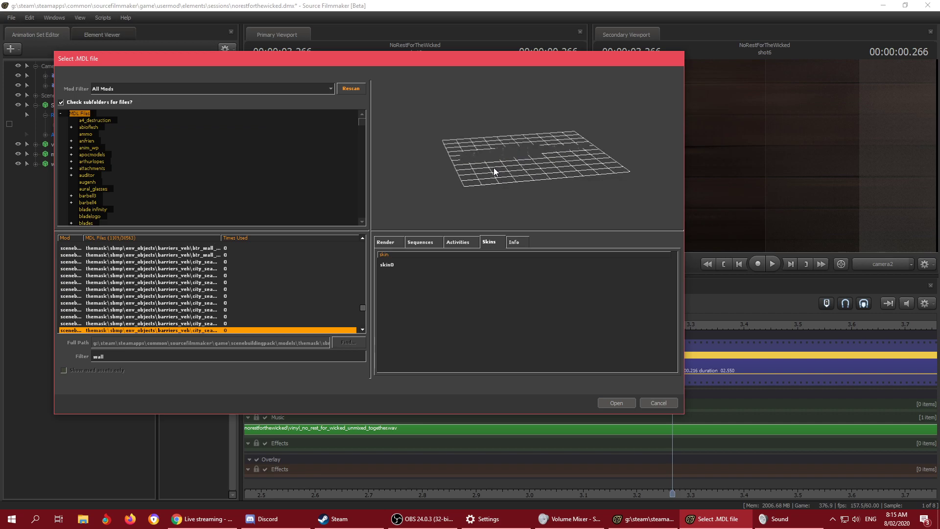
Step: Preview the themask models from the remaining barriers_veh pieces through to the corkboard in furniture walldeco
{"action": "key", "text": "Down"}
{"action": "key", "text": "Down"}
{"action": "key", "text": "Down"}
{"action": "key", "text": "Down"}
{"action": "key", "text": "Down"}
{"action": "key", "text": "Down"}
{"action": "key", "text": "Down"}
{"action": "key", "text": "Down"}
{"action": "key", "text": "Down"}
{"action": "key", "text": "Down"}
{"action": "key", "text": "Down"}
{"action": "key", "text": "Down"}
{"action": "key", "text": "Down"}
{"action": "key", "text": "Down"}
{"action": "key", "text": "Down"}
{"action": "key", "text": "Down"}
{"action": "key", "text": "Down"}
{"action": "key", "text": "Down"}
{"action": "key", "text": "Down"}
{"action": "key", "text": "Down"}
{"action": "key", "text": "Down"}
{"action": "key", "text": "Down"}
{"action": "key", "text": "Down"}
{"action": "key", "text": "Down"}
{"action": "key", "text": "Down"}
{"action": "key", "text": "Down"}
{"action": "key", "text": "Down"}
{"action": "key", "text": "Down"}
{"action": "key", "text": "Down"}
{"action": "key", "text": "Down"}
{"action": "key", "text": "Down"}
{"action": "key", "text": "Down"}
{"action": "key", "text": "Down"}
{"action": "key", "text": "Down"}
{"action": "key", "text": "Down"}
{"action": "key", "text": "Down"}
{"action": "key", "text": "Down"}
{"action": "key", "text": "Down"}
{"action": "key", "text": "Down"}
{"action": "key", "text": "Down"}
{"action": "key", "text": "Down"}
{"action": "key", "text": "Down"}
{"action": "key", "text": "Down"}
{"action": "key", "text": "Down"}
{"action": "key", "text": "Down"}
{"action": "key", "text": "Down"}
{"action": "key", "text": "Down"}
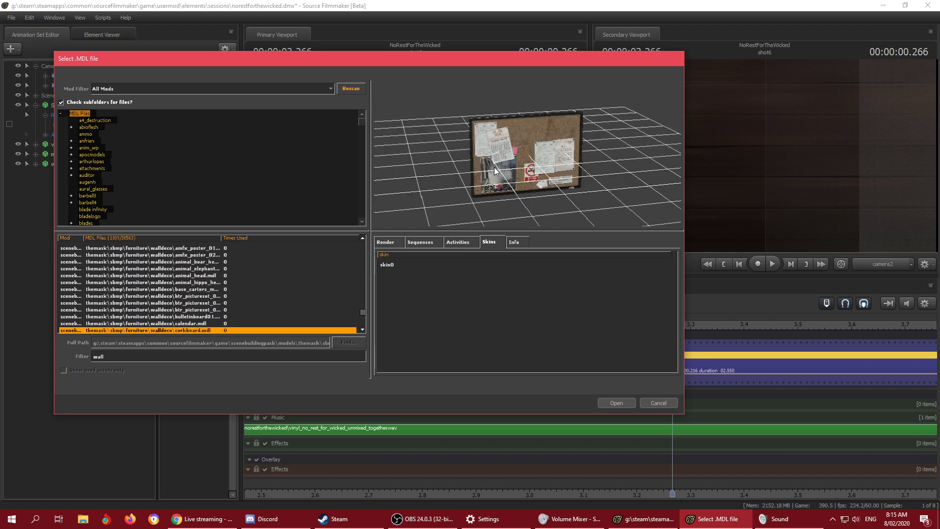
Step: Preview the furniture walldeco models after the corkboard through the global_picture and gnb sculpture pieces to the greece_frame pictures
{"action": "key", "text": "Down"}
{"action": "key", "text": "Down"}
{"action": "key", "text": "Down"}
{"action": "key", "text": "Down"}
{"action": "key", "text": "Down"}
{"action": "key", "text": "Down"}
{"action": "key", "text": "Down"}
{"action": "key", "text": "Down"}
{"action": "key", "text": "Down"}
{"action": "key", "text": "Down"}
{"action": "key", "text": "Down"}
{"action": "key", "text": "Down"}
{"action": "key", "text": "Down"}
{"action": "key", "text": "Down"}
{"action": "key", "text": "Down"}
{"action": "key", "text": "Down"}
{"action": "key", "text": "Down"}
{"action": "key", "text": "Down"}
{"action": "key", "text": "Down"}
{"action": "key", "text": "Down"}
{"action": "key", "text": "Down"}
{"action": "key", "text": "Down"}
{"action": "key", "text": "Down"}
{"action": "key", "text": "Down"}
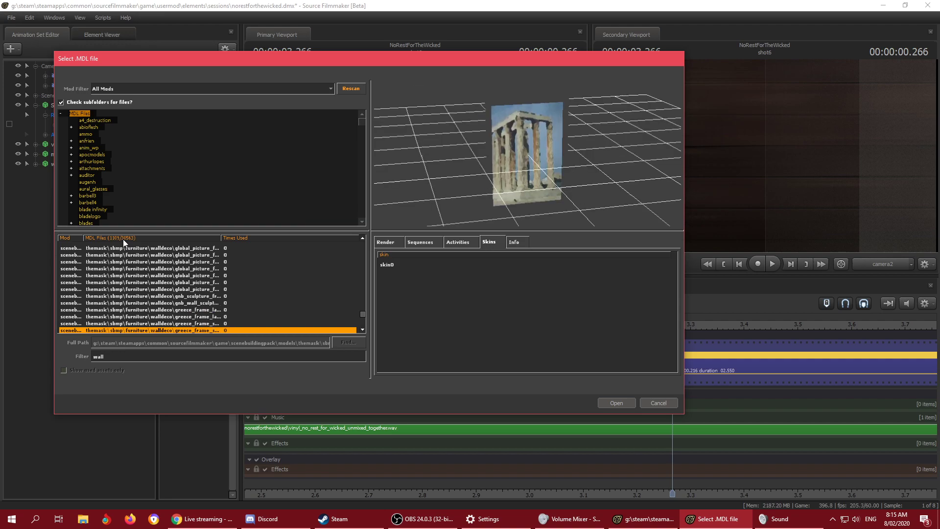
Step: Preview the walldeco models from the remaining greece_frame pictures through the lv_compagna and lv_siraka objects to the ntx_bedroom art
{"action": "key", "text": "Down"}
{"action": "key", "text": "Down"}
{"action": "key", "text": "Down"}
{"action": "key", "text": "Down"}
{"action": "key", "text": "Down"}
{"action": "key", "text": "Down"}
{"action": "key", "text": "Down"}
{"action": "key", "text": "Down"}
{"action": "key", "text": "Down"}
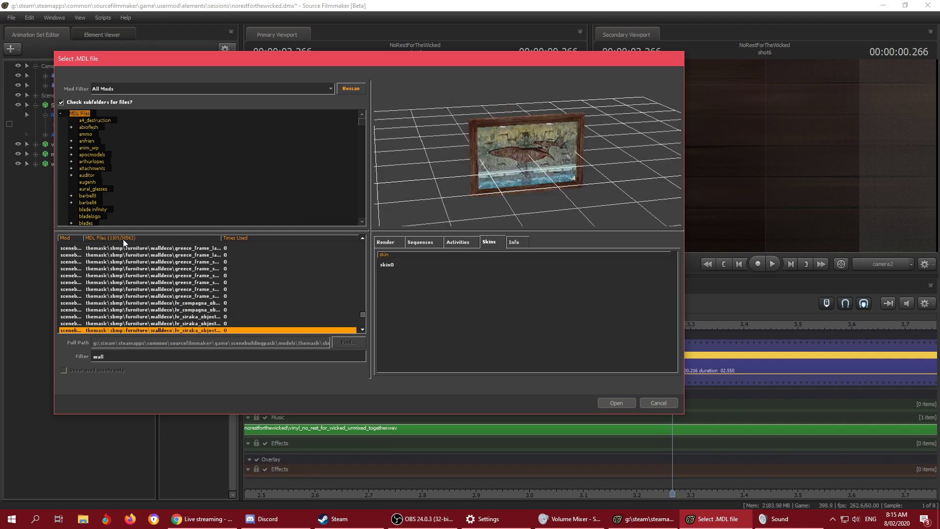
{"action": "key", "text": "Down"}
{"action": "key", "text": "Down"}
{"action": "key", "text": "Down"}
{"action": "key", "text": "Down"}
{"action": "key", "text": "Down"}
{"action": "key", "text": "Down"}
{"action": "key", "text": "Down"}
{"action": "key", "text": "Down"}
{"action": "key", "text": "Down"}
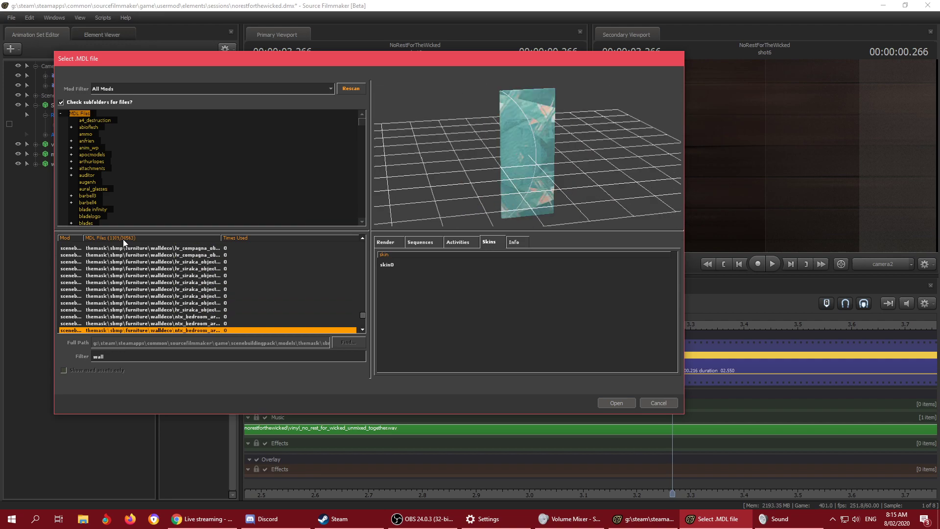
Step: Preview the walldeco models from the remaining ntx_bedroom art through the picture frames and prop_poster pieces to the st_bath_poster pieces
{"action": "key", "text": "Down"}
{"action": "key", "text": "Down"}
{"action": "key", "text": "Down"}
{"action": "key", "text": "Down"}
{"action": "key", "text": "Down"}
{"action": "key", "text": "Down"}
{"action": "key", "text": "Down"}
{"action": "key", "text": "Down"}
{"action": "key", "text": "Down"}
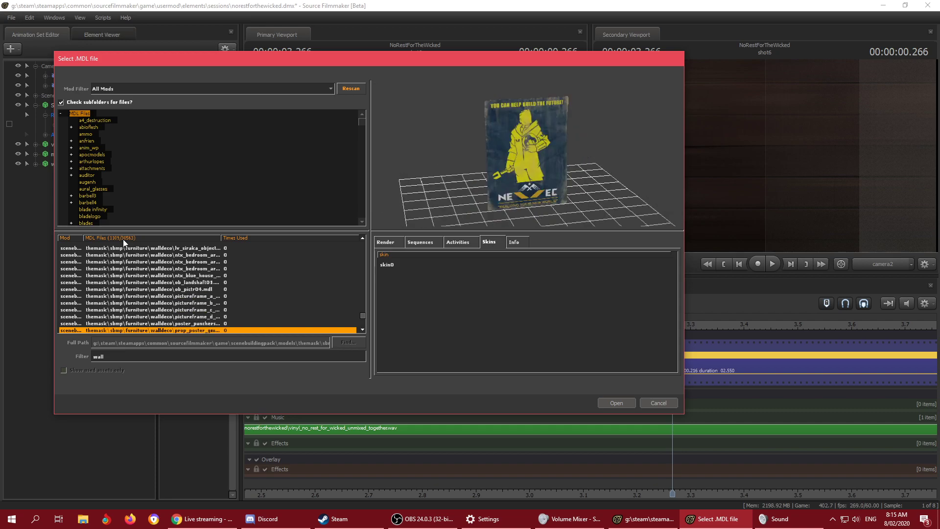
{"action": "key", "text": "Down"}
{"action": "key", "text": "Down"}
{"action": "key", "text": "Down"}
{"action": "key", "text": "Down"}
{"action": "key", "text": "Down"}
{"action": "key", "text": "Down"}
{"action": "key", "text": "Down"}
{"action": "key", "text": "Down"}
{"action": "key", "text": "Down"}
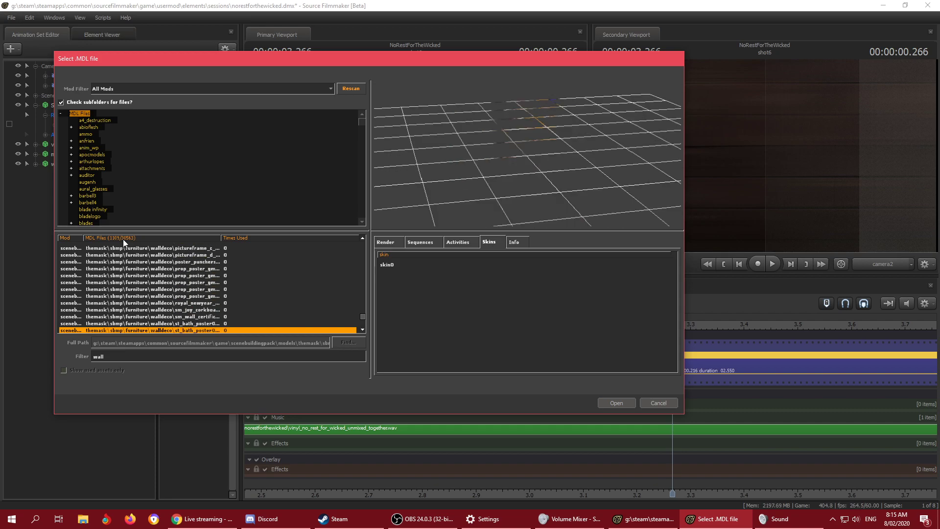
Step: Preview the wallpainting and wallshield models, the walls_add pieces and the lights in the outdoor_wall folder
{"action": "key", "text": "Down"}
{"action": "key", "text": "Down"}
{"action": "key", "text": "Down"}
{"action": "key", "text": "Down"}
{"action": "key", "text": "Down"}
{"action": "key", "text": "Down"}
{"action": "key", "text": "Down"}
{"action": "key", "text": "Down"}
{"action": "key", "text": "Down"}
{"action": "key", "text": "Down"}
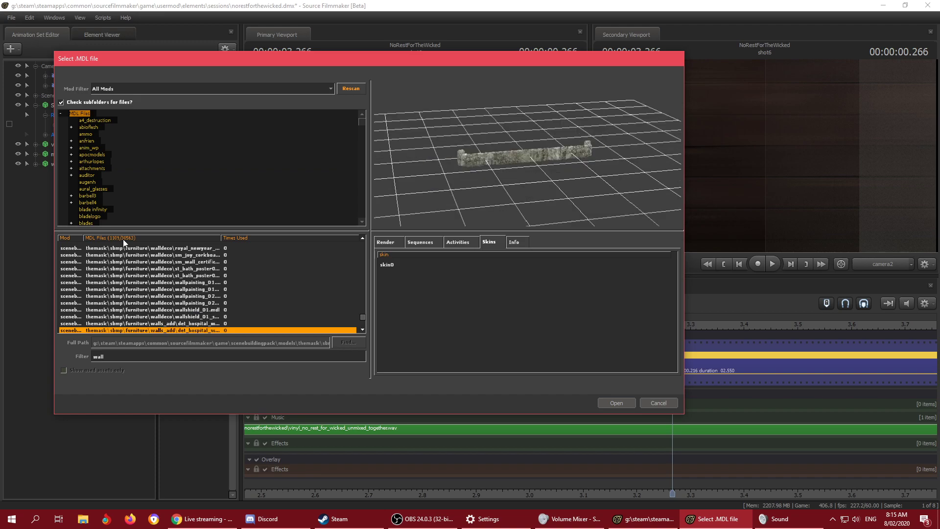
{"action": "key", "text": "Down"}
{"action": "key", "text": "Down"}
{"action": "key", "text": "Down"}
{"action": "key", "text": "Down"}
{"action": "key", "text": "Down"}
{"action": "key", "text": "Down"}
{"action": "key", "text": "Down"}
{"action": "key", "text": "Down"}
{"action": "key", "text": "Down"}
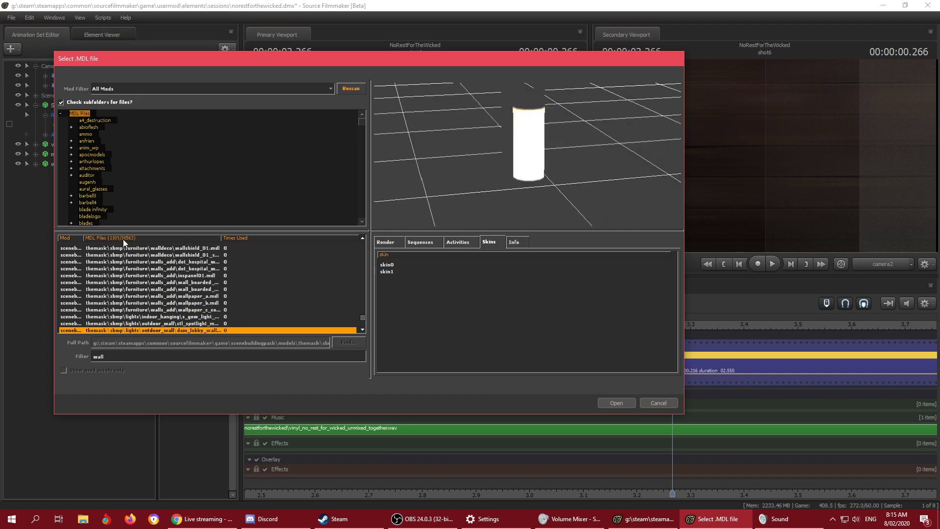
{"action": "key", "text": "Down"}
{"action": "key", "text": "Down"}
{"action": "key", "text": "Down"}
{"action": "key", "text": "Down"}
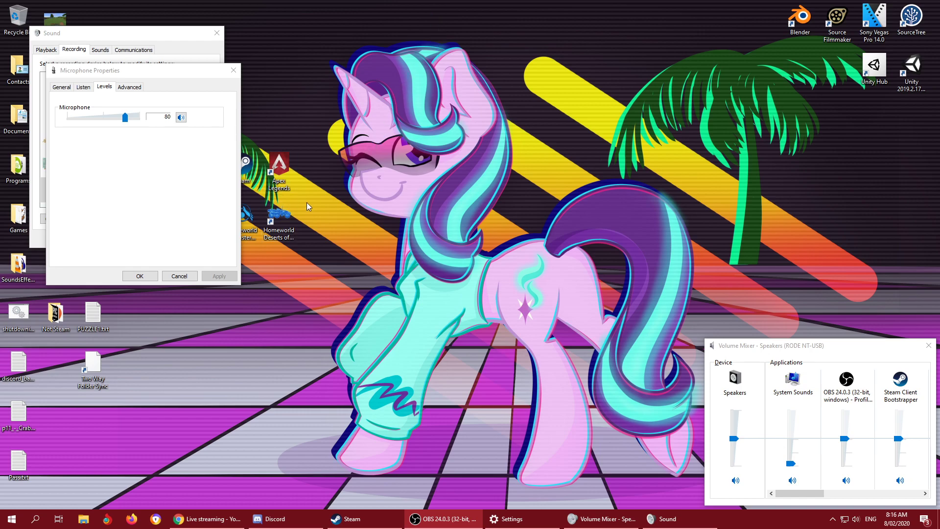
Step: Relaunch Source Filmmaker from the desktop
{"action": "double_click", "coordinate": [838, 19]}
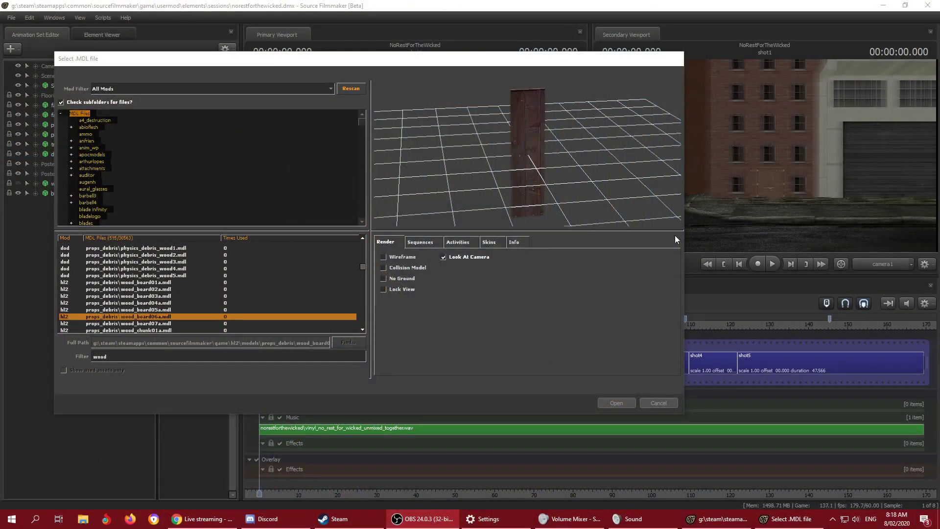
Step: Preview and compare the props_debris models around wood_board06a and wood_board07a in the library filtered by "wood"
{"action": "left_click", "coordinate": [152, 320]}
{"action": "key", "text": "Down"}
{"action": "key", "text": "Down"}
{"action": "key", "text": "Down"}
{"action": "key", "text": "Down"}
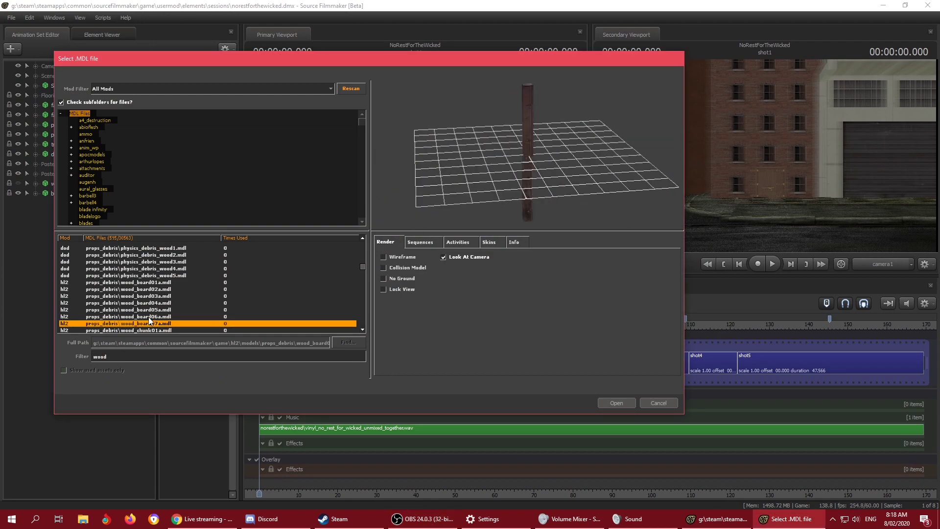
{"action": "key", "text": "Up"}
{"action": "key", "text": "Up"}
{"action": "key", "text": "Up"}
{"action": "key", "text": "Up"}
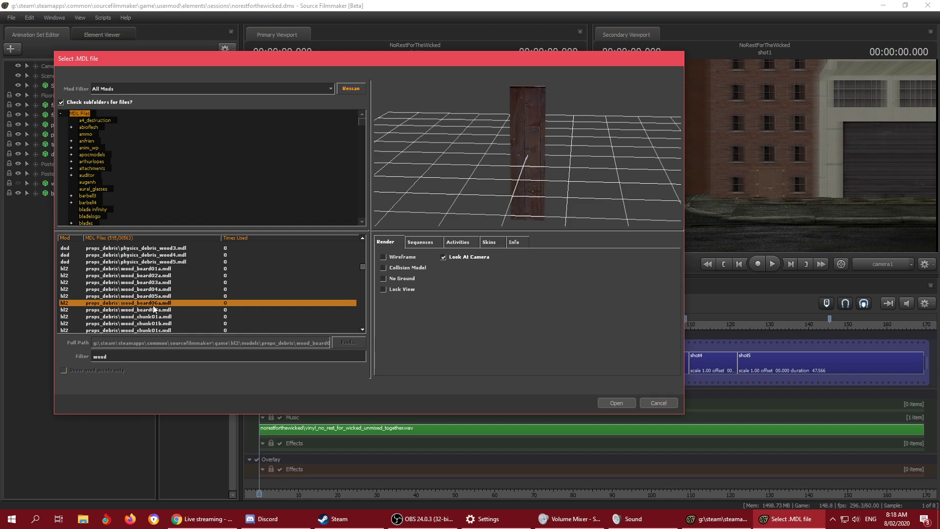
Step: Preview the props_debris models from wood_board07a through wood_chunk04d
{"action": "key", "text": "Down"}
{"action": "key", "text": "Down"}
{"action": "key", "text": "Down"}
{"action": "key", "text": "Down"}
{"action": "key", "text": "Down"}
{"action": "key", "text": "Down"}
{"action": "key", "text": "Down"}
{"action": "key", "text": "Down"}
{"action": "key", "text": "Down"}
{"action": "key", "text": "Down"}
{"action": "key", "text": "Down"}
{"action": "key", "text": "Down"}
{"action": "key", "text": "Down"}
{"action": "key", "text": "Down"}
{"action": "key", "text": "Down"}
{"action": "key", "text": "Down"}
{"action": "key", "text": "Down"}
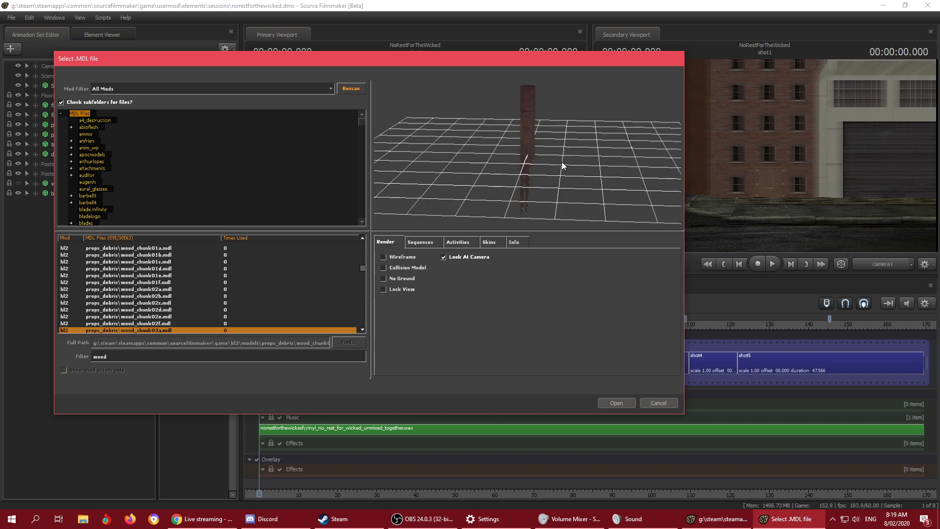
{"action": "key", "text": "Down"}
{"action": "key", "text": "Down"}
{"action": "key", "text": "Down"}
{"action": "key", "text": "Down"}
{"action": "key", "text": "Down"}
{"action": "key", "text": "Down"}
{"action": "key", "text": "Down"}
{"action": "key", "text": "Down"}
{"action": "key", "text": "Down"}
{"action": "key", "text": "Down"}
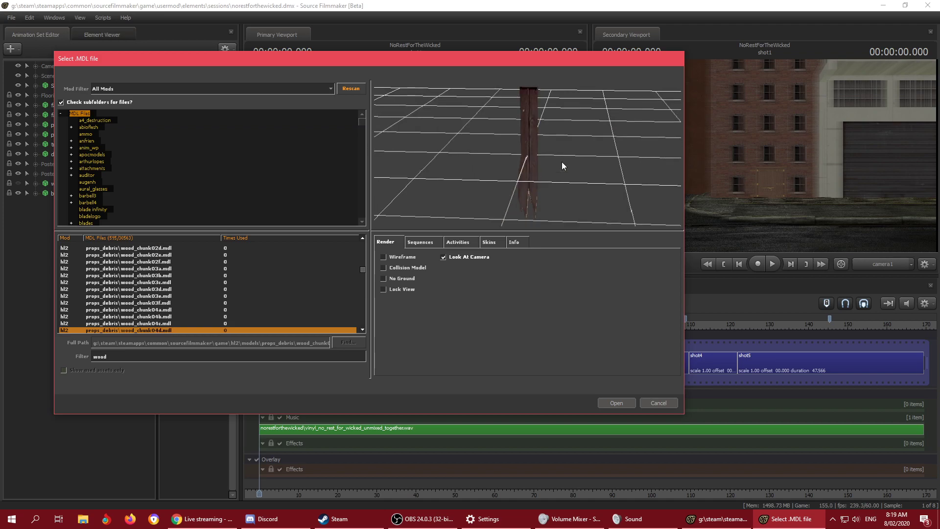
Step: Preview the props_debris models from the remaining wood_chunk04 pieces through wood_splinters01e
{"action": "key", "text": "Down"}
{"action": "key", "text": "Down"}
{"action": "key", "text": "Down"}
{"action": "key", "text": "Down"}
{"action": "key", "text": "Down"}
{"action": "key", "text": "Down"}
{"action": "key", "text": "Down"}
{"action": "key", "text": "Down"}
{"action": "key", "text": "Down"}
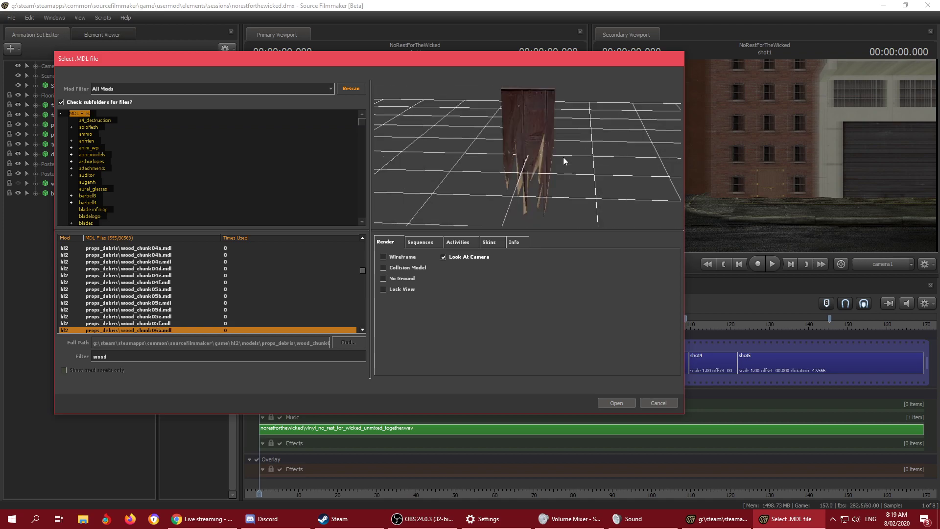
{"action": "key", "text": "Down"}
{"action": "key", "text": "Down"}
{"action": "key", "text": "Down"}
{"action": "key", "text": "Down"}
{"action": "key", "text": "Down"}
{"action": "key", "text": "Down"}
{"action": "key", "text": "Down"}
{"action": "key", "text": "Down"}
{"action": "key", "text": "Down"}
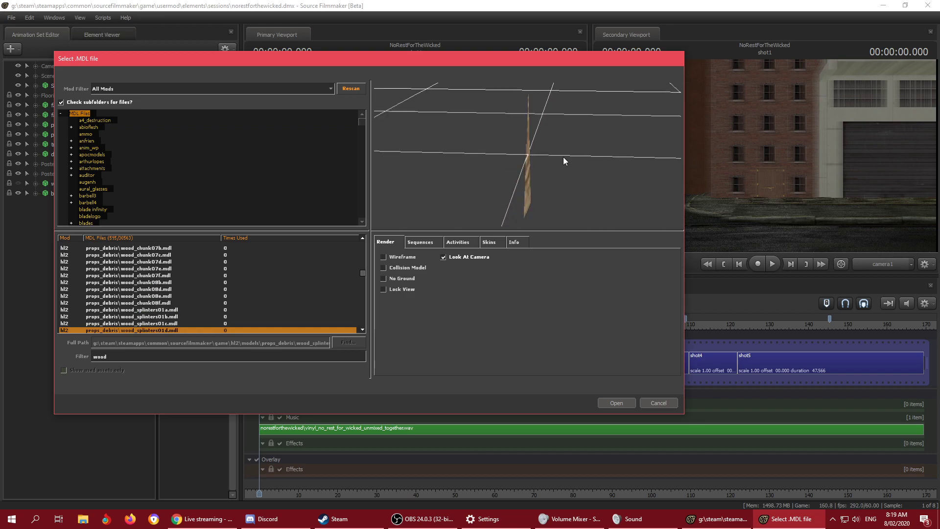
{"action": "key", "text": "Down"}
{"action": "key", "text": "Down"}
{"action": "key", "text": "Down"}
{"action": "key", "text": "Down"}
{"action": "key", "text": "Down"}
{"action": "key", "text": "Down"}
{"action": "key", "text": "Down"}
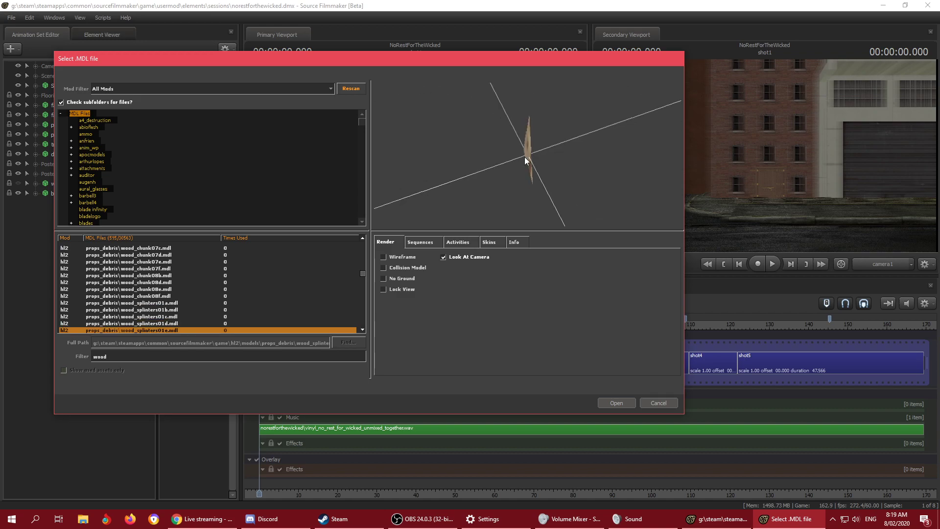
Step: Preview the props_dim wood tools and the props_doomsday wood fences and door through to wood_fence001
{"action": "key", "text": "Down"}
{"action": "key", "text": "Down"}
{"action": "key", "text": "Down"}
{"action": "key", "text": "Down"}
{"action": "key", "text": "Down"}
{"action": "key", "text": "Down"}
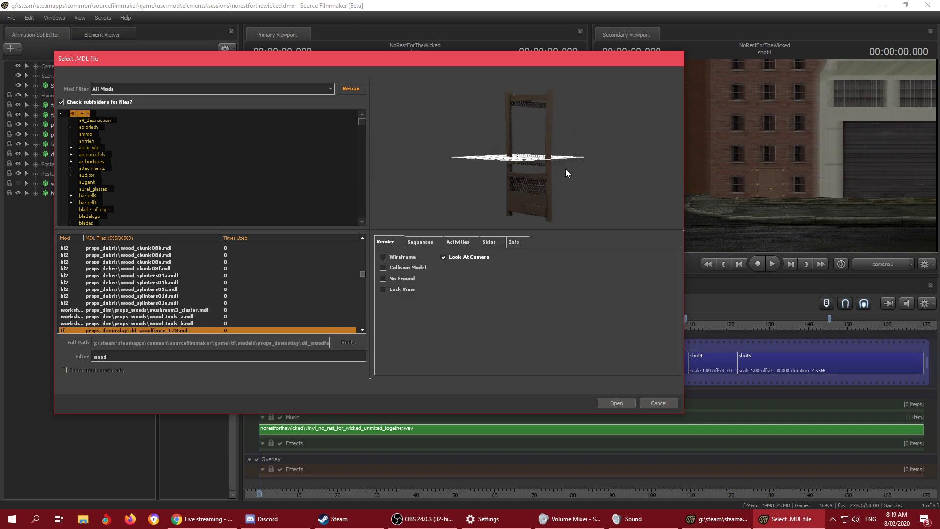
{"action": "key", "text": "Down"}
{"action": "key", "text": "Down"}
{"action": "key", "text": "Down"}
{"action": "key", "text": "Down"}
{"action": "key", "text": "Down"}
{"action": "key", "text": "Down"}
{"action": "key", "text": "Down"}
{"action": "key", "text": "Down"}
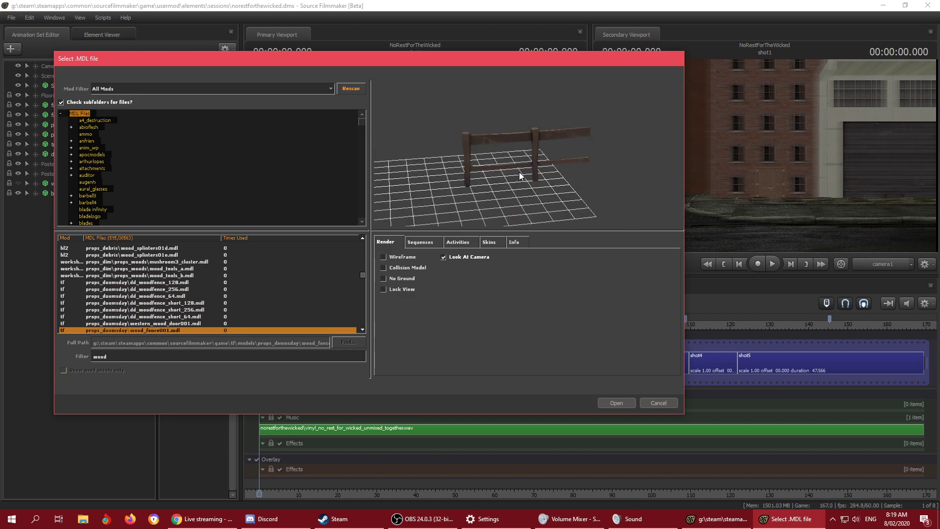
Step: Preview the models from wood_fence001b through the doomsday supports and porch steps to the props_exteriors wood_railing003b
{"action": "key", "text": "Down"}
{"action": "key", "text": "Down"}
{"action": "key", "text": "Down"}
{"action": "key", "text": "Down"}
{"action": "key", "text": "Down"}
{"action": "key", "text": "Down"}
{"action": "key", "text": "Down"}
{"action": "key", "text": "Down"}
{"action": "key", "text": "Down"}
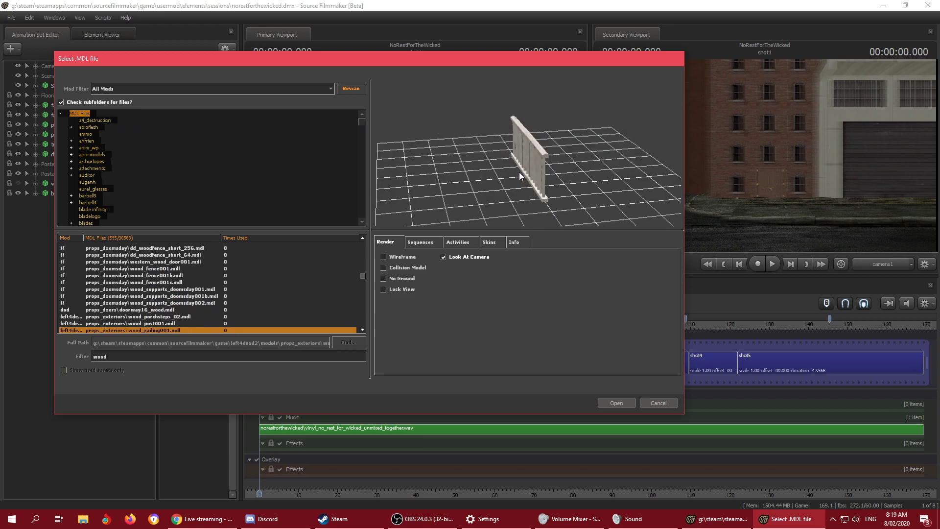
{"action": "key", "text": "Down"}
{"action": "key", "text": "Down"}
{"action": "key", "text": "Down"}
{"action": "key", "text": "Down"}
{"action": "key", "text": "Down"}
{"action": "key", "text": "Down"}
{"action": "key", "text": "Down"}
{"action": "key", "text": "Down"}
{"action": "key", "text": "Down"}
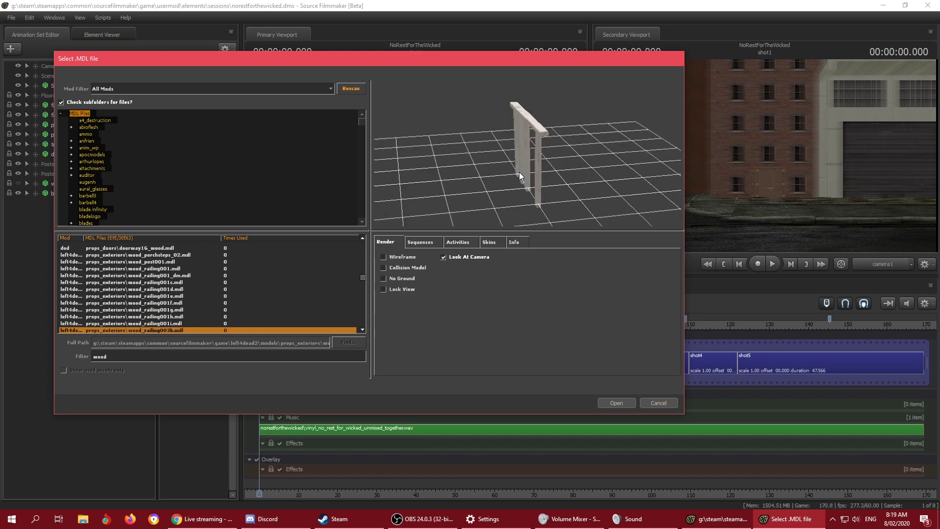
Step: Preview the last wood railing, the wood stairs and the props_farm barrel pieces, framing and shack through to wood_support001
{"action": "key", "text": "Down"}
{"action": "key", "text": "Down"}
{"action": "key", "text": "Down"}
{"action": "key", "text": "Down"}
{"action": "key", "text": "Down"}
{"action": "key", "text": "Down"}
{"action": "key", "text": "Down"}
{"action": "key", "text": "Down"}
{"action": "key", "text": "Down"}
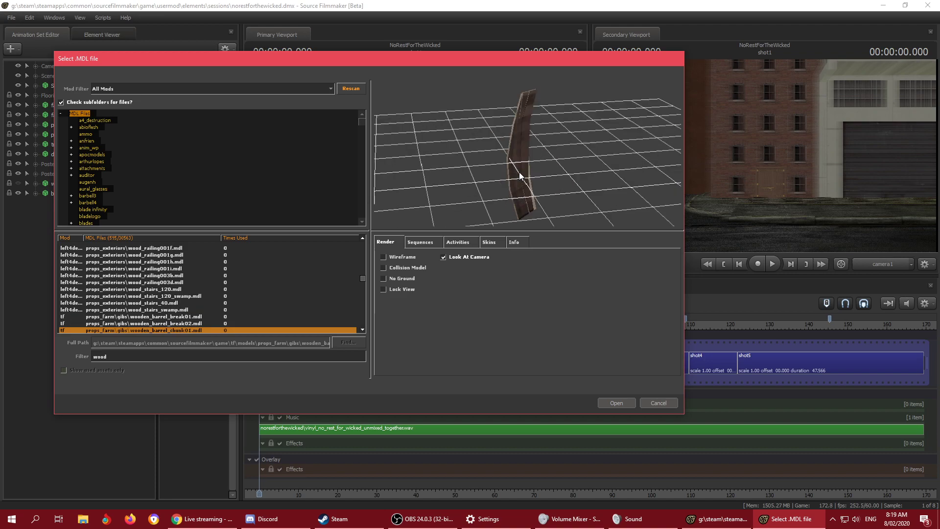
{"action": "key", "text": "Down"}
{"action": "key", "text": "Down"}
{"action": "key", "text": "Down"}
{"action": "key", "text": "Down"}
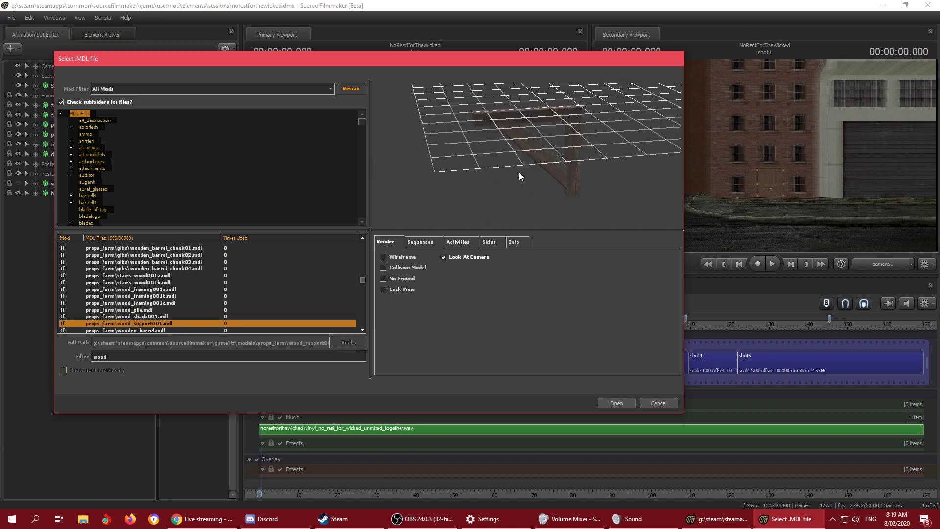
Step: Inspect the props_farm wood_shack001 model from several angles and add it to shot1
{"action": "key", "text": "Up"}
{"action": "scroll", "coordinate": [535, 177], "scroll_direction": "up", "scroll_amount": 5}
{"action": "left_click_drag", "start_coordinate": [535, 176], "coordinate": [510, 155]}
{"action": "scroll", "coordinate": [560, 159], "scroll_direction": "down", "scroll_amount": 5}
{"action": "right_click_drag", "start_coordinate": [509, 155], "coordinate": [510, 132]}
{"action": "left_click_drag", "start_coordinate": [509, 132], "coordinate": [544, 135]}
{"action": "right_click_drag", "start_coordinate": [528, 142], "coordinate": [528, 169]}
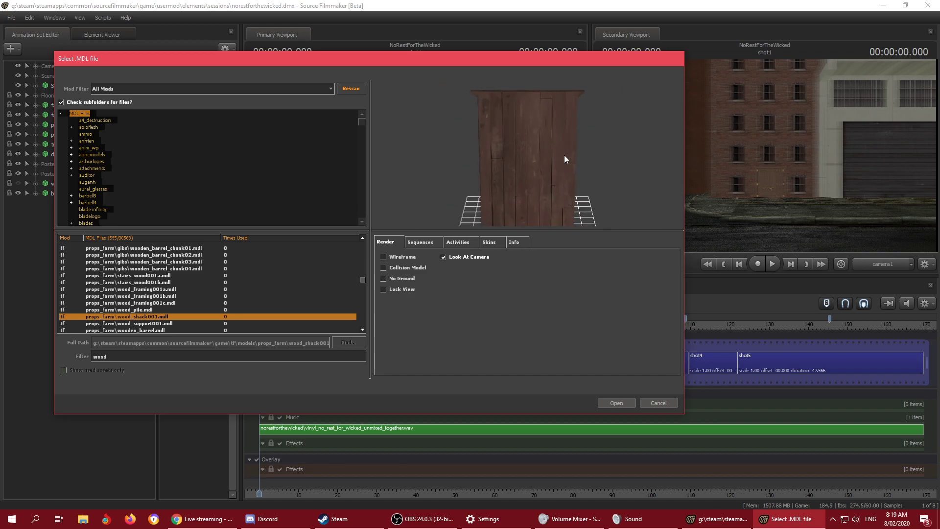
{"action": "left_click", "coordinate": [613, 403]}
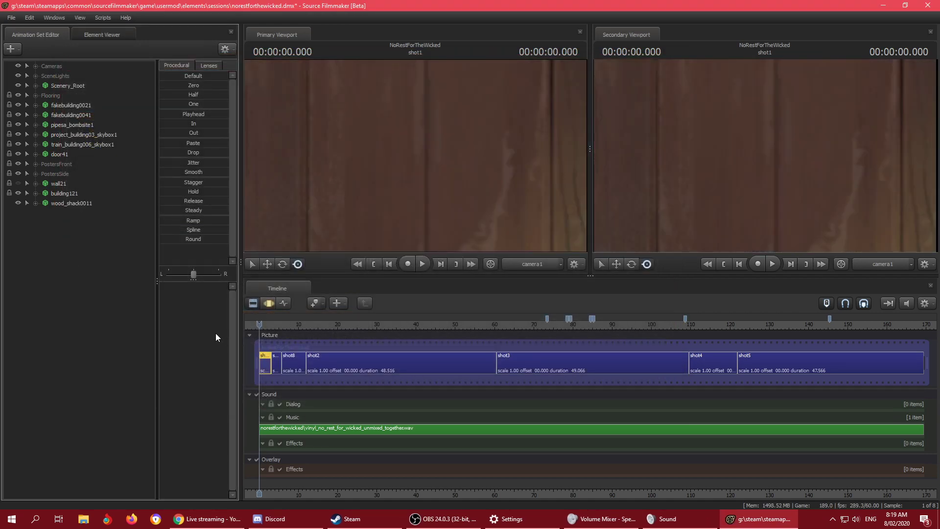
Step: Copy the wood_shack0011 animation set from shot1 and move the playhead into shot6
{"action": "right_click", "coordinate": [67, 204]}
{"action": "left_click", "coordinate": [78, 219]}
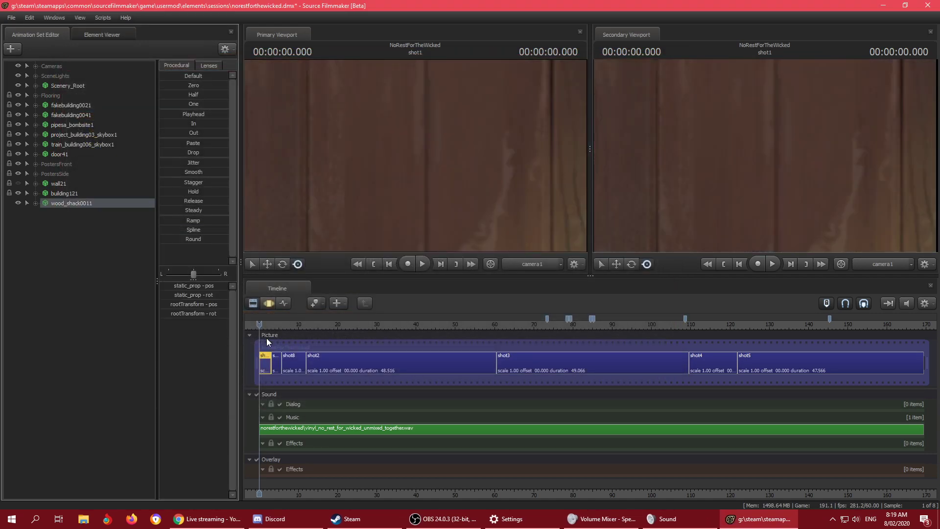
{"action": "left_click_drag", "start_coordinate": [260, 326], "coordinate": [276, 326]}
{"action": "right_click", "coordinate": [122, 287]}
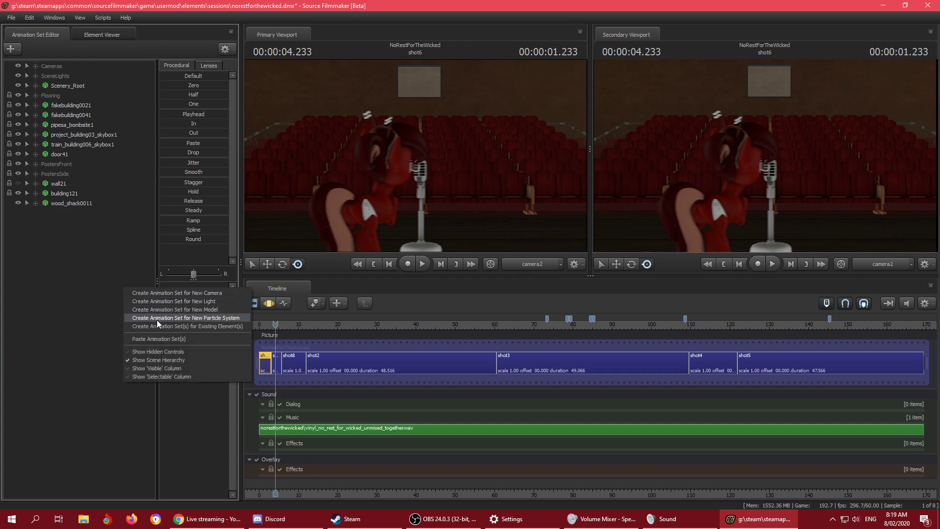
{"action": "left_click", "coordinate": [162, 338]}
{"action": "left_click", "coordinate": [81, 212]}
{"action": "left_click", "coordinate": [269, 303]}
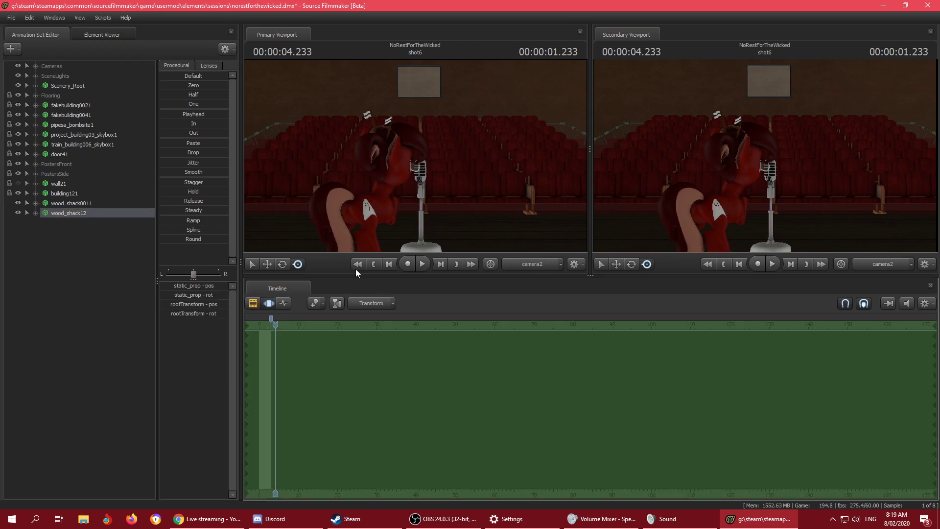
{"action": "left_click", "coordinate": [416, 215]}
{"action": "left_click", "coordinate": [469, 273]}
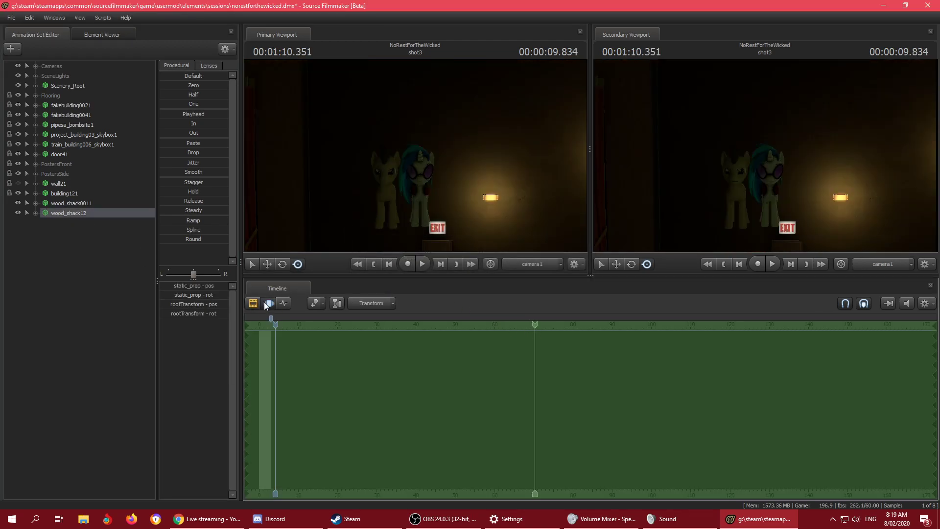
{"action": "left_click", "coordinate": [254, 303]}
{"action": "left_click", "coordinate": [61, 213]}
{"action": "right_click", "coordinate": [62, 214]}
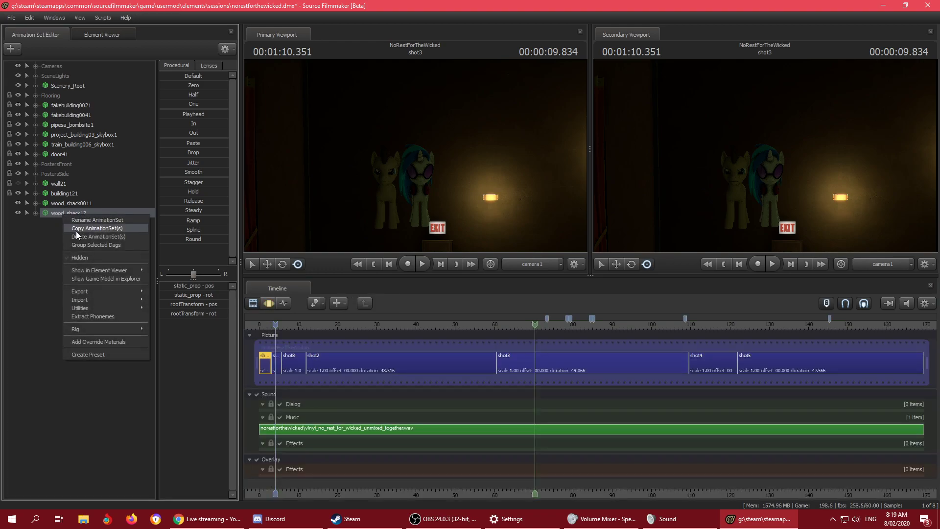
{"action": "left_click", "coordinate": [78, 235]}
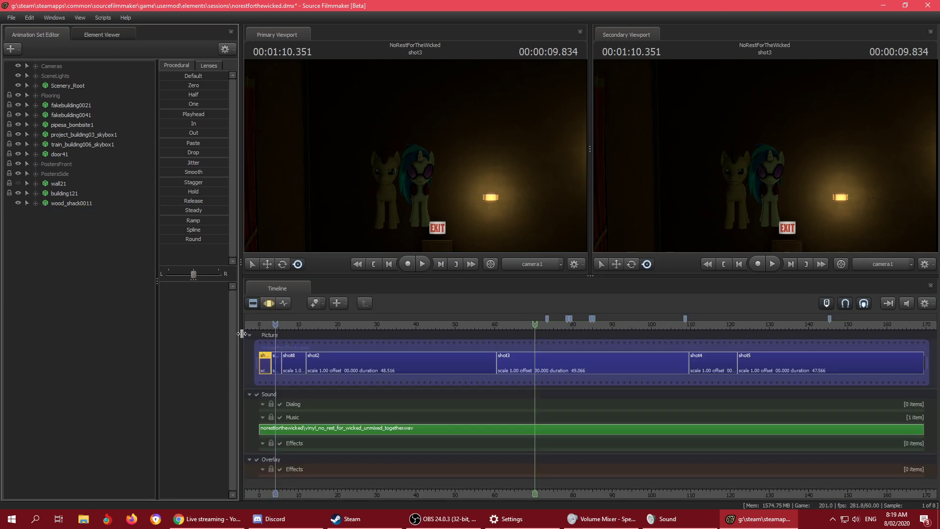
Step: Make shot6 the active shot, set the playhead inside it, and paste the copied wood shack animation set
{"action": "left_click", "coordinate": [276, 365]}
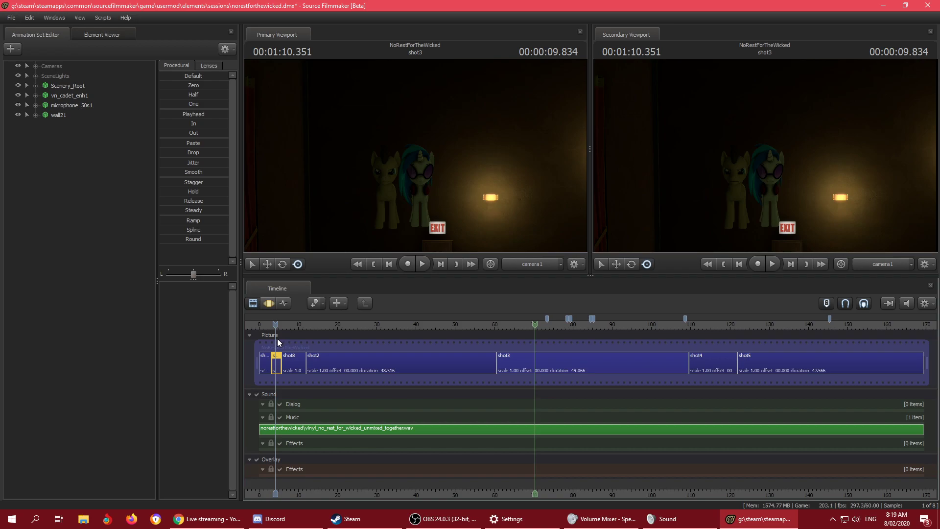
{"action": "left_click_drag", "start_coordinate": [545, 331], "coordinate": [522, 329]}
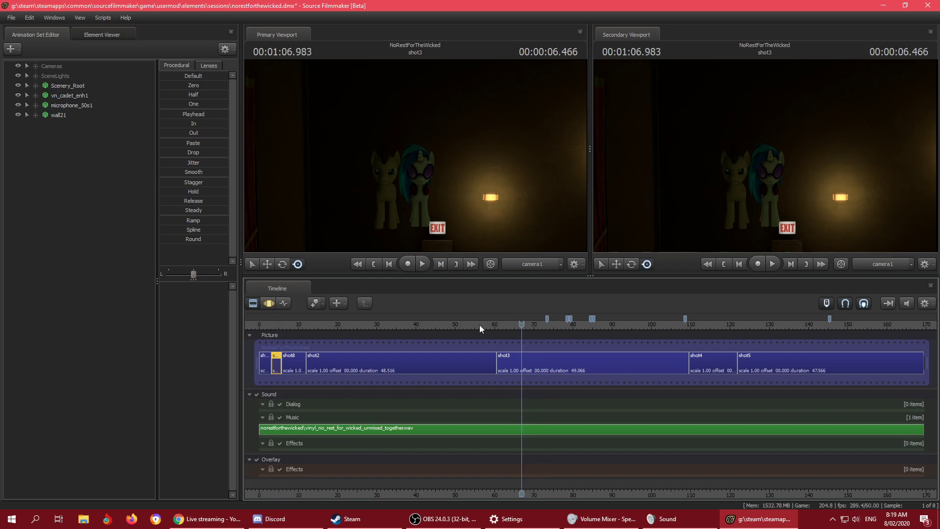
{"action": "left_click", "coordinate": [277, 325]}
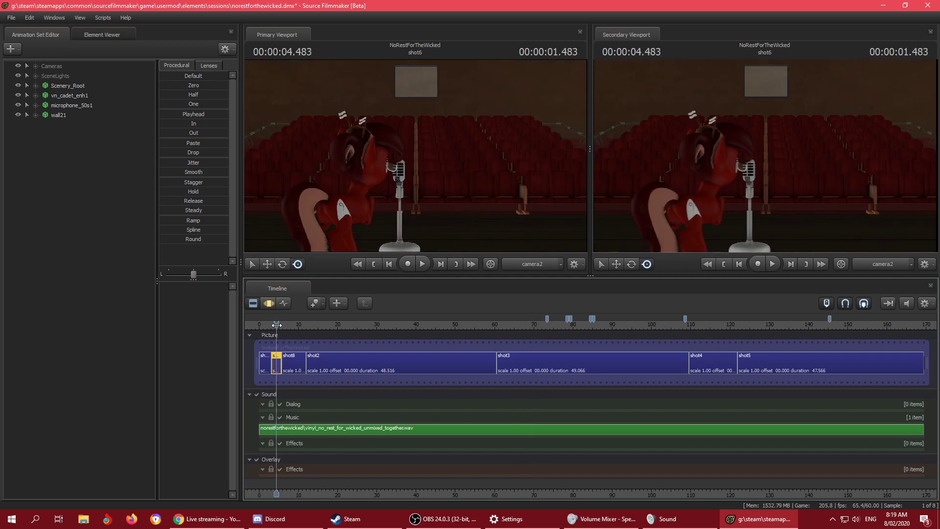
{"action": "right_click", "coordinate": [66, 149]}
{"action": "left_click", "coordinate": [90, 200]}
Step: Switch the primary viewport to the work camera and roughly rotate wood_shack11 beside the red stage curtains
{"action": "left_click", "coordinate": [64, 125]}
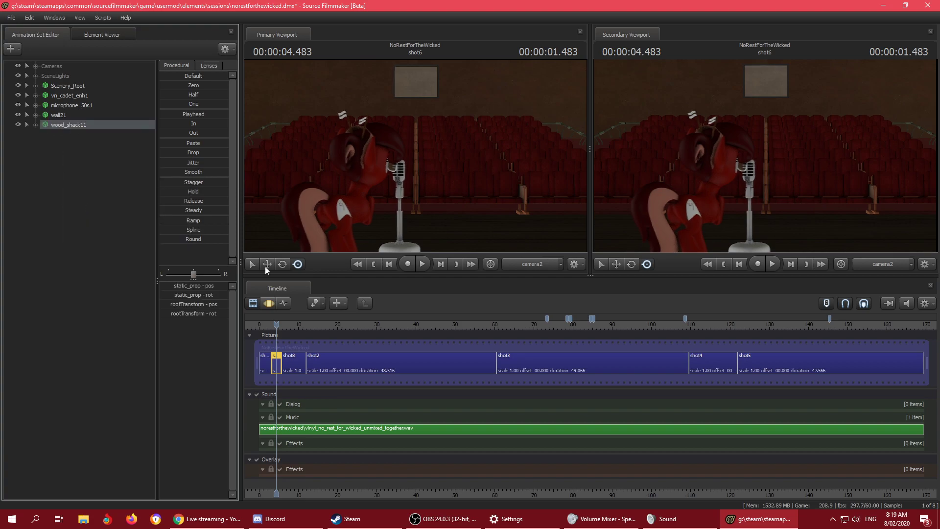
{"action": "left_click", "coordinate": [269, 303]}
{"action": "left_click", "coordinate": [527, 266]}
{"action": "left_click_drag", "start_coordinate": [489, 205], "coordinate": [580, 144]}
{"action": "key", "text": "s"}
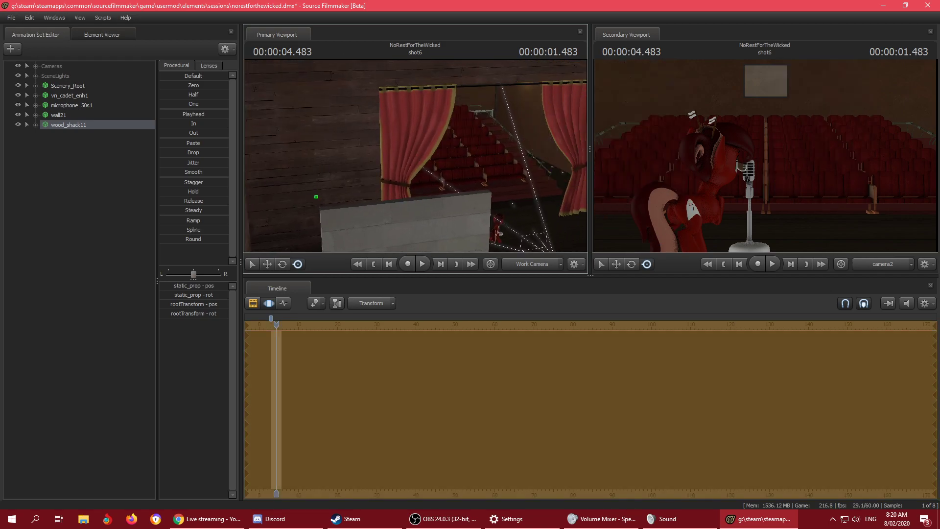
{"action": "left_click_drag", "start_coordinate": [304, 193], "coordinate": [417, 157]}
{"action": "key", "text": "e"}
{"action": "left_click_drag", "start_coordinate": [421, 206], "coordinate": [415, 158]}
{"action": "left_click_drag", "start_coordinate": [287, 140], "coordinate": [433, 226]}
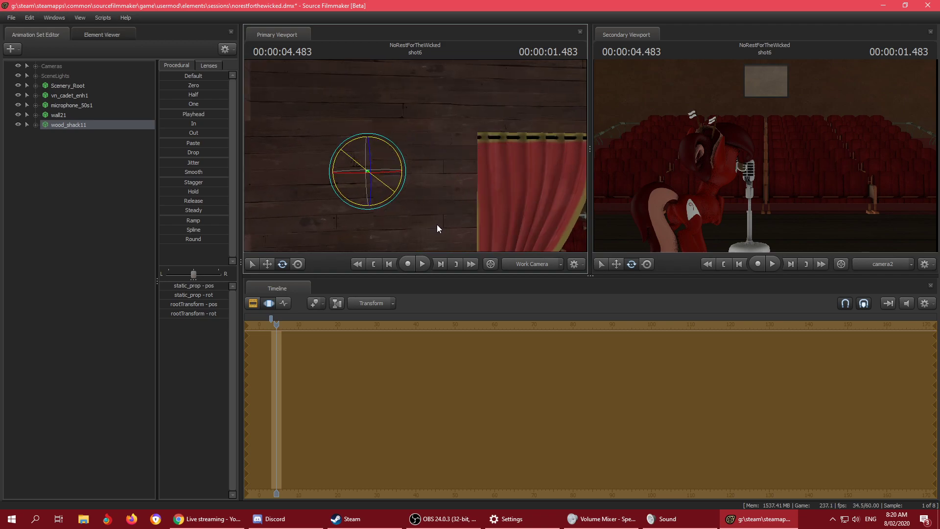
Step: Set Rotation Y of the wood_shack11 rootTransform to -90 in the Graph Editor
{"action": "left_click", "coordinate": [284, 304]}
{"action": "left_click", "coordinate": [35, 125]}
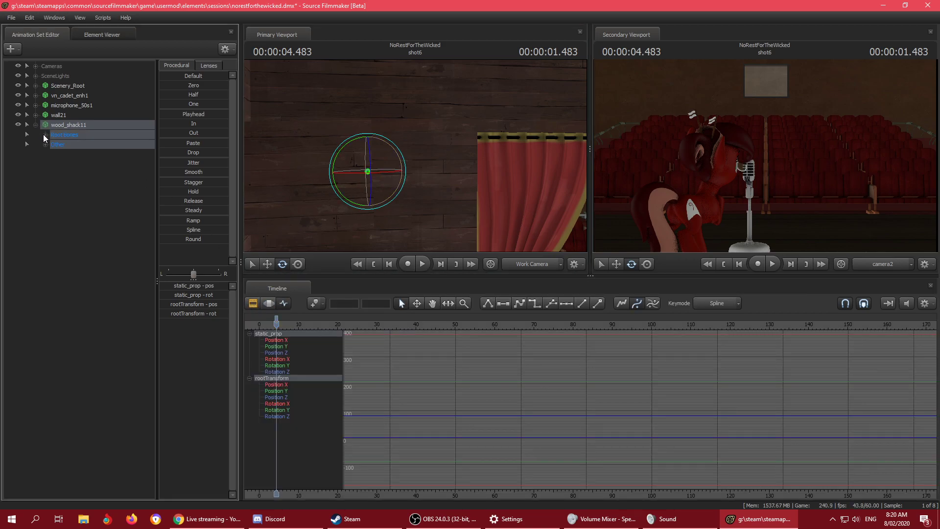
{"action": "left_click", "coordinate": [45, 134]}
{"action": "left_click", "coordinate": [78, 145]}
{"action": "key", "text": "f"}
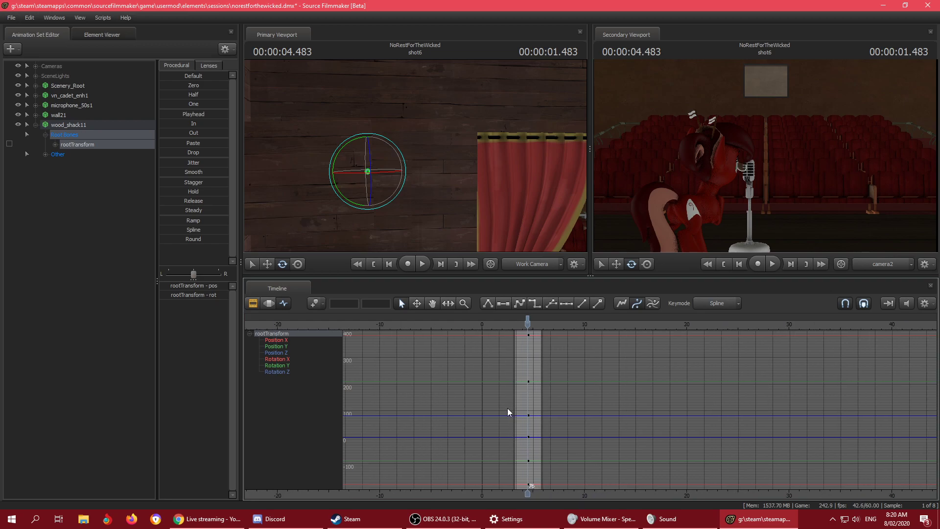
{"action": "scroll", "coordinate": [508, 413], "scroll_direction": "up", "scroll_amount": 3}
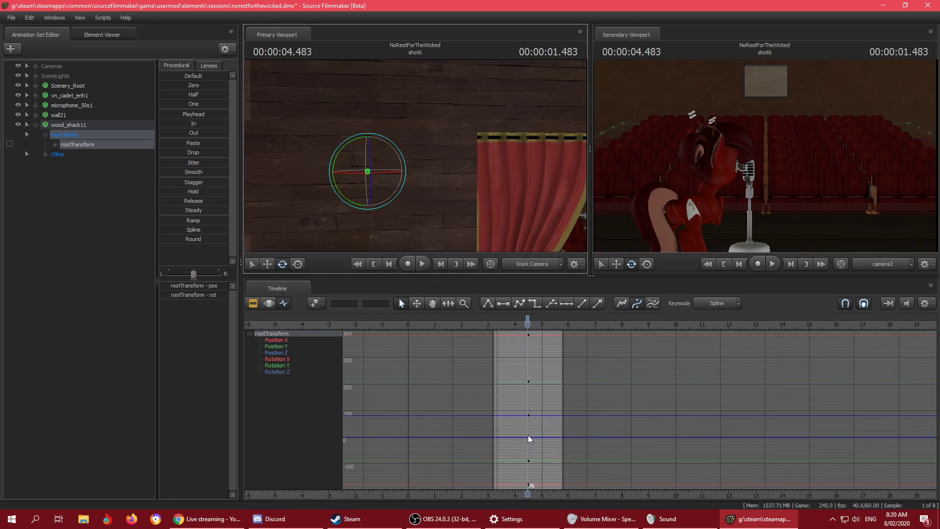
{"action": "left_click", "coordinate": [529, 462]}
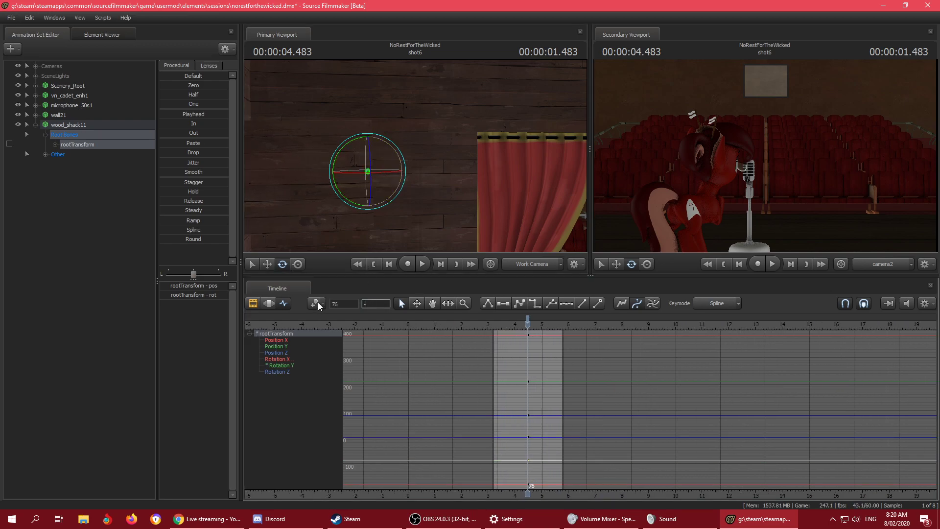
{"action": "key", "text": "Return"}
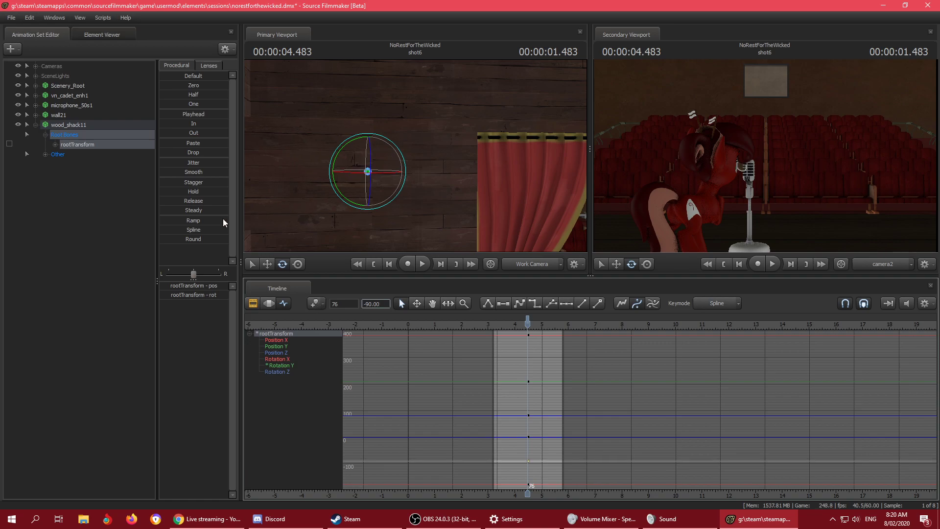
Step: Set Rotation X of the wood_shack11 rootTransform to -180 in the Graph Editor
{"action": "left_click", "coordinate": [269, 303]}
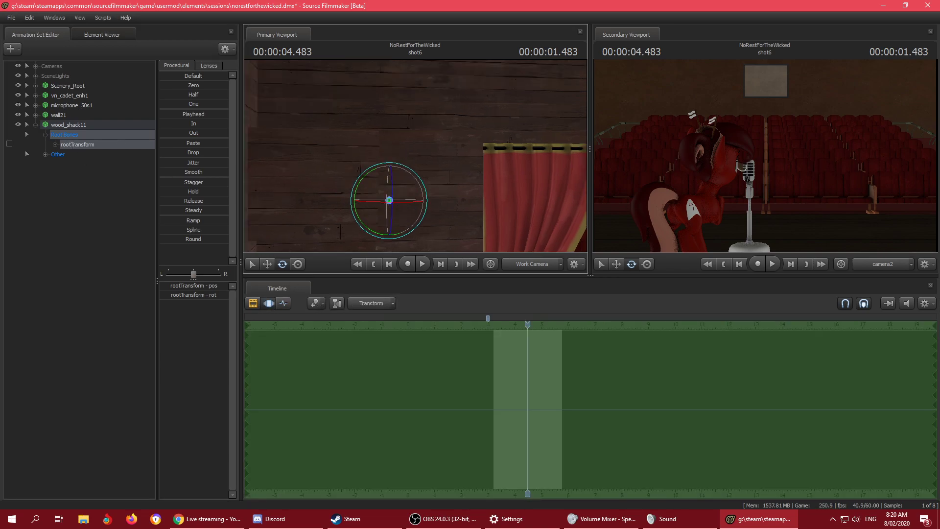
{"action": "mouse_move", "coordinate": [417, 157]}
{"action": "left_mouse_down"}
{"action": "mouse_move", "coordinate": [392, 149]}
{"action": "mouse_move", "coordinate": [417, 160]}
{"action": "left_mouse_up"}
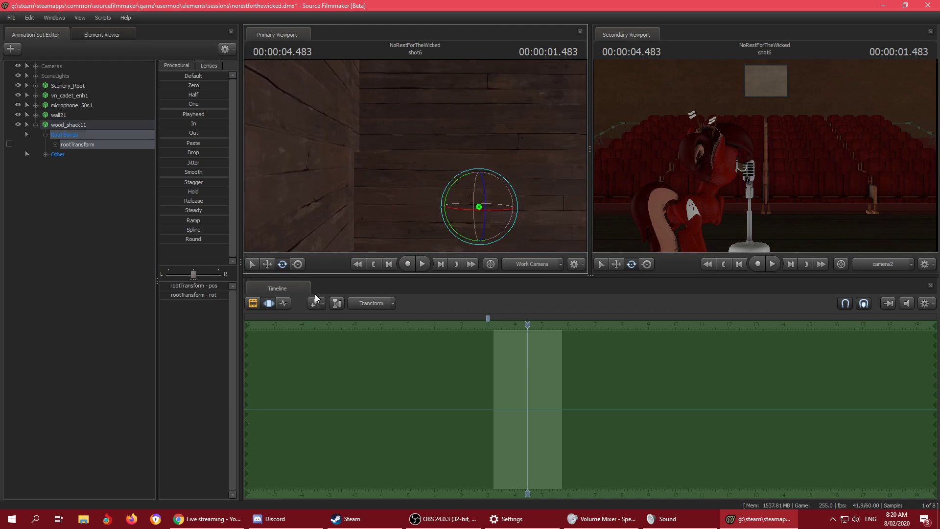
{"action": "left_click", "coordinate": [285, 303]}
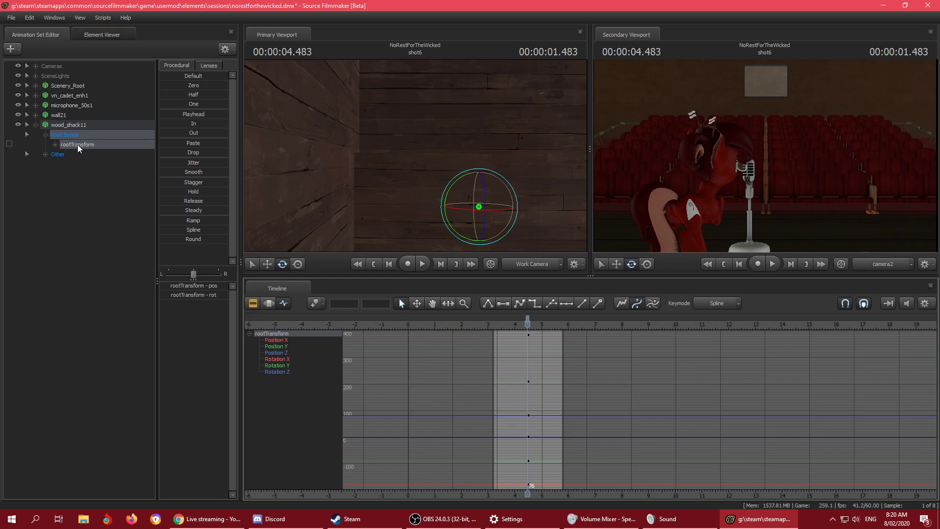
{"action": "left_click", "coordinate": [68, 158]}
{"action": "left_click_drag", "start_coordinate": [529, 389], "coordinate": [468, 433]}
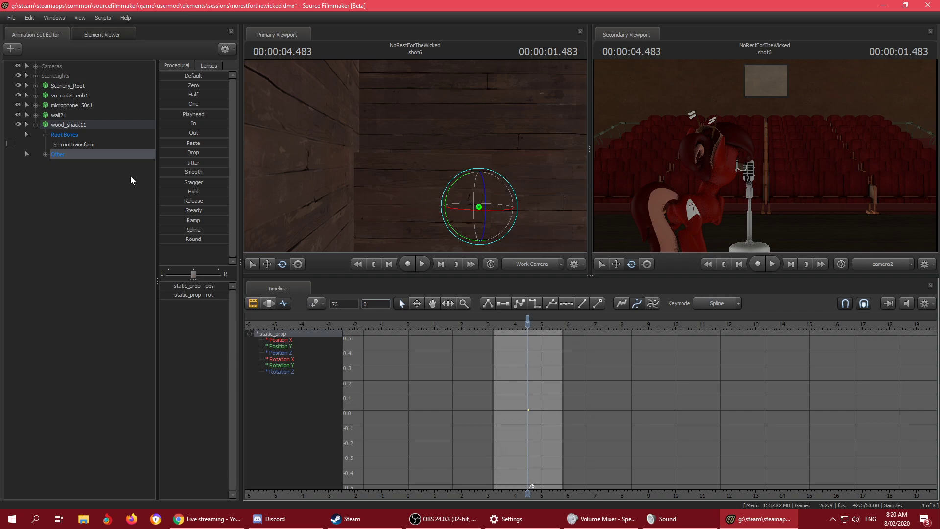
{"action": "left_click", "coordinate": [83, 146]}
{"action": "key", "text": "Right"}
{"action": "left_click", "coordinate": [74, 164]}
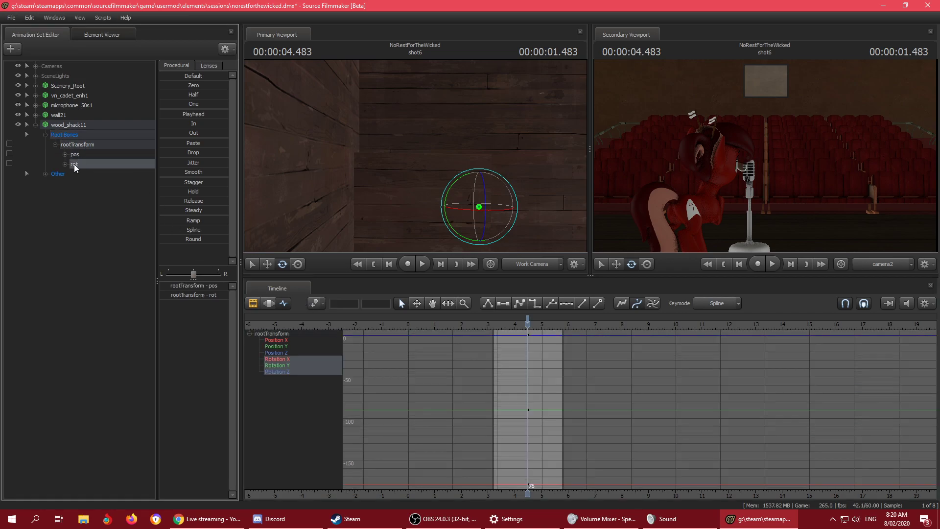
{"action": "left_click_drag", "start_coordinate": [602, 414], "coordinate": [492, 413]}
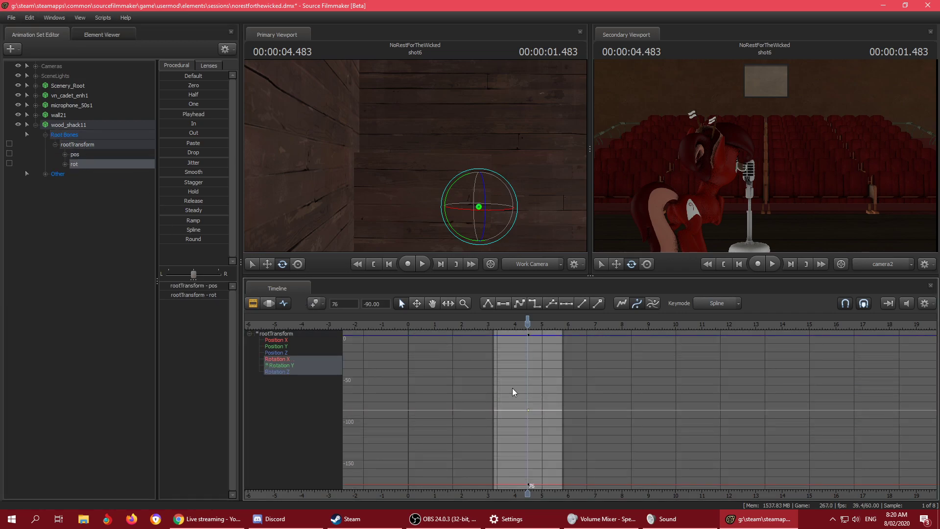
{"action": "left_click", "coordinate": [528, 485]}
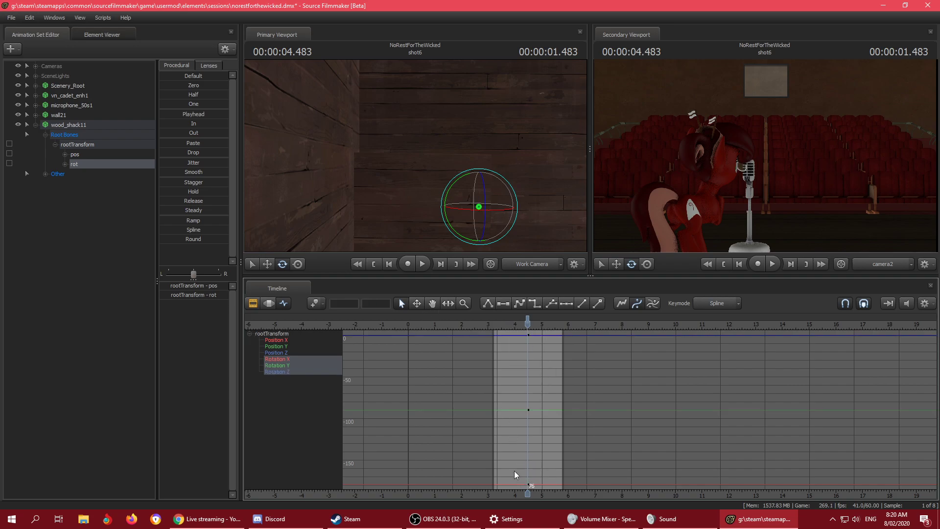
{"action": "left_click", "coordinate": [376, 304]}
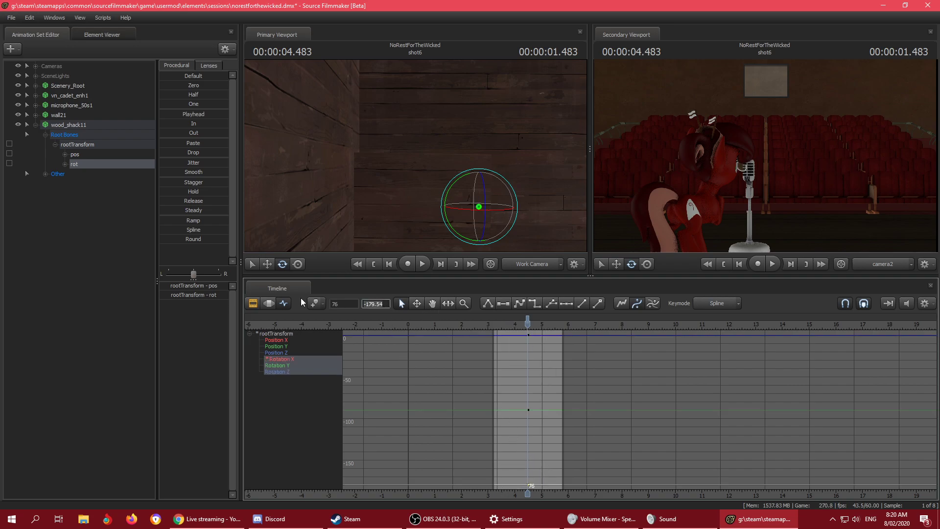
{"action": "type", "text": "-180"}
{"action": "key", "text": "Return"}
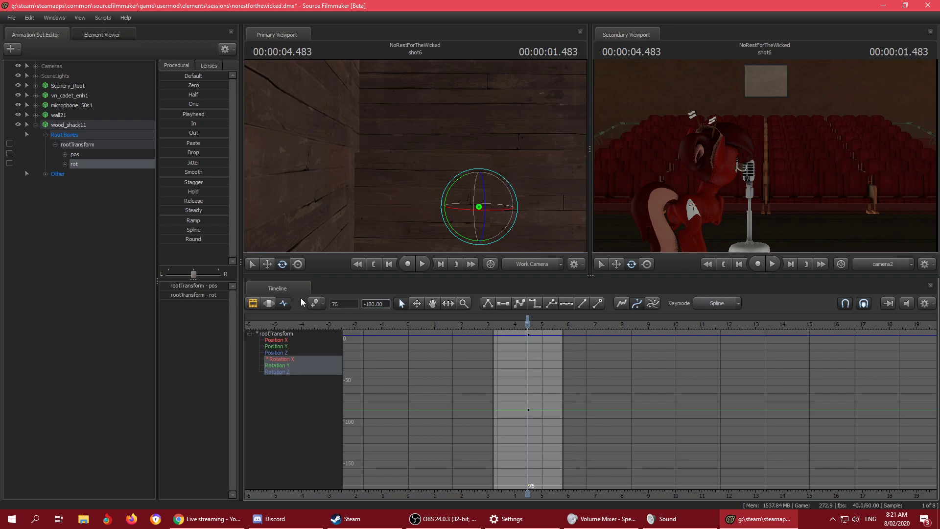
Step: Inspect the shack from outside and move wood_shack11 along the wooden wall toward the red curtain
{"action": "left_click_drag", "start_coordinate": [431, 157], "coordinate": [446, 214]}
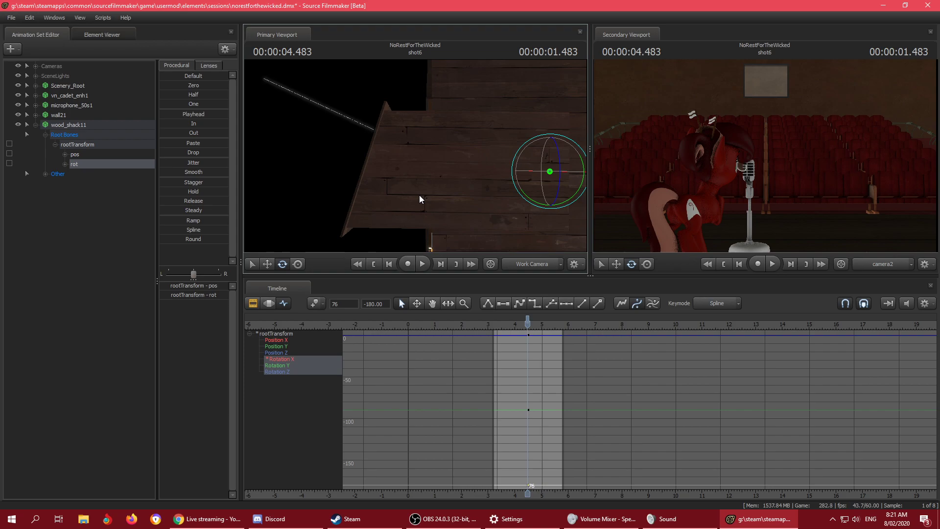
{"action": "left_click", "coordinate": [72, 126]}
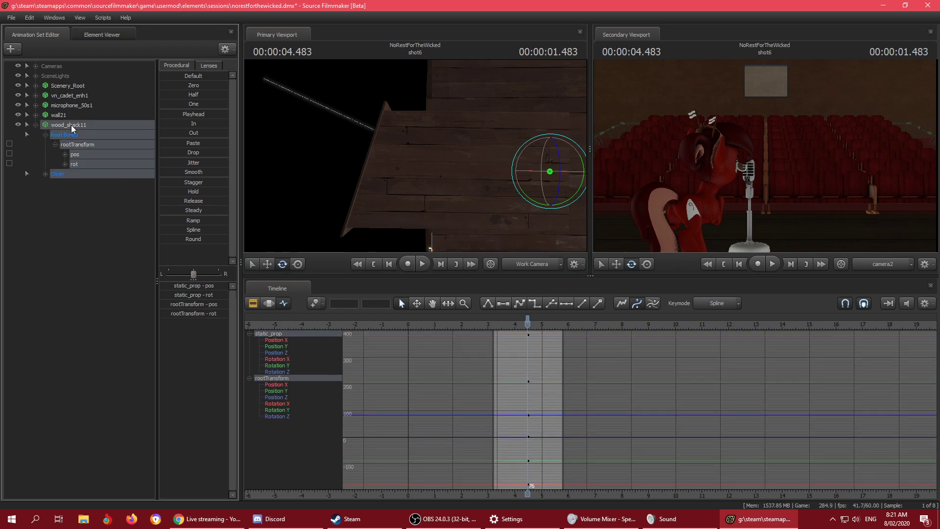
{"action": "left_click_drag", "start_coordinate": [541, 204], "coordinate": [494, 404]}
{"action": "left_click_drag", "start_coordinate": [416, 162], "coordinate": [317, 249]}
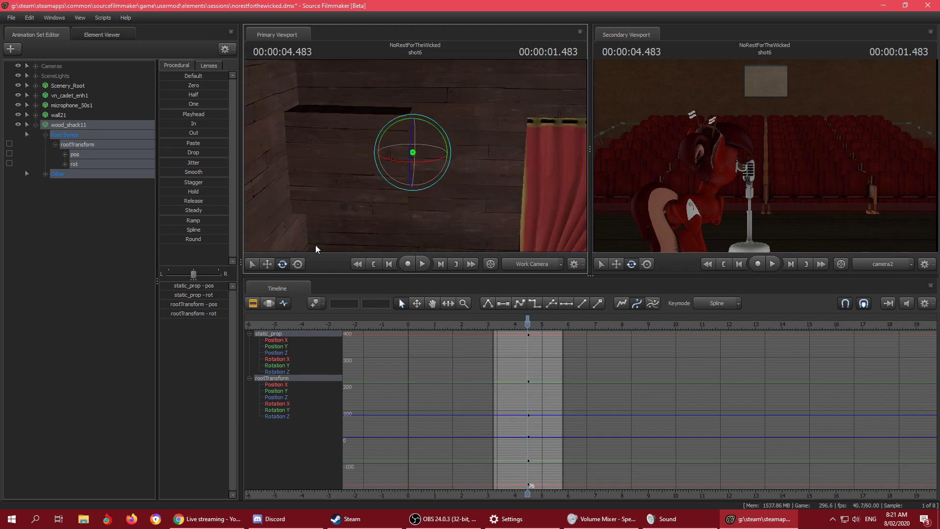
{"action": "left_click", "coordinate": [269, 303]}
{"action": "left_click_drag", "start_coordinate": [396, 157], "coordinate": [498, 159]}
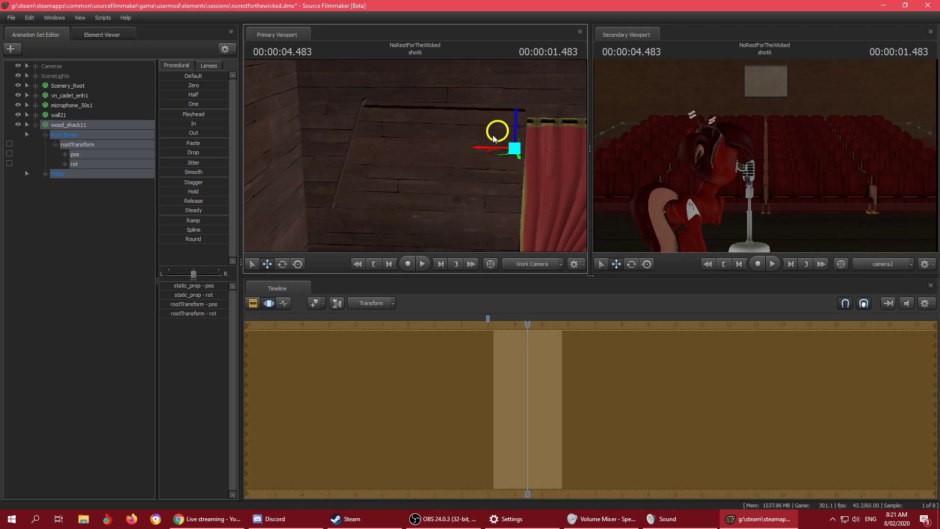
{"action": "mouse_move", "coordinate": [488, 132]}
{"action": "left_mouse_down"}
{"action": "mouse_move", "coordinate": [513, 124]}
{"action": "mouse_move", "coordinate": [526, 149]}
{"action": "mouse_move", "coordinate": [555, 142]}
{"action": "mouse_move", "coordinate": [492, 140]}
{"action": "left_mouse_up"}
Step: Turn wood_shack11 around by setting its rootTransform Rotation Y to 90
{"action": "left_click", "coordinate": [284, 303]}
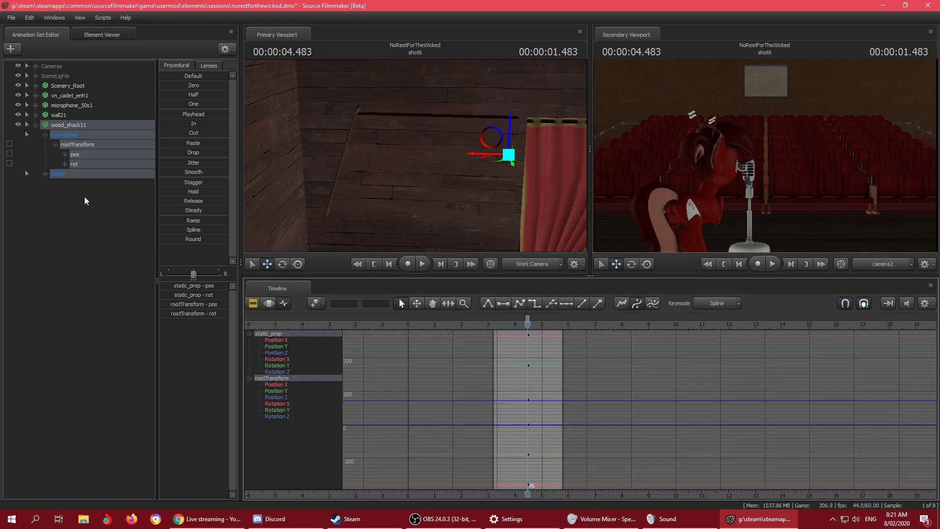
{"action": "left_click", "coordinate": [84, 164]}
{"action": "key", "text": "e"}
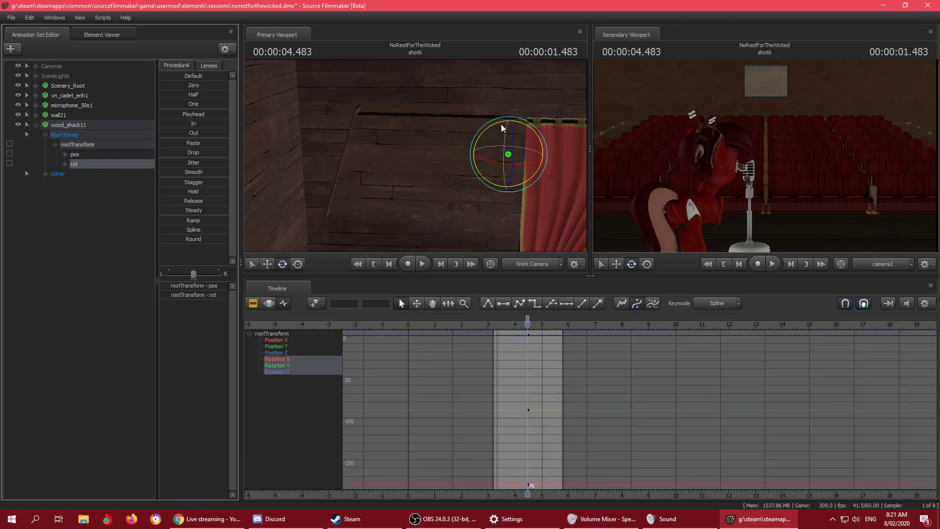
{"action": "left_click_drag", "start_coordinate": [563, 132], "coordinate": [587, 248]}
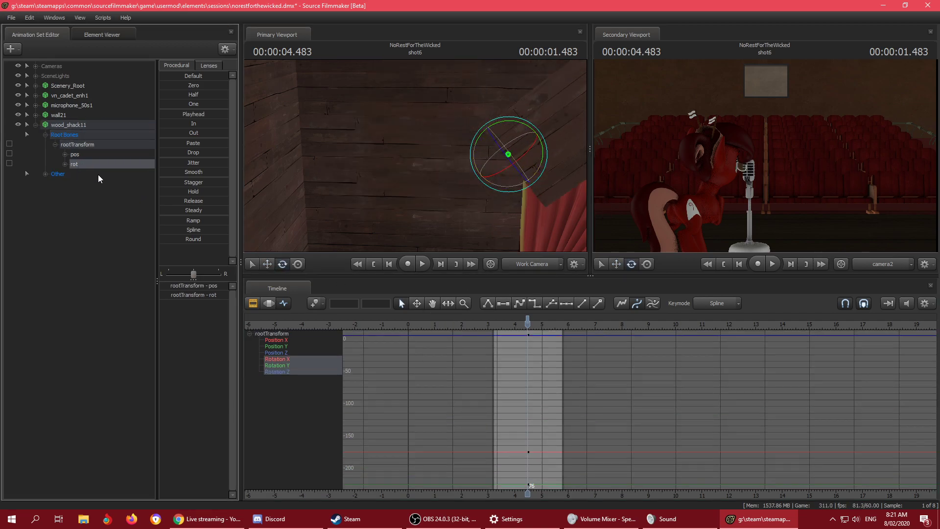
{"action": "left_click", "coordinate": [382, 304]}
{"action": "key", "text": "BackSpace"}
{"action": "key", "text": "BackSpace"}
{"action": "key", "text": "BackSpace"}
{"action": "key", "text": "BackSpace"}
{"action": "key", "text": "BackSpace"}
{"action": "key", "text": "BackSpace"}
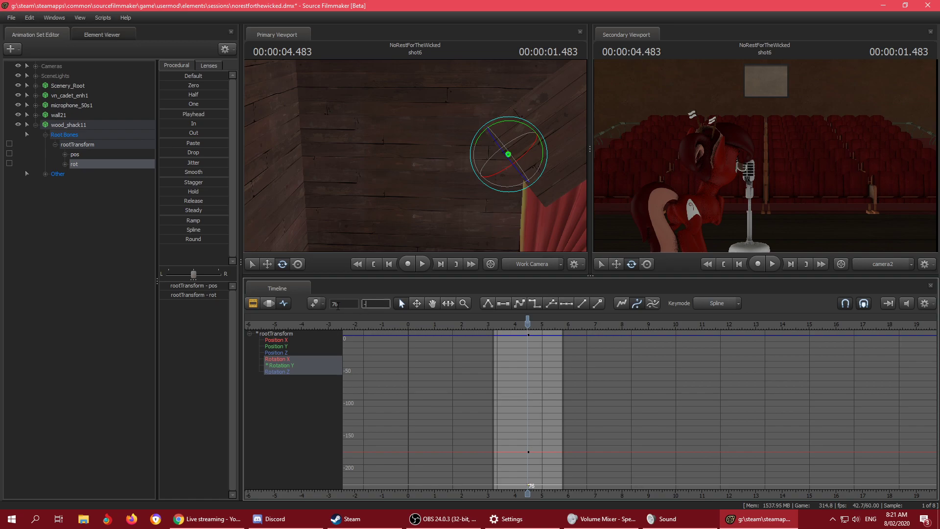
{"action": "key", "text": "BackSpace"}
{"action": "type", "text": "90"}
{"action": "key", "text": "Return"}
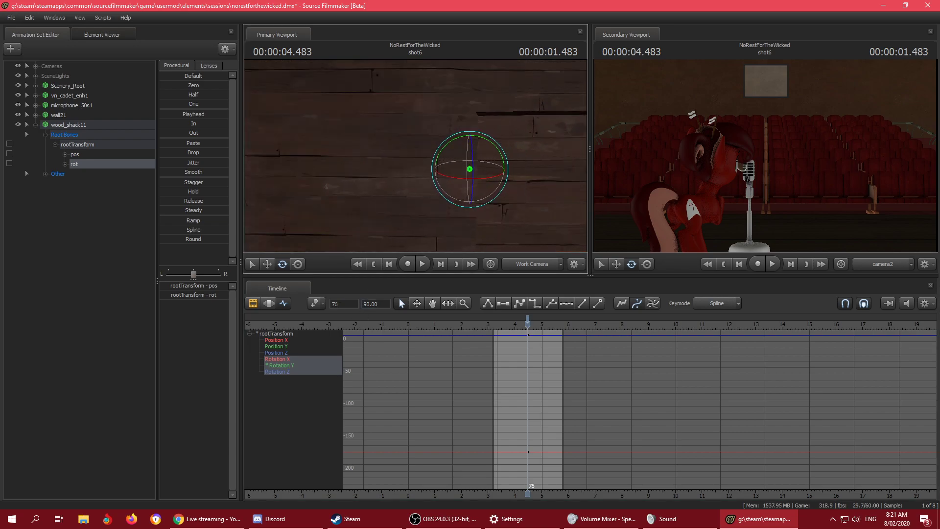
Step: Set Rotation X of the wood_shack11 rootTransform to 0 in the Graph Editor
{"action": "left_click_drag", "start_coordinate": [376, 190], "coordinate": [375, 190]}
{"action": "left_click", "coordinate": [45, 175]}
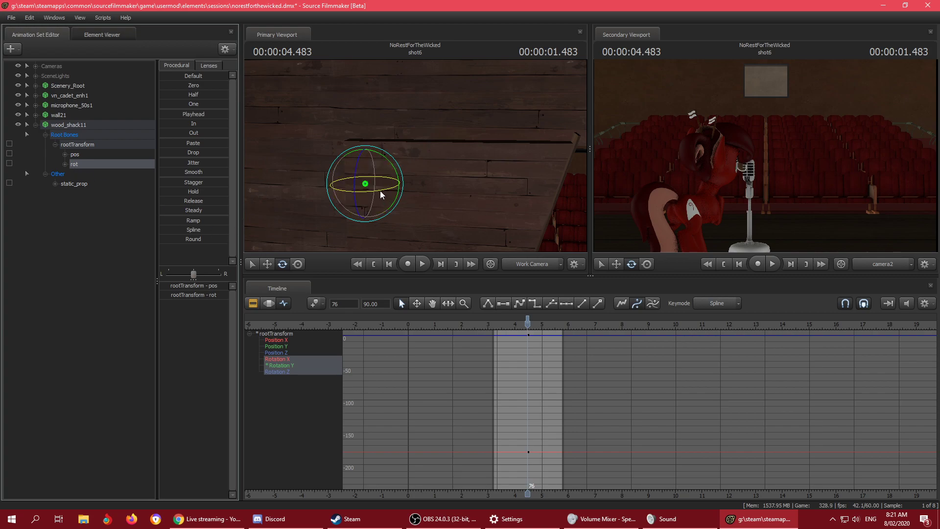
{"action": "left_click_drag", "start_coordinate": [514, 420], "coordinate": [542, 466]}
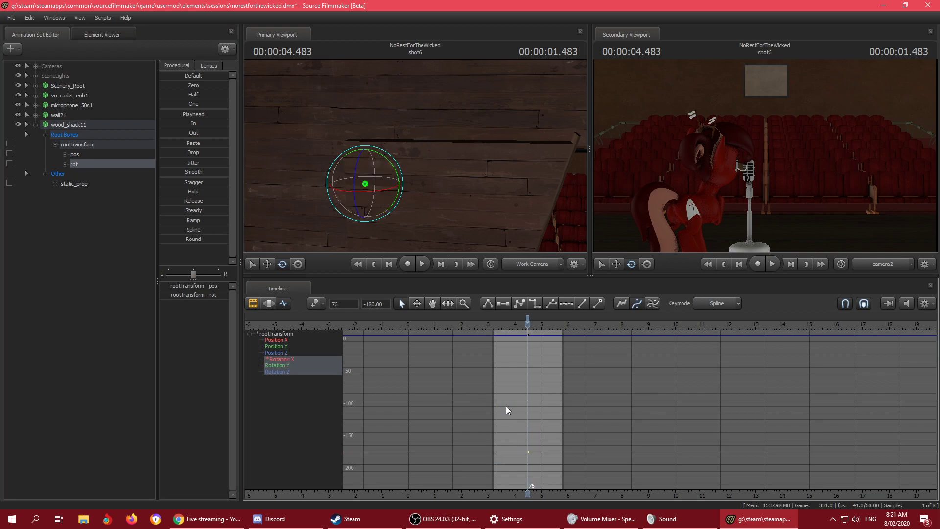
{"action": "double_click", "coordinate": [375, 304]}
{"action": "type", "text": "0"}
{"action": "key", "text": "Return"}
{"action": "left_click_drag", "start_coordinate": [434, 189], "coordinate": [372, 179]}
{"action": "key", "text": "s"}
{"action": "left_click_drag", "start_coordinate": [415, 157], "coordinate": [443, 157]}
{"action": "key", "text": "ctrl+z"}
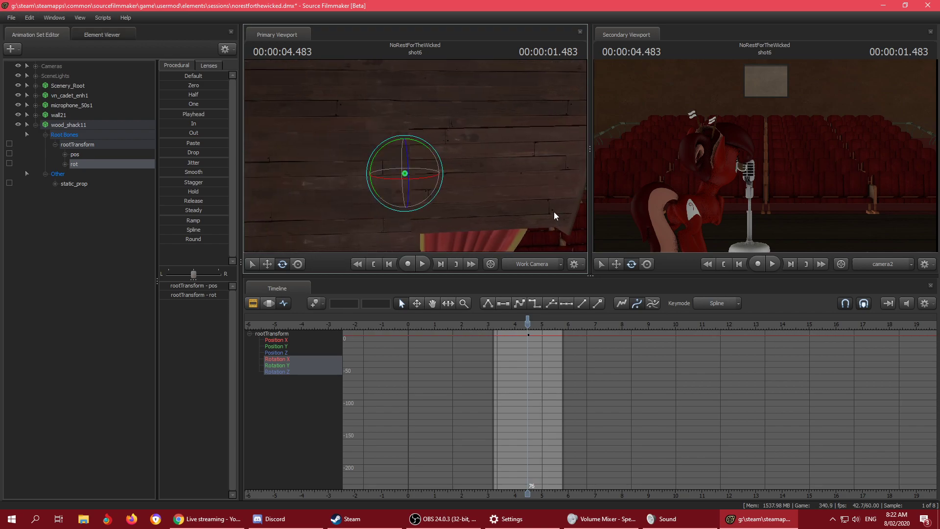
Step: Reposition wood_shack11 by moving its whole rootTransform in the Motion Editor
{"action": "left_click", "coordinate": [78, 154], "text": "ctrl"}
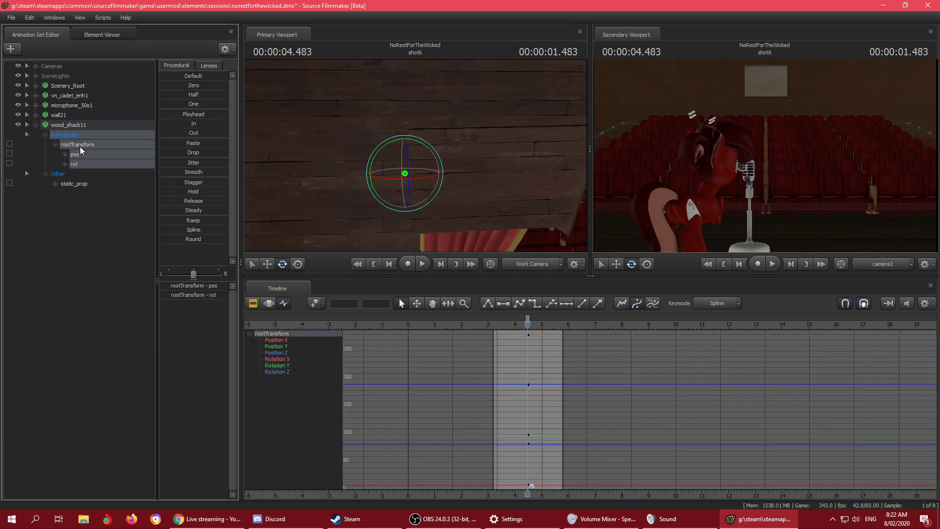
{"action": "left_click", "coordinate": [272, 304]}
{"action": "left_click_drag", "start_coordinate": [406, 134], "coordinate": [310, 198]}
{"action": "key", "text": "w"}
{"action": "left_click_drag", "start_coordinate": [293, 197], "coordinate": [409, 162]}
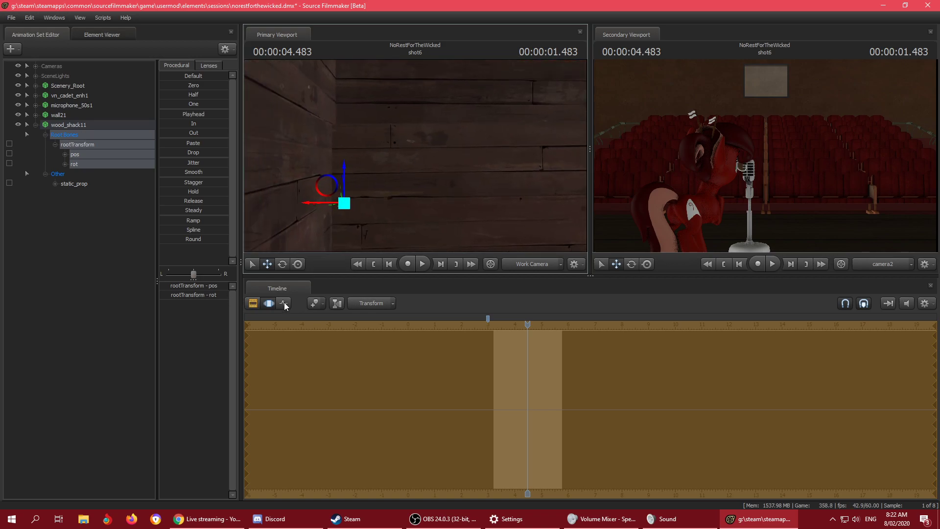
Step: Set Rotation Y of the wood_shack11 rootTransform to exactly 90 in the Graph Editor
{"action": "key", "text": "F3"}
{"action": "key", "text": "e"}
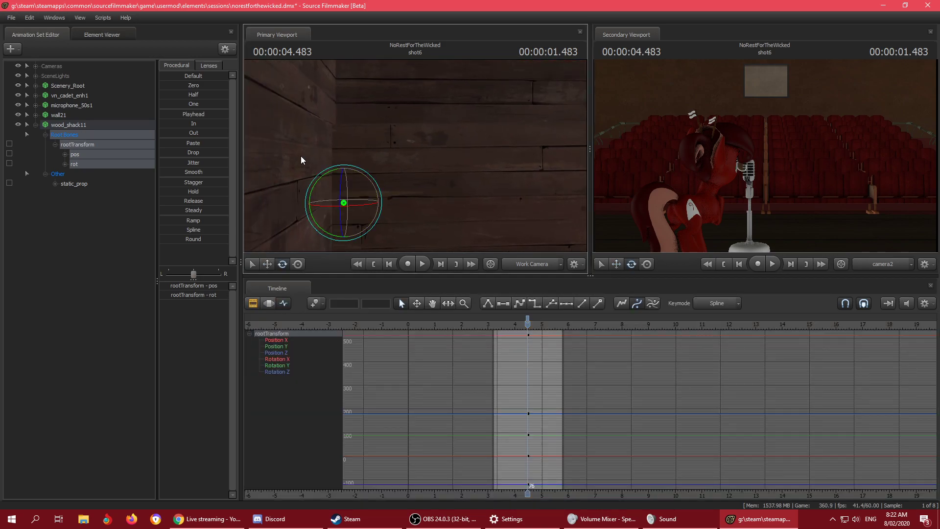
{"action": "left_click", "coordinate": [74, 165]}
{"action": "left_click_drag", "start_coordinate": [538, 401], "coordinate": [492, 431]}
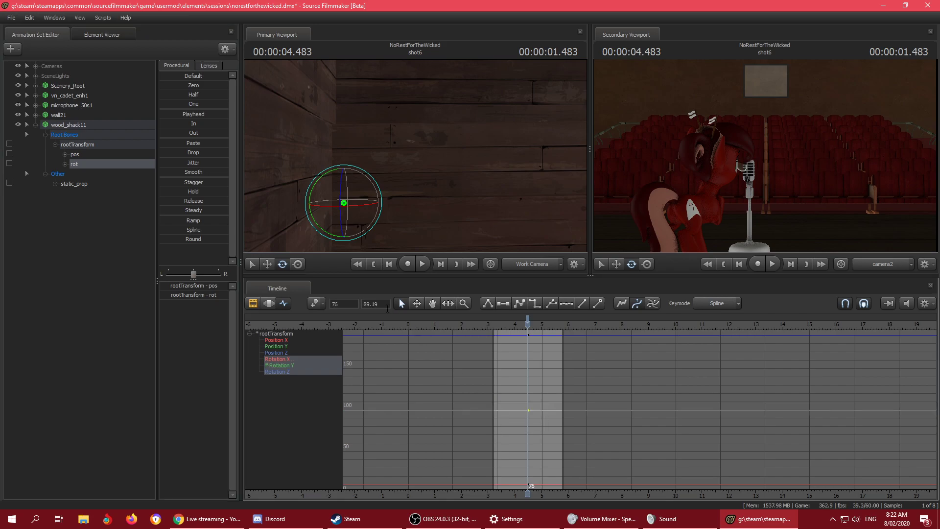
{"action": "left_click_drag", "start_coordinate": [383, 304], "coordinate": [324, 305]}
{"action": "type", "text": "90"}
{"action": "key", "text": "Return"}
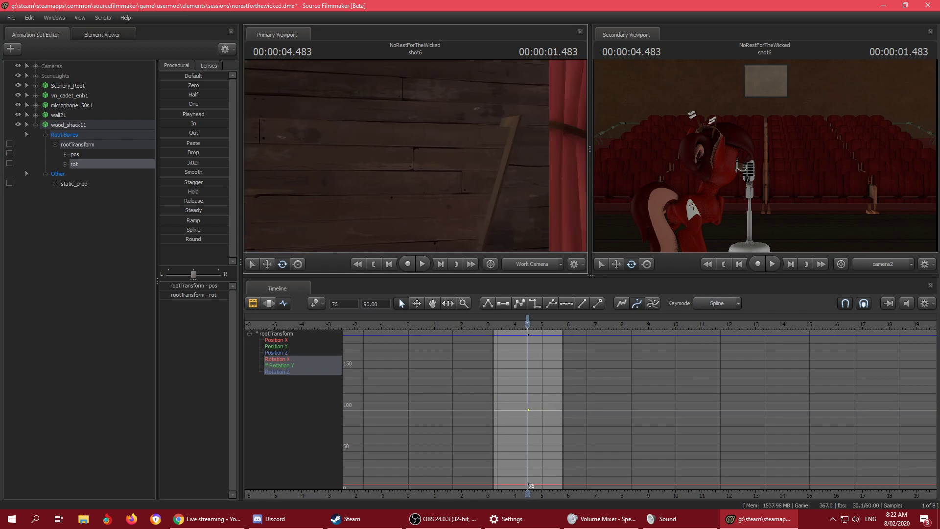
Step: Try Rotation Y values of 89.5, 89.9 and 89.99 on wood_shack11 and return it to 90
{"action": "left_click", "coordinate": [382, 305]}
{"action": "left_click_drag", "start_coordinate": [383, 305], "coordinate": [334, 304]}
{"action": "type", "text": "89.5"}
{"action": "key", "text": "Return"}
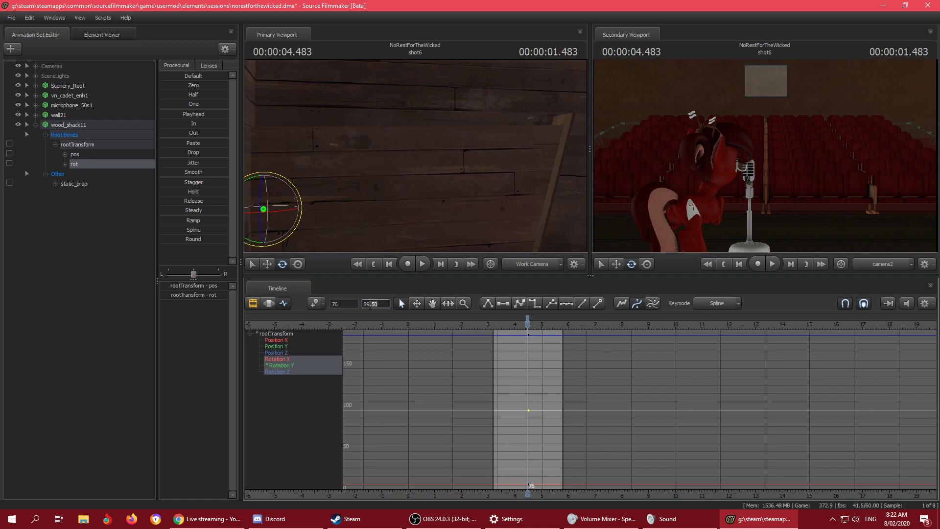
{"action": "type", "text": "9"}
{"action": "key", "text": "Return"}
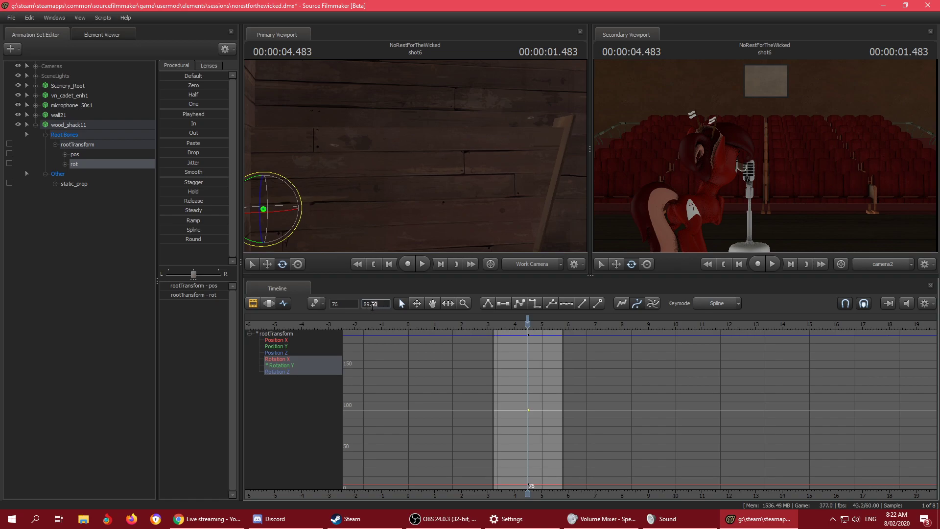
{"action": "type", "text": "99"}
{"action": "key", "text": "Return"}
{"action": "left_click_drag", "start_coordinate": [381, 305], "coordinate": [330, 307]}
{"action": "type", "text": "90"}
{"action": "key", "text": "Return"}
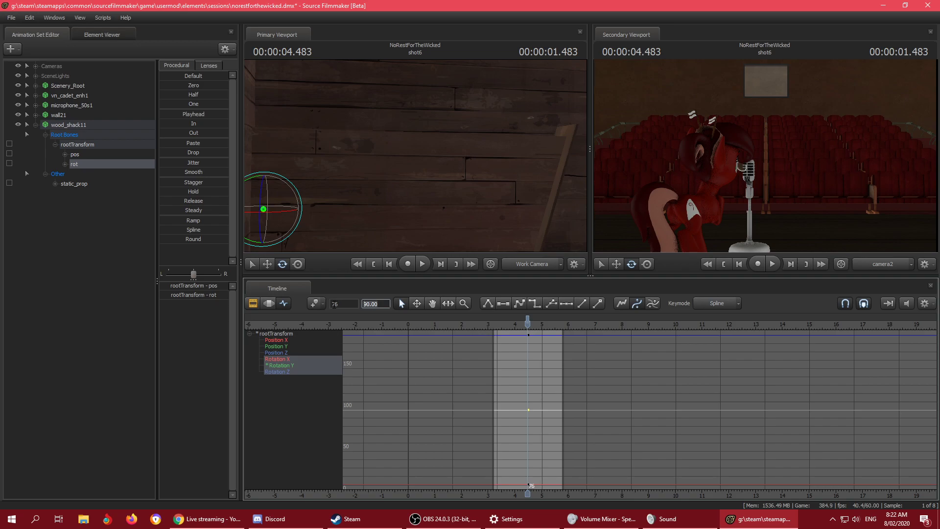
Step: Compare the wall's look at Rotation Y 89.99 and put the value back to 90
{"action": "type", "text": "89.99"}
{"action": "key", "text": "Return"}
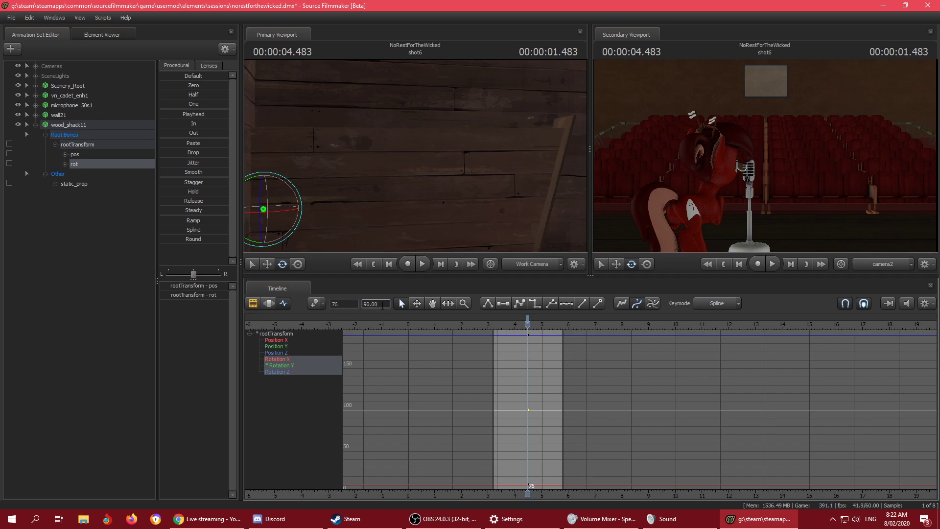
{"action": "left_click_drag", "start_coordinate": [383, 306], "coordinate": [363, 306]}
{"action": "type", "text": "90"}
{"action": "key", "text": "Return"}
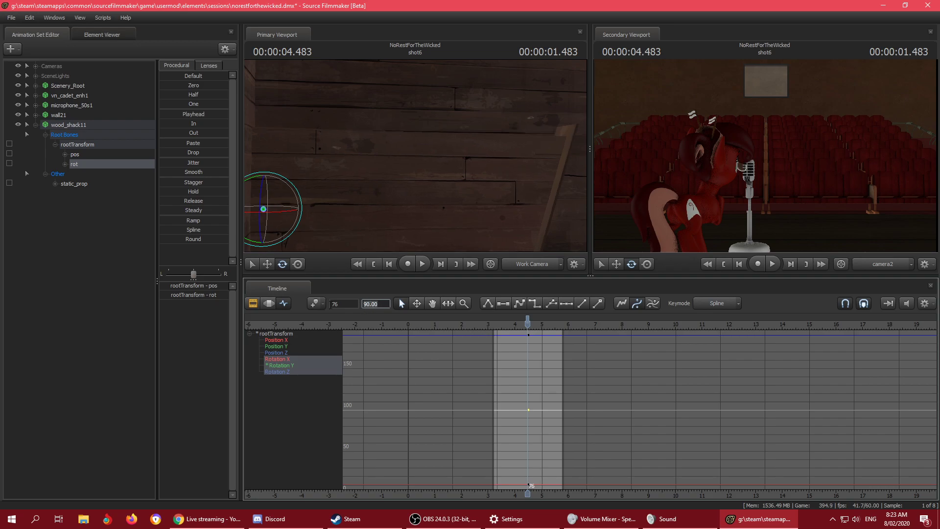
Step: Enter 89.999 for Rotation Y of wood_shack11 and rotate the shack slightly by hand to about 91.43
{"action": "key", "text": "ctrl+a"}
{"action": "type", "text": "89.999"}
{"action": "key", "text": "Return"}
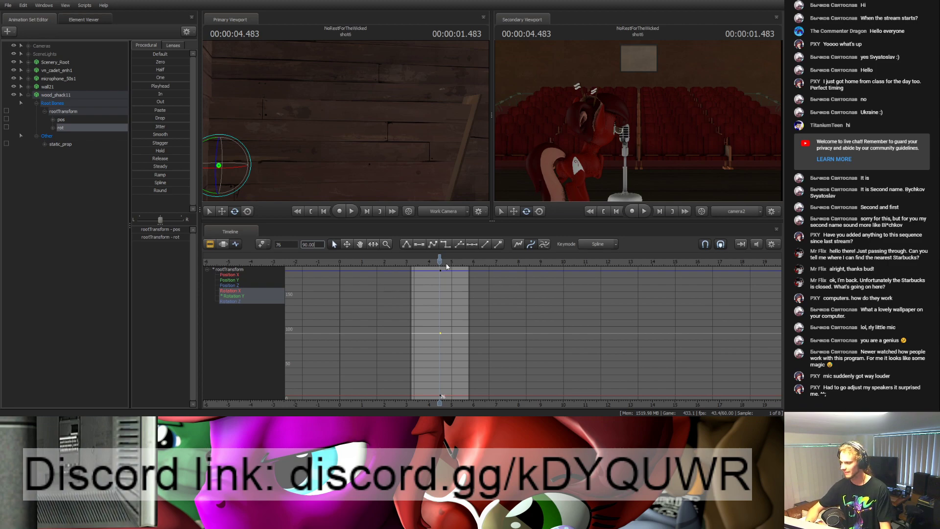
{"action": "right_click_drag", "start_coordinate": [368, 136], "coordinate": [338, 139]}
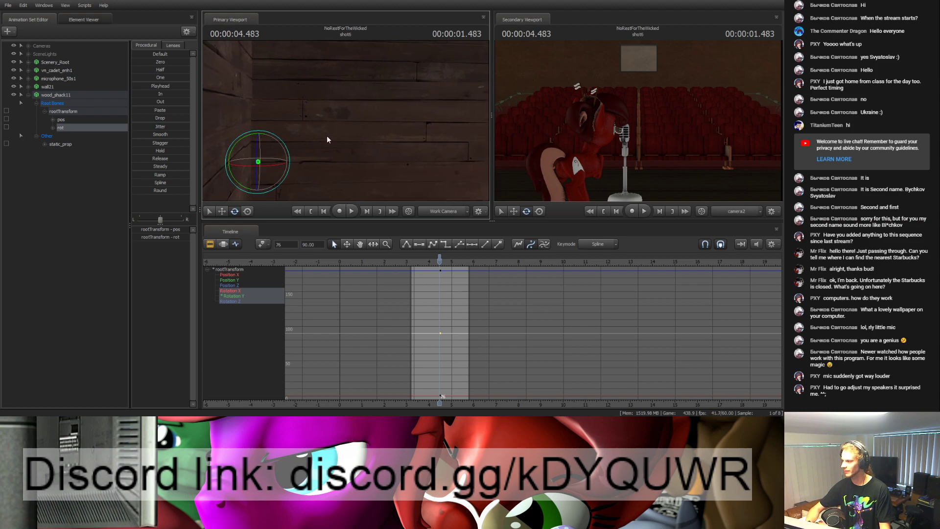
{"action": "left_click_drag", "start_coordinate": [250, 137], "coordinate": [254, 137]}
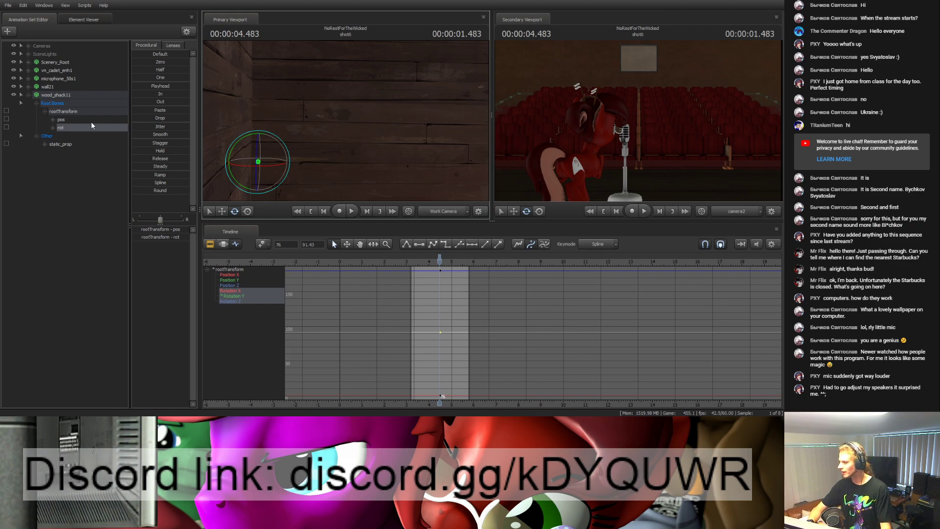
Step: Switch to shot1 with the playhead at 2.383 seconds, load its map and focus the work camera on wood_shack0011
{"action": "left_click", "coordinate": [72, 95]}
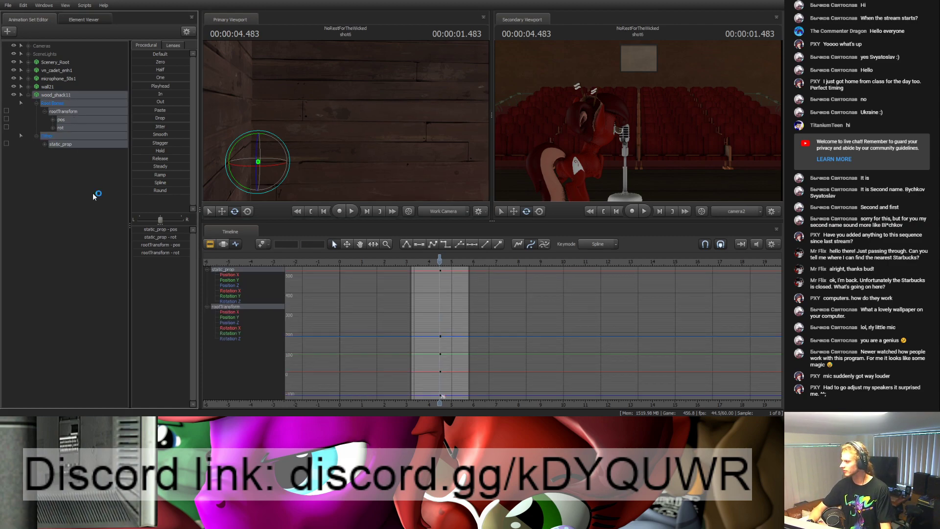
{"action": "left_click", "coordinate": [211, 246]}
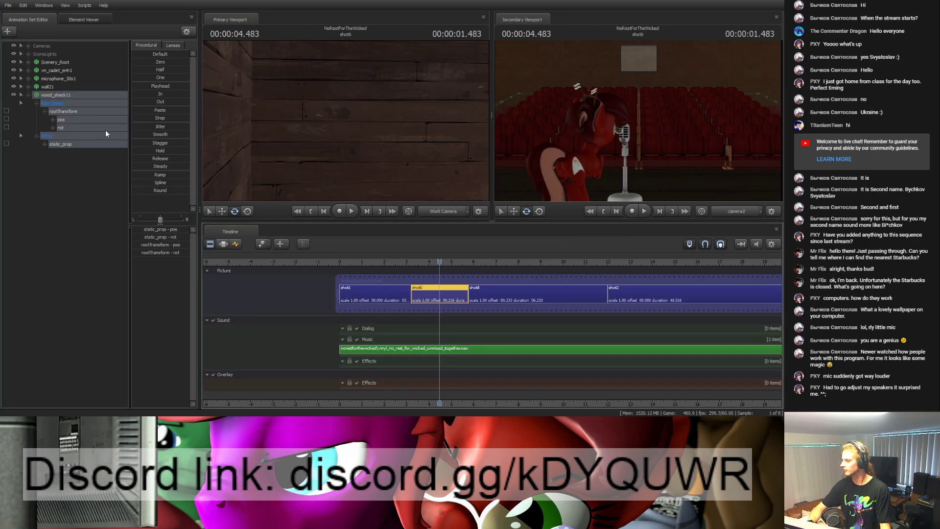
{"action": "left_click", "coordinate": [386, 296]}
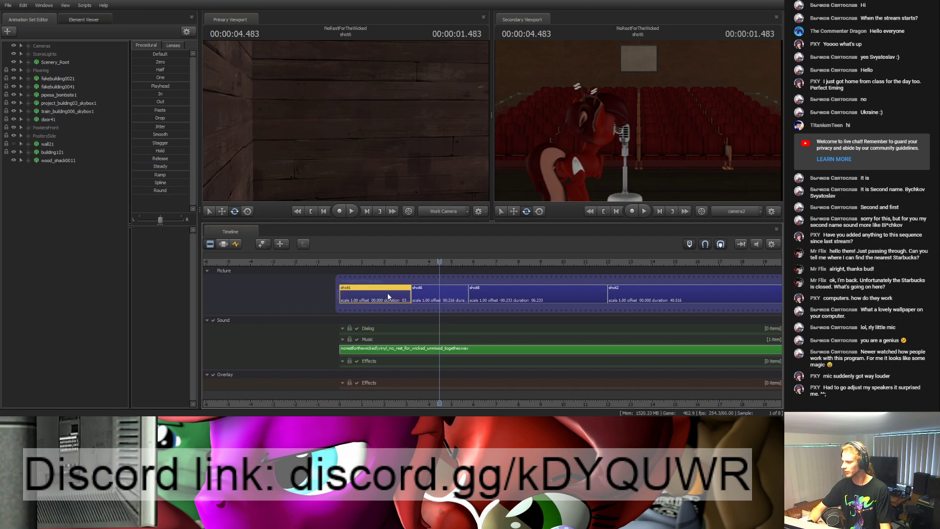
{"action": "left_click", "coordinate": [393, 262]}
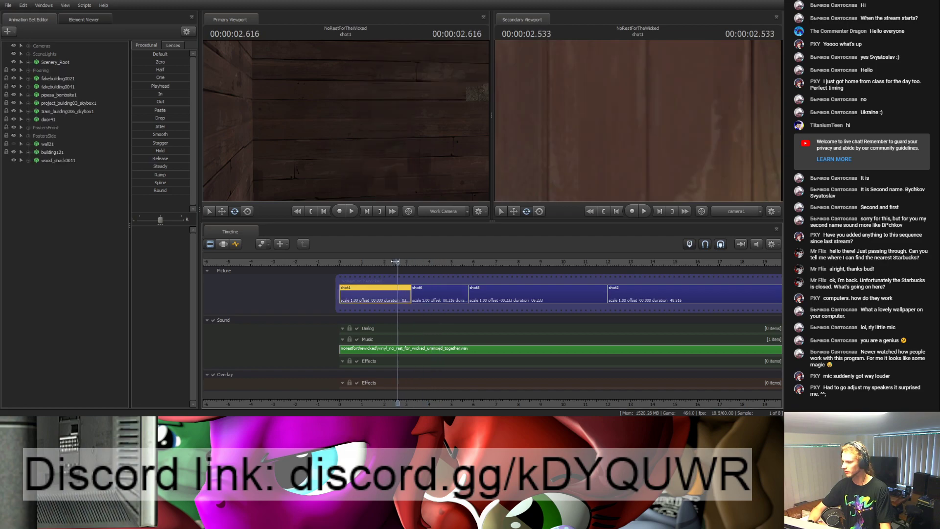
{"action": "left_click", "coordinate": [62, 161]}
{"action": "key", "text": "f"}
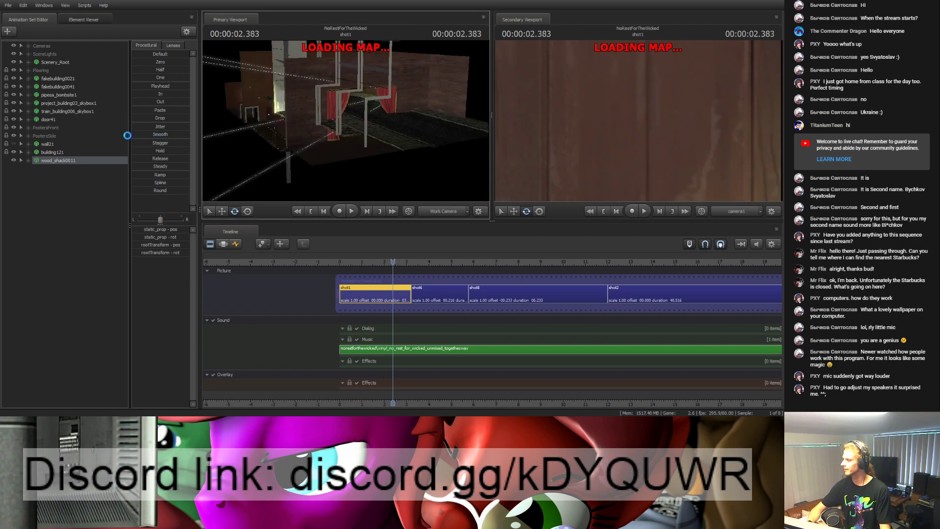
{"action": "double_click", "coordinate": [73, 161]}
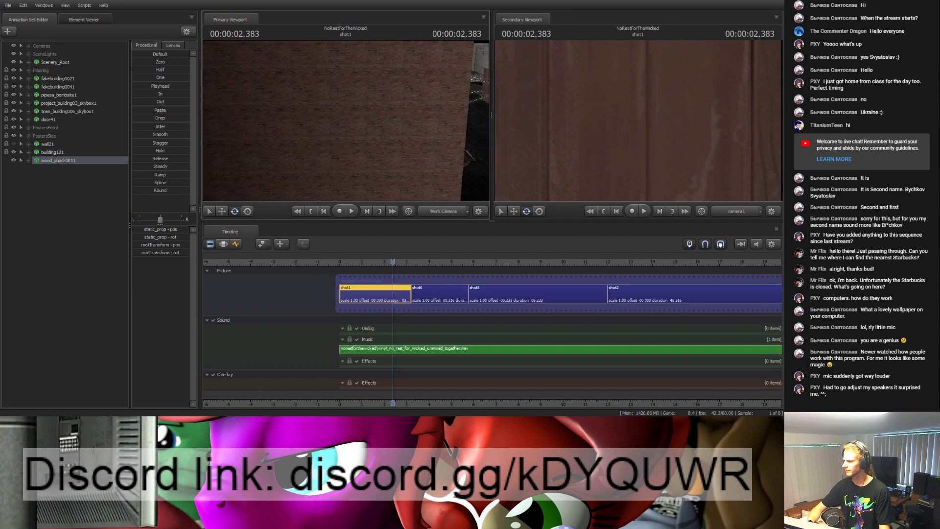
{"action": "left_click_drag", "start_coordinate": [345, 124], "coordinate": [346, 124]}
Step: Tilt wood_shack0011 by hand by rotating its root bone in the Graph Editor
{"action": "left_click", "coordinate": [223, 244]}
{"action": "left_click_drag", "start_coordinate": [423, 115], "coordinate": [346, 120]}
{"action": "key", "text": "e"}
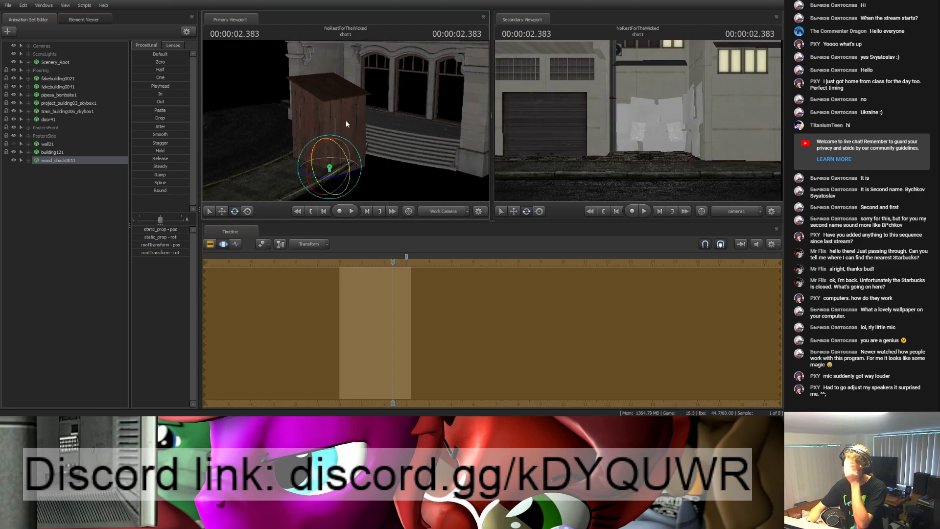
{"action": "left_click", "coordinate": [29, 161]}
{"action": "left_click", "coordinate": [59, 177]}
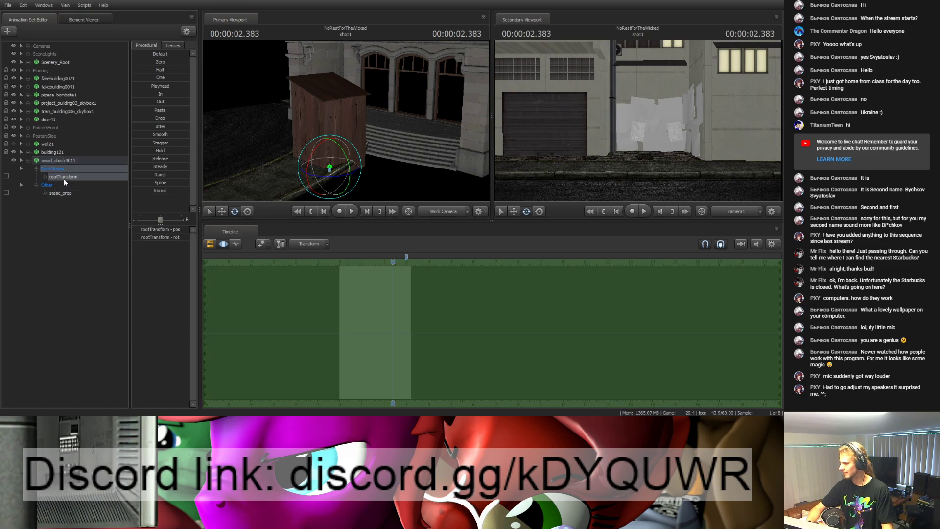
{"action": "left_click", "coordinate": [56, 194]}
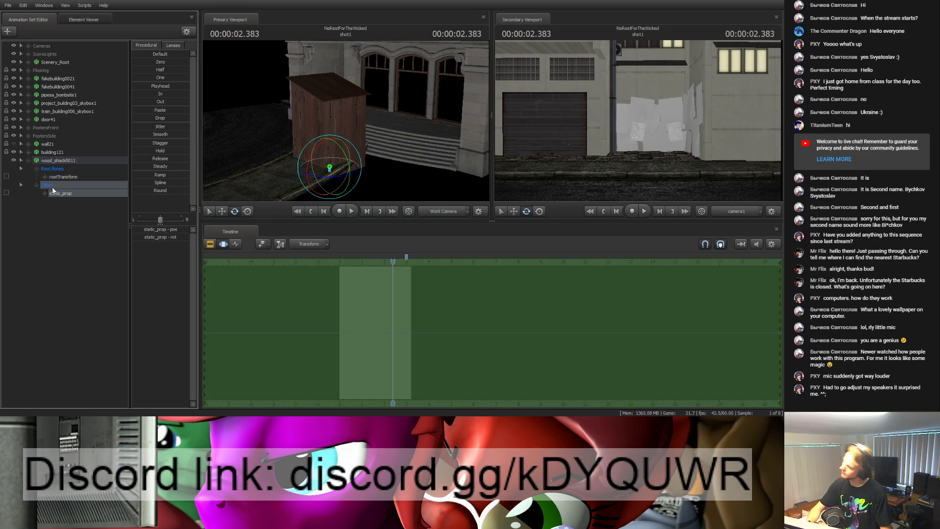
{"action": "left_click", "coordinate": [54, 169]}
{"action": "left_click", "coordinate": [236, 243]}
{"action": "left_click_drag", "start_coordinate": [321, 170], "coordinate": [110, 148]}
Step: Set Rotation X of the wood_shack0011 rootTransform to -90 so the shack lies on its side
{"action": "left_click", "coordinate": [44, 177]}
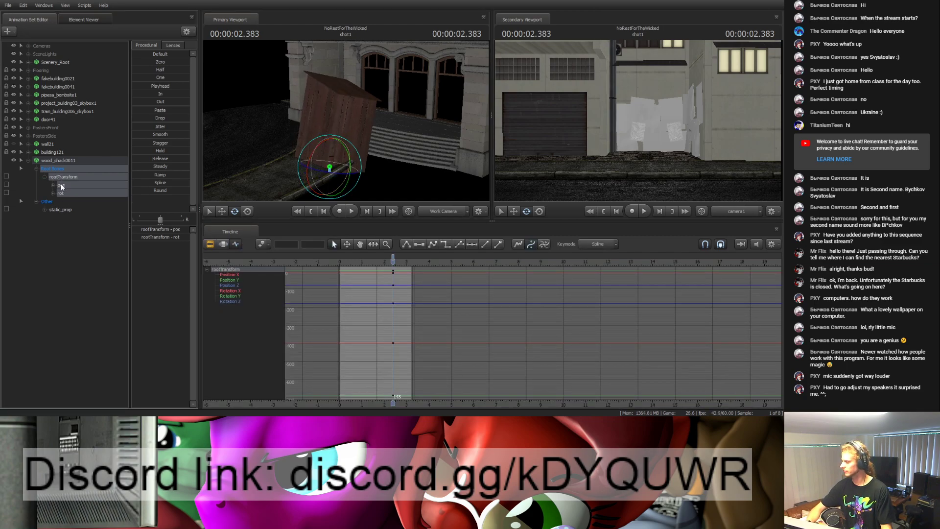
{"action": "left_click", "coordinate": [61, 193]}
{"action": "left_click", "coordinate": [391, 280]}
{"action": "double_click", "coordinate": [316, 245]}
{"action": "type", "text": "-90"}
{"action": "key", "text": "Return"}
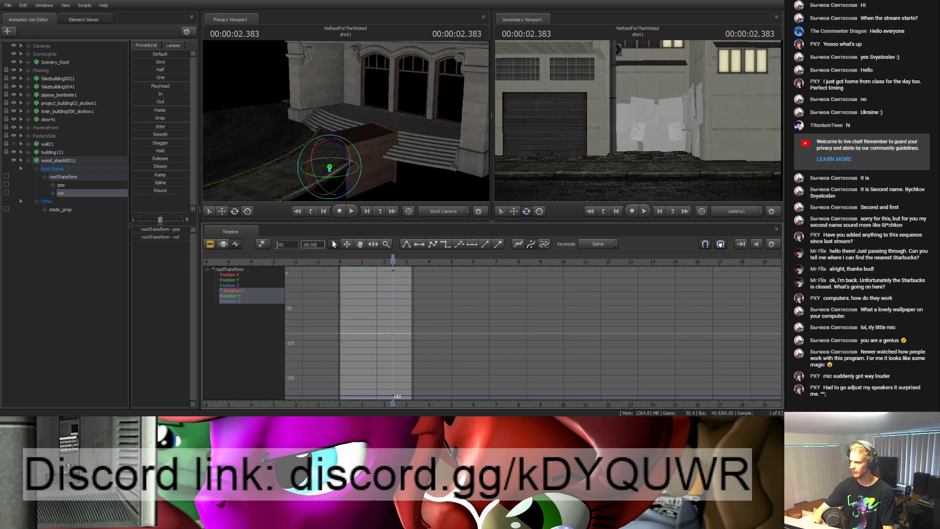
Step: Move the laid-down wood_shack0011 from the street to behind the building's arched entrance in the Motion Editor
{"action": "left_click", "coordinate": [100, 162]}
{"action": "left_click", "coordinate": [224, 244]}
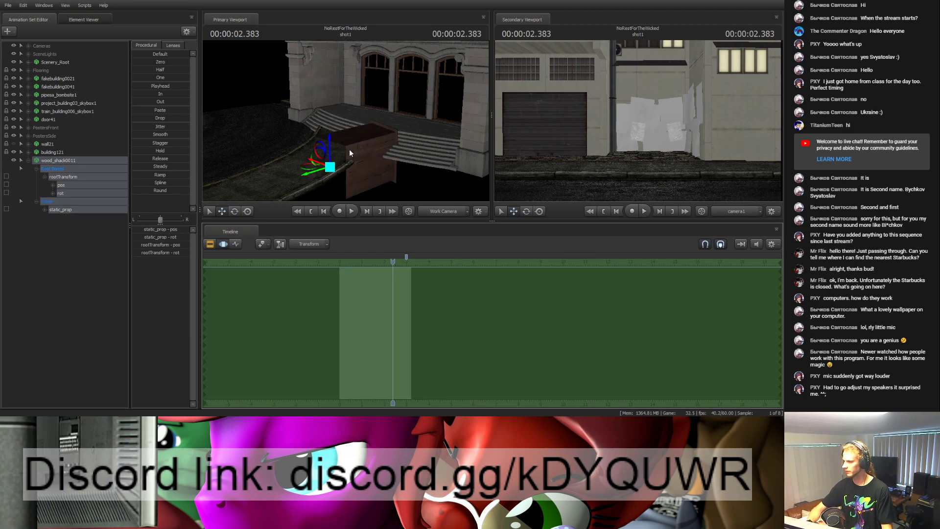
{"action": "left_click_drag", "start_coordinate": [318, 154], "coordinate": [380, 103]}
{"action": "right_click_drag", "start_coordinate": [381, 104], "coordinate": [346, 127]}
{"action": "left_click_drag", "start_coordinate": [305, 146], "coordinate": [432, 125]}
{"action": "key", "text": "w"}
{"action": "key", "text": "s"}
{"action": "left_click", "coordinate": [57, 258]}
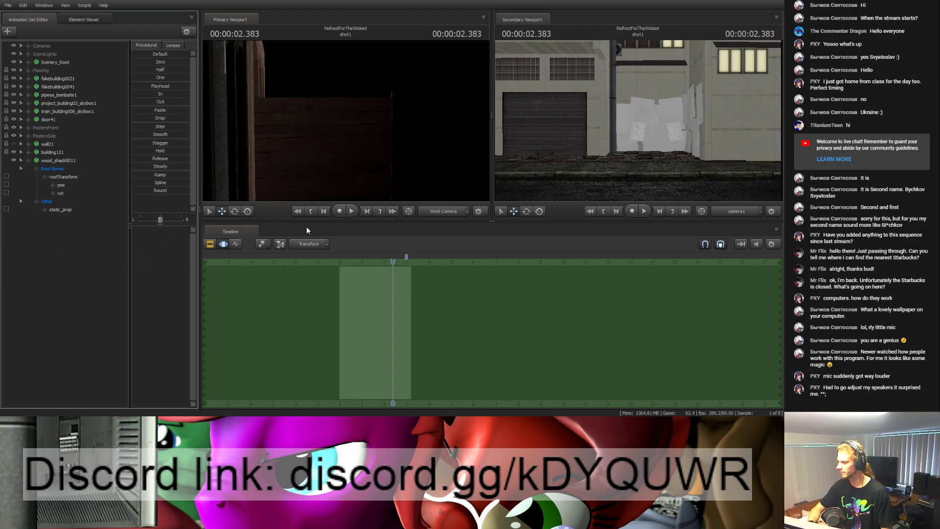
Step: Lock the rootTransform of wood_shack0011 to the rootTransform of Scenery_Root
{"action": "left_click", "coordinate": [27, 160]}
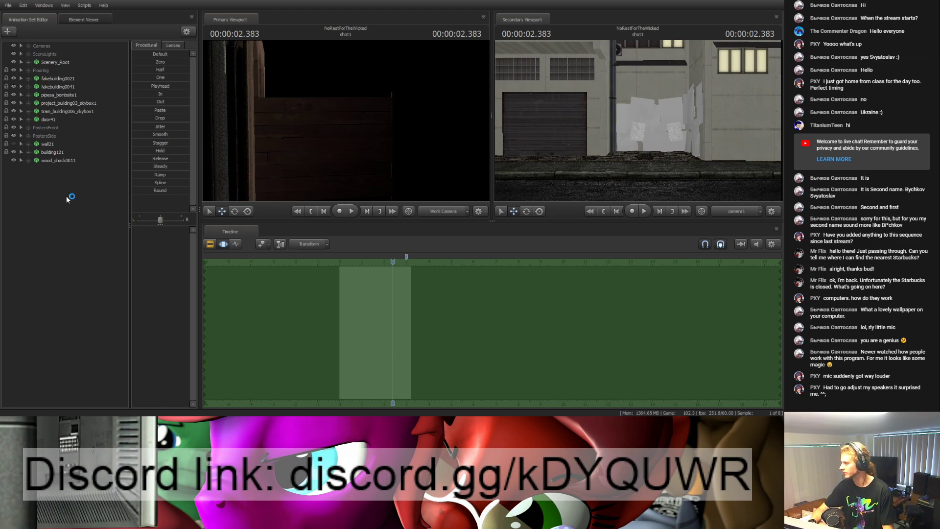
{"action": "left_click_drag", "start_coordinate": [357, 135], "coordinate": [151, 122]}
{"action": "left_click", "coordinate": [29, 159]}
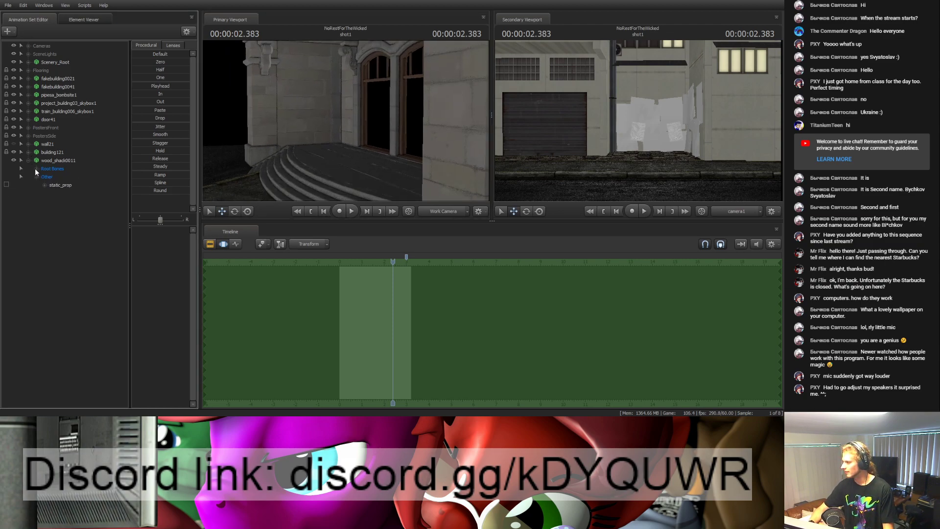
{"action": "left_click", "coordinate": [28, 61]}
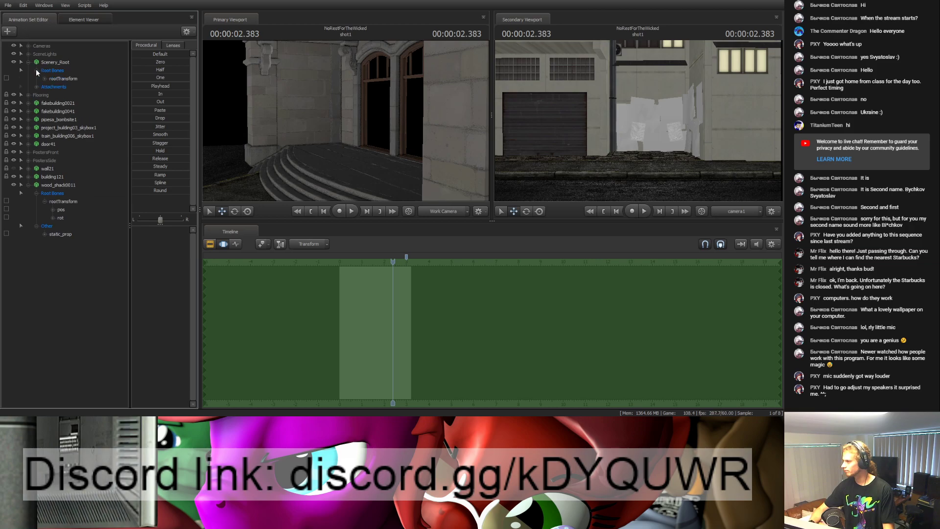
{"action": "left_click", "coordinate": [68, 201]}
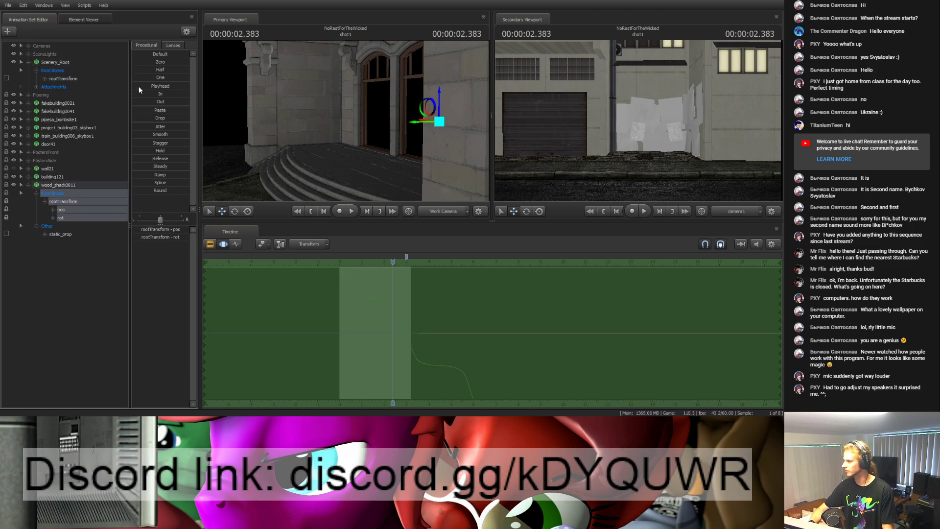
Step: Play shot1 and examine the shack's placement with the playhead at 3.200 seconds
{"action": "key", "text": "space"}
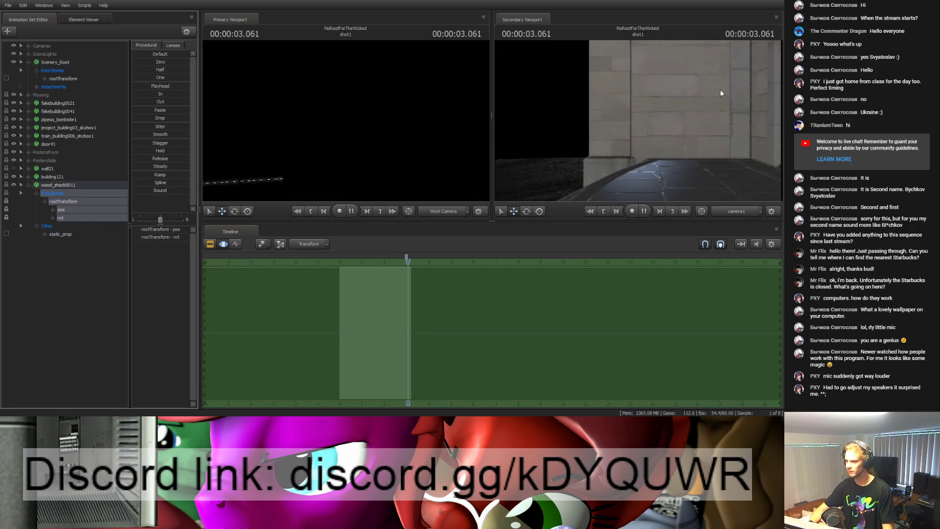
{"action": "left_click", "coordinate": [408, 261]}
{"action": "left_click_drag", "start_coordinate": [408, 261], "coordinate": [412, 259]}
{"action": "left_click_drag", "start_coordinate": [360, 169], "coordinate": [346, 123]}
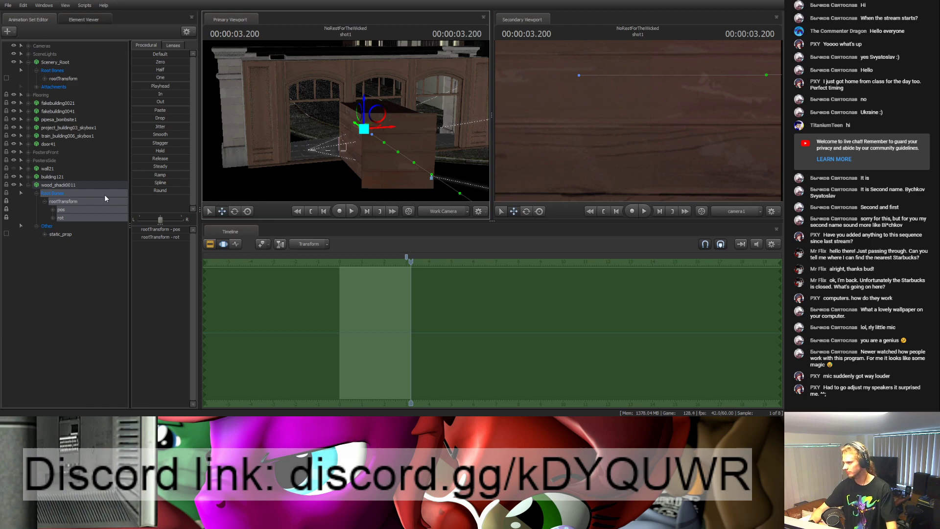
Step: Move the playhead to the start of shot6 at 3.216 seconds and bring up shot6's animation sets
{"action": "left_click", "coordinate": [47, 226]}
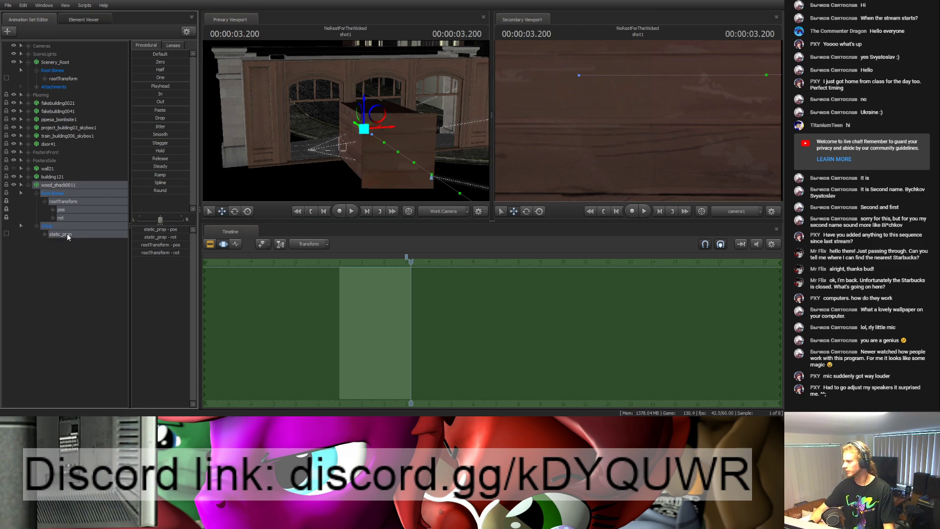
{"action": "left_click_drag", "start_coordinate": [343, 147], "coordinate": [294, 144]}
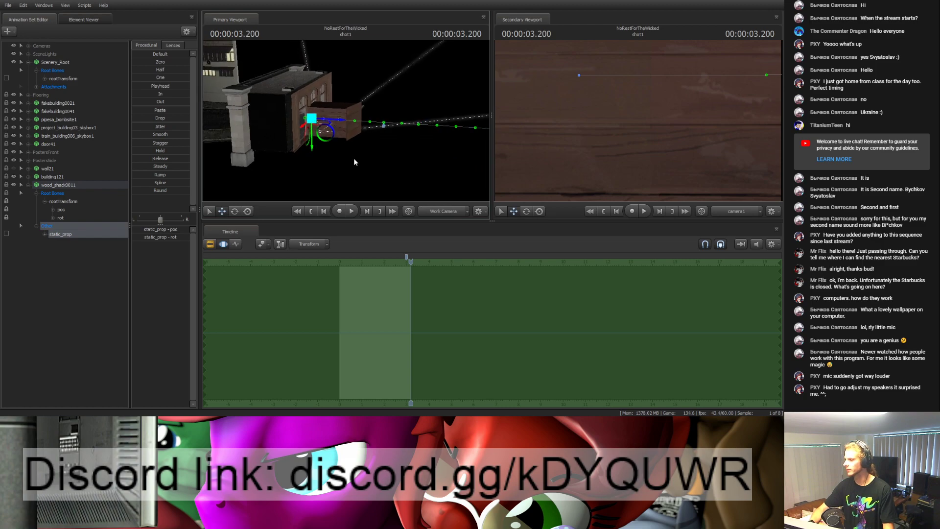
{"action": "scroll", "coordinate": [408, 281], "scroll_direction": "up", "scroll_amount": 2}
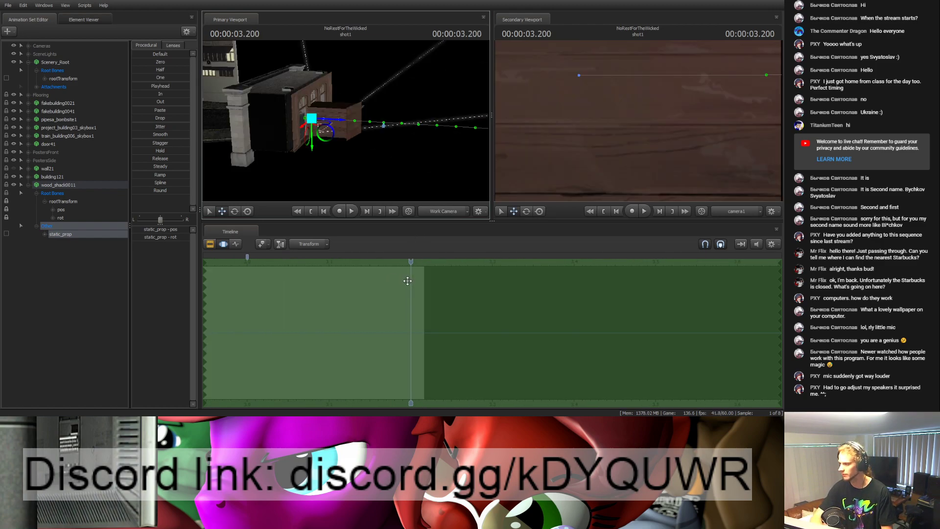
{"action": "left_click_drag", "start_coordinate": [342, 119], "coordinate": [391, 136]}
{"action": "left_click_drag", "start_coordinate": [411, 265], "coordinate": [422, 261]}
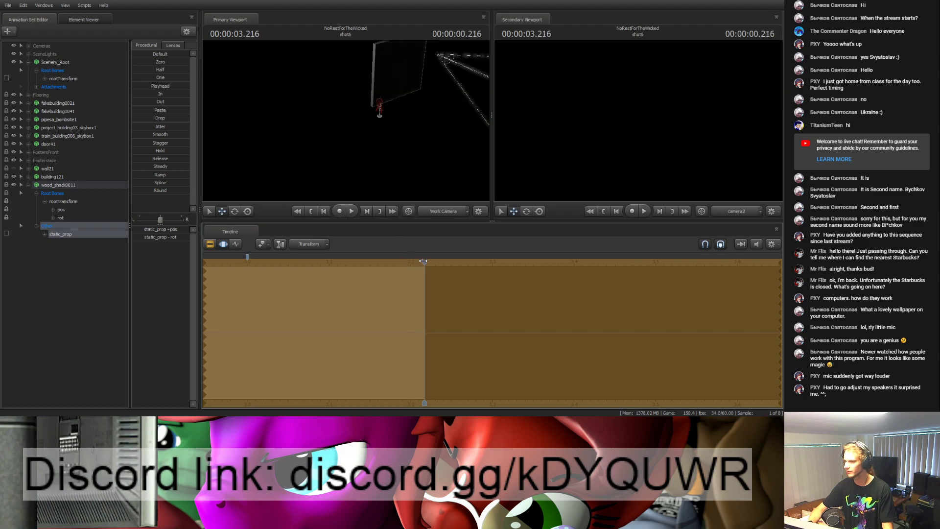
{"action": "key", "text": "F2"}
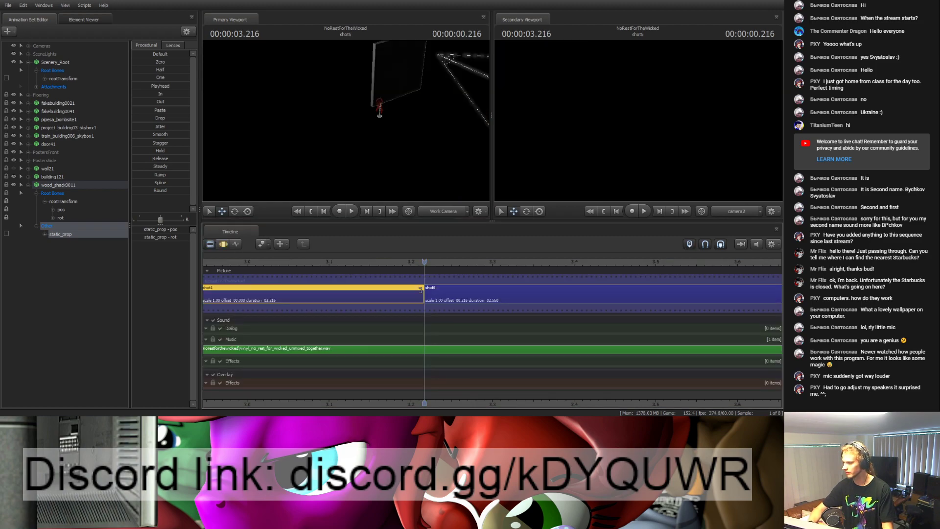
{"action": "left_click", "coordinate": [339, 202]}
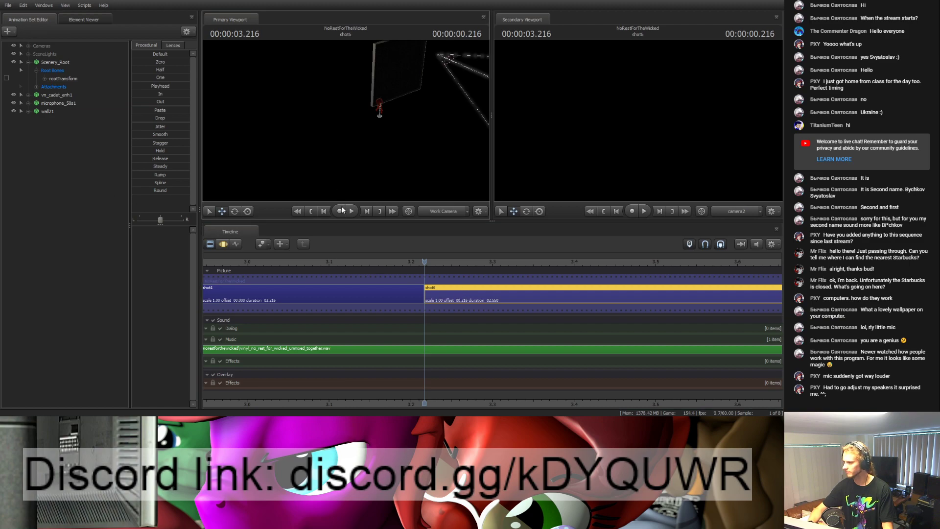
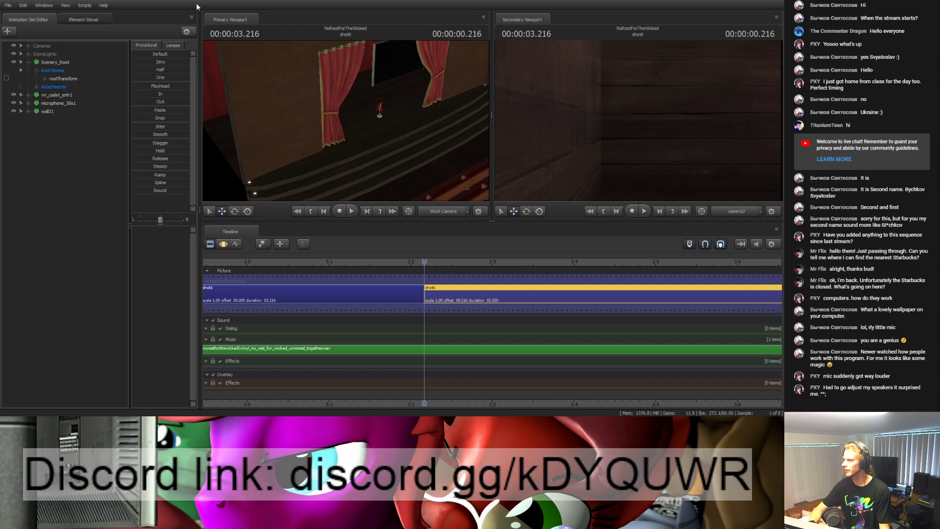
Step: Move w_drg_ball1 across the shot6 stage to the wooden back wall in the Motion Editor
{"action": "left_click_drag", "start_coordinate": [402, 156], "coordinate": [346, 122]}
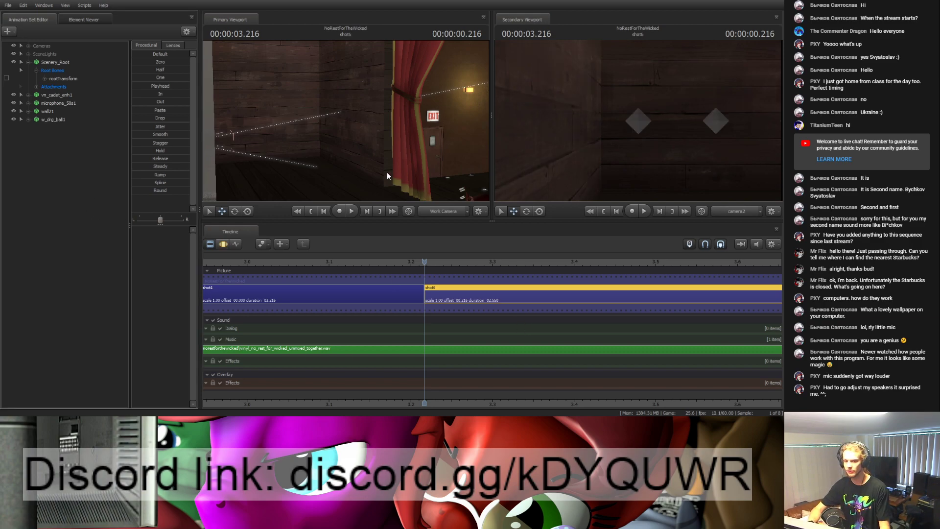
{"action": "left_click", "coordinate": [57, 121]}
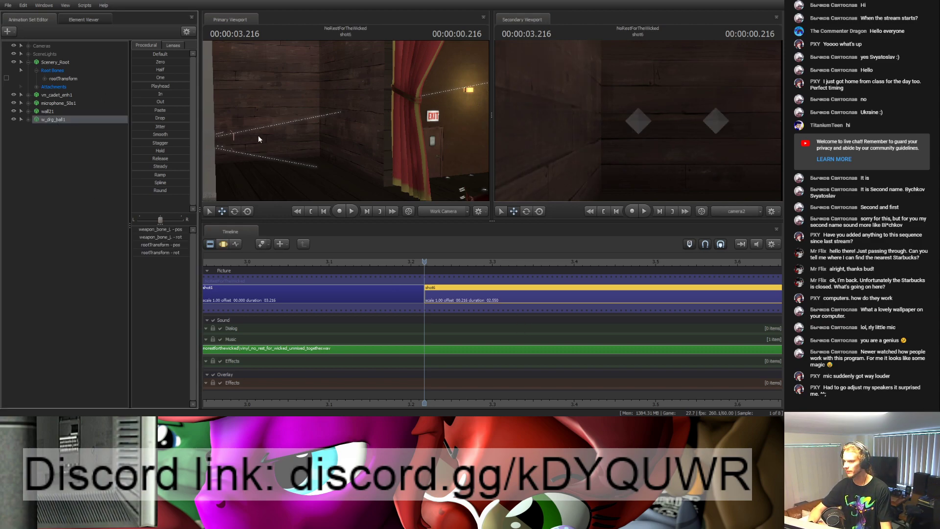
{"action": "left_click", "coordinate": [223, 244]}
{"action": "key", "text": "f"}
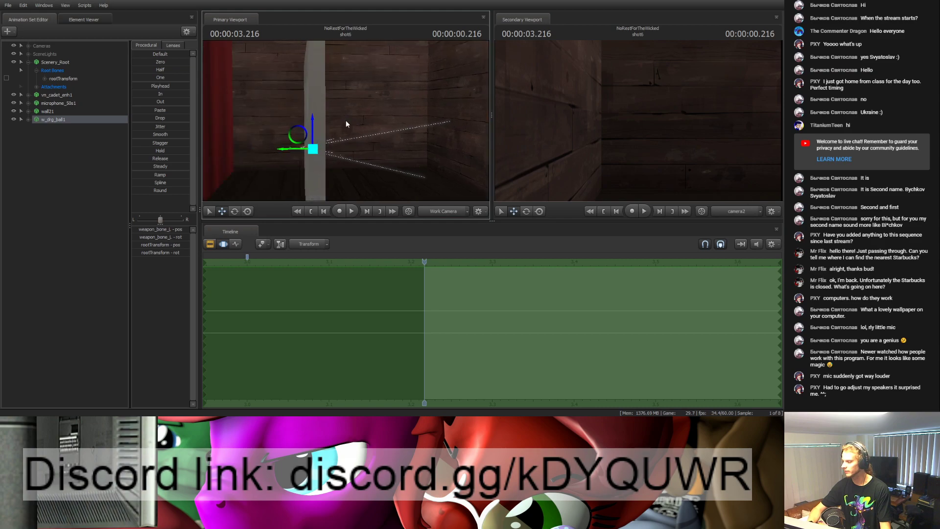
{"action": "left_click_drag", "start_coordinate": [293, 150], "coordinate": [588, 150]}
{"action": "left_click_drag", "start_coordinate": [346, 121], "coordinate": [436, 213]}
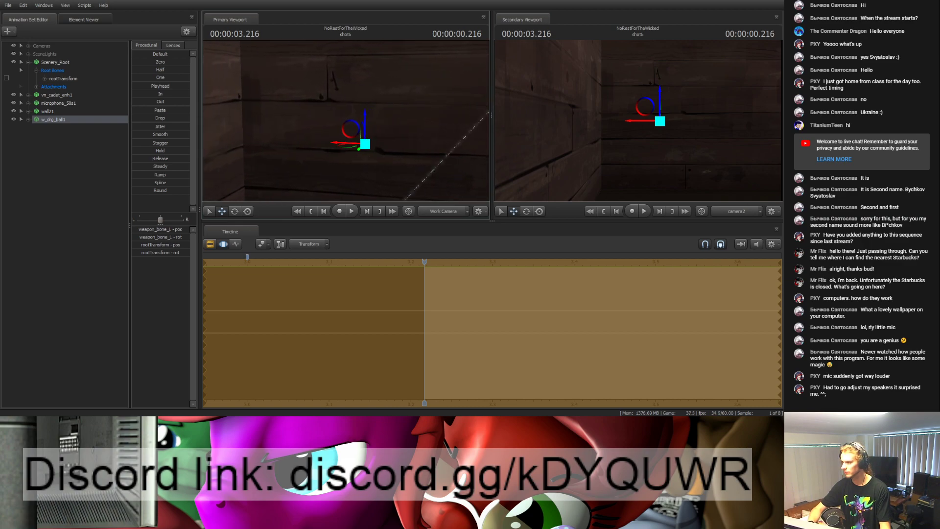
Step: Position w_drg_ball1 near the centre of camera2's view beside the wooden wall corner, and return to the Work Camera
{"action": "left_click", "coordinate": [436, 212]}
{"action": "left_click", "coordinate": [430, 196]}
{"action": "left_click_drag", "start_coordinate": [367, 119], "coordinate": [347, 124]}
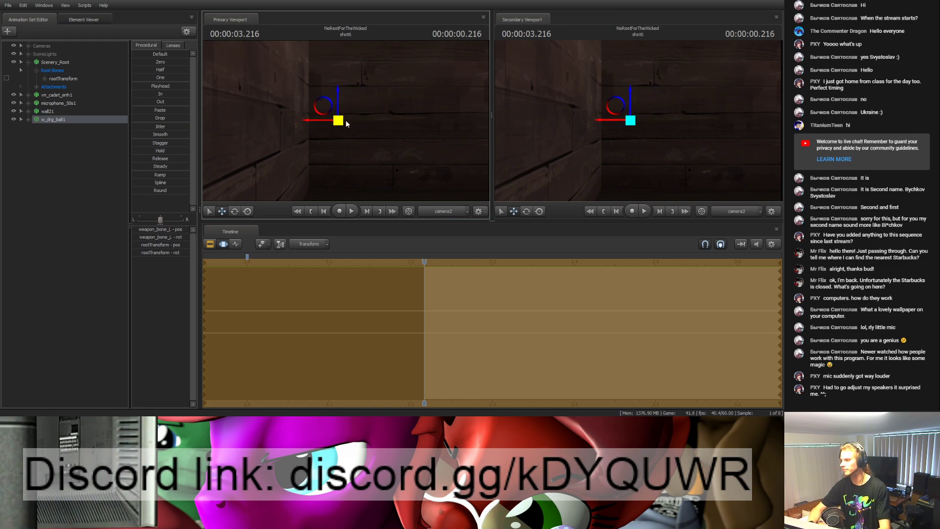
{"action": "left_click", "coordinate": [466, 214]}
{"action": "left_click", "coordinate": [428, 166]}
{"action": "left_click_drag", "start_coordinate": [428, 167], "coordinate": [372, 122]}
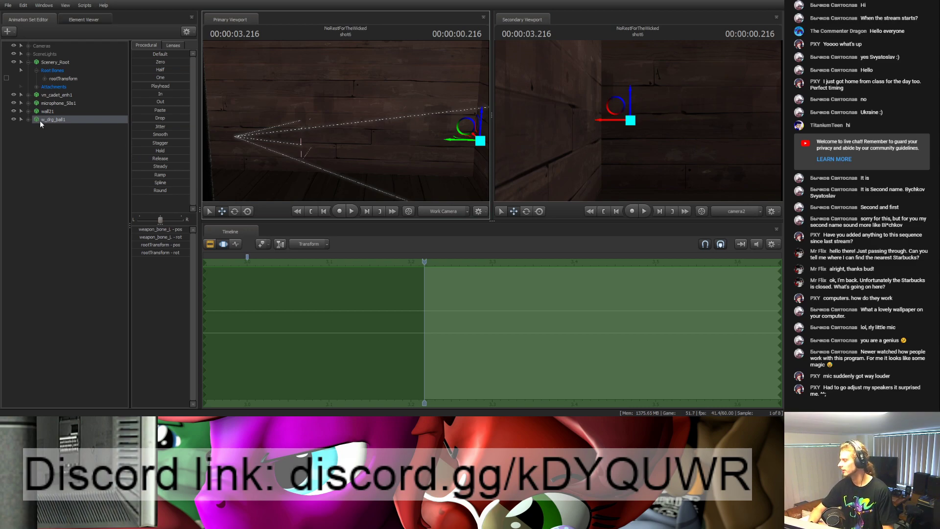
Step: Lock the rootTransform of w_drg_ball1 to the transform of camera2 in shot6
{"action": "left_click", "coordinate": [21, 46]}
{"action": "left_click", "coordinate": [58, 62]}
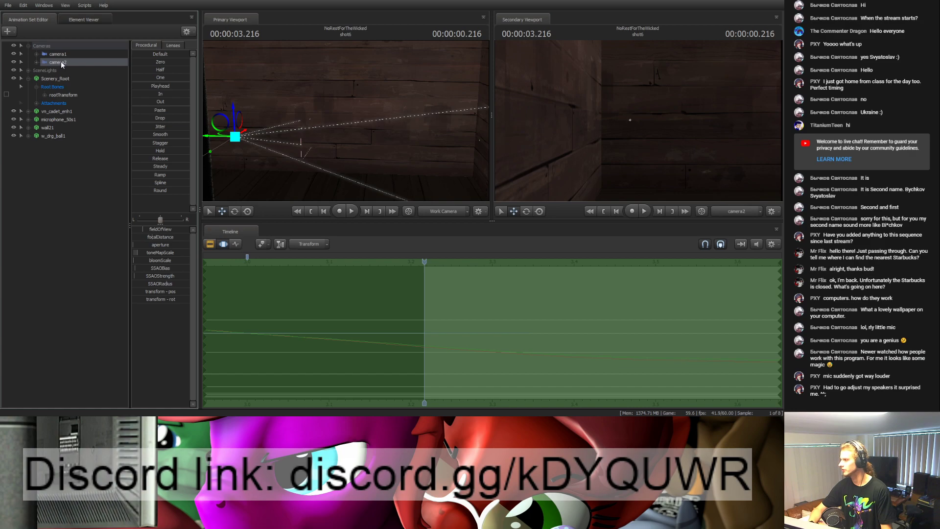
{"action": "left_click", "coordinate": [28, 136]}
{"action": "left_click", "coordinate": [36, 62]}
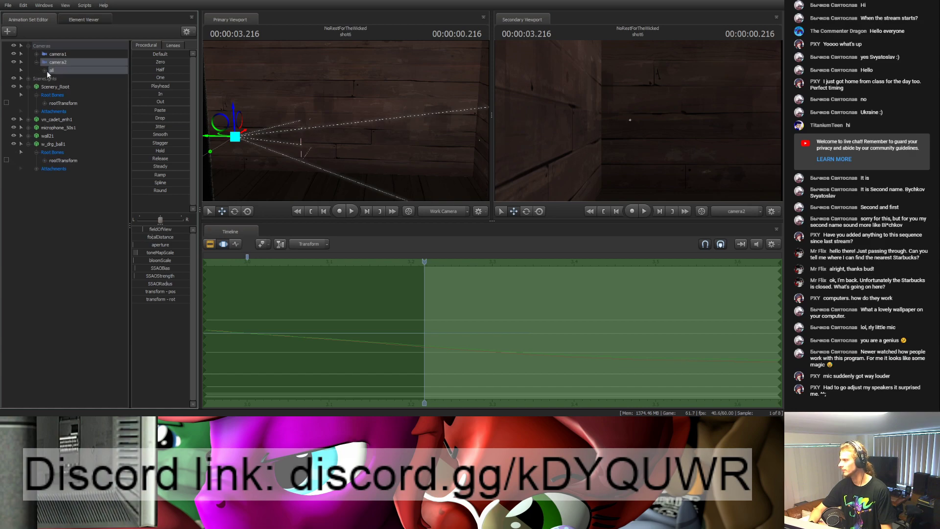
{"action": "left_click", "coordinate": [45, 70]}
{"action": "left_click", "coordinate": [67, 144]}
{"action": "left_click_drag", "start_coordinate": [37, 201], "coordinate": [59, 234]}
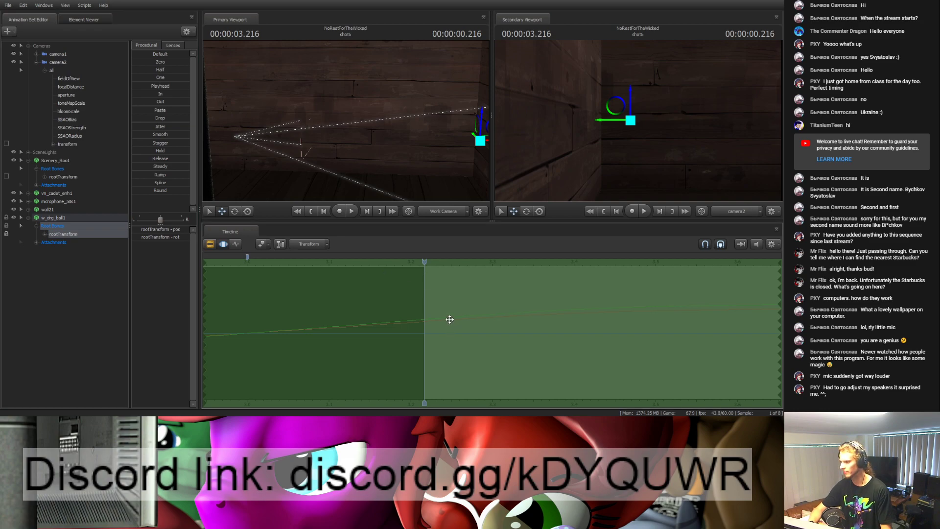
Step: Copy the w_drg_ball1 animation set from shot6 into shot1
{"action": "left_click", "coordinate": [210, 244]}
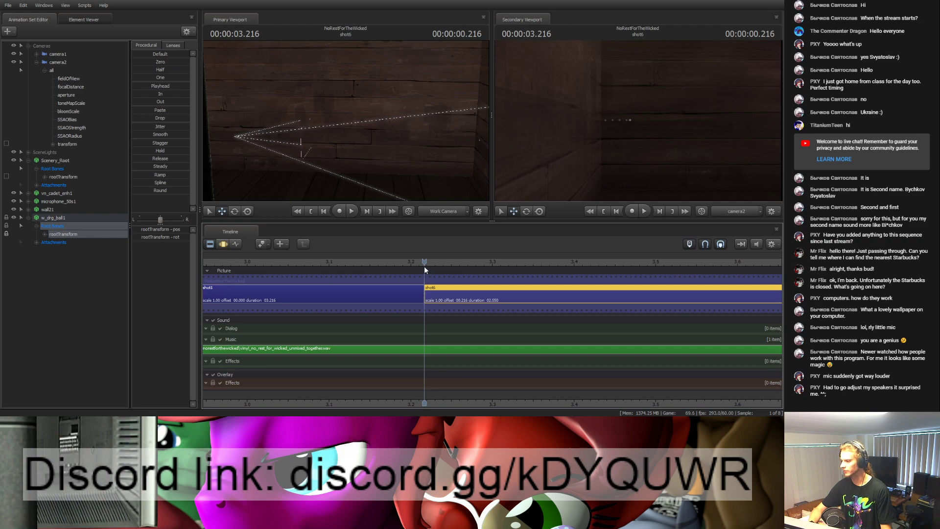
{"action": "left_click_drag", "start_coordinate": [425, 263], "coordinate": [398, 263]}
{"action": "left_click", "coordinate": [397, 298]}
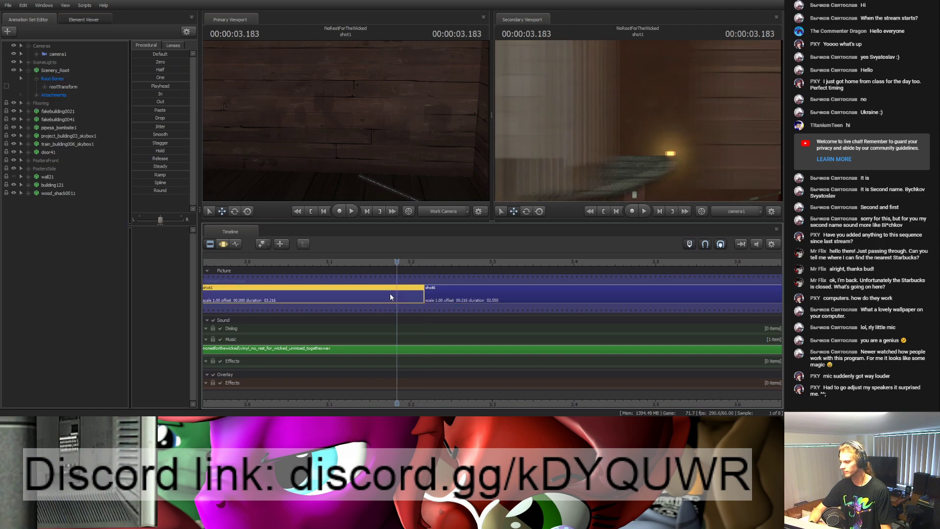
{"action": "left_click", "coordinate": [446, 301]}
{"action": "left_click", "coordinate": [54, 135]}
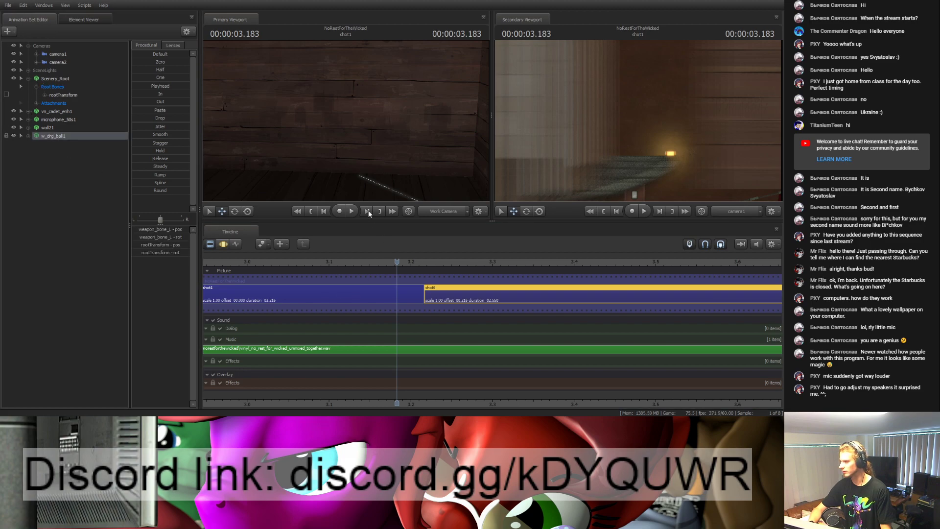
{"action": "left_click", "coordinate": [376, 292]}
{"action": "key", "text": "ctrl+v"}
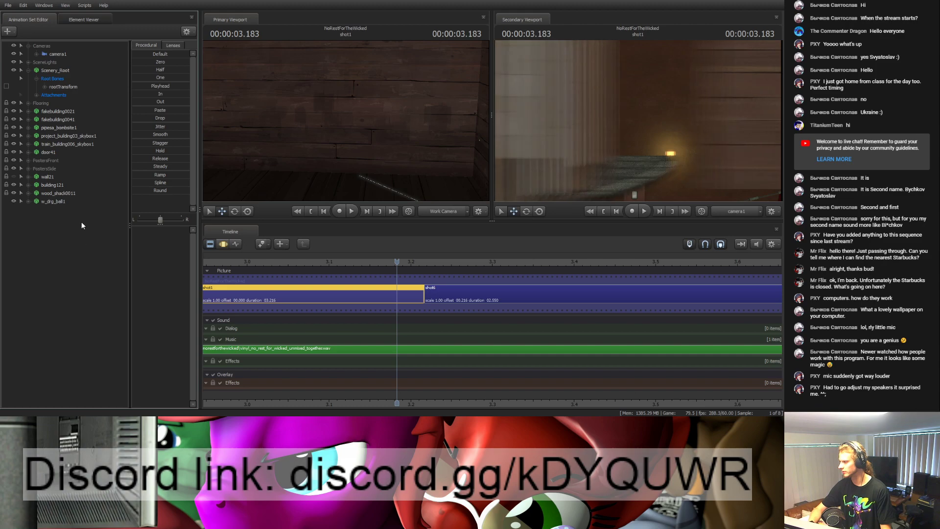
Step: Apply the In preset to w_drg_ball1 in shot6 with the playhead at 3.216 seconds
{"action": "left_click", "coordinate": [441, 292]}
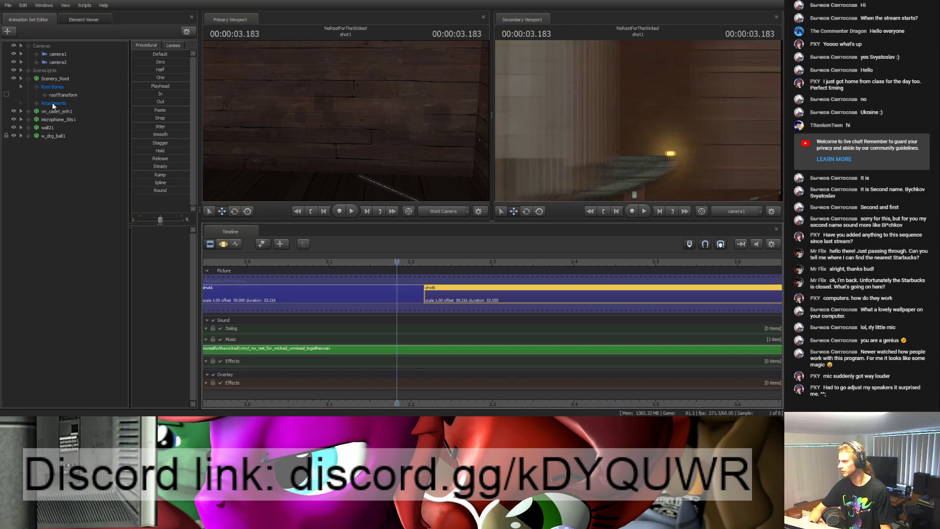
{"action": "left_click", "coordinate": [52, 136]}
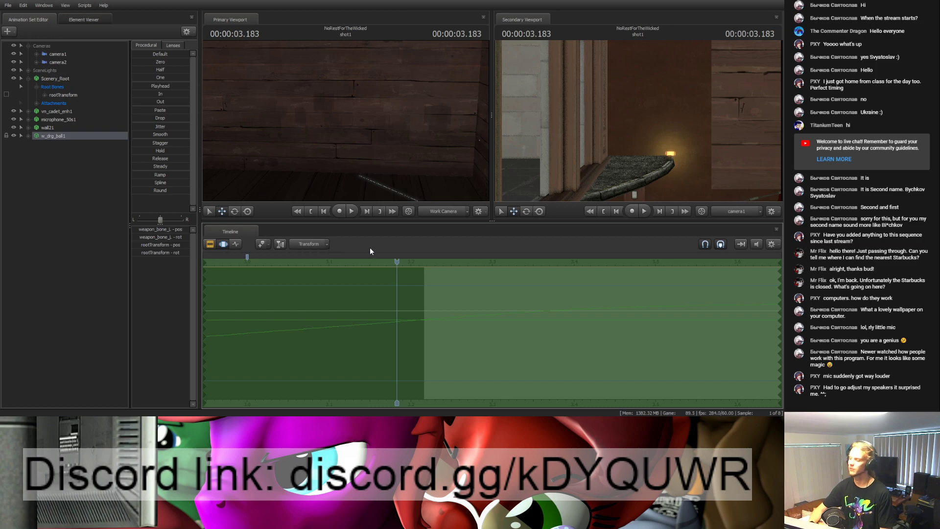
{"action": "left_click_drag", "start_coordinate": [398, 262], "coordinate": [425, 264]}
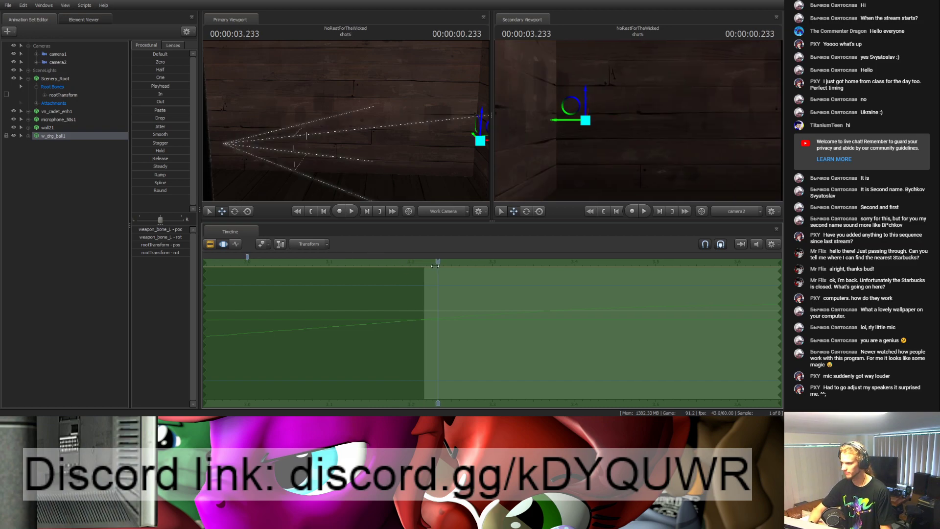
{"action": "left_click", "coordinate": [154, 93]}
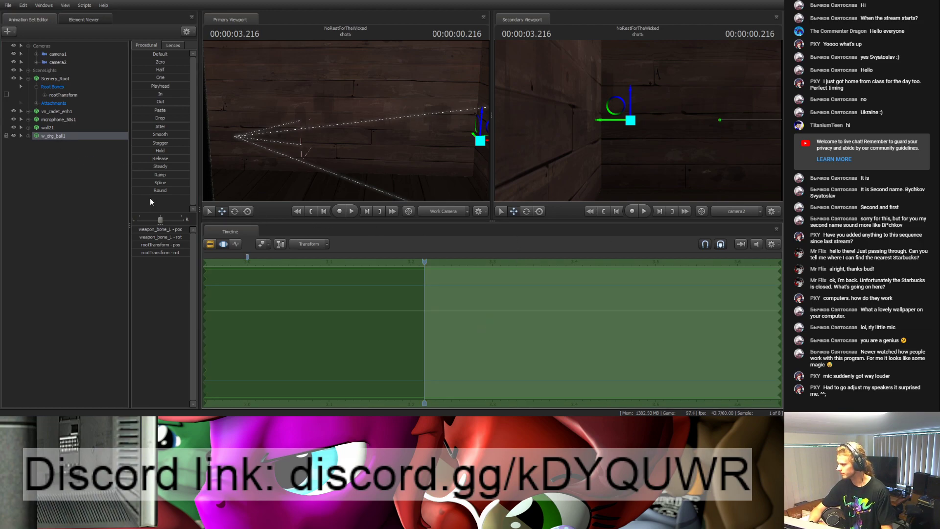
Step: Lock the rootTransform of w_drg_ball1 to camera1's transform in shot1 with the playhead at 3.200 seconds
{"action": "left_click", "coordinate": [210, 244]}
{"action": "left_click", "coordinate": [384, 292]}
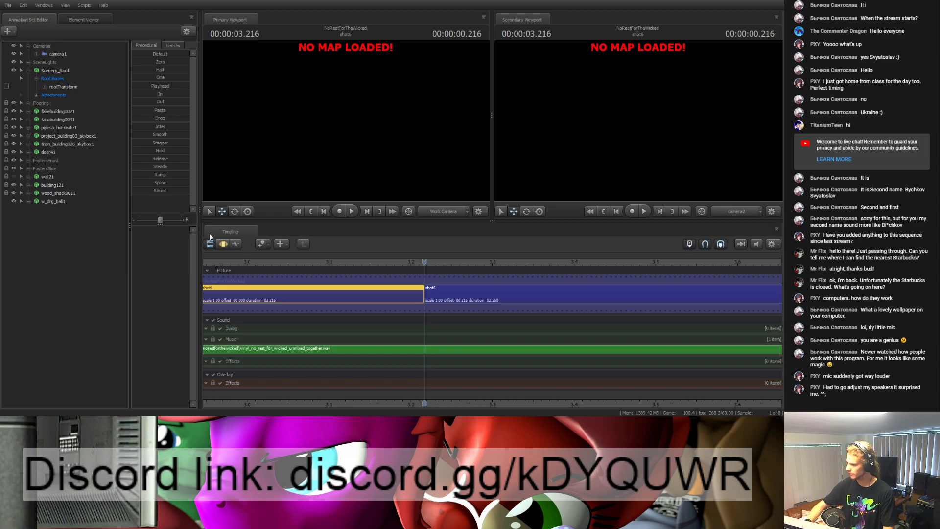
{"action": "left_click", "coordinate": [293, 296]}
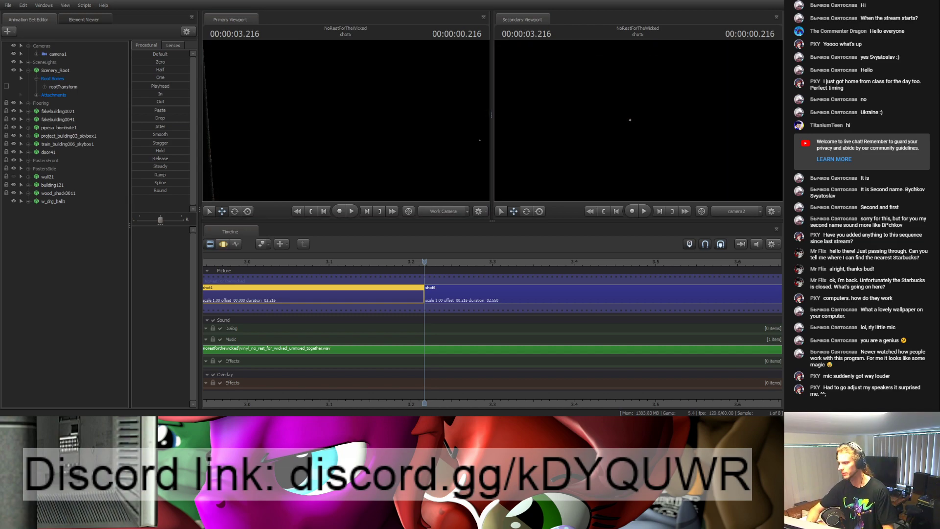
{"action": "left_click", "coordinate": [413, 261]}
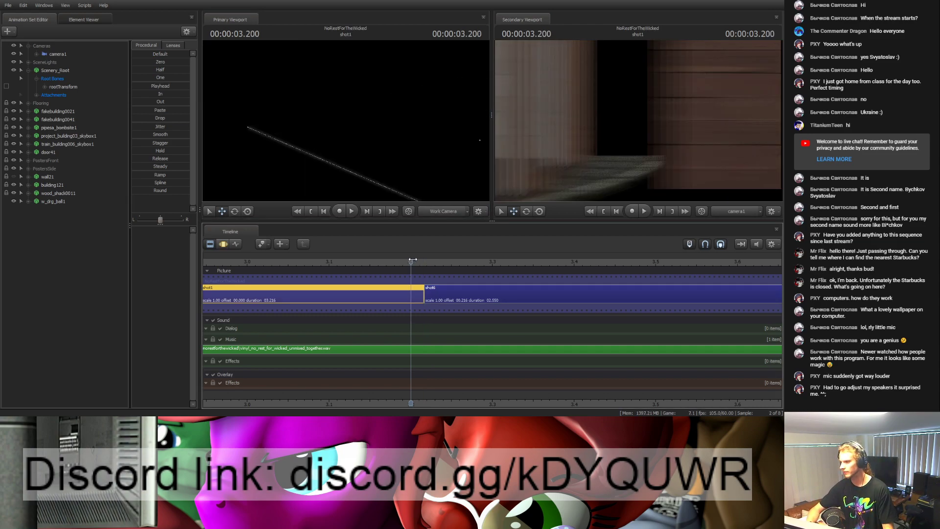
{"action": "left_click", "coordinate": [36, 54]}
{"action": "left_click", "coordinate": [29, 283]}
{"action": "left_click", "coordinate": [35, 291]}
{"action": "left_click", "coordinate": [67, 299]}
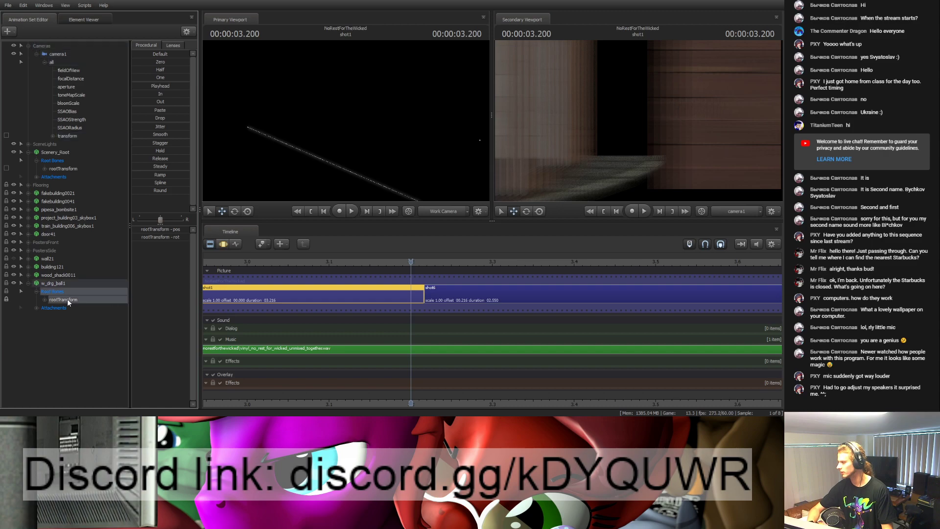
Step: Paste the copied transform onto the rootTransform of w_drg_ball1 in shot1 in the Motion Editor
{"action": "left_click", "coordinate": [229, 245]}
{"action": "key", "text": "ctrl+v"}
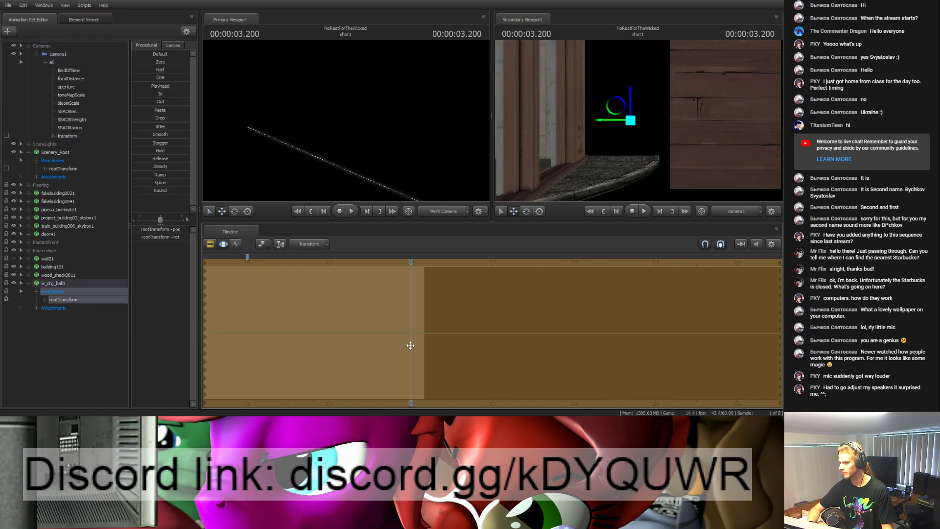
{"action": "left_click_drag", "start_coordinate": [328, 84], "coordinate": [346, 109]}
{"action": "key", "text": "w"}
{"action": "key", "text": "s"}
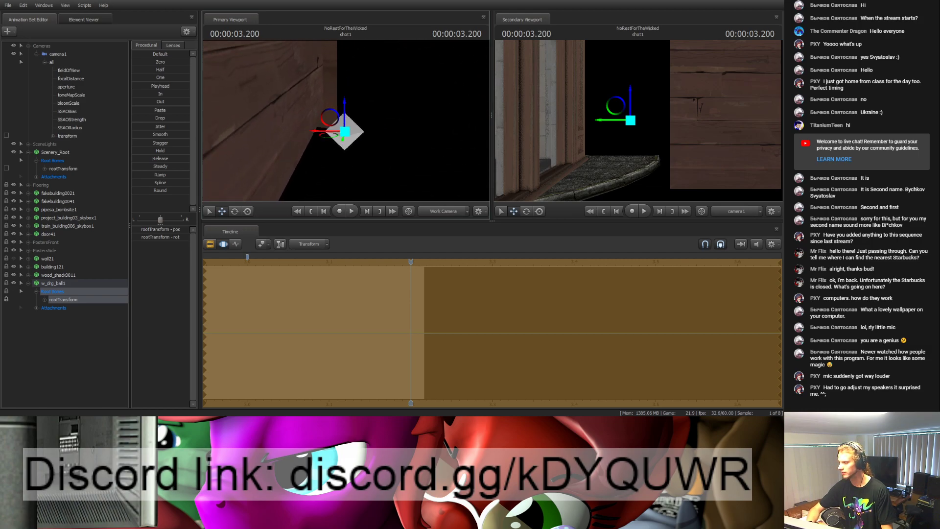
Step: Apply the Zero preset to the static_prop transform of wood_shack0011 in shot1
{"action": "left_click", "coordinate": [58, 274]}
{"action": "key", "text": "s"}
{"action": "left_click_drag", "start_coordinate": [342, 118], "coordinate": [339, 142]}
{"action": "key", "text": "w"}
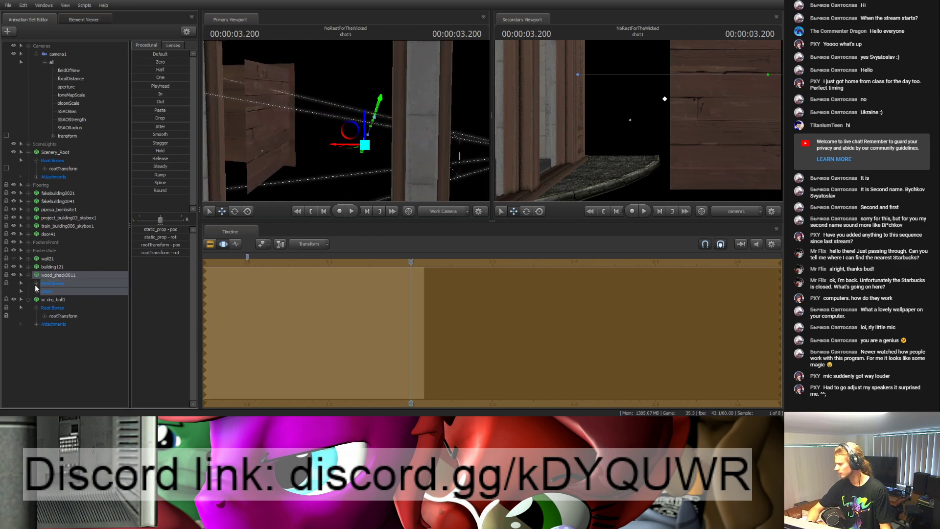
{"action": "left_click", "coordinate": [43, 292]}
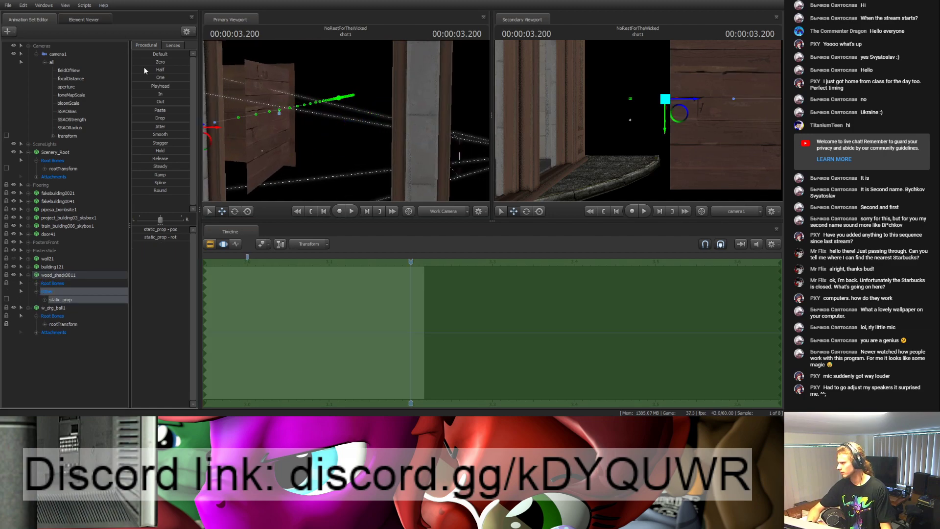
{"action": "left_click", "coordinate": [160, 61]}
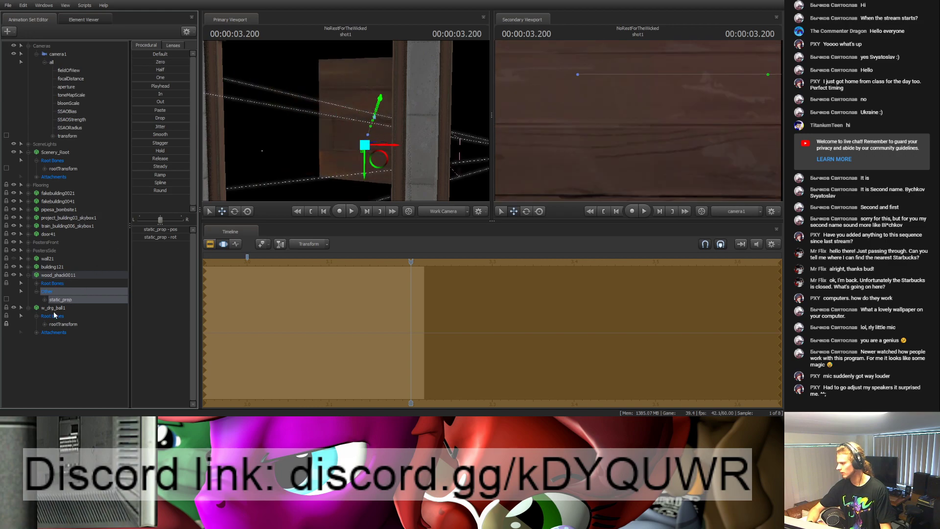
Step: Move wood_shack0011 by its Root Bones farther from camera1 behind shot1's entrance at 3.200 seconds
{"action": "left_click", "coordinate": [48, 284]}
{"action": "left_click_drag", "start_coordinate": [160, 126], "coordinate": [128, 123]}
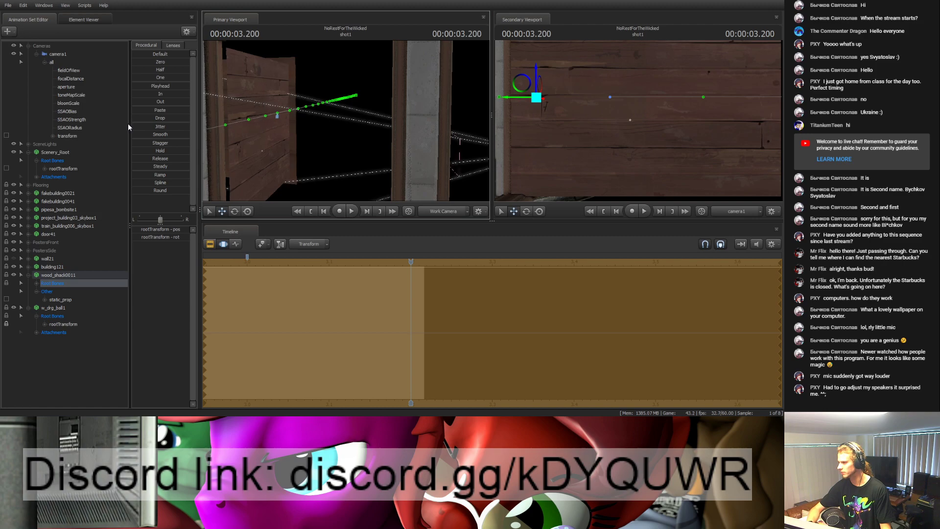
{"action": "left_click_drag", "start_coordinate": [219, 147], "coordinate": [253, 117]}
{"action": "key", "text": "w"}
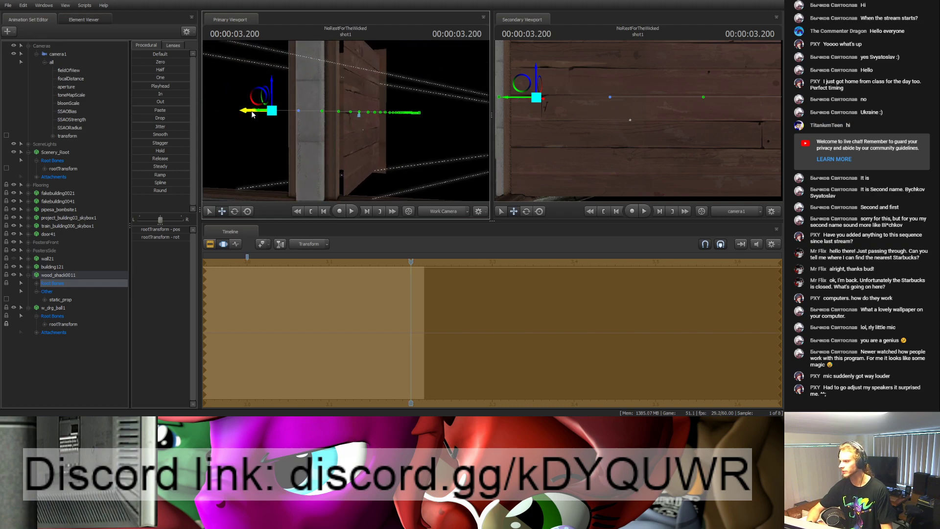
{"action": "mouse_move", "coordinate": [253, 114]}
{"action": "left_mouse_down"}
{"action": "mouse_move", "coordinate": [244, 116]}
{"action": "mouse_move", "coordinate": [263, 114]}
{"action": "left_mouse_up"}
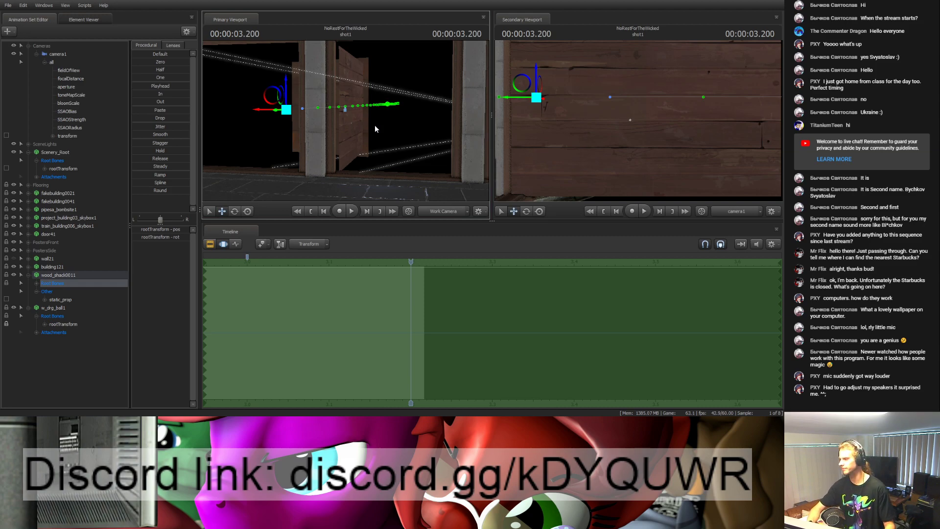
{"action": "left_click_drag", "start_coordinate": [378, 122], "coordinate": [308, 129]}
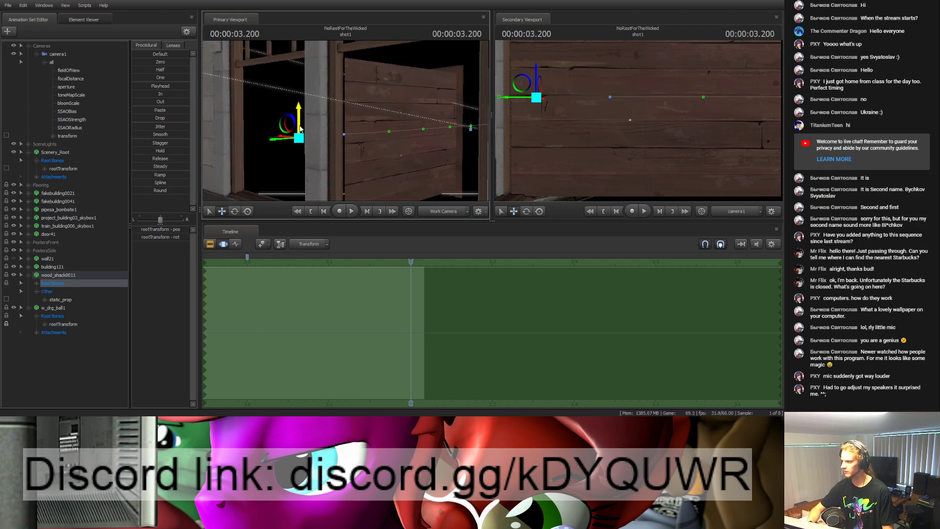
Step: Scrub across the end of shot1 and inspect the wood shack wall behind the entrance from outside the building
{"action": "left_click_drag", "start_coordinate": [407, 264], "coordinate": [289, 254]}
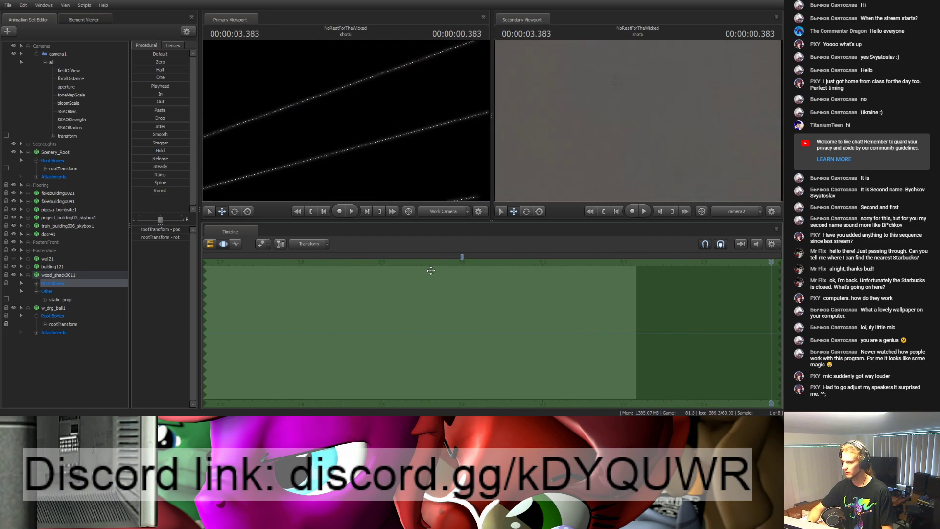
{"action": "left_click_drag", "start_coordinate": [480, 265], "coordinate": [464, 261]}
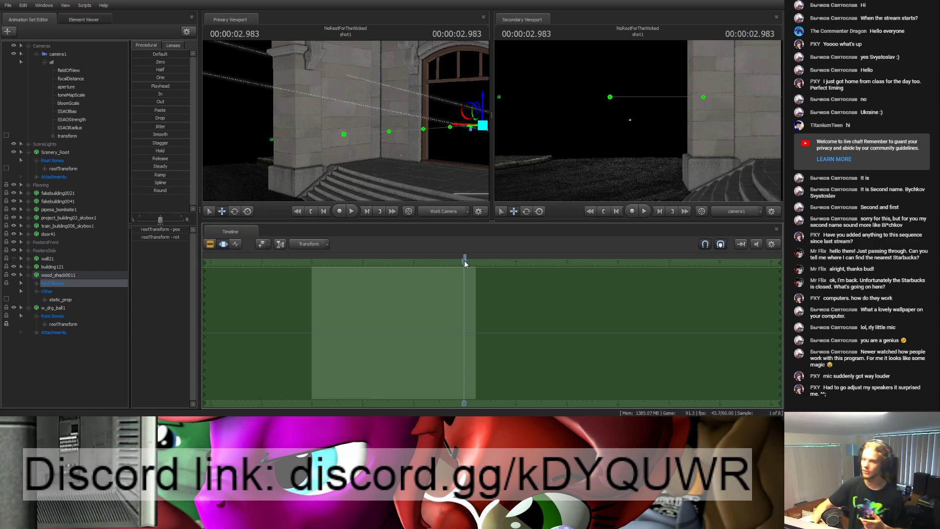
{"action": "mouse_move", "coordinate": [465, 261]}
{"action": "left_mouse_down"}
{"action": "mouse_move", "coordinate": [494, 263]}
{"action": "mouse_move", "coordinate": [471, 262]}
{"action": "left_mouse_up"}
{"action": "left_click_drag", "start_coordinate": [431, 171], "coordinate": [155, 198]}
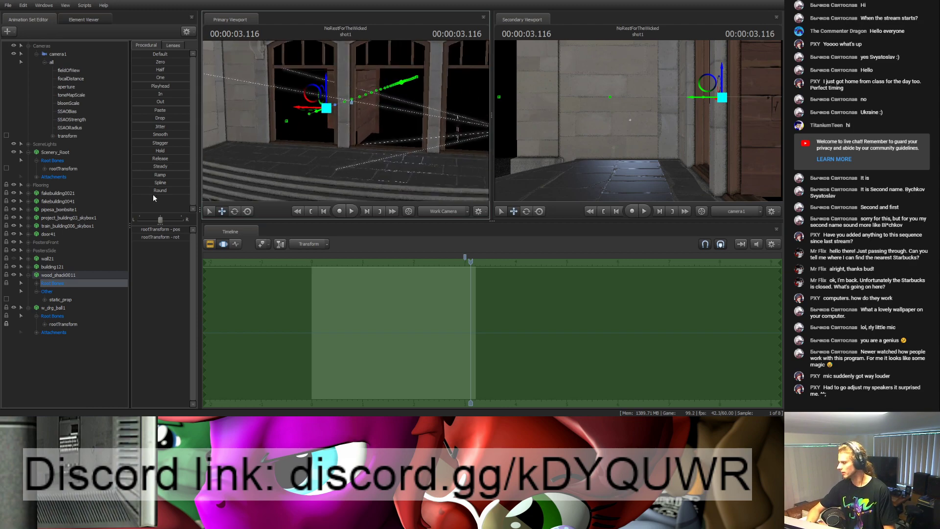
Step: Select building121 and wood_shack0011 together and lower them slightly with the playhead at 3.200 seconds
{"action": "left_click", "coordinate": [52, 267]}
{"action": "left_click_drag", "start_coordinate": [294, 147], "coordinate": [323, 173]}
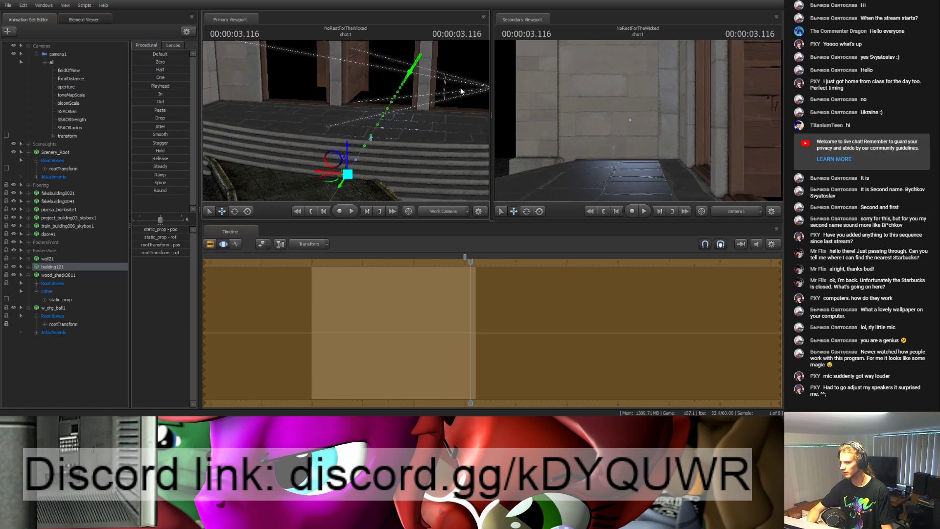
{"action": "mouse_move", "coordinate": [471, 261]}
{"action": "left_mouse_down"}
{"action": "mouse_move", "coordinate": [513, 264]}
{"action": "mouse_move", "coordinate": [395, 259]}
{"action": "mouse_move", "coordinate": [475, 260]}
{"action": "left_mouse_up"}
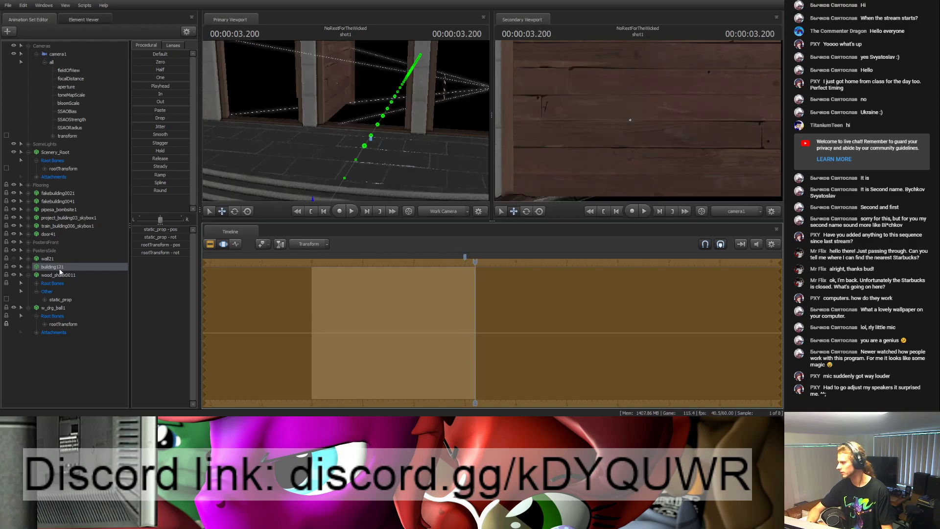
{"action": "left_click", "coordinate": [57, 275], "text": "ctrl"}
{"action": "right_click_drag", "start_coordinate": [291, 136], "coordinate": [341, 96]}
{"action": "left_click_drag", "start_coordinate": [325, 97], "coordinate": [325, 101]}
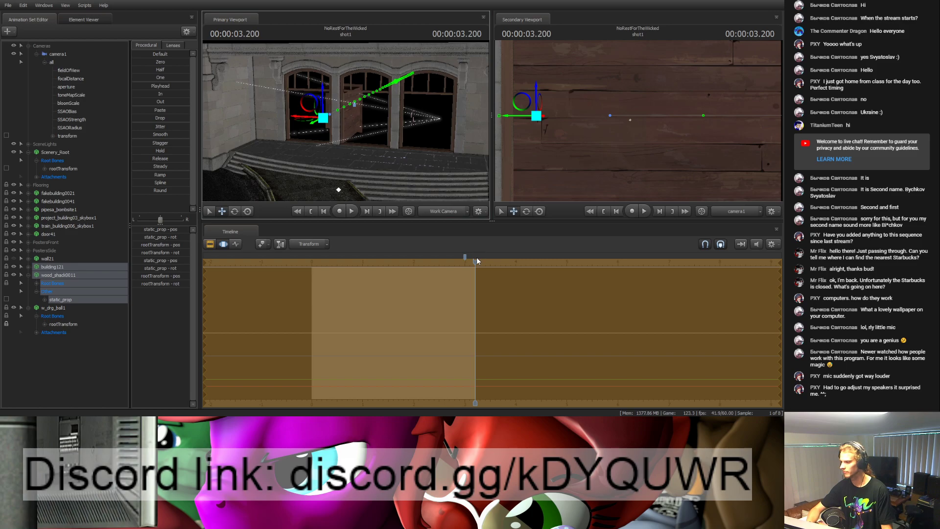
Step: Play the transition from shot1 into shot6 twice, the second time from 2.550 seconds
{"action": "key", "text": "space"}
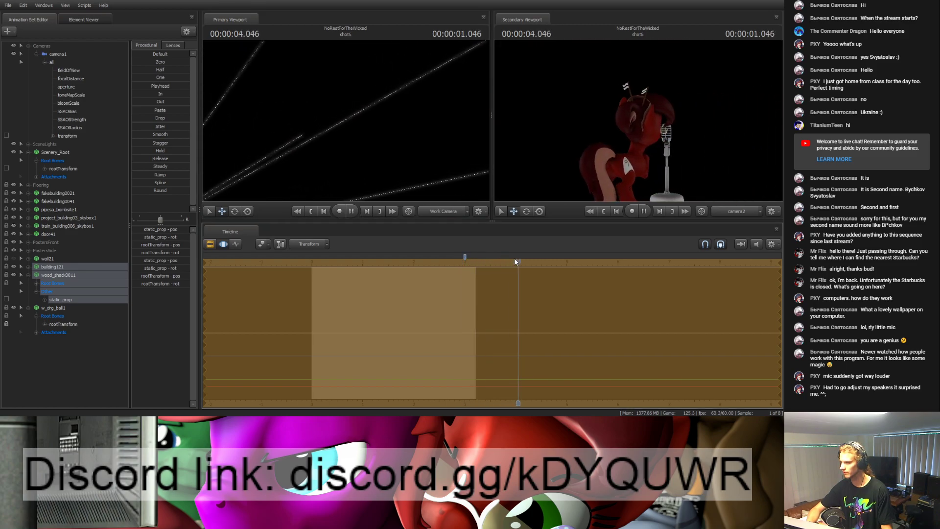
{"action": "left_click", "coordinate": [462, 263]}
{"action": "left_click_drag", "start_coordinate": [462, 263], "coordinate": [442, 262]}
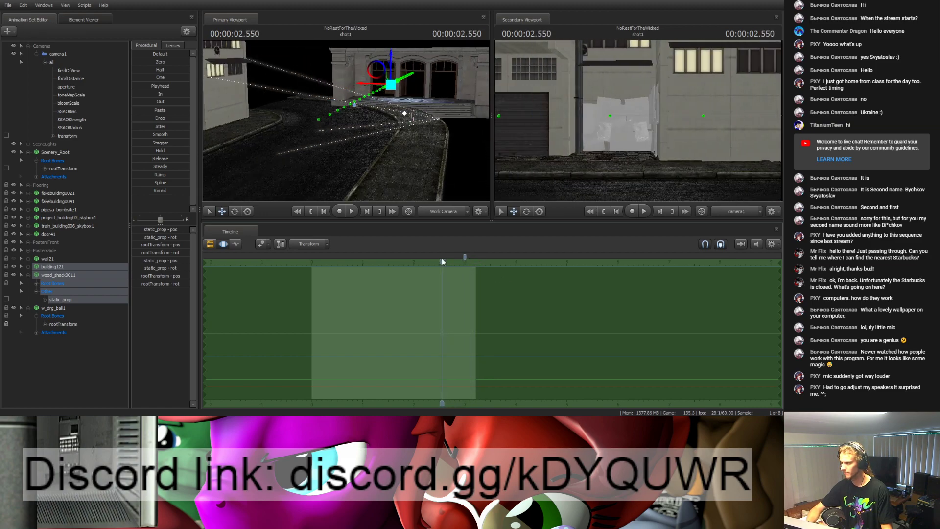
{"action": "key", "text": "space"}
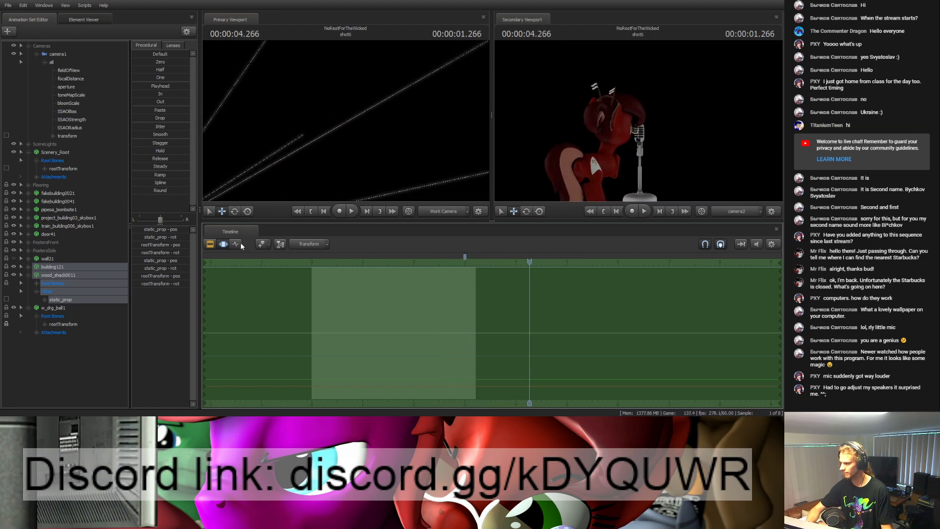
Step: In the Clip Editor, compare the rendered frames on either side of the cut between shot1 and shot6
{"action": "left_click", "coordinate": [209, 244]}
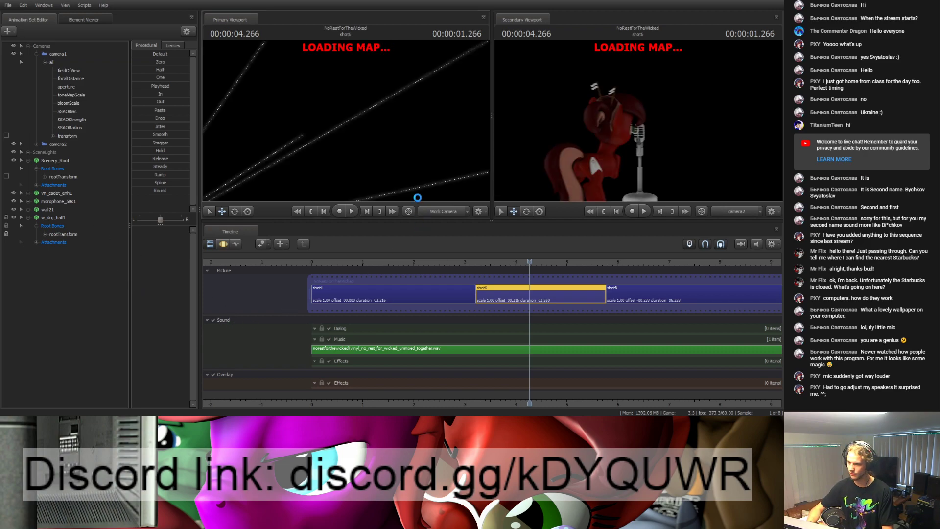
{"action": "left_click_drag", "start_coordinate": [529, 262], "coordinate": [472, 259]}
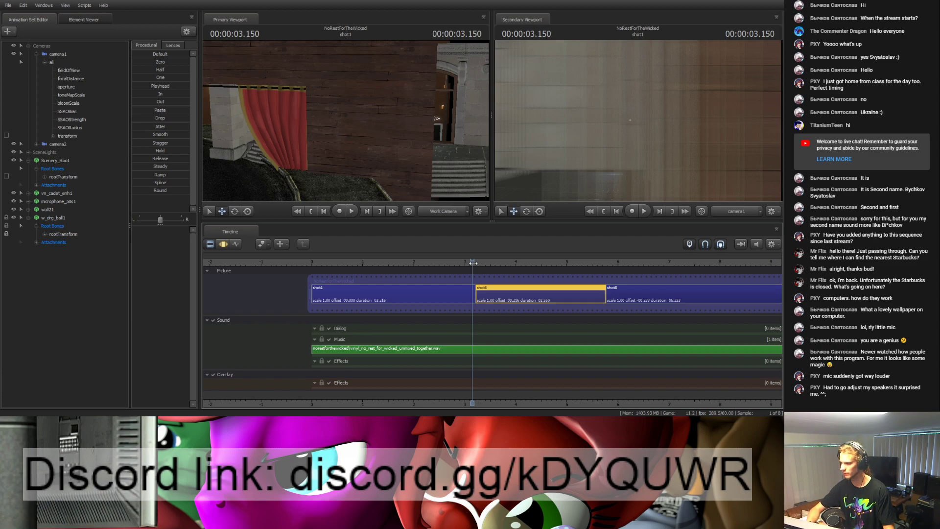
{"action": "left_click", "coordinate": [478, 256]}
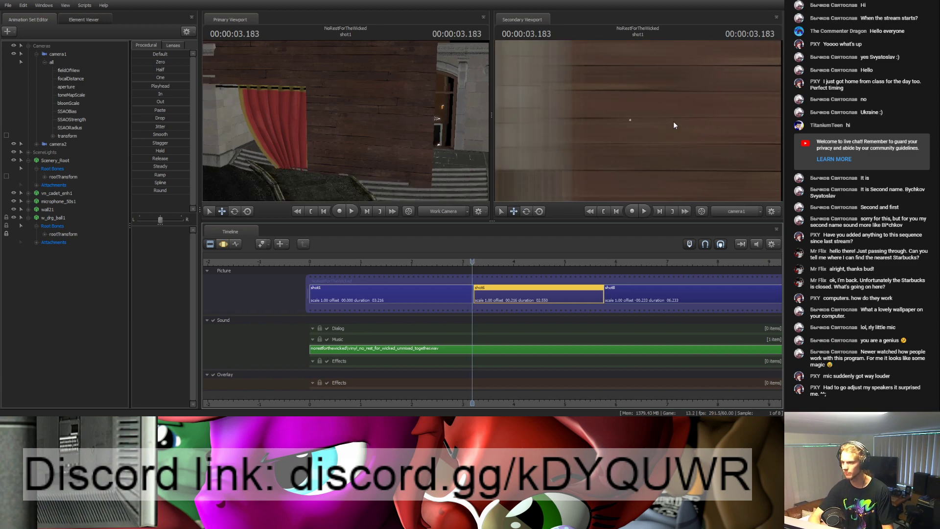
{"action": "key", "text": "Right"}
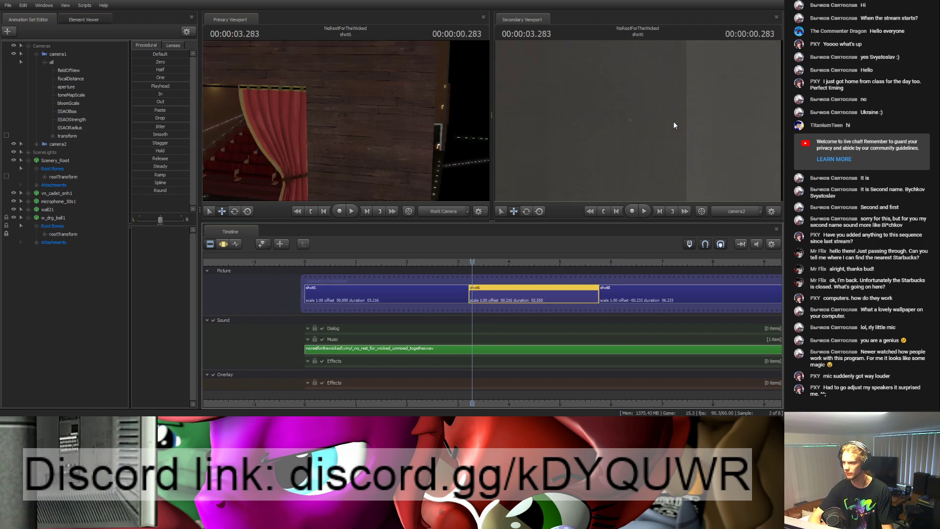
{"action": "key", "text": "Left"}
{"action": "key", "text": "Left"}
{"action": "key", "text": "Left"}
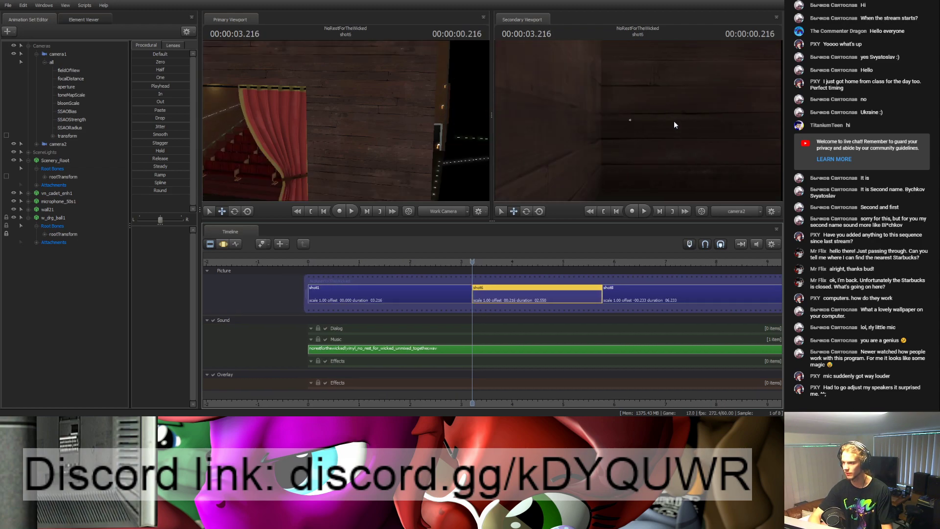
{"action": "key", "text": "Right"}
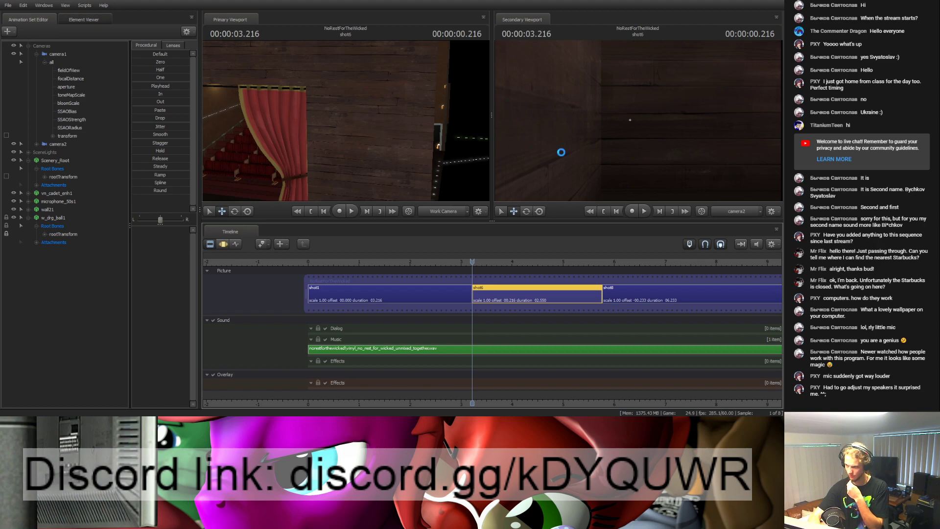
{"action": "key", "text": "Left"}
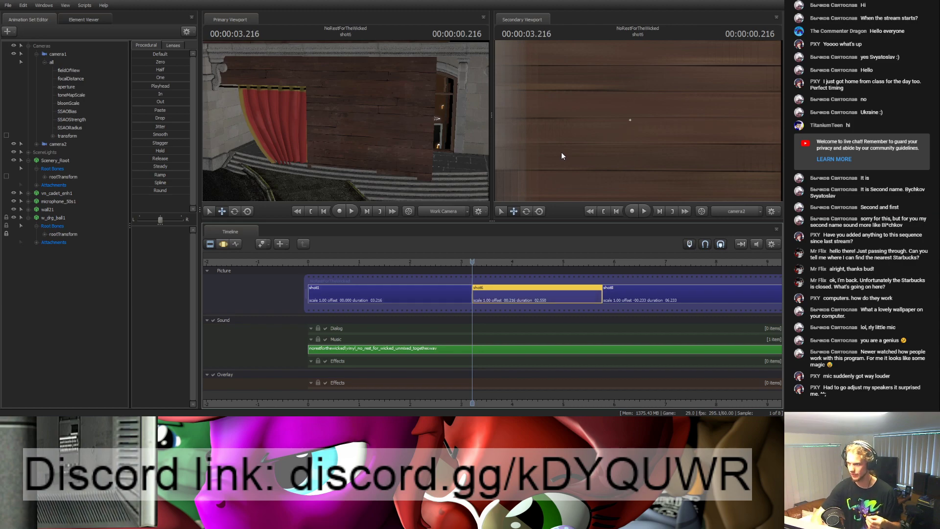
{"action": "key", "text": "Right"}
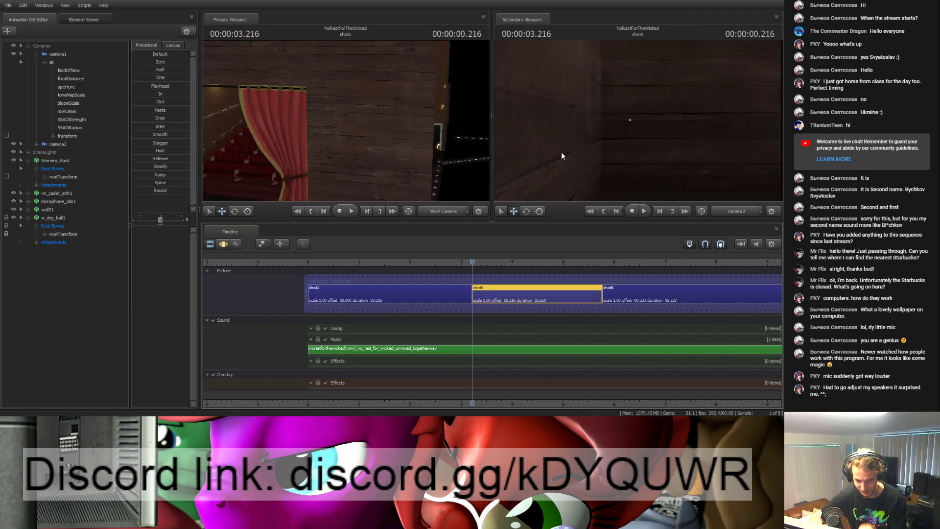
{"action": "key", "text": "Left"}
{"action": "key", "text": "Right"}
{"action": "key", "text": "Left"}
{"action": "key", "text": "Right"}
{"action": "key", "text": "Left"}
{"action": "key", "text": "Right"}
{"action": "key", "text": "Left"}
{"action": "key", "text": "Right"}
{"action": "key", "text": "Left"}
{"action": "key", "text": "Right"}
{"action": "key", "text": "Left"}
{"action": "key", "text": "Right"}
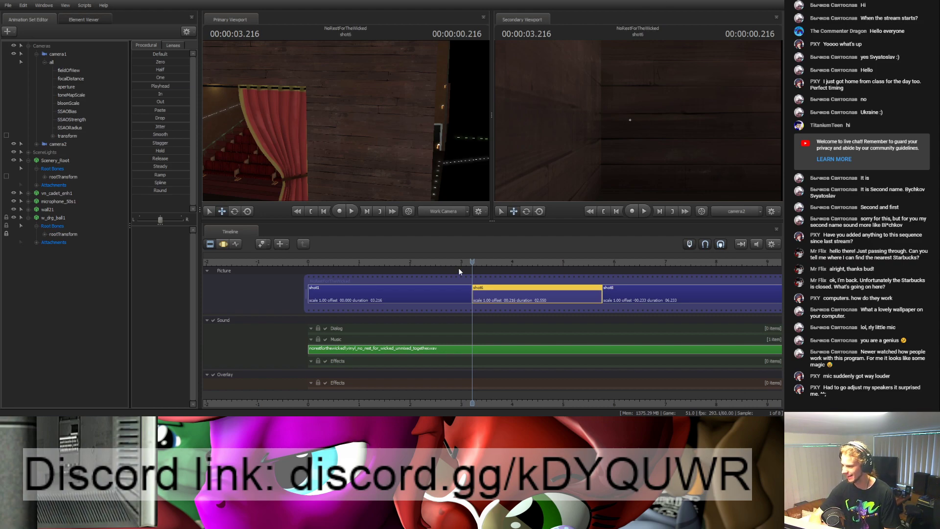
Step: Raise wood_shack0011 slightly in shot1's Motion Editor with the playhead at 3.200 seconds
{"action": "scroll", "coordinate": [475, 265], "scroll_direction": "up", "scroll_amount": 4}
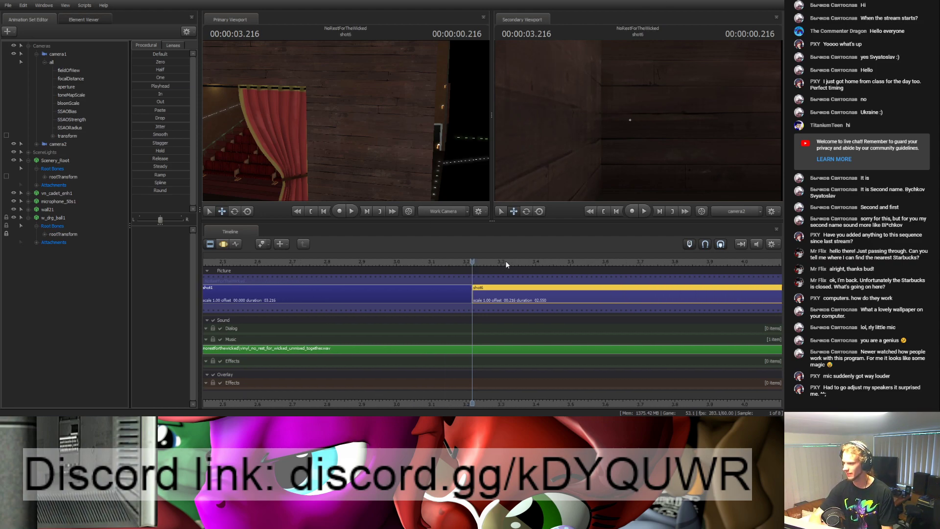
{"action": "scroll", "coordinate": [489, 289], "scroll_direction": "down", "scroll_amount": 1}
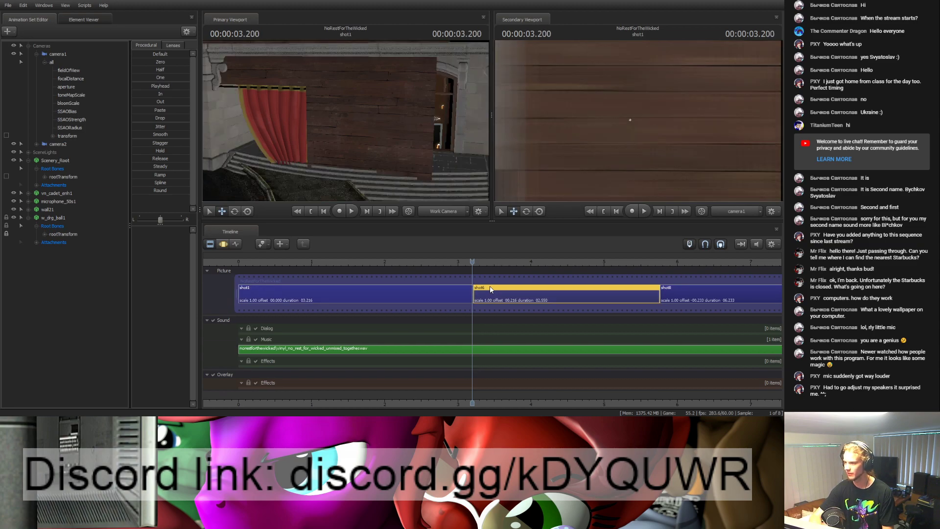
{"action": "key", "text": "Left"}
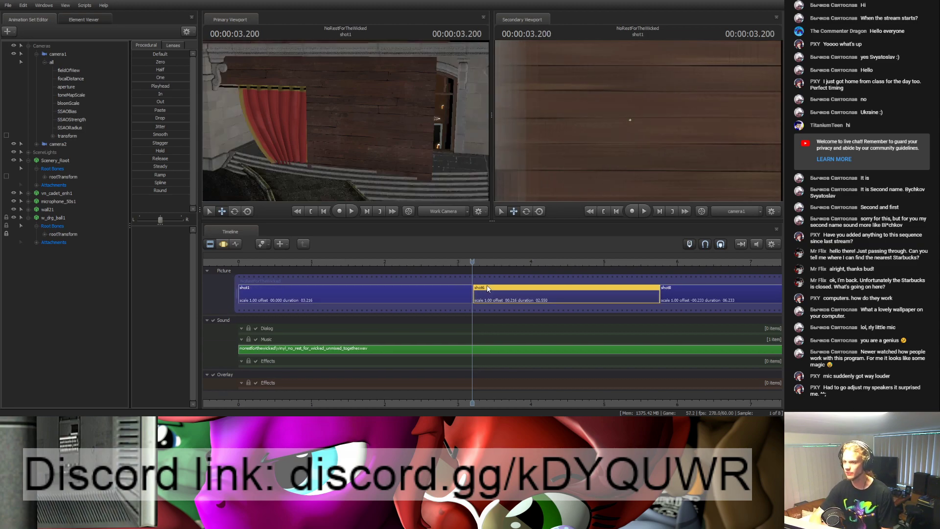
{"action": "left_click", "coordinate": [443, 289]}
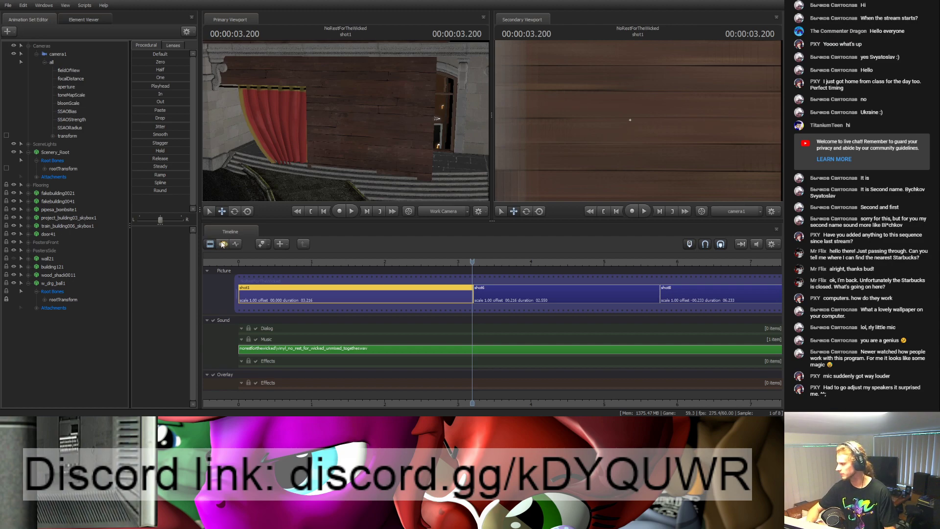
{"action": "left_click", "coordinate": [223, 244]}
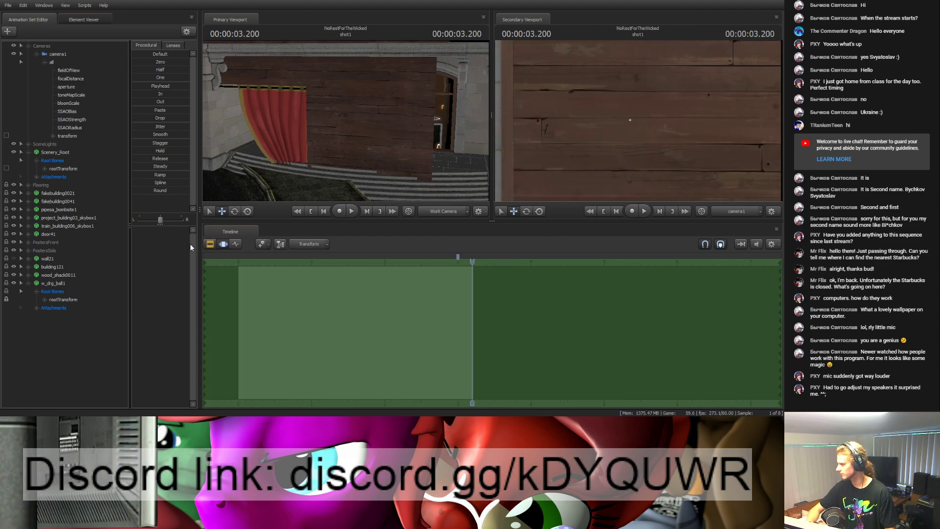
{"action": "left_click", "coordinate": [50, 276]}
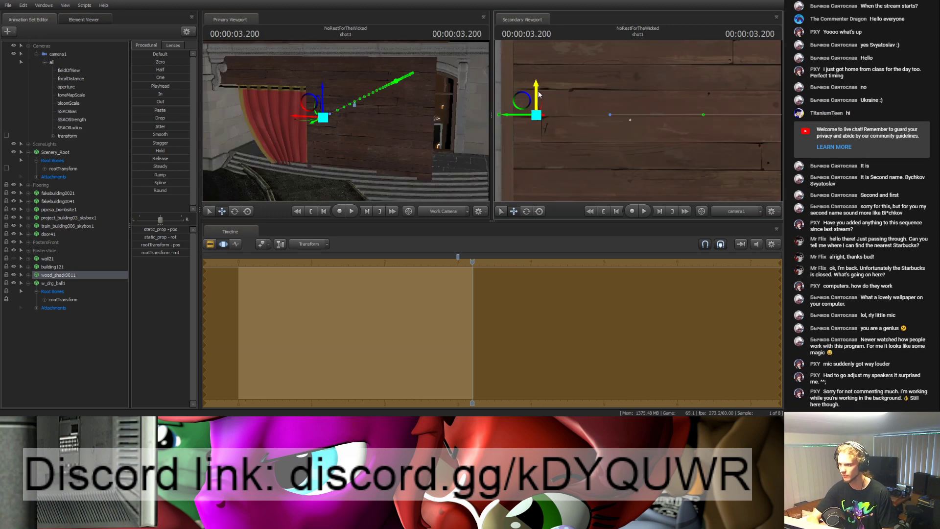
{"action": "left_click_drag", "start_coordinate": [535, 94], "coordinate": [537, 91]}
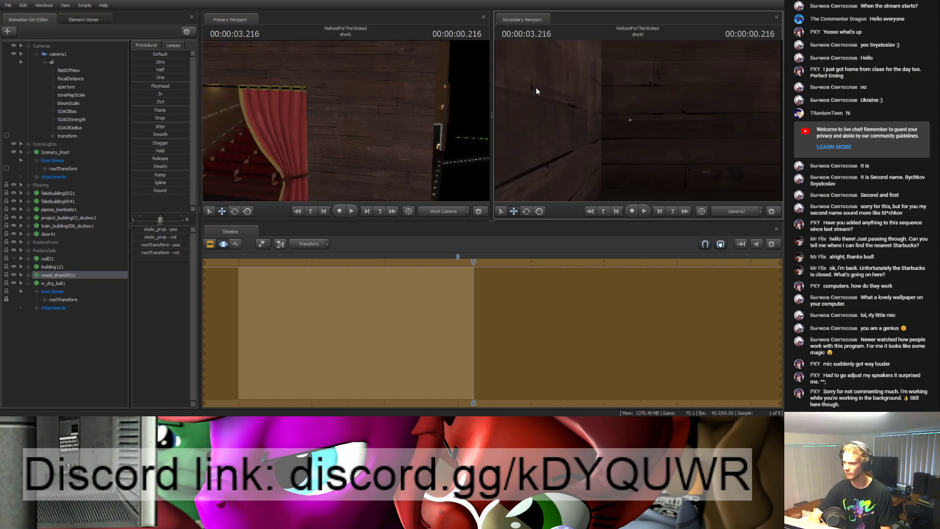
Step: Step frame by frame back and forth across the cut to compare the shack's planks with shot6's theatre wall
{"action": "key", "text": "Left"}
{"action": "key", "text": "Right"}
{"action": "key", "text": "Left"}
{"action": "key", "text": "Right"}
{"action": "key", "text": "Right"}
{"action": "key", "text": "Left"}
{"action": "key", "text": "Left"}
{"action": "key", "text": "Right"}
{"action": "key", "text": "Right"}
{"action": "key", "text": "Right"}
{"action": "key", "text": "Left"}
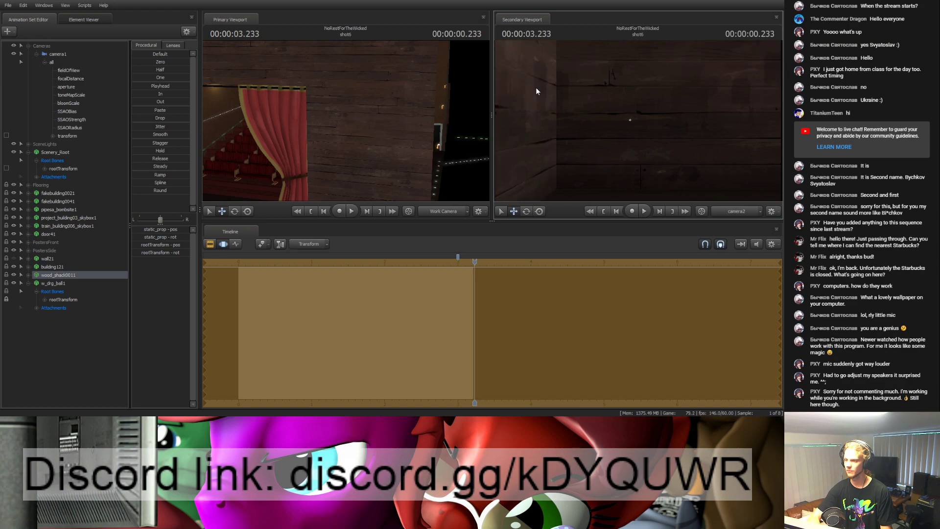
{"action": "key", "text": "Left"}
{"action": "key", "text": "Left"}
{"action": "key", "text": "Left"}
{"action": "key", "text": "Left"}
{"action": "key", "text": "Left"}
{"action": "key", "text": "Left"}
{"action": "key", "text": "Right"}
{"action": "key", "text": "Right"}
{"action": "key", "text": "Right"}
{"action": "key", "text": "Right"}
{"action": "key", "text": "Right"}
{"action": "key", "text": "Right"}
{"action": "key", "text": "Right"}
{"action": "key", "text": "Right"}
{"action": "key", "text": "Right"}
{"action": "key", "text": "Right"}
{"action": "key", "text": "Right"}
{"action": "key", "text": "Right"}
{"action": "key", "text": "Right"}
{"action": "key", "text": "Right"}
{"action": "key", "text": "Right"}
{"action": "key", "text": "Right"}
{"action": "key", "text": "Right"}
{"action": "key", "text": "Right"}
{"action": "key", "text": "Left"}
{"action": "key", "text": "Left"}
{"action": "key", "text": "Left"}
{"action": "key", "text": "Left"}
{"action": "key", "text": "Left"}
{"action": "key", "text": "Left"}
{"action": "key", "text": "Left"}
{"action": "key", "text": "Left"}
{"action": "key", "text": "Left"}
{"action": "key", "text": "Left"}
{"action": "key", "text": "Left"}
{"action": "key", "text": "Left"}
{"action": "key", "text": "Left"}
{"action": "key", "text": "Left"}
{"action": "key", "text": "Left"}
{"action": "key", "text": "Left"}
{"action": "key", "text": "Left"}
{"action": "key", "text": "Left"}
{"action": "key", "text": "Left"}
{"action": "key", "text": "Left"}
{"action": "key", "text": "Left"}
{"action": "key", "text": "Left"}
{"action": "key", "text": "Right"}
{"action": "key", "text": "Right"}
{"action": "key", "text": "Right"}
{"action": "key", "text": "Right"}
{"action": "key", "text": "Right"}
{"action": "key", "text": "Right"}
{"action": "key", "text": "Right"}
{"action": "key", "text": "Right"}
{"action": "key", "text": "Right"}
{"action": "key", "text": "Right"}
{"action": "key", "text": "Right"}
{"action": "key", "text": "Right"}
{"action": "key", "text": "Right"}
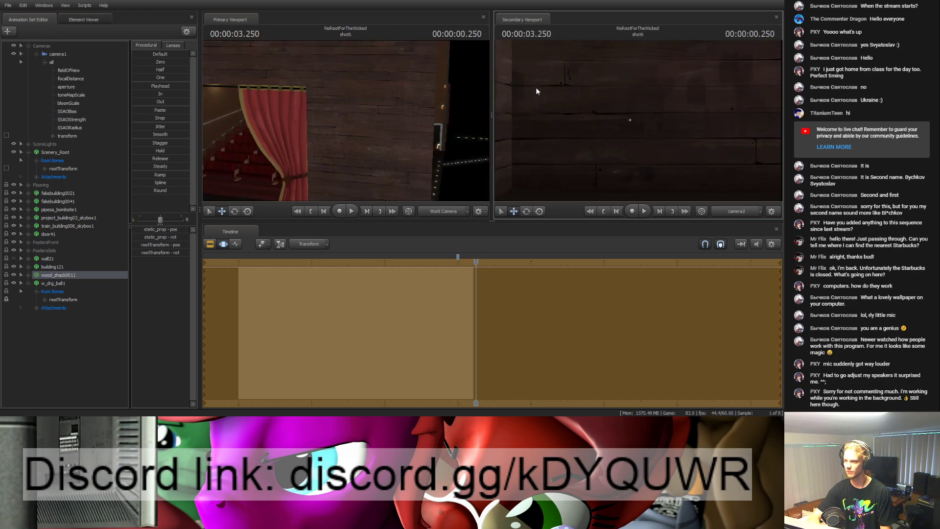
{"action": "key", "text": "Left"}
{"action": "key", "text": "Left"}
{"action": "key", "text": "Left"}
{"action": "key", "text": "Left"}
{"action": "key", "text": "Left"}
{"action": "key", "text": "Left"}
{"action": "key", "text": "Right"}
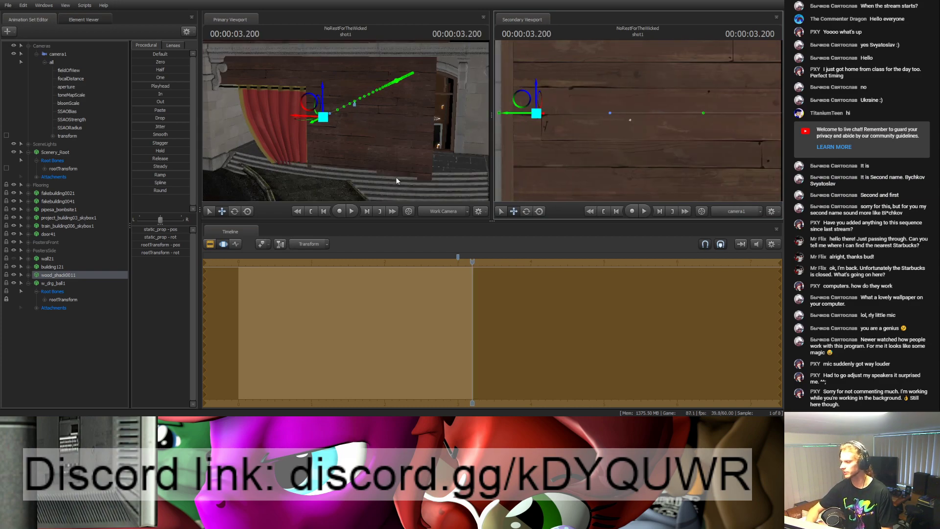
Step: Shift wood_shack0011 slightly farther from camera1 at 3.200 seconds and compare its planks with shot6's first frame
{"action": "left_click_drag", "start_coordinate": [342, 177], "coordinate": [282, 127]}
{"action": "key", "text": "Right"}
{"action": "key", "text": "Left"}
{"action": "key", "text": "Right"}
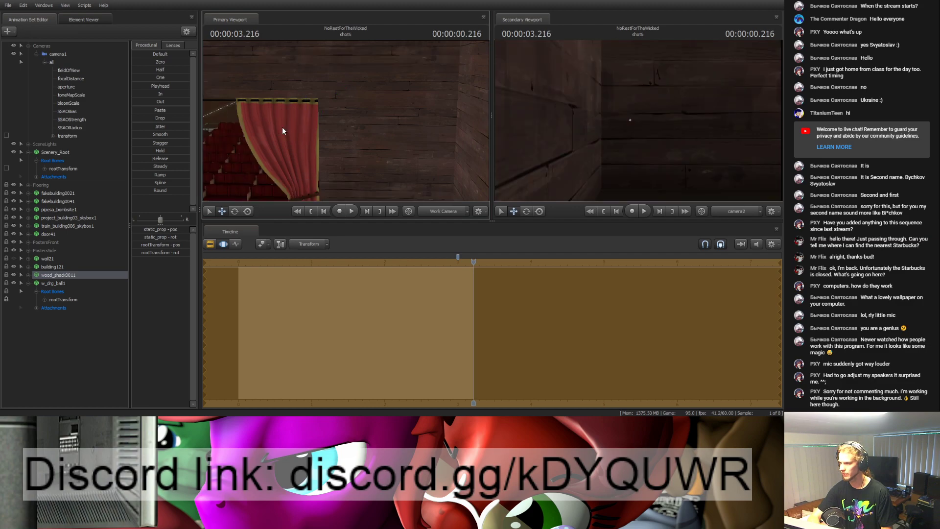
{"action": "key", "text": "Left"}
{"action": "key", "text": "Right"}
{"action": "key", "text": "Left"}
{"action": "left_click_drag", "start_coordinate": [281, 130], "coordinate": [281, 133]}
{"action": "key", "text": "Right"}
{"action": "key", "text": "Left"}
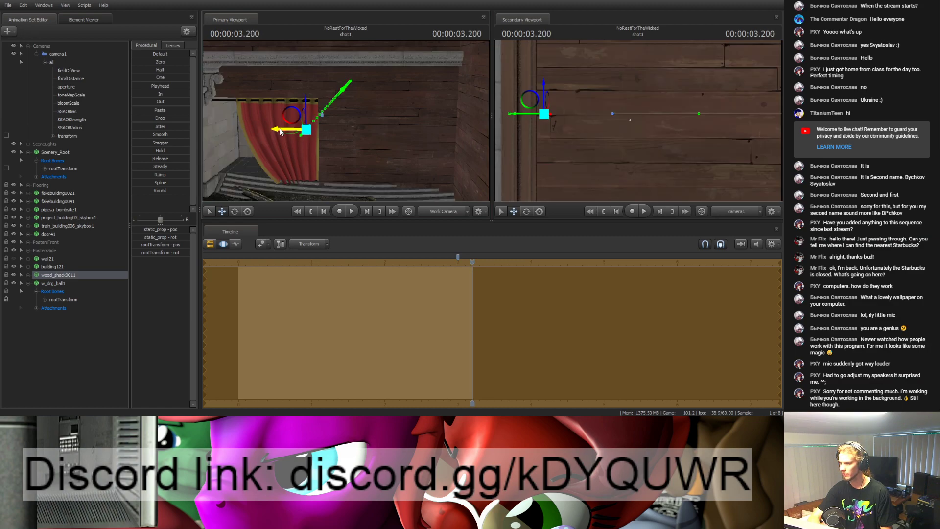
{"action": "key", "text": "Right"}
{"action": "key", "text": "Left"}
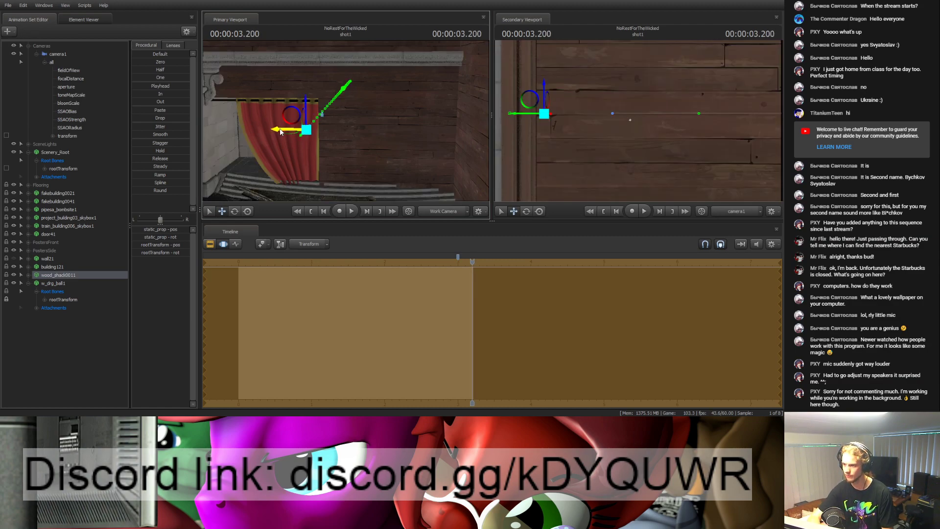
Step: Move wood_shack0011 slightly closer to camera1 at 3.200 seconds and compare its planks with shot6's first frame across the cut
{"action": "left_click_drag", "start_coordinate": [281, 131], "coordinate": [283, 130]}
{"action": "key", "text": "Right"}
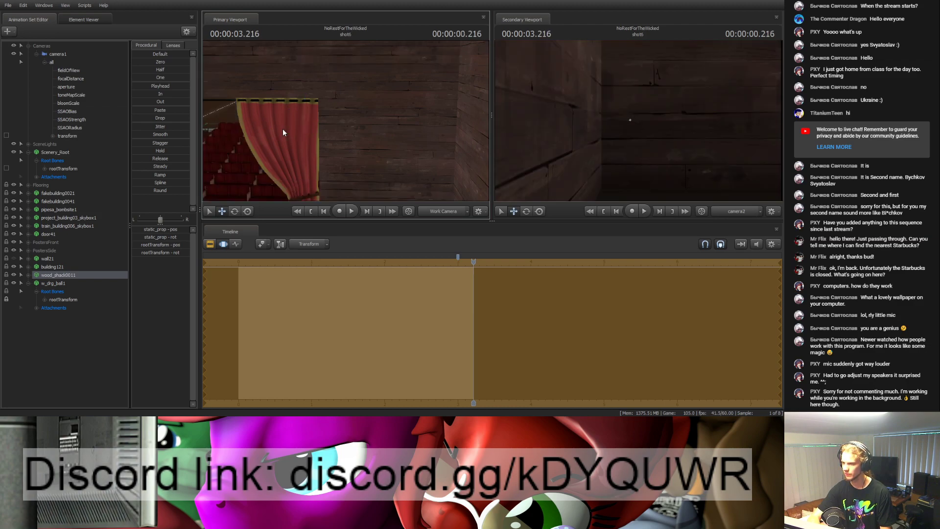
{"action": "key", "text": "Left"}
{"action": "key", "text": "Right"}
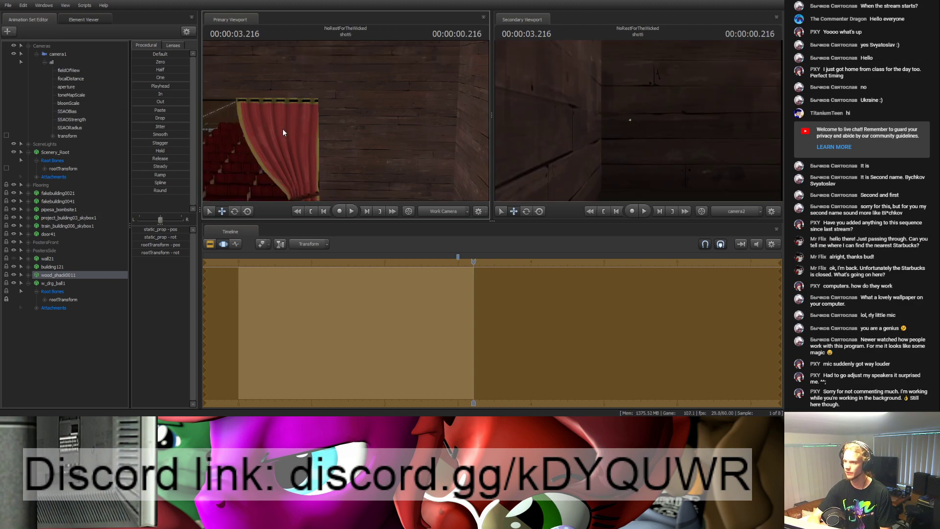
{"action": "key", "text": "Left"}
{"action": "key", "text": "Right"}
{"action": "key", "text": "Left"}
{"action": "key", "text": "Right"}
{"action": "key", "text": "Left"}
{"action": "key", "text": "Right"}
{"action": "key", "text": "Left"}
{"action": "key", "text": "Right"}
{"action": "key", "text": "Left"}
Step: Bring wood_shack0011 a little nearer still to camera1 and recheck the plank alignment between the two shots
{"action": "left_click_drag", "start_coordinate": [283, 131], "coordinate": [287, 131]}
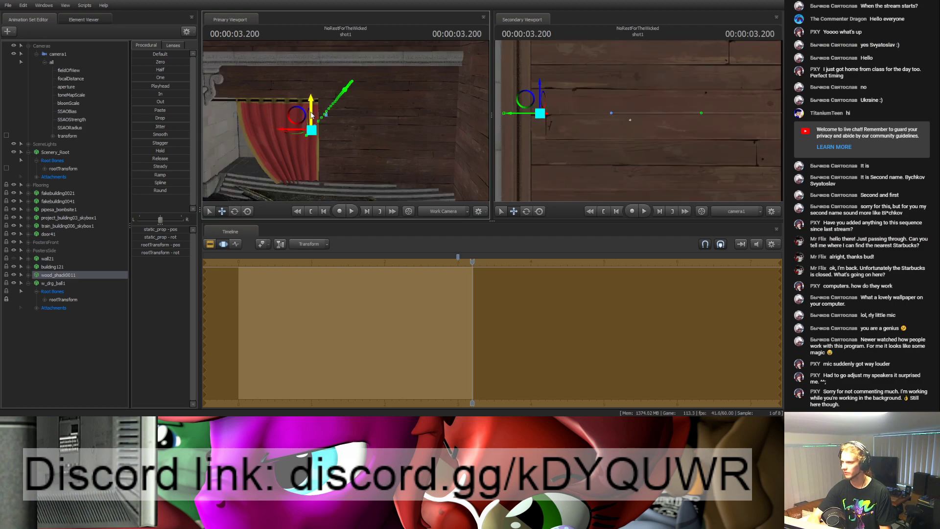
{"action": "key", "text": "Right"}
{"action": "key", "text": "Left"}
{"action": "key", "text": "Right"}
{"action": "key", "text": "Left"}
{"action": "key", "text": "Right"}
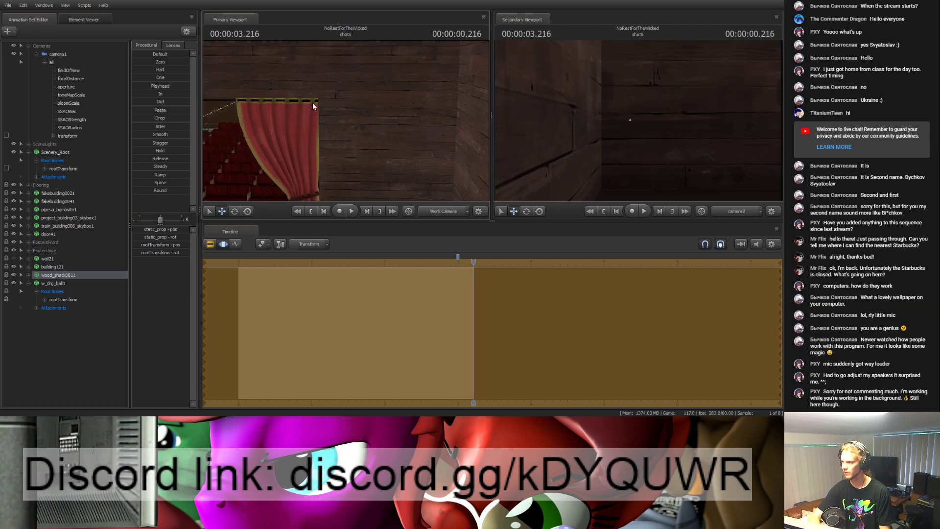
{"action": "key", "text": "Left"}
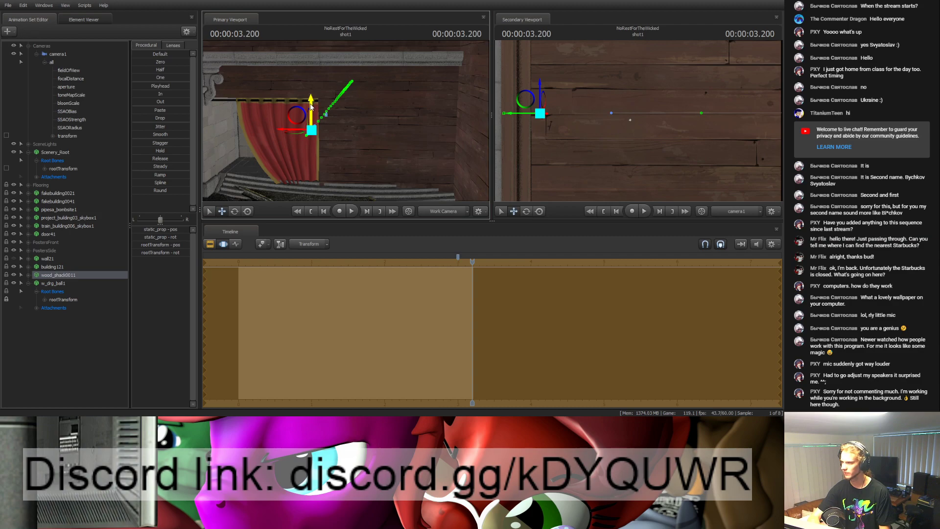
Step: Fine-tune wood_shack0011's height at 3.200 seconds while stepping across the cut to match its planks with shot6's theatre wall
{"action": "key", "text": "Right"}
{"action": "key", "text": "Left"}
{"action": "key", "text": "Right"}
{"action": "key", "text": "Left"}
{"action": "key", "text": "Right"}
{"action": "key", "text": "Left"}
{"action": "key", "text": "Right"}
{"action": "key", "text": "Left"}
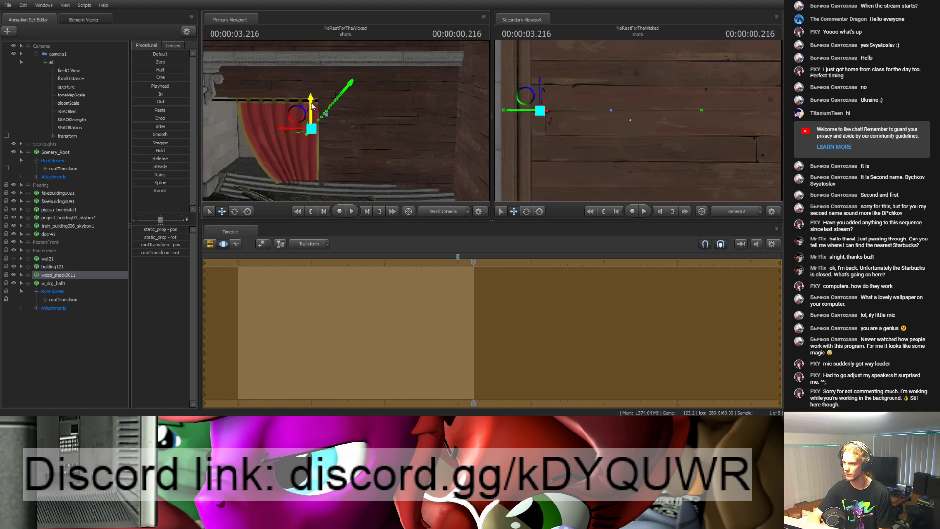
{"action": "key", "text": "Right"}
{"action": "key", "text": "Left"}
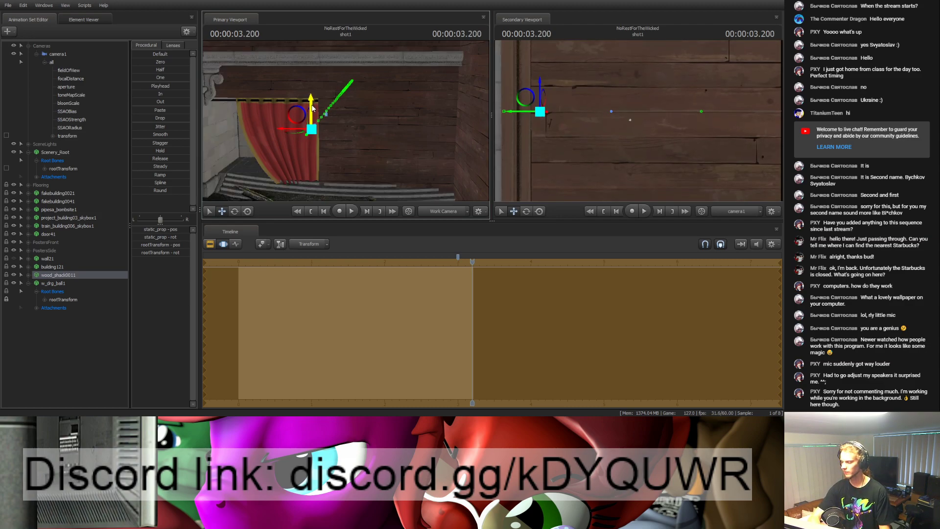
{"action": "key", "text": "Right"}
{"action": "key", "text": "Left"}
{"action": "key", "text": "Right"}
{"action": "key", "text": "Left"}
{"action": "key", "text": "Right"}
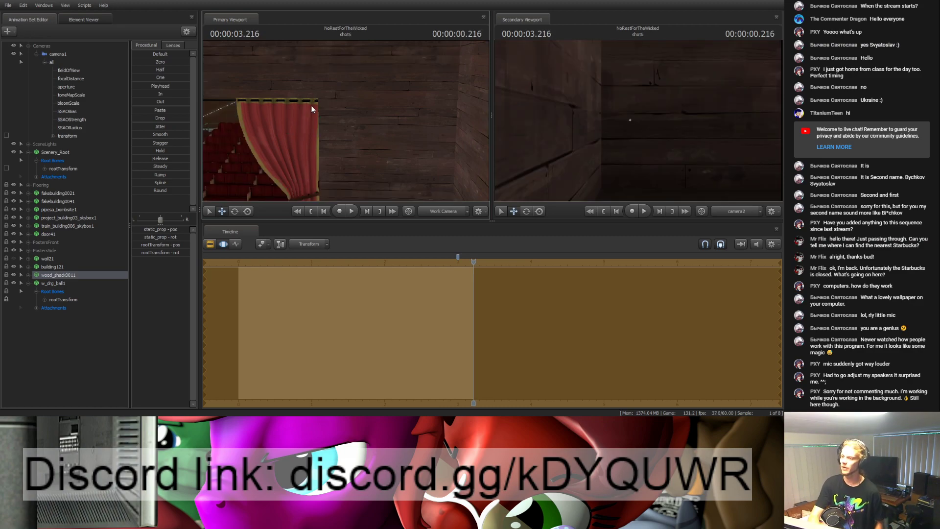
{"action": "key", "text": "Left"}
{"action": "key", "text": "Right"}
{"action": "key", "text": "Left"}
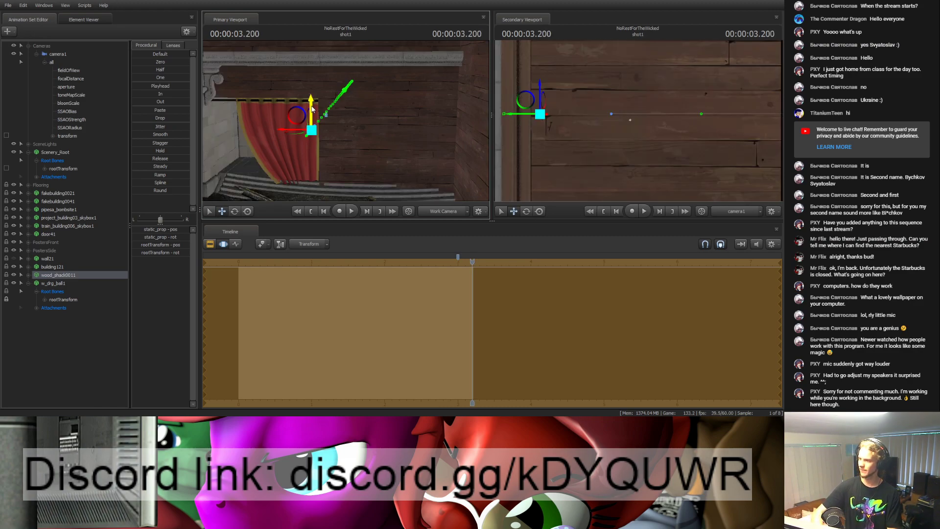
Step: Add an animation set for wood_shack12 in shot1 and lock its rootTransform to camera1's transform
{"action": "key", "text": "w"}
{"action": "left_click_drag", "start_coordinate": [380, 128], "coordinate": [348, 124]}
{"action": "key", "text": "s"}
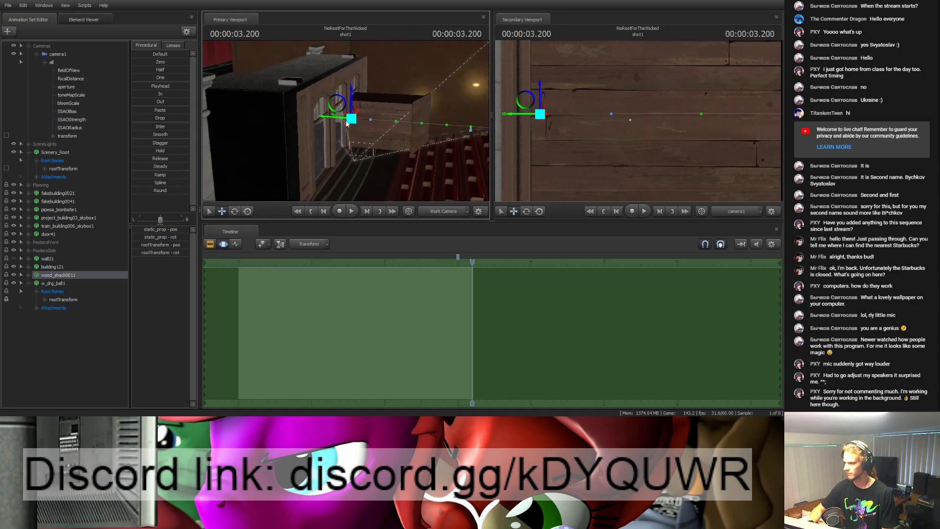
{"action": "mouse_move", "coordinate": [473, 263]}
{"action": "left_mouse_down"}
{"action": "mouse_move", "coordinate": [462, 262]}
{"action": "mouse_move", "coordinate": [493, 262]}
{"action": "mouse_move", "coordinate": [472, 263]}
{"action": "left_mouse_up"}
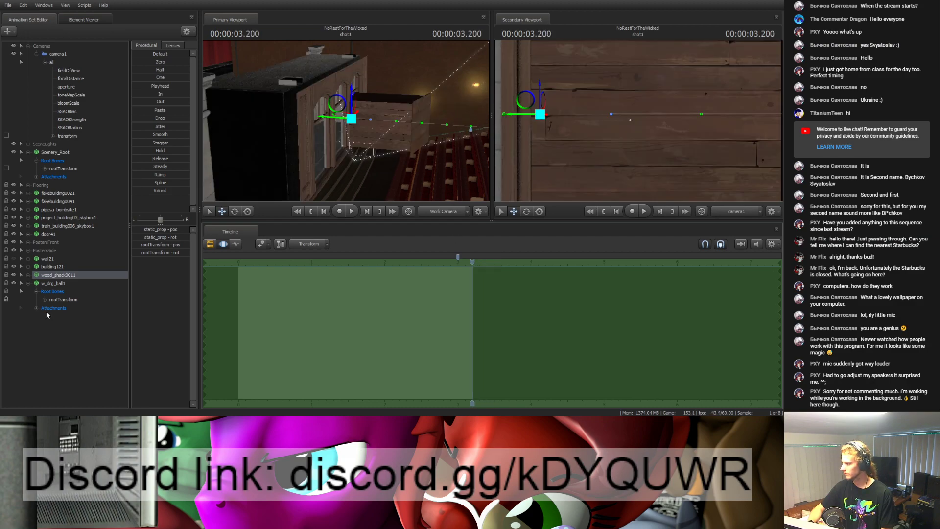
{"action": "left_click", "coordinate": [74, 336]}
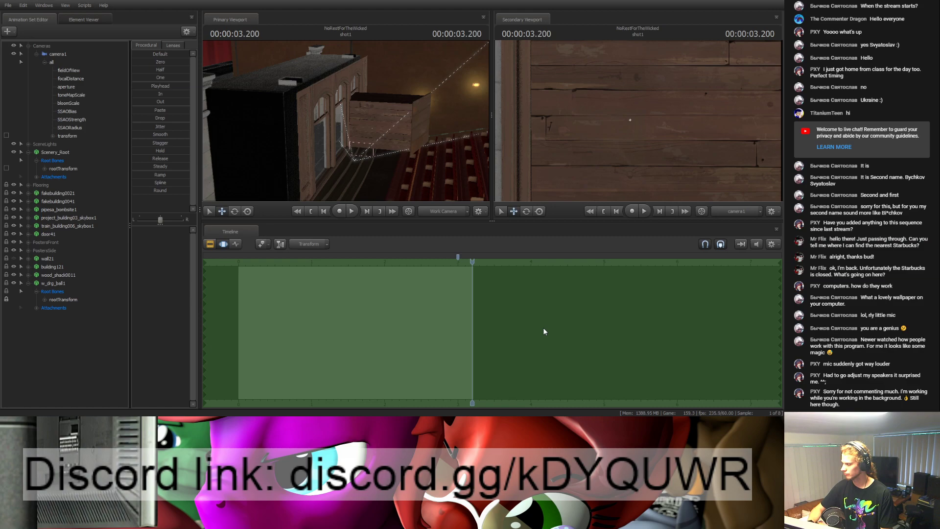
{"action": "left_click", "coordinate": [56, 276]}
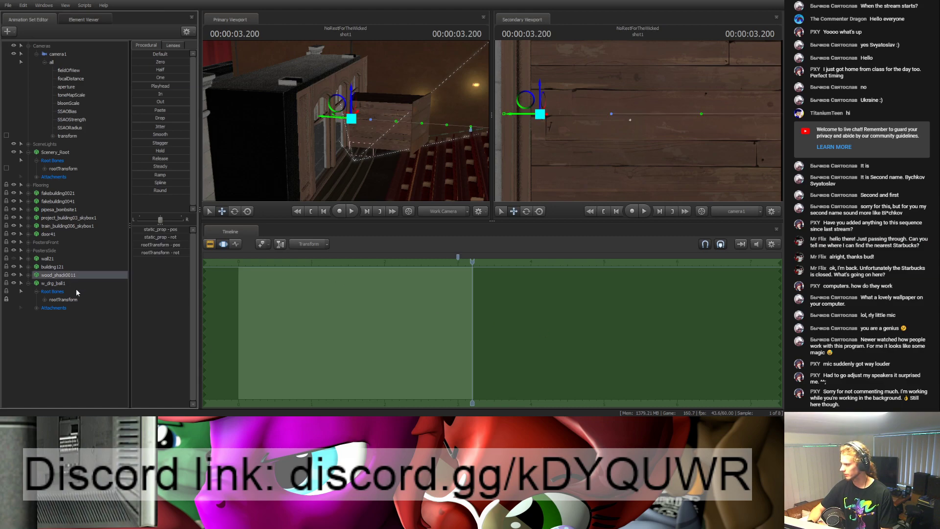
{"action": "left_click", "coordinate": [40, 331]}
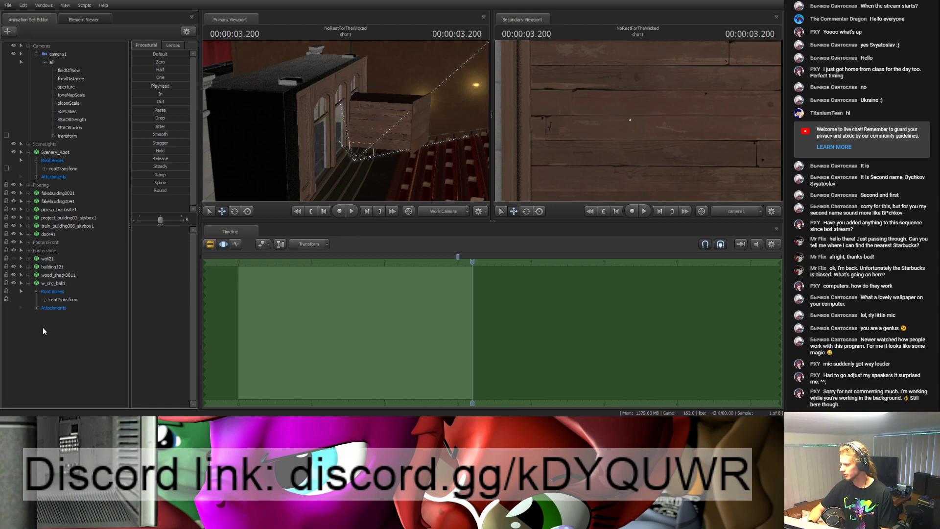
{"action": "left_click", "coordinate": [29, 315]}
{"action": "left_click", "coordinate": [36, 340]}
{"action": "left_click_drag", "start_coordinate": [65, 138], "coordinate": [63, 334]}
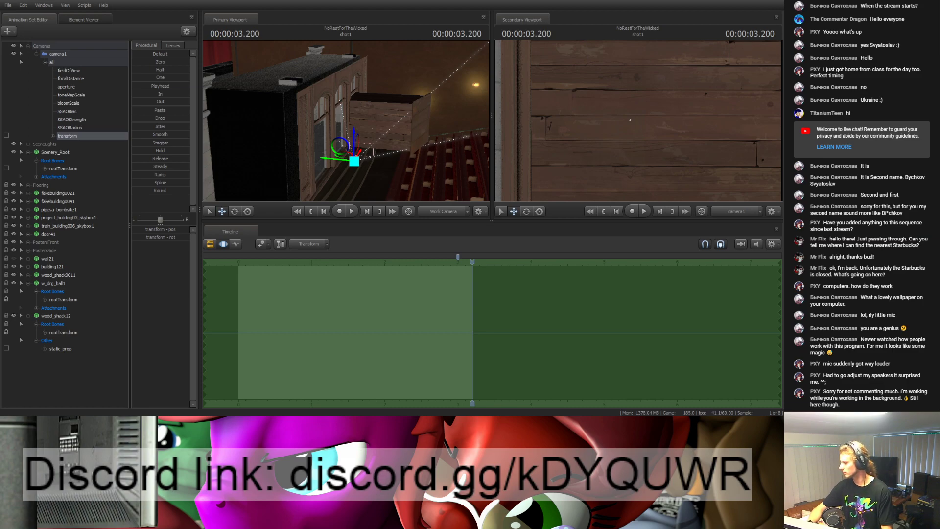
Step: Select wood_shack12's rootTransform and rotate it slightly with the Rotate tool at 3.200 seconds
{"action": "left_click", "coordinate": [56, 317]}
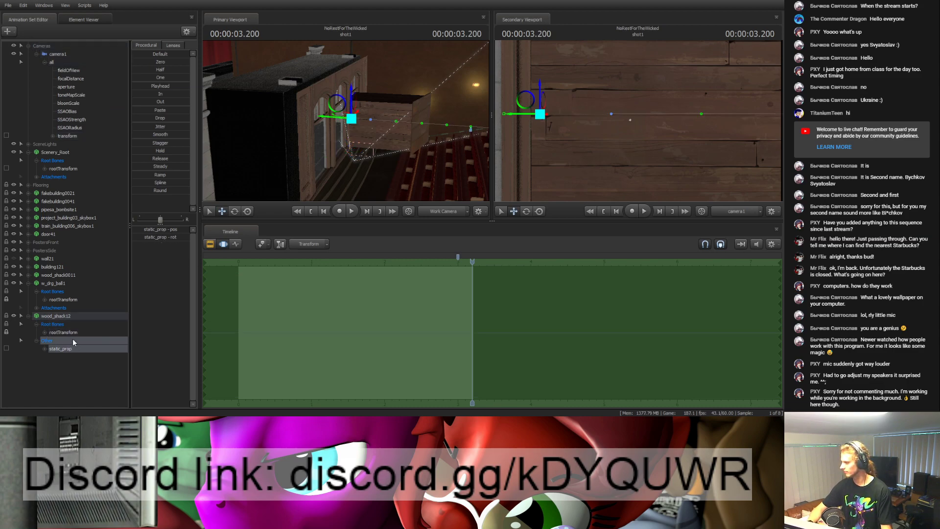
{"action": "left_click", "coordinate": [73, 333]}
{"action": "key", "text": "e"}
{"action": "mouse_move", "coordinate": [375, 120]}
{"action": "left_mouse_down"}
{"action": "mouse_move", "coordinate": [383, 125]}
{"action": "mouse_move", "coordinate": [331, 154]}
{"action": "mouse_move", "coordinate": [241, 128]}
{"action": "mouse_move", "coordinate": [363, 128]}
{"action": "mouse_move", "coordinate": [378, 107]}
{"action": "mouse_move", "coordinate": [387, 117]}
{"action": "left_mouse_up"}
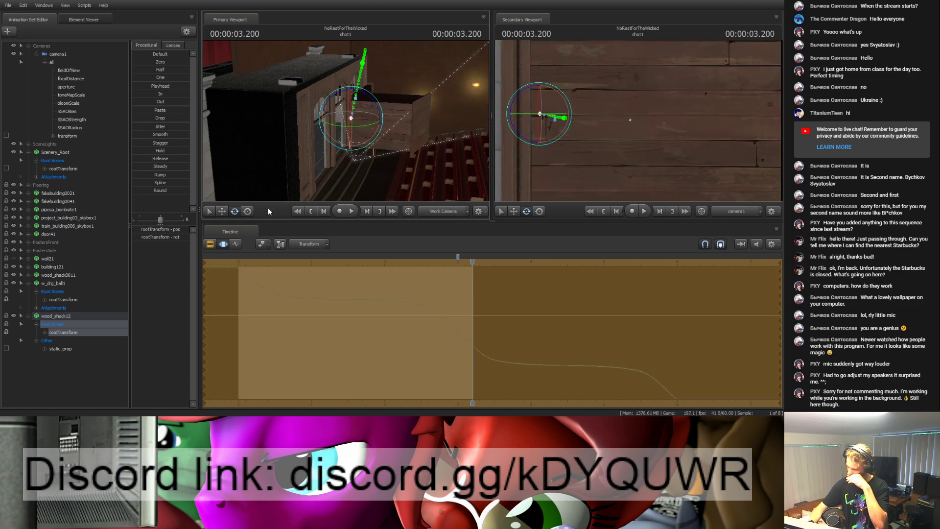
{"action": "left_click", "coordinate": [236, 244]}
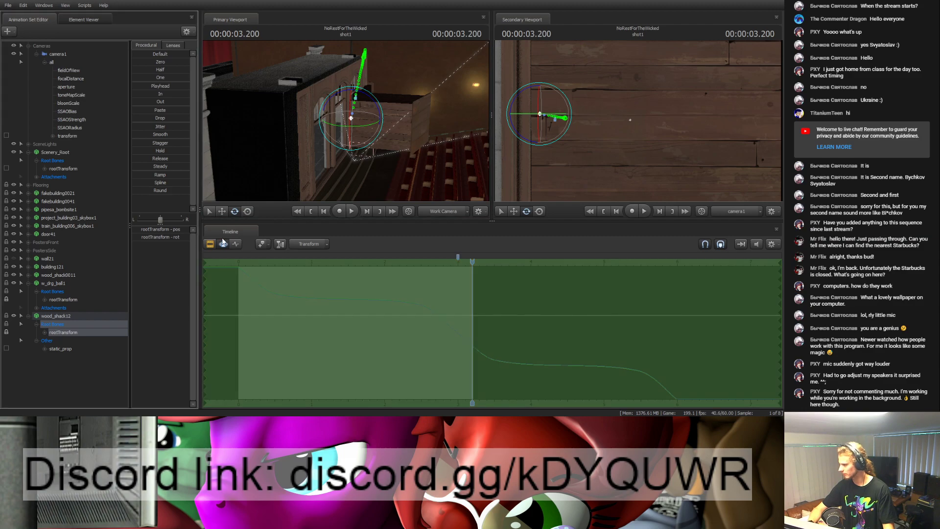
Step: Find the wood_shack12 rootTransform key at 2.383 seconds in the Graph Editor, then return to the Motion Editor
{"action": "left_click", "coordinate": [236, 245]}
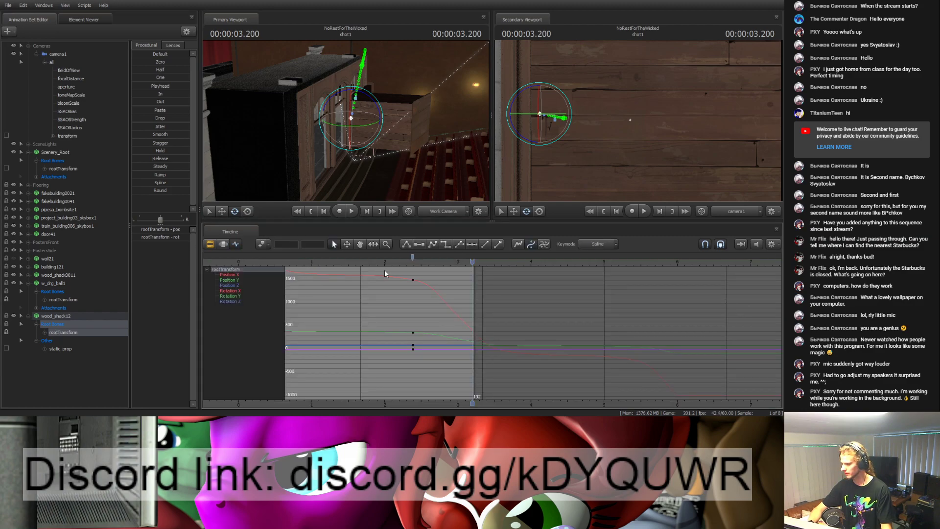
{"action": "key", "text": "Up"}
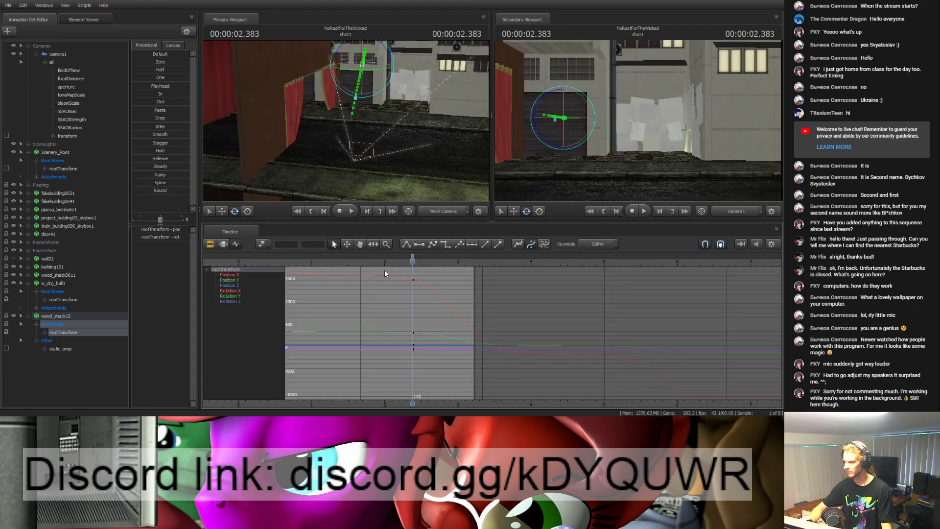
{"action": "key", "text": "ctrl+2"}
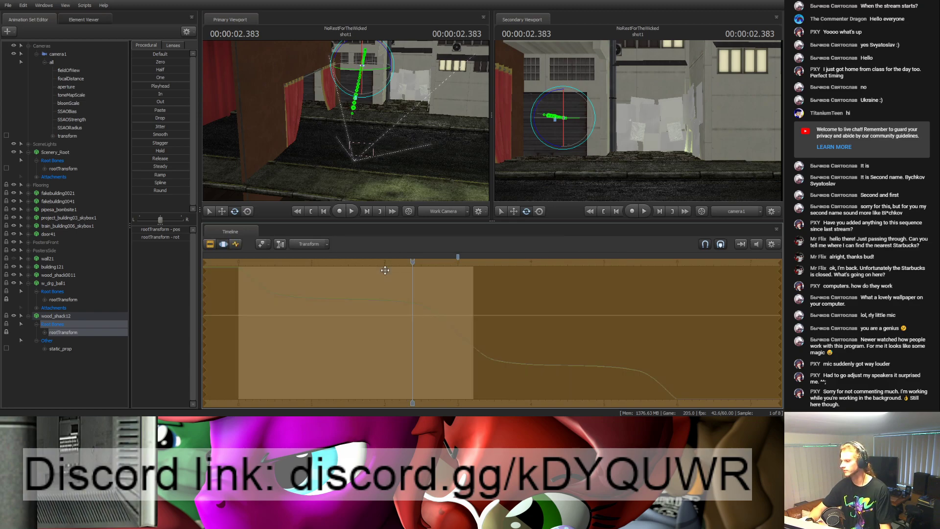
{"action": "left_click", "coordinate": [385, 270]}
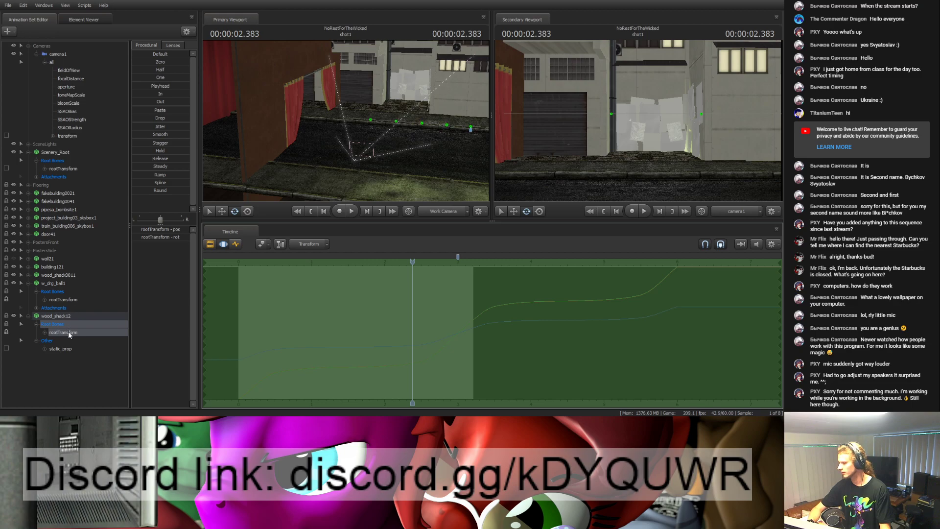
Step: At 3.100 seconds, lock wood_shack12's rootTransform to Scenery_Root's rootTransform and apply the Playhead preset to it
{"action": "left_click_drag", "start_coordinate": [413, 262], "coordinate": [465, 262]}
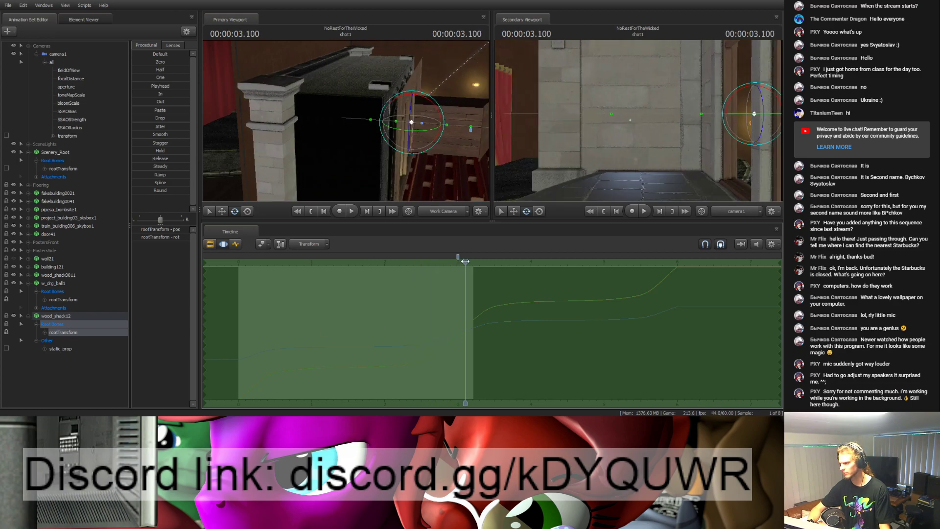
{"action": "left_click", "coordinate": [66, 169]}
{"action": "left_click", "coordinate": [62, 333]}
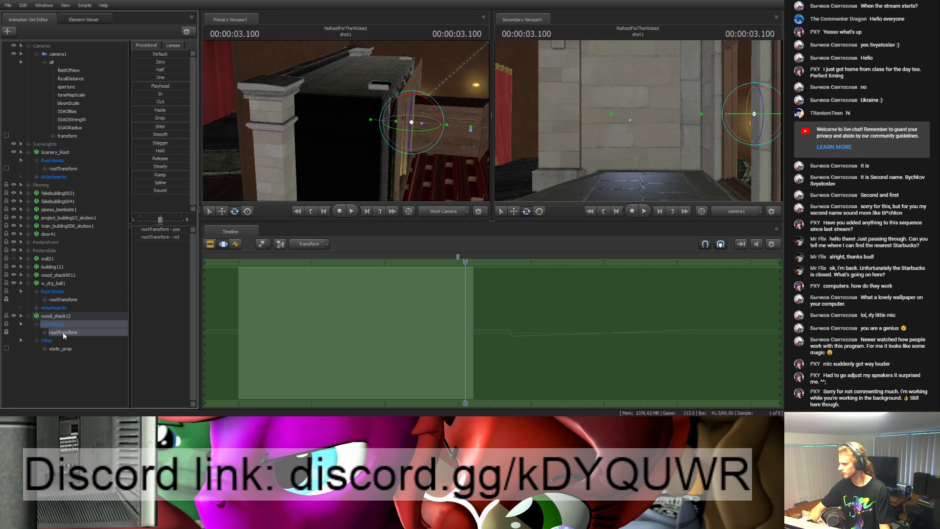
{"action": "left_click", "coordinate": [162, 87]}
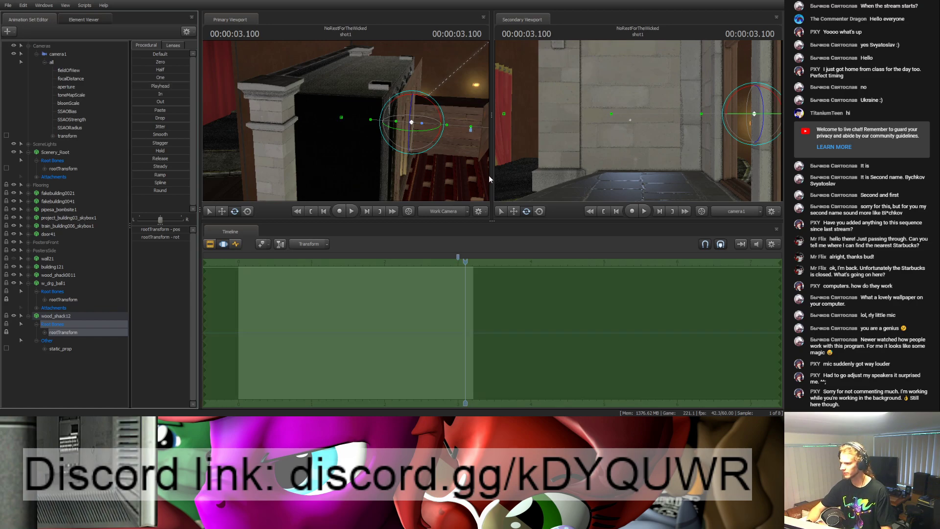
Step: Set the Rotation Z key of wood_shack12's rootTransform at 2.383 seconds to -90 in the Graph Editor
{"action": "left_click", "coordinate": [468, 261]}
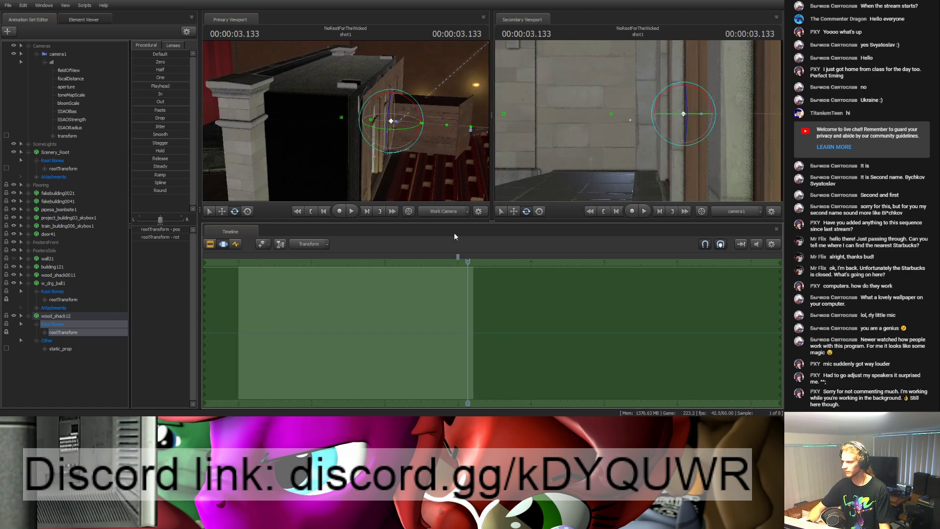
{"action": "left_click_drag", "start_coordinate": [345, 121], "coordinate": [340, 128]}
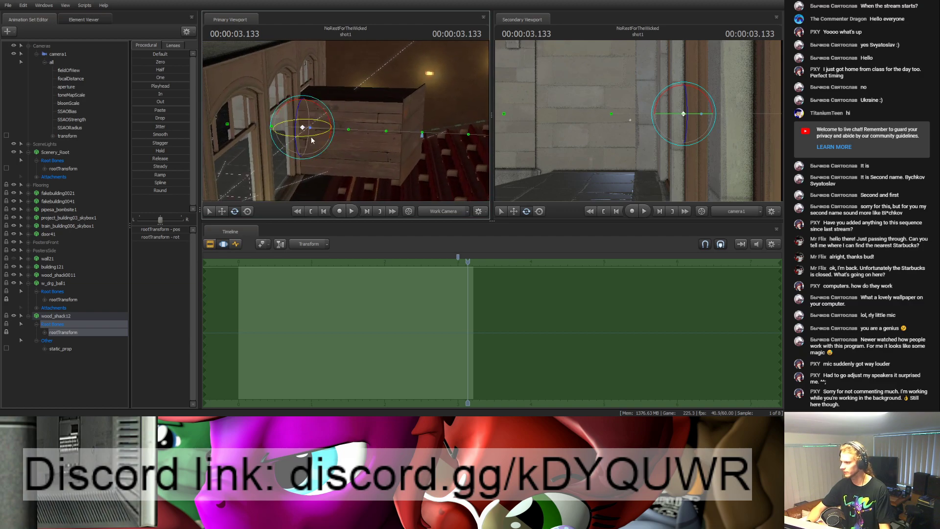
{"action": "key", "text": "F3"}
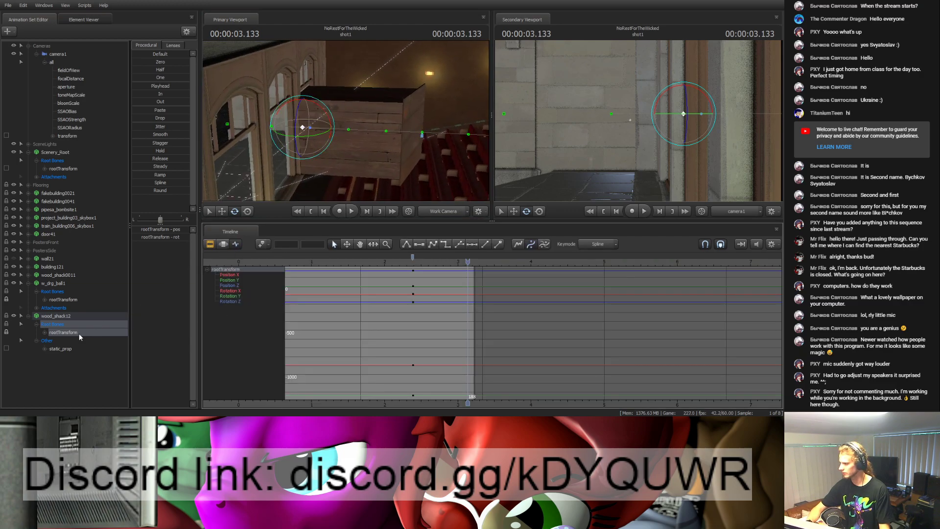
{"action": "key", "text": "Up"}
{"action": "left_click_drag", "start_coordinate": [345, 171], "coordinate": [371, 280]}
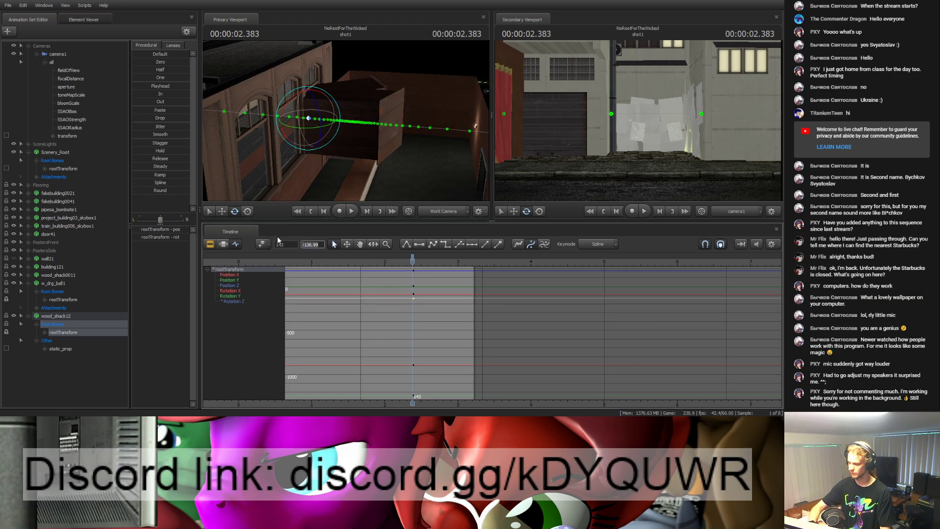
{"action": "type", "text": "-90"}
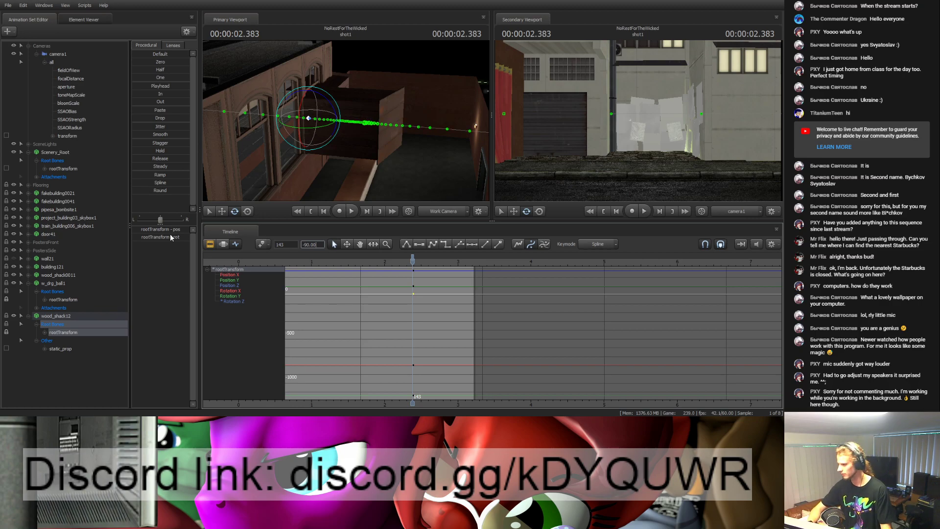
Step: Select wood_shack12's static_prop along with its rootTransform and move the shack so its planks fill the camera view at 3.200 seconds
{"action": "left_click", "coordinate": [224, 245]}
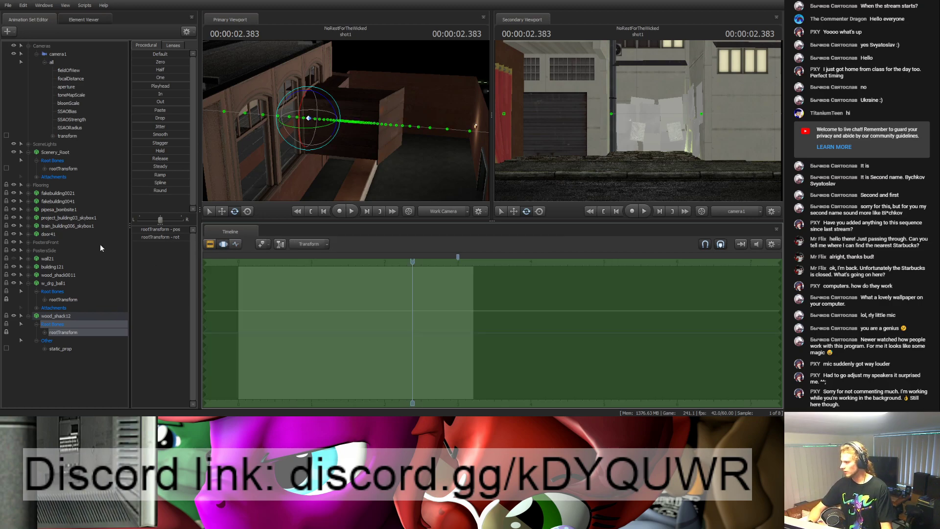
{"action": "left_click", "coordinate": [46, 341], "text": "ctrl"}
{"action": "key", "text": "w"}
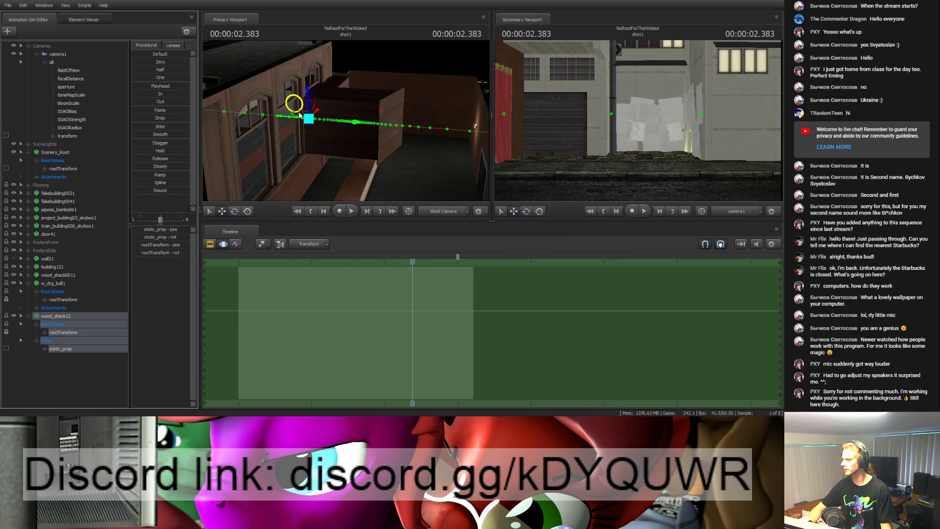
{"action": "left_click_drag", "start_coordinate": [309, 118], "coordinate": [366, 156]}
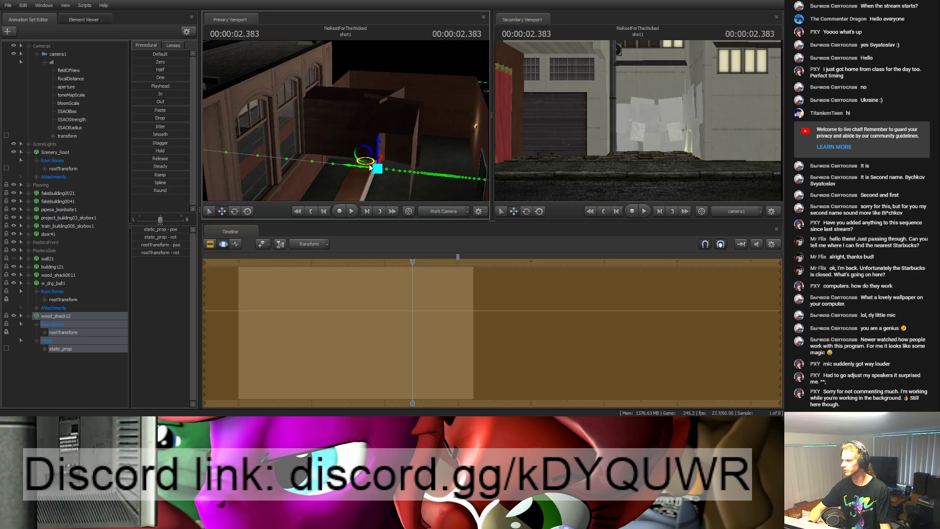
{"action": "left_click", "coordinate": [471, 274]}
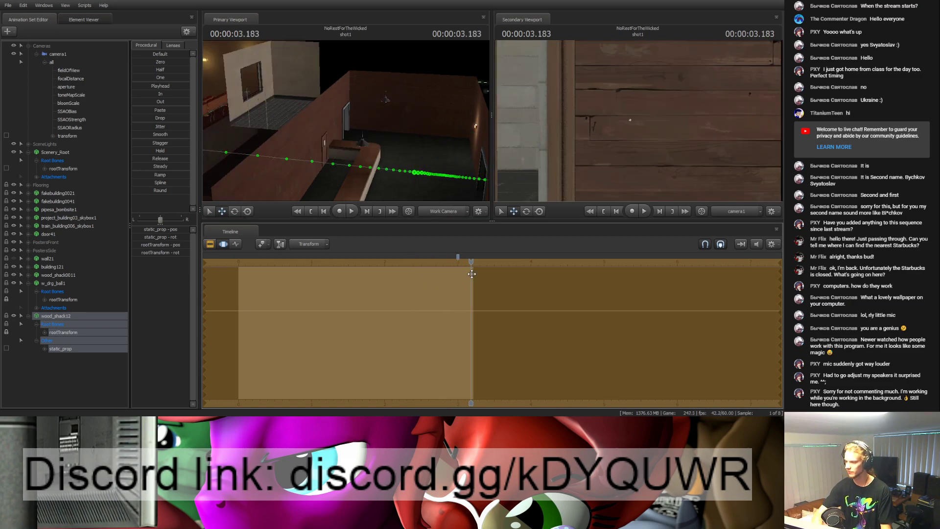
{"action": "left_click", "coordinate": [472, 273]}
{"action": "left_click_drag", "start_coordinate": [394, 116], "coordinate": [379, 104]}
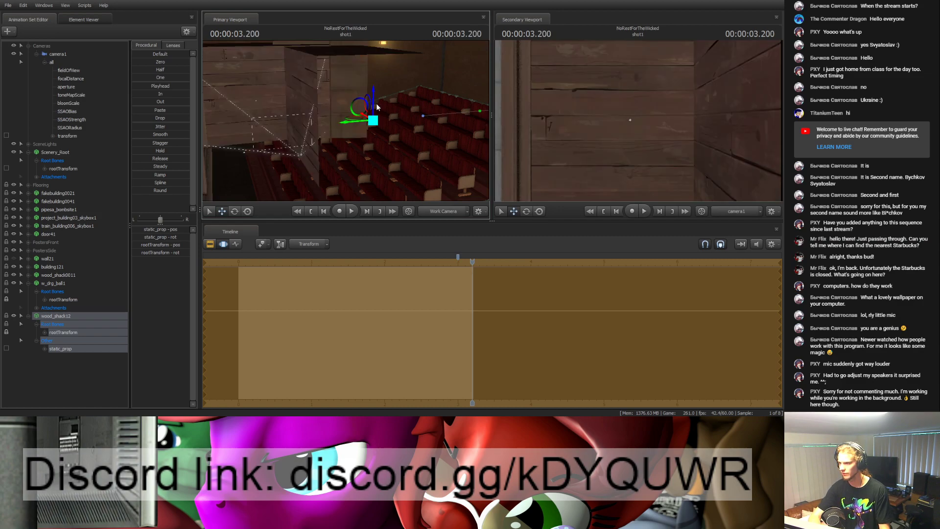
Step: Step frame by frame back and forth across the cut from shot1 to shot6 to check how the shack covers the camera
{"action": "key", "text": "Left"}
{"action": "key", "text": "Right"}
{"action": "key", "text": "Right"}
{"action": "key", "text": "Right"}
{"action": "key", "text": "Right"}
{"action": "key", "text": "Right"}
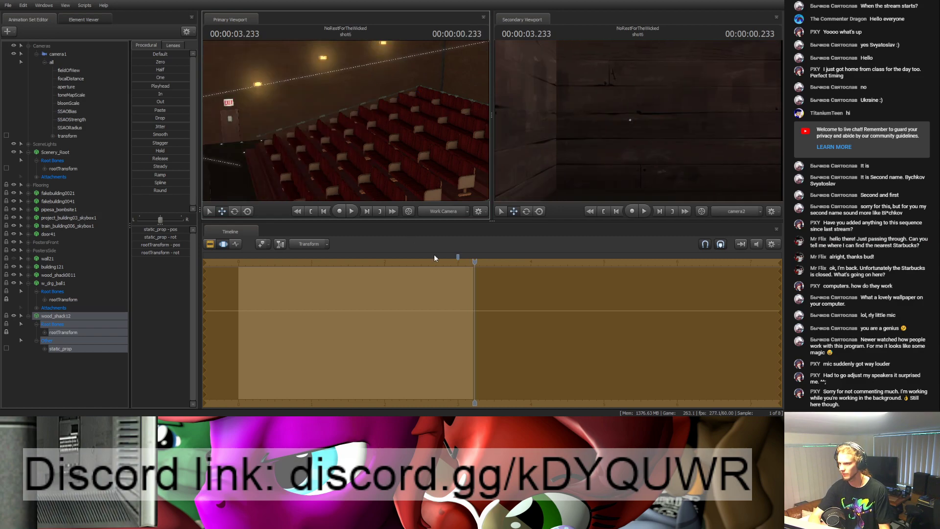
{"action": "key", "text": "Left"}
{"action": "key", "text": "Left"}
{"action": "key", "text": "Left"}
{"action": "key", "text": "Left"}
{"action": "key", "text": "Left"}
{"action": "key", "text": "Left"}
{"action": "key", "text": "Left"}
{"action": "key", "text": "Left"}
{"action": "key", "text": "Left"}
{"action": "key", "text": "Left"}
{"action": "key", "text": "Left"}
{"action": "key", "text": "Left"}
{"action": "key", "text": "Left"}
{"action": "key", "text": "Left"}
{"action": "key", "text": "Left"}
{"action": "key", "text": "Left"}
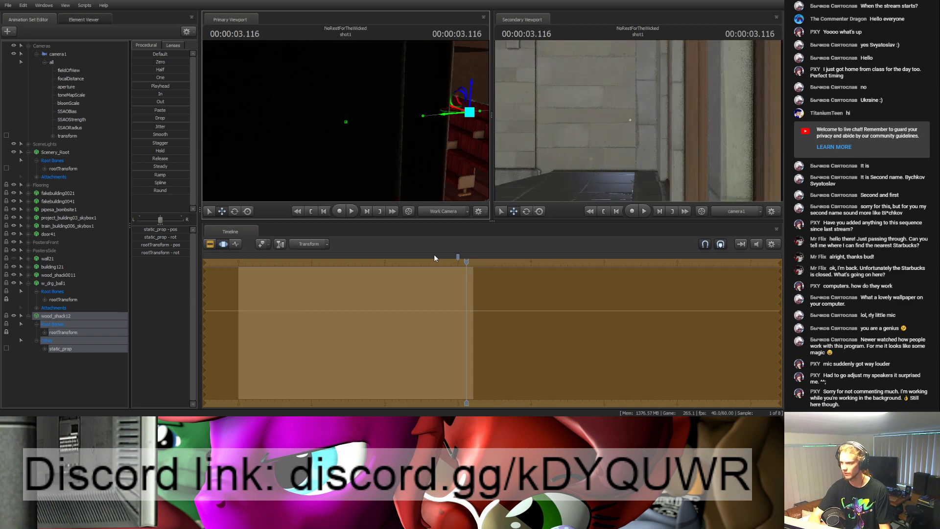
{"action": "key", "text": "Right"}
{"action": "key", "text": "Right"}
{"action": "key", "text": "Right"}
{"action": "key", "text": "Right"}
{"action": "key", "text": "Right"}
{"action": "key", "text": "Right"}
{"action": "key", "text": "Right"}
{"action": "key", "text": "Right"}
{"action": "key", "text": "Right"}
{"action": "key", "text": "Right"}
{"action": "key", "text": "Right"}
{"action": "key", "text": "Right"}
{"action": "key", "text": "Right"}
{"action": "key", "text": "Right"}
{"action": "key", "text": "Right"}
{"action": "key", "text": "Right"}
{"action": "key", "text": "Right"}
{"action": "key", "text": "Right"}
{"action": "key", "text": "Right"}
{"action": "key", "text": "Right"}
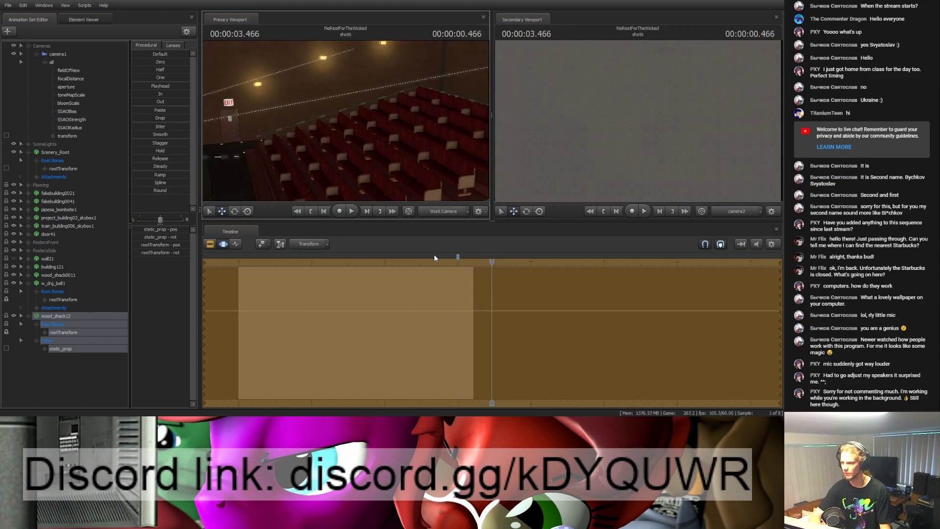
{"action": "key", "text": "Left"}
{"action": "key", "text": "Left"}
{"action": "key", "text": "Left"}
{"action": "key", "text": "Left"}
{"action": "key", "text": "Left"}
{"action": "key", "text": "Left"}
{"action": "key", "text": "Left"}
{"action": "key", "text": "Left"}
{"action": "key", "text": "Left"}
{"action": "key", "text": "Left"}
{"action": "key", "text": "Left"}
{"action": "key", "text": "Left"}
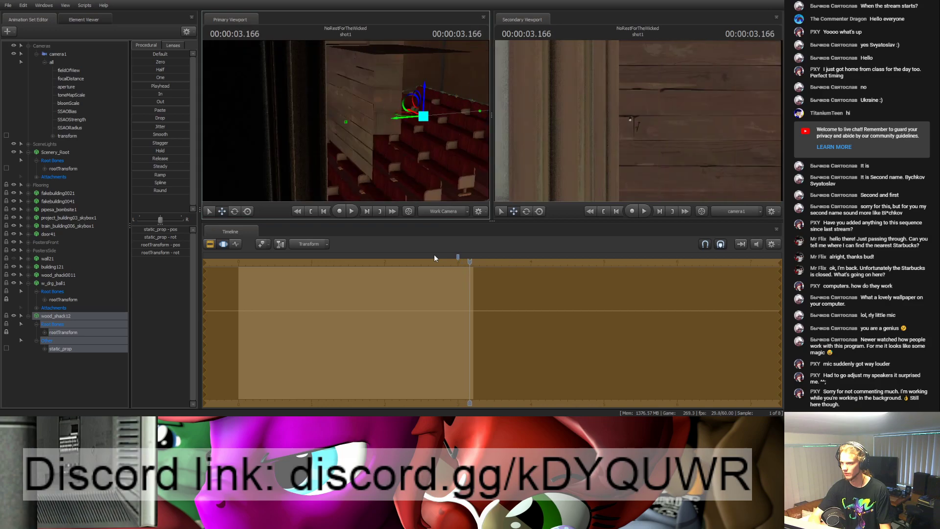
{"action": "key", "text": "Left"}
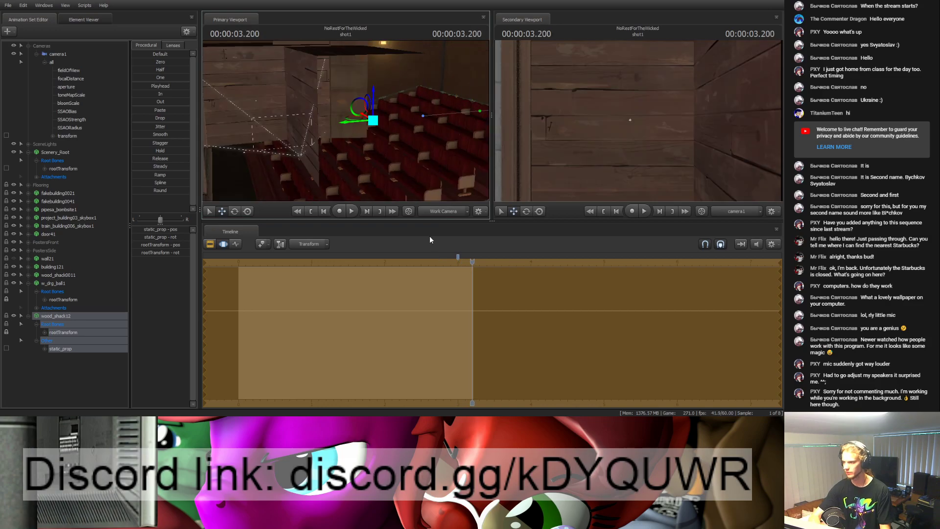
Step: Look through the models matching "door" one by one, previewing the props_doors models from the small metal door pieces through the shack wall pieces
{"action": "left_click", "coordinate": [82, 370]}
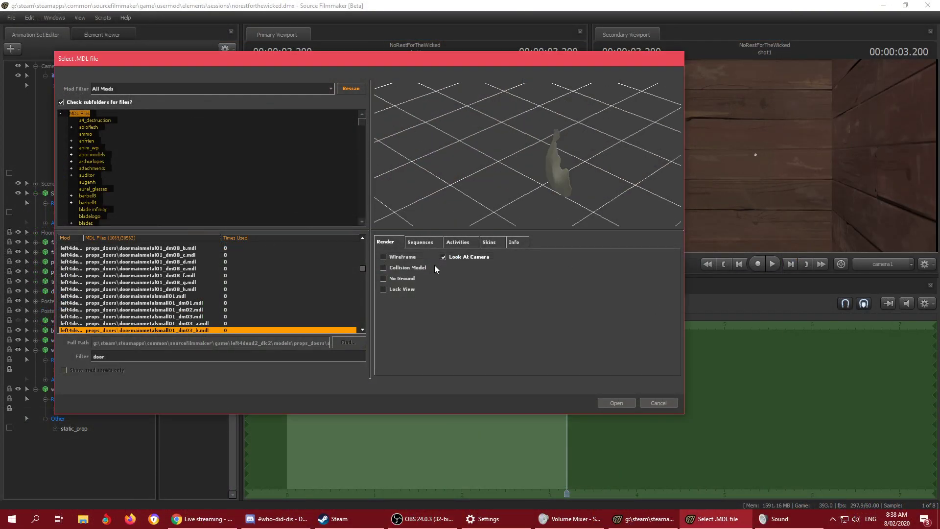
{"action": "key", "text": "Down"}
{"action": "key", "text": "Down"}
{"action": "key", "text": "Down"}
{"action": "key", "text": "Down"}
{"action": "key", "text": "Down"}
{"action": "key", "text": "Down"}
{"action": "key", "text": "Down"}
{"action": "key", "text": "Down"}
{"action": "key", "text": "Down"}
{"action": "key", "text": "Down"}
{"action": "key", "text": "Down"}
{"action": "key", "text": "Down"}
{"action": "key", "text": "Down"}
{"action": "key", "text": "Down"}
{"action": "key", "text": "Down"}
{"action": "key", "text": "Down"}
{"action": "key", "text": "Down"}
{"action": "key", "text": "Down"}
{"action": "key", "text": "Down"}
{"action": "key", "text": "Down"}
{"action": "key", "text": "Down"}
{"action": "key", "text": "Down"}
{"action": "key", "text": "Down"}
{"action": "key", "text": "Down"}
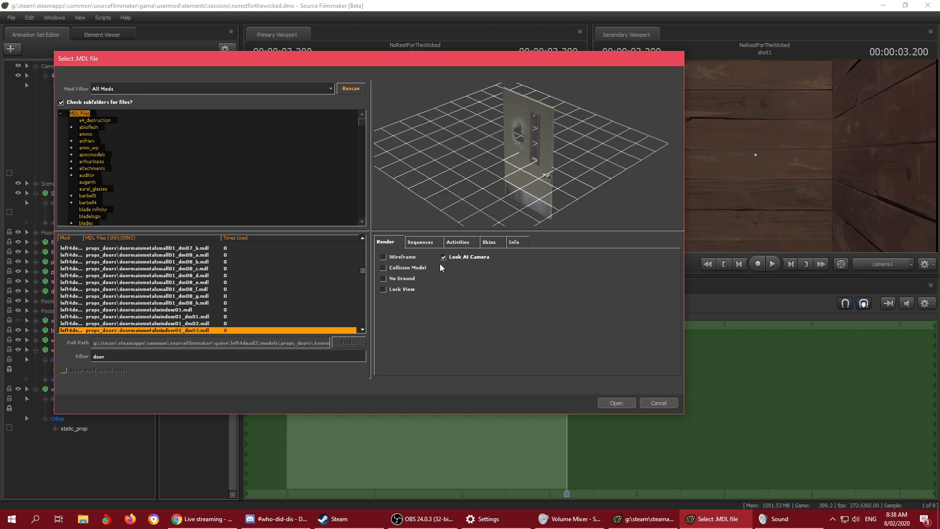
{"action": "key", "text": "Down"}
{"action": "key", "text": "Down"}
{"action": "key", "text": "Down"}
{"action": "key", "text": "Down"}
{"action": "key", "text": "Down"}
{"action": "key", "text": "Down"}
{"action": "key", "text": "Down"}
{"action": "key", "text": "Down"}
{"action": "key", "text": "Down"}
{"action": "key", "text": "Down"}
{"action": "key", "text": "Down"}
{"action": "key", "text": "Down"}
{"action": "key", "text": "Down"}
{"action": "key", "text": "Down"}
{"action": "key", "text": "Down"}
{"action": "key", "text": "Down"}
{"action": "key", "text": "Down"}
{"action": "key", "text": "Down"}
{"action": "key", "text": "Down"}
{"action": "key", "text": "Down"}
{"action": "key", "text": "Down"}
{"action": "key", "text": "Down"}
{"action": "key", "text": "Down"}
{"action": "key", "text": "Down"}
{"action": "key", "text": "Down"}
{"action": "key", "text": "Down"}
{"action": "key", "text": "Down"}
{"action": "key", "text": "Down"}
{"action": "key", "text": "Down"}
{"action": "key", "text": "Down"}
{"action": "key", "text": "Down"}
{"action": "key", "text": "Down"}
{"action": "key", "text": "Down"}
{"action": "key", "text": "Down"}
{"action": "key", "text": "Down"}
{"action": "key", "text": "Down"}
{"action": "key", "text": "Down"}
{"action": "key", "text": "Down"}
{"action": "key", "text": "Down"}
{"action": "key", "text": "Down"}
{"action": "key", "text": "Down"}
{"action": "key", "text": "Down"}
{"action": "key", "text": "Down"}
{"action": "key", "text": "Down"}
{"action": "key", "text": "Down"}
{"action": "key", "text": "Down"}
{"action": "key", "text": "Down"}
{"action": "key", "text": "Down"}
{"action": "key", "text": "Down"}
{"action": "key", "text": "Down"}
{"action": "key", "text": "Down"}
{"action": "key", "text": "Down"}
{"action": "key", "text": "Down"}
{"action": "key", "text": "Down"}
{"action": "key", "text": "Down"}
{"action": "key", "text": "Down"}
{"action": "key", "text": "Down"}
{"action": "key", "text": "Down"}
{"action": "key", "text": "Down"}
{"action": "key", "text": "Down"}
{"action": "key", "text": "Down"}
{"action": "key", "text": "Down"}
{"action": "key", "text": "Down"}
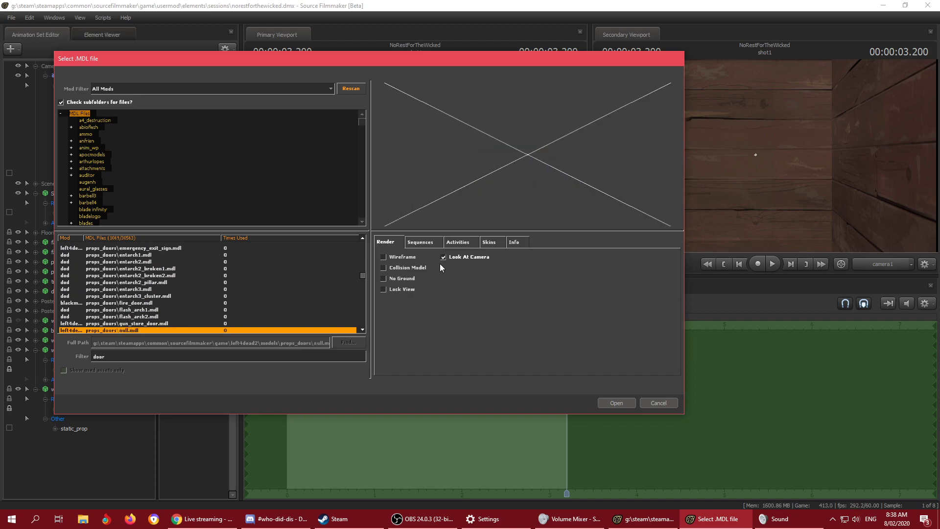
{"action": "key", "text": "Down"}
{"action": "key", "text": "Down"}
{"action": "key", "text": "Down"}
{"action": "key", "text": "Down"}
{"action": "key", "text": "Down"}
{"action": "key", "text": "Down"}
{"action": "key", "text": "Down"}
{"action": "key", "text": "Down"}
{"action": "key", "text": "Down"}
{"action": "key", "text": "Down"}
{"action": "key", "text": "Down"}
{"action": "key", "text": "Down"}
{"action": "key", "text": "Down"}
{"action": "key", "text": "Down"}
{"action": "key", "text": "Down"}
{"action": "key", "text": "Down"}
{"action": "key", "text": "Down"}
{"action": "key", "text": "Down"}
{"action": "key", "text": "Down"}
{"action": "key", "text": "Down"}
{"action": "key", "text": "Down"}
{"action": "key", "text": "Down"}
{"action": "key", "text": "Down"}
{"action": "key", "text": "Down"}
{"action": "key", "text": "Down"}
{"action": "key", "text": "Down"}
{"action": "key", "text": "Down"}
{"action": "key", "text": "Down"}
{"action": "key", "text": "Down"}
{"action": "key", "text": "Down"}
{"action": "key", "text": "Down"}
{"action": "key", "text": "Down"}
{"action": "key", "text": "Down"}
{"action": "key", "text": "Down"}
{"action": "key", "text": "Down"}
{"action": "key", "text": "Down"}
{"action": "key", "text": "Down"}
{"action": "key", "text": "Down"}
{"action": "key", "text": "Down"}
{"action": "key", "text": "Down"}
{"action": "key", "text": "Down"}
{"action": "key", "text": "Down"}
{"action": "key", "text": "Down"}
{"action": "key", "text": "Down"}
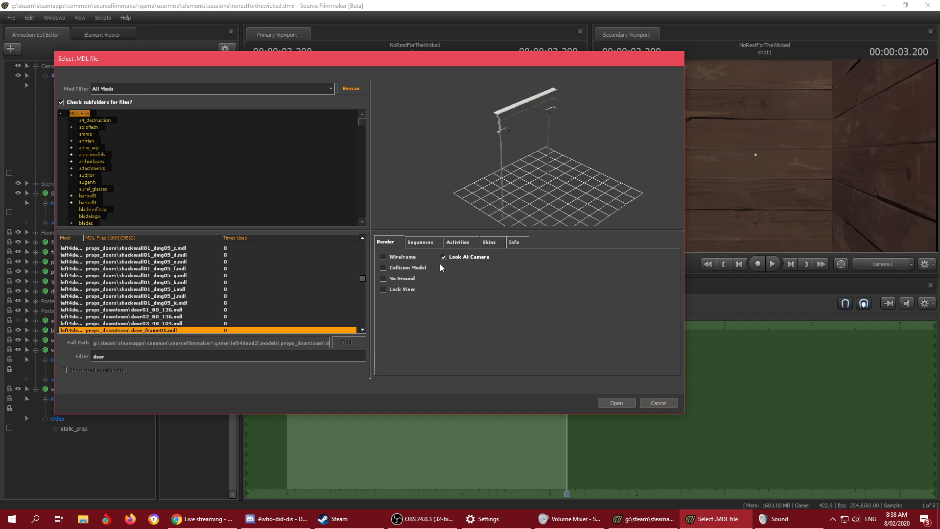
Step: Preview the props_downtown door models one by one, from the interior doors and their damaged pieces through the door trims
{"action": "key", "text": "Down"}
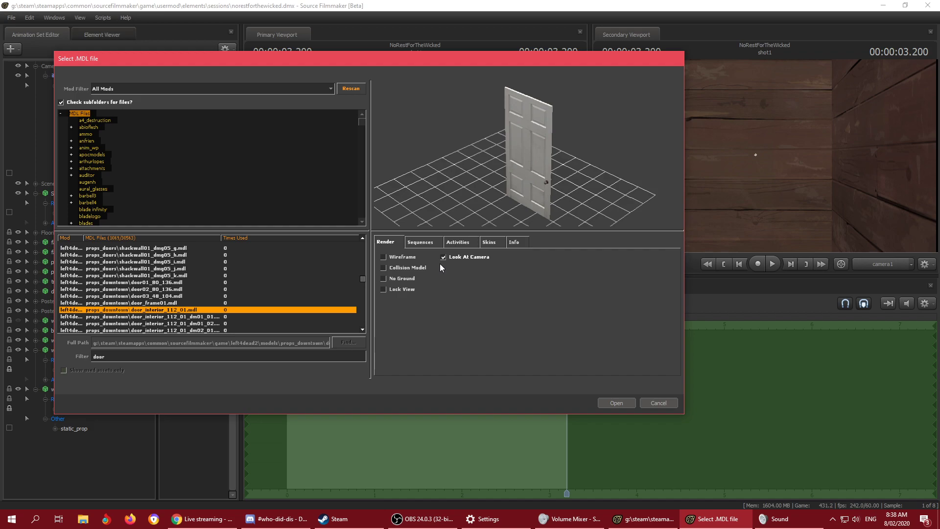
{"action": "key", "text": "Down"}
{"action": "key", "text": "Down"}
{"action": "key", "text": "Down"}
{"action": "key", "text": "Down"}
{"action": "key", "text": "Down"}
{"action": "key", "text": "Down"}
{"action": "key", "text": "Down"}
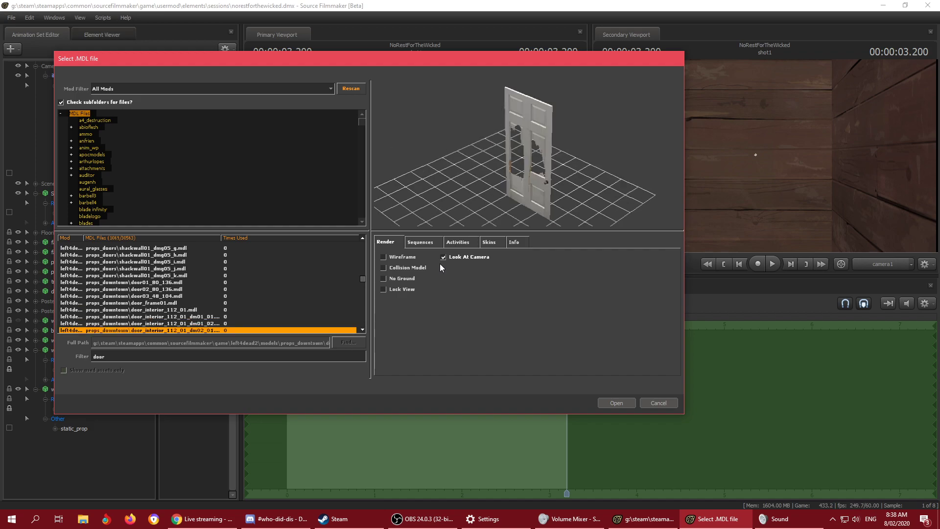
{"action": "key", "text": "Down"}
{"action": "key", "text": "Down"}
{"action": "key", "text": "Down"}
{"action": "key", "text": "Down"}
{"action": "key", "text": "Down"}
{"action": "key", "text": "Down"}
{"action": "key", "text": "Down"}
{"action": "key", "text": "Down"}
{"action": "key", "text": "Down"}
{"action": "key", "text": "Down"}
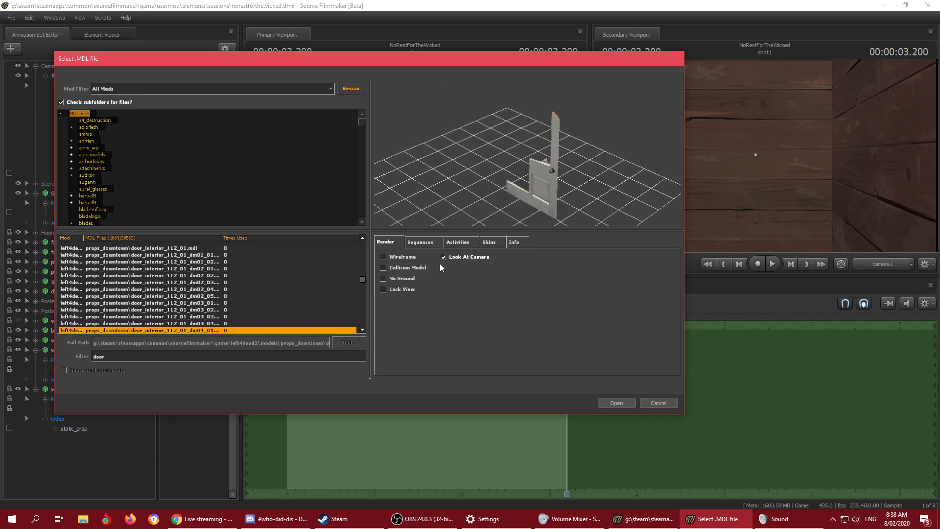
{"action": "key", "text": "Down"}
{"action": "key", "text": "Down"}
{"action": "key", "text": "Down"}
{"action": "key", "text": "Down"}
{"action": "key", "text": "Down"}
{"action": "key", "text": "Down"}
{"action": "key", "text": "Down"}
{"action": "key", "text": "Down"}
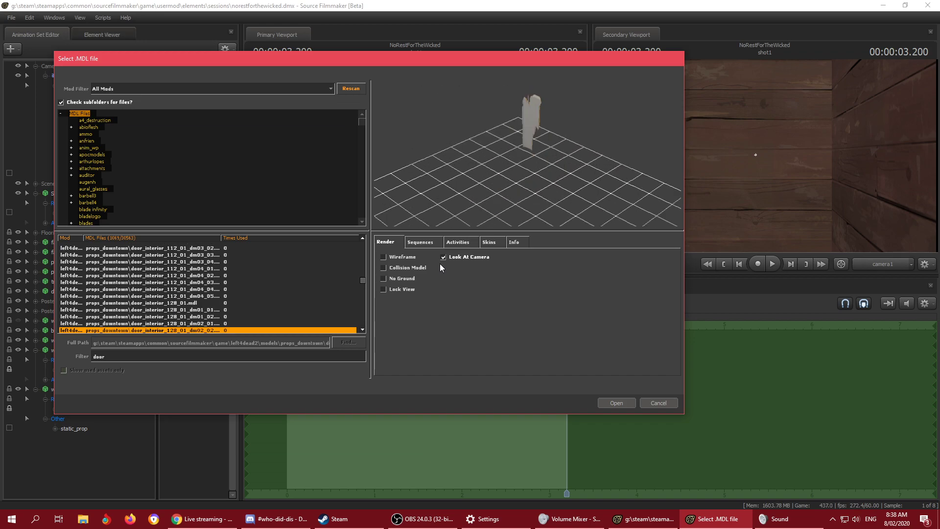
{"action": "key", "text": "Down"}
{"action": "key", "text": "Down"}
{"action": "key", "text": "Down"}
{"action": "key", "text": "Down"}
{"action": "key", "text": "Down"}
{"action": "key", "text": "Down"}
{"action": "key", "text": "Down"}
{"action": "key", "text": "Down"}
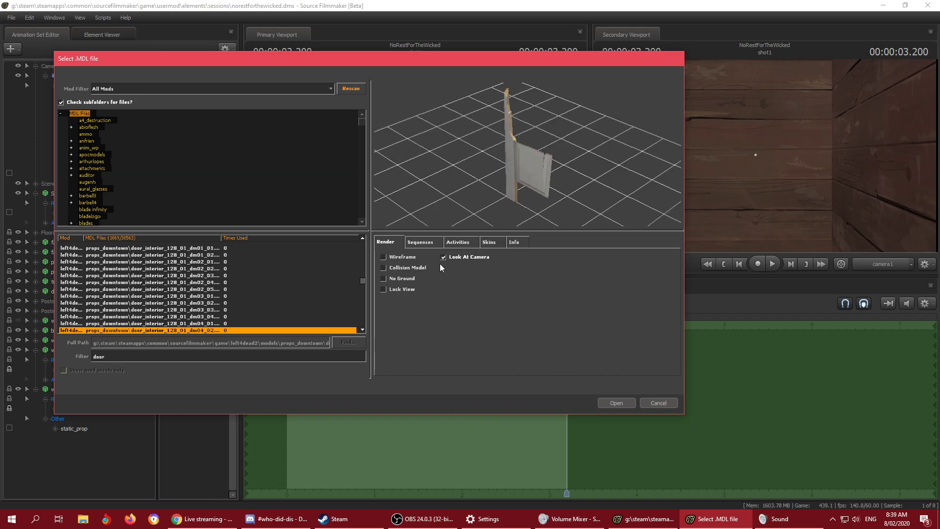
{"action": "key", "text": "Down"}
{"action": "key", "text": "Down"}
{"action": "key", "text": "Down"}
{"action": "key", "text": "Down"}
{"action": "key", "text": "Down"}
{"action": "key", "text": "Down"}
{"action": "key", "text": "Down"}
{"action": "key", "text": "Down"}
{"action": "key", "text": "Down"}
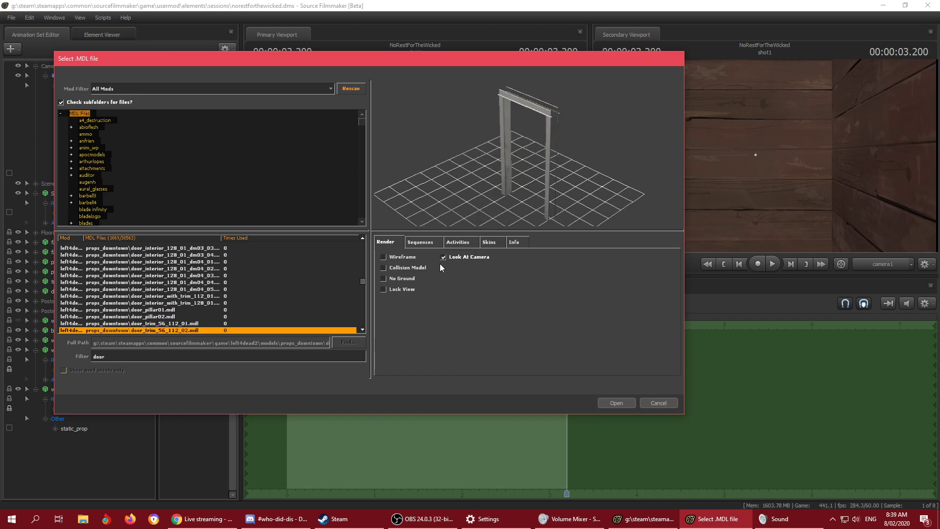
{"action": "key", "text": "Down"}
{"action": "key", "text": "Down"}
{"action": "key", "text": "Down"}
{"action": "key", "text": "Down"}
{"action": "key", "text": "Down"}
{"action": "key", "text": "Down"}
{"action": "key", "text": "Down"}
Step: Preview the props_downtown metal door models one by one, including the frames, damaged pieces and doublewide variants
{"action": "key", "text": "Down"}
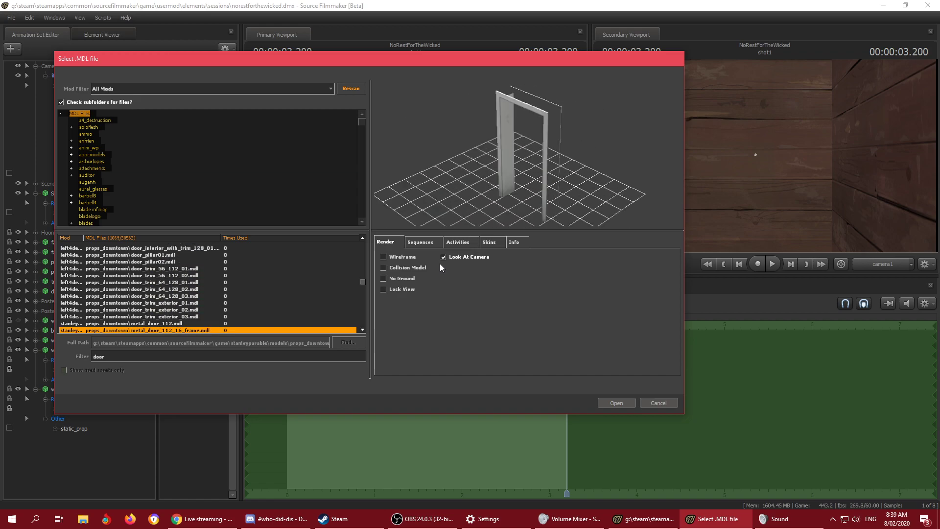
{"action": "key", "text": "Down"}
{"action": "key", "text": "Down"}
{"action": "key", "text": "Down"}
{"action": "key", "text": "Down"}
{"action": "key", "text": "Down"}
{"action": "key", "text": "Down"}
{"action": "key", "text": "Down"}
{"action": "key", "text": "Down"}
{"action": "key", "text": "Down"}
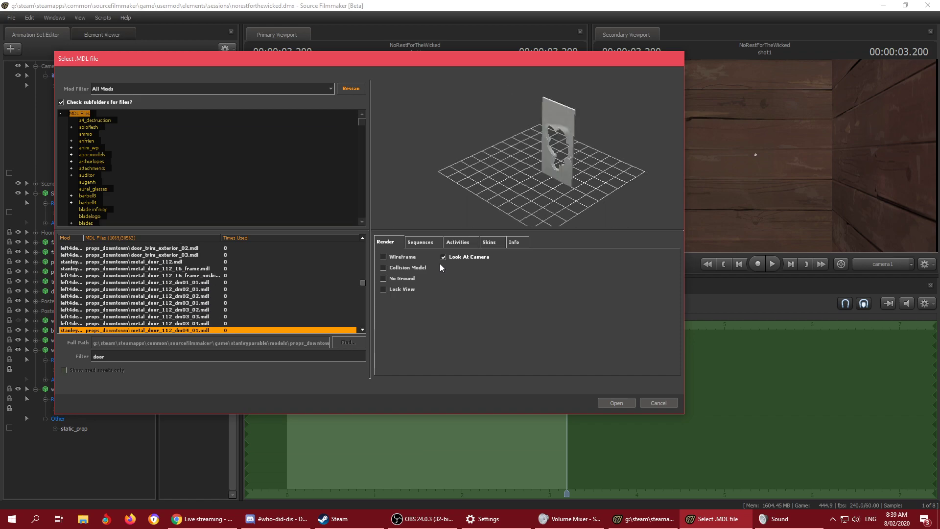
{"action": "key", "text": "Down"}
{"action": "key", "text": "Down"}
{"action": "key", "text": "Down"}
{"action": "key", "text": "Down"}
{"action": "key", "text": "Down"}
{"action": "key", "text": "Down"}
{"action": "key", "text": "Down"}
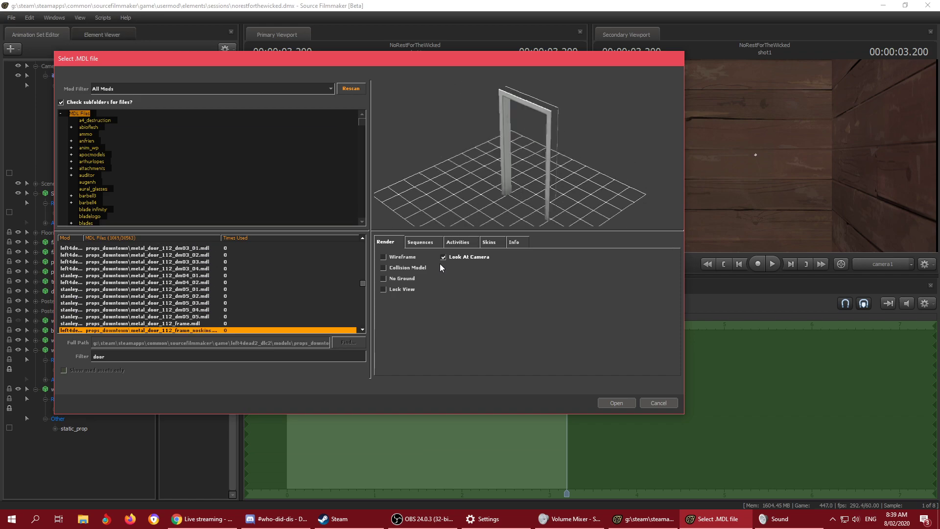
{"action": "key", "text": "Down"}
{"action": "key", "text": "Down"}
{"action": "key", "text": "Down"}
{"action": "key", "text": "Down"}
{"action": "key", "text": "Down"}
{"action": "key", "text": "Down"}
{"action": "key", "text": "Down"}
{"action": "key", "text": "Down"}
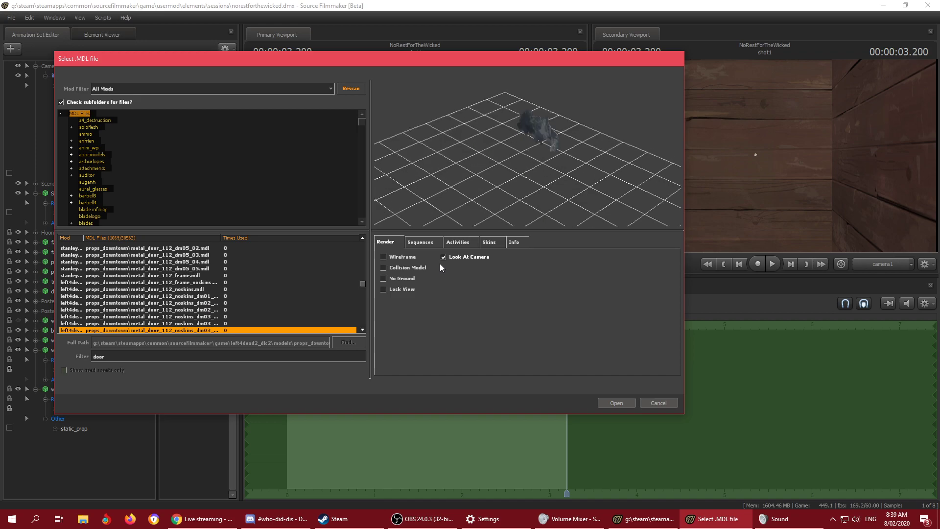
{"action": "key", "text": "Down"}
{"action": "key", "text": "Down"}
{"action": "key", "text": "Down"}
{"action": "key", "text": "Down"}
{"action": "key", "text": "Down"}
{"action": "key", "text": "Down"}
{"action": "key", "text": "Down"}
{"action": "key", "text": "Down"}
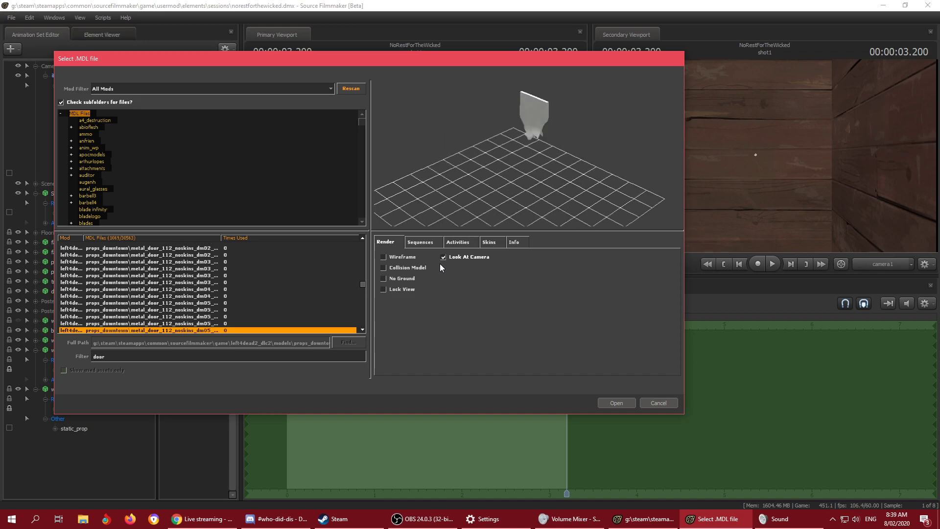
{"action": "key", "text": "Down"}
{"action": "key", "text": "Down"}
{"action": "key", "text": "Down"}
{"action": "key", "text": "Down"}
{"action": "key", "text": "Down"}
{"action": "key", "text": "Down"}
Step: Preview the door models from the doormat through the props_fallout and props_farm folders, returning to spawnroom_door_left.mdl for a closer look
{"action": "key", "text": "Down"}
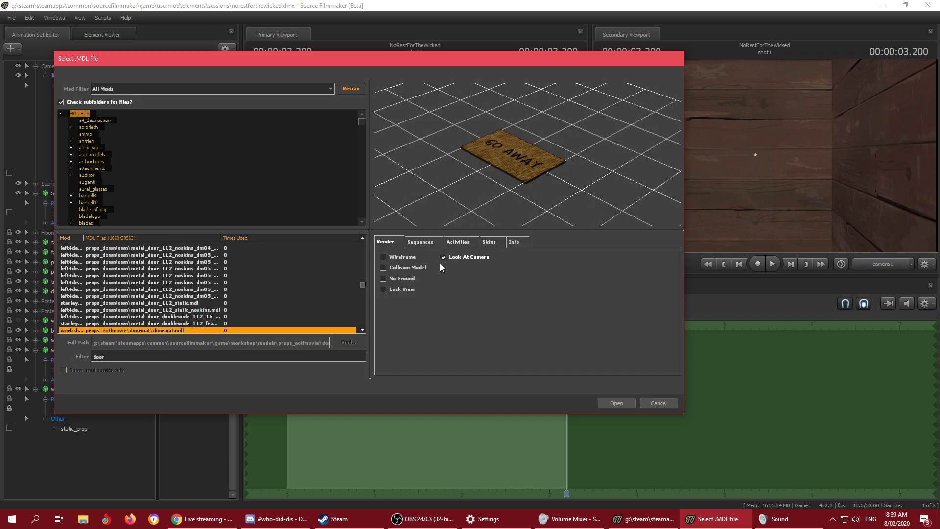
{"action": "key", "text": "Down"}
{"action": "key", "text": "Down"}
{"action": "key", "text": "Down"}
{"action": "key", "text": "Down"}
{"action": "key", "text": "Down"}
{"action": "key", "text": "Down"}
{"action": "key", "text": "Down"}
{"action": "key", "text": "Down"}
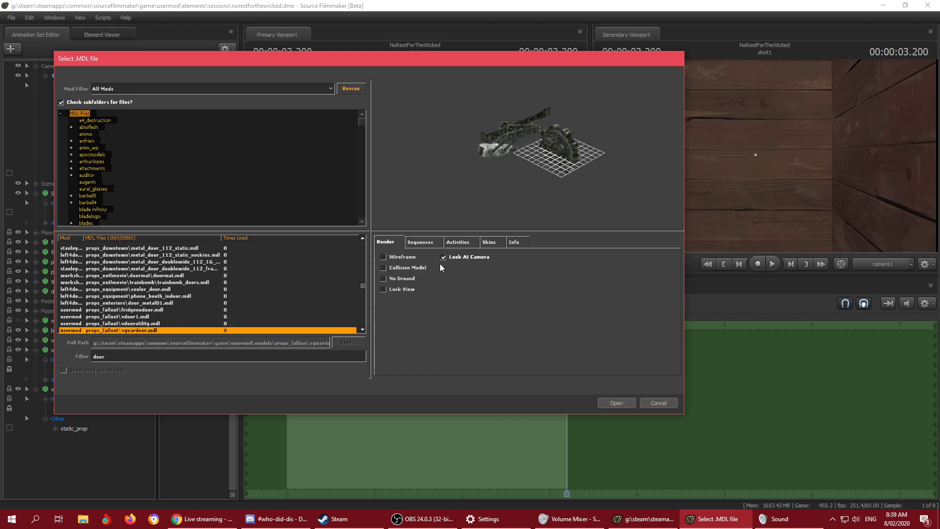
{"action": "key", "text": "Down"}
{"action": "key", "text": "Down"}
{"action": "key", "text": "Down"}
{"action": "key", "text": "Down"}
{"action": "key", "text": "Down"}
{"action": "key", "text": "Down"}
{"action": "key", "text": "Down"}
{"action": "key", "text": "Down"}
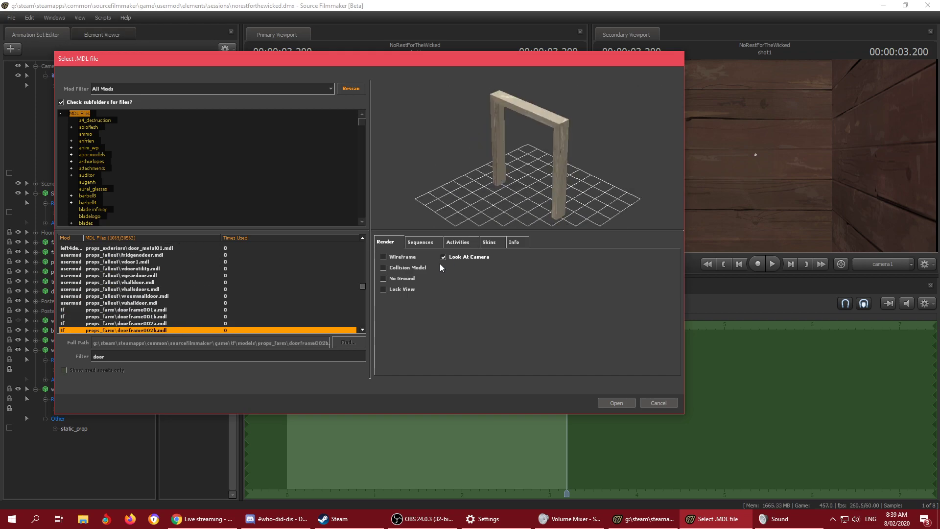
{"action": "key", "text": "Down"}
{"action": "key", "text": "Up"}
{"action": "key", "text": "Up"}
{"action": "key", "text": "Up"}
{"action": "key", "text": "Up"}
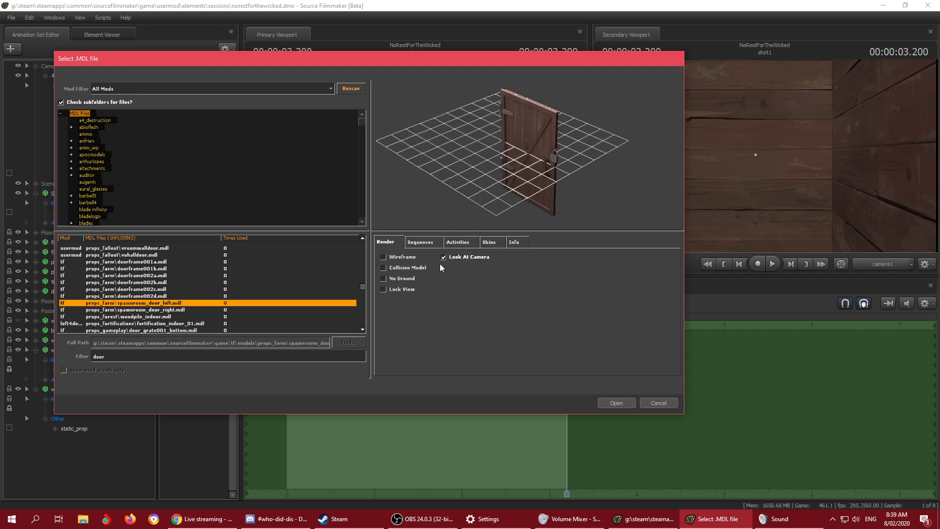
Step: Preview the remaining door models one by one, from props_gameplay's grate and sliding doors through the breakable sliding door pieces in props_interiors
{"action": "key", "text": "Down"}
{"action": "key", "text": "Down"}
{"action": "key", "text": "Down"}
{"action": "key", "text": "Down"}
{"action": "key", "text": "Down"}
{"action": "key", "text": "Down"}
{"action": "key", "text": "Down"}
{"action": "key", "text": "Down"}
{"action": "key", "text": "Down"}
{"action": "key", "text": "Down"}
{"action": "key", "text": "Down"}
{"action": "key", "text": "Down"}
{"action": "key", "text": "Down"}
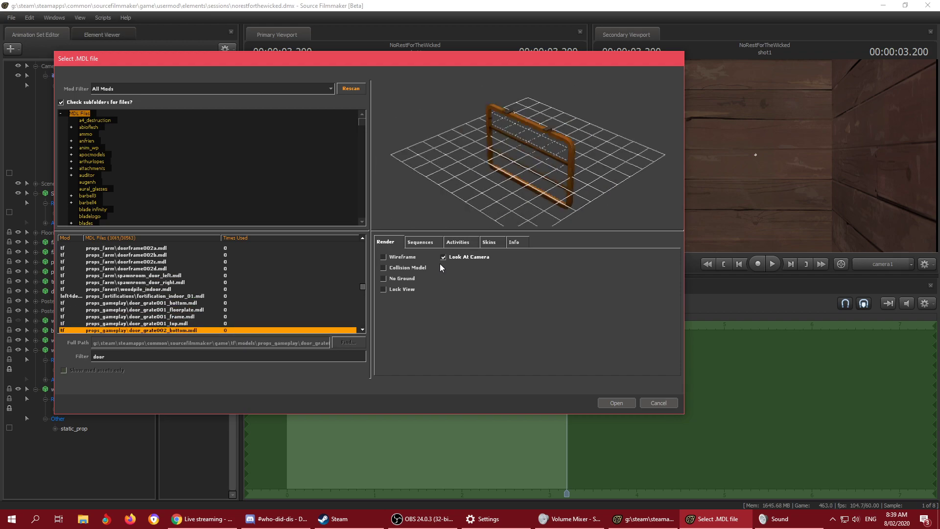
{"action": "key", "text": "Down"}
{"action": "key", "text": "Down"}
{"action": "key", "text": "Down"}
{"action": "key", "text": "Down"}
{"action": "key", "text": "Down"}
{"action": "key", "text": "Down"}
{"action": "key", "text": "Down"}
{"action": "key", "text": "Down"}
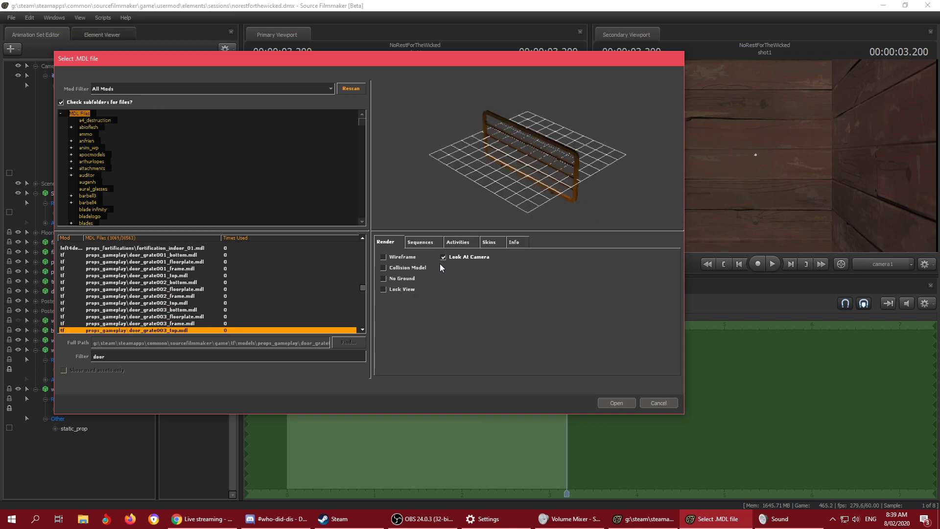
{"action": "key", "text": "Down"}
{"action": "key", "text": "Down"}
{"action": "key", "text": "Down"}
{"action": "key", "text": "Down"}
{"action": "key", "text": "Down"}
{"action": "key", "text": "Down"}
{"action": "key", "text": "Down"}
{"action": "key", "text": "Down"}
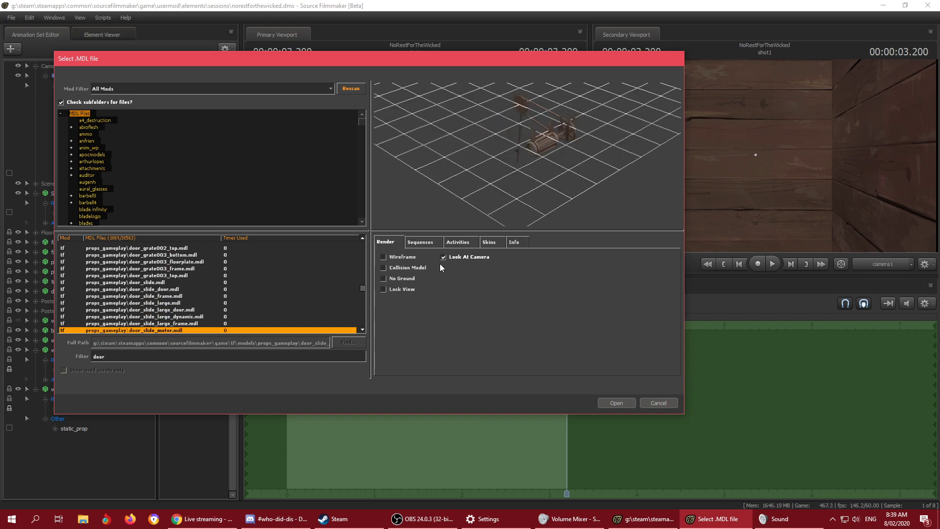
{"action": "key", "text": "Down"}
{"action": "key", "text": "Down"}
{"action": "key", "text": "Down"}
{"action": "key", "text": "Down"}
{"action": "key", "text": "Down"}
{"action": "key", "text": "Down"}
{"action": "key", "text": "Down"}
{"action": "key", "text": "Down"}
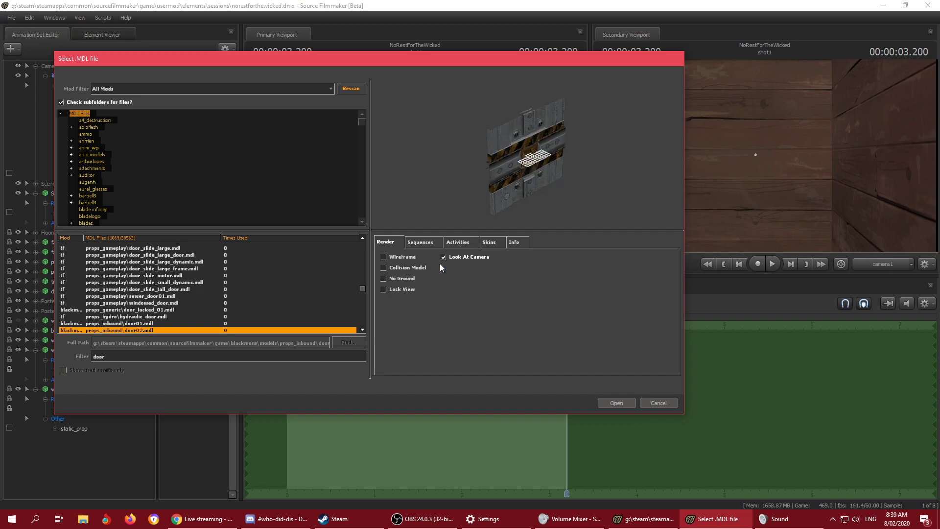
{"action": "key", "text": "Down"}
{"action": "key", "text": "Down"}
{"action": "key", "text": "Down"}
{"action": "key", "text": "Down"}
{"action": "key", "text": "Down"}
{"action": "key", "text": "Down"}
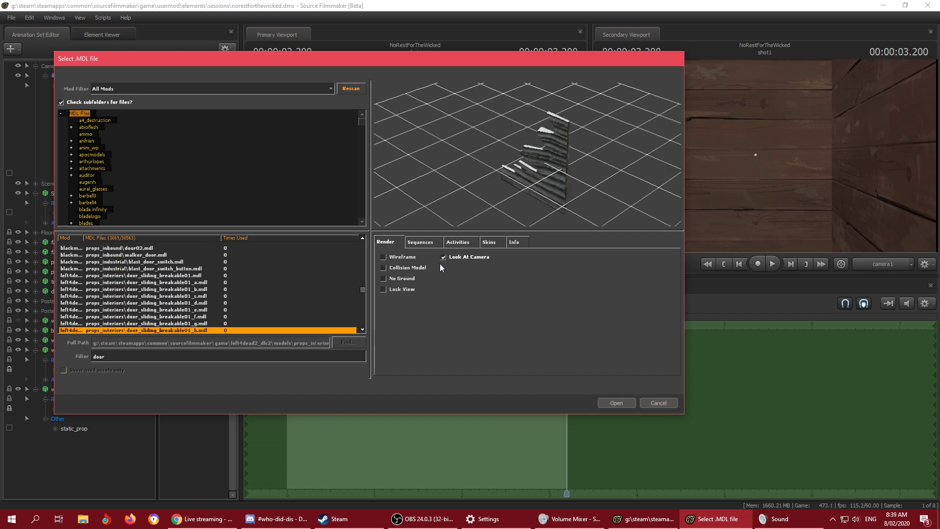
Step: Narrow the model filter to "door frame" and return to the start of the matching models
{"action": "scroll", "coordinate": [141, 315], "scroll_direction": "down", "scroll_amount": 5}
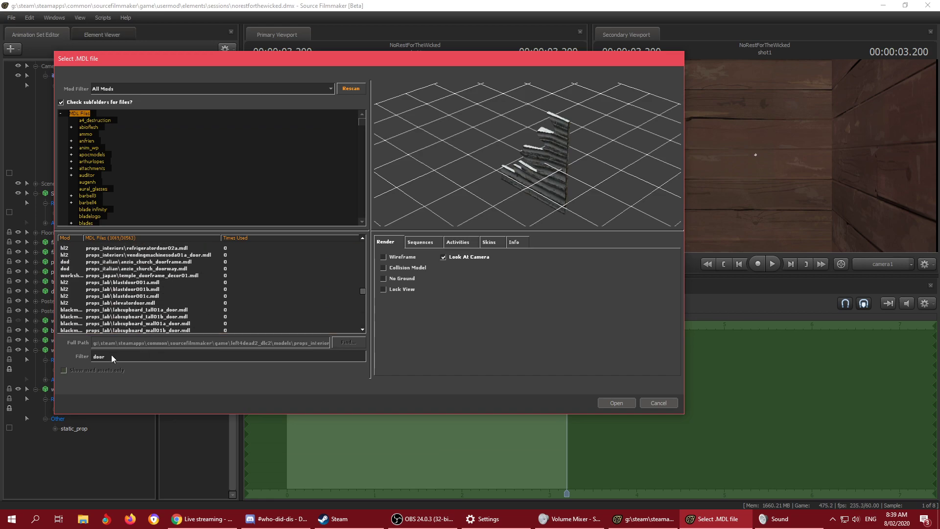
{"action": "type", "text": "frame"}
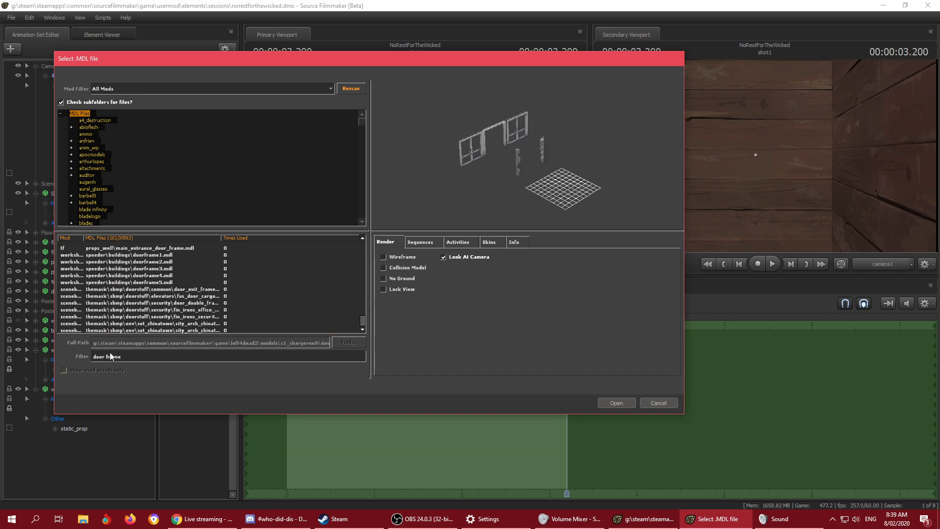
{"action": "scroll", "coordinate": [119, 289], "scroll_direction": "up", "scroll_amount": 15}
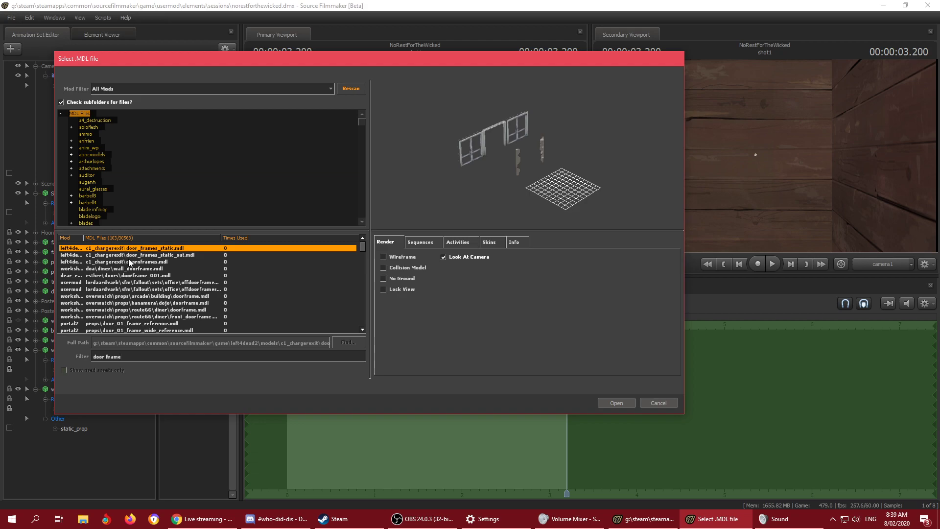
Step: Preview the door frame models one by one, from the c1_chargerexit static frames through the props_doors checkpoint frame reinforcements
{"action": "key", "text": "Down"}
{"action": "key", "text": "Down"}
{"action": "key", "text": "Down"}
{"action": "key", "text": "Down"}
{"action": "key", "text": "Down"}
{"action": "key", "text": "Down"}
{"action": "key", "text": "Down"}
{"action": "key", "text": "Down"}
{"action": "key", "text": "Down"}
{"action": "key", "text": "Down"}
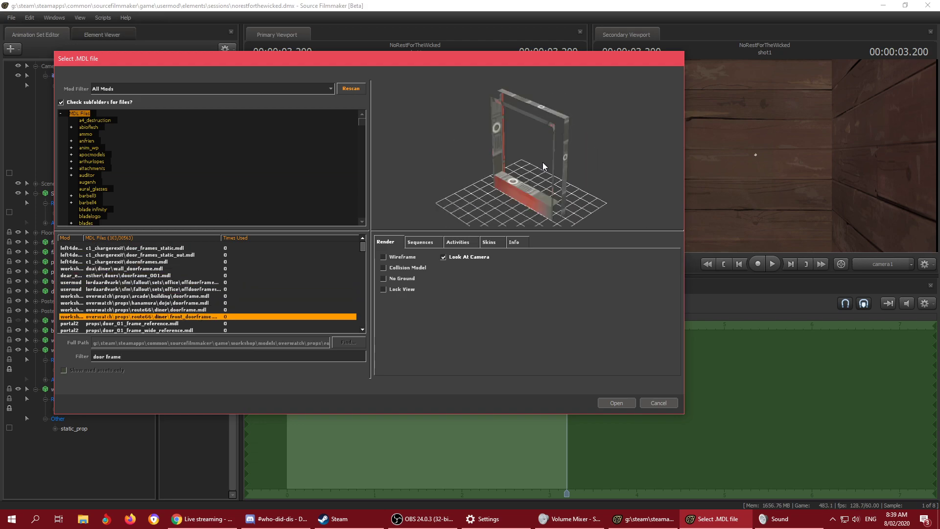
{"action": "key", "text": "Down"}
{"action": "key", "text": "Down"}
{"action": "key", "text": "Down"}
{"action": "key", "text": "Down"}
{"action": "key", "text": "Down"}
{"action": "key", "text": "Down"}
{"action": "key", "text": "Down"}
{"action": "key", "text": "Down"}
{"action": "key", "text": "Down"}
{"action": "key", "text": "Down"}
{"action": "key", "text": "Down"}
{"action": "key", "text": "Down"}
{"action": "key", "text": "Down"}
{"action": "key", "text": "Down"}
{"action": "key", "text": "Down"}
{"action": "key", "text": "Down"}
{"action": "key", "text": "Down"}
{"action": "key", "text": "Down"}
{"action": "key", "text": "Down"}
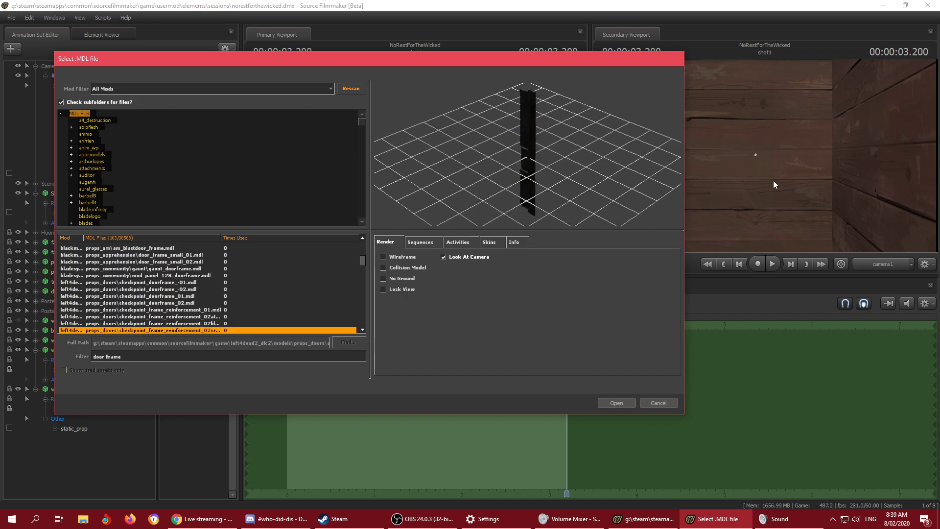
Step: Preview the props_doors doorframe_01a to doorframe_07a models and the first props_downtown door frames
{"action": "key", "text": "Down"}
{"action": "key", "text": "Down"}
{"action": "key", "text": "Down"}
{"action": "key", "text": "Down"}
{"action": "key", "text": "Down"}
{"action": "key", "text": "Down"}
{"action": "key", "text": "Down"}
{"action": "key", "text": "Down"}
{"action": "key", "text": "Down"}
{"action": "key", "text": "Down"}
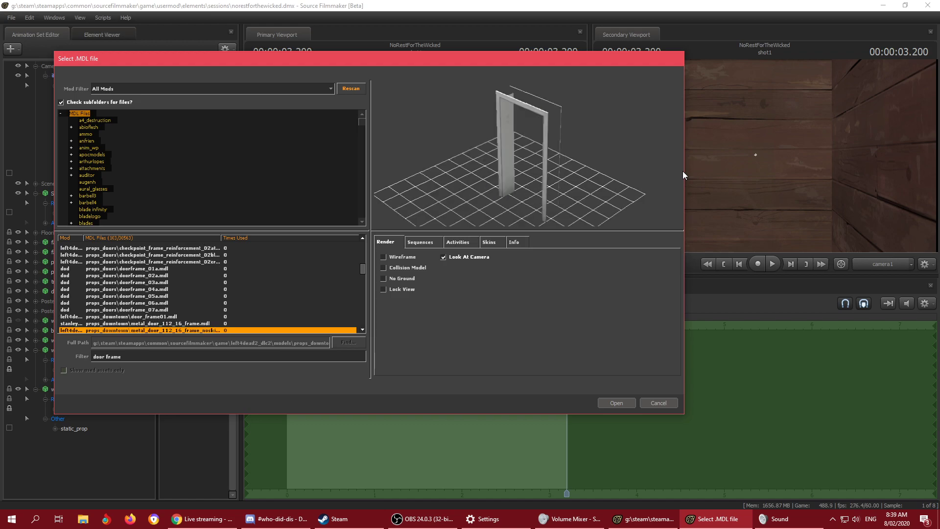
Step: Find props_farm\doorframe002b.mdl past the metal door frames and load it into shot1 as a new model
{"action": "key", "text": "Down"}
{"action": "key", "text": "Down"}
{"action": "key", "text": "Down"}
{"action": "key", "text": "Down"}
{"action": "key", "text": "Down"}
{"action": "key", "text": "Down"}
{"action": "key", "text": "Down"}
{"action": "key", "text": "Down"}
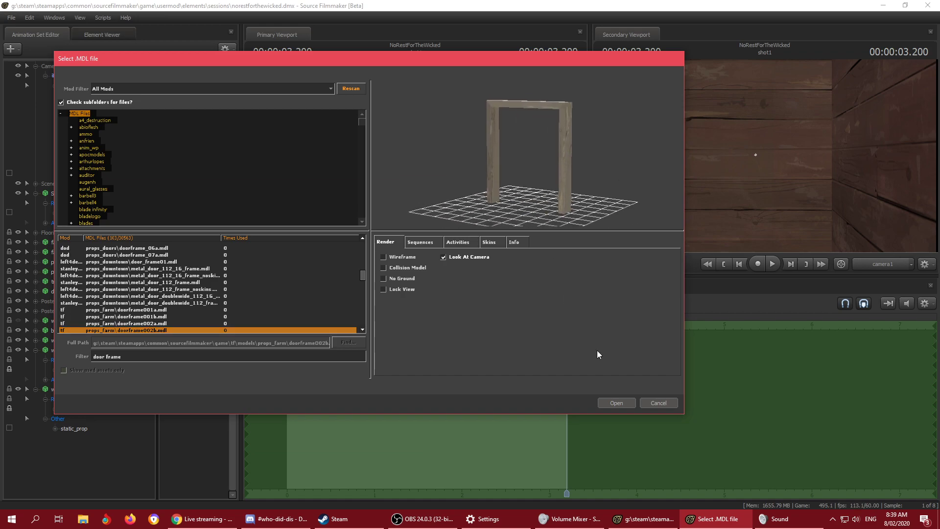
{"action": "left_click", "coordinate": [618, 404]}
Step: Set the Z rotation of doorframe002b1's rootTransform to 90 degrees in the Graph Editor
{"action": "left_click", "coordinate": [74, 439]}
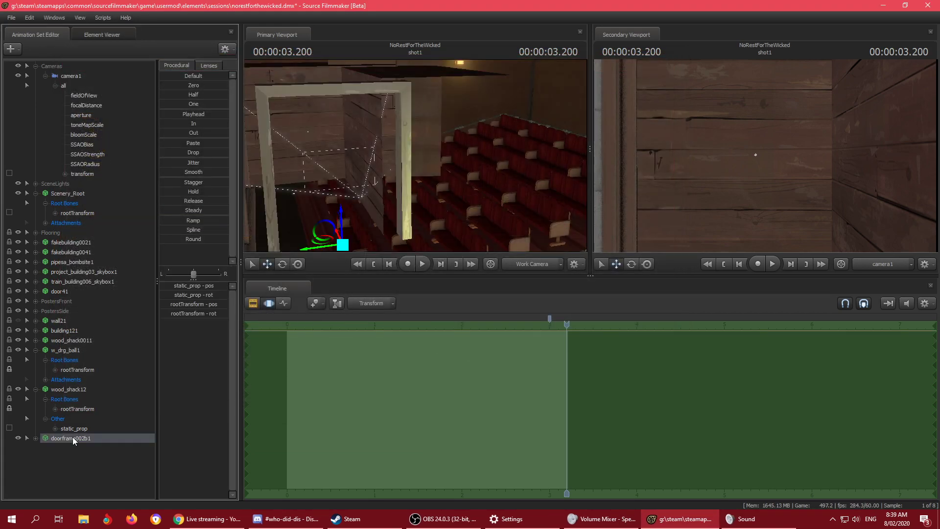
{"action": "left_click_drag", "start_coordinate": [464, 153], "coordinate": [334, 287]}
{"action": "left_click", "coordinate": [284, 303]}
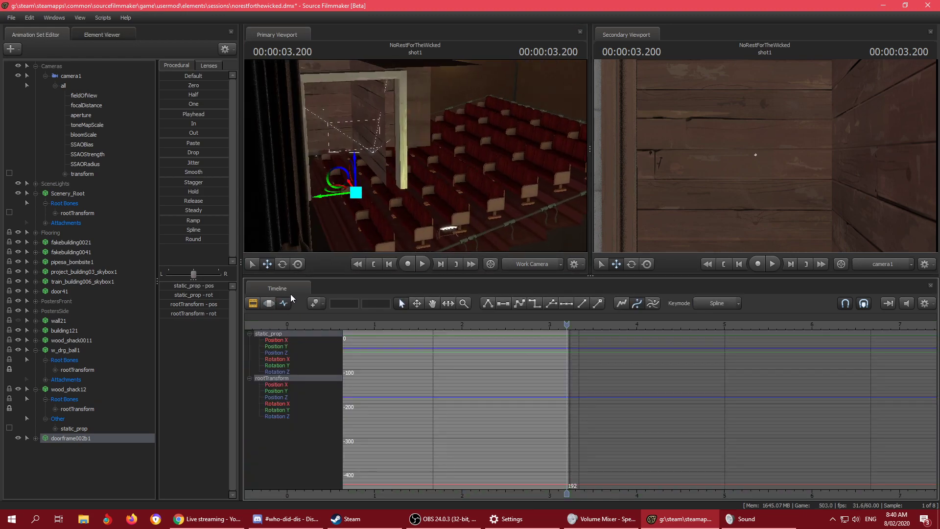
{"action": "key", "text": "e"}
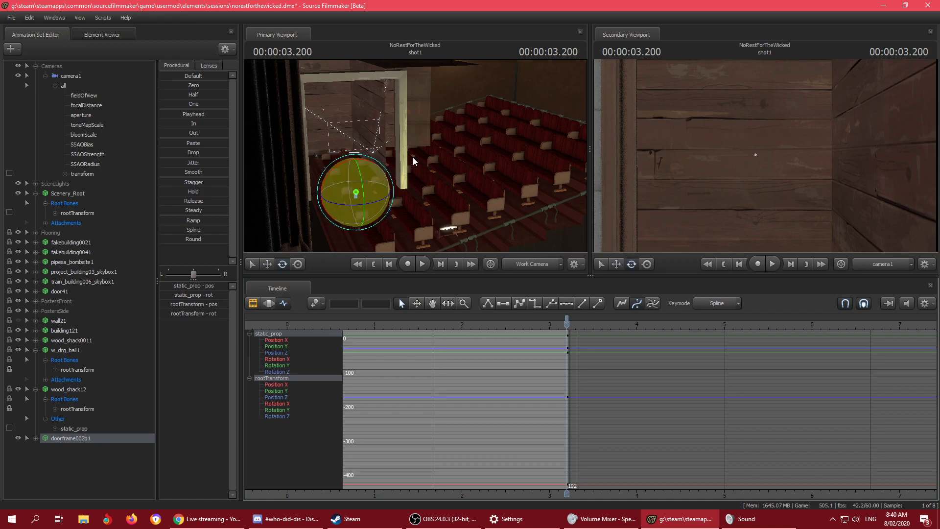
{"action": "left_click", "coordinate": [351, 210]}
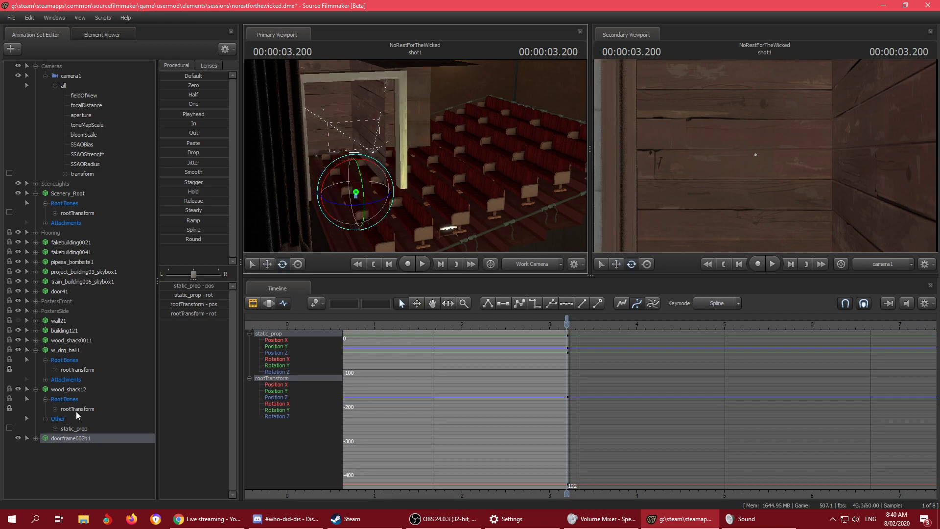
{"action": "left_click", "coordinate": [38, 439]}
{"action": "left_click", "coordinate": [69, 450]}
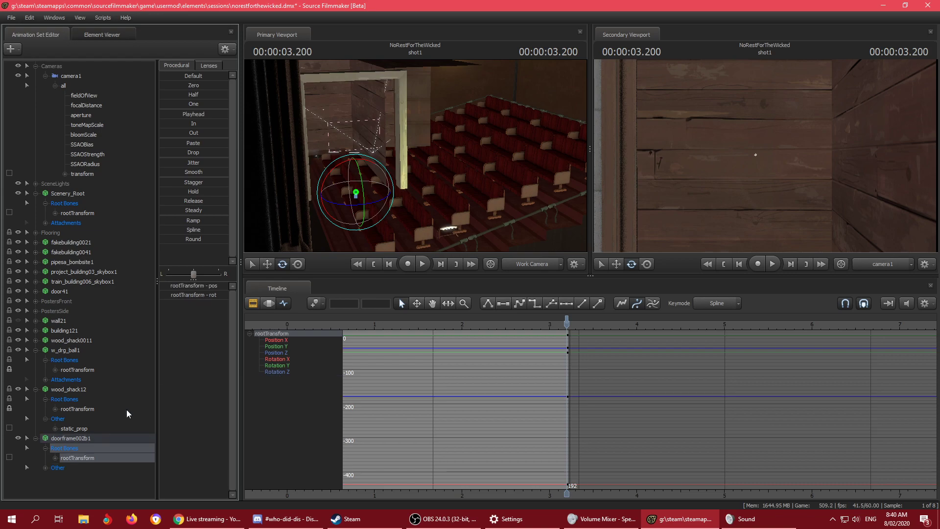
{"action": "left_click_drag", "start_coordinate": [364, 205], "coordinate": [354, 221]}
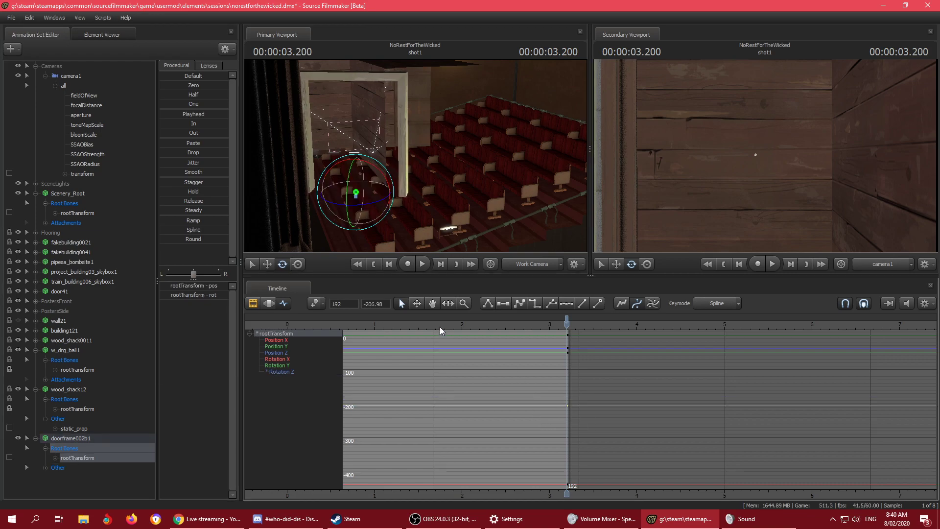
{"action": "type", "text": "90"}
{"action": "key", "text": "Return"}
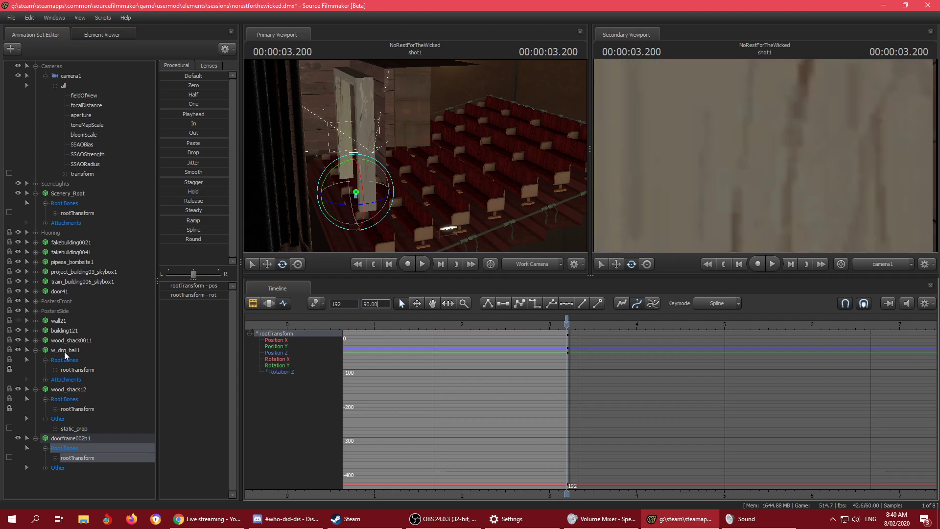
Step: In the Motion Editor, lock doorframe002b1's rootTransform to Scenery_Root's rootTransform and apply the Playhead preset to it
{"action": "left_click", "coordinate": [70, 439]}
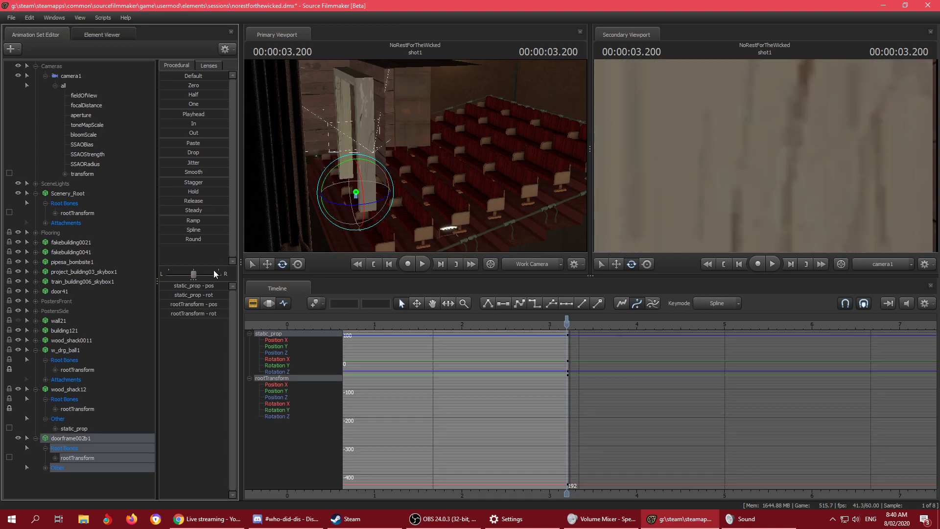
{"action": "left_click", "coordinate": [271, 304]}
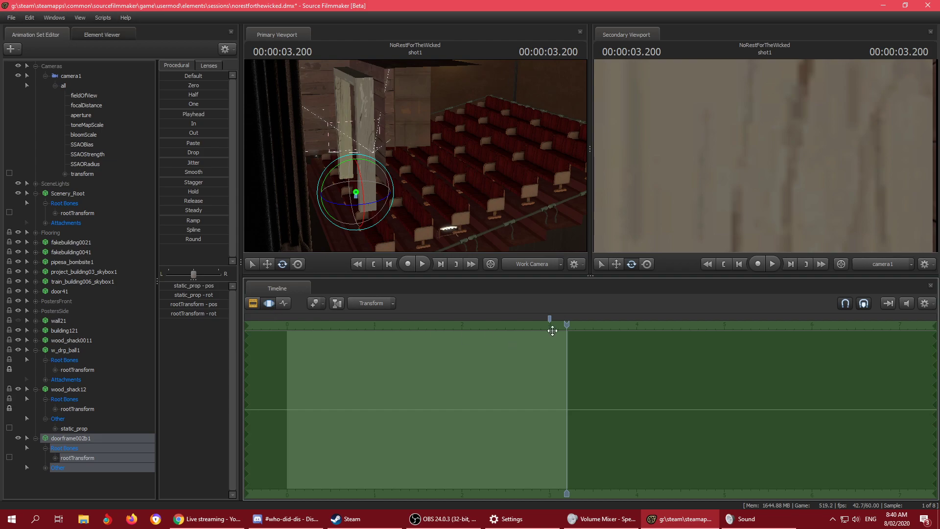
{"action": "left_click_drag", "start_coordinate": [414, 84], "coordinate": [413, 84]}
{"action": "left_click_drag", "start_coordinate": [418, 157], "coordinate": [418, 157]}
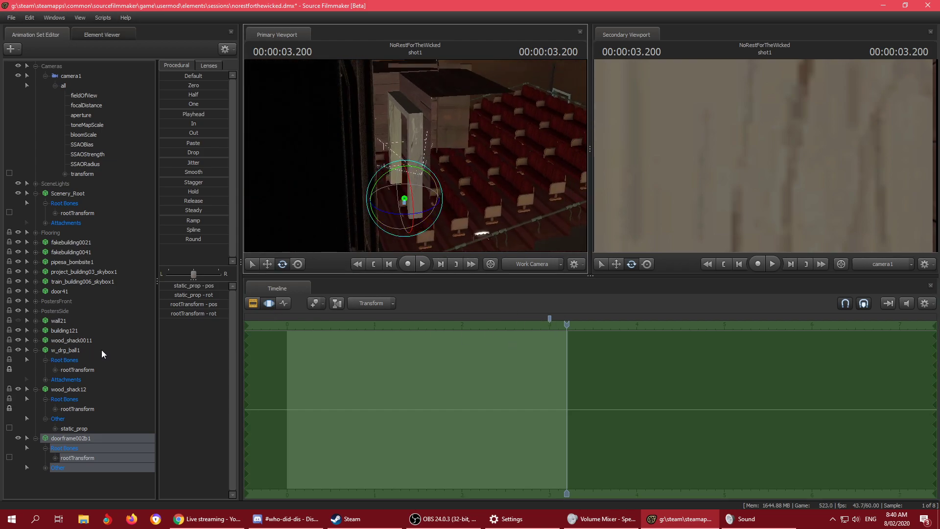
{"action": "left_click", "coordinate": [72, 215]}
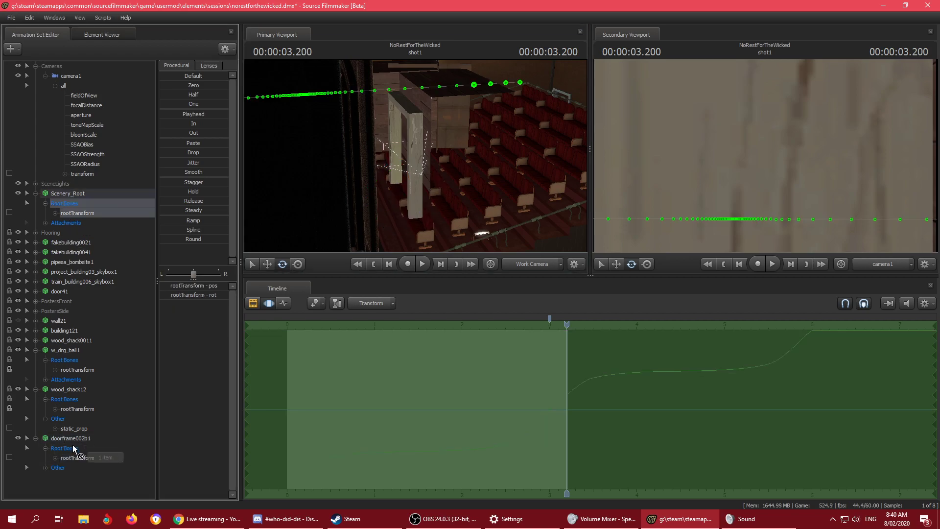
{"action": "left_click", "coordinate": [75, 456]}
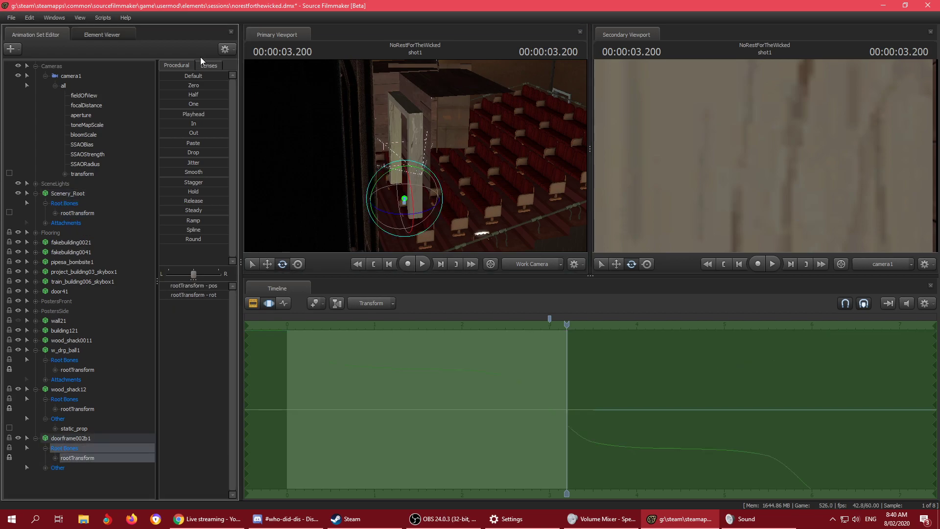
{"action": "left_click", "coordinate": [188, 116]}
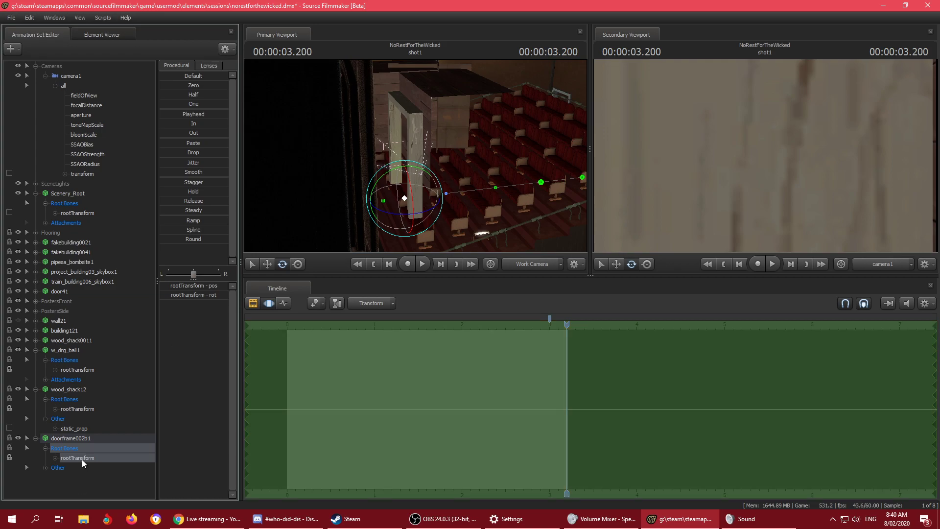
Step: Move the door frame into position in front of camera1 and shift wood_shack12 sideways to line up with it
{"action": "left_click_drag", "start_coordinate": [397, 198], "coordinate": [411, 171]}
{"action": "left_click_drag", "start_coordinate": [393, 212], "coordinate": [399, 214]}
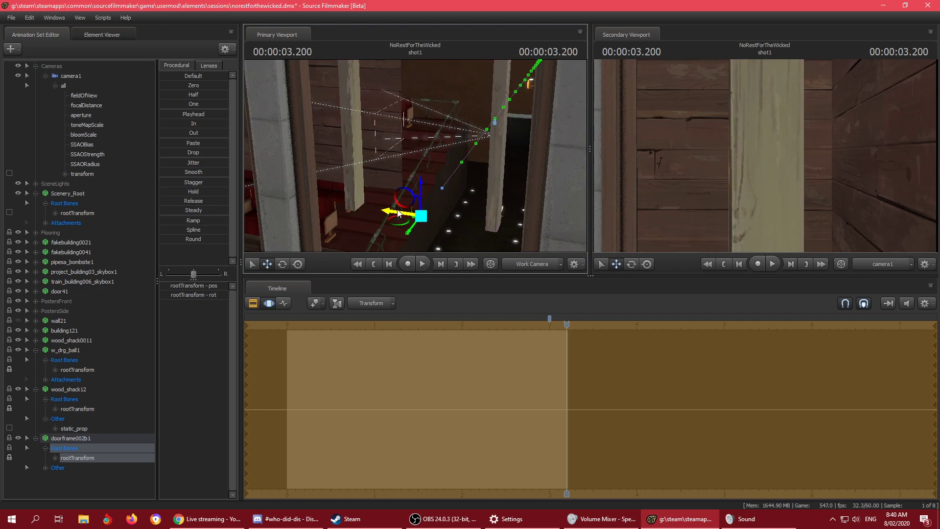
{"action": "left_click", "coordinate": [72, 391]}
{"action": "left_click_drag", "start_coordinate": [410, 97], "coordinate": [364, 95]}
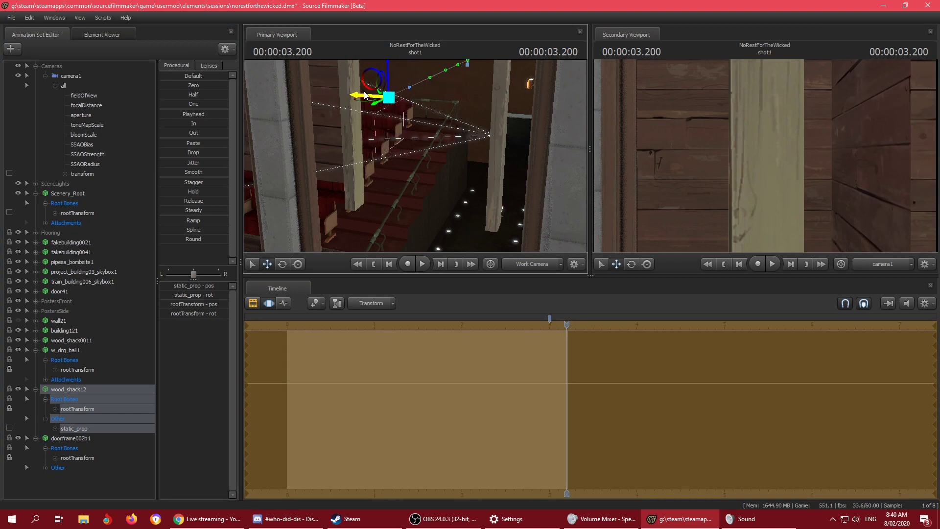
{"action": "left_click", "coordinate": [77, 438]}
{"action": "left_click_drag", "start_coordinate": [413, 234], "coordinate": [430, 214]}
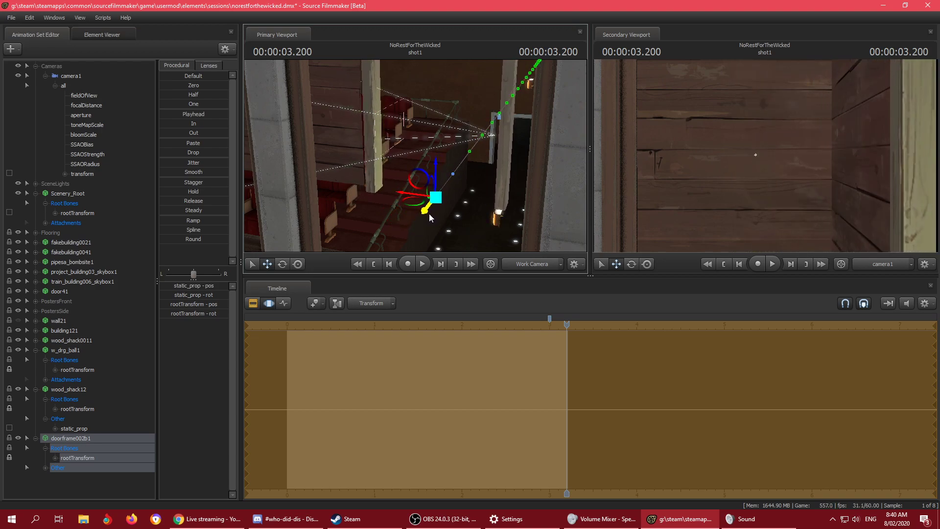
Step: Nudge wood_shack12's rootTransform sideways against the door frame post
{"action": "left_click_drag", "start_coordinate": [482, 169], "coordinate": [354, 197]}
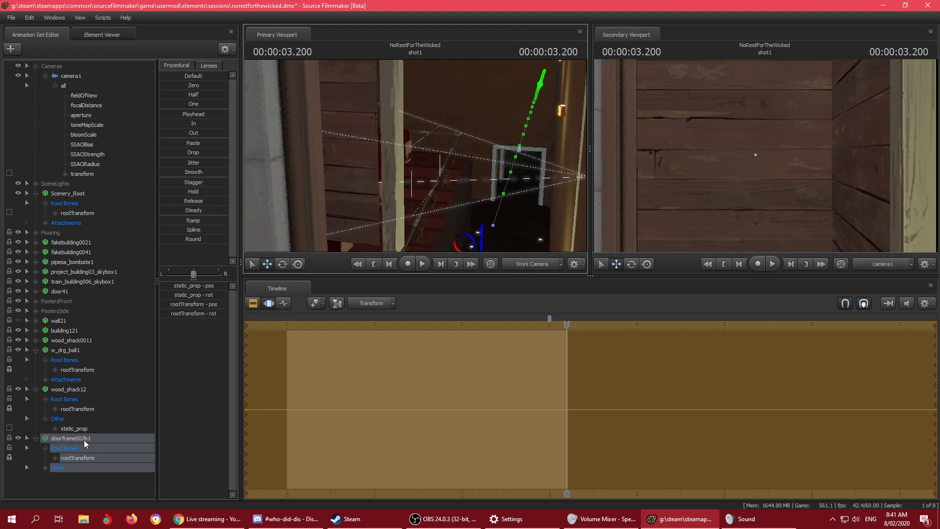
{"action": "left_click", "coordinate": [70, 409]}
{"action": "left_click_drag", "start_coordinate": [382, 126], "coordinate": [389, 124]}
Step: Step back and forth across the cut between shot1 and shot6 to compare how the wood walls match
{"action": "mouse_move", "coordinate": [565, 325]}
{"action": "left_mouse_down"}
{"action": "mouse_move", "coordinate": [554, 321]}
{"action": "mouse_move", "coordinate": [565, 329]}
{"action": "left_mouse_up"}
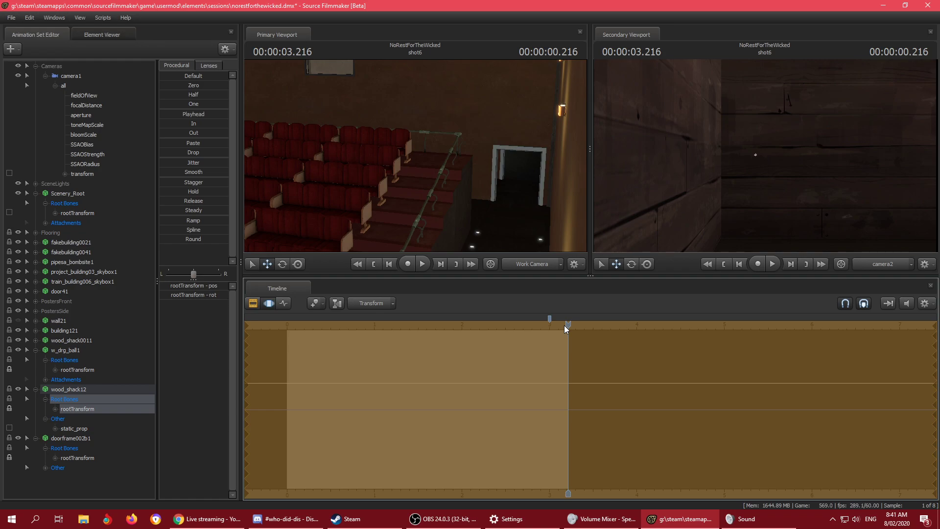
{"action": "left_click", "coordinate": [565, 326]}
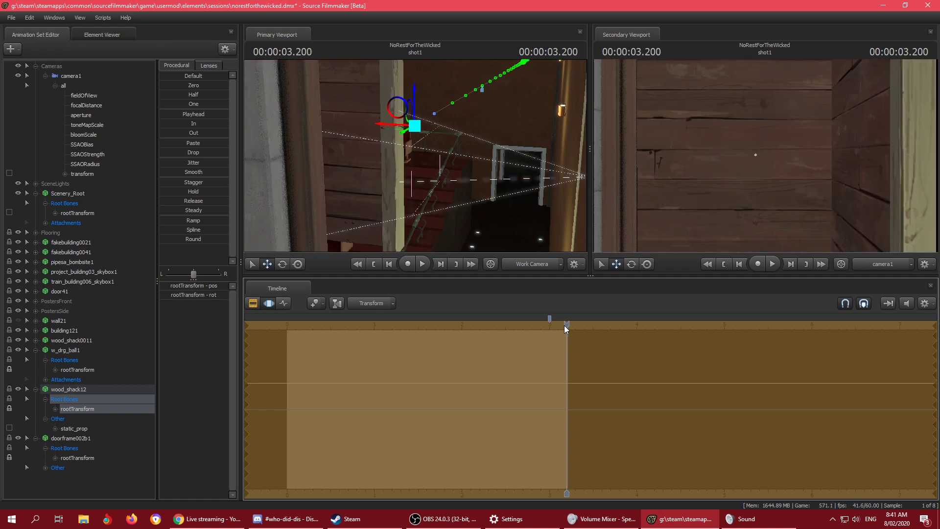
{"action": "key", "text": "Right"}
{"action": "key", "text": "Right"}
{"action": "key", "text": "Right"}
{"action": "key", "text": "Right"}
{"action": "key", "text": "Right"}
{"action": "key", "text": "Left"}
{"action": "key", "text": "Left"}
{"action": "key", "text": "Left"}
{"action": "key", "text": "Left"}
{"action": "key", "text": "Left"}
{"action": "key", "text": "Right"}
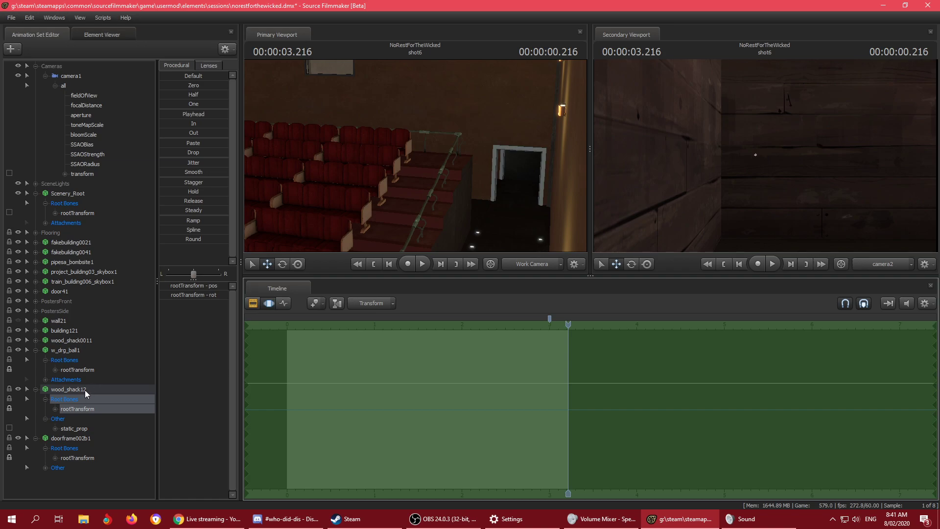
Step: Copy the doorframe002b1 animation set with its locked controls included
{"action": "right_click", "coordinate": [84, 439]}
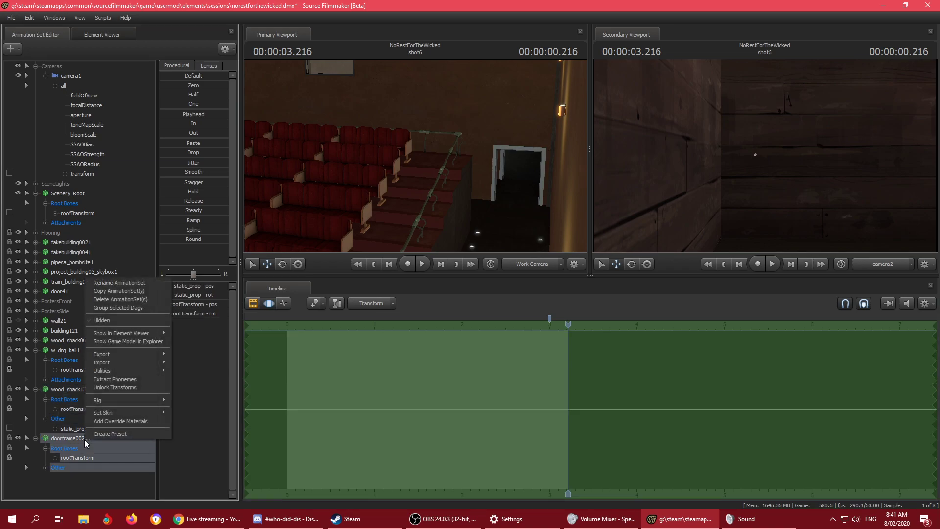
{"action": "left_click", "coordinate": [110, 291]}
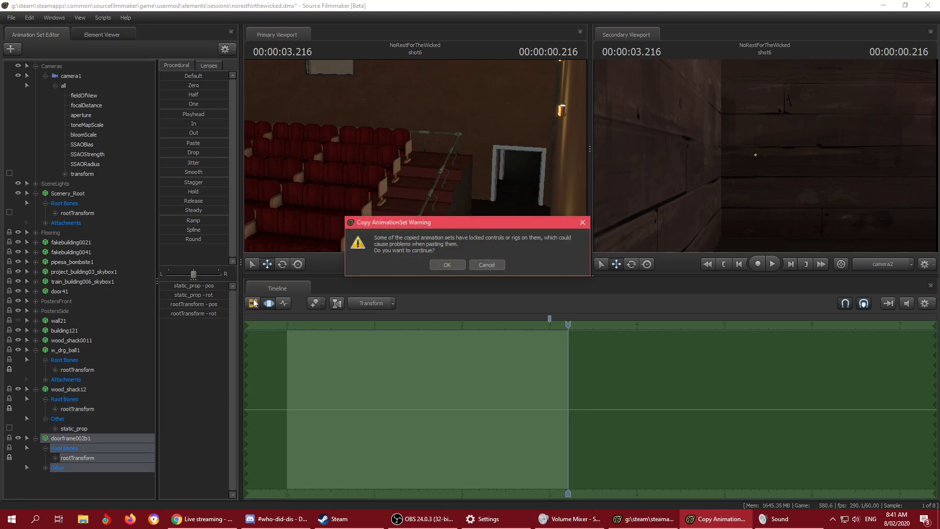
{"action": "left_click", "coordinate": [448, 265]}
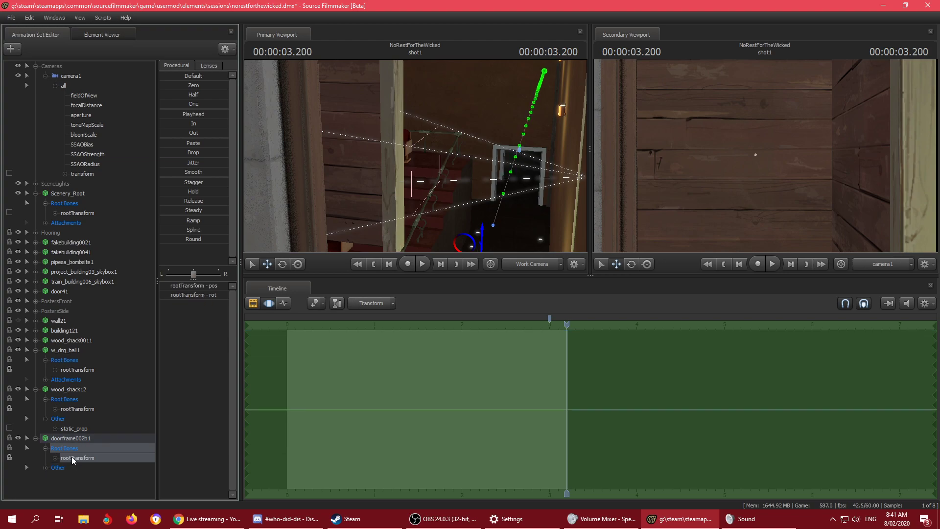
Step: Try locking the door frame's rootTransform to camera1's transform in shot1
{"action": "left_click", "coordinate": [87, 174]}
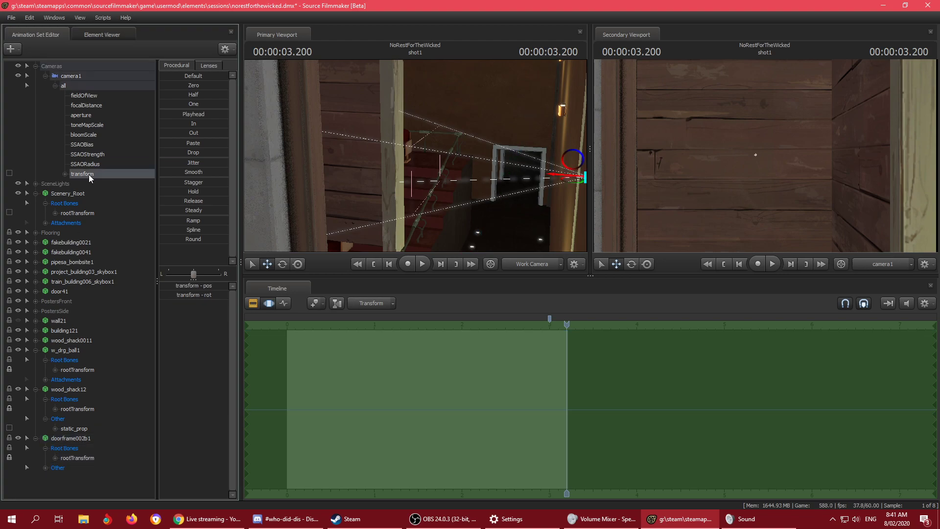
{"action": "left_click", "coordinate": [76, 457]}
{"action": "right_click", "coordinate": [566, 377]}
{"action": "left_click", "coordinate": [587, 404]}
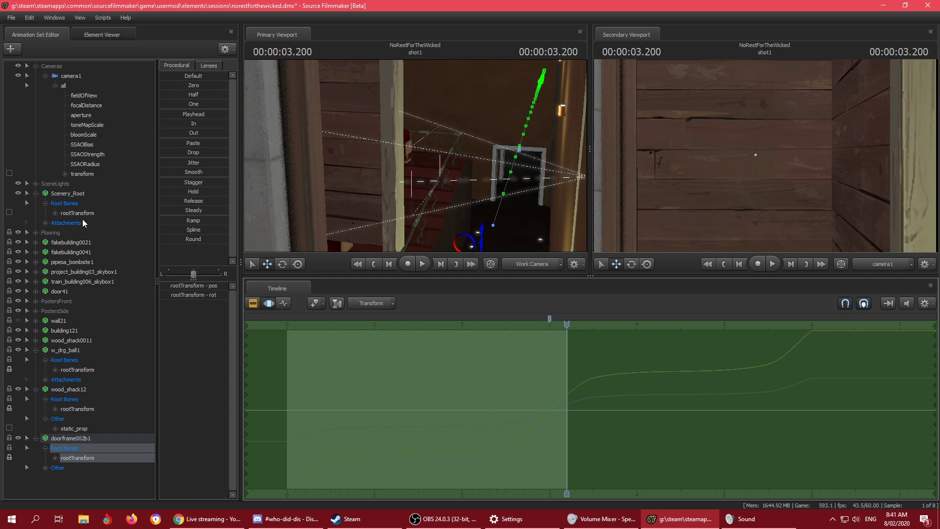
Step: Lock the door frame's rootTransform back to Scenery_Root's rootTransform and copy the doorframe002b1 animation set again
{"action": "left_click", "coordinate": [74, 214]}
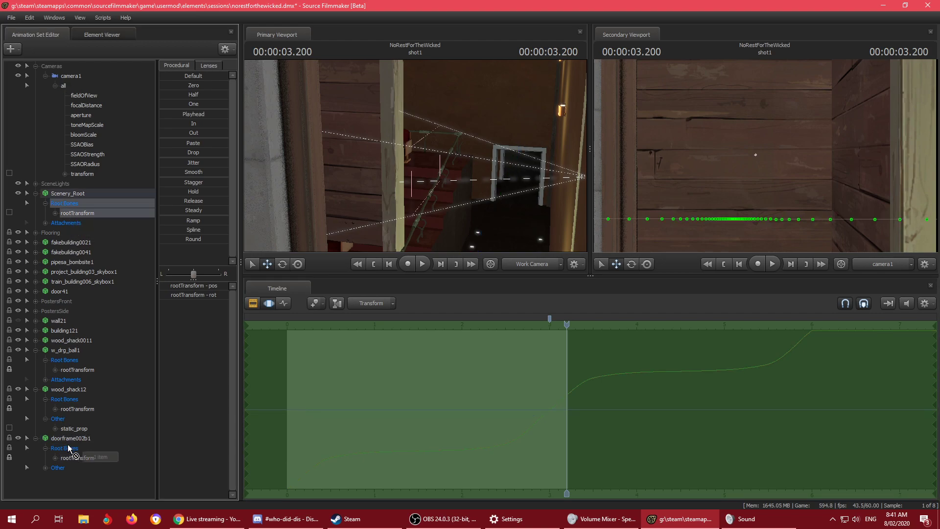
{"action": "left_click", "coordinate": [61, 437]}
{"action": "right_click", "coordinate": [60, 437]}
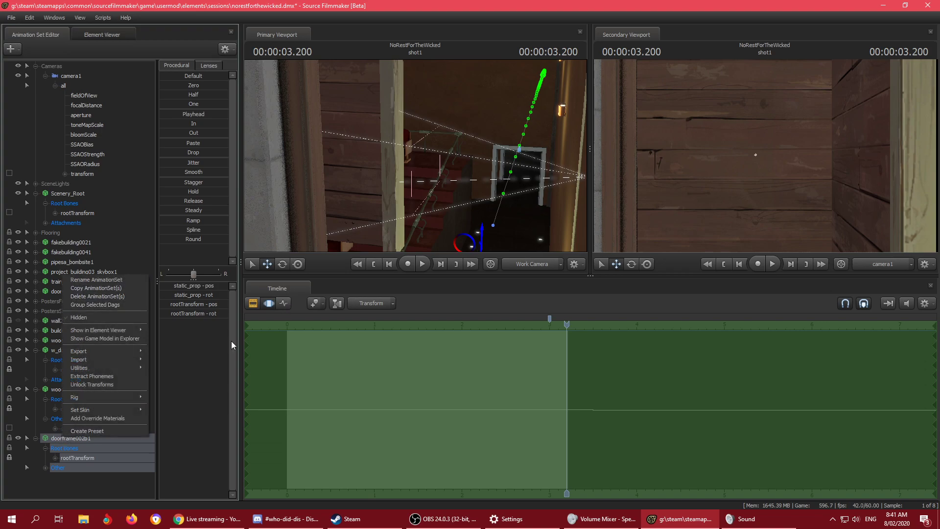
{"action": "left_click", "coordinate": [96, 288]}
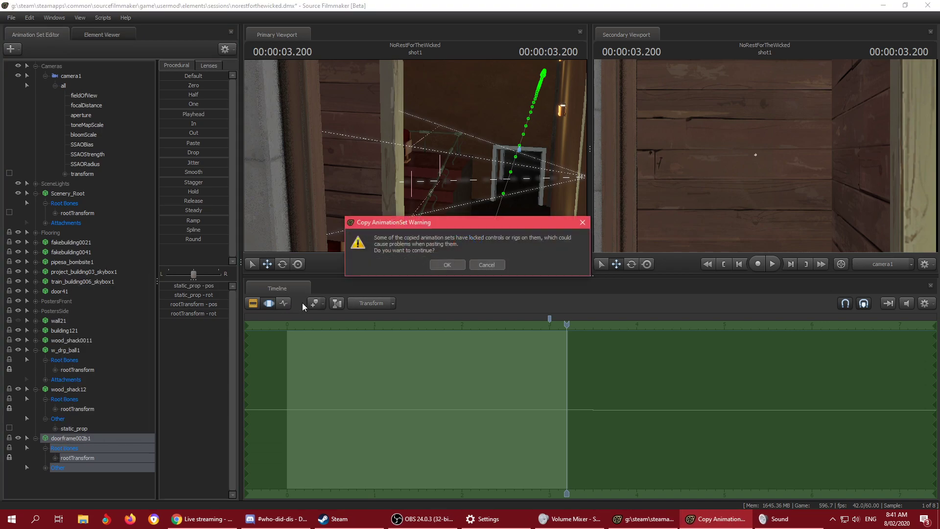
{"action": "left_click", "coordinate": [447, 264]}
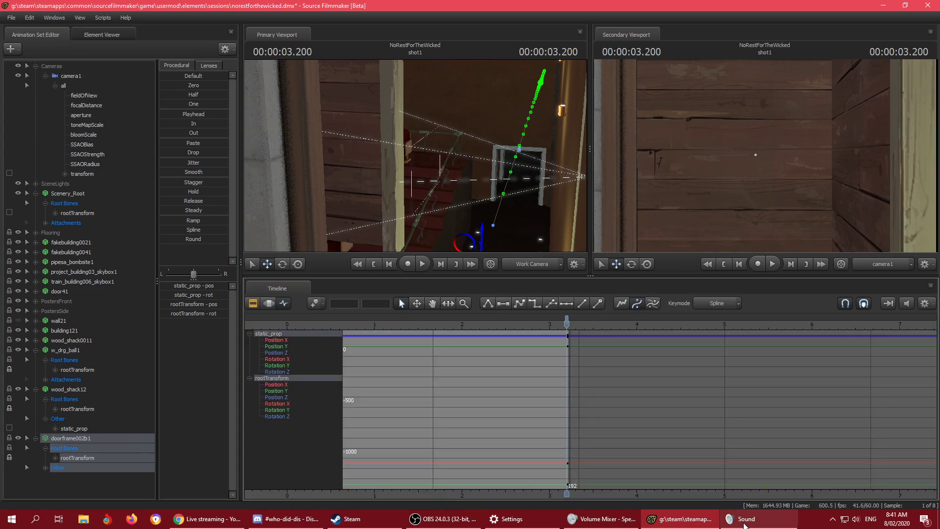
Step: Switch to the Windows Volume Mixer and lower Source Filmmaker's volume to about 24
{"action": "left_click", "coordinate": [745, 520]}
{"action": "left_click", "coordinate": [602, 519]}
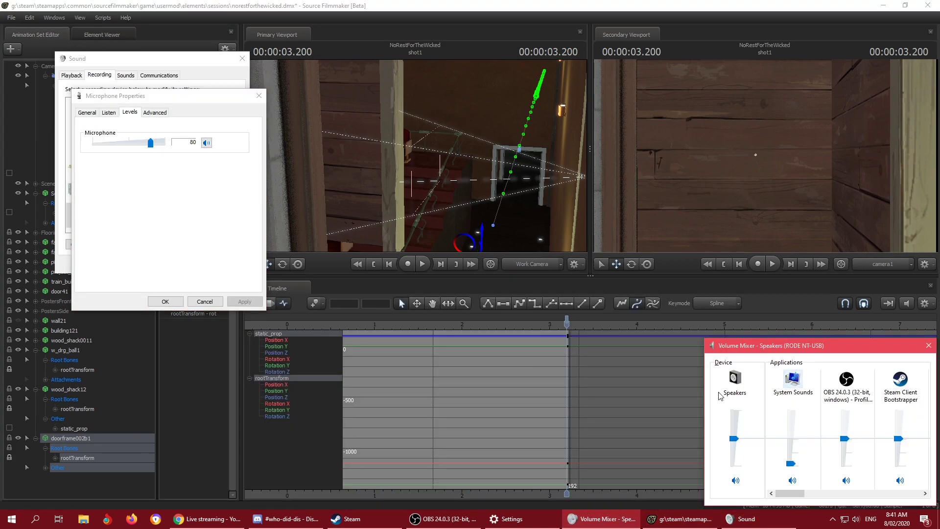
{"action": "scroll", "coordinate": [848, 436], "scroll_direction": "down", "scroll_amount": 5}
{"action": "left_click_drag", "start_coordinate": [849, 436], "coordinate": [847, 456]}
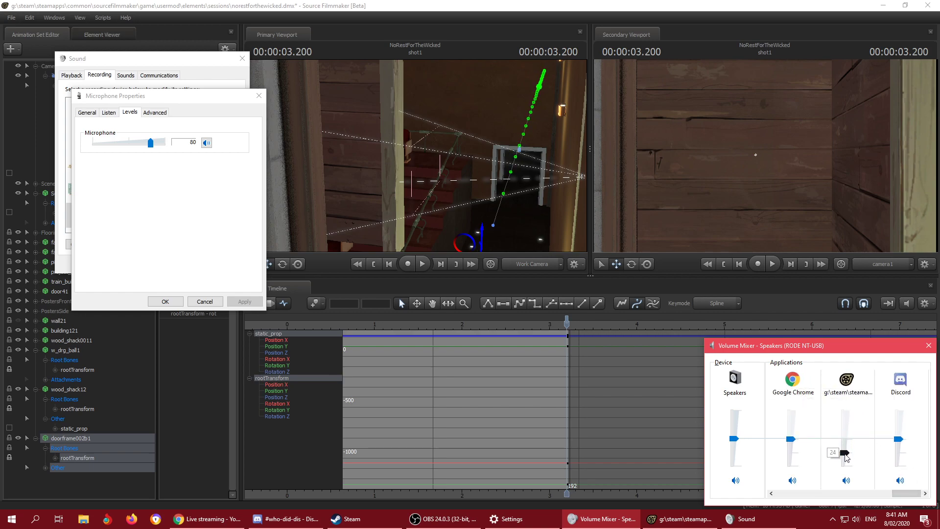
Step: Switch back to Source Filmmaker and save the norestforthewicked session
{"action": "left_click", "coordinate": [682, 519]}
{"action": "key", "text": "ctrl+s"}
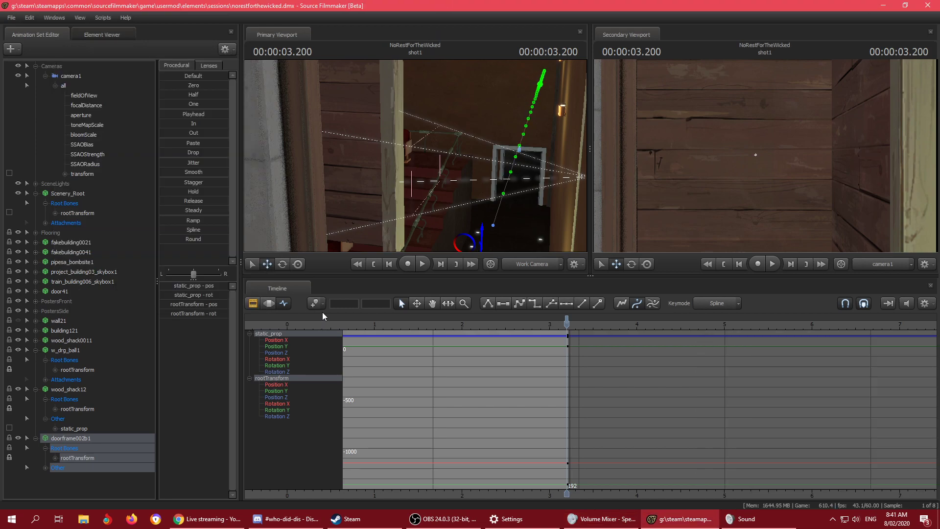
{"action": "left_click", "coordinate": [98, 493]}
Step: Paste shot1's doorframe002b1 animation set into shot6
{"action": "left_click", "coordinate": [81, 438]}
{"action": "left_click", "coordinate": [253, 303]}
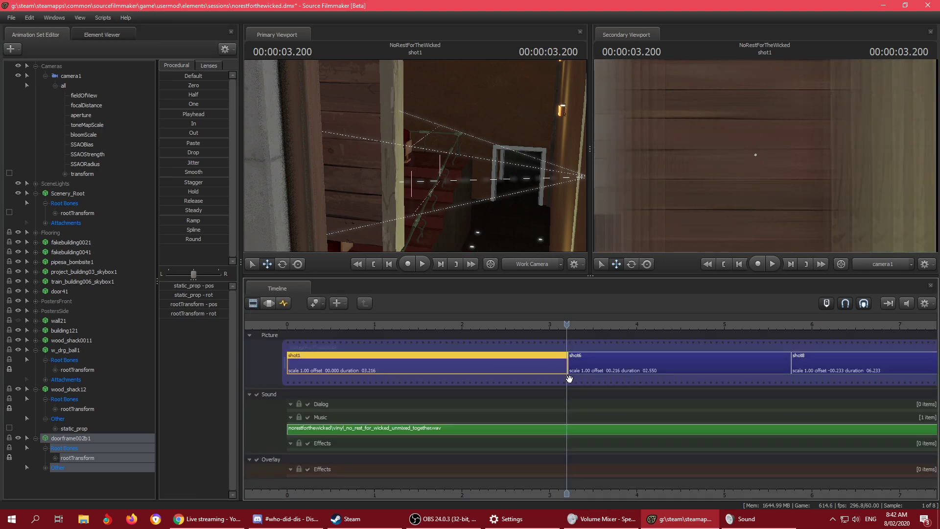
{"action": "left_click", "coordinate": [569, 377]}
{"action": "left_click", "coordinate": [253, 303]}
{"action": "right_click", "coordinate": [47, 366]}
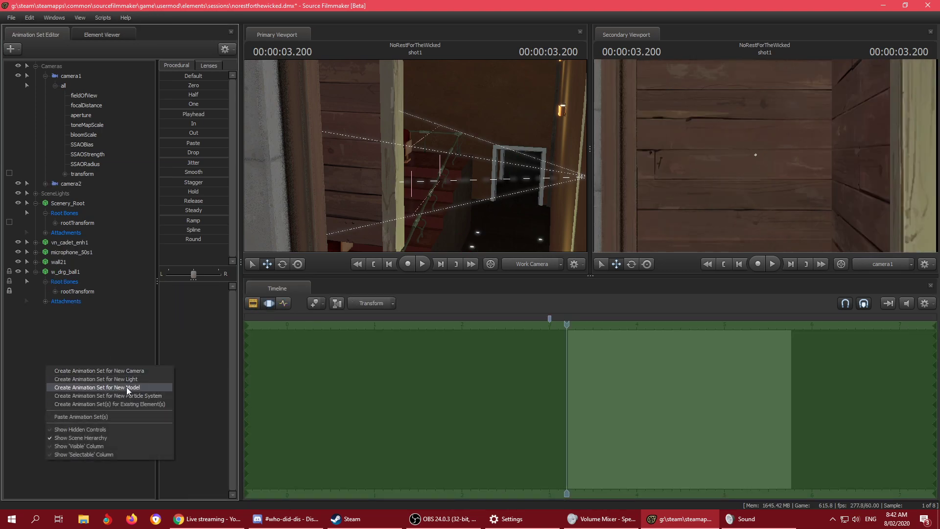
{"action": "left_click", "coordinate": [126, 387]}
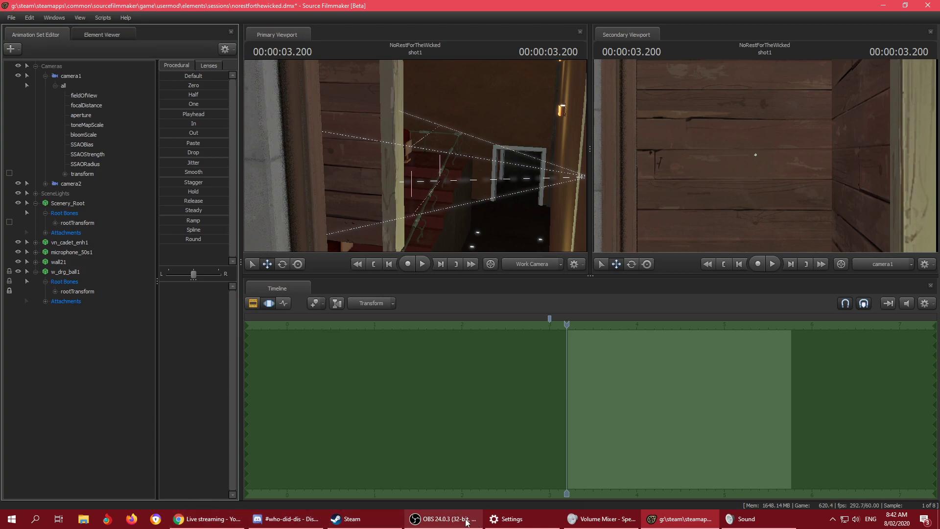
{"action": "left_click", "coordinate": [467, 522]}
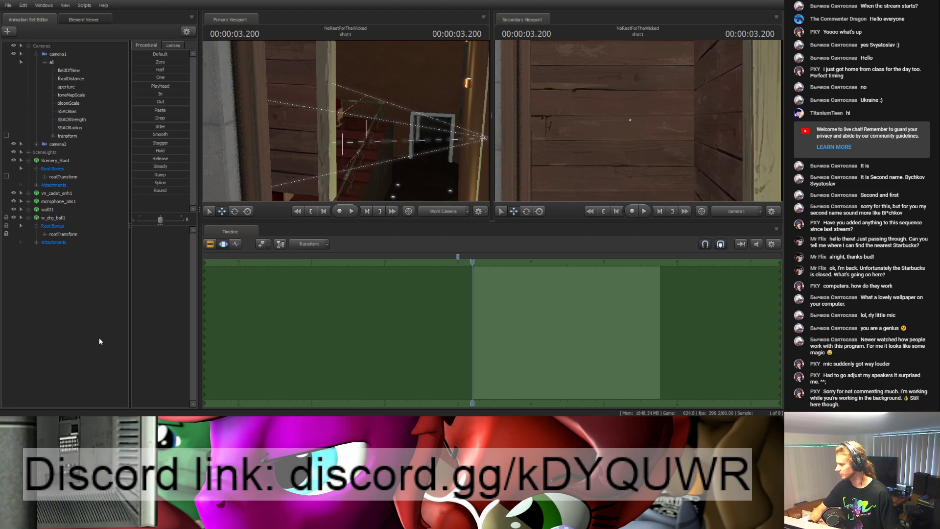
{"action": "left_click", "coordinate": [58, 250]}
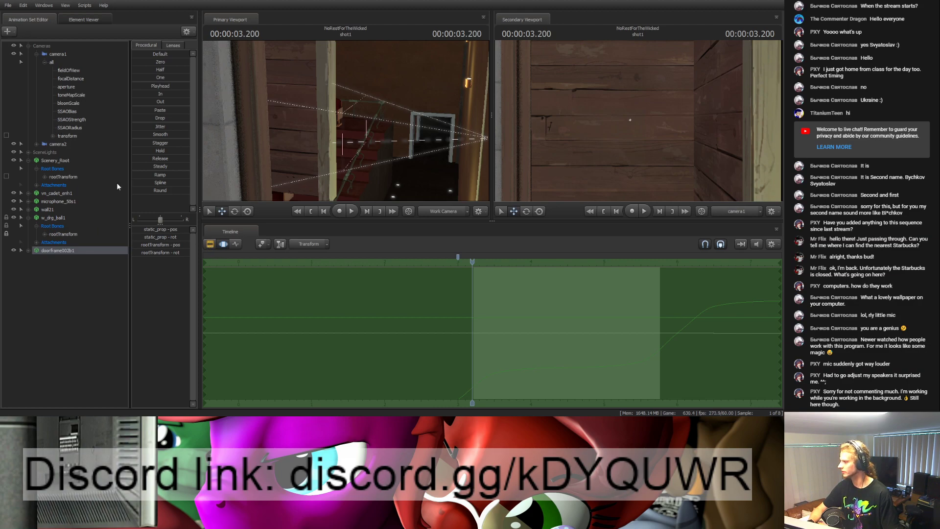
Step: Return to shot1 and lock the door frame's rootTransform to camera1's transform
{"action": "left_click", "coordinate": [214, 248]}
{"action": "left_click", "coordinate": [214, 248]}
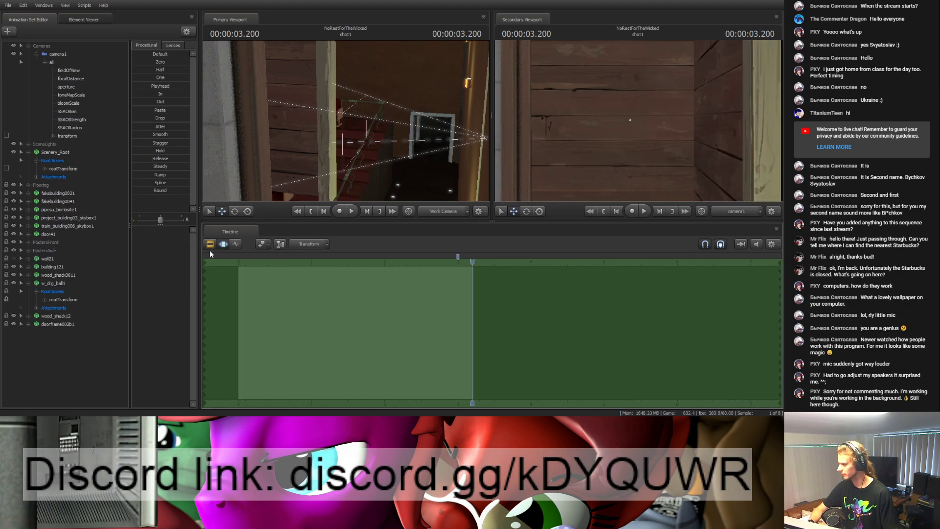
{"action": "left_click", "coordinate": [29, 324]}
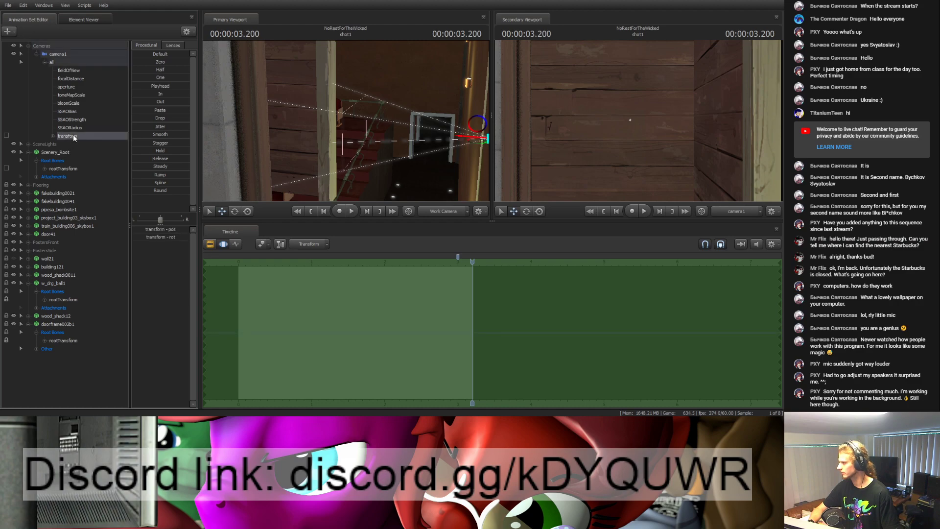
{"action": "left_click", "coordinate": [68, 340]}
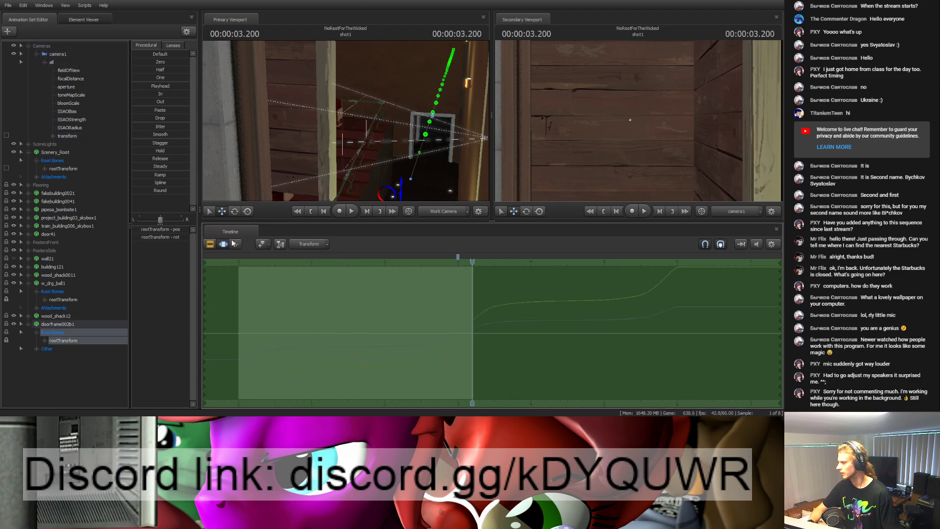
Step: Lock the pasted door frame's rootTransform to camera1's transform in shot6
{"action": "left_click", "coordinate": [211, 246]}
{"action": "left_click", "coordinate": [510, 297]}
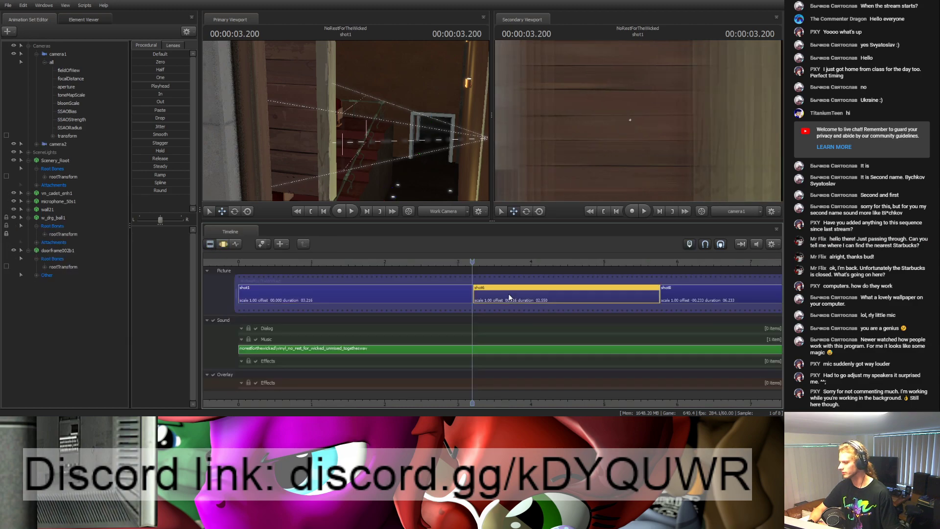
{"action": "left_click", "coordinate": [225, 245]}
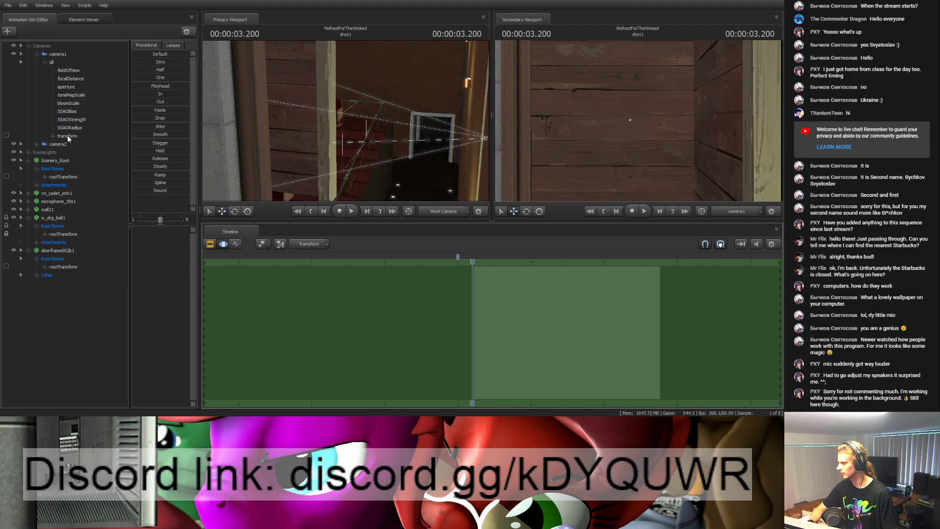
{"action": "left_click", "coordinate": [64, 267]}
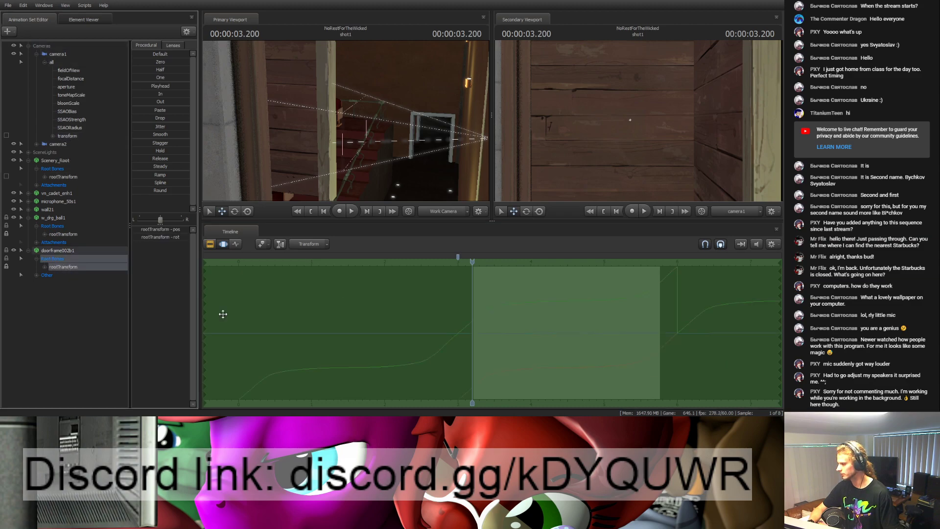
Step: Lock the door frame's rootTransform to camera2's transform in shot6
{"action": "left_click", "coordinate": [462, 265]}
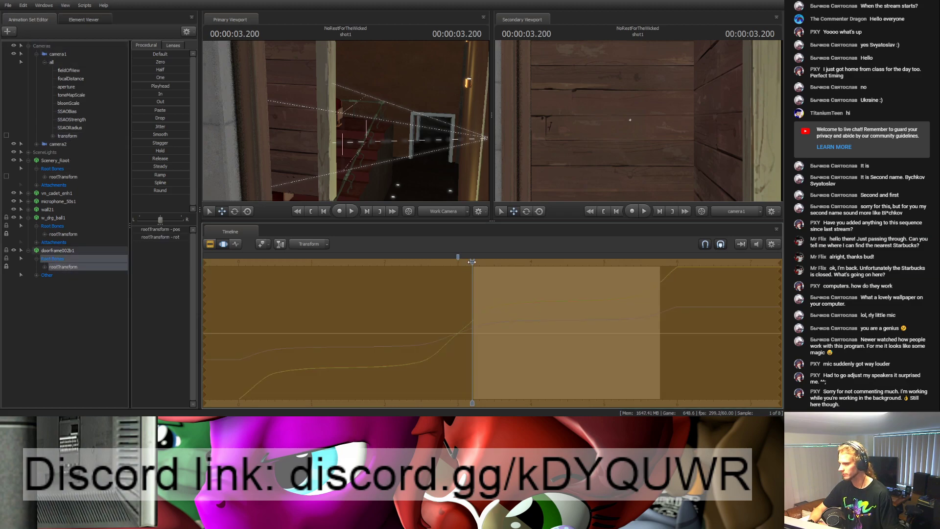
{"action": "left_click_drag", "start_coordinate": [474, 262], "coordinate": [532, 281]}
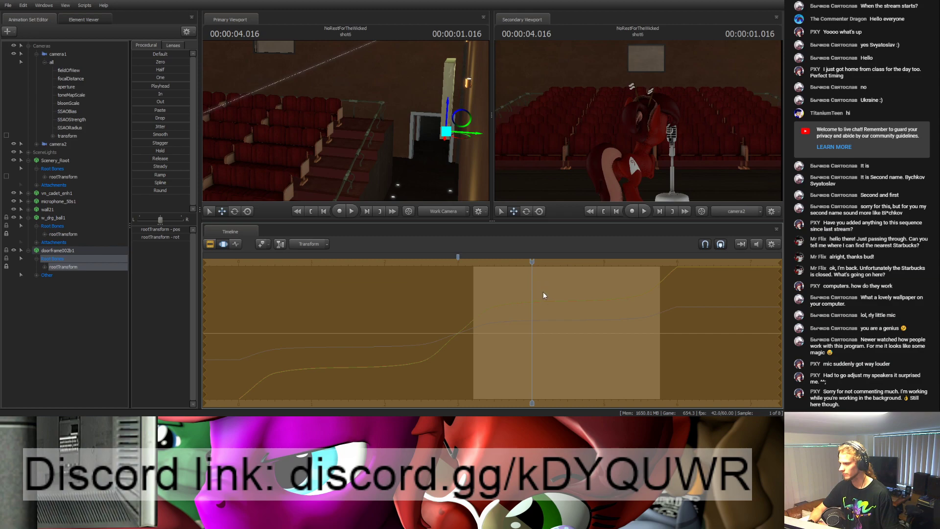
{"action": "mouse_move", "coordinate": [531, 263]}
{"action": "left_mouse_down"}
{"action": "mouse_move", "coordinate": [479, 263]}
{"action": "mouse_move", "coordinate": [527, 270]}
{"action": "mouse_move", "coordinate": [519, 274]}
{"action": "left_mouse_up"}
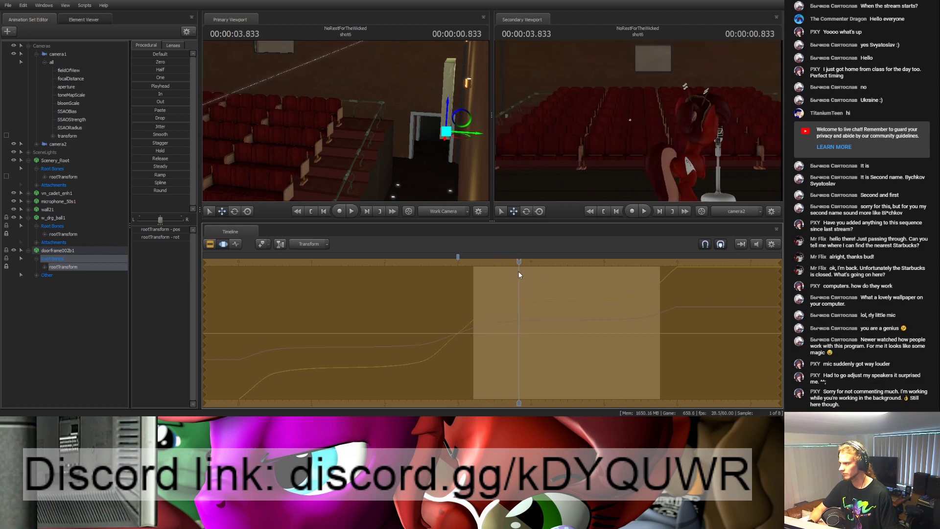
{"action": "left_click", "coordinate": [44, 152]}
{"action": "left_click", "coordinate": [36, 144]}
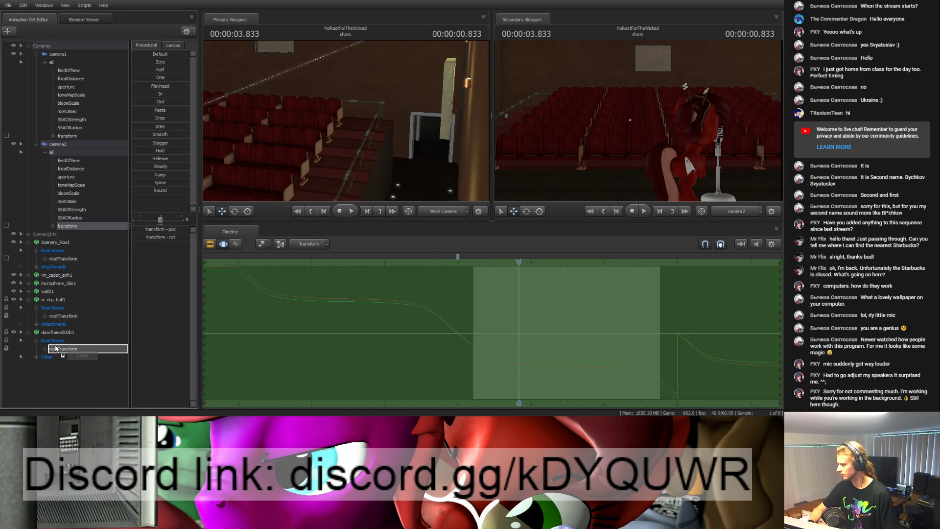
{"action": "left_click", "coordinate": [63, 348]}
Step: Unlock the door frame's rootTransform at 3.216 s in shot6 and move the frame so its post shifts across camera2's view
{"action": "left_click", "coordinate": [566, 319]}
{"action": "left_click_drag", "start_coordinate": [520, 259], "coordinate": [555, 278]}
{"action": "key", "text": "f"}
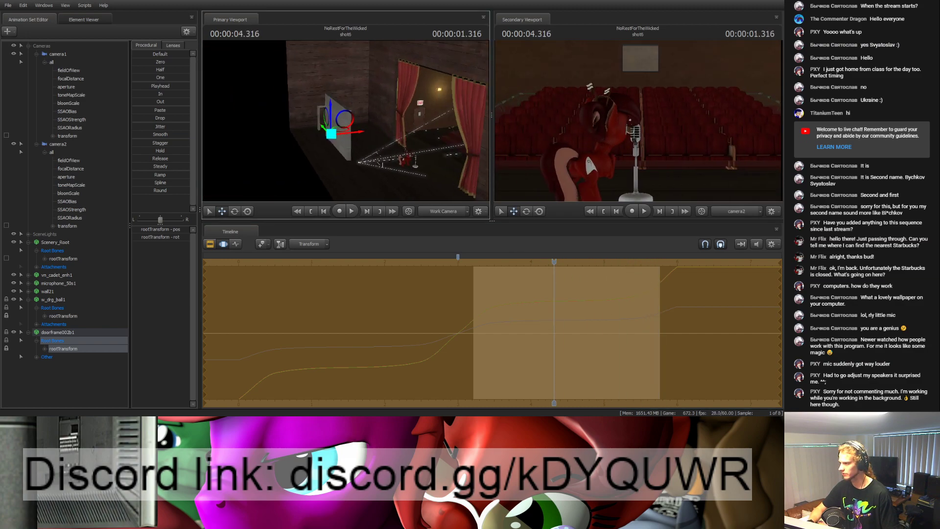
{"action": "left_click_drag", "start_coordinate": [554, 261], "coordinate": [470, 294]}
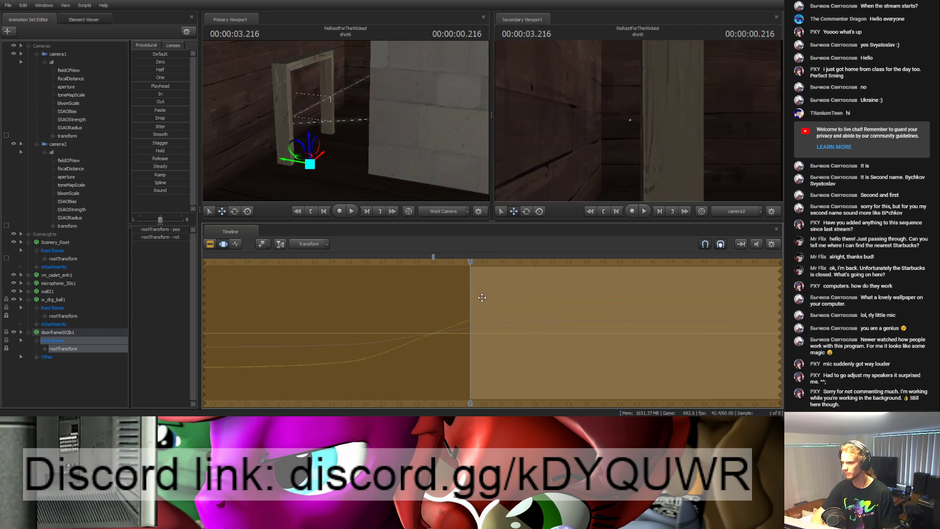
{"action": "left_click", "coordinate": [53, 352]}
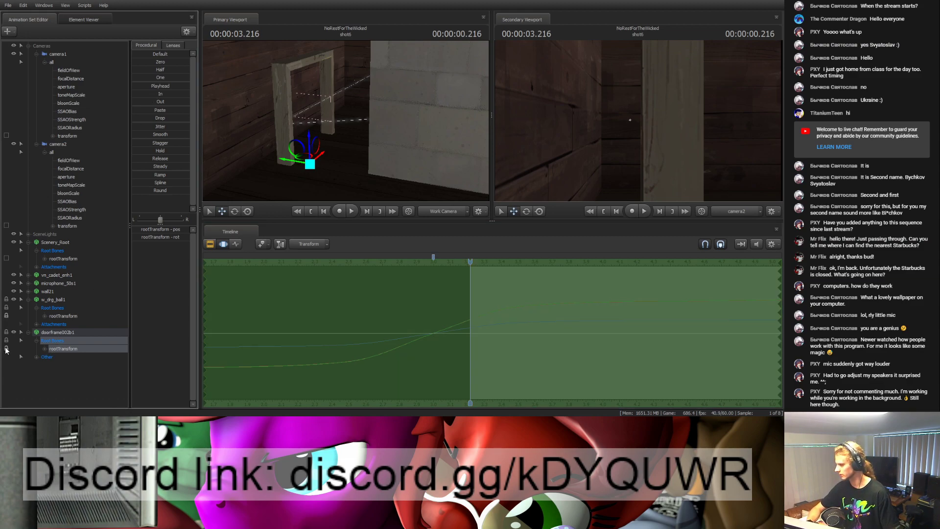
{"action": "left_click", "coordinate": [346, 121]}
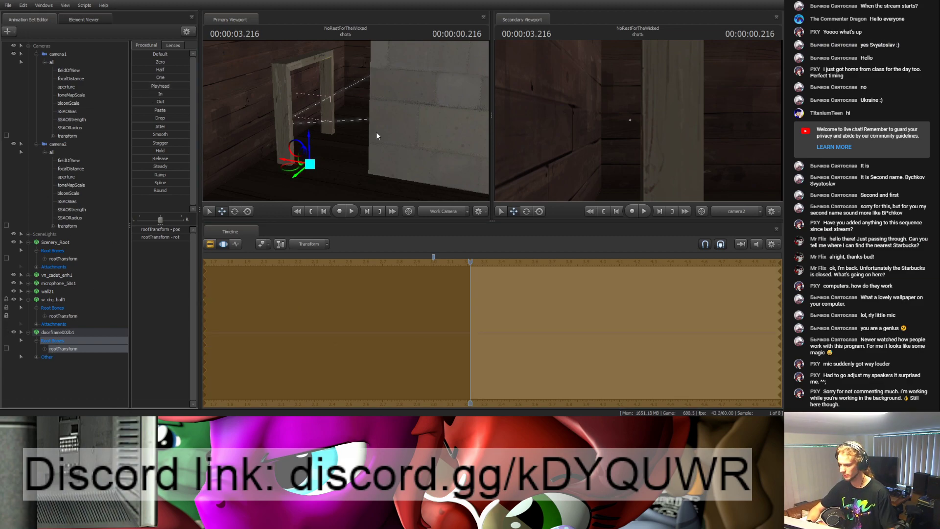
{"action": "key", "text": "Return"}
{"action": "left_click_drag", "start_coordinate": [295, 178], "coordinate": [272, 156]}
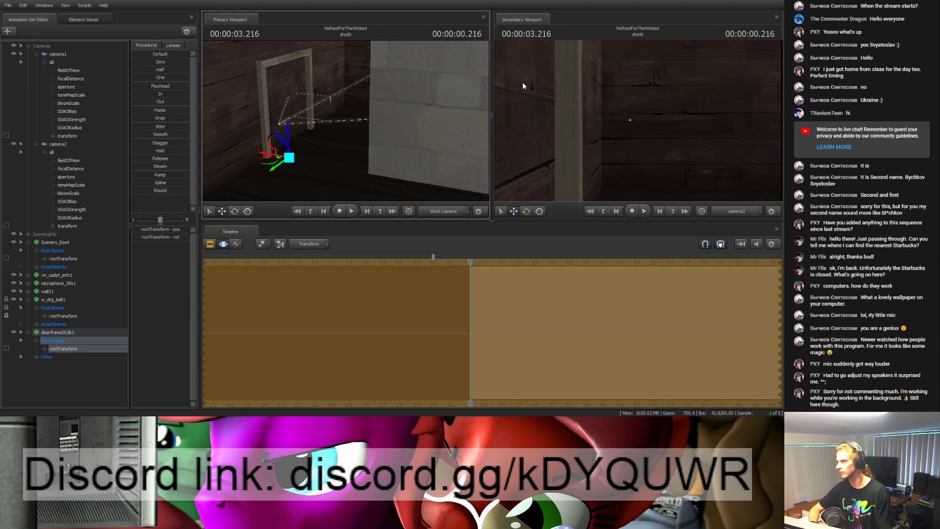
Step: Compare the door frame's placement between shot1's last frame and shot6's first frame around the cut
{"action": "key", "text": "Left"}
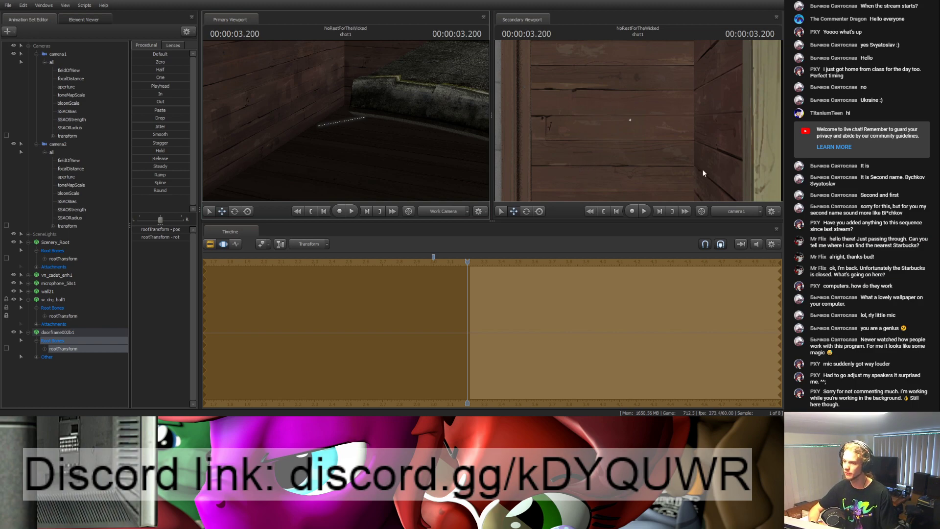
{"action": "key", "text": "Right"}
{"action": "key", "text": "Left"}
{"action": "key", "text": "Right"}
{"action": "key", "text": "Left"}
{"action": "key", "text": "Right"}
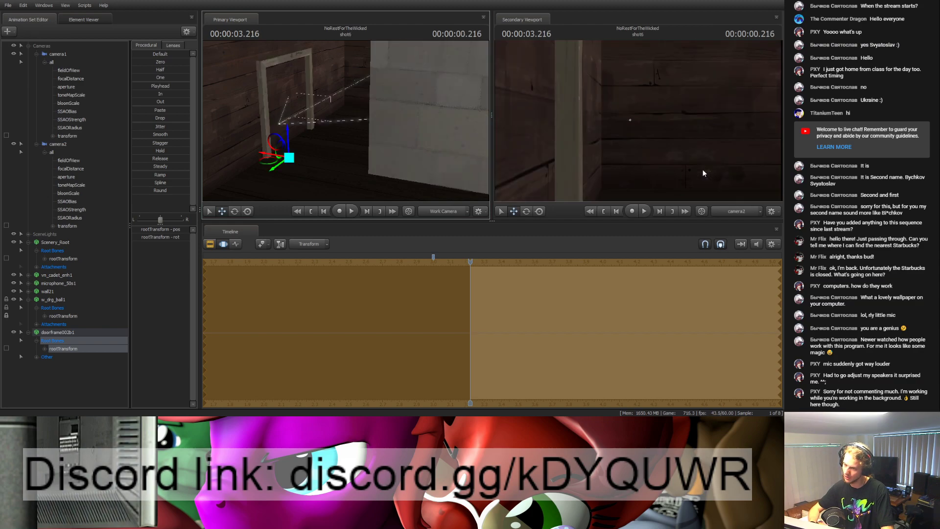
{"action": "key", "text": "Left"}
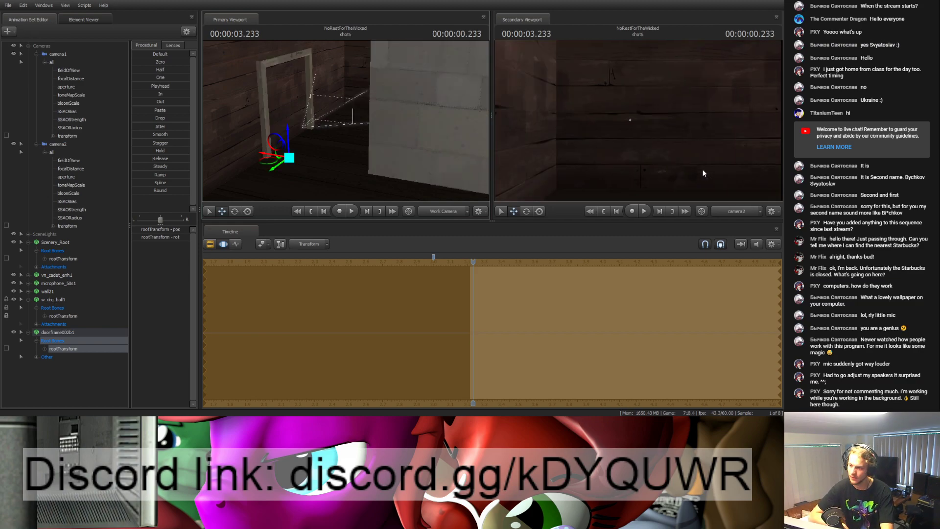
{"action": "key", "text": "Right"}
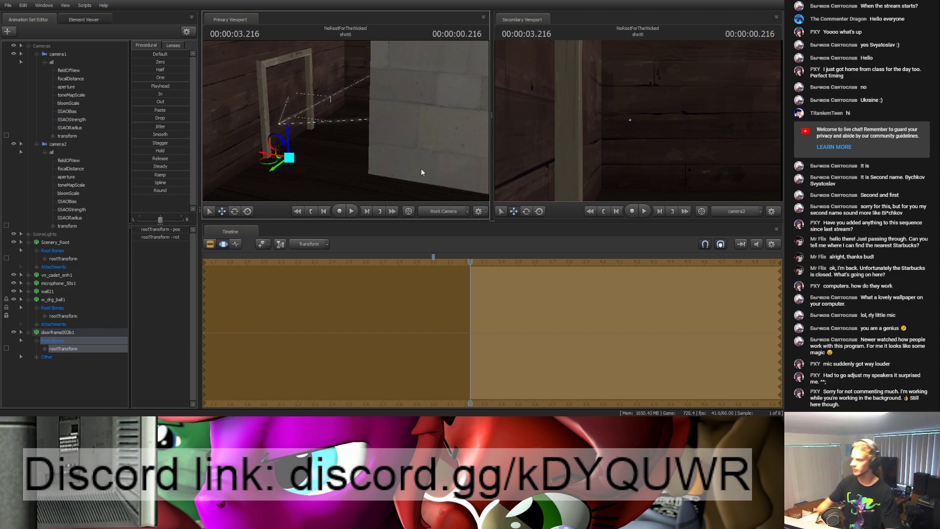
{"action": "key", "text": "Left"}
{"action": "key", "text": "Right"}
{"action": "key", "text": "Left"}
{"action": "scroll", "coordinate": [473, 272], "scroll_direction": "up", "scroll_amount": 5}
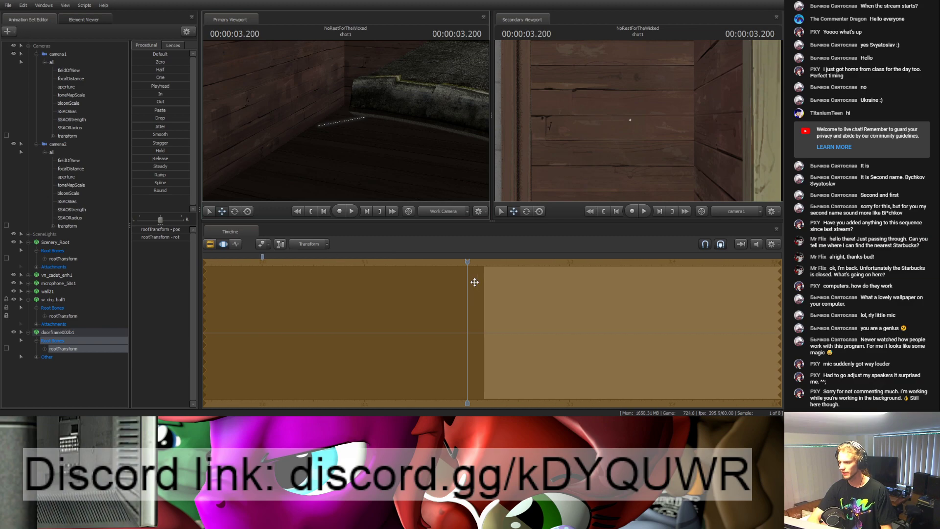
Step: Move shot6's door frame at 3.216 s so its post appears wider in camera2's view
{"action": "key", "text": "Right"}
{"action": "mouse_move", "coordinate": [281, 163]}
{"action": "left_mouse_down"}
{"action": "mouse_move", "coordinate": [269, 170]}
{"action": "mouse_move", "coordinate": [273, 162]}
{"action": "left_mouse_up"}
{"action": "left_click_drag", "start_coordinate": [358, 145], "coordinate": [339, 177]}
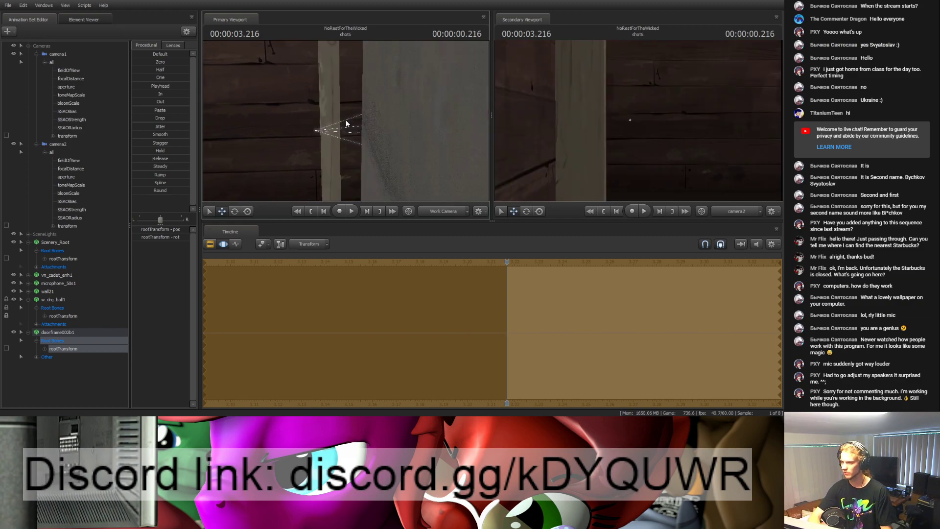
{"action": "key", "text": "Left"}
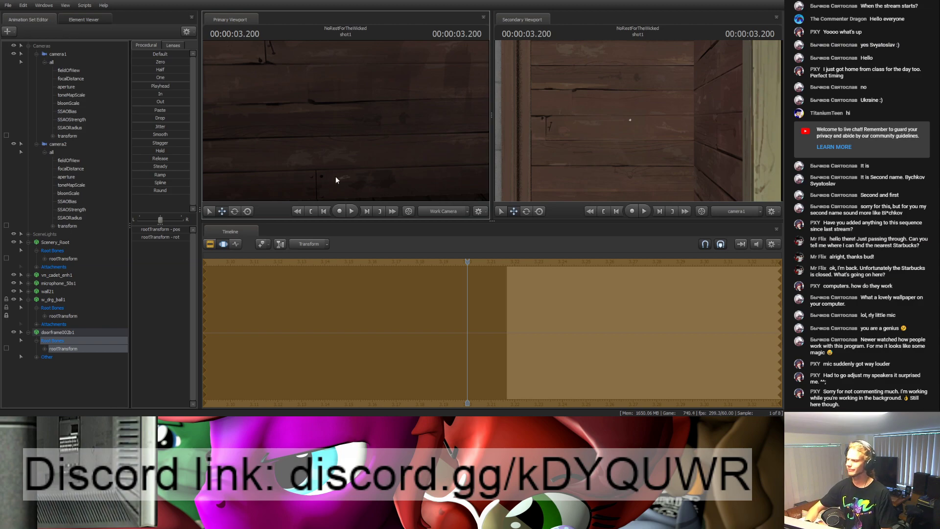
{"action": "left_click_drag", "start_coordinate": [345, 174], "coordinate": [346, 123]}
Step: Nudge the door frame in shot6 while stepping across the cut to line it up with shot1's last frame
{"action": "key", "text": "Right"}
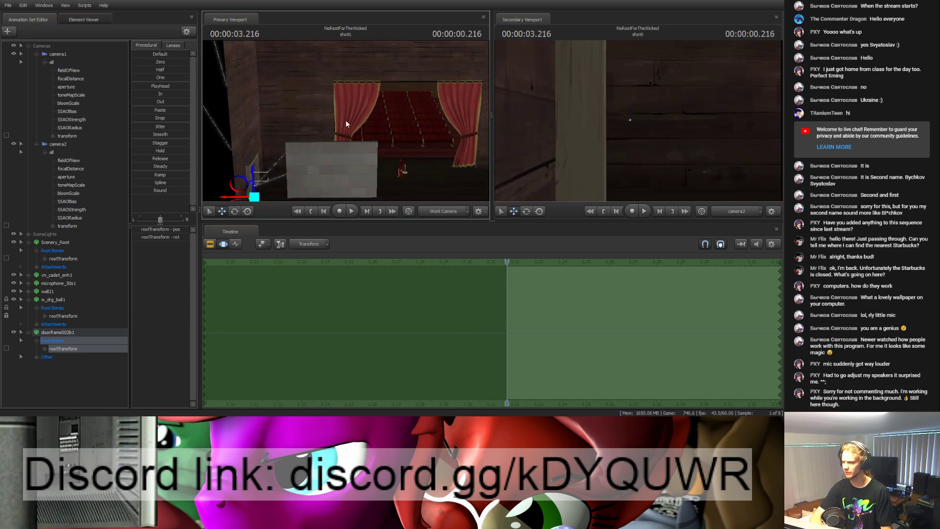
{"action": "key", "text": "Left"}
{"action": "key", "text": "Right"}
{"action": "key", "text": "Left"}
{"action": "key", "text": "Right"}
{"action": "key", "text": "Left"}
{"action": "left_click_drag", "start_coordinate": [346, 122], "coordinate": [392, 180]}
{"action": "key", "text": "Right"}
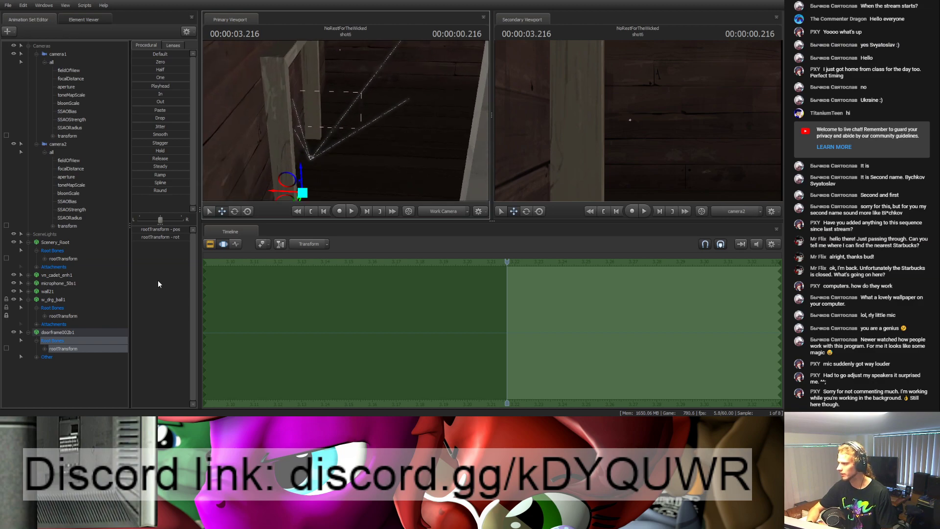
Step: Add the doormain01_static1 door model to shot6 and move it up against the door frame
{"action": "left_click", "coordinate": [79, 379]}
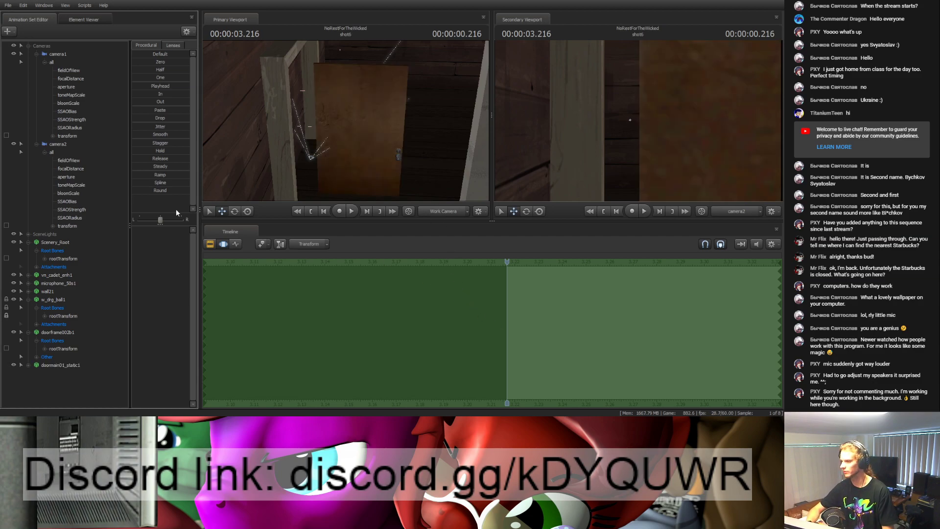
{"action": "left_click", "coordinate": [49, 365]}
{"action": "mouse_move", "coordinate": [344, 141]}
{"action": "left_mouse_down"}
{"action": "mouse_move", "coordinate": [373, 151]}
{"action": "mouse_move", "coordinate": [387, 71]}
{"action": "mouse_move", "coordinate": [388, 134]}
{"action": "mouse_move", "coordinate": [387, 86]}
{"action": "mouse_move", "coordinate": [346, 128]}
{"action": "left_mouse_up"}
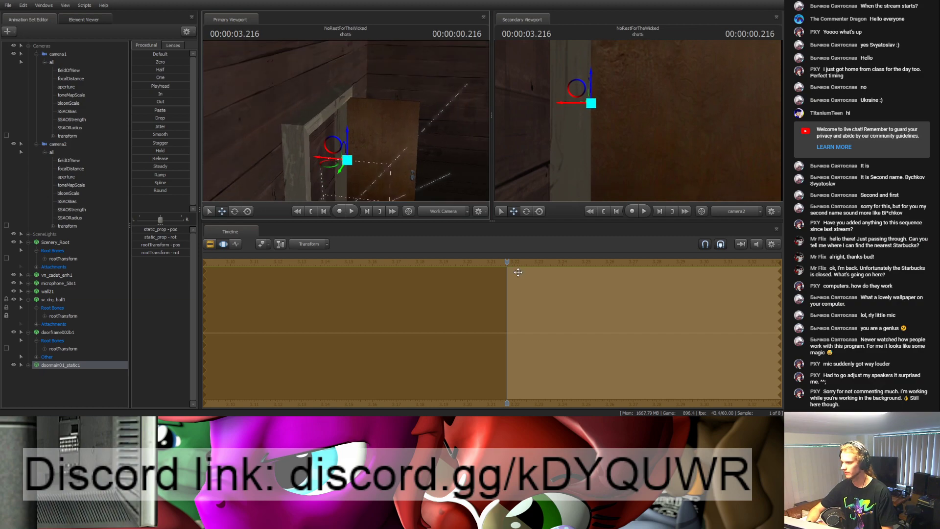
Step: Check camera2's view at 3.283 s and delete the wall21 animation set that blocks it in shot6
{"action": "left_click_drag", "start_coordinate": [507, 262], "coordinate": [642, 275]}
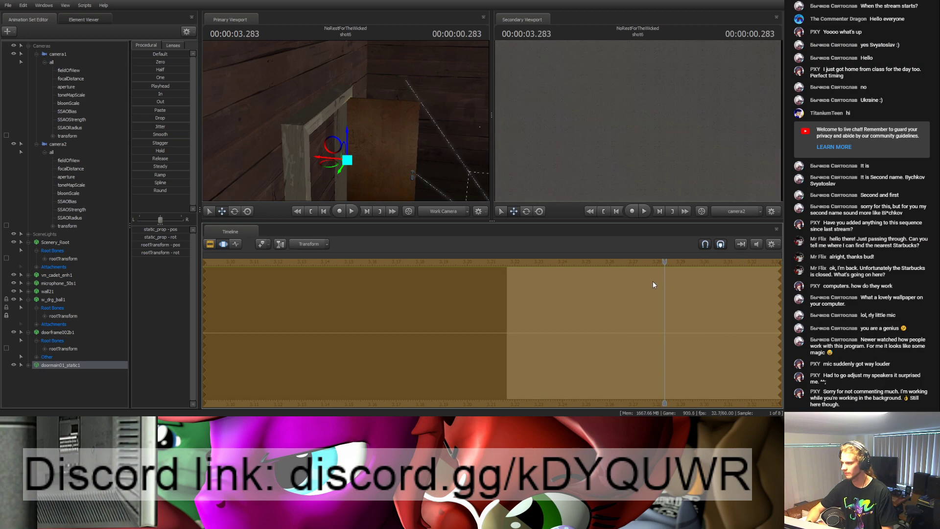
{"action": "left_click", "coordinate": [28, 299]}
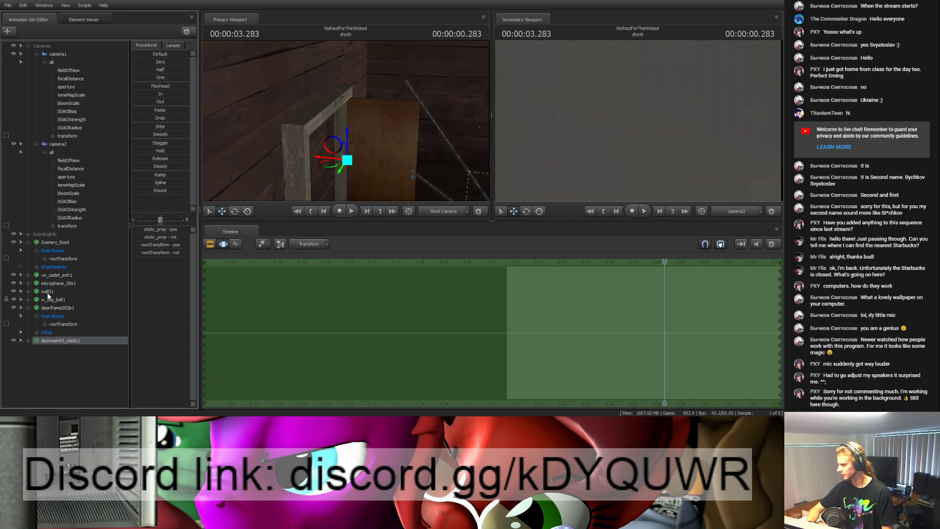
{"action": "left_click", "coordinate": [47, 293]}
{"action": "key", "text": "Delete"}
{"action": "left_click", "coordinate": [28, 299]}
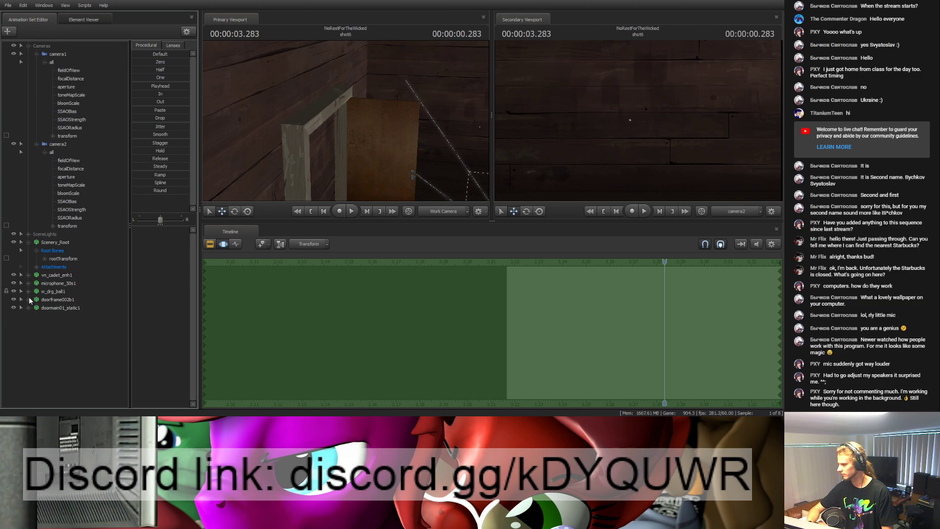
Step: Play the sequence across the cut from shot1 into shot6 to check how the door transition looks
{"action": "key", "text": "Right"}
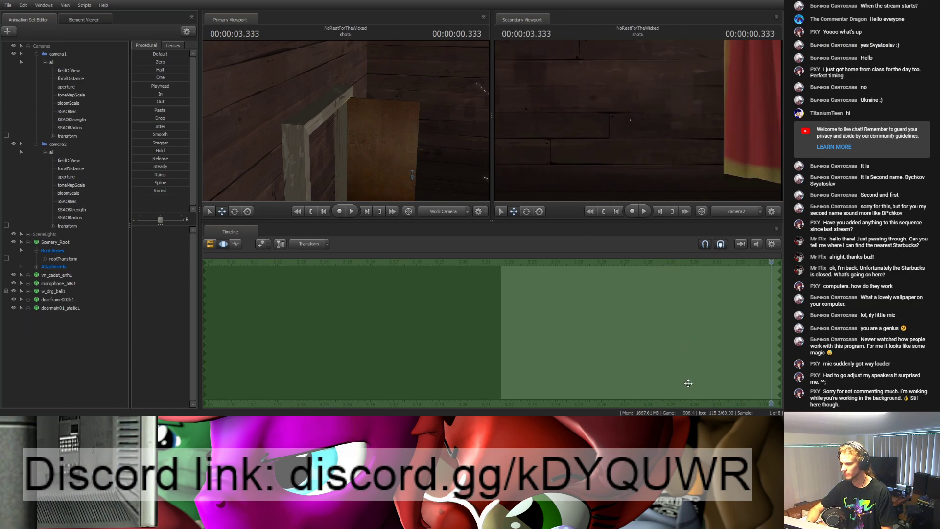
{"action": "scroll", "coordinate": [508, 342], "scroll_direction": "down", "scroll_amount": 3}
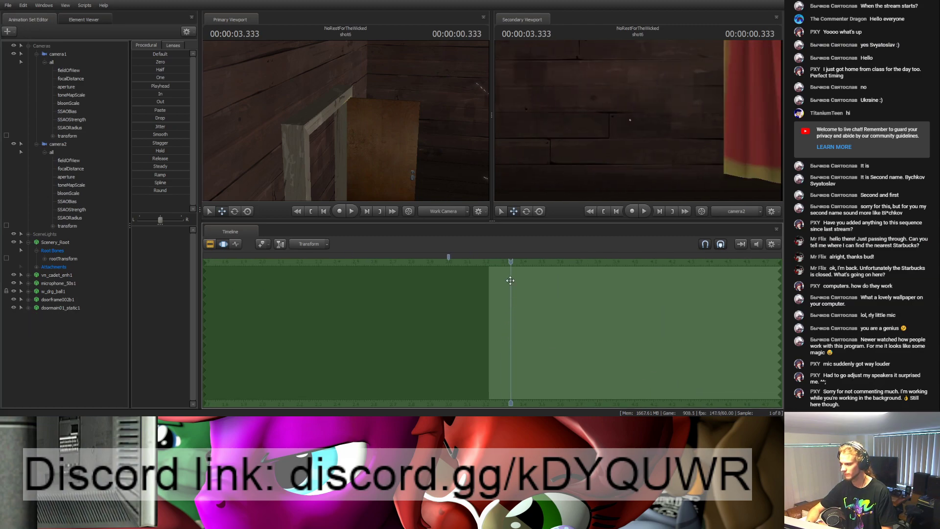
{"action": "key", "text": "space"}
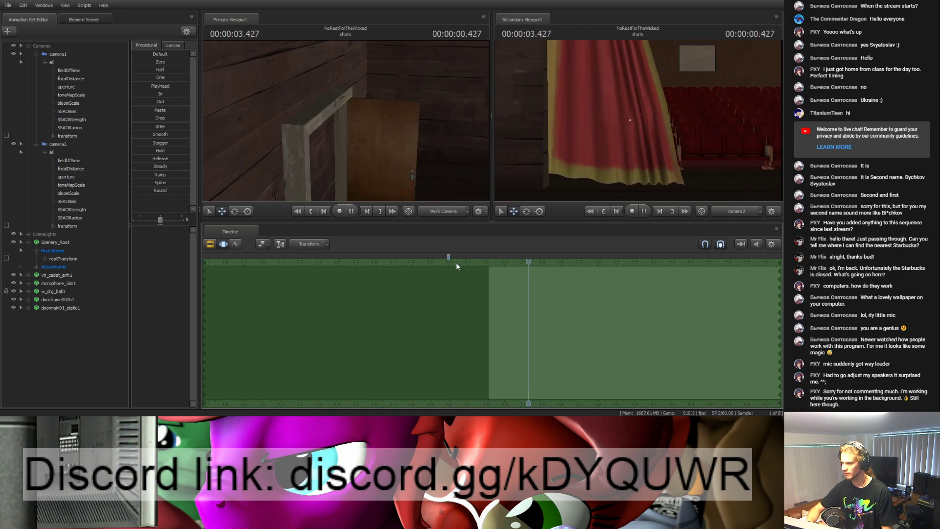
{"action": "key", "text": "space"}
{"action": "left_click_drag", "start_coordinate": [705, 262], "coordinate": [287, 267]}
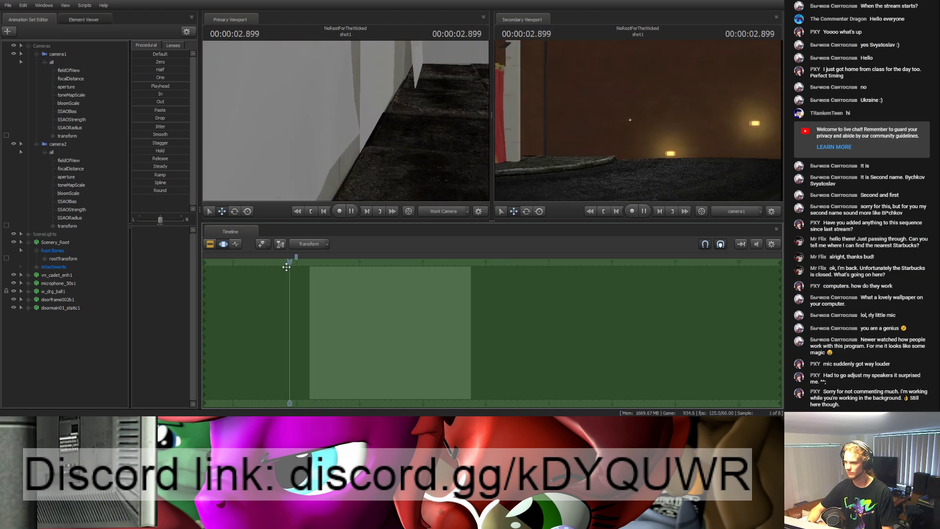
{"action": "key", "text": "space"}
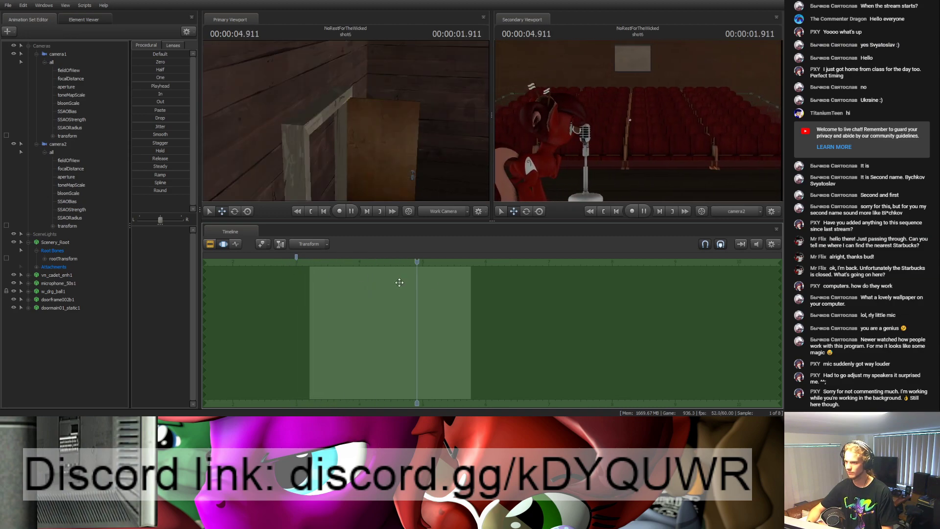
{"action": "key", "text": "space"}
Step: Delete the w_drg_ball1 animation set from shot6
{"action": "left_click_drag", "start_coordinate": [495, 264], "coordinate": [393, 263]}
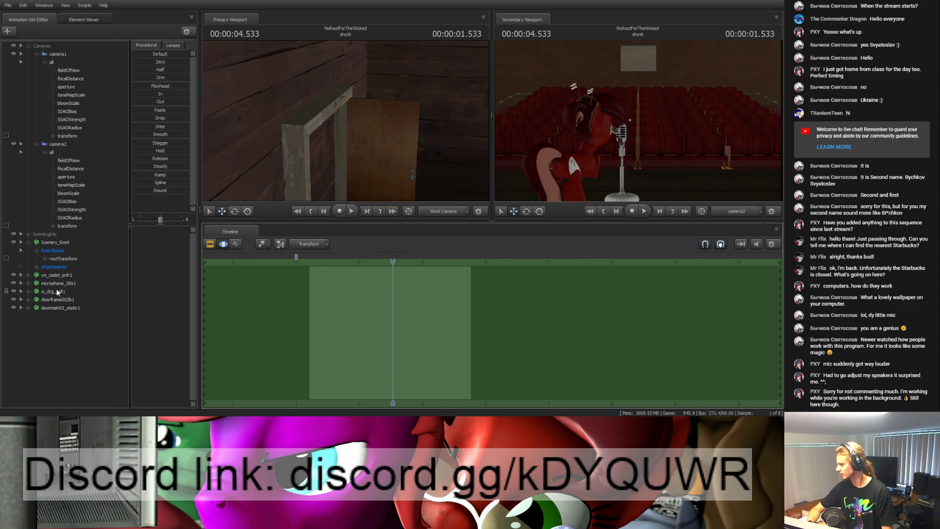
{"action": "left_click", "coordinate": [57, 292]}
{"action": "key", "text": "Delete"}
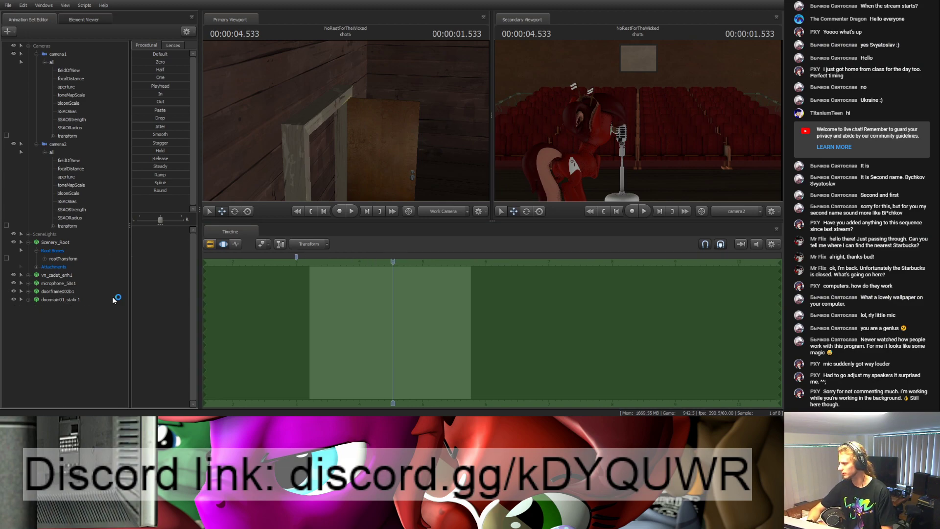
Step: Play back shot6 from its opening door transition through to the following street shot to review the flow
{"action": "left_click_drag", "start_coordinate": [393, 263], "coordinate": [319, 262]}
{"action": "key", "text": "space"}
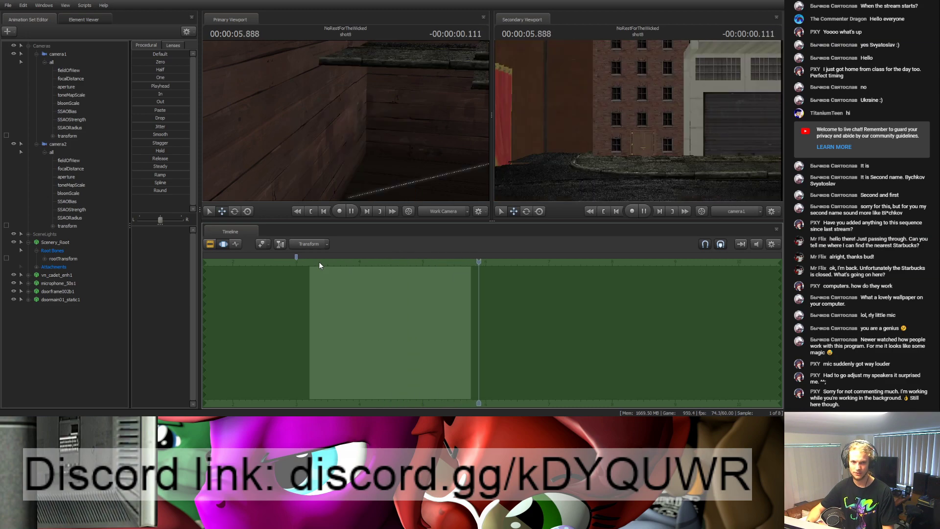
{"action": "key", "text": "space"}
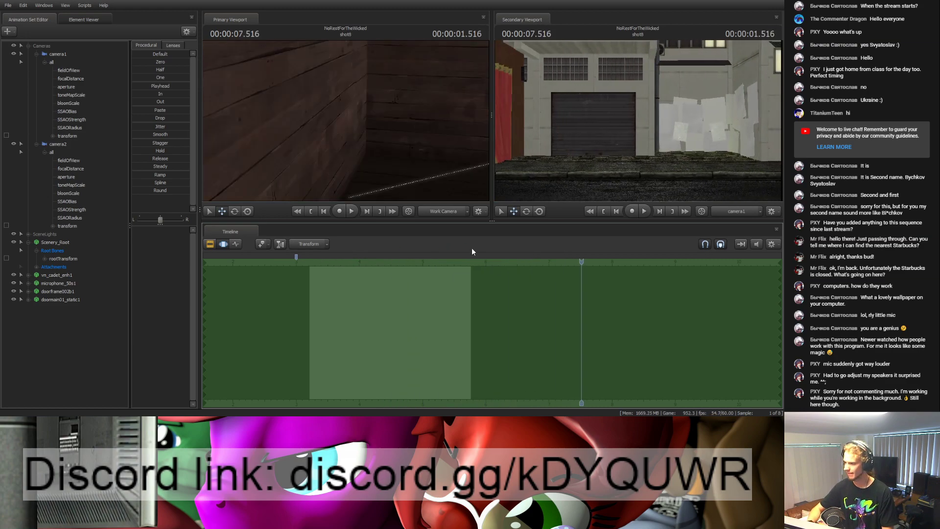
{"action": "left_click_drag", "start_coordinate": [572, 263], "coordinate": [310, 274]}
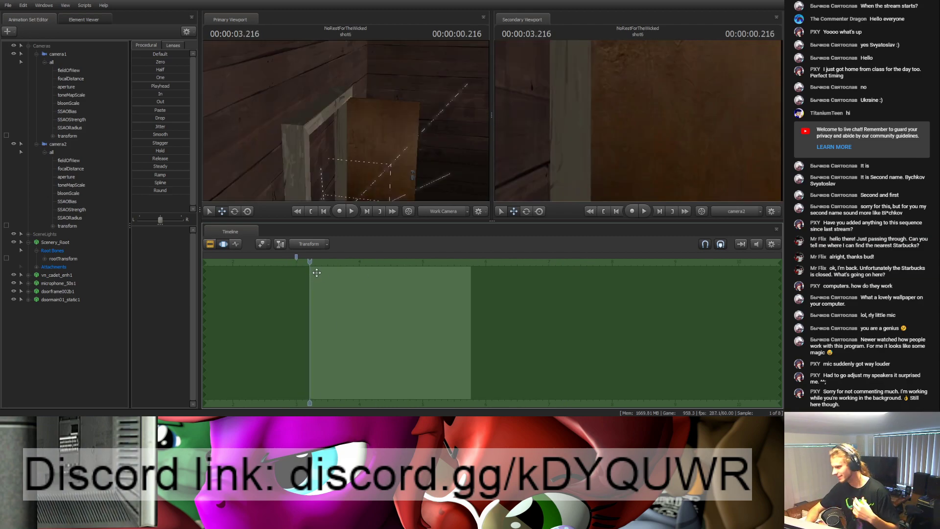
{"action": "key", "text": "space"}
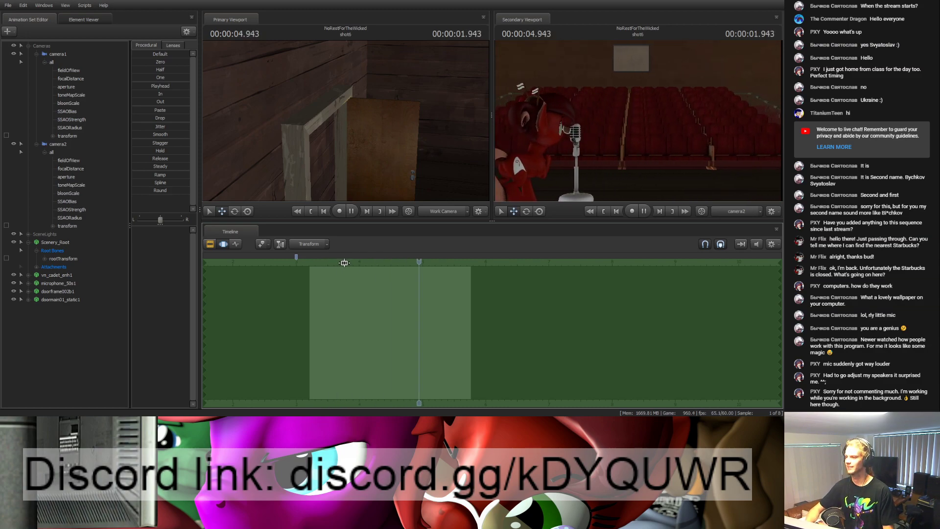
{"action": "key", "text": "space"}
{"action": "left_click_drag", "start_coordinate": [489, 262], "coordinate": [342, 276]}
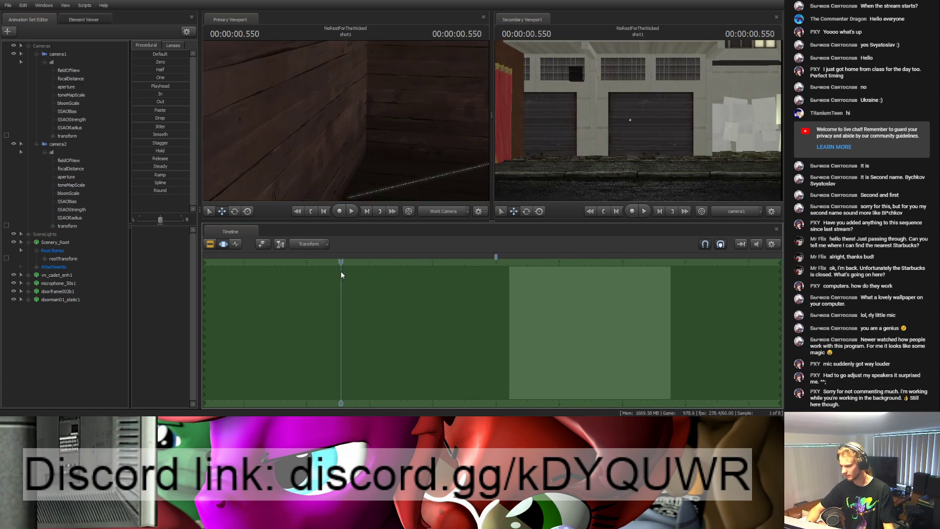
Step: Add the ac_door_r1 door model at the end of shot6, at 5.750 s, and rotate and move it into camera2's view
{"action": "middle_click_drag", "start_coordinate": [340, 397], "coordinate": [274, 302]}
{"action": "left_click_drag", "start_coordinate": [278, 263], "coordinate": [606, 276]}
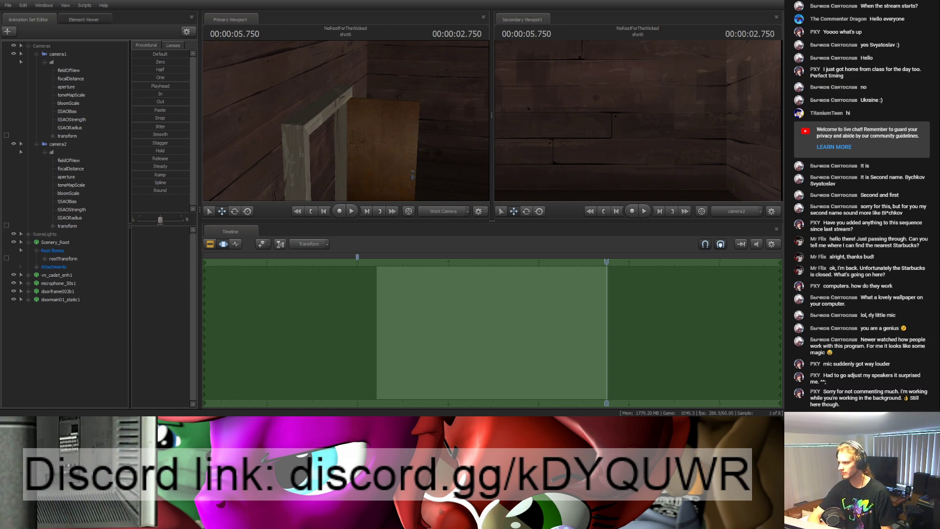
{"action": "left_click", "coordinate": [60, 308]}
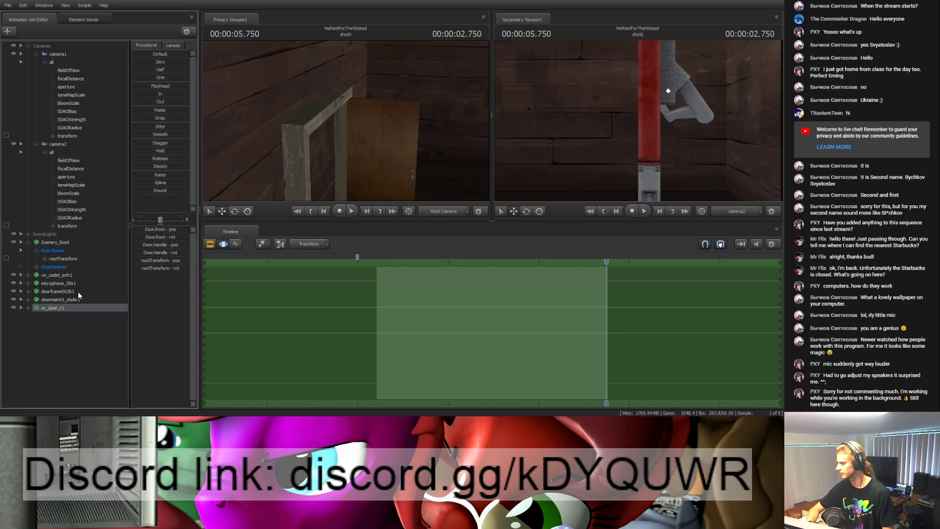
{"action": "mouse_move", "coordinate": [346, 121]}
{"action": "left_mouse_down"}
{"action": "mouse_move", "coordinate": [475, 117]}
{"action": "mouse_move", "coordinate": [341, 135]}
{"action": "left_mouse_up"}
{"action": "left_click_drag", "start_coordinate": [401, 143], "coordinate": [352, 71]}
{"action": "key", "text": "e"}
{"action": "left_click_drag", "start_coordinate": [403, 89], "coordinate": [377, 120]}
{"action": "key", "text": "w"}
{"action": "left_click_drag", "start_coordinate": [384, 174], "coordinate": [274, 64]}
{"action": "mouse_move", "coordinate": [345, 120]}
{"action": "left_mouse_down"}
{"action": "mouse_move", "coordinate": [387, 123]}
{"action": "mouse_move", "coordinate": [347, 124]}
{"action": "left_mouse_up"}
Step: Add the ac_door_l1 door model and copy ac_door_r1's placement onto it so both halves form a double door
{"action": "left_click", "coordinate": [51, 306]}
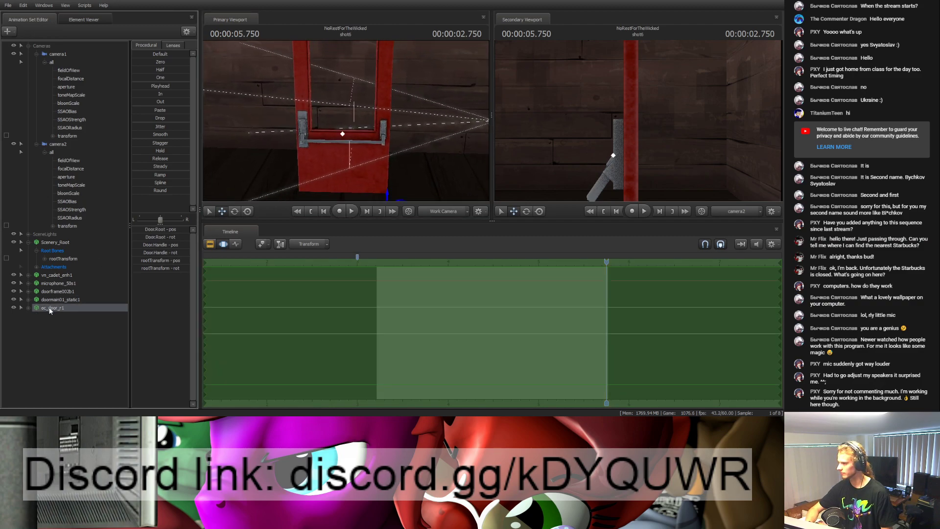
{"action": "left_click", "coordinate": [49, 318]}
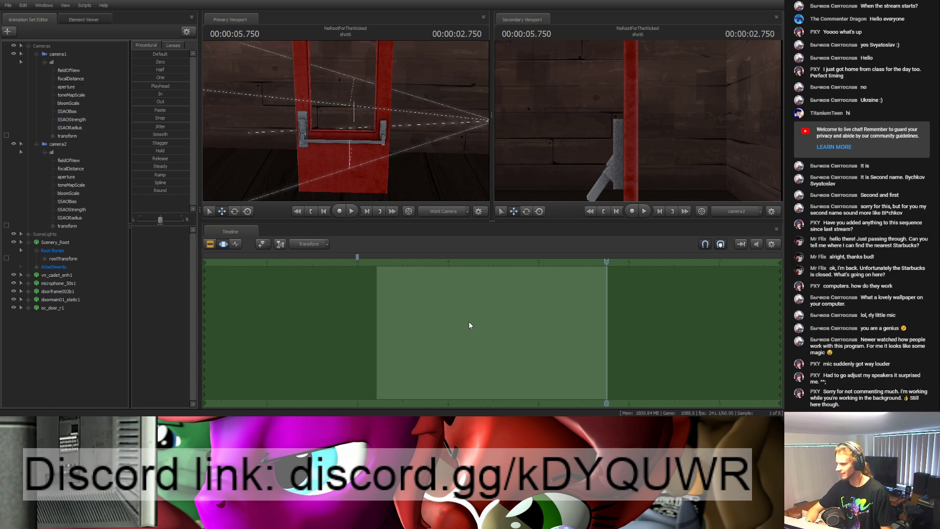
{"action": "left_click", "coordinate": [49, 316]}
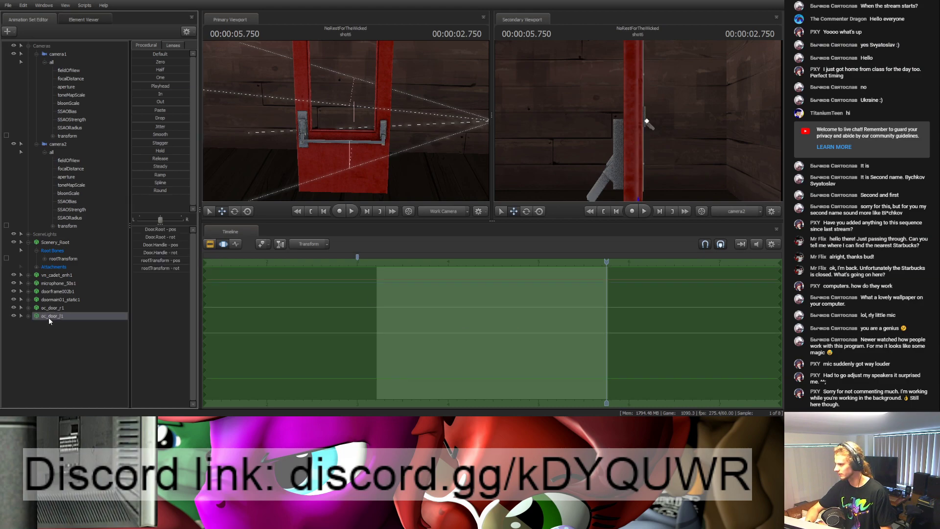
{"action": "scroll", "coordinate": [385, 128], "scroll_direction": "down", "scroll_amount": 5}
{"action": "left_click_drag", "start_coordinate": [294, 179], "coordinate": [458, 181]}
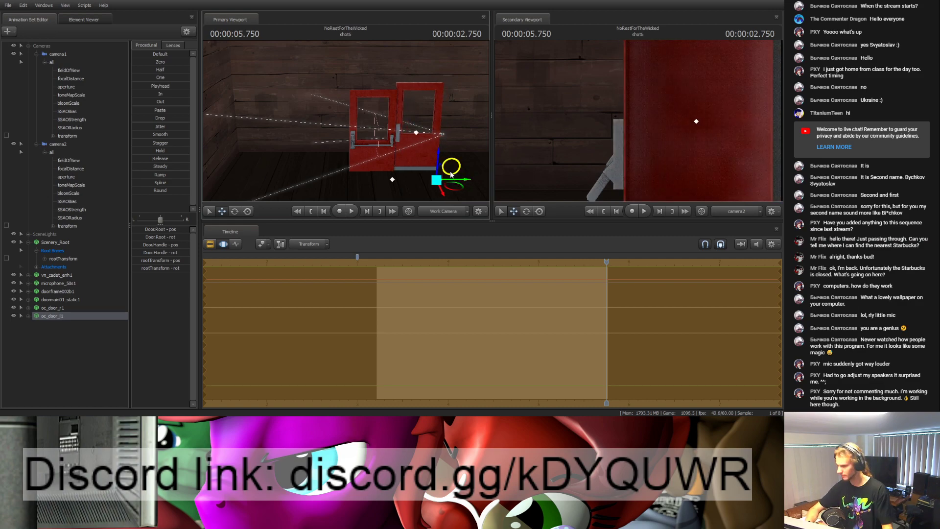
{"action": "left_click", "coordinate": [54, 308]}
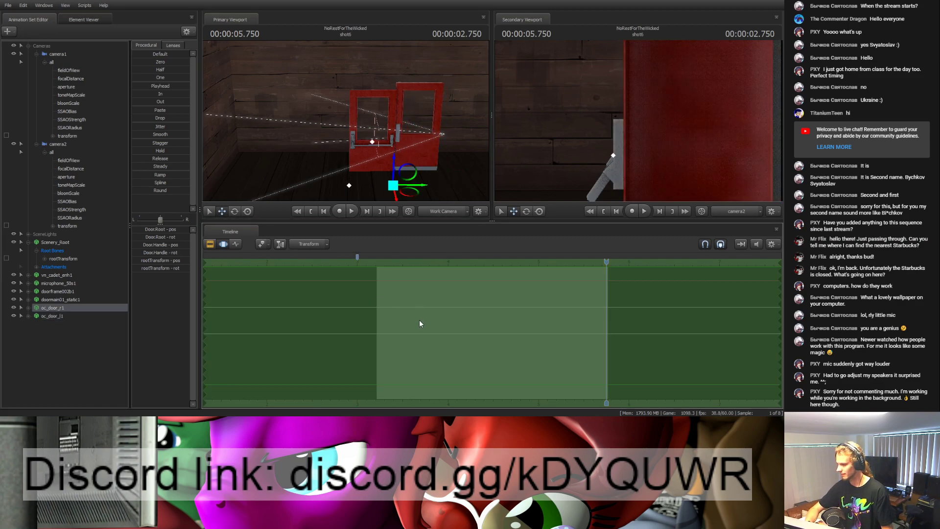
{"action": "left_click", "coordinate": [52, 316]}
{"action": "key", "text": "ctrl+v"}
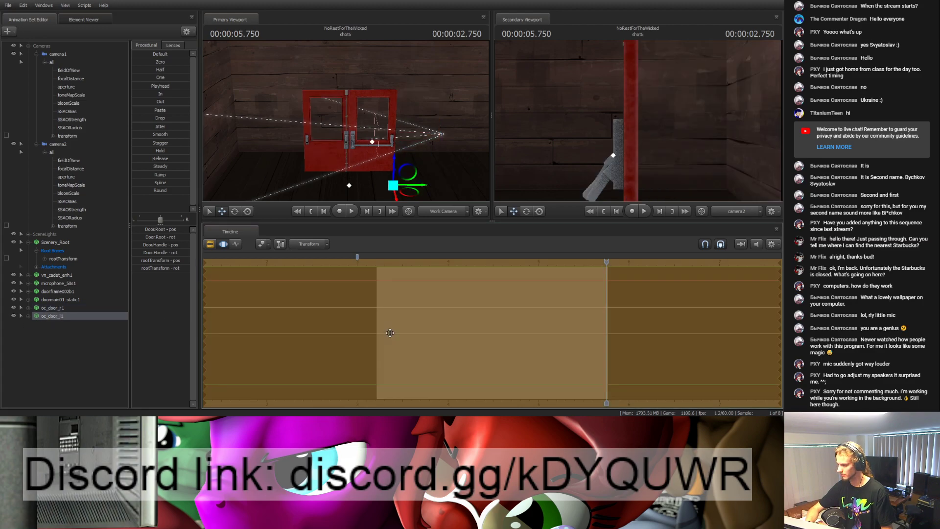
Step: Lock ac_door_l1 to ac_door_r1 and move the double door into position for camera2 at 5.733 s
{"action": "left_click", "coordinate": [53, 308]}
{"action": "left_click_drag", "start_coordinate": [413, 190], "coordinate": [363, 177]}
{"action": "key", "text": "Left"}
{"action": "key", "text": "s"}
{"action": "key", "text": "w"}
{"action": "mouse_move", "coordinate": [439, 180]}
{"action": "left_mouse_down"}
{"action": "mouse_move", "coordinate": [450, 180]}
{"action": "mouse_move", "coordinate": [442, 179]}
{"action": "left_mouse_up"}
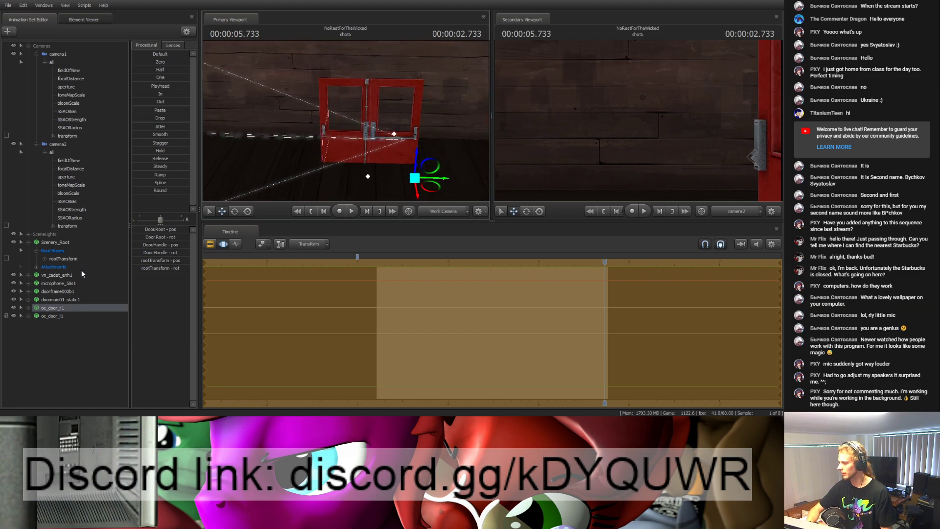
Step: Duplicate both door halves as ac_door_r2 and ac_door_l2 and move the copied pair along the wall beside the first
{"action": "left_click", "coordinate": [51, 315], "text": "ctrl"}
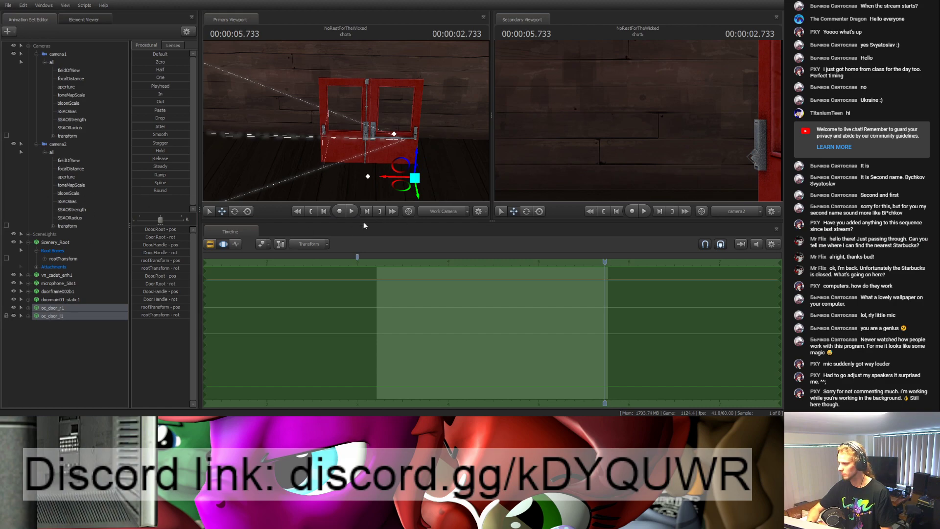
{"action": "left_click", "coordinate": [77, 352]}
{"action": "key", "text": "ctrl+v"}
{"action": "left_click", "coordinate": [57, 323]}
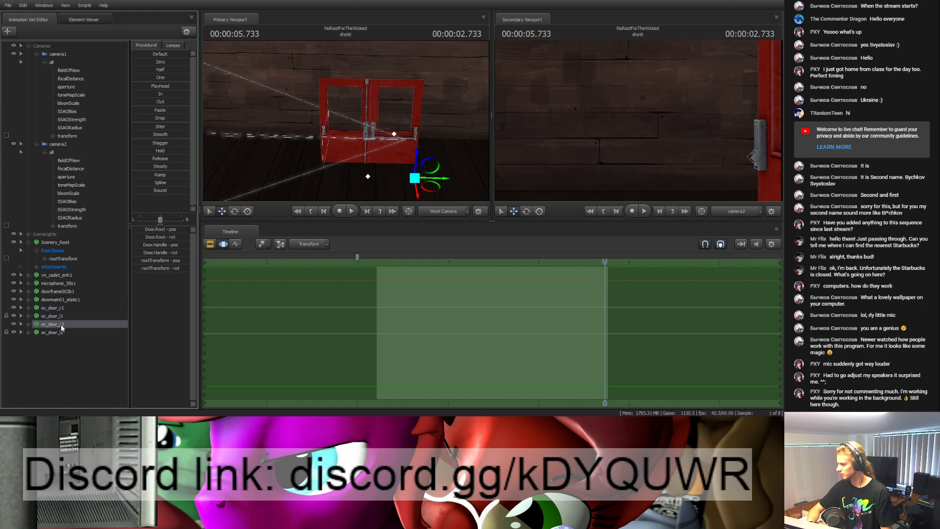
{"action": "left_click_drag", "start_coordinate": [444, 185], "coordinate": [310, 185]}
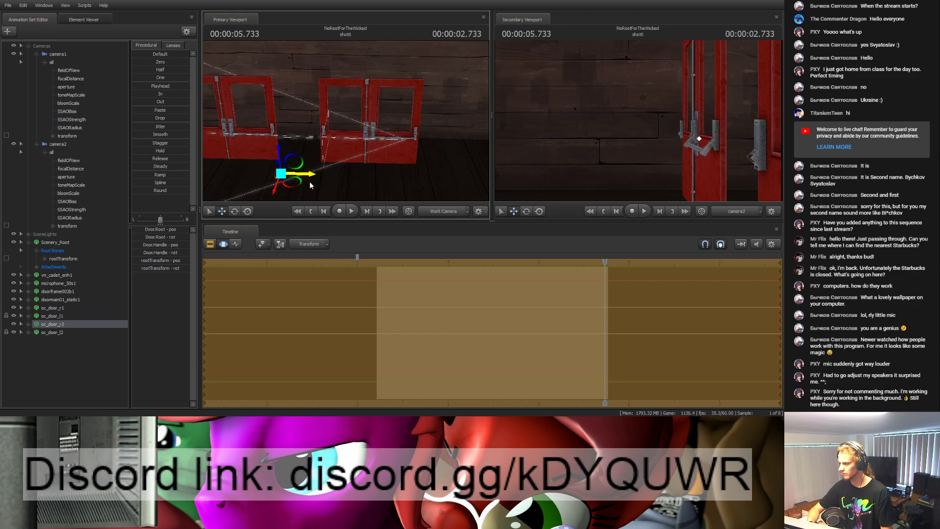
Step: Add the wood_shack0011 model to shot6 and move it in front of the two red double doors
{"action": "left_click", "coordinate": [90, 349]}
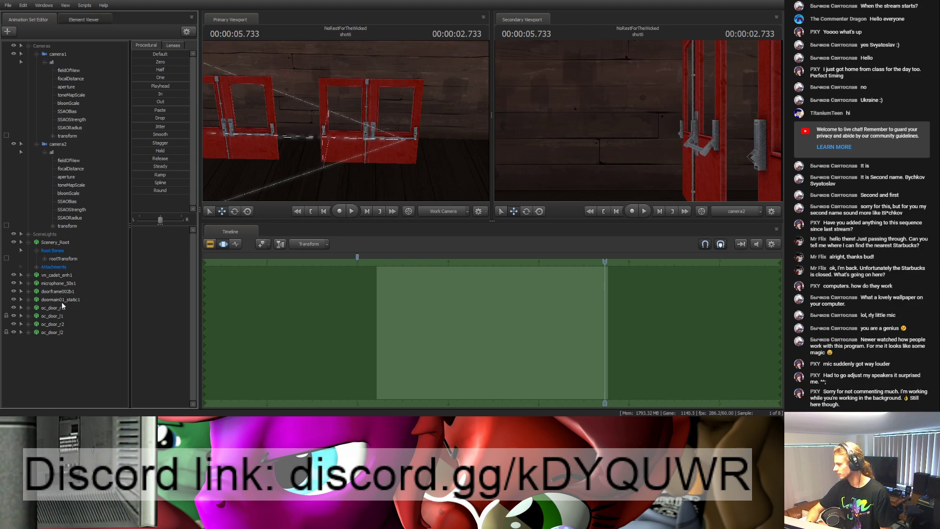
{"action": "left_click", "coordinate": [58, 275]}
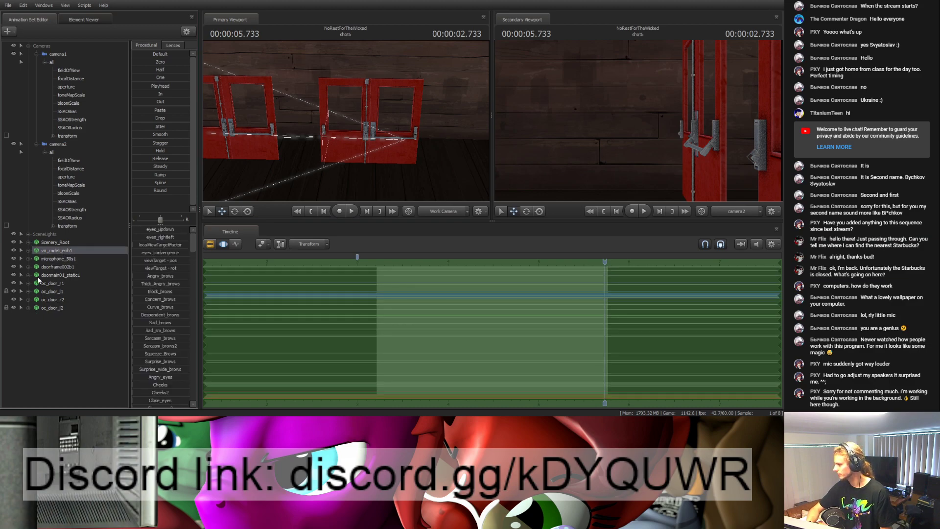
{"action": "left_click", "coordinate": [56, 330]}
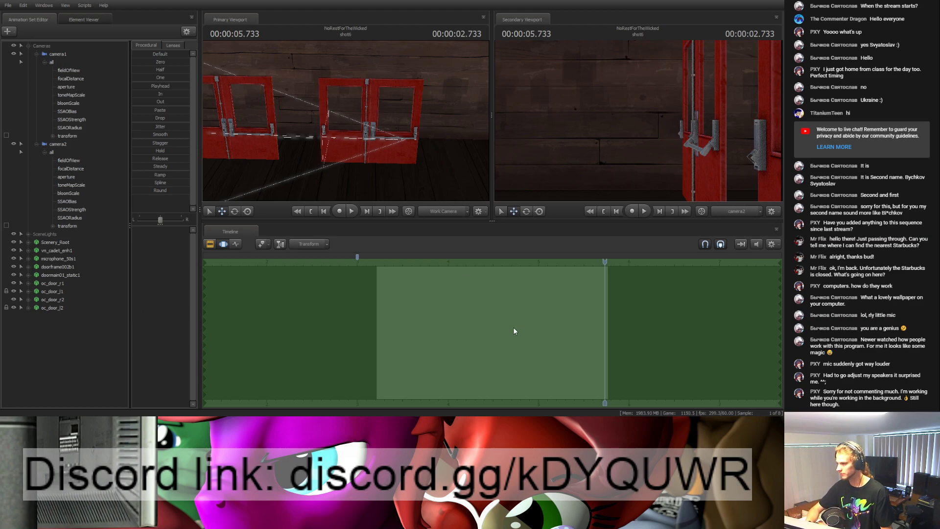
{"action": "left_click_drag", "start_coordinate": [57, 317], "coordinate": [314, 147]}
{"action": "left_click_drag", "start_coordinate": [326, 194], "coordinate": [337, 154]}
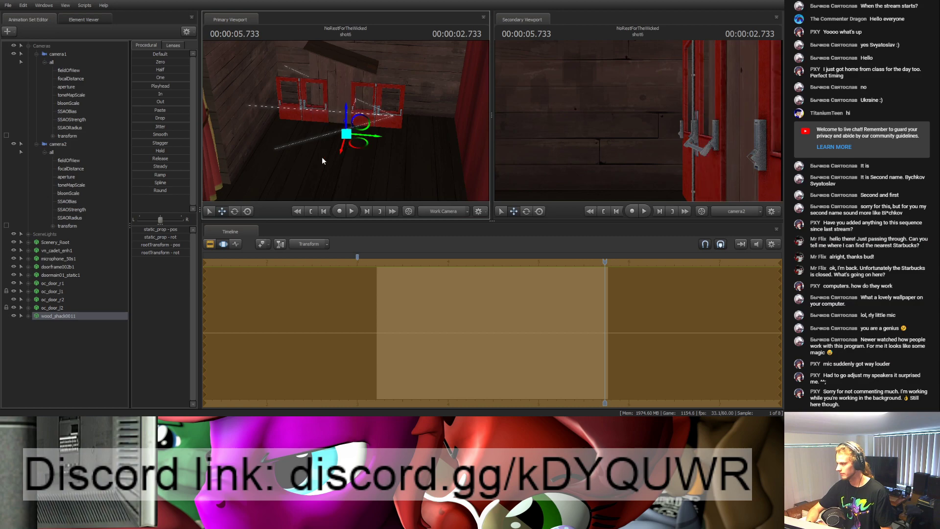
Step: Add a scale control to wood_shack0011's root transform, scale the shack down and move it between the two double doors
{"action": "left_click", "coordinate": [28, 315]}
{"action": "left_click", "coordinate": [61, 332]}
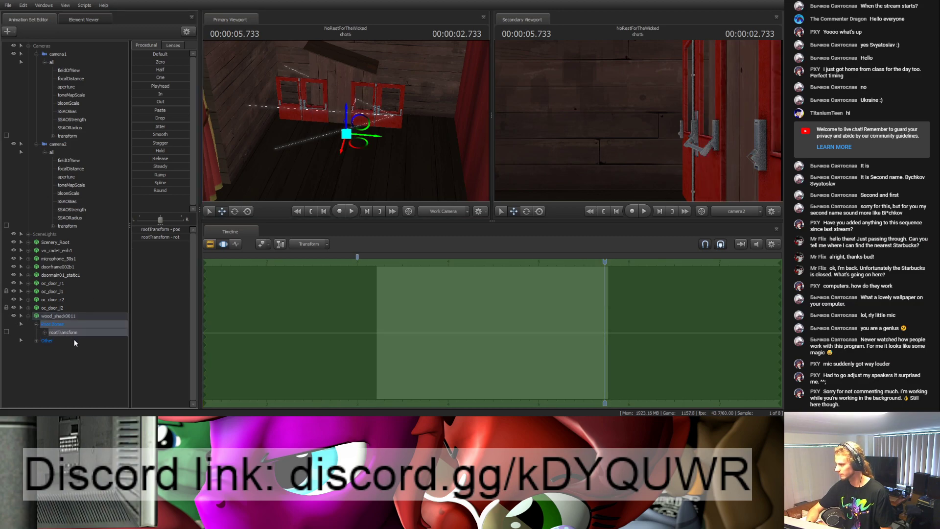
{"action": "left_click", "coordinate": [60, 341]}
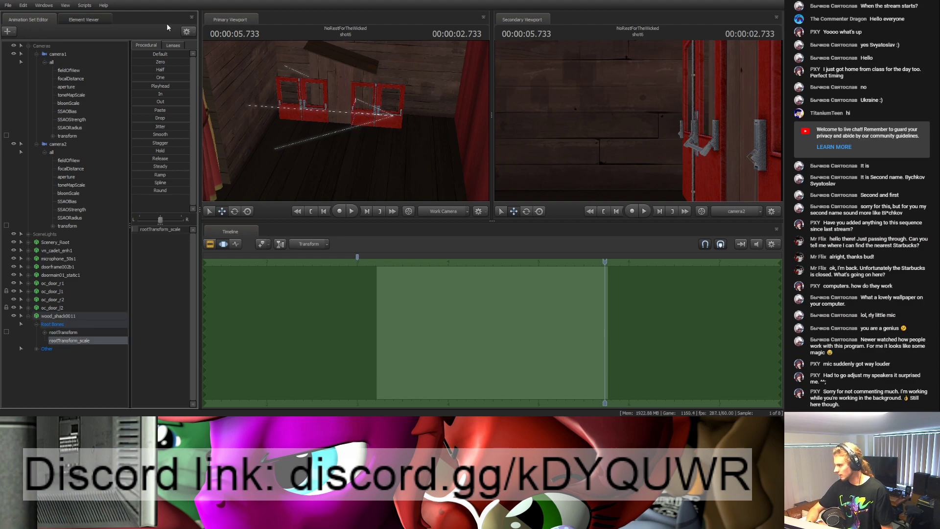
{"action": "left_click", "coordinate": [148, 70]}
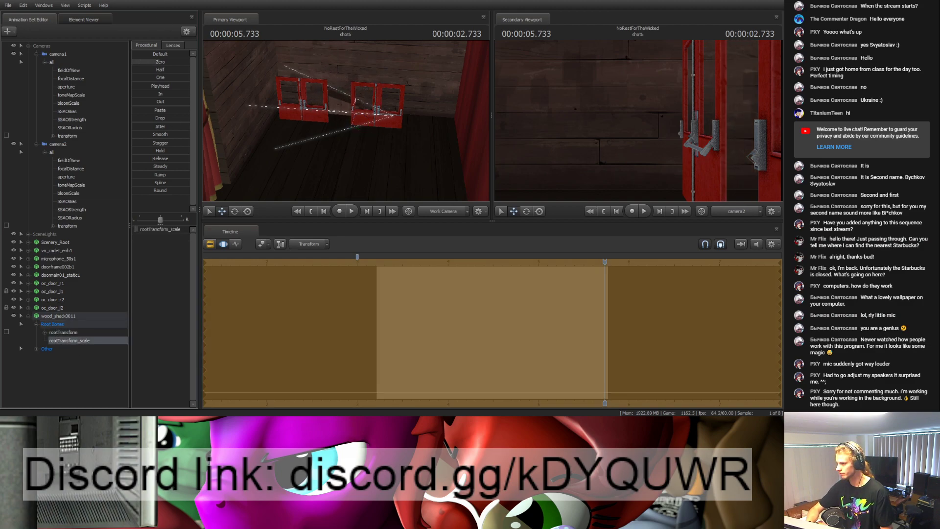
{"action": "left_click", "coordinate": [63, 332]}
{"action": "left_click_drag", "start_coordinate": [341, 149], "coordinate": [347, 102]}
{"action": "scroll", "coordinate": [348, 101], "scroll_direction": "up", "scroll_amount": 5}
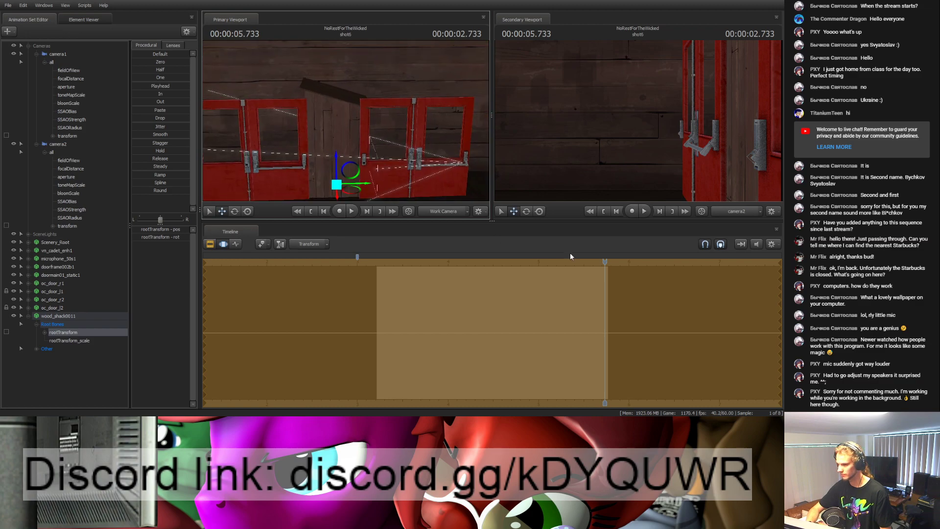
Step: Step frame by frame across the cut from shot6 to shot8 to compare the views on both sides
{"action": "left_click_drag", "start_coordinate": [604, 262], "coordinate": [603, 258]}
{"action": "key", "text": "Right"}
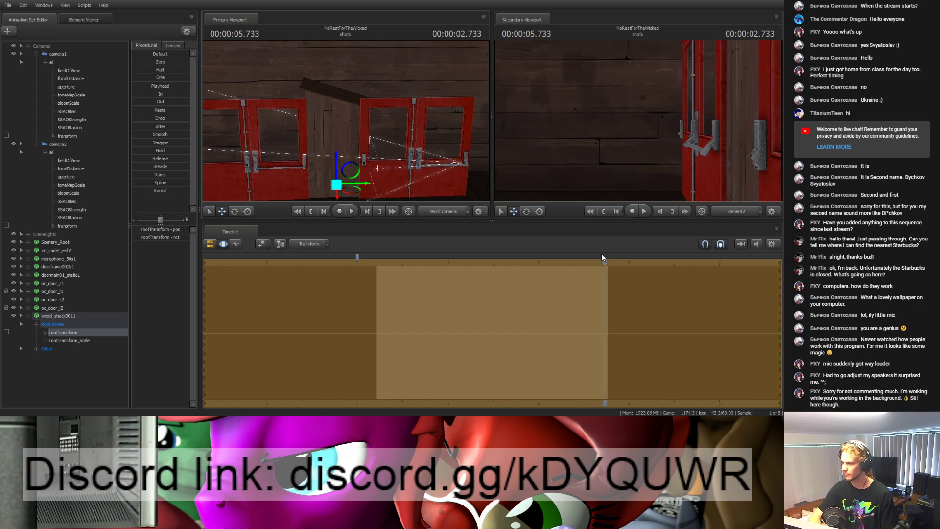
{"action": "key", "text": "Right"}
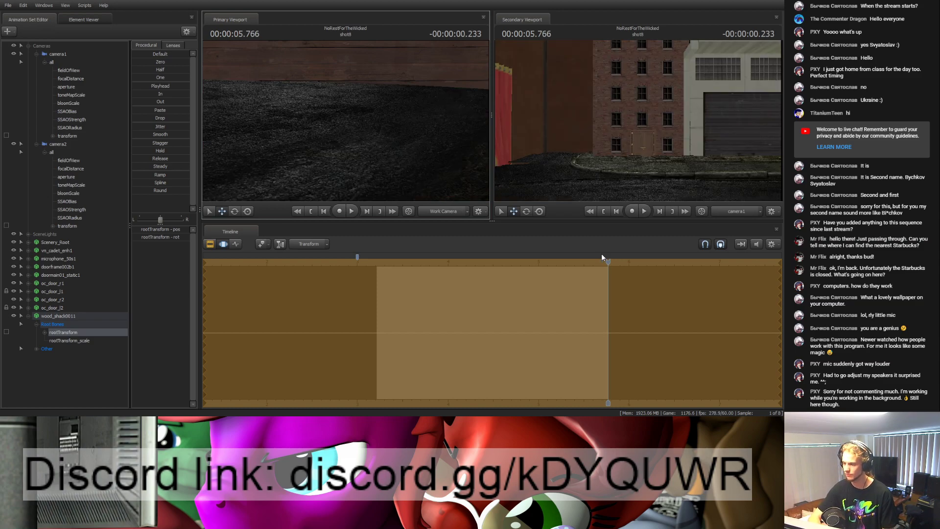
{"action": "key", "text": "Left"}
{"action": "key", "text": "Left"}
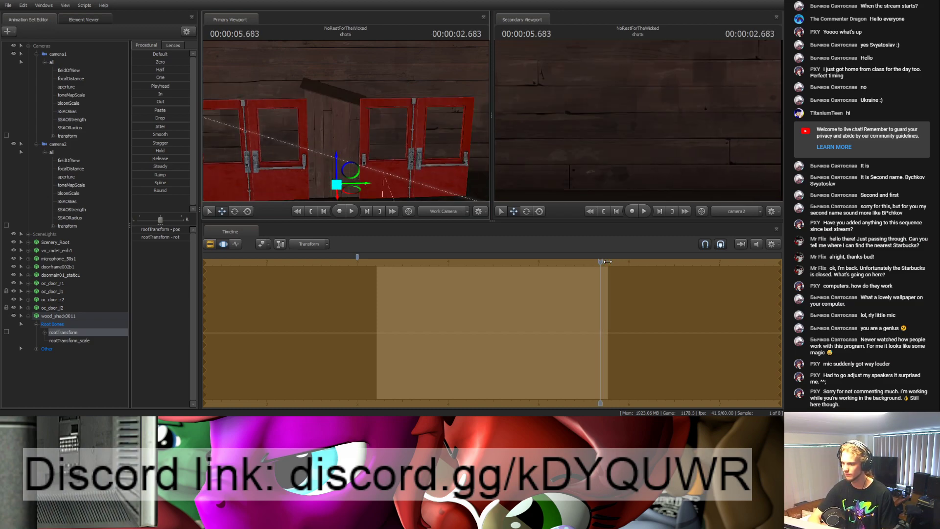
Step: Step across the cut from shot6 into shot8, and go back frame by frame through shot6 to about 1.5 seconds in shot1
{"action": "key", "text": "Right"}
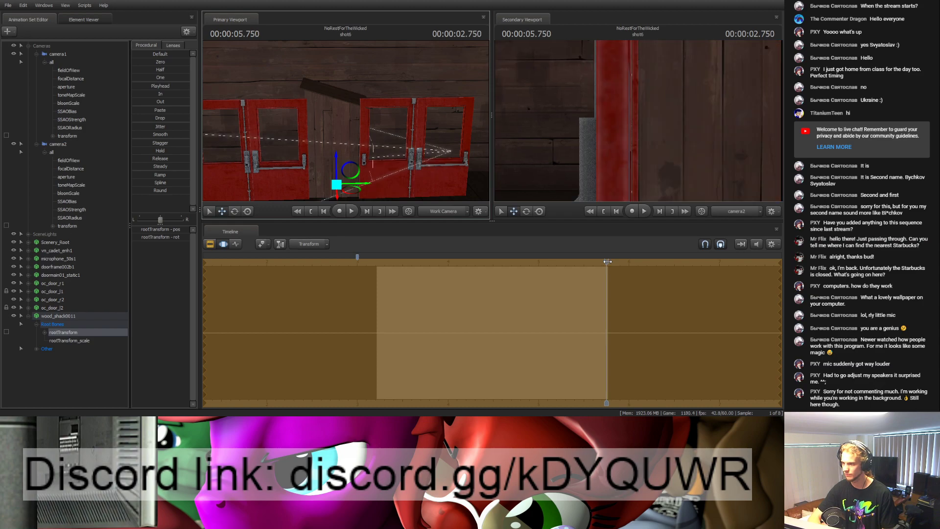
{"action": "key", "text": "Right"}
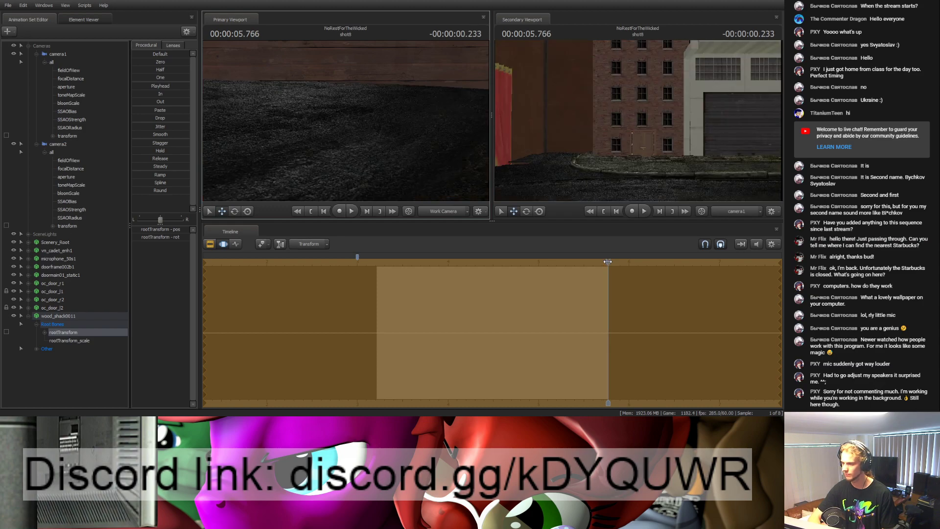
{"action": "key", "text": "Left"}
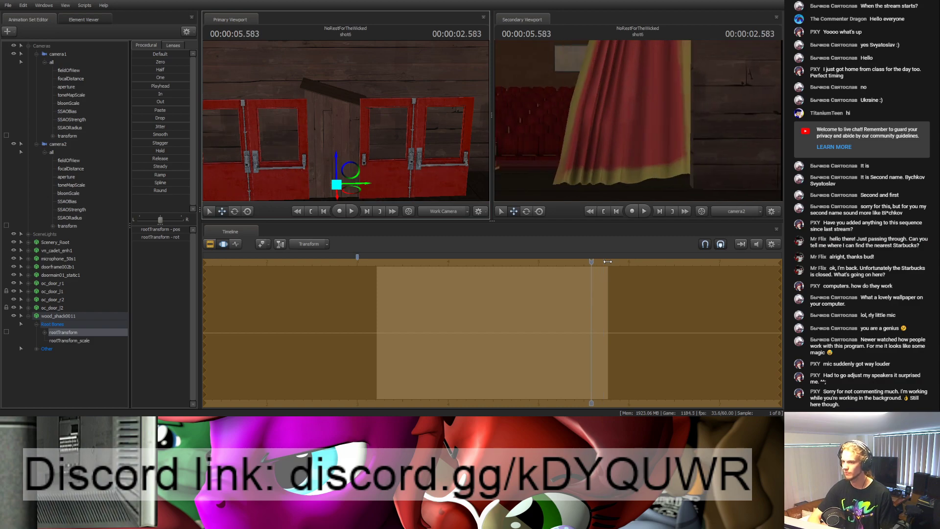
{"action": "key", "text": "Left"}
{"action": "key", "text": "Left"}
{"action": "key", "text": "Left"}
{"action": "key", "text": "Left"}
{"action": "key", "text": "Left"}
{"action": "key", "text": "Left"}
{"action": "key", "text": "Left"}
{"action": "key", "text": "Left"}
{"action": "key", "text": "Left"}
{"action": "key", "text": "Left"}
{"action": "key", "text": "Left"}
{"action": "key", "text": "Left"}
{"action": "key", "text": "Left"}
{"action": "key", "text": "Left"}
{"action": "key", "text": "Left"}
{"action": "key", "text": "Left"}
{"action": "key", "text": "Left"}
{"action": "key", "text": "Left"}
{"action": "key", "text": "Left"}
{"action": "key", "text": "Left"}
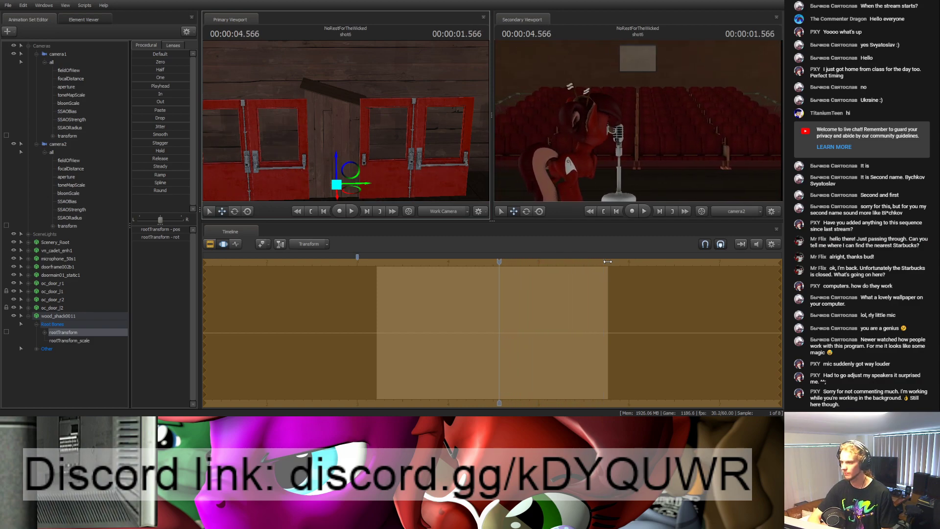
{"action": "key", "text": "Left"}
{"action": "key", "text": "Left"}
{"action": "key", "text": "Left"}
{"action": "key", "text": "Left"}
{"action": "key", "text": "Left"}
{"action": "key", "text": "Left"}
{"action": "key", "text": "Left"}
{"action": "key", "text": "Left"}
{"action": "key", "text": "Left"}
{"action": "key", "text": "Left"}
{"action": "key", "text": "Left"}
{"action": "key", "text": "Left"}
{"action": "key", "text": "Left"}
{"action": "key", "text": "Left"}
{"action": "key", "text": "Left"}
{"action": "key", "text": "Left"}
{"action": "key", "text": "Left"}
{"action": "key", "text": "Left"}
{"action": "key", "text": "Left"}
{"action": "key", "text": "Left"}
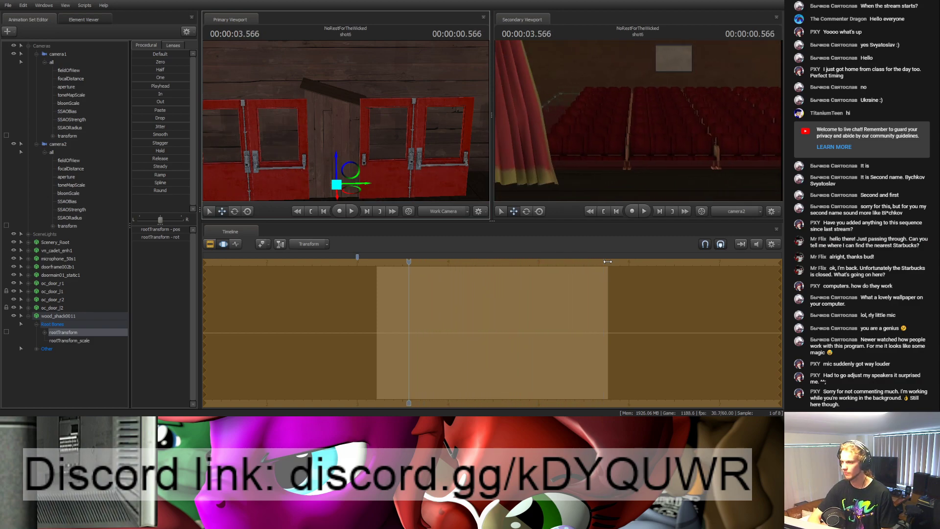
{"action": "key", "text": "Left"}
{"action": "key", "text": "Left"}
{"action": "key", "text": "Left"}
{"action": "key", "text": "Left"}
{"action": "key", "text": "Left"}
{"action": "key", "text": "Left"}
{"action": "key", "text": "Left"}
{"action": "key", "text": "Left"}
{"action": "key", "text": "Left"}
{"action": "key", "text": "Left"}
{"action": "key", "text": "Left"}
{"action": "key", "text": "Left"}
{"action": "key", "text": "Left"}
{"action": "key", "text": "Left"}
{"action": "key", "text": "Left"}
{"action": "key", "text": "Left"}
{"action": "key", "text": "Left"}
{"action": "key", "text": "Left"}
{"action": "key", "text": "Left"}
{"action": "key", "text": "Left"}
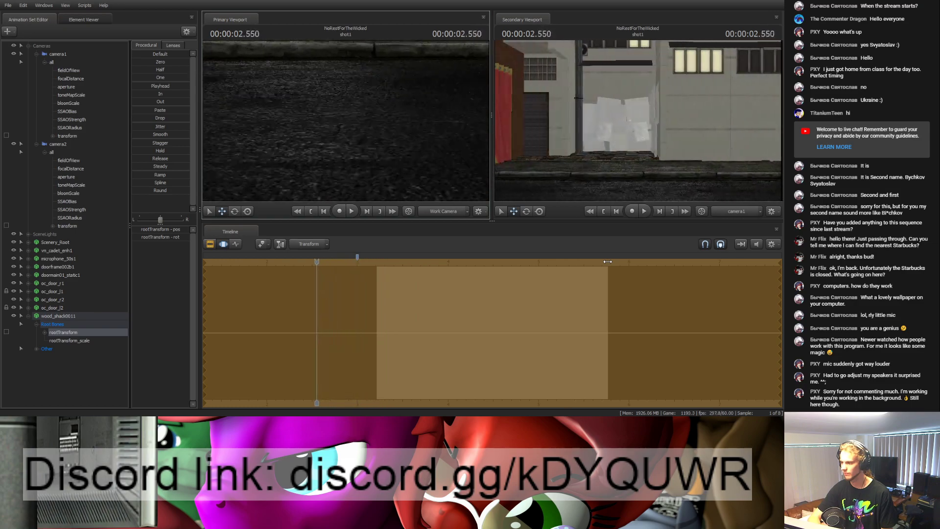
{"action": "key", "text": "Left"}
{"action": "key", "text": "Left"}
{"action": "key", "text": "Left"}
{"action": "key", "text": "Left"}
{"action": "key", "text": "Left"}
{"action": "key", "text": "Left"}
{"action": "key", "text": "Left"}
{"action": "key", "text": "Left"}
{"action": "key", "text": "Left"}
{"action": "key", "text": "Left"}
{"action": "key", "text": "Left"}
{"action": "key", "text": "Left"}
{"action": "key", "text": "Left"}
{"action": "key", "text": "Left"}
{"action": "key", "text": "Left"}
{"action": "key", "text": "Left"}
{"action": "key", "text": "Left"}
{"action": "key", "text": "Left"}
{"action": "key", "text": "Left"}
{"action": "key", "text": "Left"}
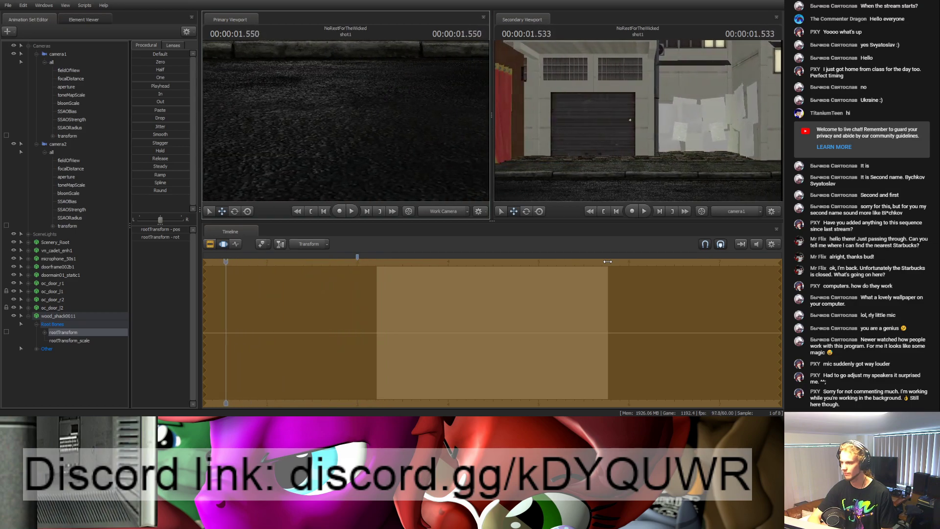
{"action": "key", "text": "Right"}
{"action": "key", "text": "Right"}
{"action": "key", "text": "Right"}
{"action": "key", "text": "Right"}
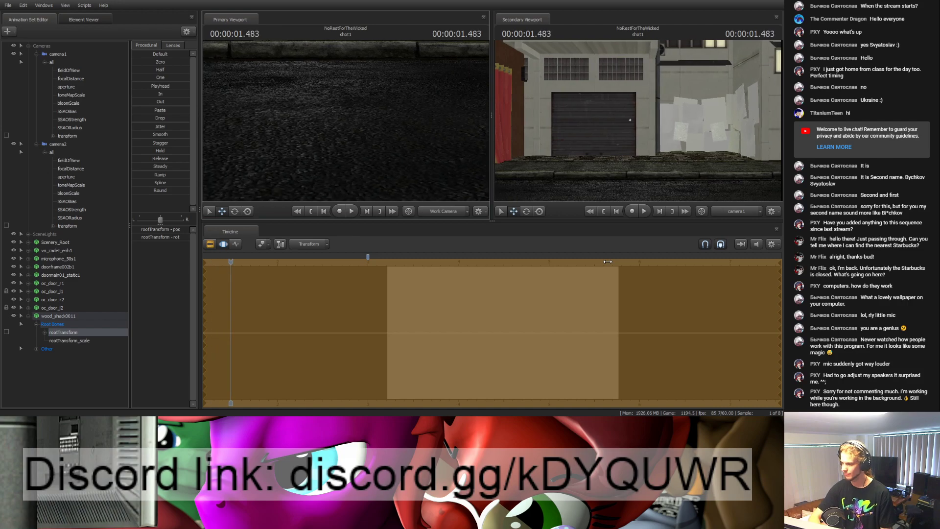
Step: Play from shot1 through shot6 into shot8 to review both cuts, and return to the first frames of shot8
{"action": "key", "text": "space"}
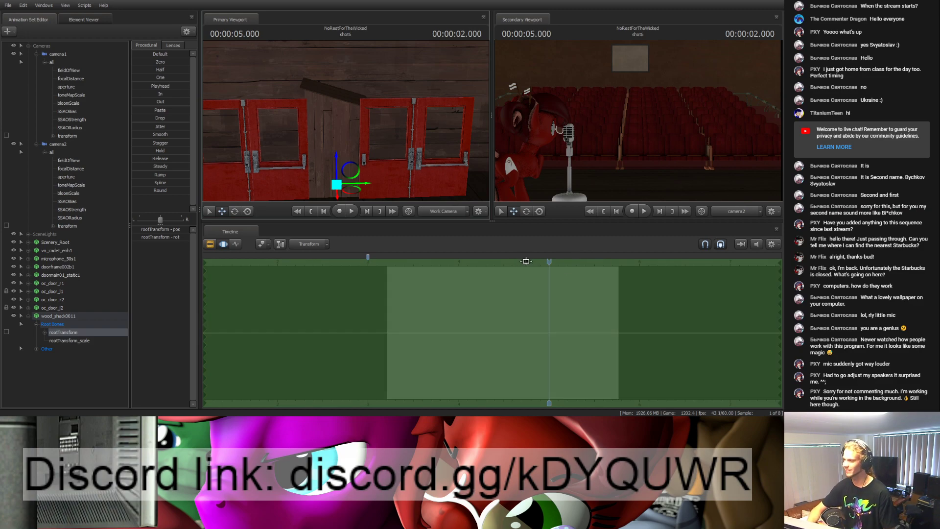
{"action": "left_click_drag", "start_coordinate": [549, 262], "coordinate": [625, 265]}
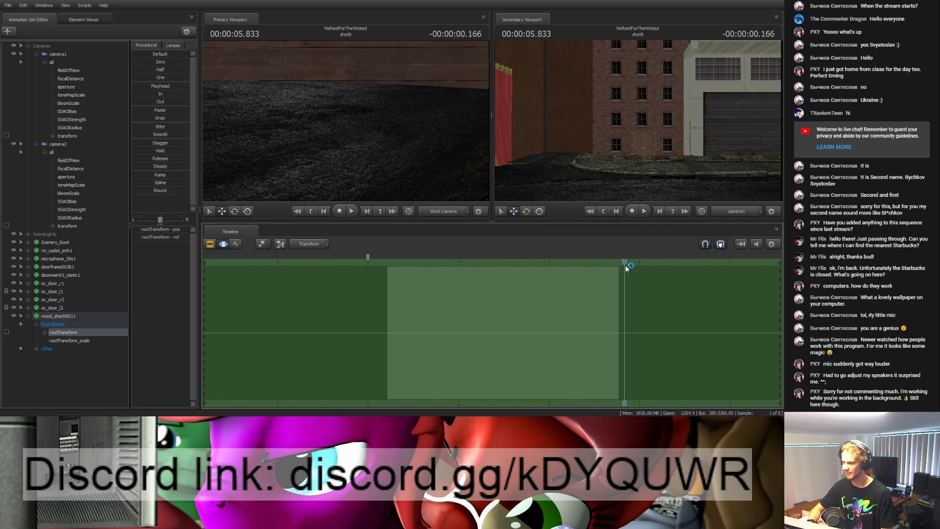
{"action": "middle_click_drag", "start_coordinate": [630, 406], "coordinate": [426, 328]}
{"action": "left_click_drag", "start_coordinate": [414, 263], "coordinate": [257, 254]}
{"action": "key", "text": "space"}
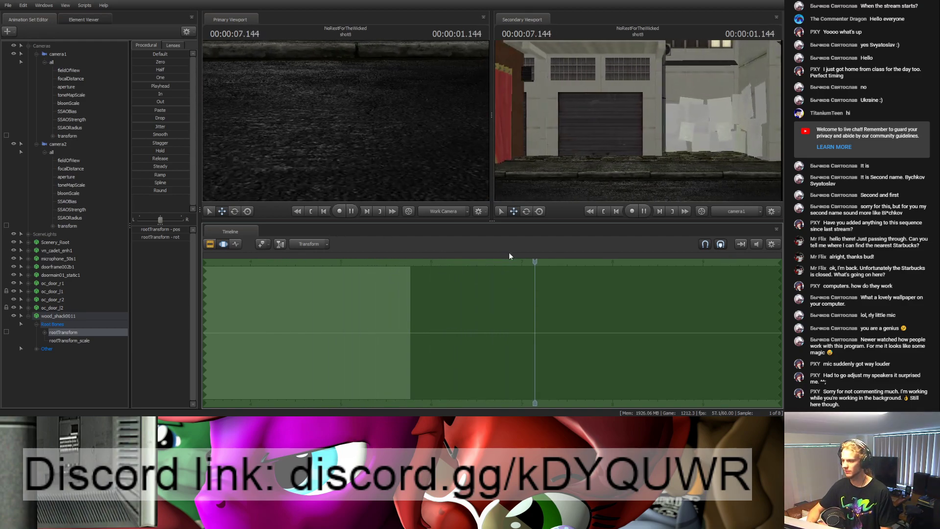
{"action": "left_click_drag", "start_coordinate": [510, 259], "coordinate": [430, 264]}
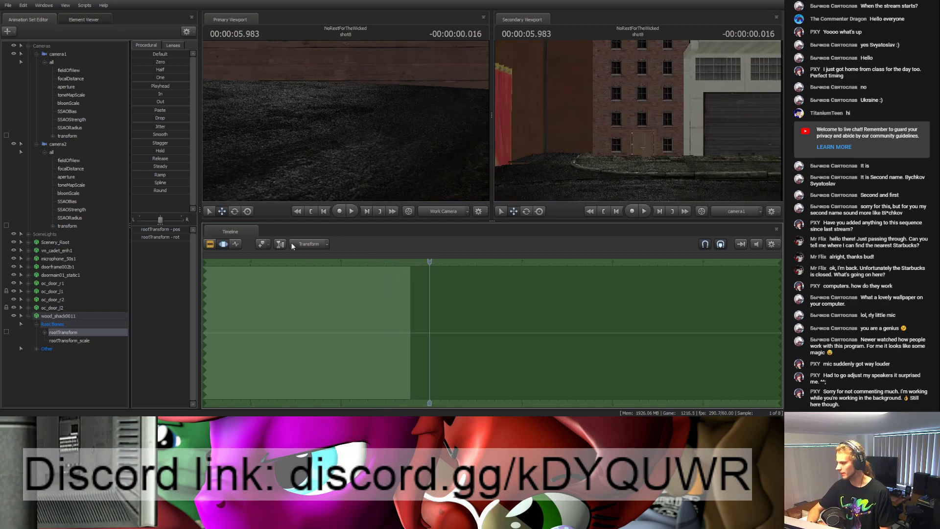
Step: Open shot8 for motion editing and slide the animation of Scenery_Root's rootTransform earlier, to the start of the shot
{"action": "left_click", "coordinate": [210, 244]}
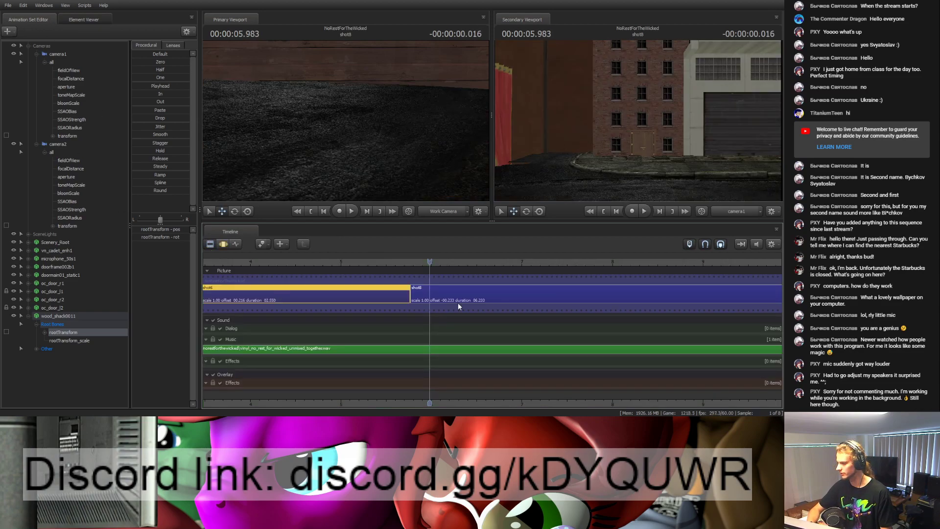
{"action": "left_click", "coordinate": [224, 244]}
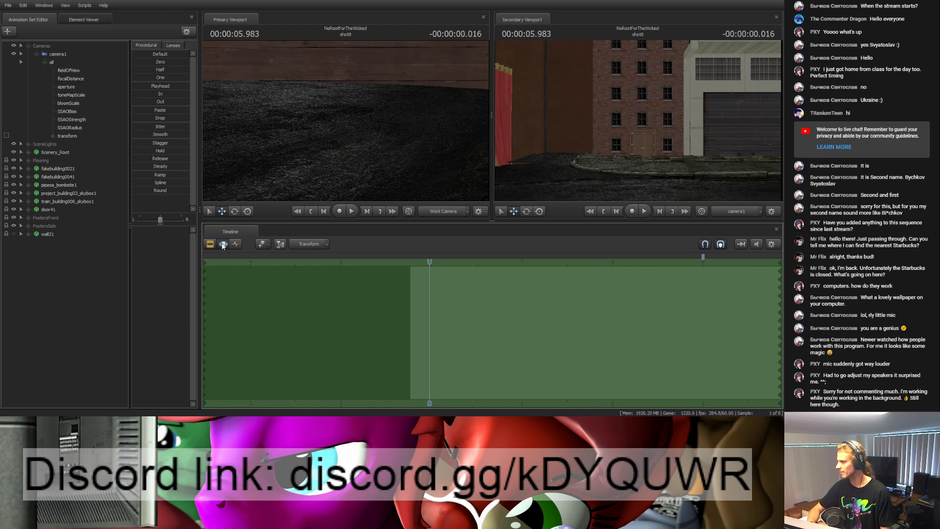
{"action": "left_click", "coordinate": [28, 153]}
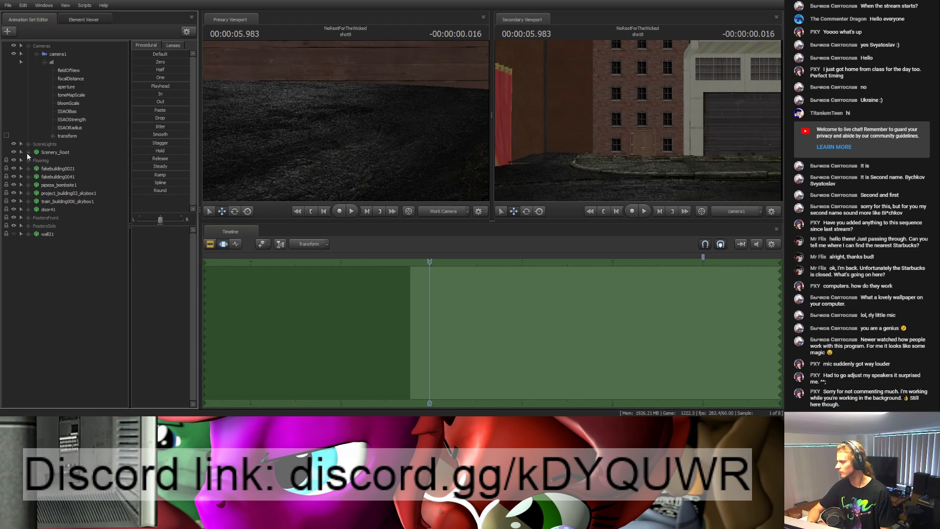
{"action": "left_click", "coordinate": [37, 161]}
{"action": "left_click", "coordinate": [43, 160]}
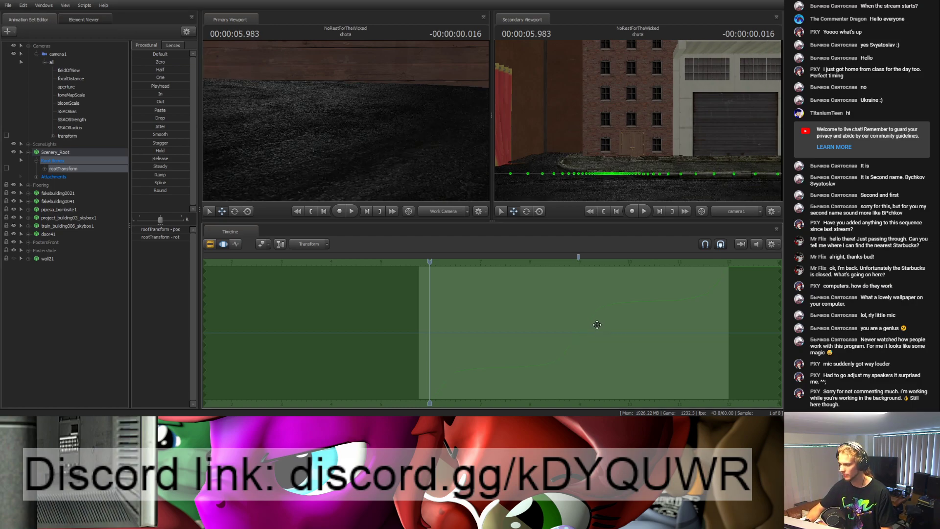
{"action": "left_click", "coordinate": [419, 261]}
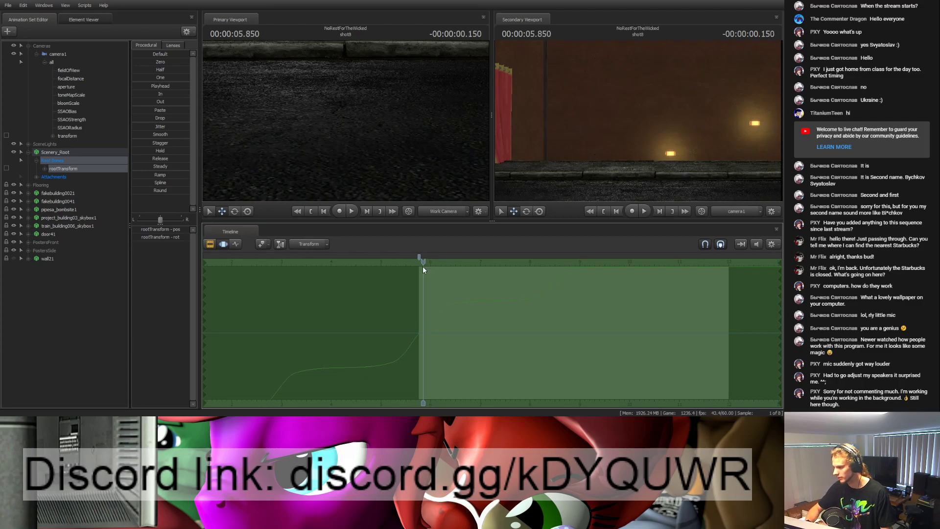
Step: Play shot8, and replay it from the last frames of shot6, to review the scenery motion after the cut
{"action": "key", "text": "space"}
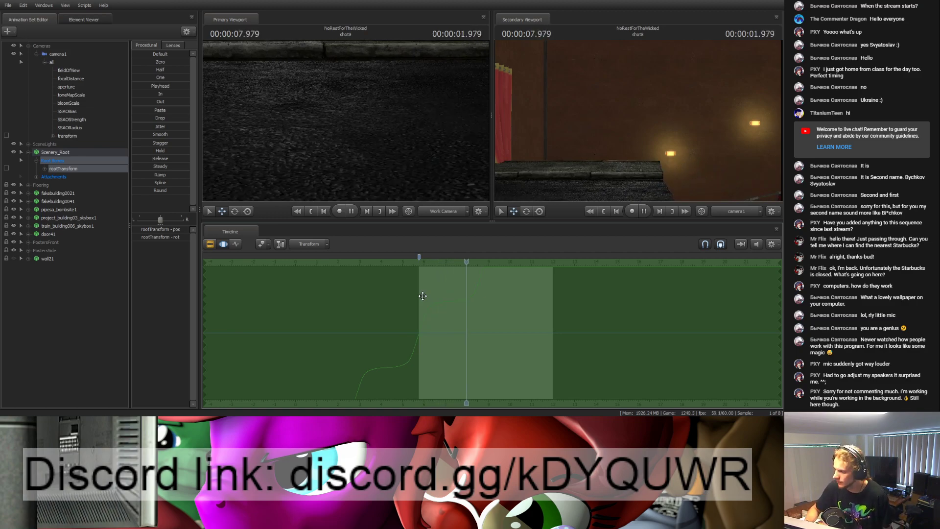
{"action": "key", "text": "space"}
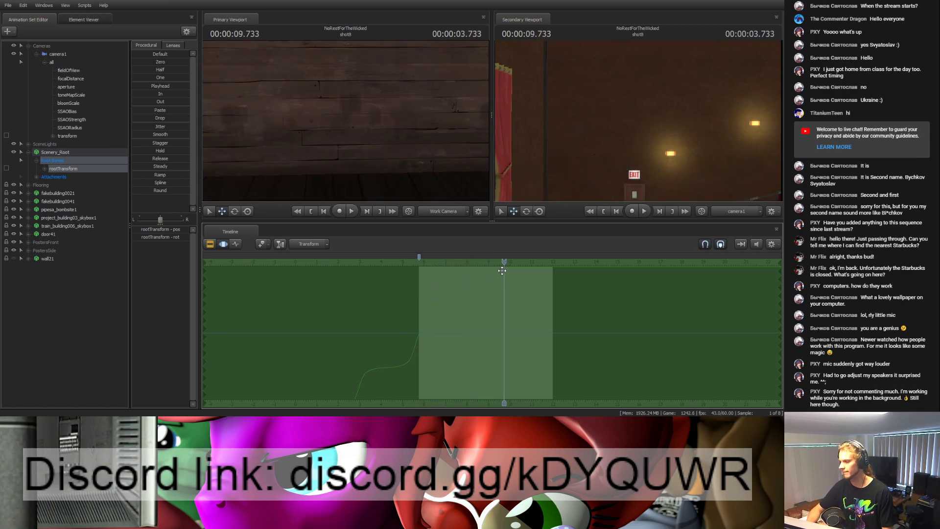
{"action": "left_click_drag", "start_coordinate": [499, 262], "coordinate": [414, 261]}
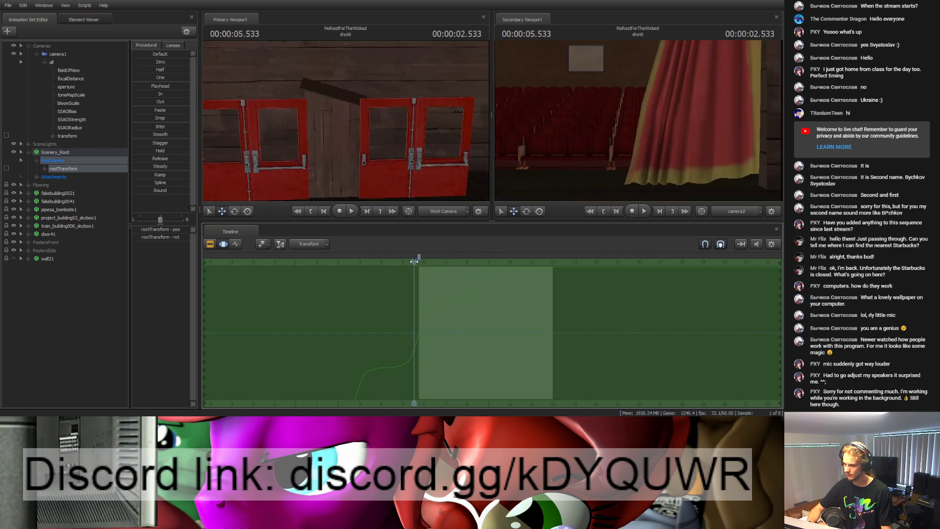
{"action": "key", "text": "space"}
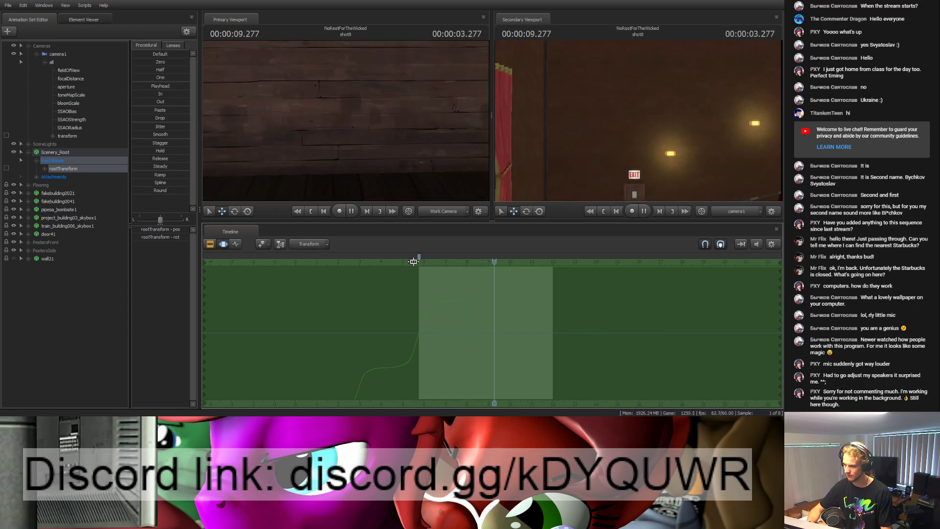
{"action": "key", "text": "space"}
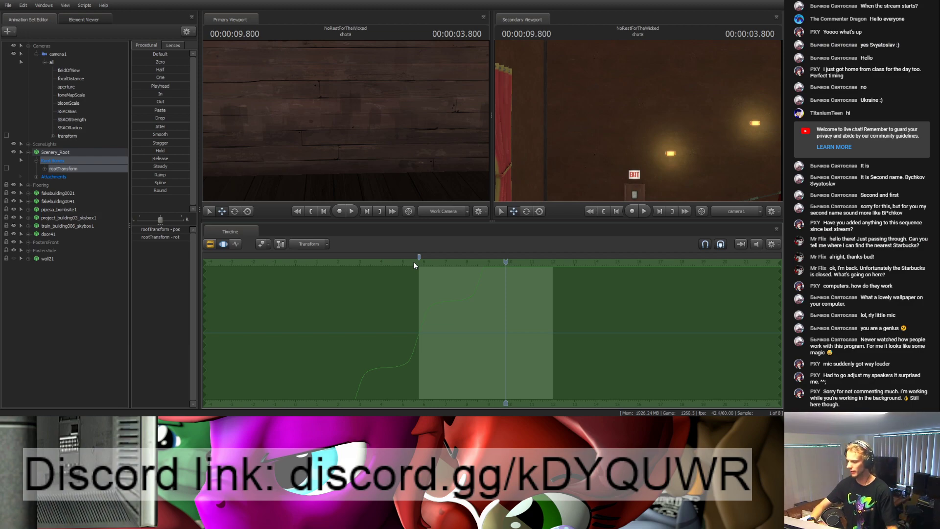
Step: Show the whole shot sequence and play shot2 from its beginning and from about 39 seconds to review its view
{"action": "left_click", "coordinate": [210, 244]}
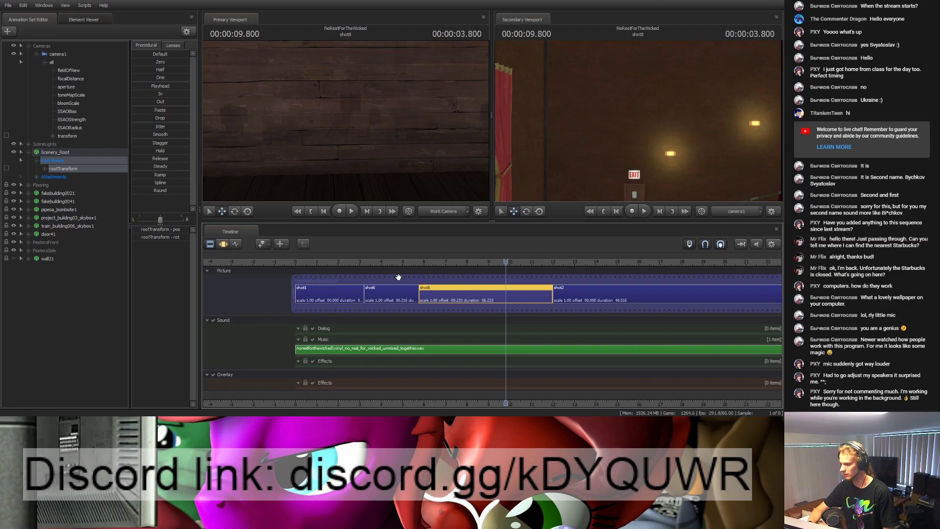
{"action": "key", "text": "space"}
{"action": "left_click_drag", "start_coordinate": [499, 260], "coordinate": [567, 269]}
{"action": "scroll", "coordinate": [558, 304], "scroll_direction": "down", "scroll_amount": 8}
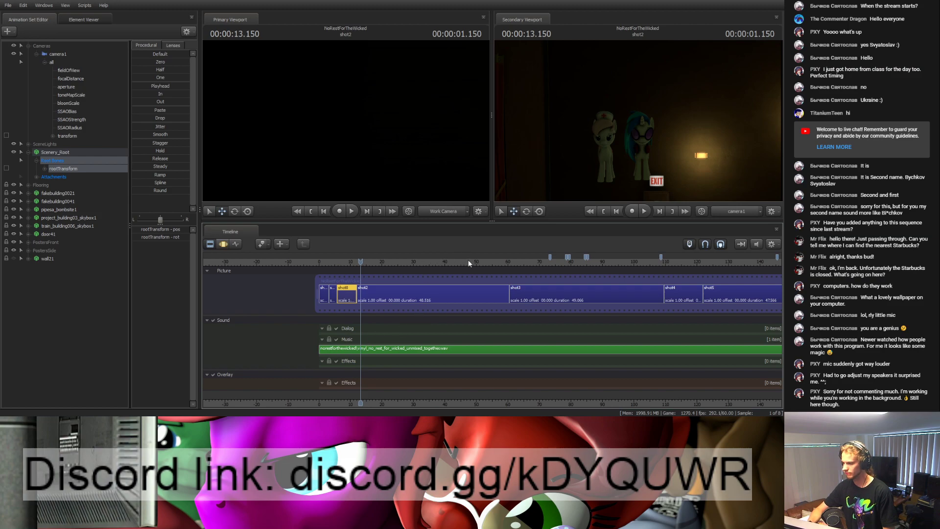
{"action": "left_click", "coordinate": [439, 261]}
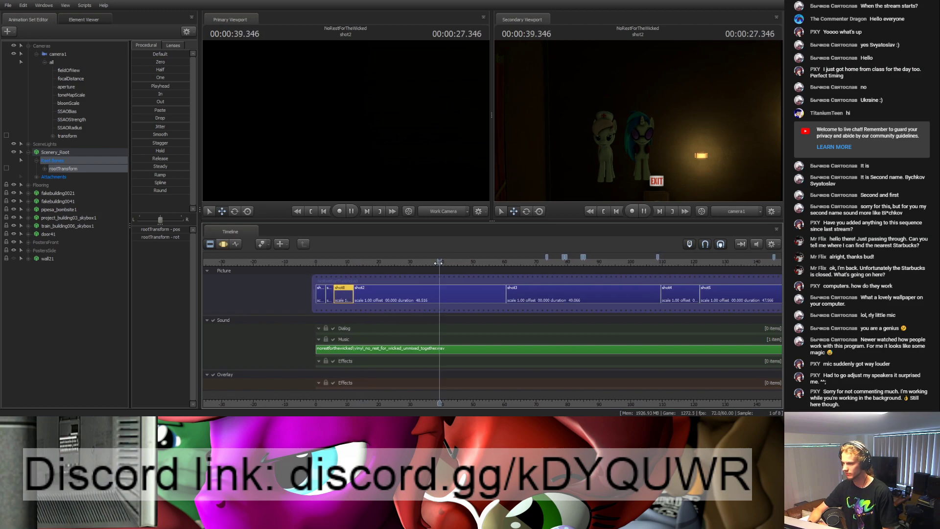
{"action": "scroll", "coordinate": [441, 268], "scroll_direction": "up", "scroll_amount": 3}
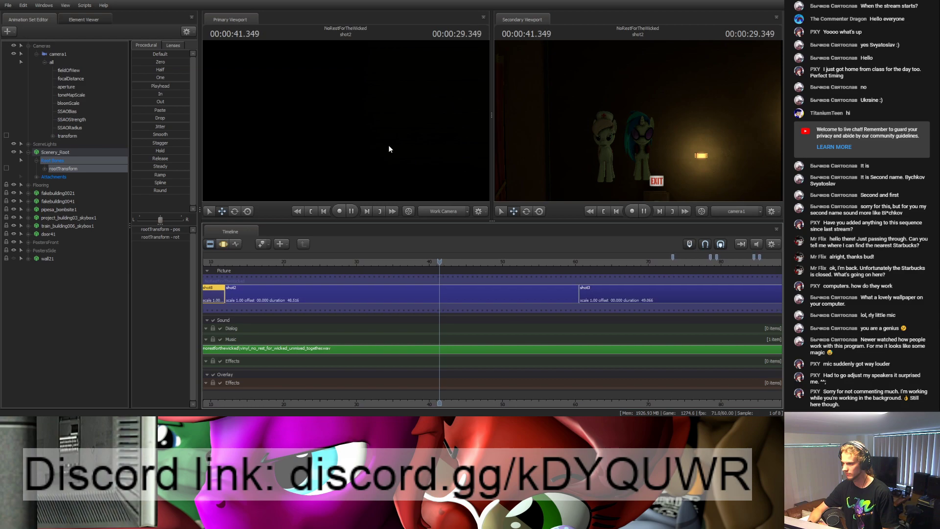
{"action": "key", "text": "space"}
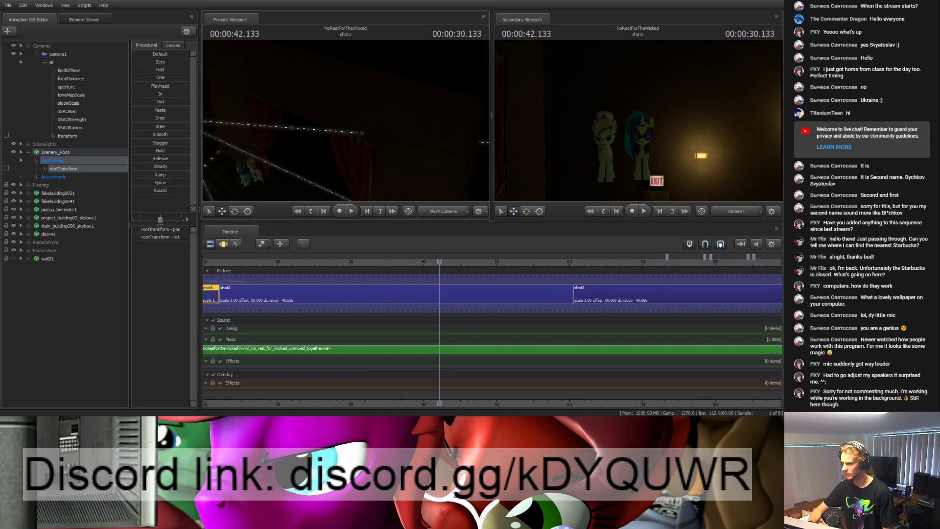
Step: Look over the auditorium set from outside and compare camera1's placement in shot2 and shot8
{"action": "mouse_move", "coordinate": [346, 121]}
{"action": "left_mouse_down"}
{"action": "mouse_move", "coordinate": [311, 111]}
{"action": "mouse_move", "coordinate": [347, 124]}
{"action": "left_mouse_up"}
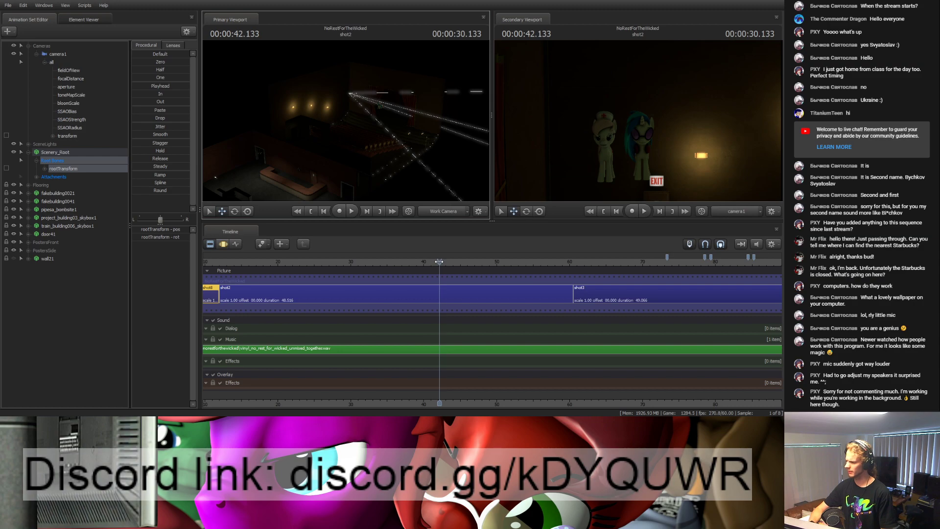
{"action": "scroll", "coordinate": [418, 387], "scroll_direction": "down", "scroll_amount": 4}
{"action": "left_click_drag", "start_coordinate": [438, 265], "coordinate": [365, 261]}
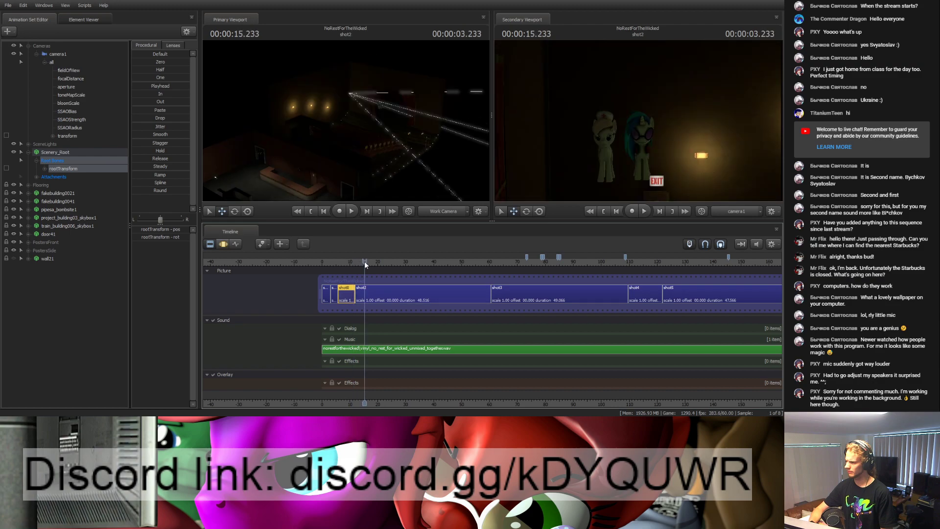
{"action": "left_click", "coordinate": [59, 54]}
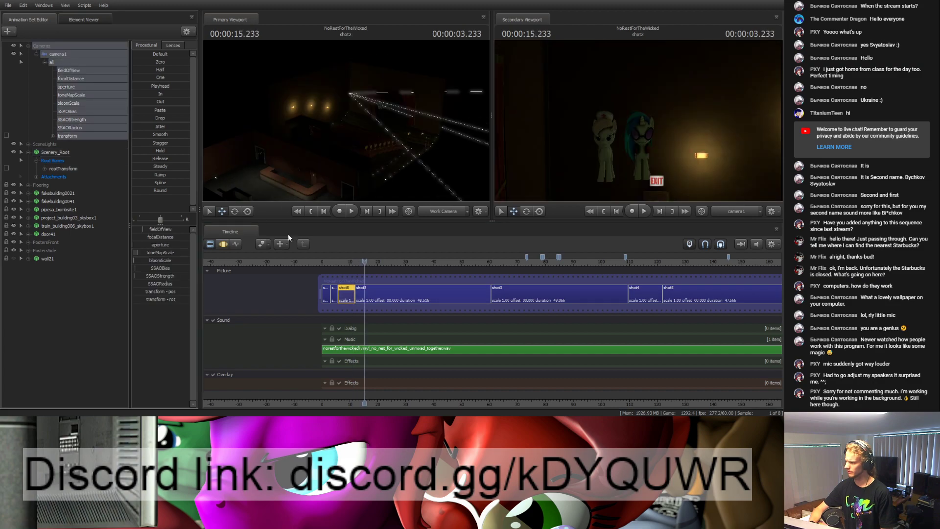
{"action": "left_click_drag", "start_coordinate": [365, 266], "coordinate": [351, 265]}
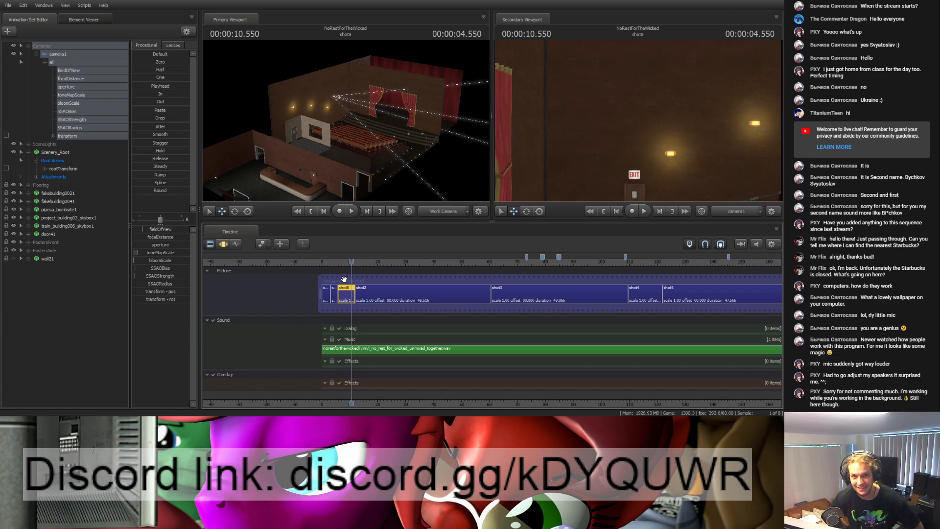
{"action": "scroll", "coordinate": [346, 277], "scroll_direction": "up", "scroll_amount": 3}
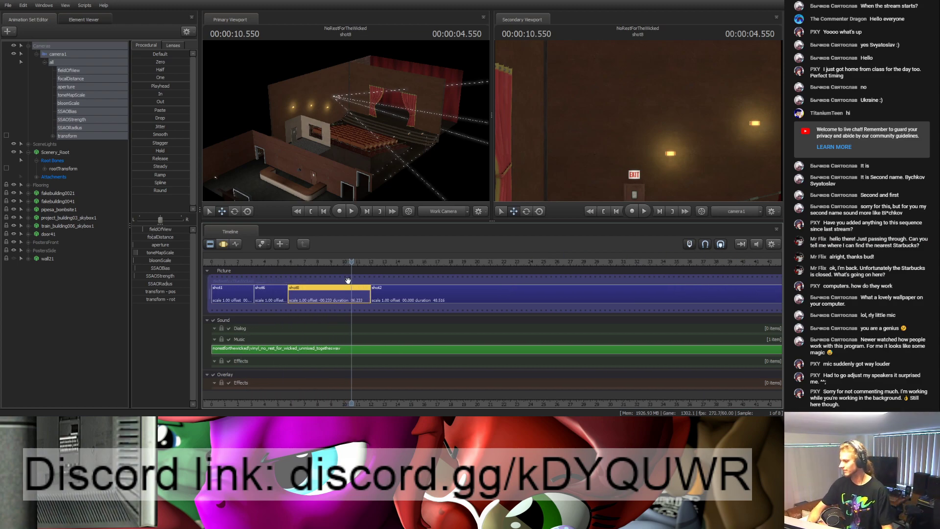
Step: Hide the scene lights group in shot6 and play the sequence across the cut into shot8
{"action": "left_click", "coordinate": [270, 265]}
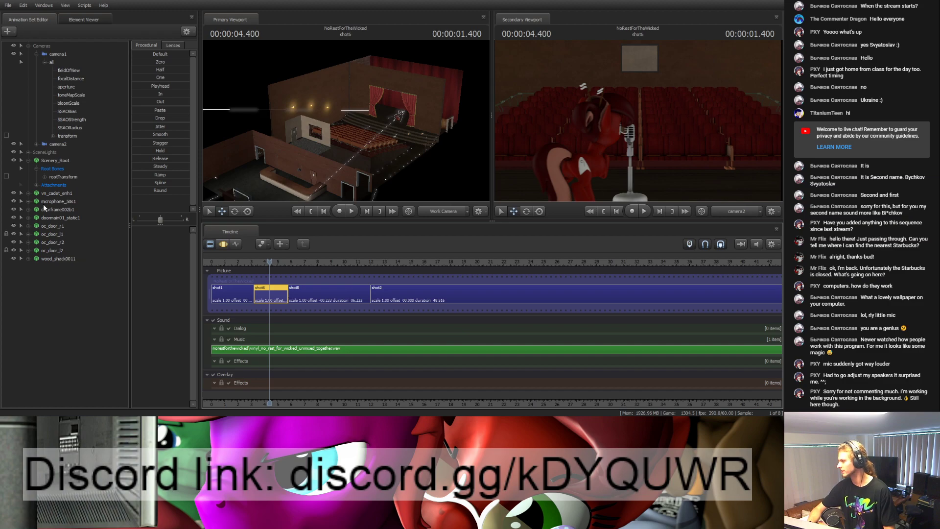
{"action": "left_click", "coordinate": [14, 152]}
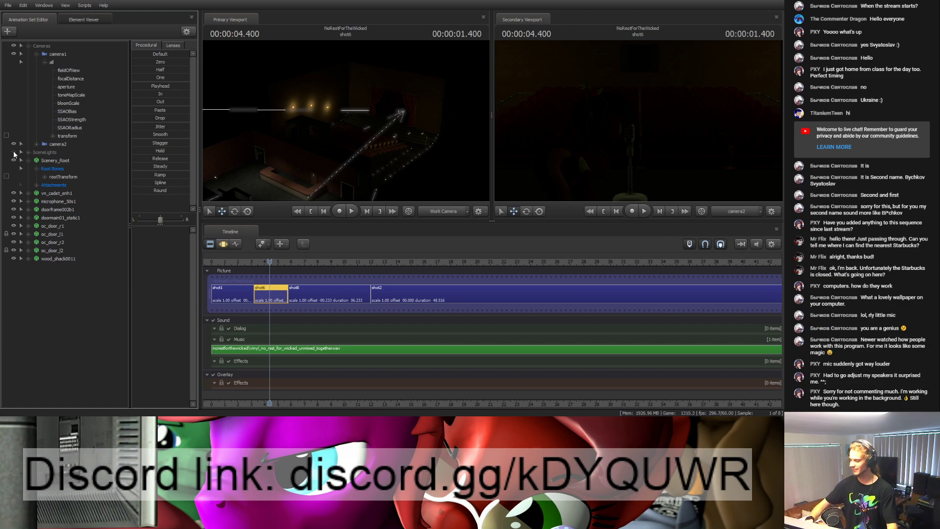
{"action": "left_click_drag", "start_coordinate": [269, 265], "coordinate": [245, 260]}
{"action": "key", "text": "space"}
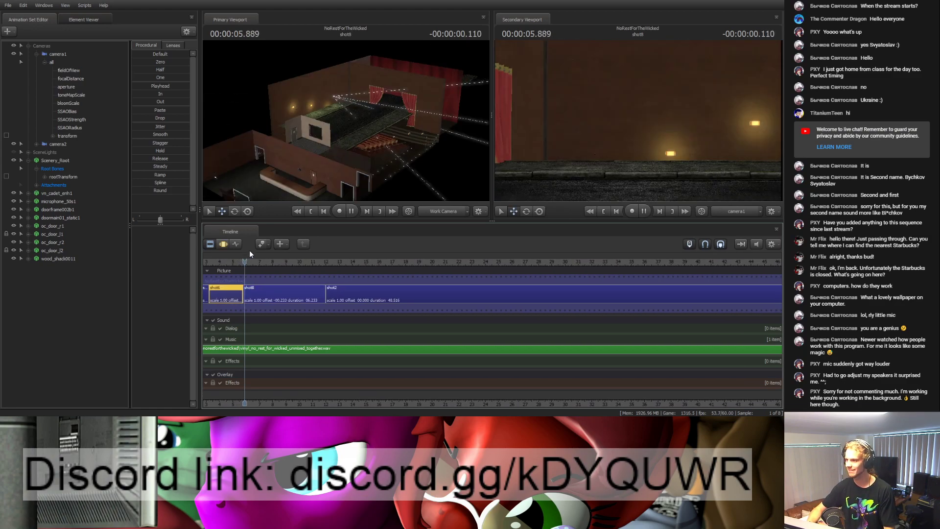
Step: Stop playback in shot8 and scrub through shot6 from its opening across the cut to about 6.5 seconds
{"action": "key", "text": "space"}
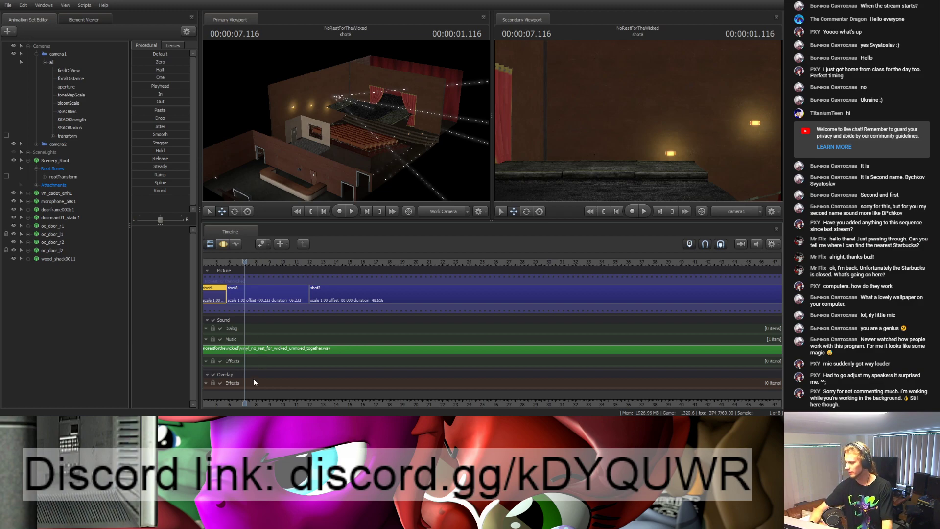
{"action": "middle_click_drag", "start_coordinate": [255, 370], "coordinate": [494, 254]}
{"action": "scroll", "coordinate": [534, 335], "scroll_direction": "up", "scroll_amount": 5}
{"action": "left_click", "coordinate": [399, 263]}
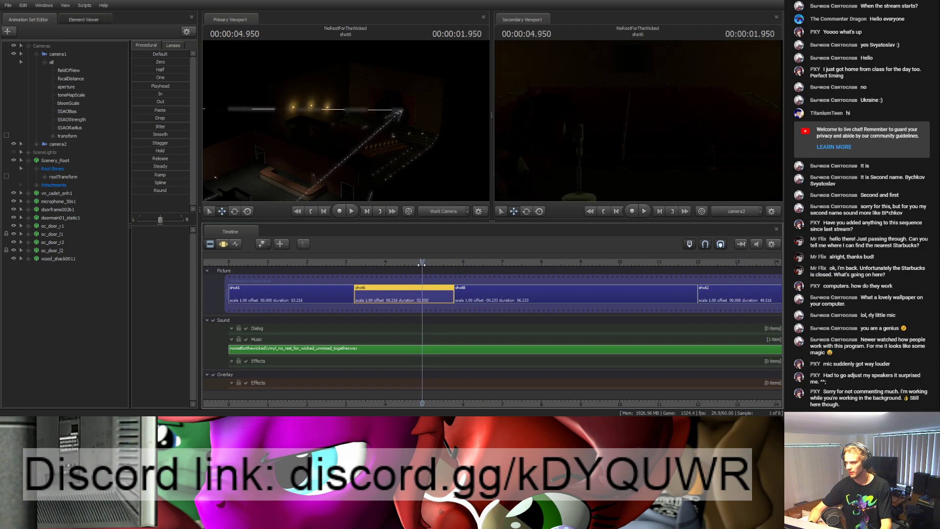
{"action": "left_click_drag", "start_coordinate": [399, 264], "coordinate": [364, 273]}
{"action": "left_click", "coordinate": [367, 262]}
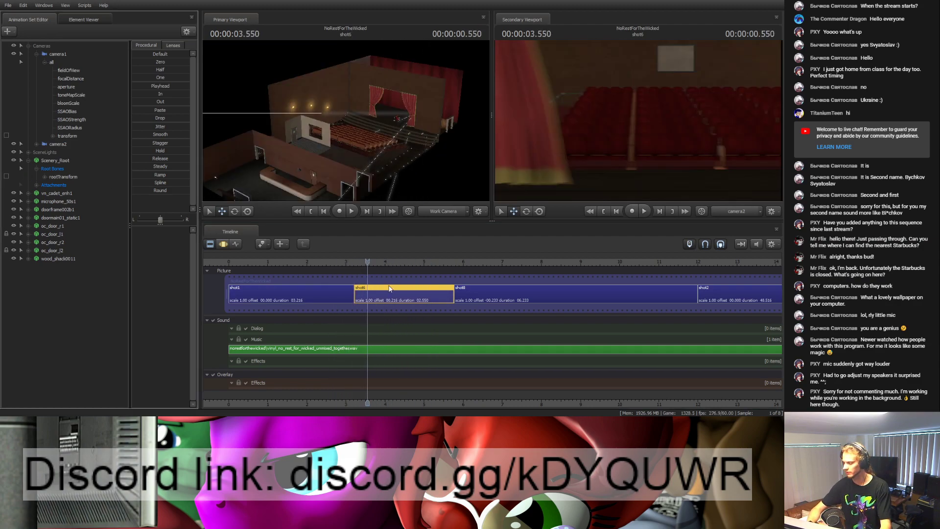
{"action": "left_click_drag", "start_coordinate": [367, 262], "coordinate": [481, 262]}
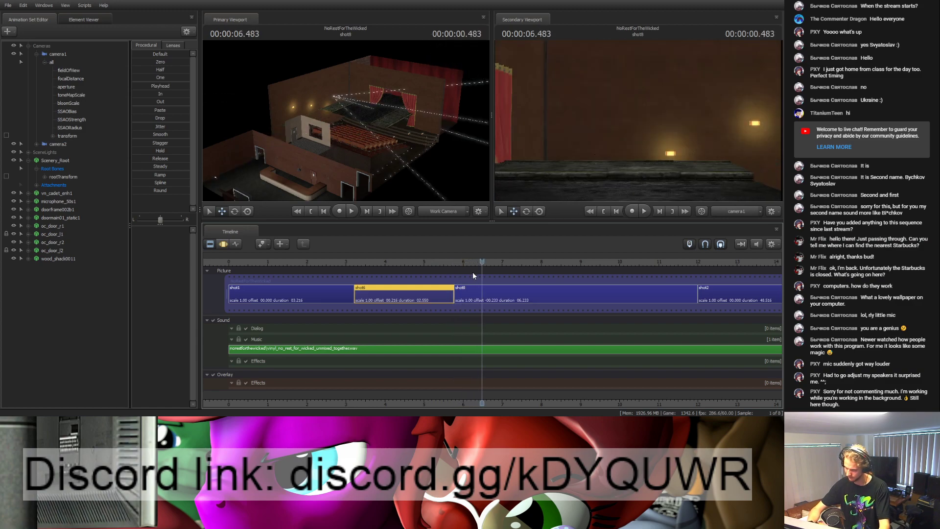
Step: Play the sequence from the end of shot1 through shot6 and shot8 into the start of shot2
{"action": "left_click", "coordinate": [346, 262]}
{"action": "key", "text": "space"}
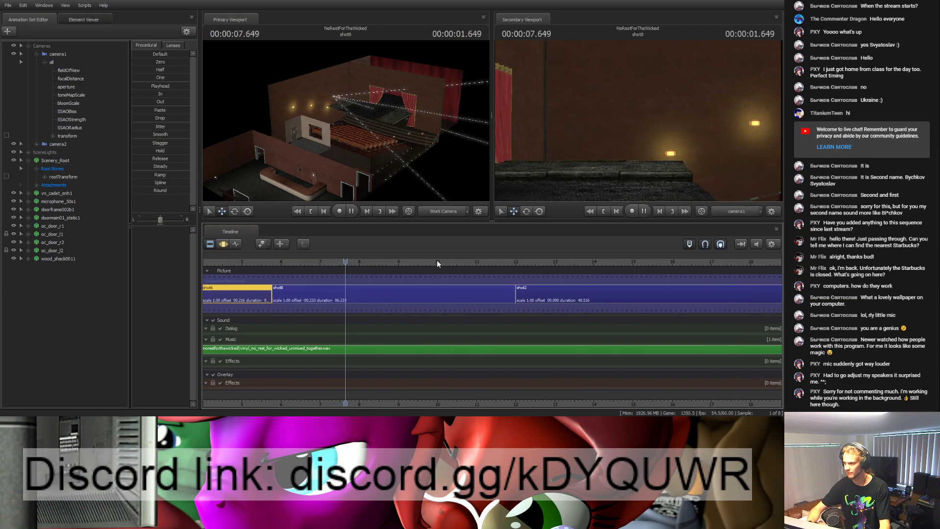
{"action": "key", "text": "space"}
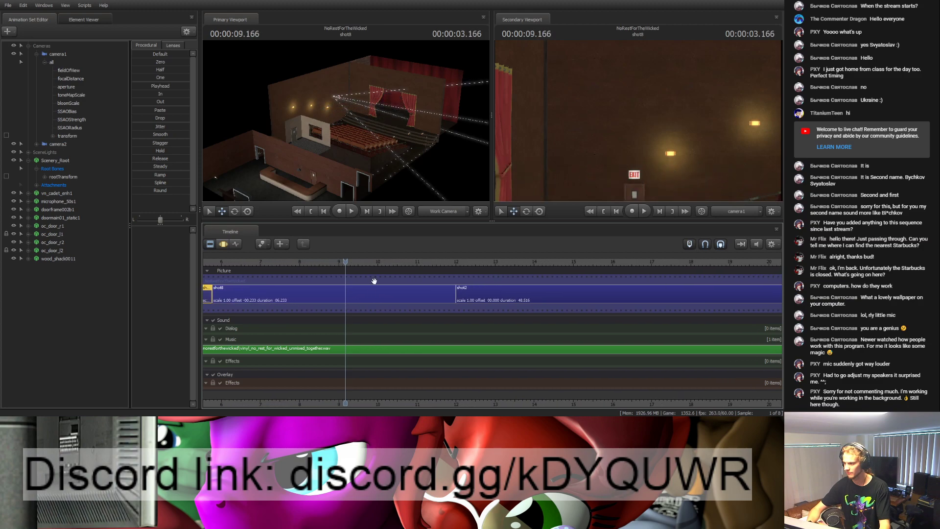
{"action": "left_click_drag", "start_coordinate": [346, 403], "coordinate": [507, 401]}
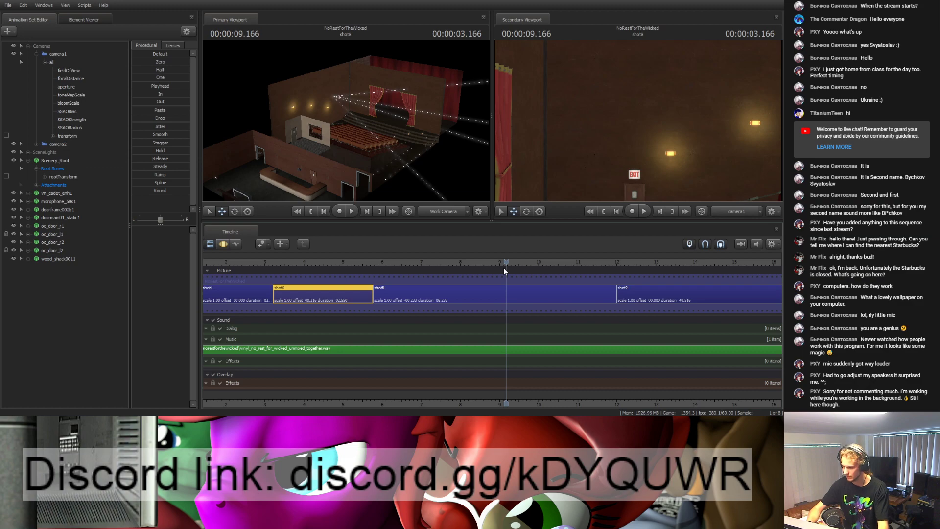
{"action": "key", "text": "space"}
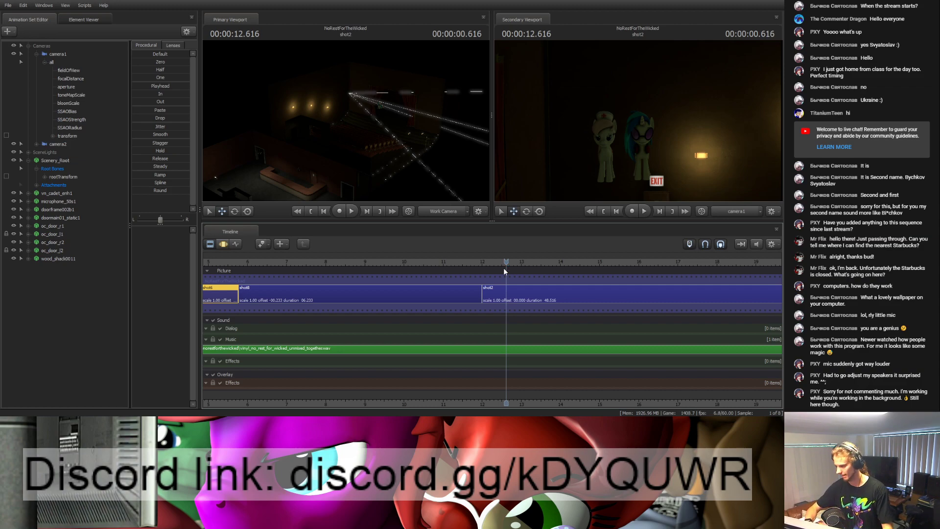
Step: Replay shot6 from its start to about 4.4 seconds and scrub back to the curtain at about 3.4 seconds
{"action": "left_click_drag", "start_coordinate": [507, 261], "coordinate": [229, 262]}
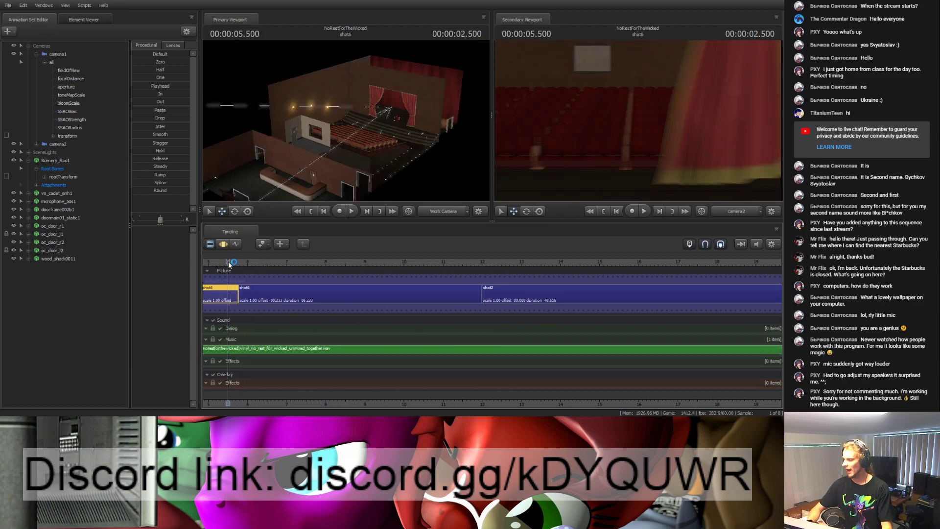
{"action": "left_click_drag", "start_coordinate": [229, 404], "coordinate": [517, 403]}
{"action": "left_click_drag", "start_coordinate": [518, 263], "coordinate": [372, 261]}
{"action": "key", "text": "space"}
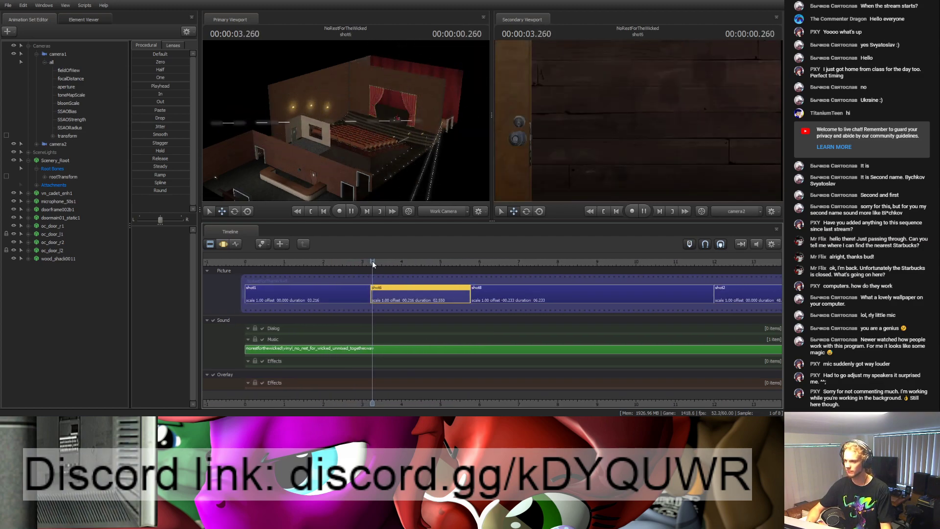
{"action": "key", "text": "space"}
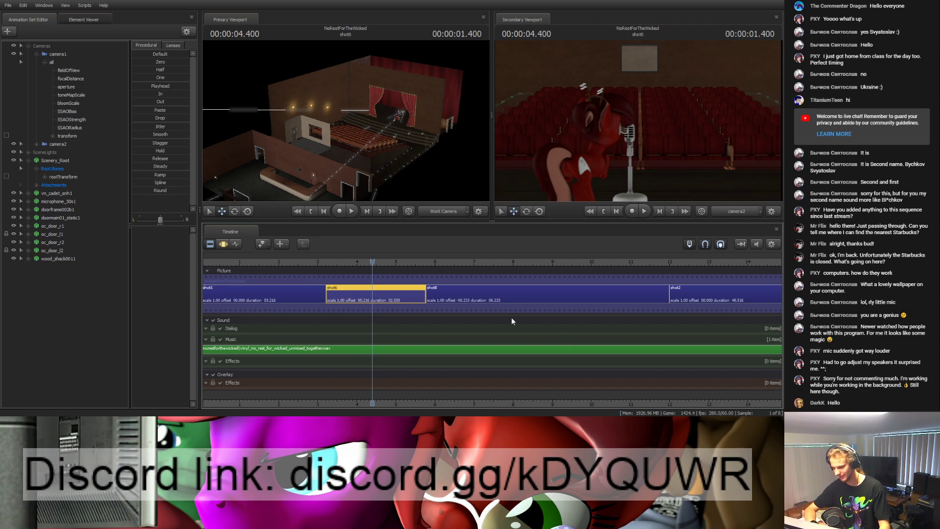
{"action": "left_click_drag", "start_coordinate": [373, 262], "coordinate": [334, 262]}
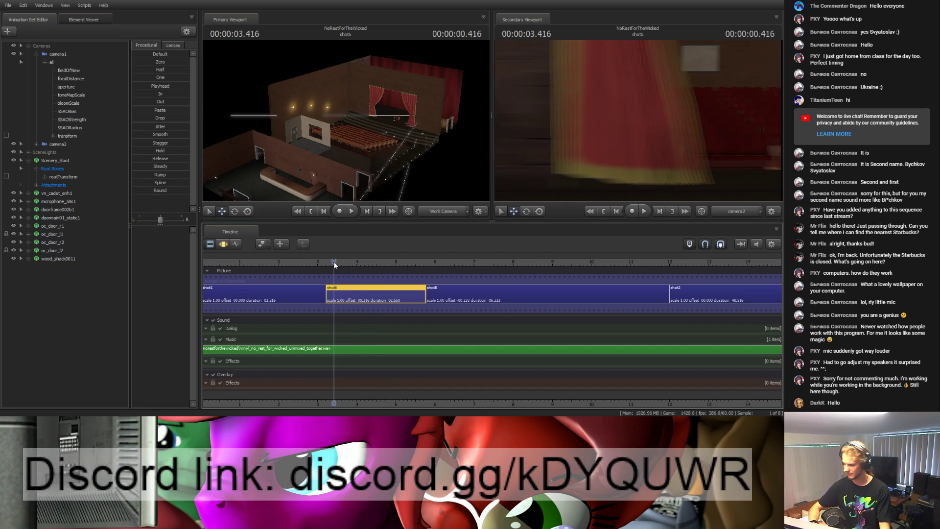
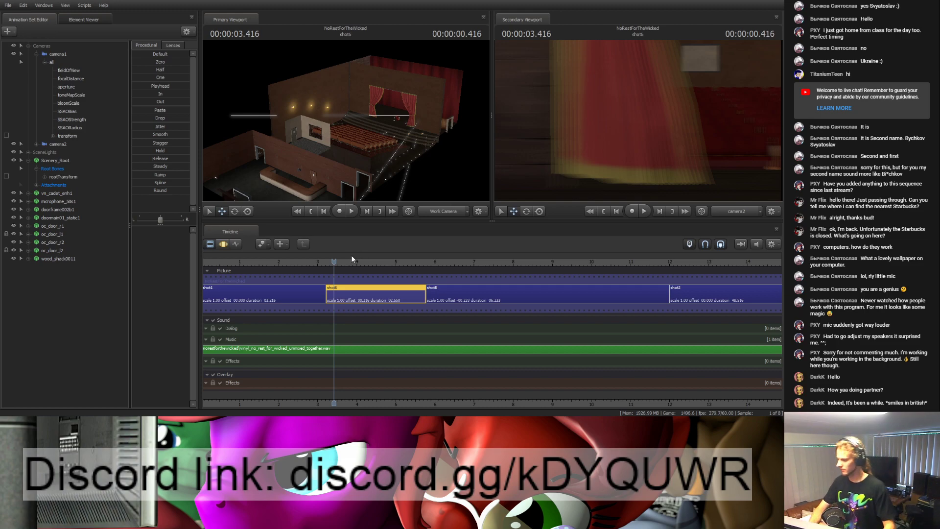
Step: Play twice from late in shot1 through shot6 into shot8, and scrub back to about 5.4 seconds
{"action": "left_click_drag", "start_coordinate": [334, 263], "coordinate": [303, 265]}
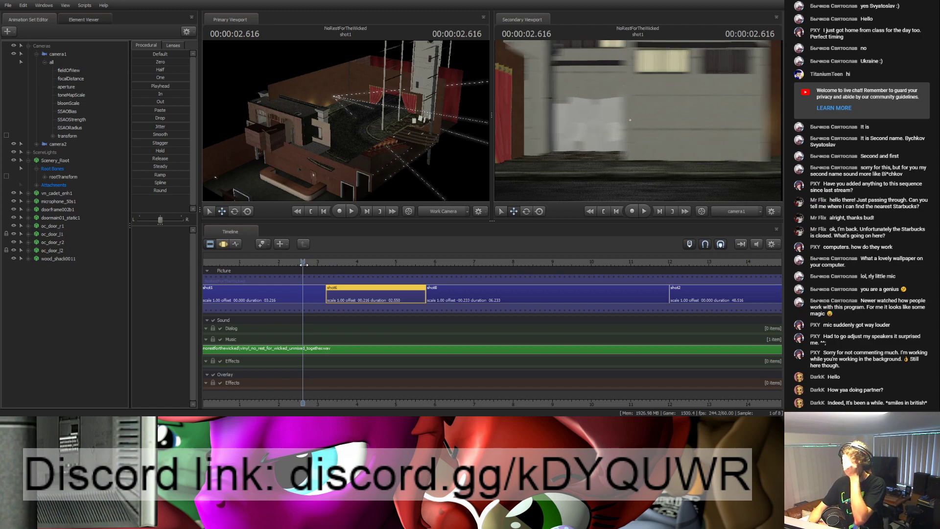
{"action": "key", "text": "space"}
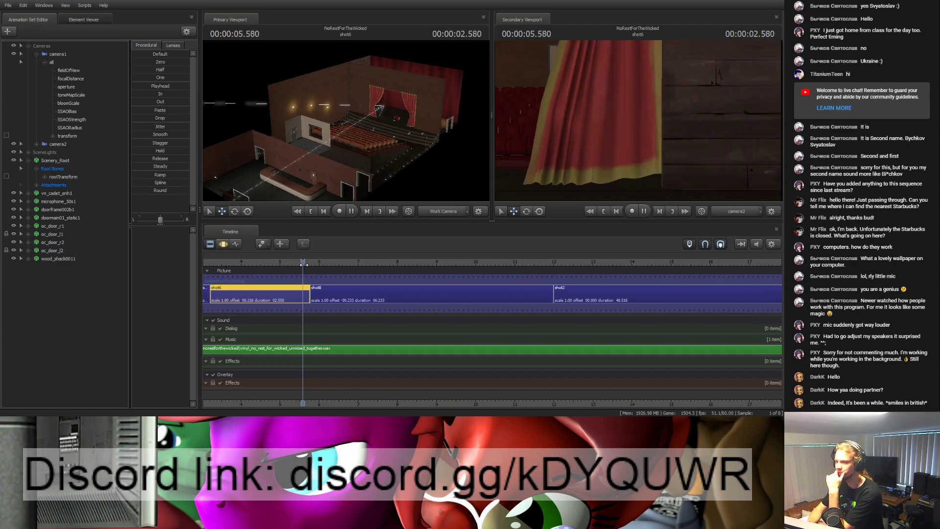
{"action": "key", "text": "space"}
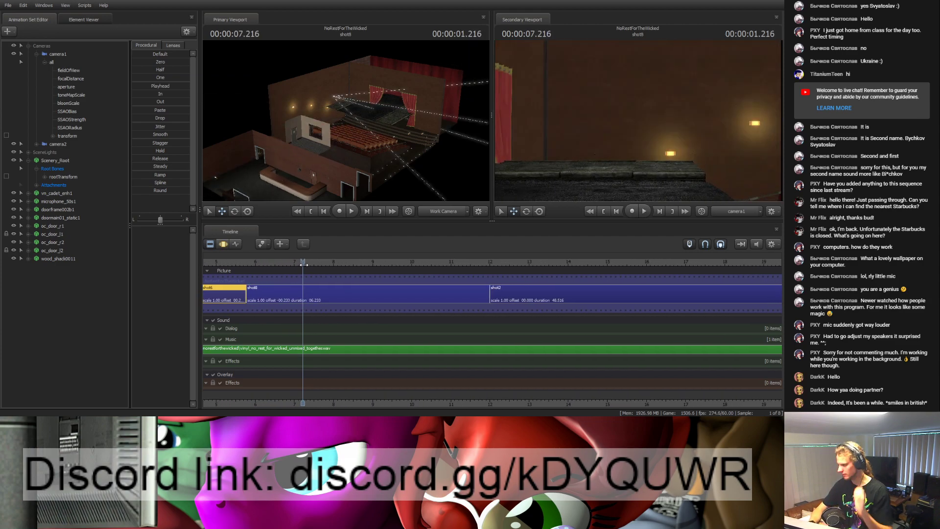
{"action": "middle_click_drag", "start_coordinate": [308, 392], "coordinate": [478, 319]}
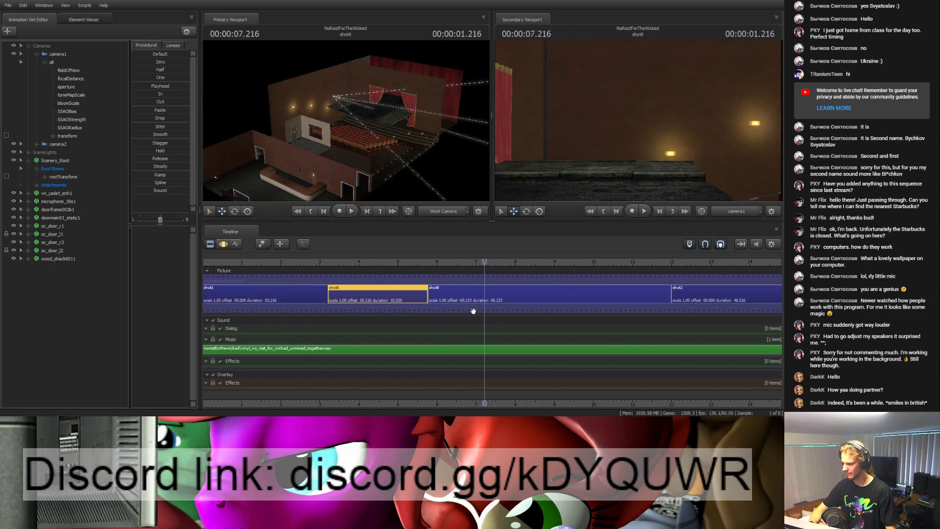
{"action": "left_click_drag", "start_coordinate": [486, 263], "coordinate": [286, 246]}
{"action": "key", "text": "space"}
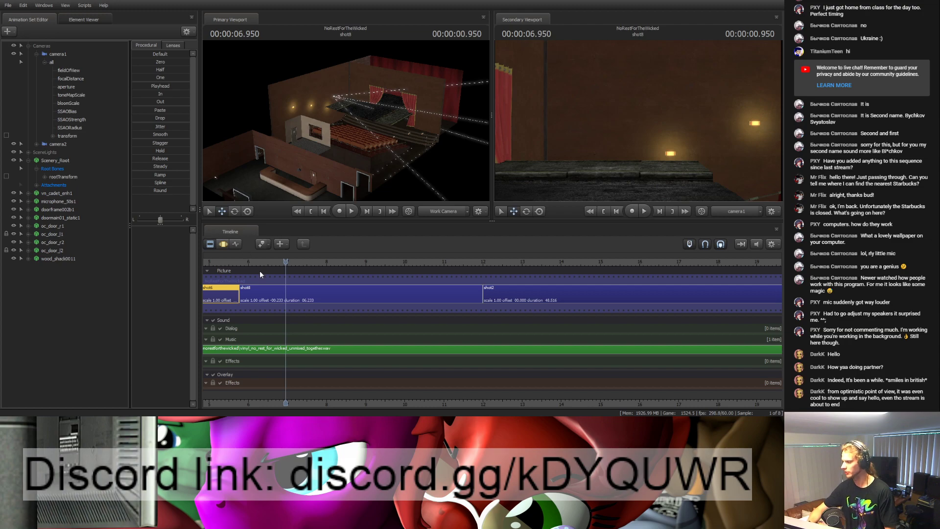
{"action": "middle_click_drag", "start_coordinate": [280, 392], "coordinate": [496, 360]}
{"action": "left_click_drag", "start_coordinate": [501, 260], "coordinate": [444, 264]}
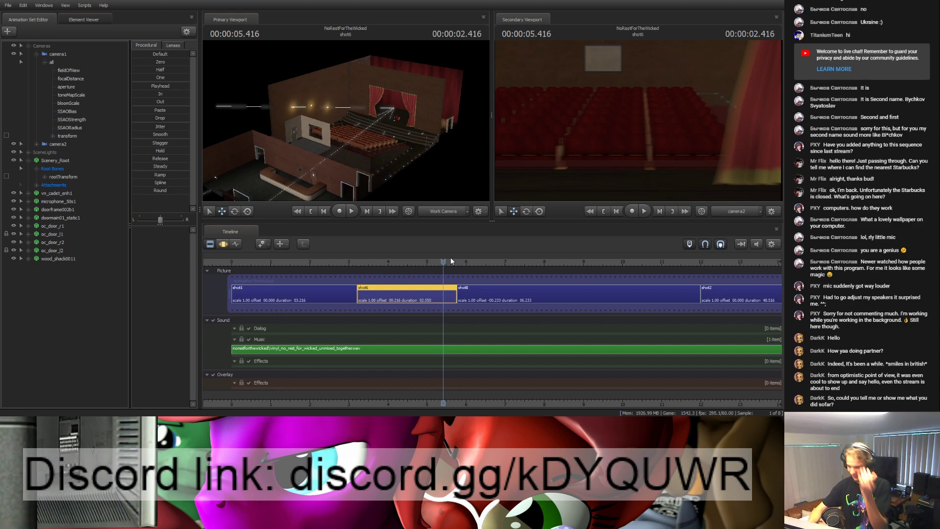
Step: Play shot1's street scene from the beginning, pausing at about 1 second, and continue into shot6
{"action": "left_click_drag", "start_coordinate": [444, 262], "coordinate": [296, 262]}
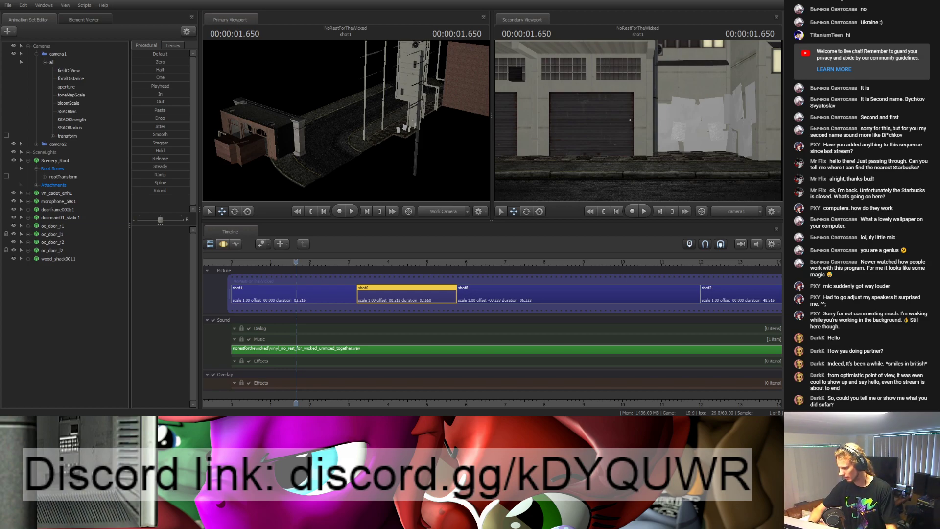
{"action": "left_click_drag", "start_coordinate": [296, 262], "coordinate": [227, 260]}
{"action": "key", "text": "space"}
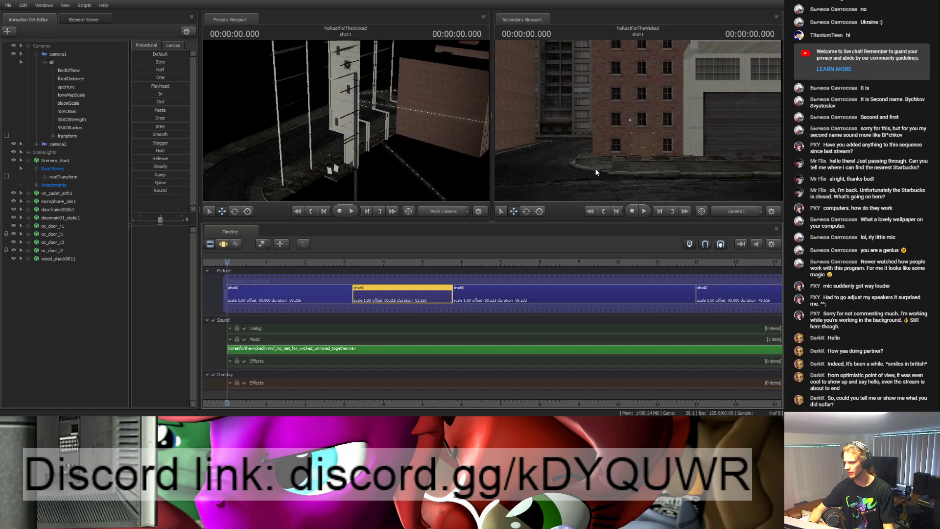
{"action": "key", "text": "space"}
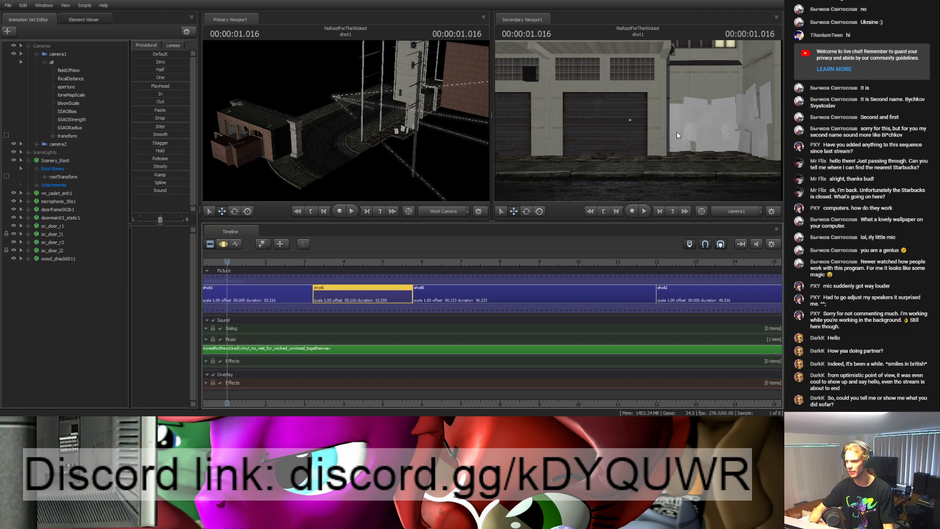
{"action": "key", "text": "space"}
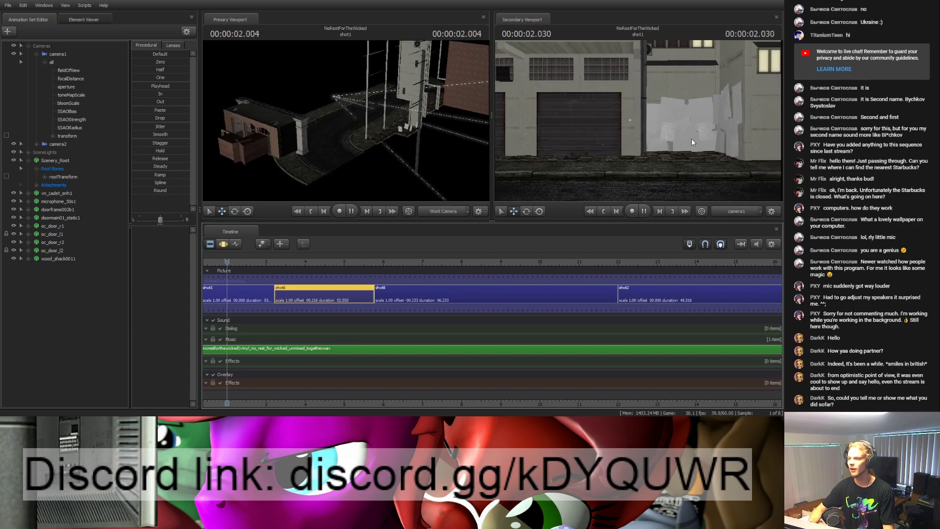
{"action": "key", "text": "space"}
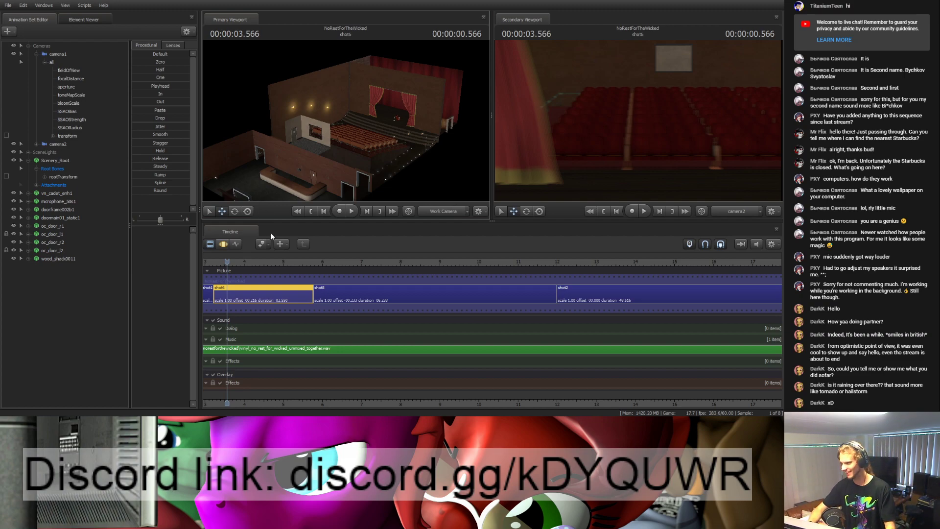
Step: Replay from just before shot6, pausing on the singer at about 5 seconds, and continue into shot8
{"action": "middle_click_drag", "start_coordinate": [228, 403], "coordinate": [477, 323]}
{"action": "left_click_drag", "start_coordinate": [477, 264], "coordinate": [446, 267]}
{"action": "key", "text": "space"}
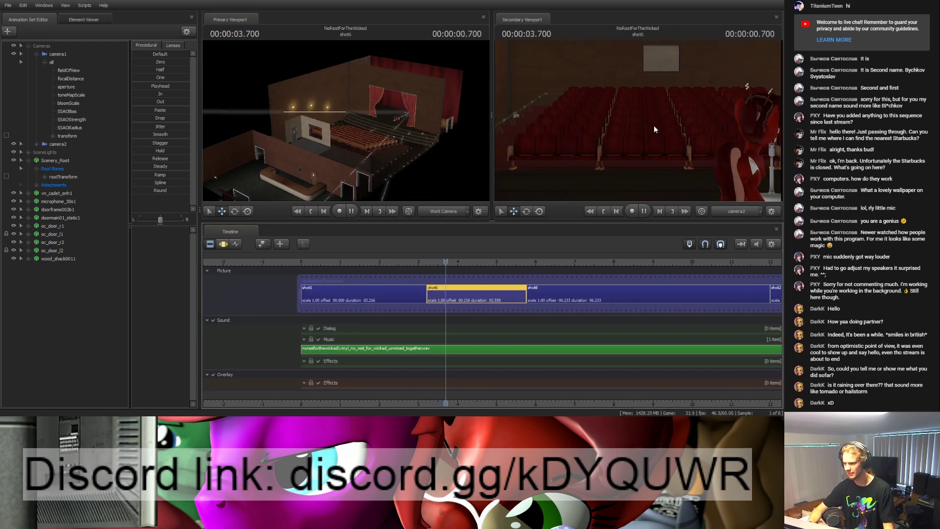
{"action": "key", "text": "space"}
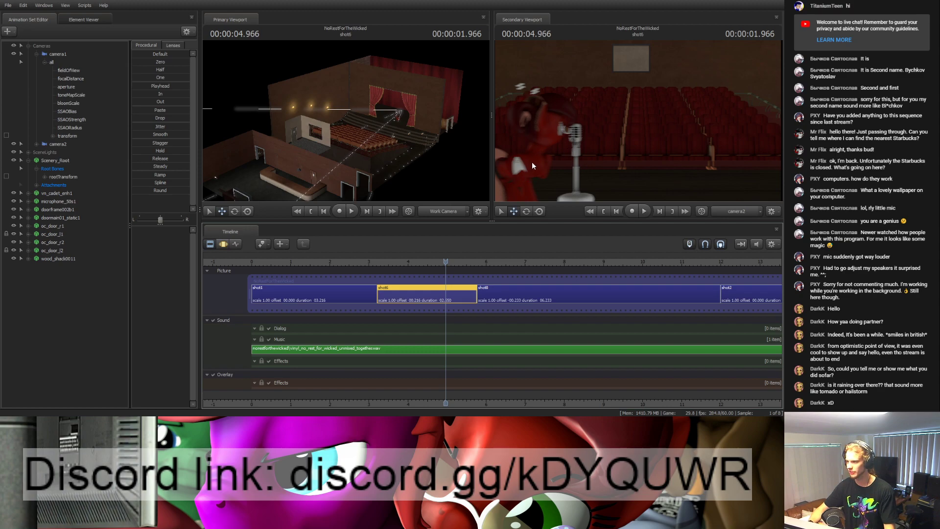
{"action": "key", "text": "space"}
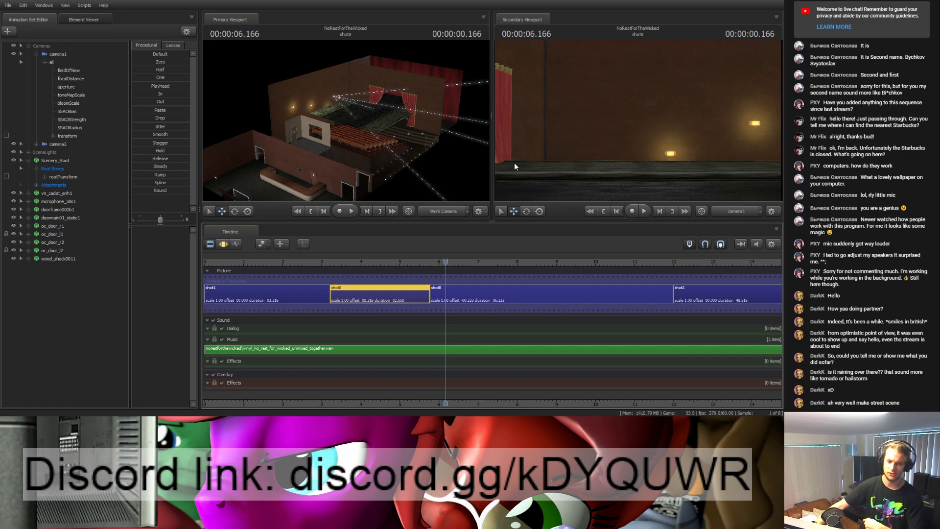
Step: Go to the end of shot1 and fly the work camera around the street set to look over its buildings
{"action": "left_click", "coordinate": [329, 262]}
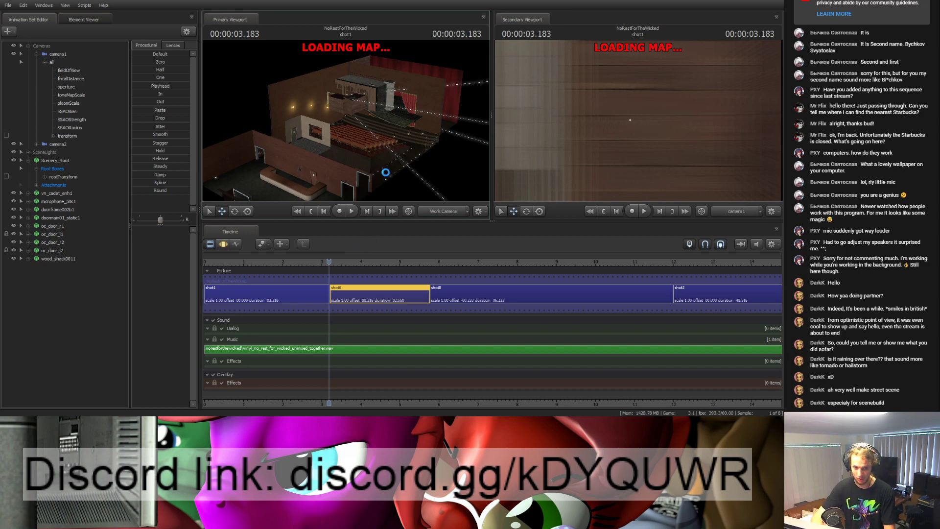
{"action": "left_click_drag", "start_coordinate": [396, 166], "coordinate": [337, 131]}
{"action": "key", "text": "w"}
{"action": "key", "text": "s"}
{"action": "key", "text": "w"}
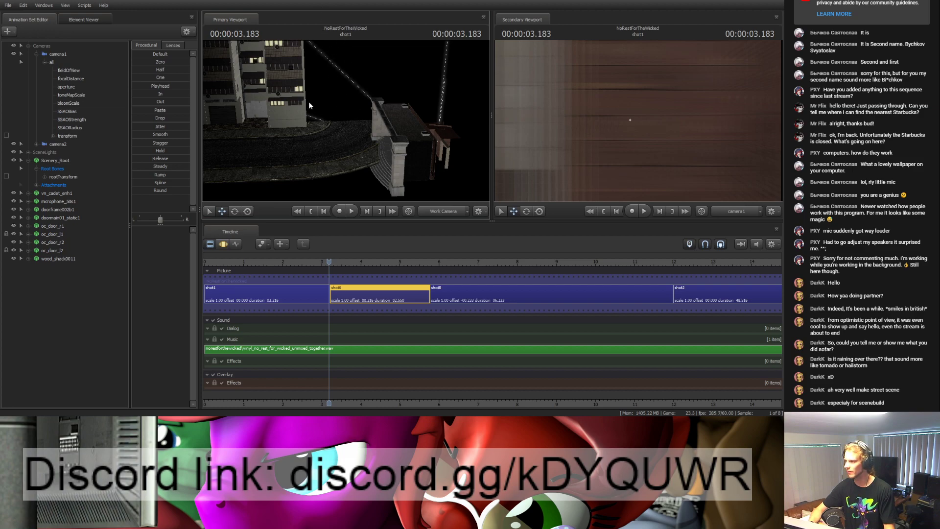
{"action": "key", "text": "w"}
{"action": "left_click_drag", "start_coordinate": [301, 119], "coordinate": [337, 115]}
Step: Select the detailed straight road piece in front of the apartment block in shot1 and widen the animation set list for its full names
{"action": "left_click", "coordinate": [303, 301]}
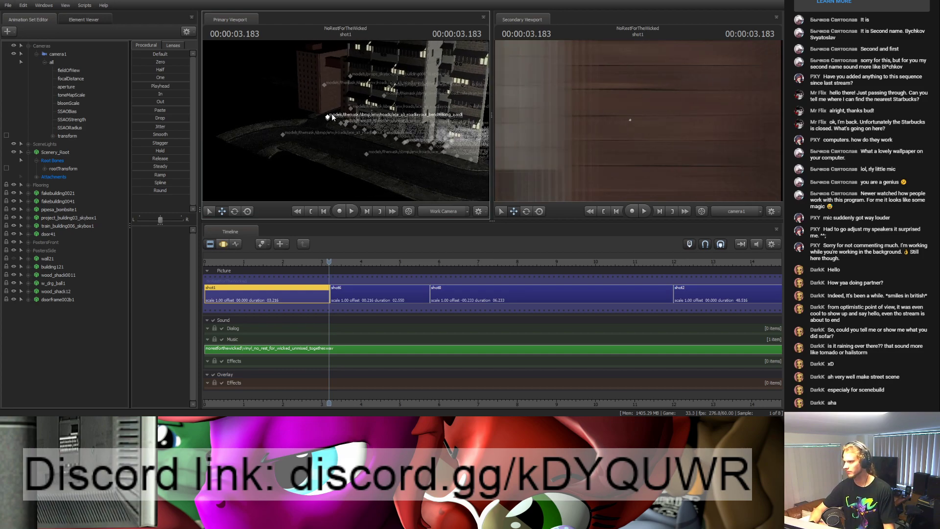
{"action": "left_click", "coordinate": [357, 109]}
{"action": "left_click", "coordinate": [230, 245]}
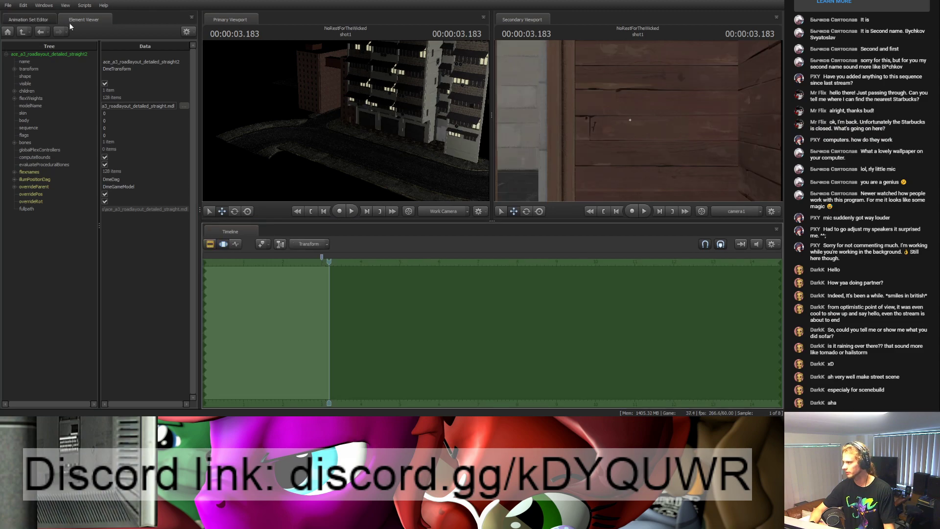
{"action": "left_click", "coordinate": [35, 20]}
{"action": "key", "text": "ctrl"}
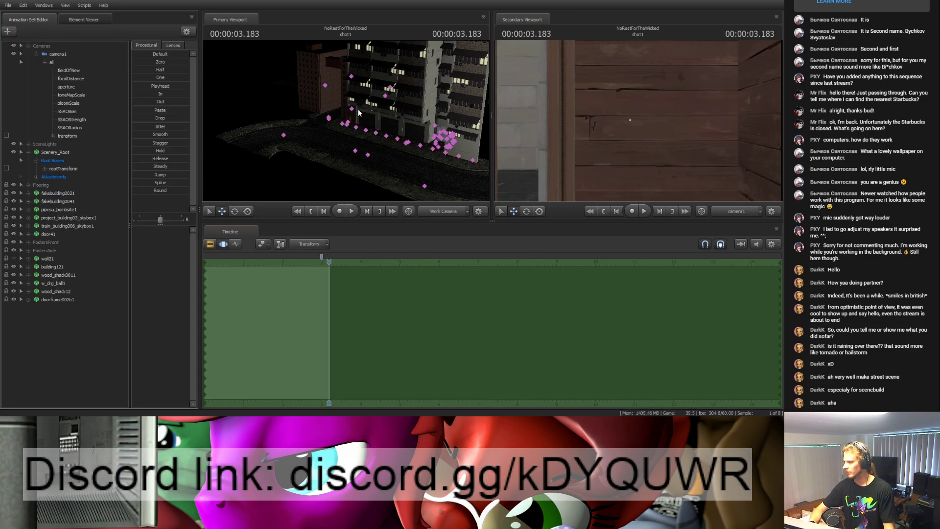
{"action": "left_click", "coordinate": [352, 110]}
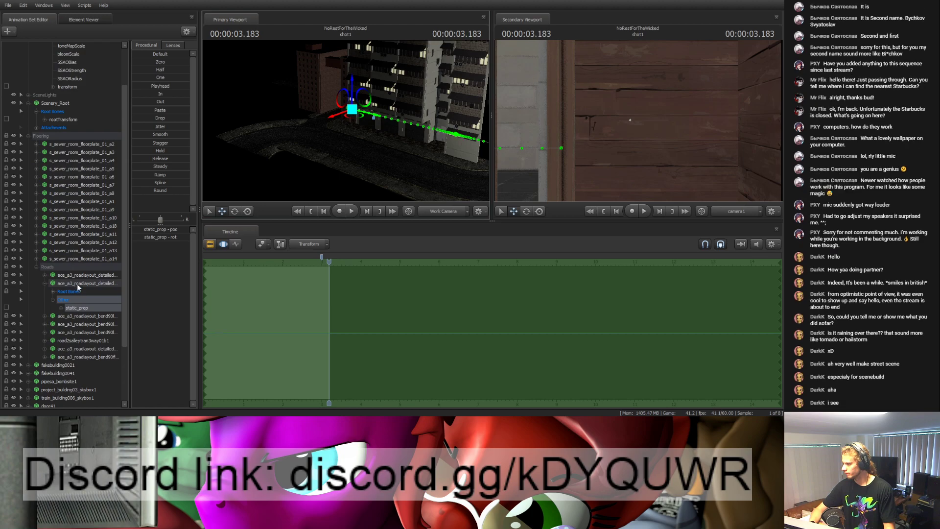
{"action": "left_click", "coordinate": [60, 283]}
{"action": "left_click", "coordinate": [45, 283]}
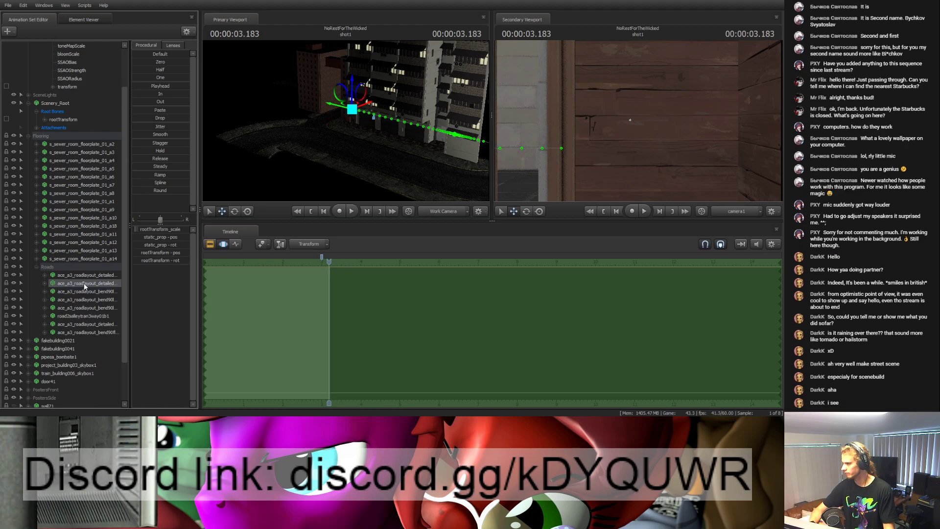
{"action": "left_click_drag", "start_coordinate": [129, 268], "coordinate": [137, 272]}
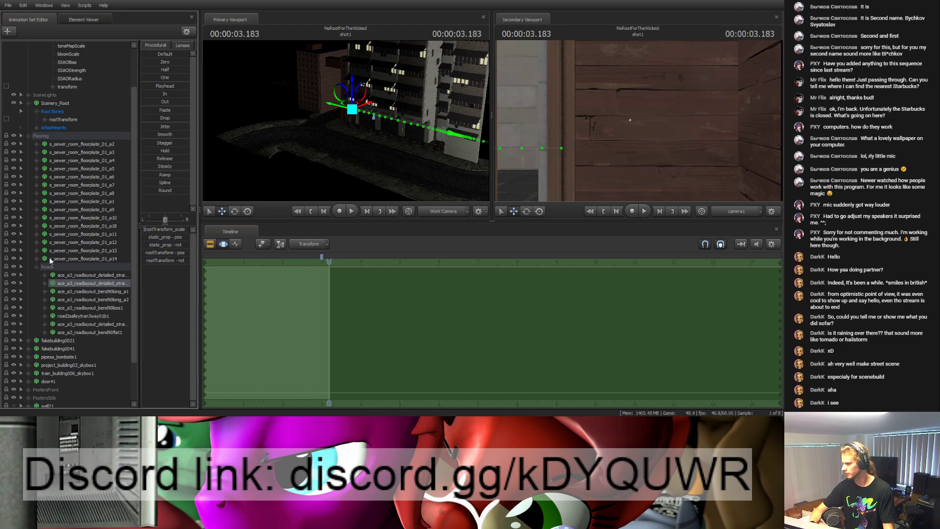
Step: Expand the root bones of ace_a3_roadlayout_detailed_straight4 and reset its rootTransform_scale to Default
{"action": "scroll", "coordinate": [57, 254], "scroll_direction": "down", "scroll_amount": 3}
{"action": "left_click", "coordinate": [58, 405]}
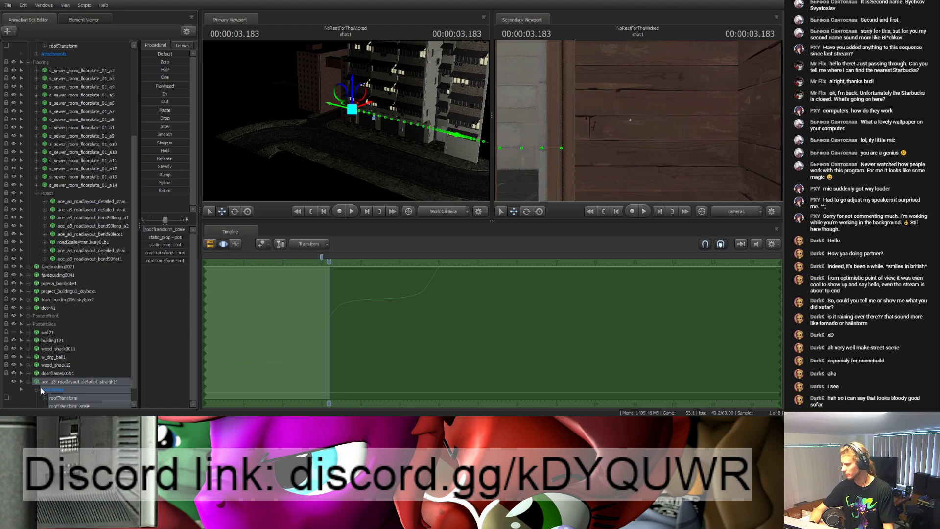
{"action": "left_click", "coordinate": [36, 389]}
{"action": "left_click", "coordinate": [66, 389]}
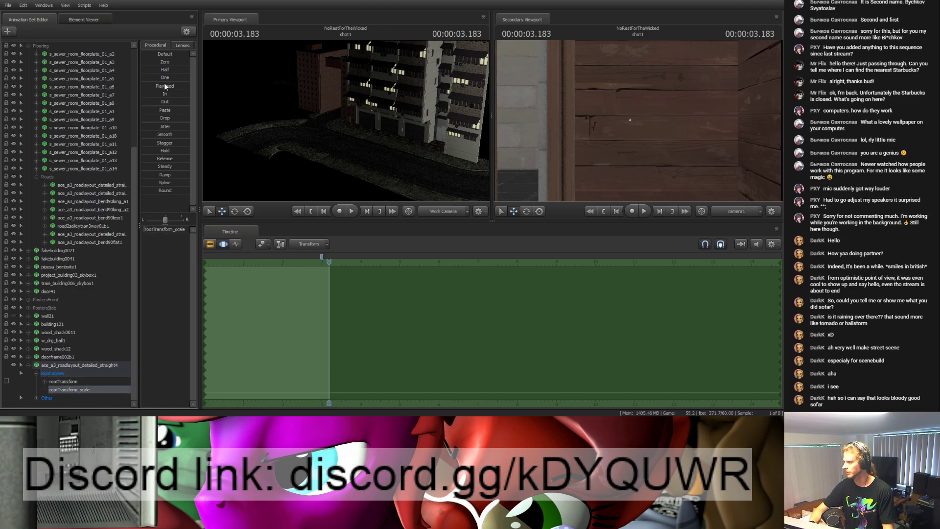
{"action": "left_click", "coordinate": [165, 54]}
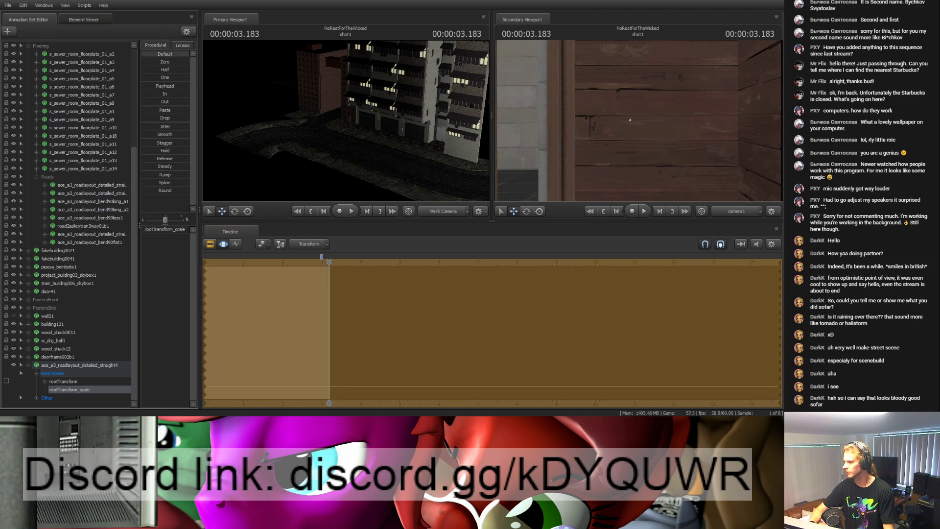
Step: Lock the detailed straight road piece's rootTransform to the Scenery_Root rootTransform and reposition the piece in the street set
{"action": "left_click", "coordinate": [73, 380]}
{"action": "scroll", "coordinate": [40, 133], "scroll_direction": "up", "scroll_amount": 5}
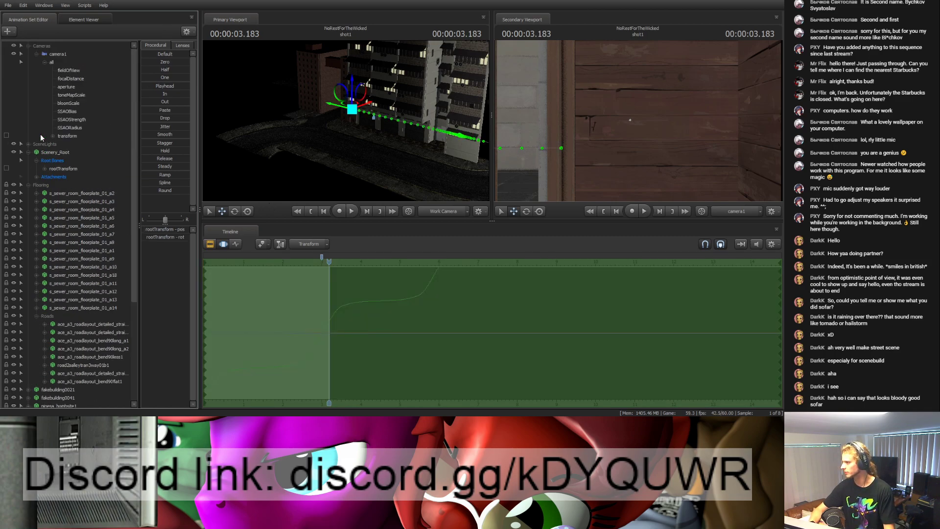
{"action": "left_click", "coordinate": [29, 185]}
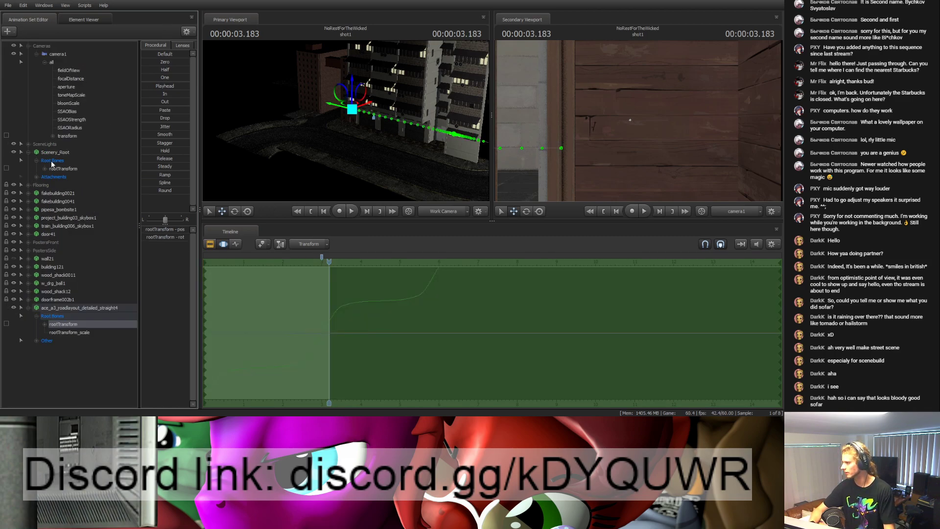
{"action": "left_click", "coordinate": [65, 325]}
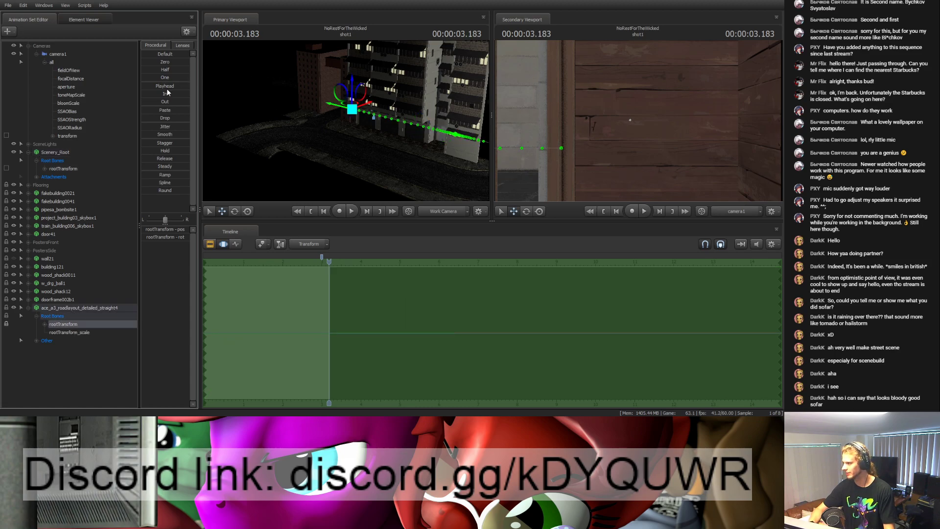
{"action": "left_click_drag", "start_coordinate": [357, 141], "coordinate": [300, 77]}
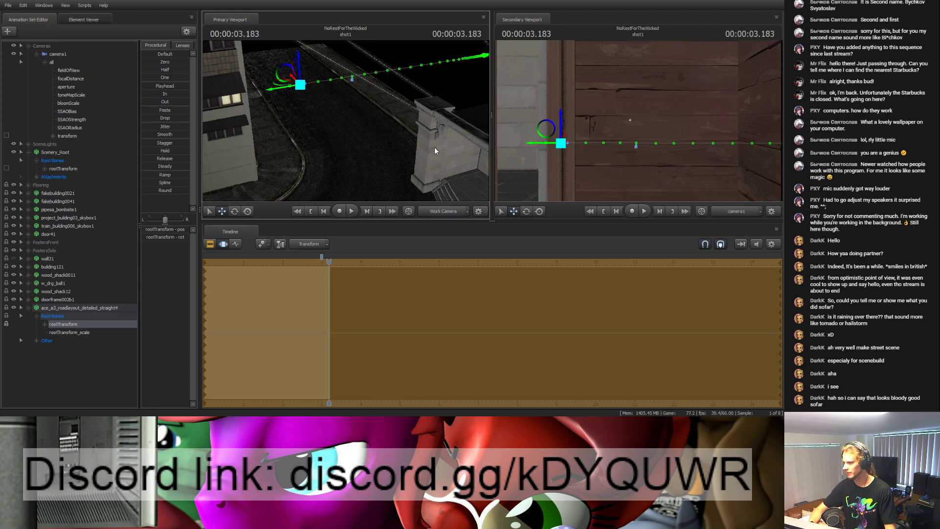
Step: Play across the cut from shot1 into shot6, and step through shot1's frames from about 2.8 to 3 seconds
{"action": "left_click_drag", "start_coordinate": [330, 261], "coordinate": [319, 262]}
{"action": "key", "text": "space"}
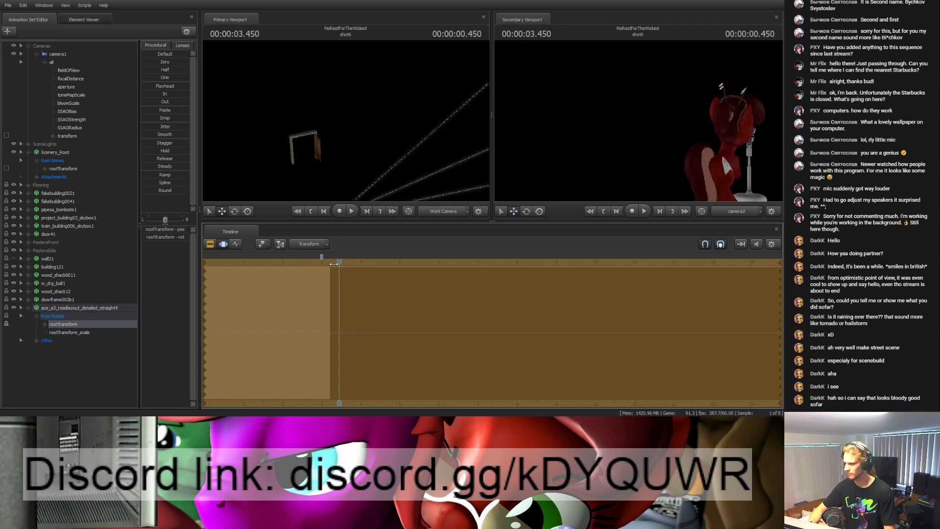
{"action": "left_click", "coordinate": [319, 269]}
{"action": "left_click_drag", "start_coordinate": [319, 268], "coordinate": [316, 268]}
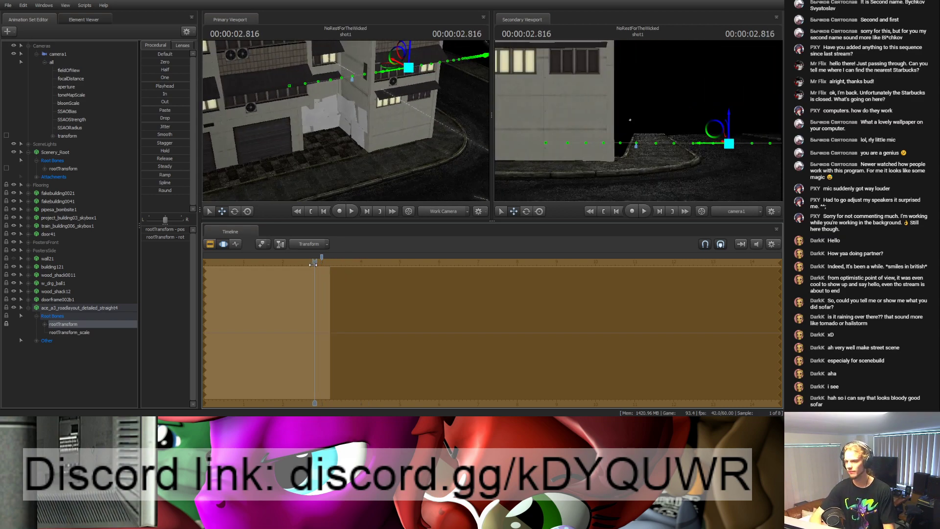
{"action": "key", "text": "Right"}
{"action": "key", "text": "Right"}
{"action": "key", "text": "Right"}
{"action": "key", "text": "Right"}
{"action": "key", "text": "Right"}
{"action": "key", "text": "Right"}
{"action": "key", "text": "Right"}
{"action": "key", "text": "Right"}
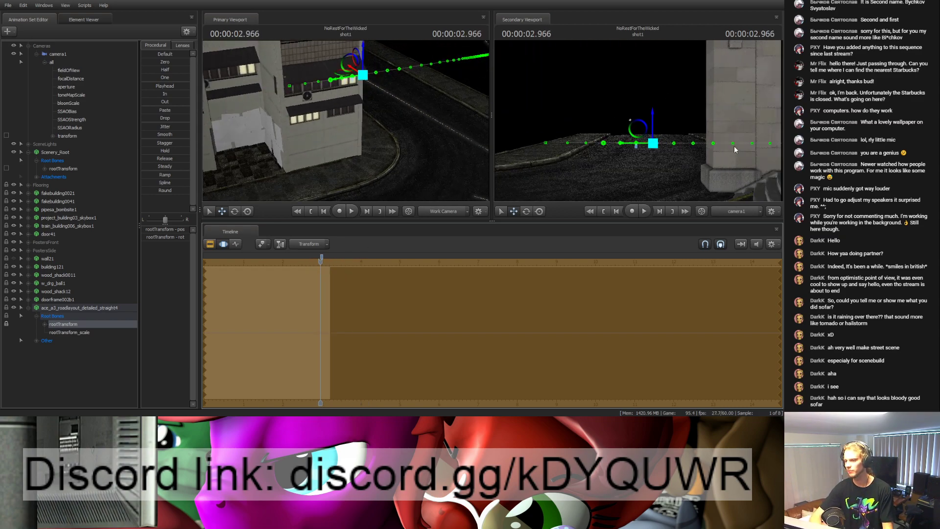
{"action": "key", "text": "Right"}
{"action": "key", "text": "Right"}
{"action": "key", "text": "Right"}
{"action": "key", "text": "Left"}
{"action": "key", "text": "Right"}
{"action": "key", "text": "Right"}
{"action": "key", "text": "Left"}
Step: Switch to the Clip Editor and step back and forth through shot1's frames between 2.833 and 3.133 seconds to examine the street
{"action": "key", "text": "F3"}
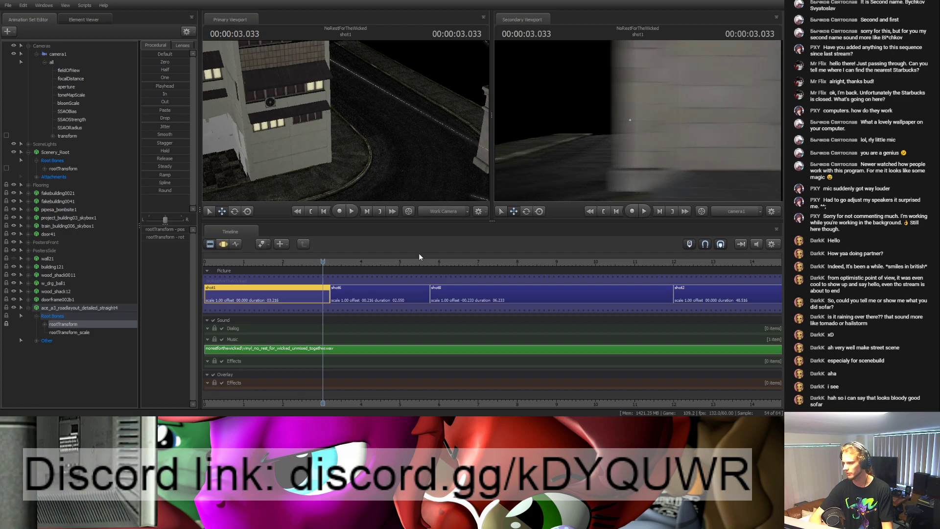
{"action": "key", "text": "Left"}
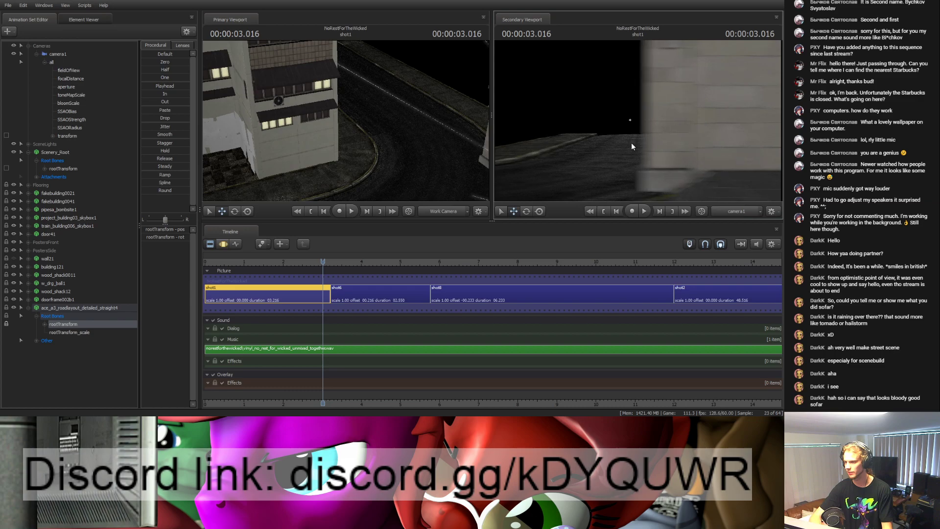
{"action": "key", "text": "Left"}
{"action": "key", "text": "Left"}
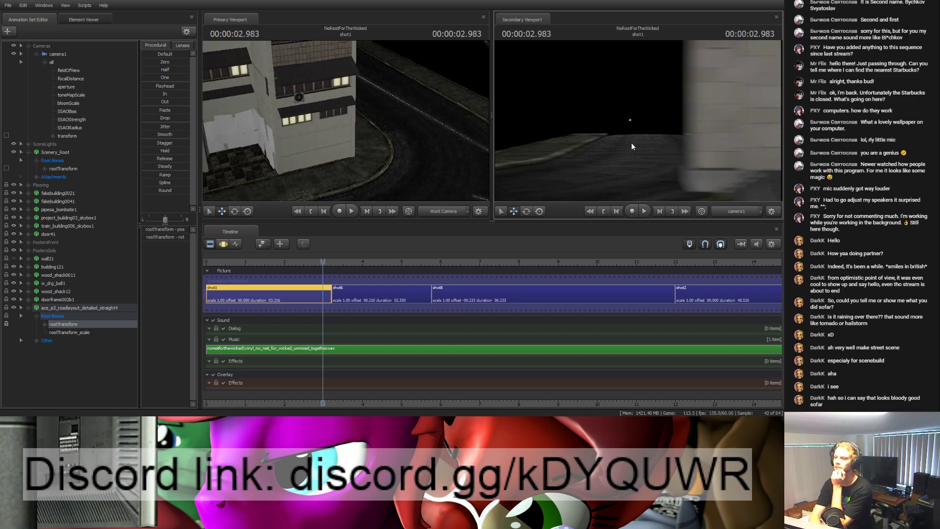
{"action": "key", "text": "Left"}
{"action": "key", "text": "Left"}
{"action": "key", "text": "Left"}
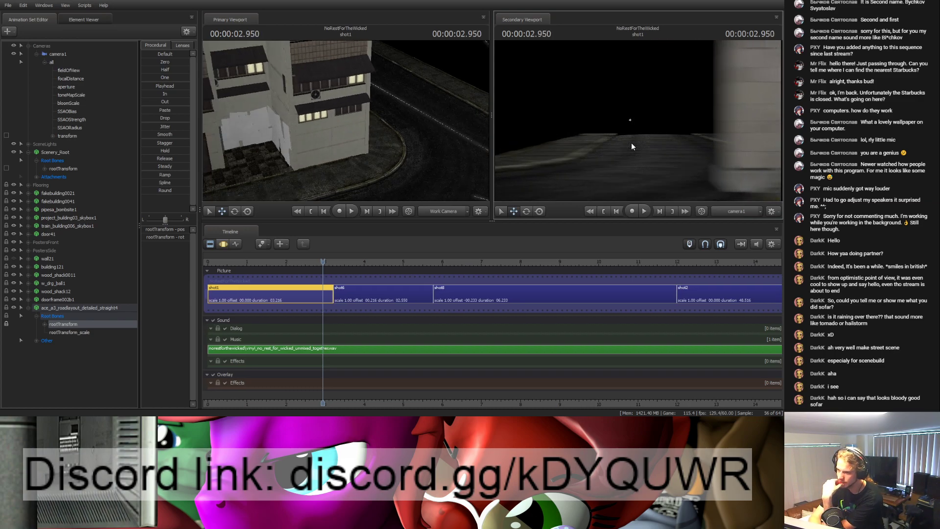
{"action": "key", "text": "Left"}
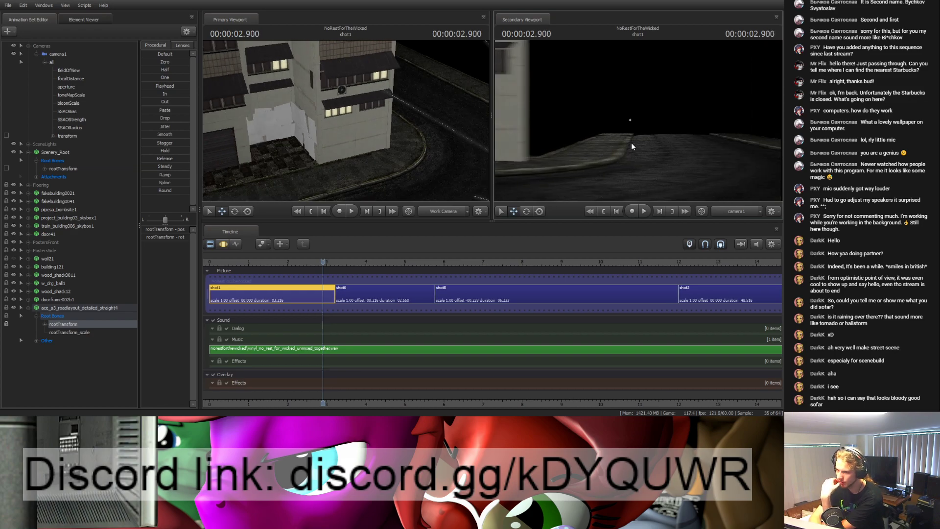
{"action": "key", "text": "Right"}
{"action": "key", "text": "Right"}
{"action": "key", "text": "Right"}
{"action": "key", "text": "Right"}
{"action": "key", "text": "Right"}
{"action": "key", "text": "Right"}
{"action": "key", "text": "Right"}
{"action": "key", "text": "Right"}
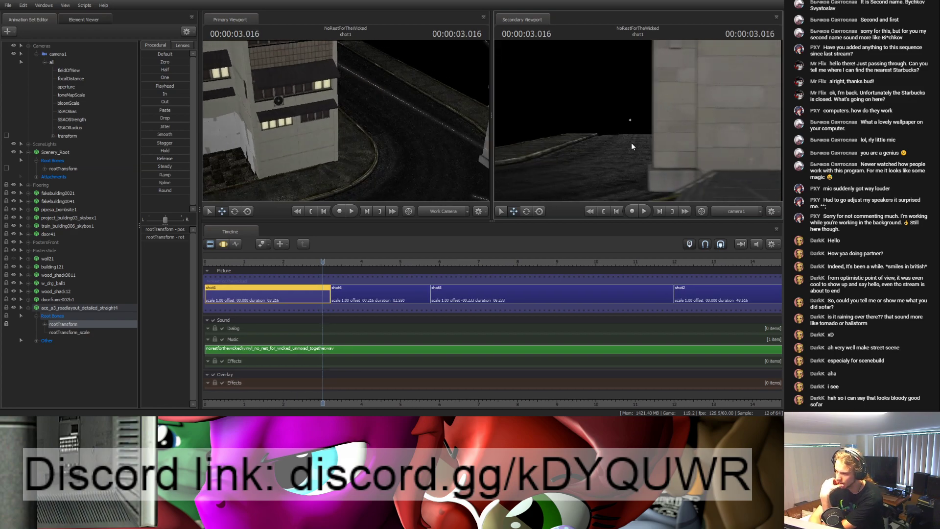
{"action": "key", "text": "Right"}
{"action": "key", "text": "Right"}
{"action": "key", "text": "Right"}
{"action": "key", "text": "Right"}
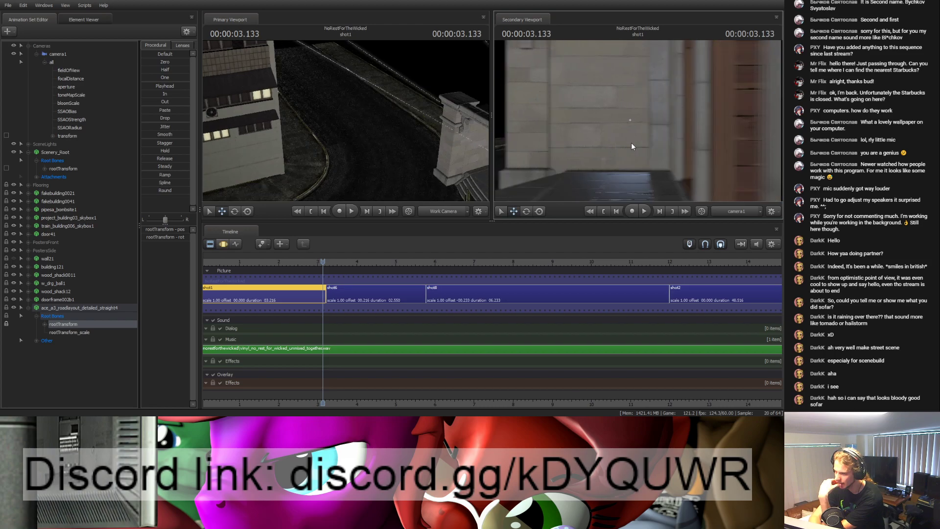
{"action": "key", "text": "Left"}
{"action": "key", "text": "Left"}
{"action": "key", "text": "Left"}
{"action": "key", "text": "Left"}
{"action": "key", "text": "Left"}
{"action": "key", "text": "Left"}
{"action": "key", "text": "Left"}
{"action": "key", "text": "Left"}
{"action": "key", "text": "Left"}
{"action": "key", "text": "Left"}
{"action": "key", "text": "Left"}
{"action": "key", "text": "Left"}
{"action": "key", "text": "Left"}
{"action": "key", "text": "Left"}
{"action": "key", "text": "Left"}
{"action": "key", "text": "Left"}
{"action": "key", "text": "Left"}
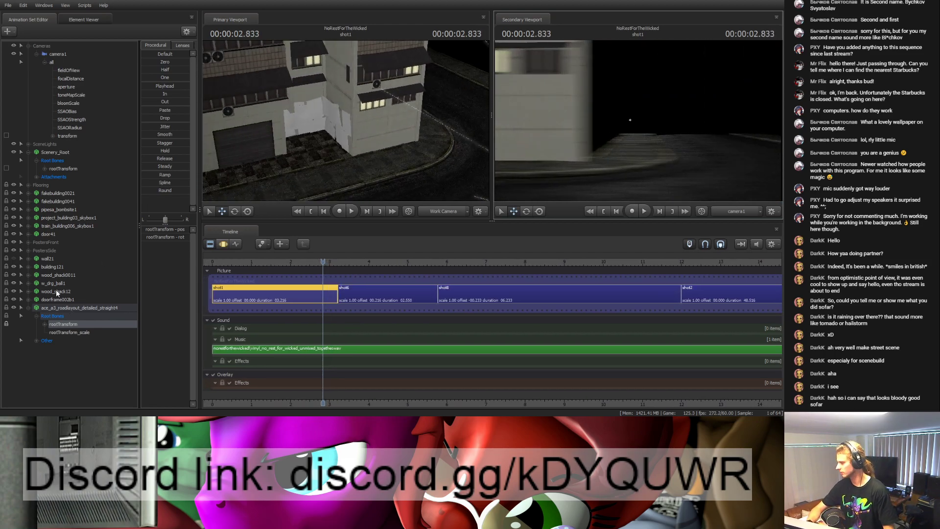
Step: Expand the Flooring group and move ace_a3_roadlayout_bend90flat1 out of Roads to just above the detailed straight road piece
{"action": "left_click", "coordinate": [57, 308]}
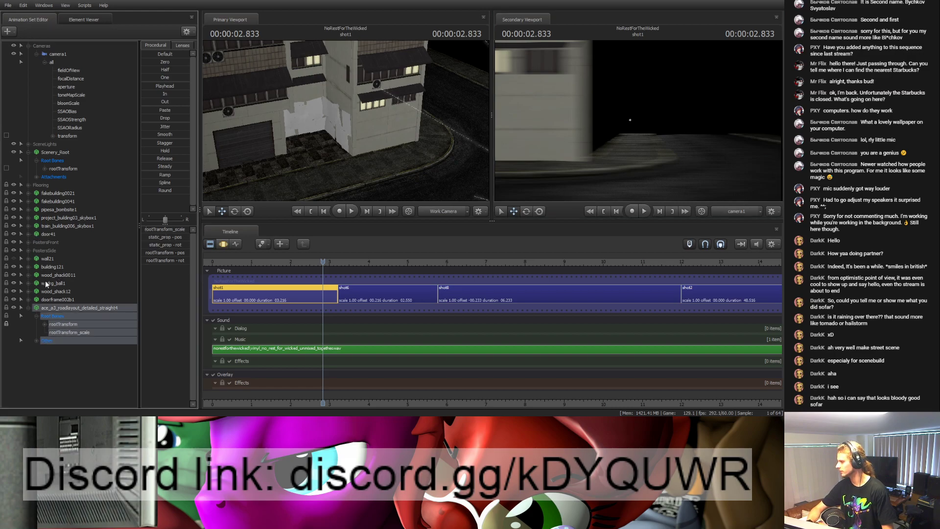
{"action": "left_click", "coordinate": [25, 186]}
{"action": "scroll", "coordinate": [54, 306], "scroll_direction": "down", "scroll_amount": 6}
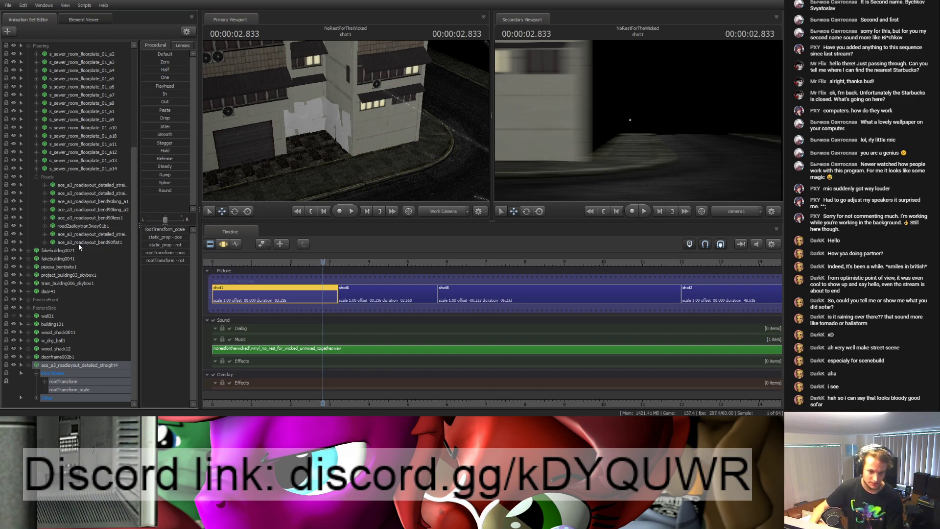
{"action": "left_click", "coordinate": [80, 242]}
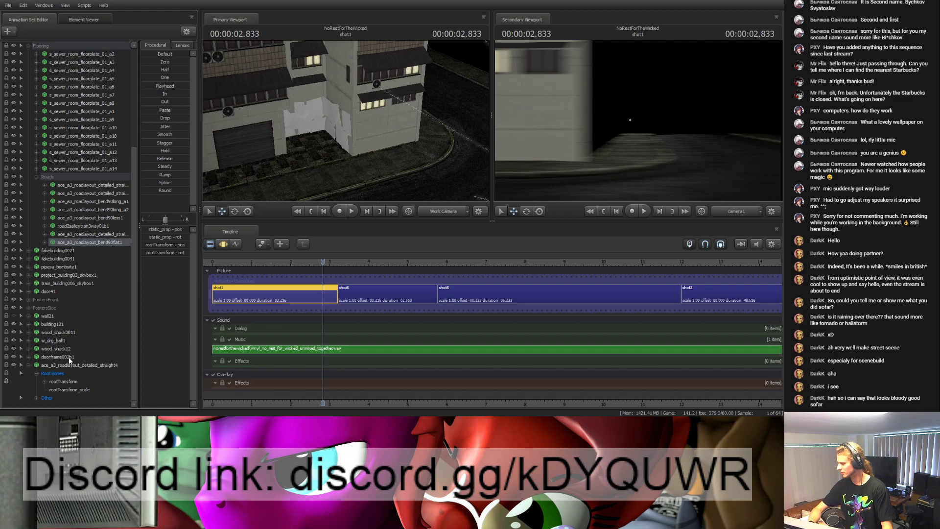
{"action": "left_click_drag", "start_coordinate": [82, 245], "coordinate": [61, 363]}
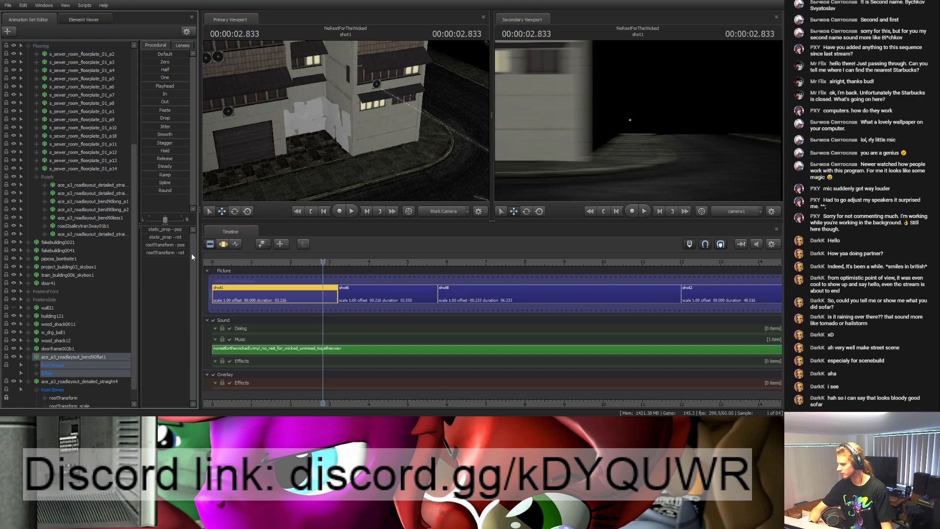
Step: In the Motion Editor, apply Zero to the rootTransform_scale of both the bend90flat1 and detailed_straight4 road pieces
{"action": "left_click", "coordinate": [223, 243]}
{"action": "left_click_drag", "start_coordinate": [316, 187], "coordinate": [312, 120]}
{"action": "double_click", "coordinate": [54, 363]}
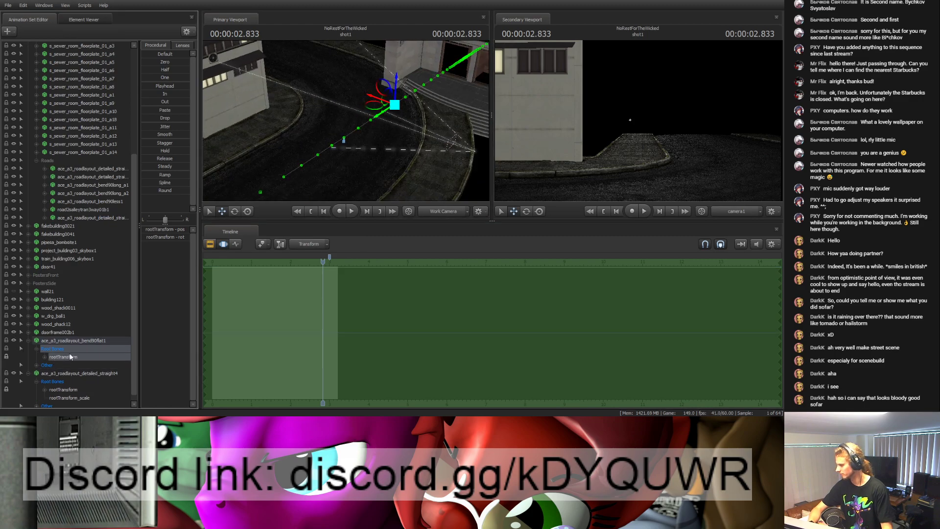
{"action": "scroll", "coordinate": [59, 350], "scroll_direction": "down", "scroll_amount": 1}
{"action": "left_click", "coordinate": [57, 348]}
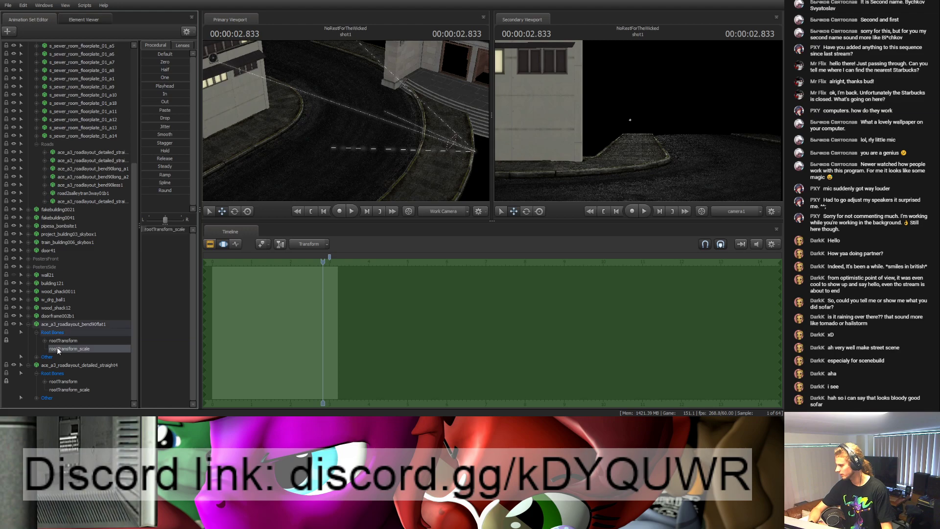
{"action": "left_click", "coordinate": [60, 390], "text": "ctrl"}
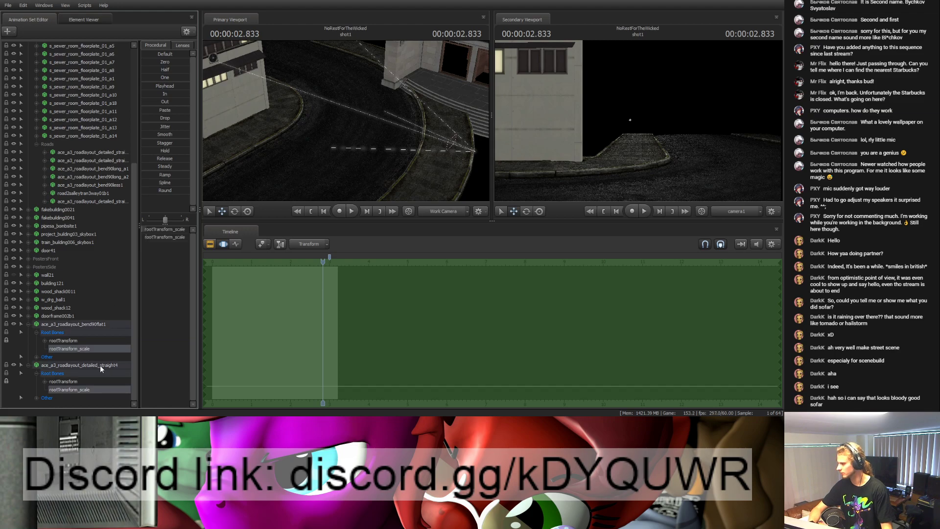
{"action": "left_click", "coordinate": [84, 348]}
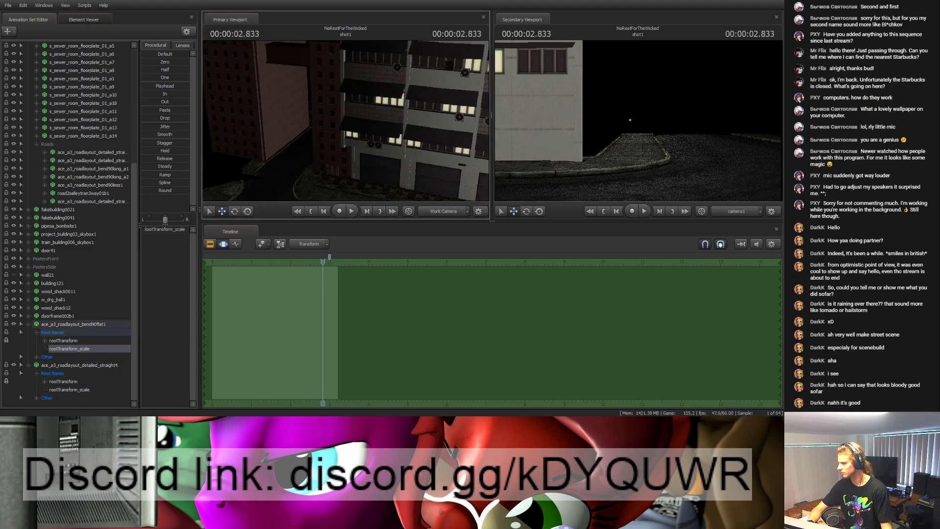
{"action": "left_click", "coordinate": [73, 324]}
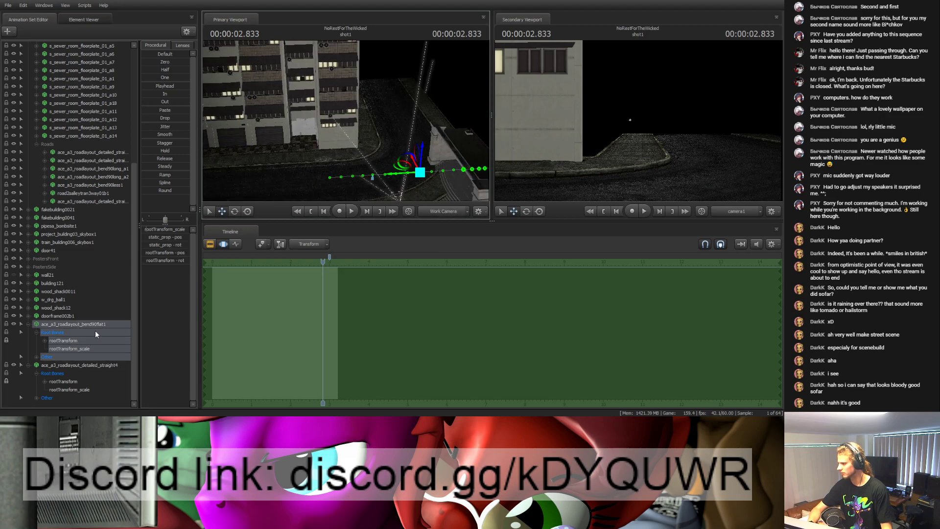
{"action": "left_click", "coordinate": [79, 349]}
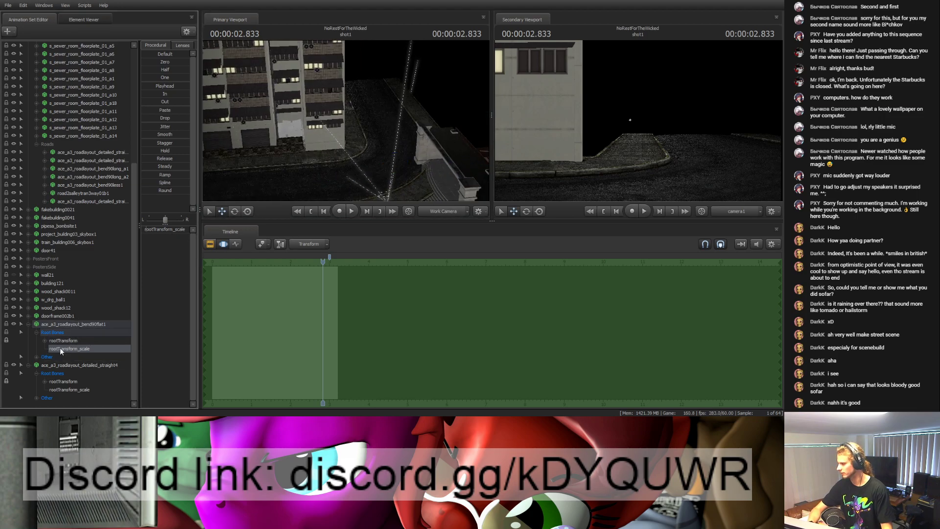
{"action": "left_click", "coordinate": [67, 390], "text": "ctrl"}
{"action": "left_click", "coordinate": [166, 62]}
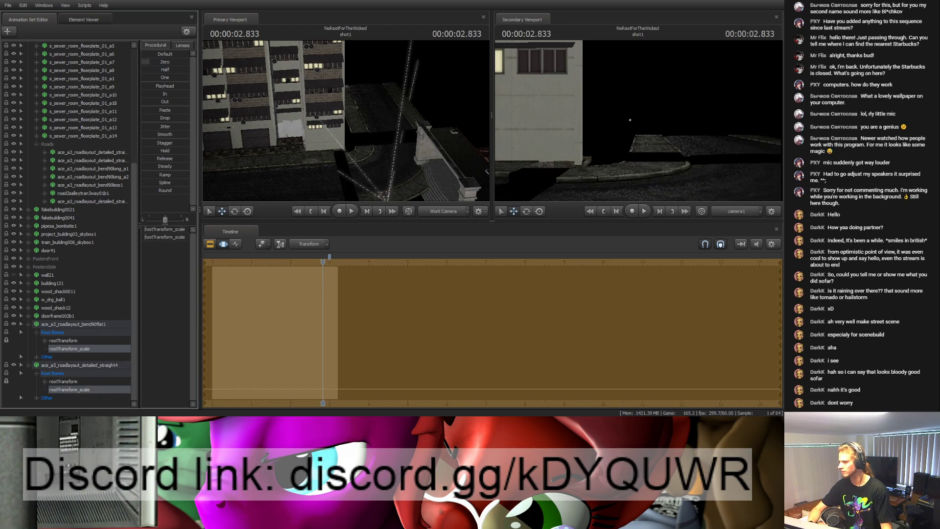
Step: Adjust the position of the bend90flat1 road piece at the street corner beside the stone building
{"action": "left_click", "coordinate": [78, 325]}
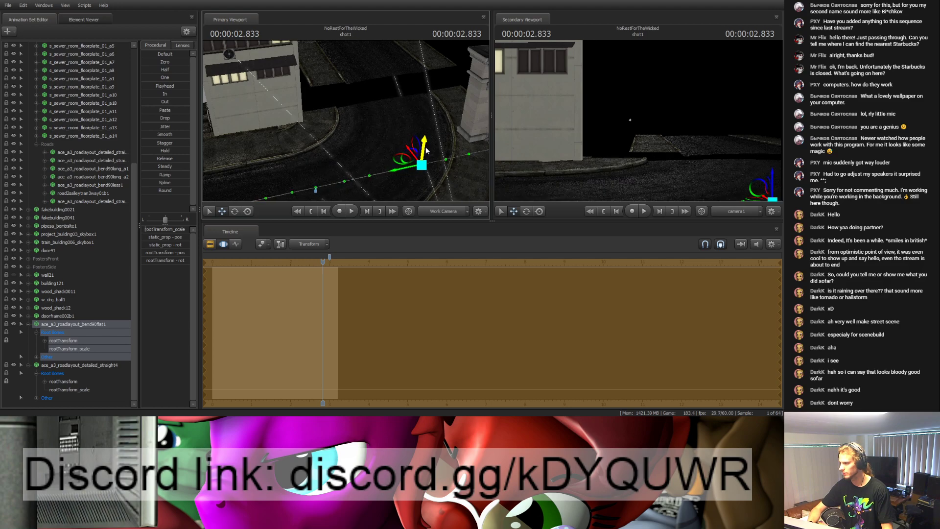
{"action": "left_click_drag", "start_coordinate": [345, 121], "coordinate": [395, 124]}
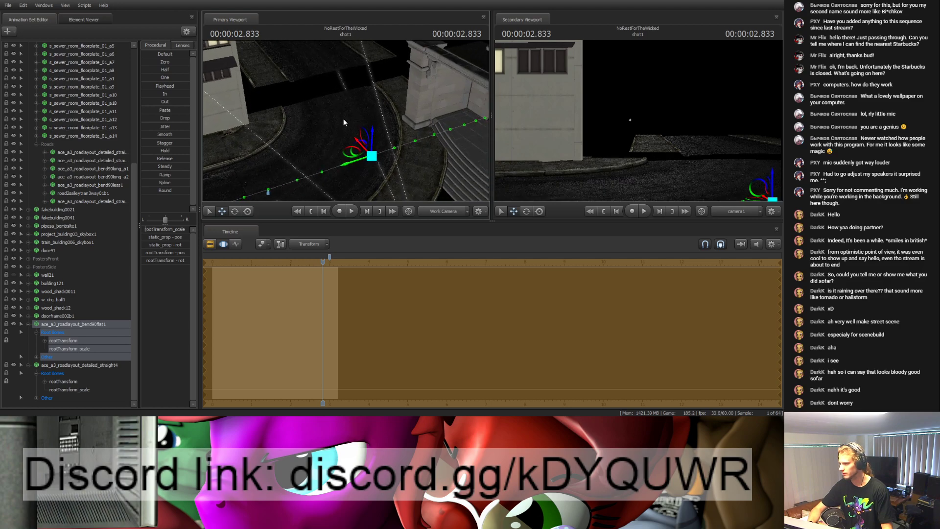
{"action": "left_click_drag", "start_coordinate": [352, 166], "coordinate": [330, 165]}
{"action": "left_click_drag", "start_coordinate": [346, 98], "coordinate": [328, 82]}
{"action": "left_click_drag", "start_coordinate": [372, 109], "coordinate": [347, 122]}
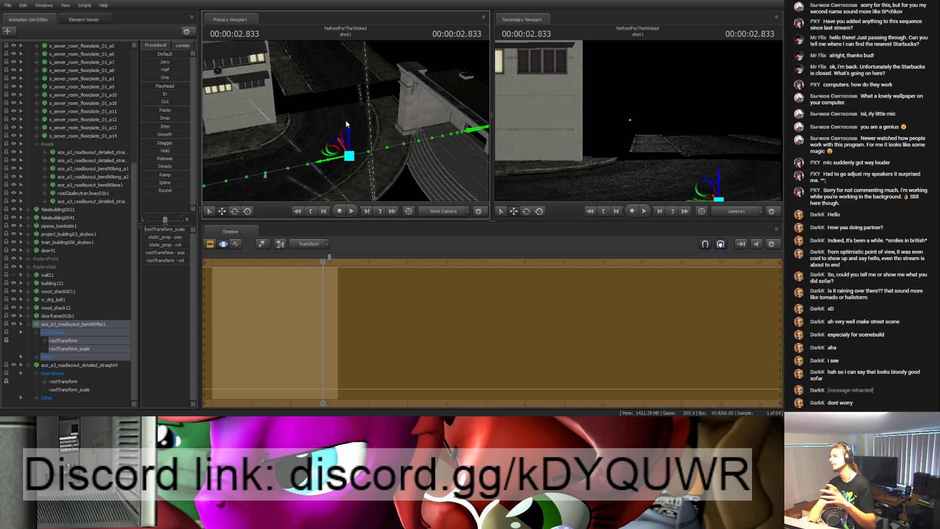
{"action": "left_click_drag", "start_coordinate": [323, 161], "coordinate": [314, 189]}
{"action": "key", "text": "w"}
{"action": "left_click_drag", "start_coordinate": [346, 147], "coordinate": [415, 104]}
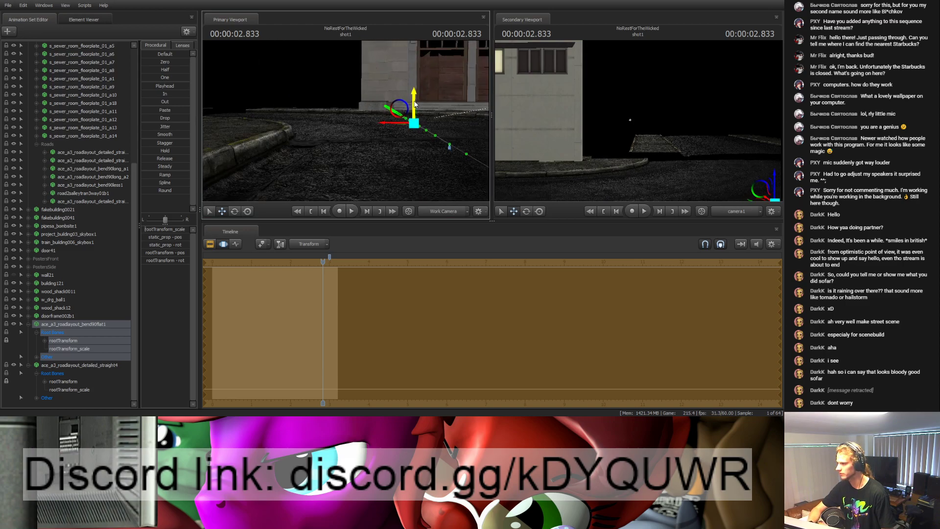
{"action": "left_click_drag", "start_coordinate": [396, 125], "coordinate": [382, 147]}
Step: Adjust the position of the ace_a3_roadlayout_detailed_straight4 road piece along the street by its rootTransform, checking around 2.633 seconds
{"action": "left_click_drag", "start_coordinate": [323, 263], "coordinate": [319, 262]}
{"action": "left_click_drag", "start_coordinate": [373, 147], "coordinate": [346, 124]}
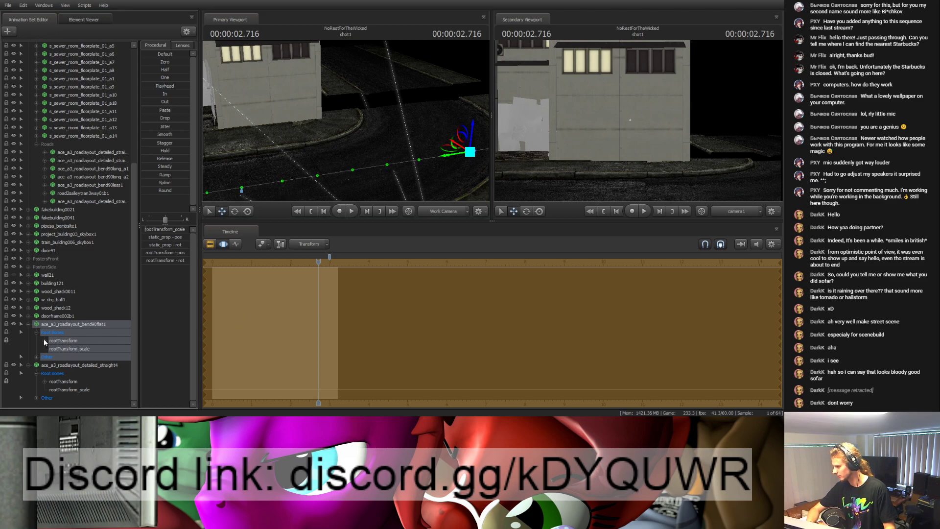
{"action": "left_click", "coordinate": [62, 341]}
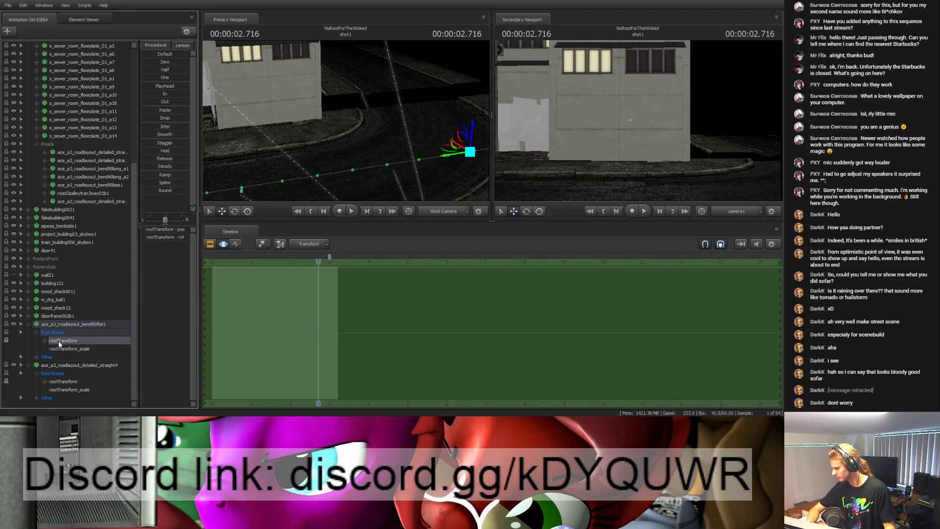
{"action": "left_click", "coordinate": [80, 381]}
{"action": "left_click_drag", "start_coordinate": [355, 47], "coordinate": [331, 49]}
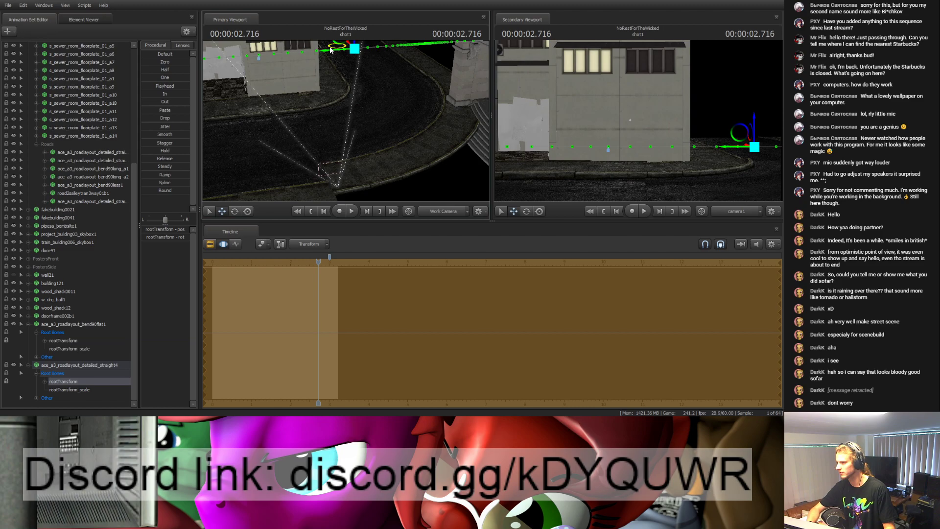
{"action": "key", "text": "Left"}
{"action": "key", "text": "Left"}
{"action": "left_click_drag", "start_coordinate": [346, 124], "coordinate": [346, 124]}
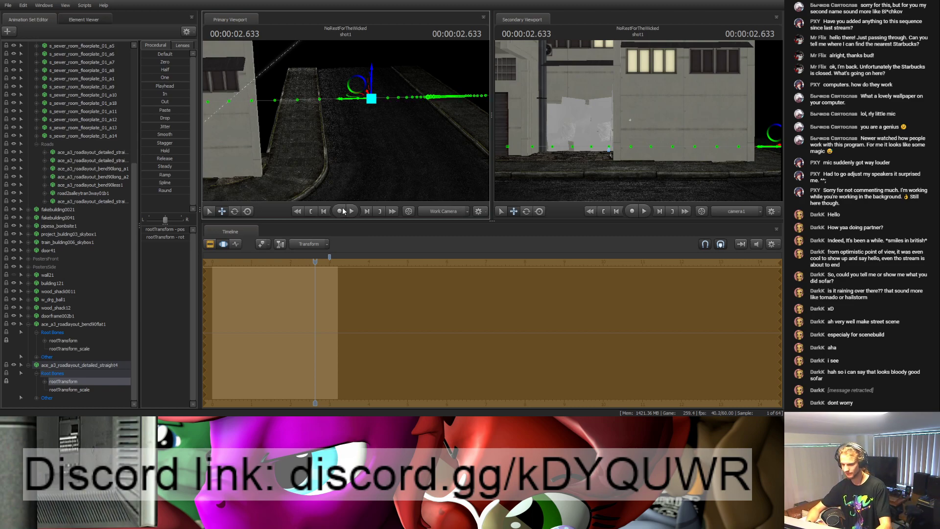
{"action": "left_click_drag", "start_coordinate": [317, 175], "coordinate": [387, 69]}
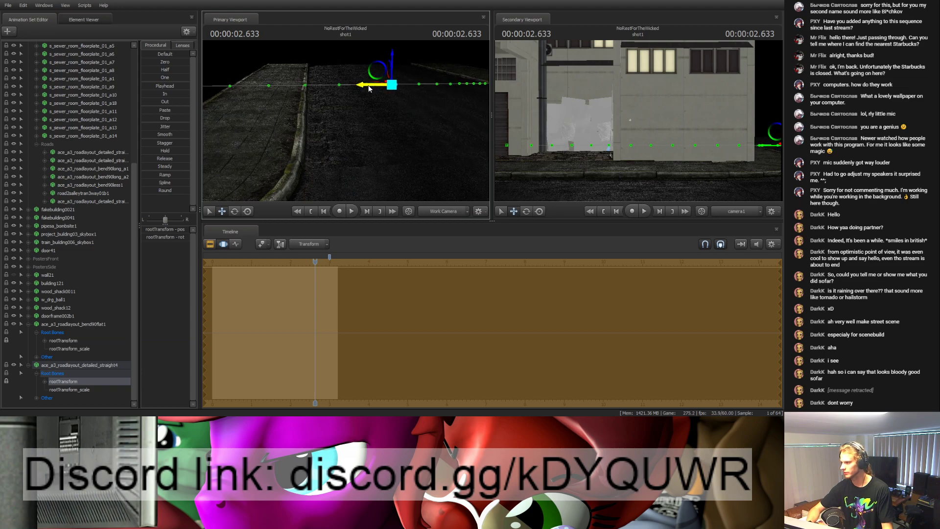
{"action": "left_click_drag", "start_coordinate": [357, 136], "coordinate": [347, 124]}
Step: Move the bend90flat1 and detailed_straight4 road pieces into the Roads group, and collapse the Roads and Flooring groups
{"action": "mouse_move", "coordinate": [314, 260]}
{"action": "left_mouse_down"}
{"action": "mouse_move", "coordinate": [342, 257]}
{"action": "mouse_move", "coordinate": [281, 263]}
{"action": "mouse_move", "coordinate": [327, 264]}
{"action": "left_mouse_up"}
{"action": "left_click", "coordinate": [29, 324]}
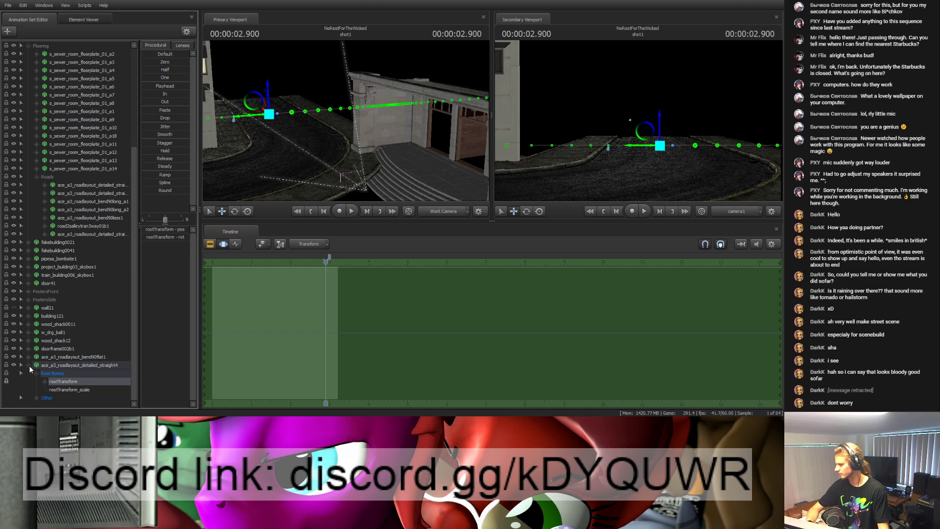
{"action": "left_click", "coordinate": [28, 365]}
{"action": "left_click", "coordinate": [63, 391], "text": "ctrl"}
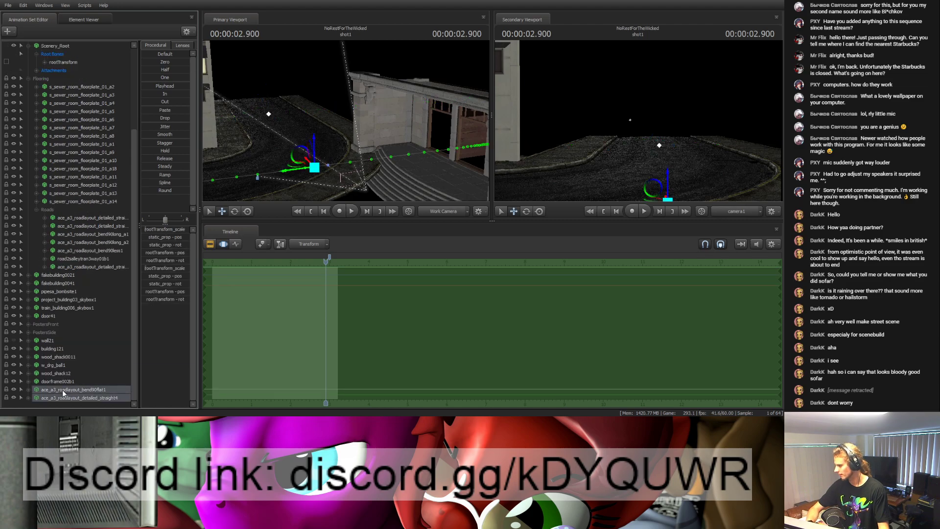
{"action": "left_click_drag", "start_coordinate": [68, 389], "coordinate": [78, 271]}
{"action": "left_click", "coordinate": [37, 209]}
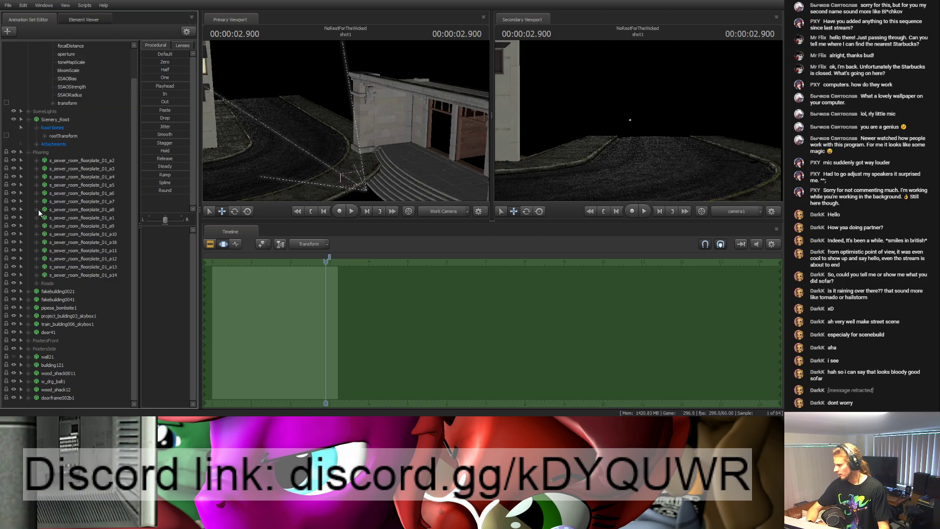
{"action": "left_click", "coordinate": [28, 148]}
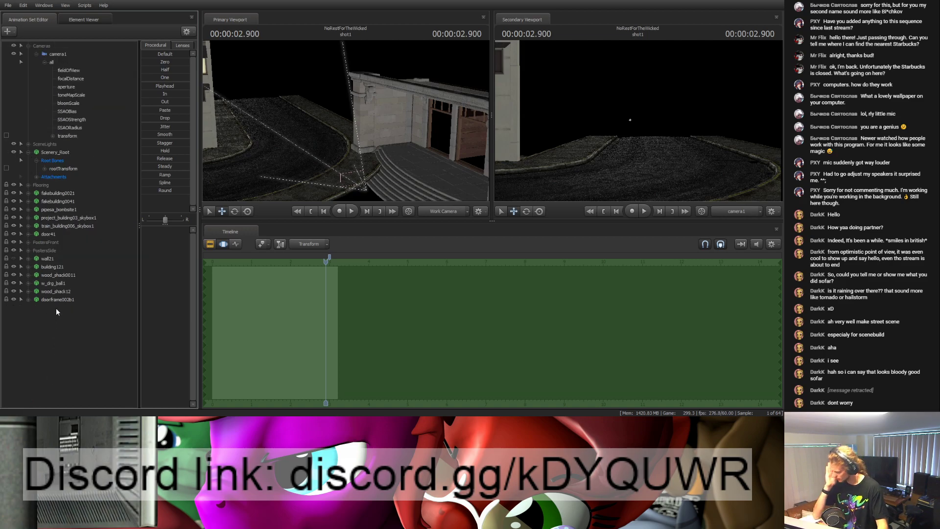
Step: Delete the wall21 element from the shot's animation sets
{"action": "left_click", "coordinate": [49, 258]}
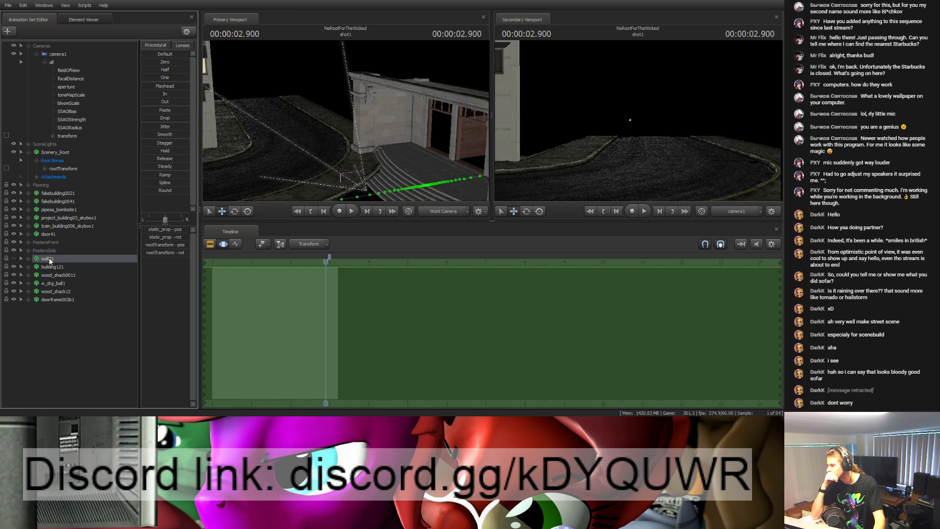
{"action": "key", "text": "f"}
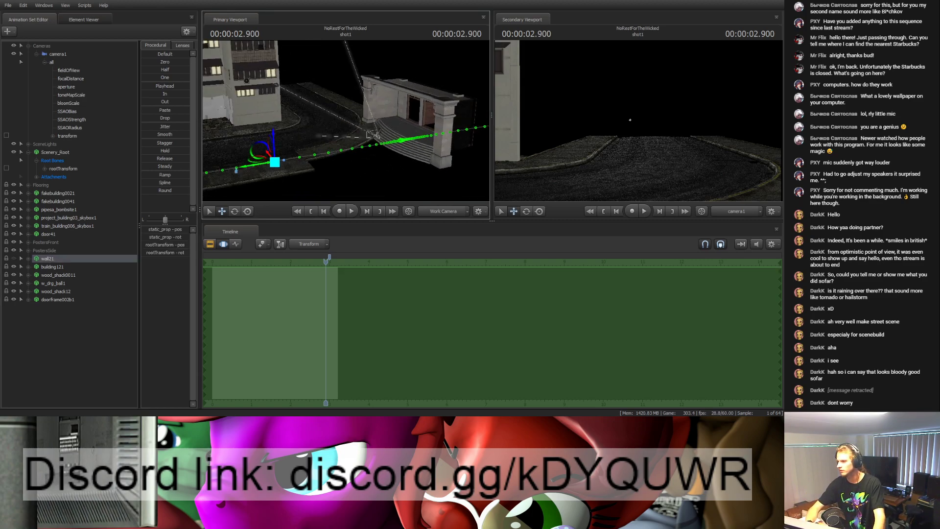
{"action": "left_click", "coordinate": [14, 258]}
{"action": "key", "text": "Delete"}
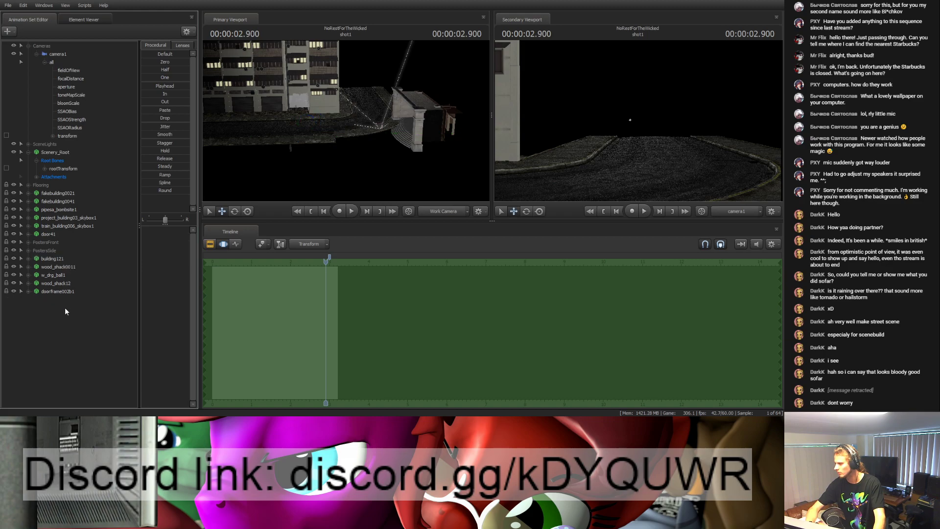
Step: Add the blue-roofed stone building model building101 to shot1 as a new animation set and select it
{"action": "left_click", "coordinate": [49, 259]}
{"action": "left_click", "coordinate": [50, 267]}
{"action": "left_click", "coordinate": [72, 301]}
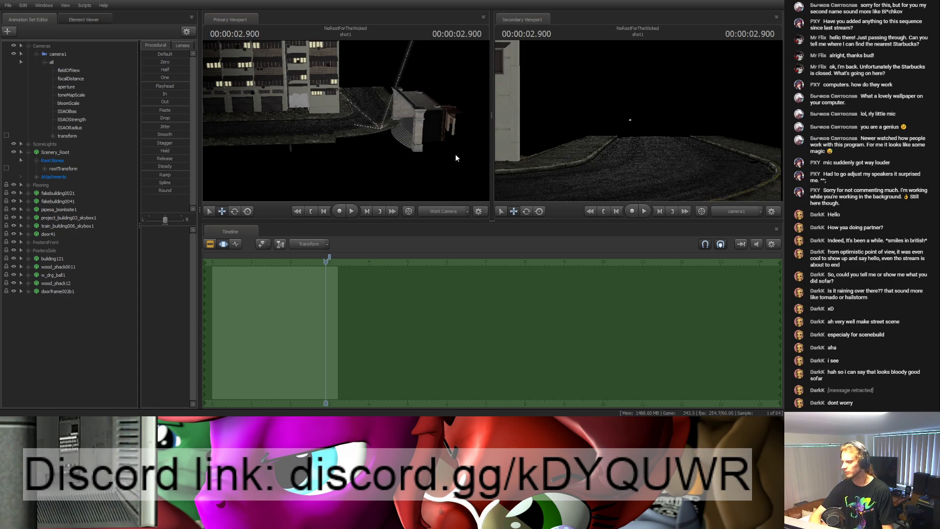
{"action": "left_click", "coordinate": [52, 299]}
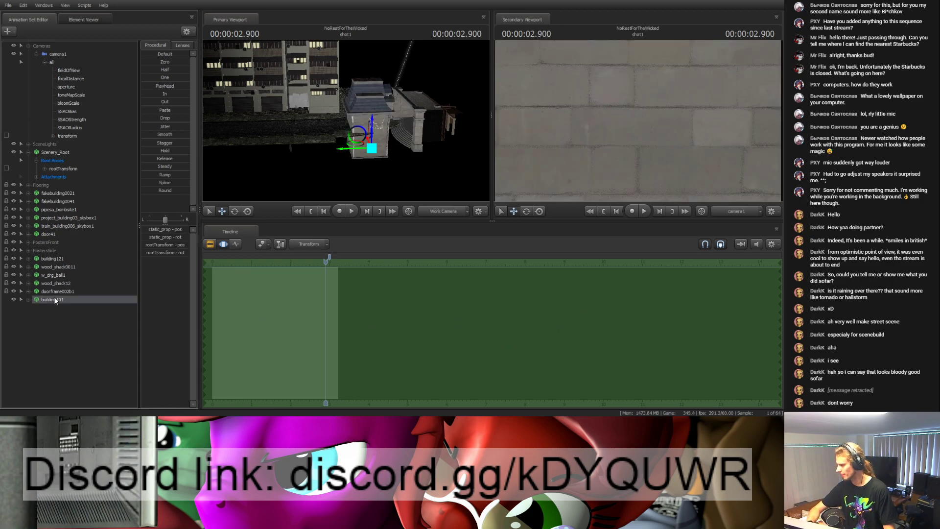
Step: Move building101 across the street to stand beside the pavement, at the edge of the camera view at 2.950 seconds
{"action": "right_click_drag", "start_coordinate": [425, 162], "coordinate": [424, 146]}
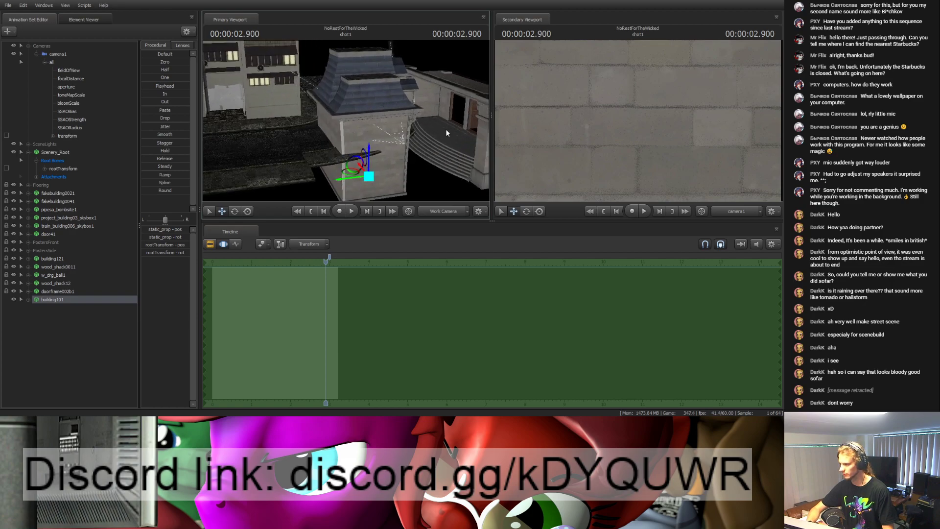
{"action": "left_click_drag", "start_coordinate": [363, 170], "coordinate": [362, 137]}
{"action": "right_click_drag", "start_coordinate": [362, 137], "coordinate": [372, 177]}
{"action": "left_click_drag", "start_coordinate": [362, 174], "coordinate": [411, 82]}
{"action": "right_click_drag", "start_coordinate": [442, 112], "coordinate": [332, 123]}
{"action": "right_click_drag", "start_coordinate": [260, 127], "coordinate": [335, 157]}
{"action": "left_click_drag", "start_coordinate": [328, 257], "coordinate": [328, 257]}
{"action": "left_click_drag", "start_coordinate": [286, 139], "coordinate": [1, 116]}
{"action": "right_click_drag", "start_coordinate": [373, 167], "coordinate": [393, 131]}
{"action": "left_click_drag", "start_coordinate": [393, 132], "coordinate": [356, 126]}
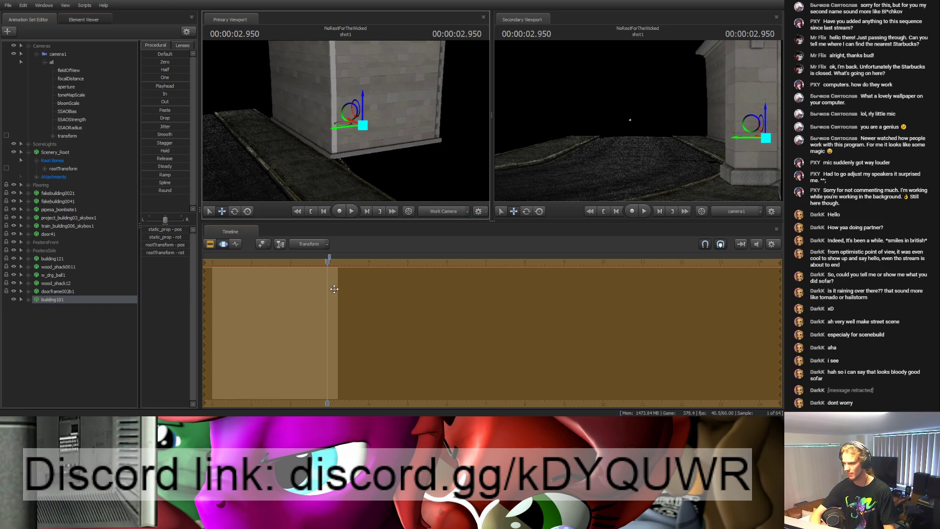
Step: Lock building101's rootTransform to the rootTransform of Scenery_Root
{"action": "left_click", "coordinate": [321, 264]}
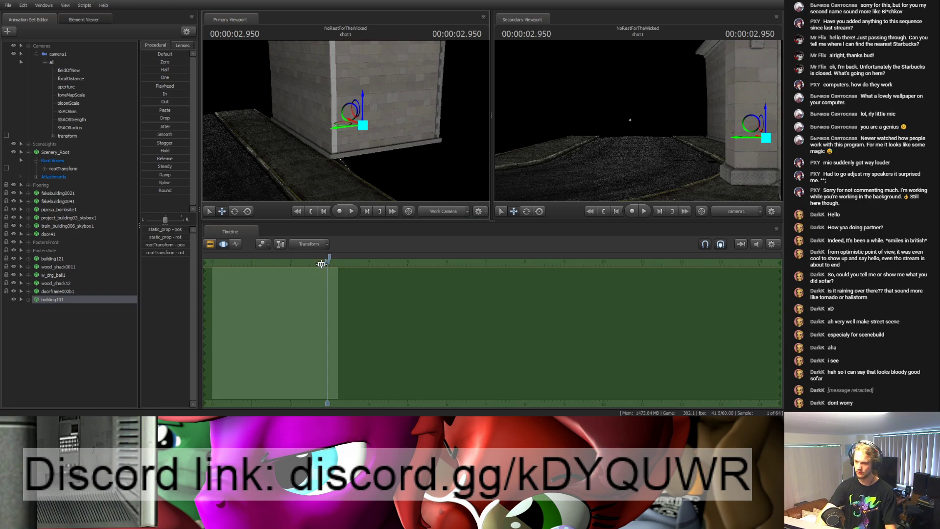
{"action": "left_click", "coordinate": [44, 169]}
{"action": "left_click", "coordinate": [27, 316]}
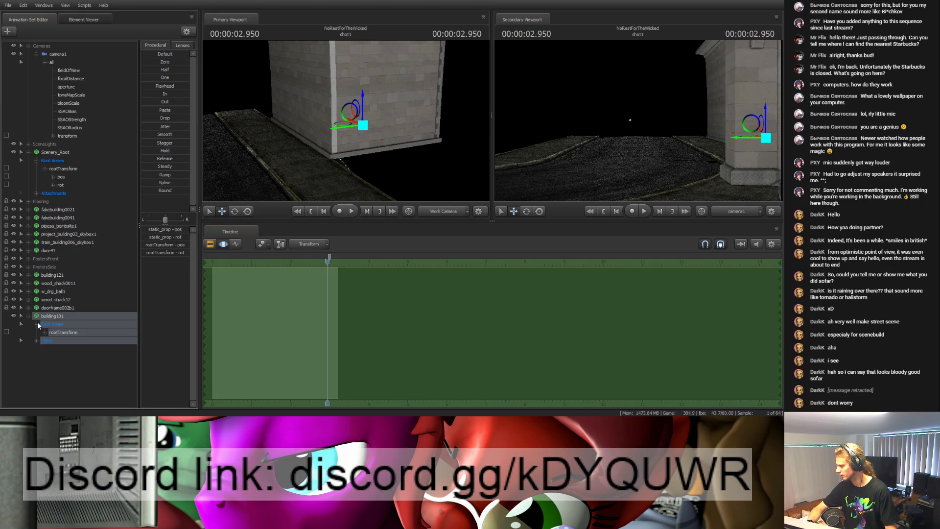
{"action": "left_click", "coordinate": [62, 168]}
{"action": "left_click", "coordinate": [62, 332]}
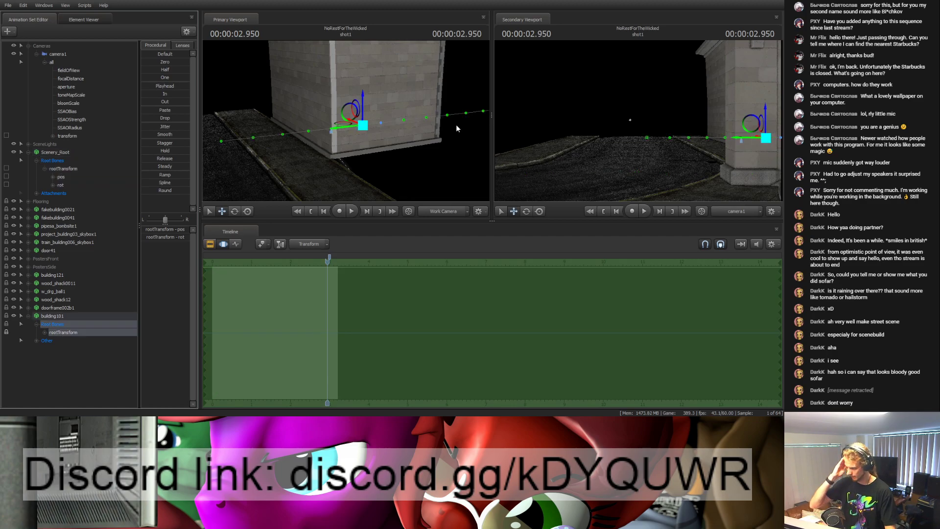
Step: Adjust building101's position against the pavement's edge while comparing the camera view around 2.883 to 2.900 seconds
{"action": "left_click_drag", "start_coordinate": [328, 260], "coordinate": [324, 260]}
{"action": "left_click_drag", "start_coordinate": [344, 167], "coordinate": [345, 119]}
{"action": "left_click_drag", "start_coordinate": [284, 158], "coordinate": [341, 140]}
{"action": "key", "text": "Right"}
{"action": "key", "text": "Right"}
{"action": "key", "text": "Right"}
{"action": "key", "text": "Right"}
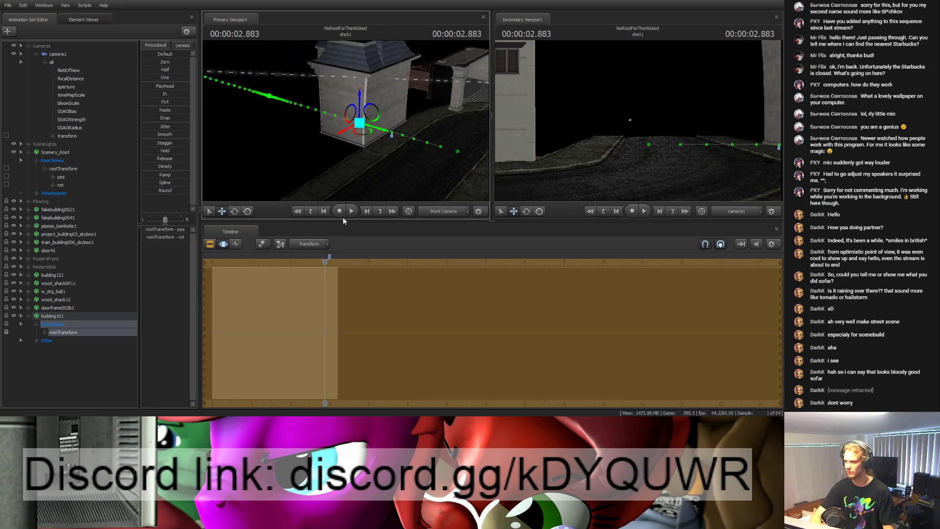
{"action": "key", "text": "Left"}
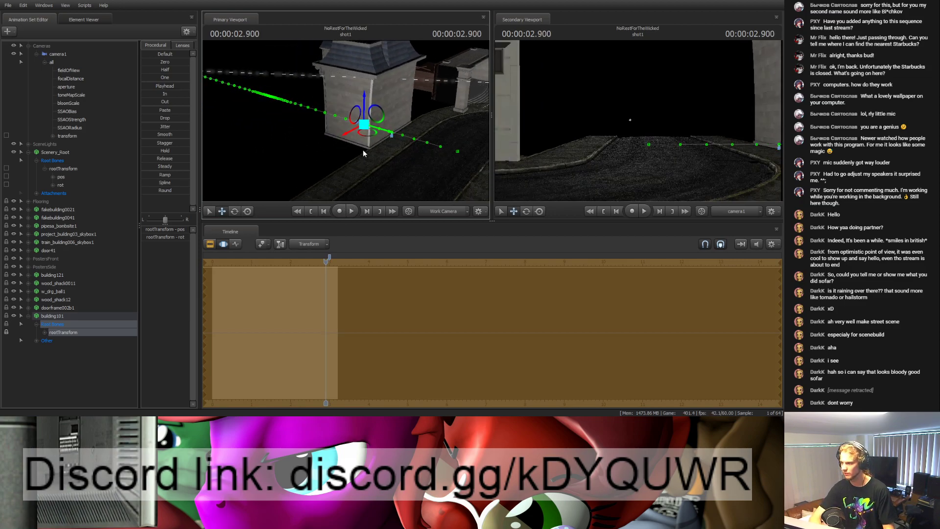
{"action": "left_click_drag", "start_coordinate": [356, 137], "coordinate": [319, 143]}
Step: Step back and forth through the frames around 2.816 to 2.866 seconds to examine building101 in the camera view
{"action": "key", "text": "Left"}
{"action": "key", "text": "Right"}
{"action": "key", "text": "Left"}
{"action": "key", "text": "Left"}
{"action": "key", "text": "Left"}
{"action": "key", "text": "Left"}
{"action": "key", "text": "Left"}
{"action": "key", "text": "Right"}
{"action": "key", "text": "Right"}
{"action": "key", "text": "Right"}
{"action": "key", "text": "Right"}
{"action": "key", "text": "Right"}
{"action": "key", "text": "Right"}
{"action": "key", "text": "Right"}
{"action": "key", "text": "Right"}
{"action": "key", "text": "Right"}
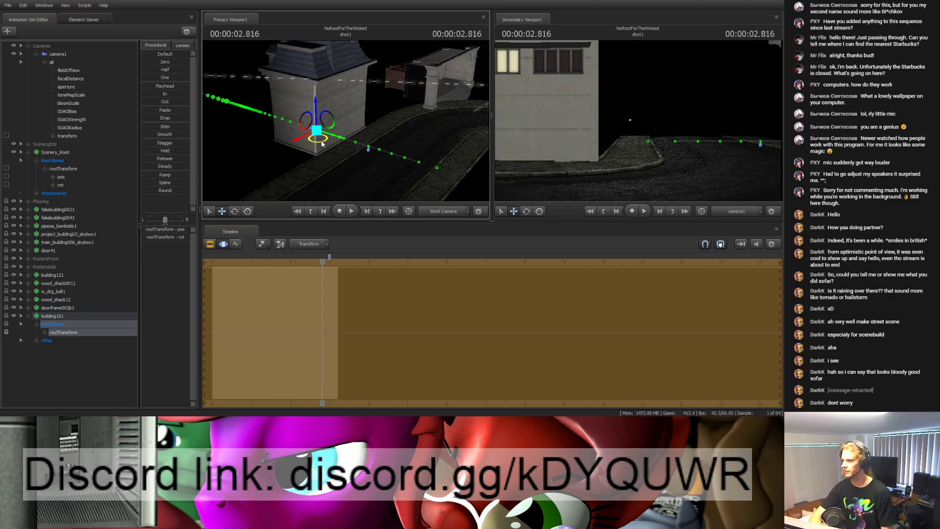
{"action": "key", "text": "Left"}
{"action": "key", "text": "Left"}
{"action": "key", "text": "Left"}
{"action": "key", "text": "Left"}
{"action": "key", "text": "Left"}
{"action": "key", "text": "Left"}
{"action": "key", "text": "Left"}
{"action": "key", "text": "Left"}
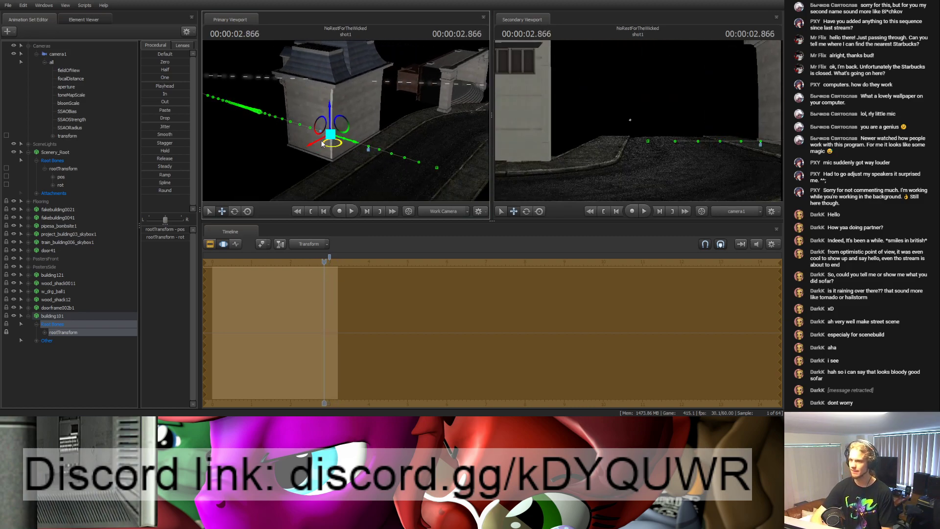
Step: Duplicate building101 and move the copy along the pavement to extend the house, expanding the copy's controls
{"action": "left_click", "coordinate": [53, 316]}
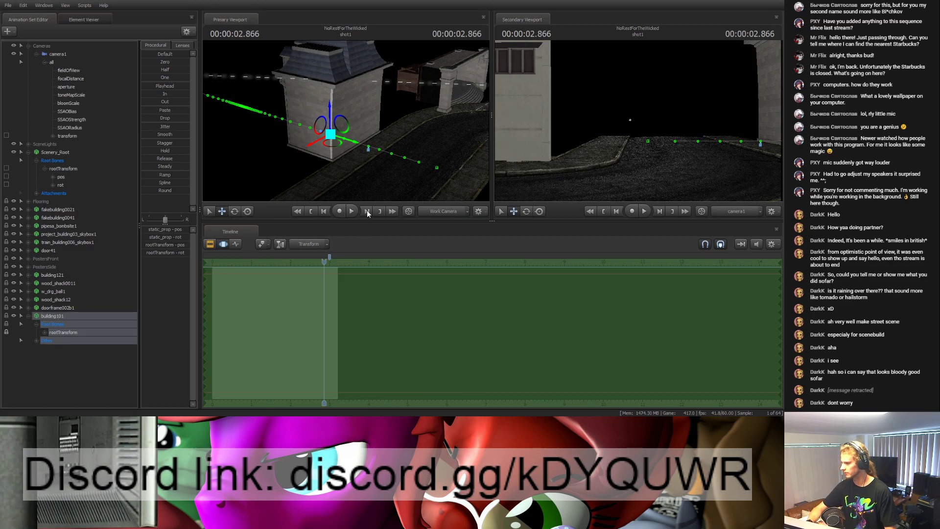
{"action": "left_click", "coordinate": [76, 350]}
{"action": "left_click", "coordinate": [52, 349]}
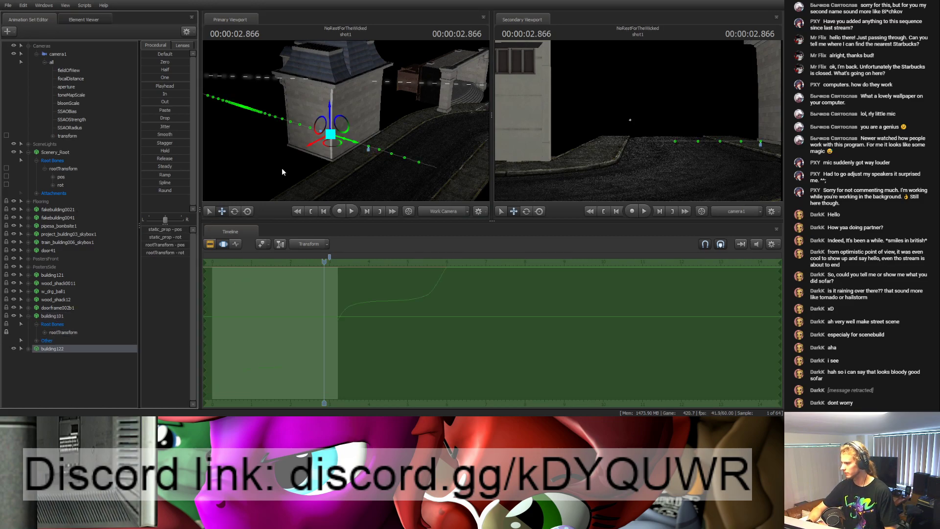
{"action": "left_click_drag", "start_coordinate": [323, 137], "coordinate": [286, 158]}
{"action": "left_click", "coordinate": [30, 349]}
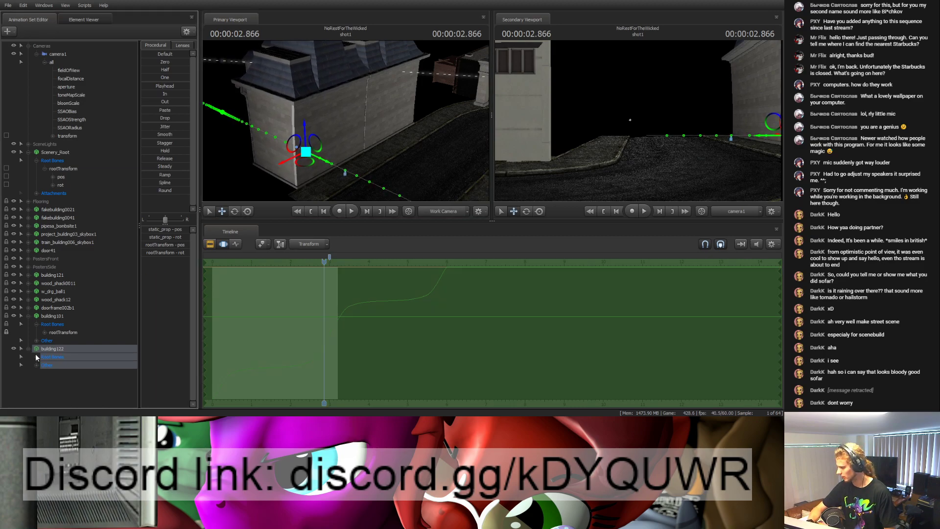
Step: In the Graph Editor, set the Rotation Z key of building101's rootTransform to -180
{"action": "left_click", "coordinate": [63, 332]}
{"action": "left_click", "coordinate": [237, 244]}
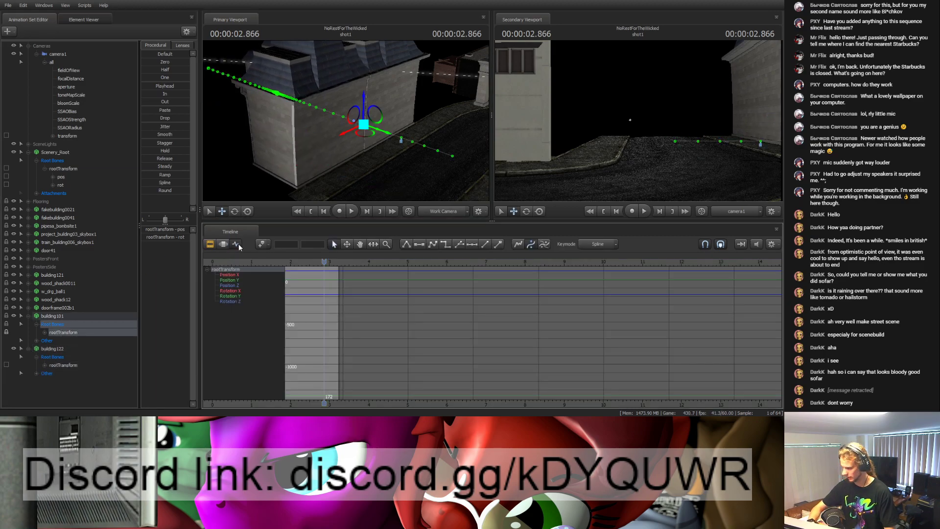
{"action": "key", "text": "e"}
{"action": "left_click_drag", "start_coordinate": [358, 137], "coordinate": [352, 142]}
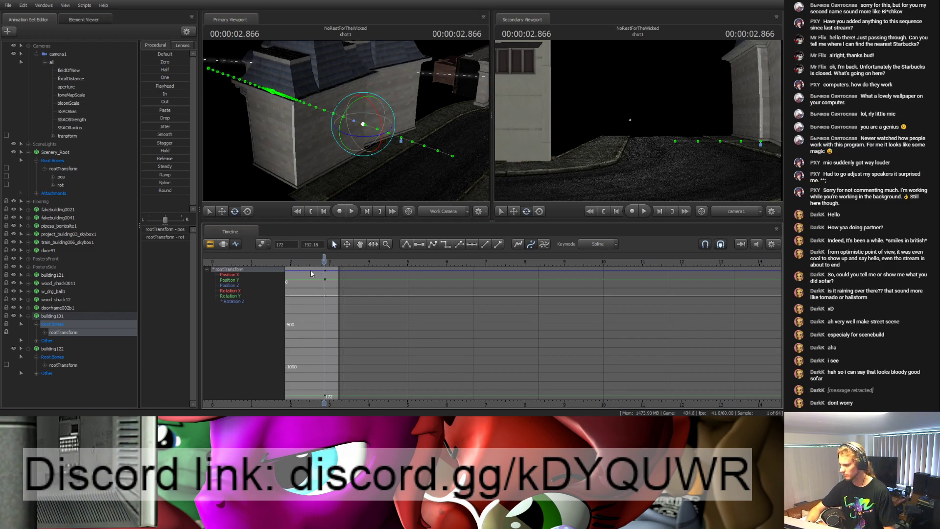
{"action": "type", "text": "-180"}
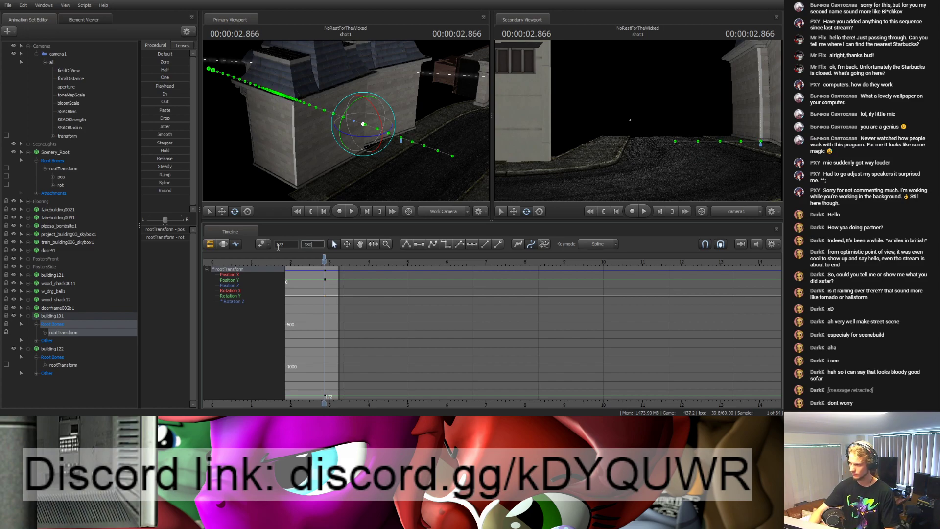
{"action": "key", "text": "Return"}
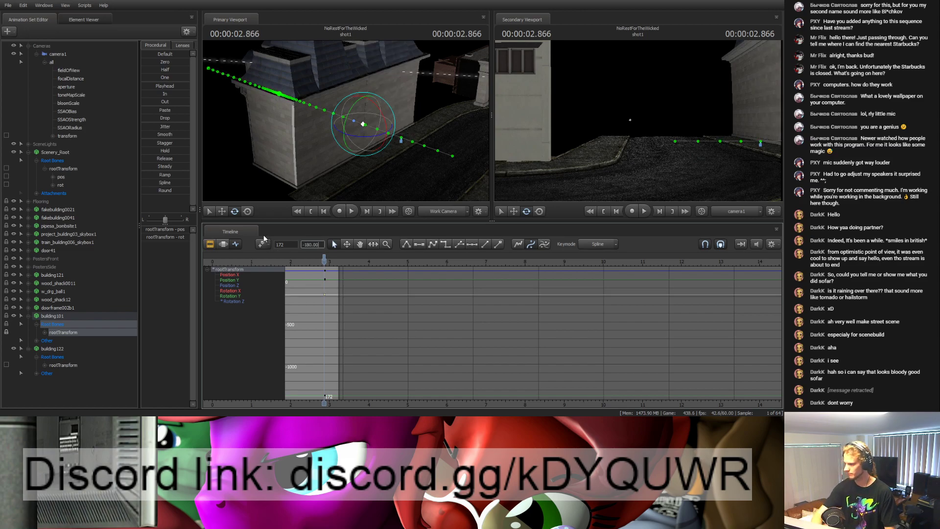
Step: Lock the building copy's rootTransform to Scenery_Root's rootTransform, and delete the copy
{"action": "left_click", "coordinate": [310, 164]}
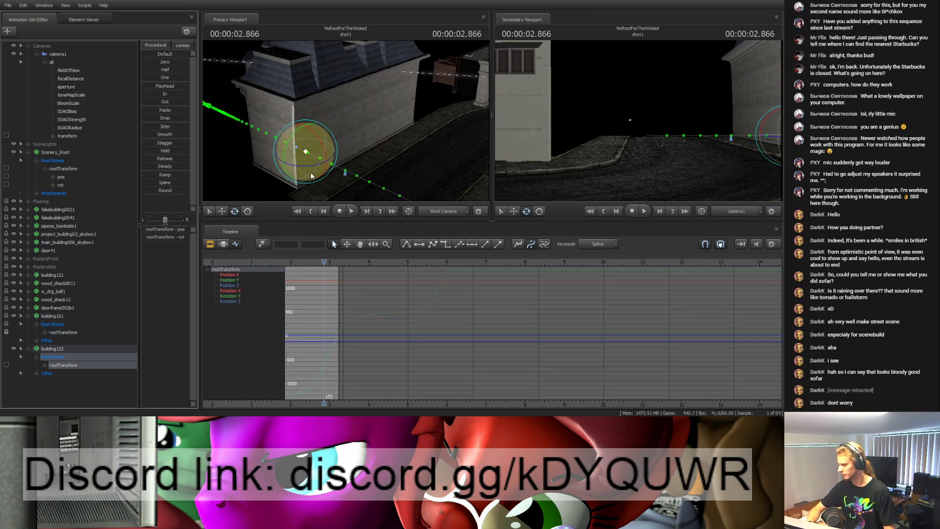
{"action": "left_click", "coordinate": [58, 169]}
{"action": "left_click", "coordinate": [55, 349]}
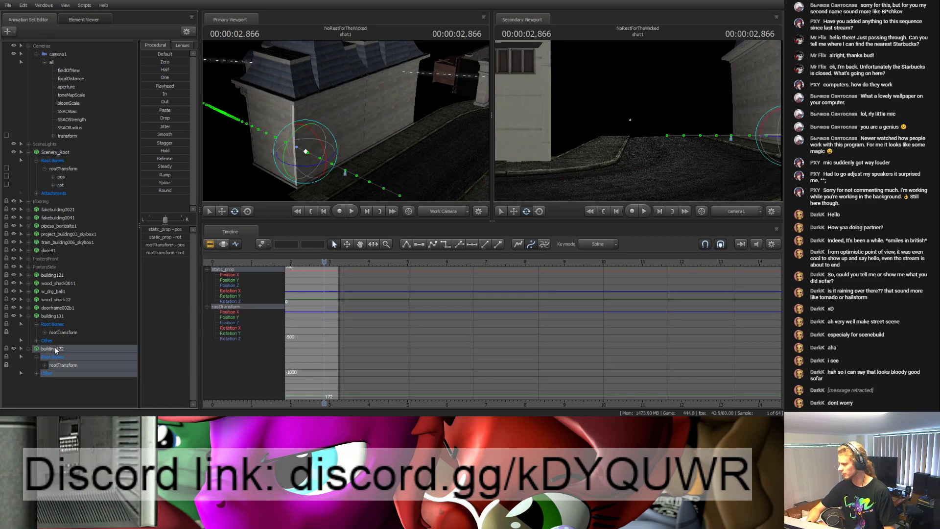
Step: Duplicate the straightened building101 and lock the new copy's rootTransform to Scenery_Root's rootTransform
{"action": "left_click", "coordinate": [55, 315]}
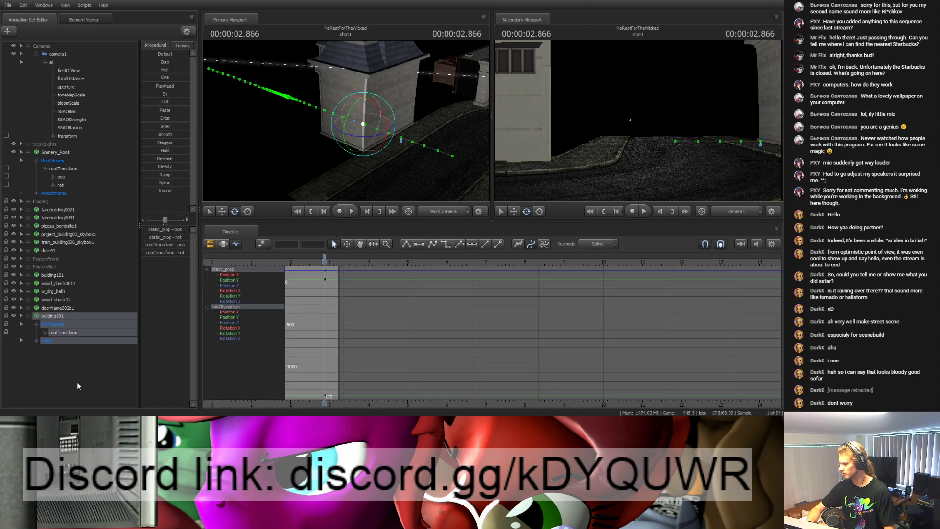
{"action": "left_click", "coordinate": [104, 355]}
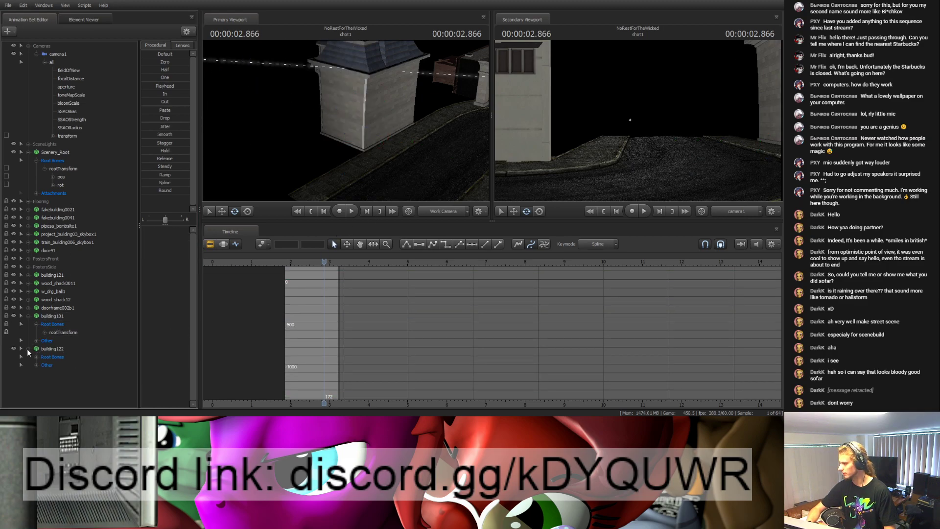
{"action": "left_click", "coordinate": [64, 168]}
{"action": "left_click", "coordinate": [63, 364]}
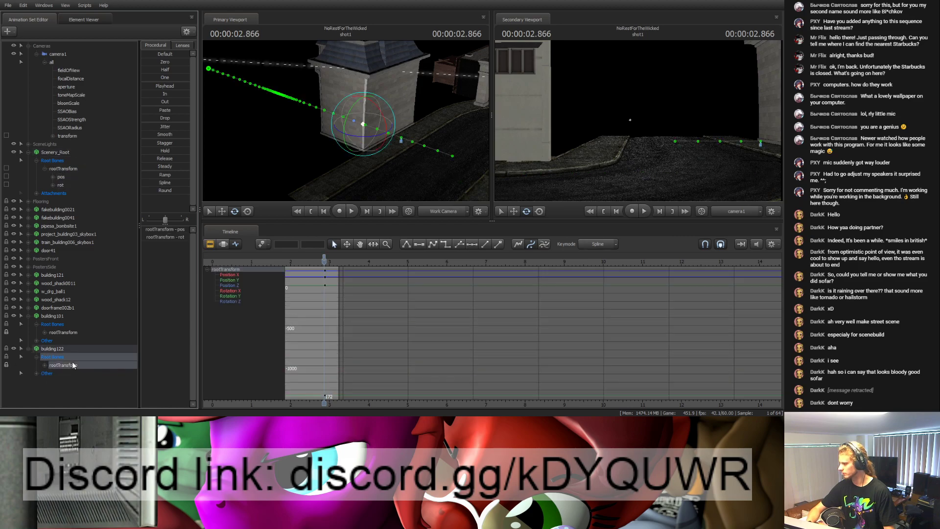
Step: Move building122 along the pavement with the Translate tool to line up with building101, checking the fit at 2.833 seconds
{"action": "key", "text": "w"}
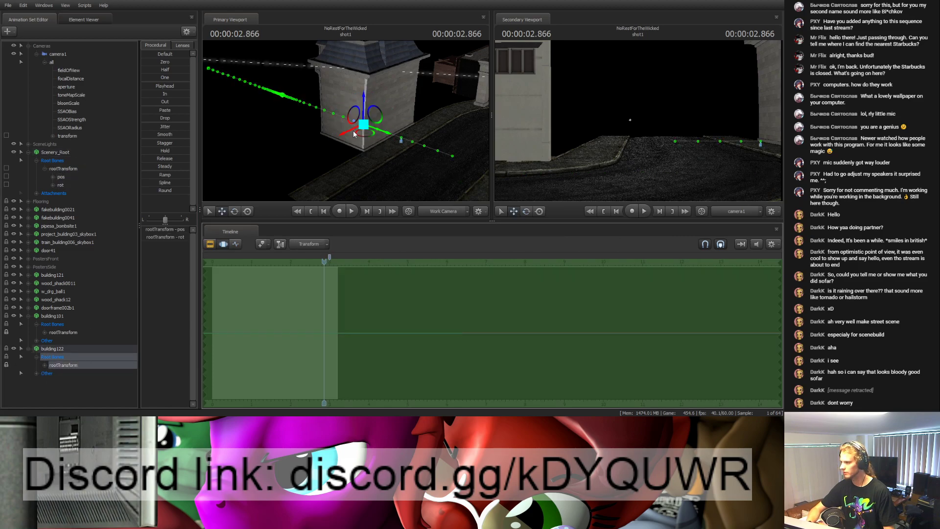
{"action": "left_click_drag", "start_coordinate": [345, 135], "coordinate": [323, 123]}
{"action": "key", "text": "w"}
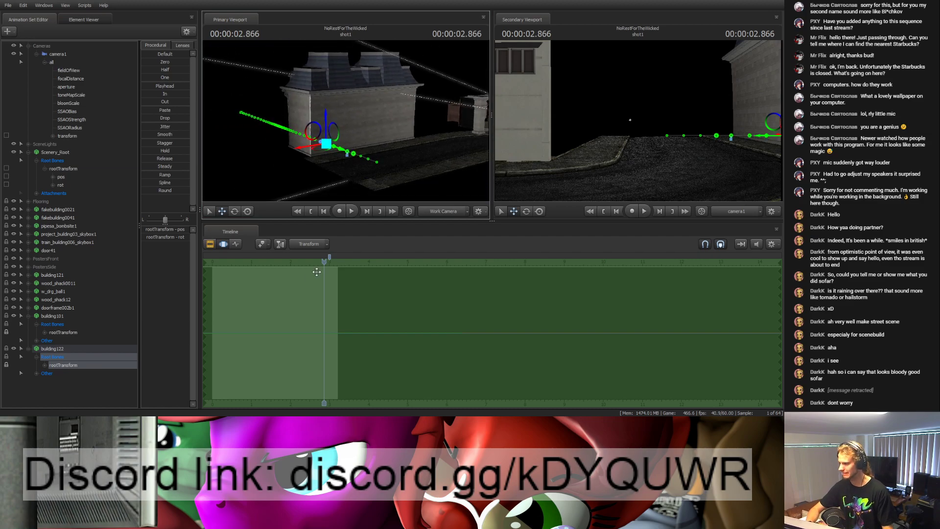
{"action": "left_click", "coordinate": [329, 259]}
{"action": "mouse_move", "coordinate": [330, 260]}
{"action": "left_mouse_down"}
{"action": "mouse_move", "coordinate": [314, 258]}
{"action": "mouse_move", "coordinate": [341, 252]}
{"action": "mouse_move", "coordinate": [323, 255]}
{"action": "left_mouse_up"}
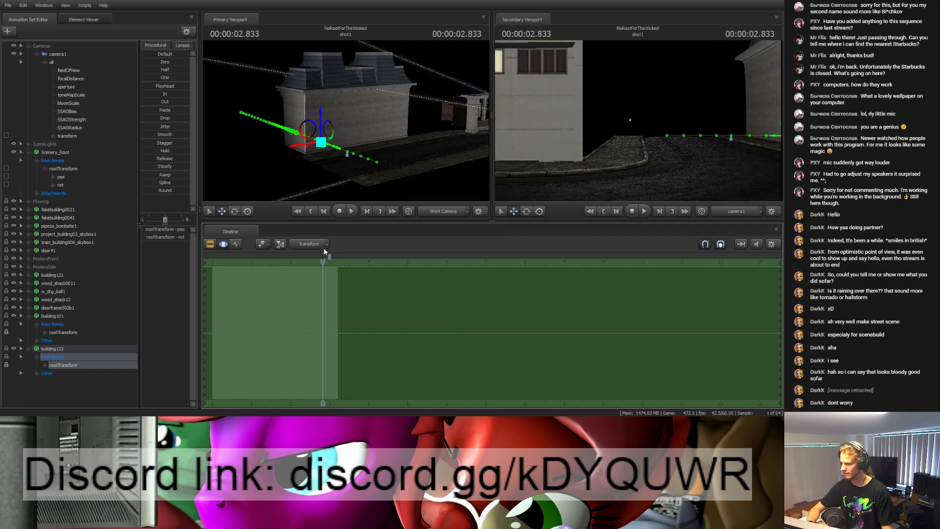
{"action": "left_click", "coordinate": [386, 152]}
{"action": "key", "text": "ctrl+z"}
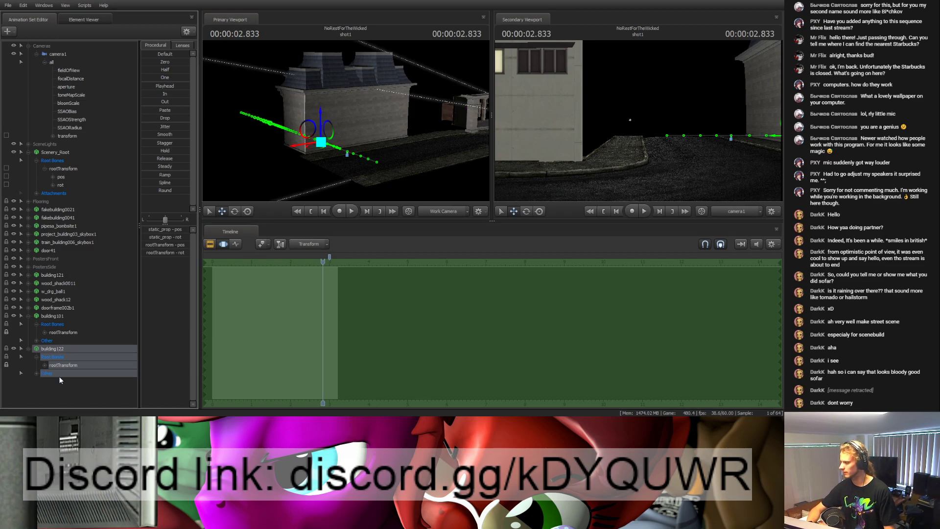
Step: Duplicate building122 and lock the new copy's rootTransform to Scenery_Root's rootTransform
{"action": "left_click", "coordinate": [65, 395]}
{"action": "left_click", "coordinate": [47, 373]}
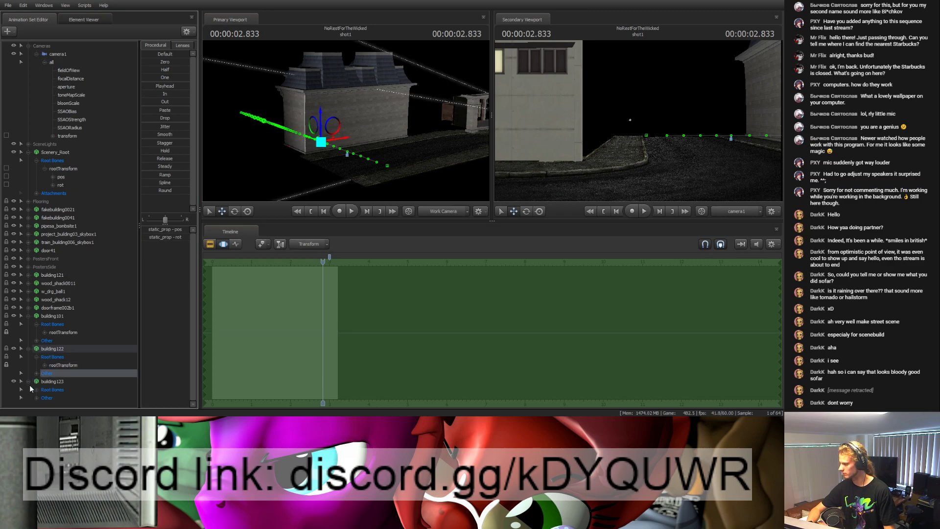
{"action": "scroll", "coordinate": [63, 220], "scroll_direction": "down", "scroll_amount": 1}
{"action": "left_click", "coordinate": [63, 160]}
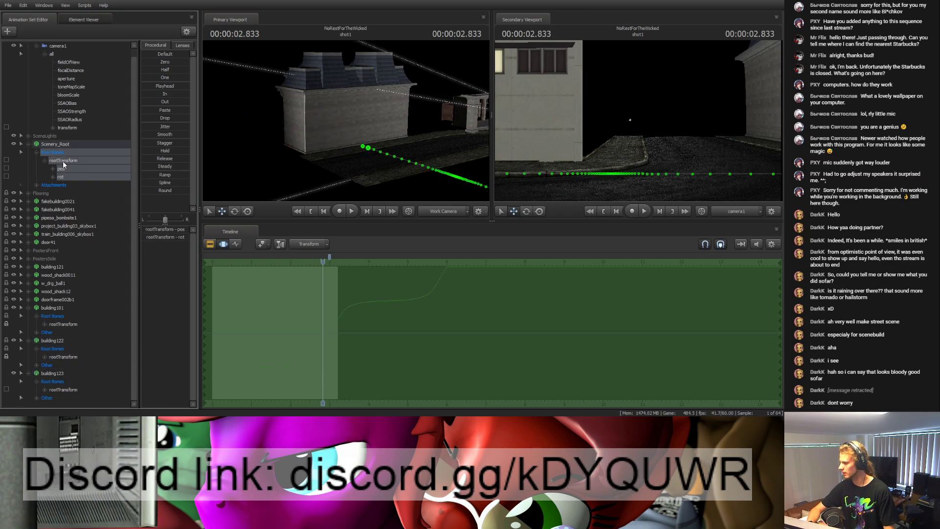
{"action": "left_click", "coordinate": [54, 381]}
Step: Move building123 into place in the house row and collapse the controls of building101, building122 and building123
{"action": "mouse_move", "coordinate": [332, 134]}
{"action": "left_mouse_down"}
{"action": "mouse_move", "coordinate": [425, 130]}
{"action": "mouse_move", "coordinate": [317, 141]}
{"action": "left_mouse_up"}
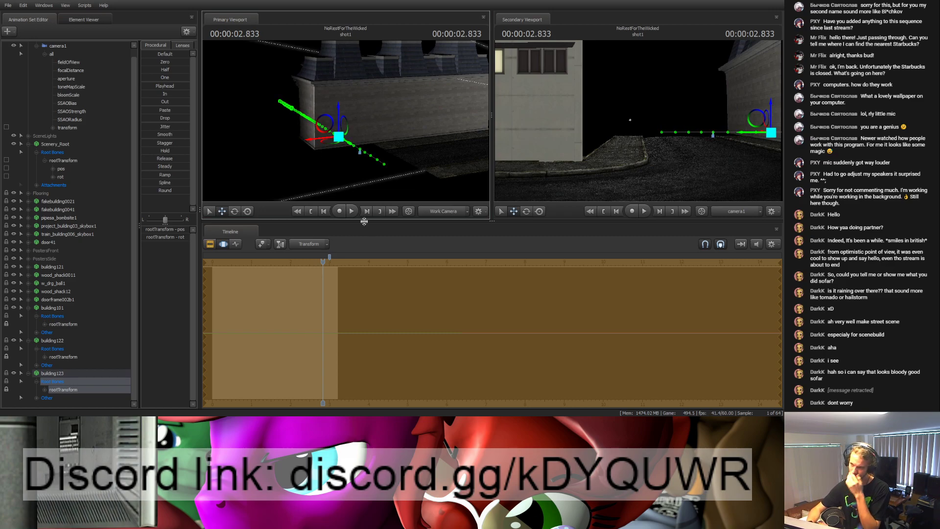
{"action": "left_click", "coordinate": [28, 373]}
{"action": "left_click", "coordinate": [31, 348]}
{"action": "left_click", "coordinate": [31, 316]}
{"action": "left_click", "coordinate": [115, 350]}
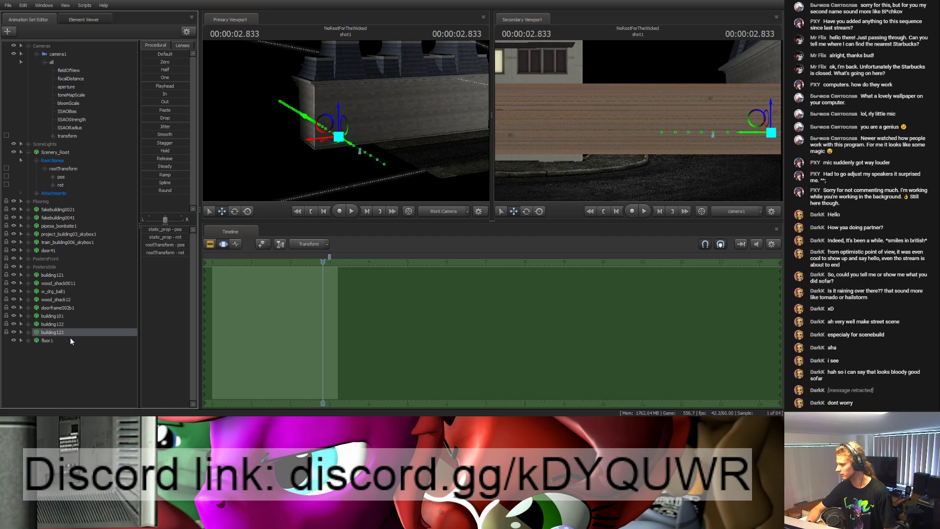
Step: Move the wooden floor1 piece from in front of the camera to the foot of the house's end corner
{"action": "left_click", "coordinate": [47, 341]}
{"action": "key", "text": "f"}
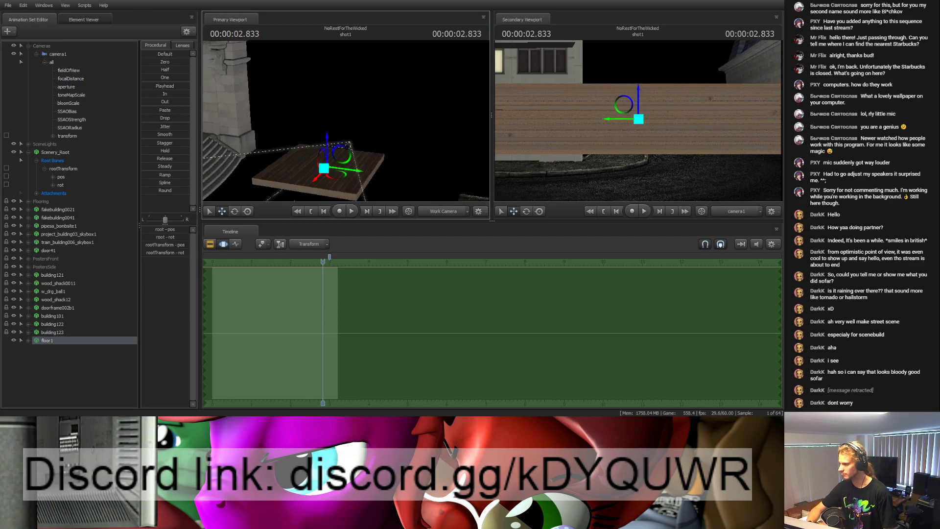
{"action": "left_click_drag", "start_coordinate": [393, 131], "coordinate": [391, 144]}
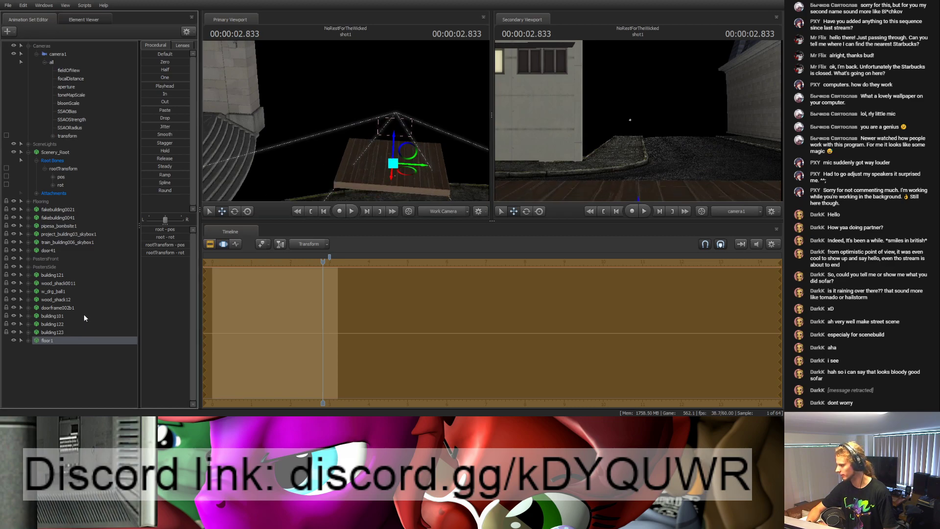
{"action": "mouse_move", "coordinate": [286, 188]}
{"action": "left_mouse_down"}
{"action": "mouse_move", "coordinate": [376, 126]}
{"action": "mouse_move", "coordinate": [319, 186]}
{"action": "mouse_move", "coordinate": [378, 135]}
{"action": "mouse_move", "coordinate": [261, 198]}
{"action": "mouse_move", "coordinate": [220, 195]}
{"action": "mouse_move", "coordinate": [346, 121]}
{"action": "mouse_move", "coordinate": [296, 189]}
{"action": "left_mouse_up"}
{"action": "left_click_drag", "start_coordinate": [296, 189], "coordinate": [304, 128]}
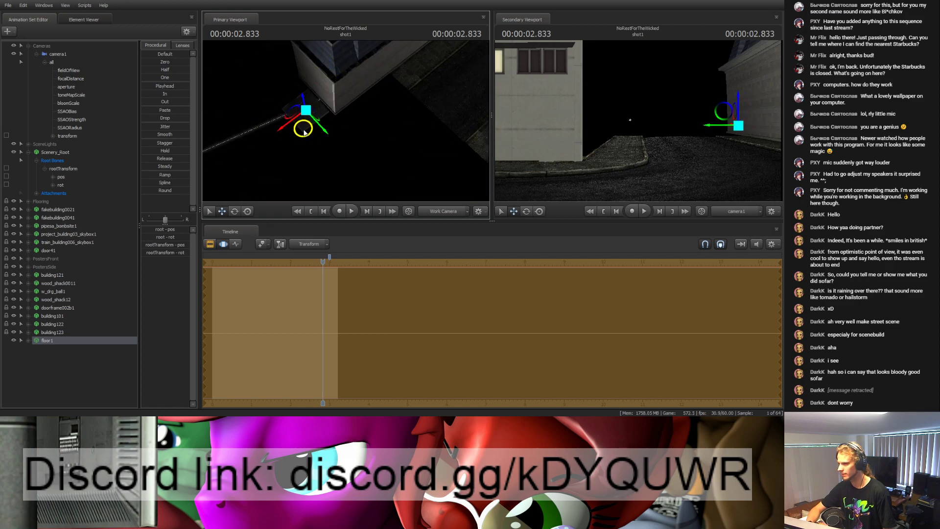
Step: Restore the time selection to the whole timeline and step the playhead back to 2.816 seconds
{"action": "key", "text": "ctrl+z"}
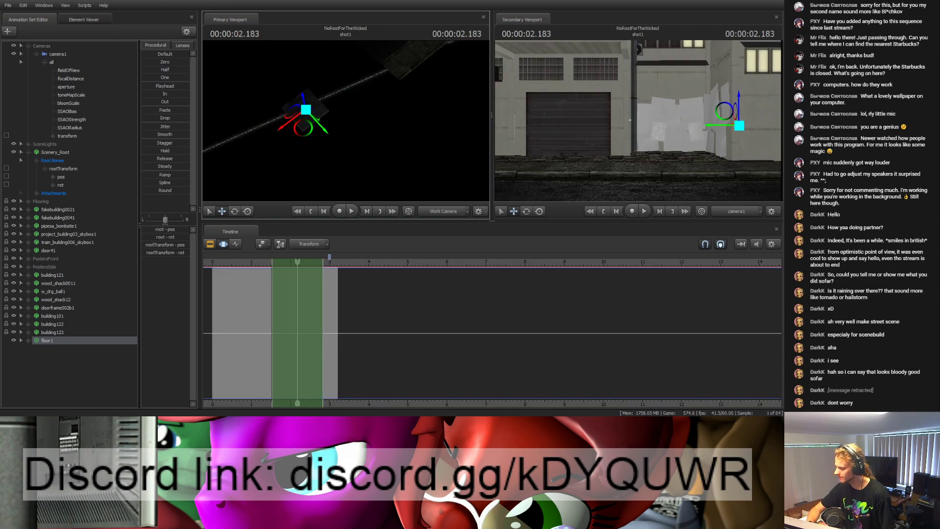
{"action": "key", "text": "ctrl+a"}
{"action": "left_click_drag", "start_coordinate": [370, 108], "coordinate": [390, 87]}
{"action": "left_click_drag", "start_coordinate": [292, 261], "coordinate": [329, 270]}
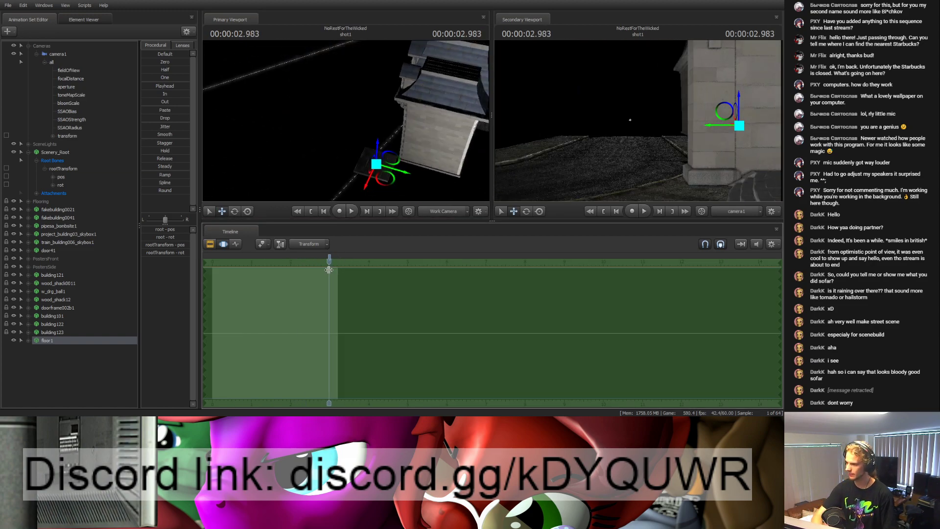
{"action": "key", "text": "Left"}
{"action": "key", "text": "Left"}
{"action": "key", "text": "Left"}
{"action": "key", "text": "Left"}
{"action": "key", "text": "Left"}
{"action": "key", "text": "Left"}
{"action": "key", "text": "Left"}
{"action": "key", "text": "Left"}
{"action": "key", "text": "Left"}
{"action": "key", "text": "Left"}
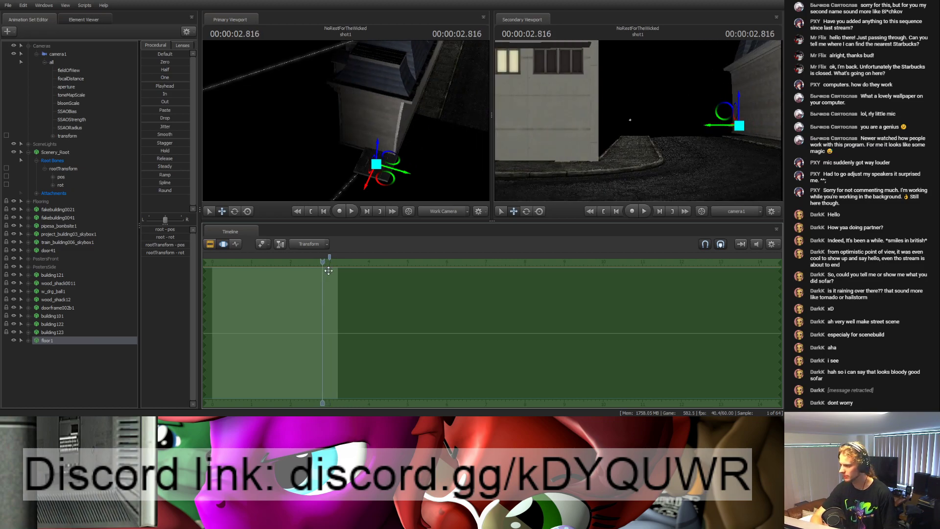
Step: Lock floor1's rootTransform to Scenery_Root's rootTransform and nudge the piece beside the house corner
{"action": "left_click", "coordinate": [28, 341]}
{"action": "left_click", "coordinate": [61, 357]}
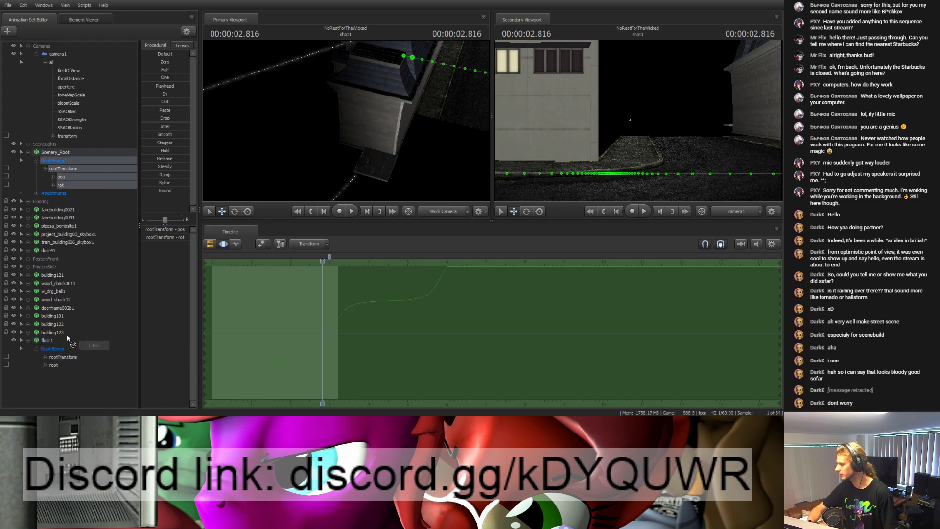
{"action": "left_click_drag", "start_coordinate": [387, 182], "coordinate": [383, 190]}
{"action": "left_click_drag", "start_coordinate": [411, 189], "coordinate": [390, 192]}
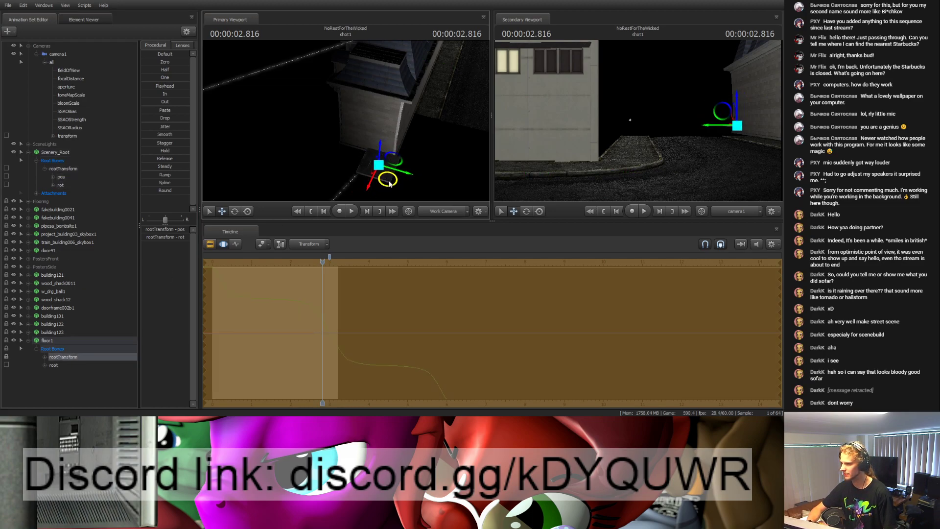
Step: Fit floor1 against the foot of the house wall and apply the Playhead preset to its rootTransform
{"action": "left_click_drag", "start_coordinate": [382, 156], "coordinate": [382, 158]}
{"action": "left_click_drag", "start_coordinate": [381, 157], "coordinate": [302, 147]}
{"action": "key", "text": "w"}
{"action": "left_click_drag", "start_coordinate": [404, 156], "coordinate": [347, 123]}
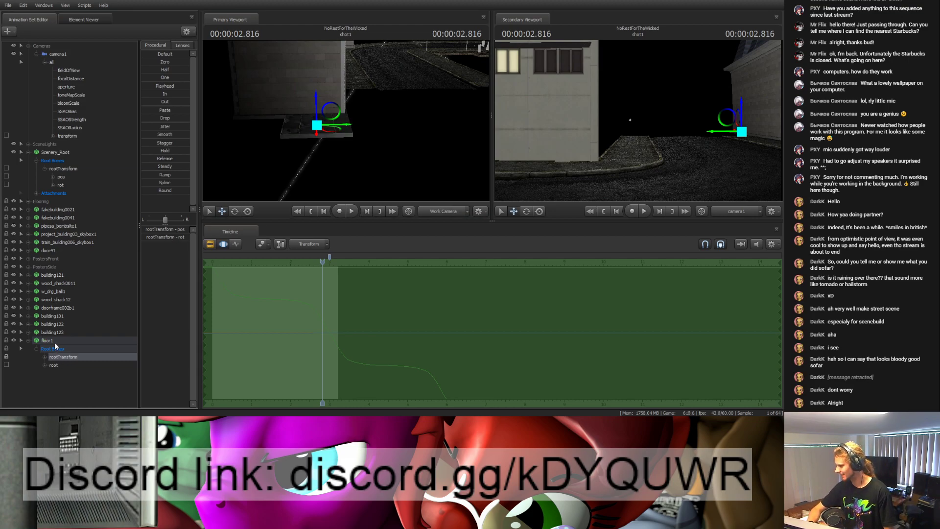
{"action": "left_click", "coordinate": [162, 94]}
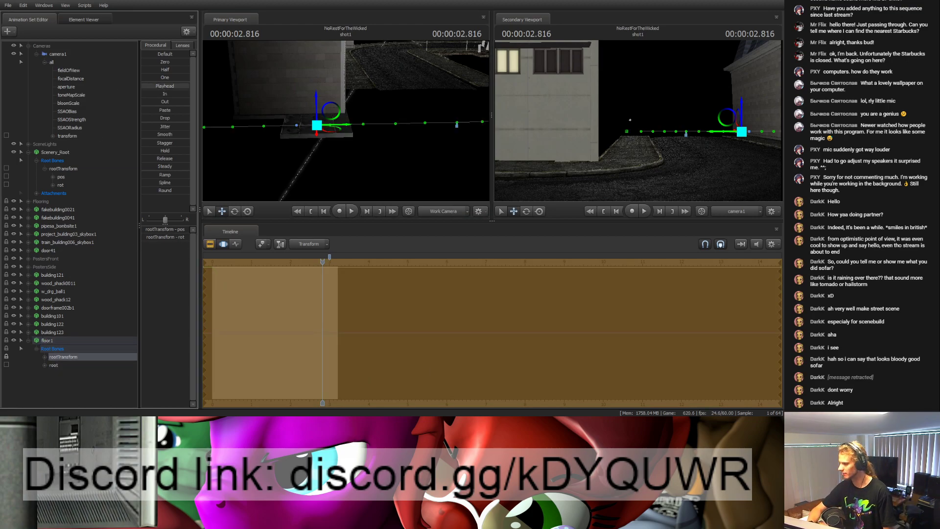
Step: Duplicate floor1 and slide the copy outward from the house wall to extend the pavement
{"action": "left_click", "coordinate": [46, 341]}
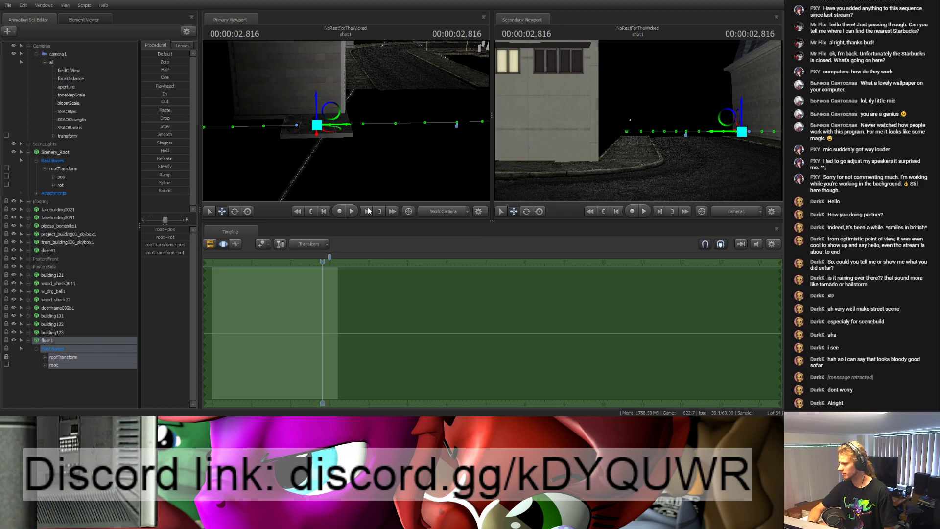
{"action": "left_click", "coordinate": [58, 387]}
{"action": "left_click", "coordinate": [49, 373]}
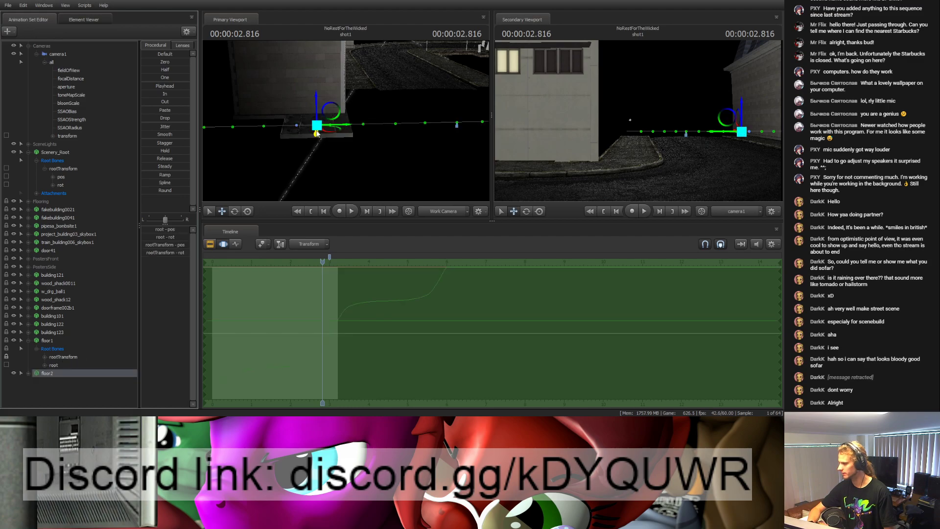
{"action": "left_click_drag", "start_coordinate": [317, 156], "coordinate": [319, 161]}
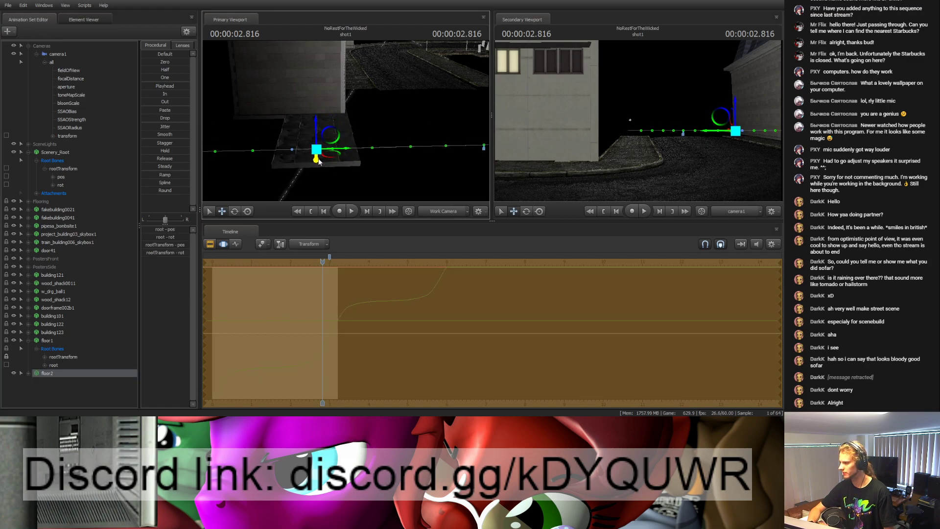
Step: In the Graph Editor at 2.833 seconds, rotate floor1's rootTransform and set its Rotation Z key to -180
{"action": "left_click", "coordinate": [59, 358]}
{"action": "left_click", "coordinate": [236, 244]}
{"action": "mouse_move", "coordinate": [323, 262]}
{"action": "left_mouse_down"}
{"action": "mouse_move", "coordinate": [354, 262]}
{"action": "mouse_move", "coordinate": [324, 262]}
{"action": "left_mouse_up"}
{"action": "key", "text": "e"}
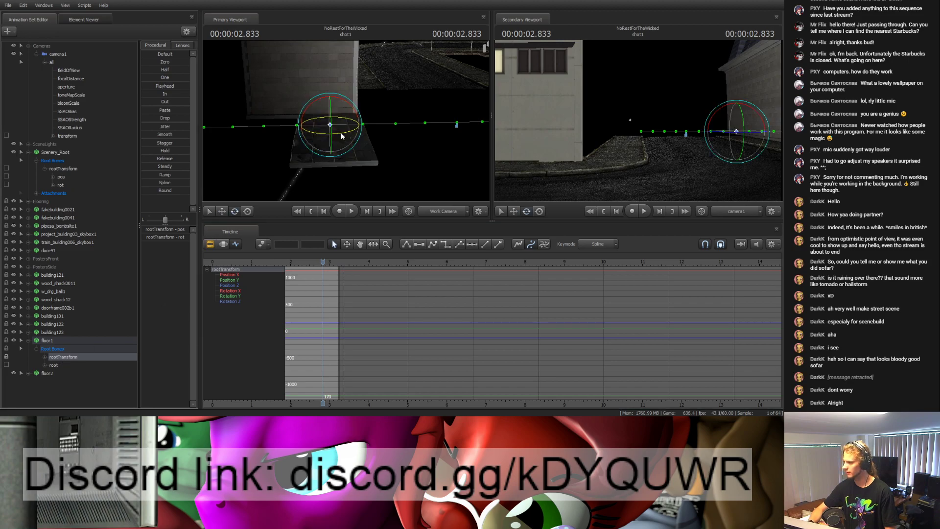
{"action": "left_click_drag", "start_coordinate": [338, 135], "coordinate": [342, 138]}
{"action": "double_click", "coordinate": [53, 356]}
{"action": "left_click", "coordinate": [60, 373]}
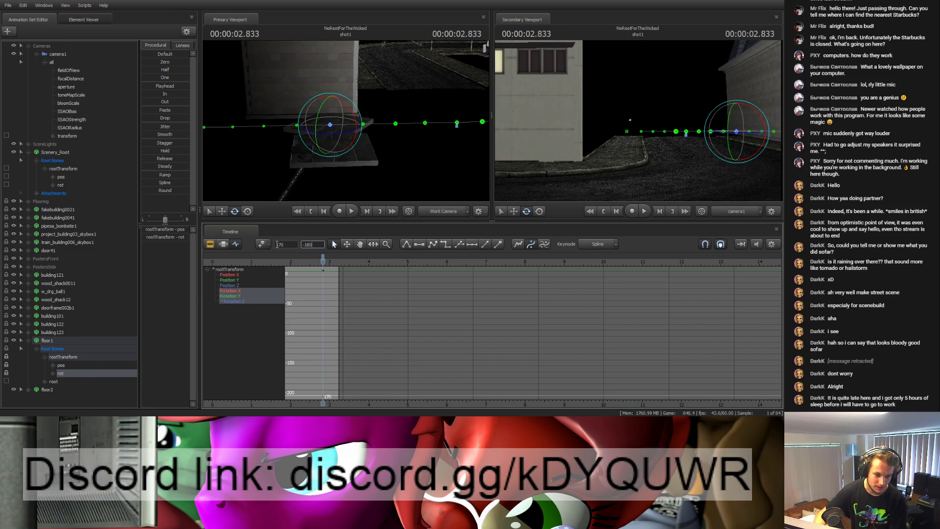
{"action": "key", "text": "Return"}
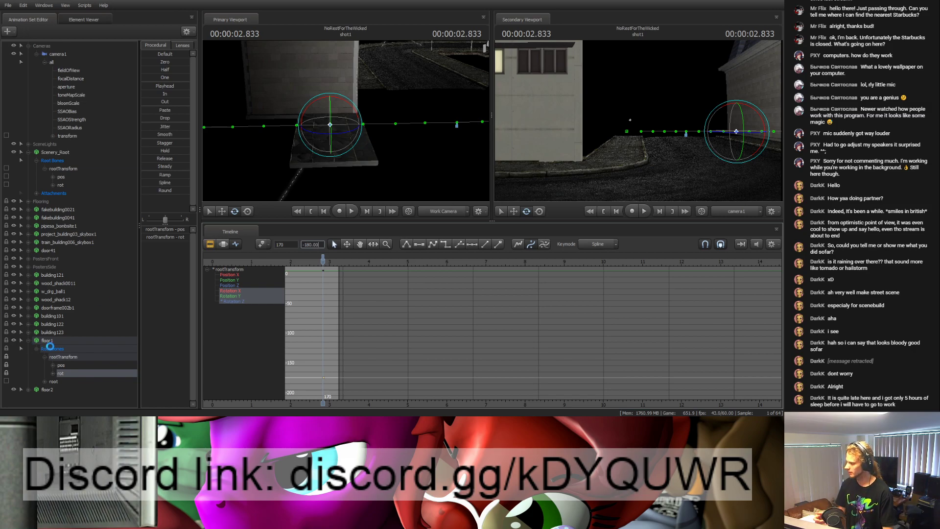
Step: Delete floor2, the copy made before floor1 was straightened
{"action": "left_click", "coordinate": [49, 378], "text": "ctrl"}
{"action": "left_click", "coordinate": [47, 390]}
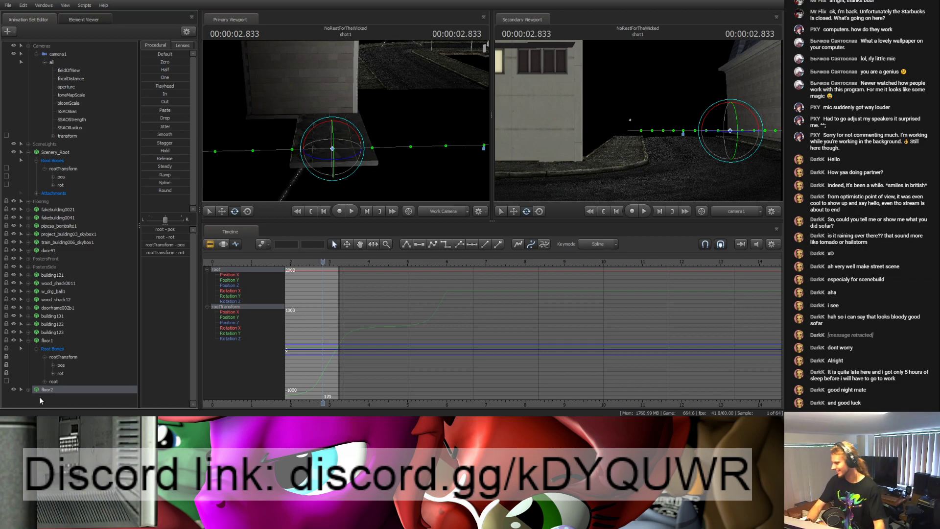
Step: Return to the Motion Editor, duplicate the straightened floor1 and lock the copy's rootTransform to Scenery_Root's rootTransform
{"action": "left_click", "coordinate": [55, 339]}
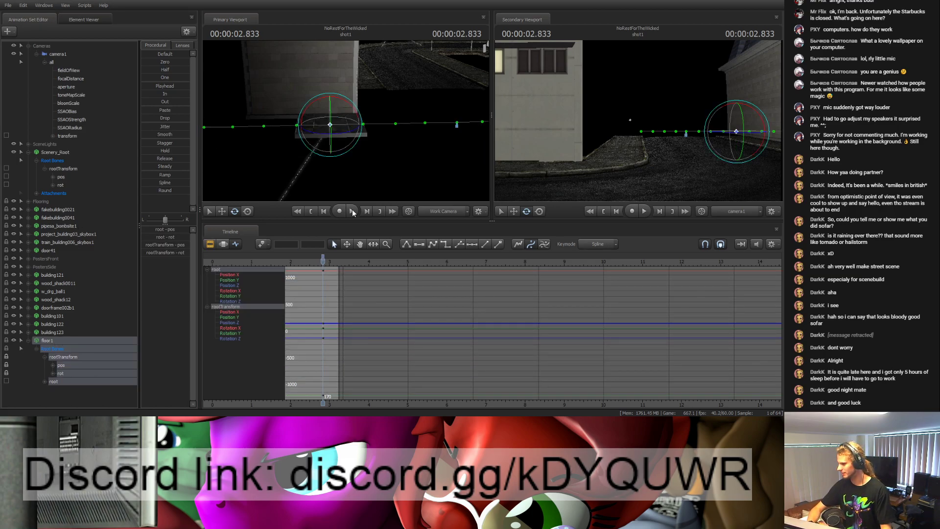
{"action": "left_click", "coordinate": [223, 244]}
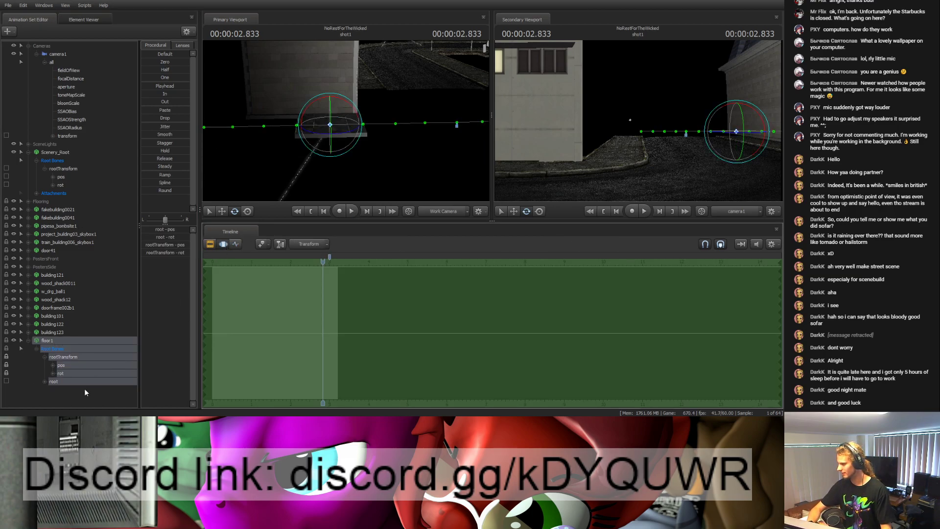
{"action": "left_click", "coordinate": [79, 389]}
{"action": "left_click", "coordinate": [33, 390]}
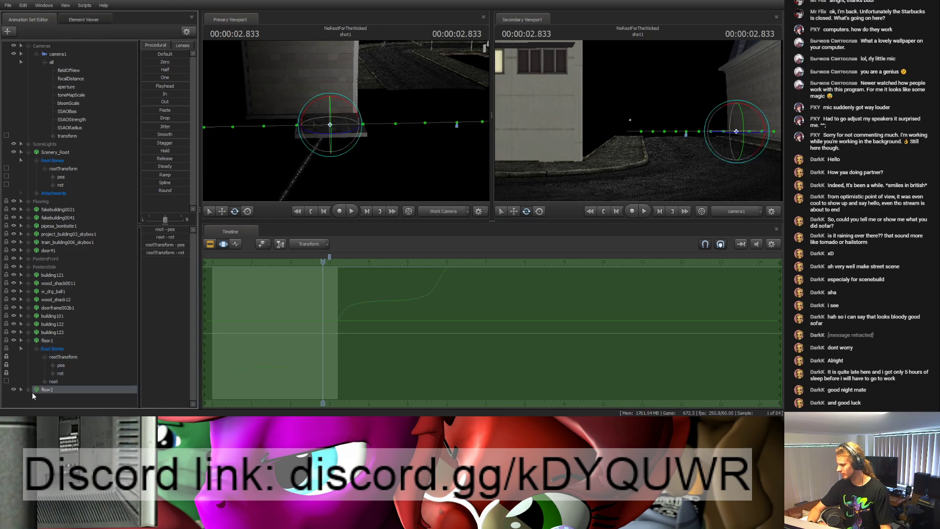
{"action": "left_click", "coordinate": [37, 397]}
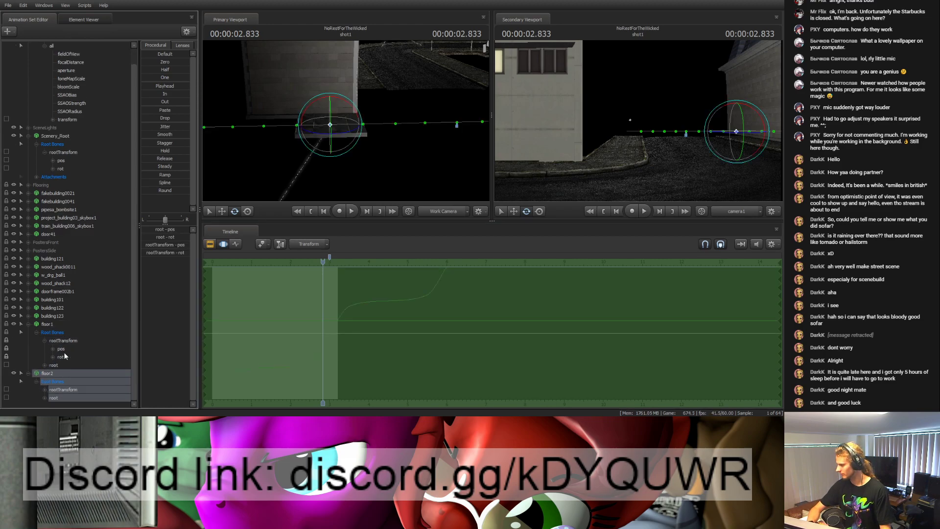
{"action": "left_click_drag", "start_coordinate": [60, 142], "coordinate": [73, 393]}
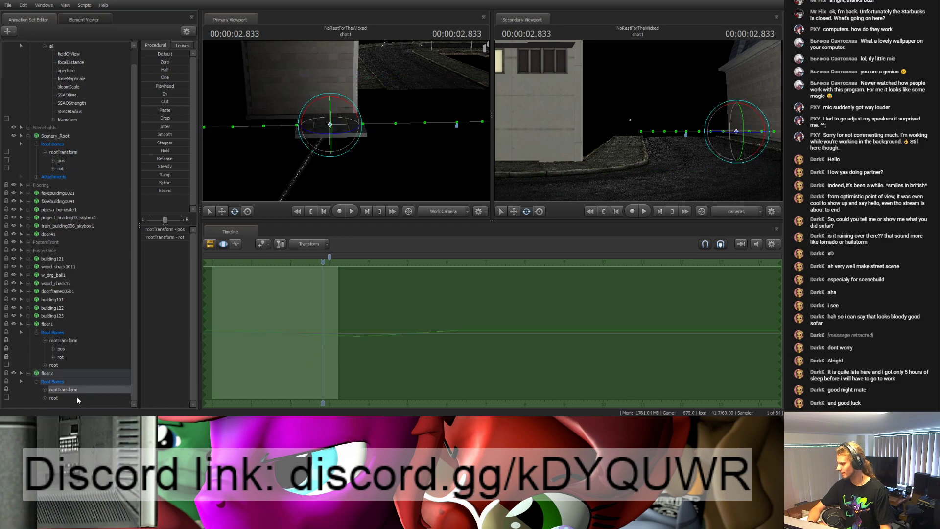
Step: Apply the Playhead preset to floor2's rootTransform and move the piece outward from the wall next to floor1
{"action": "left_click", "coordinate": [164, 86]}
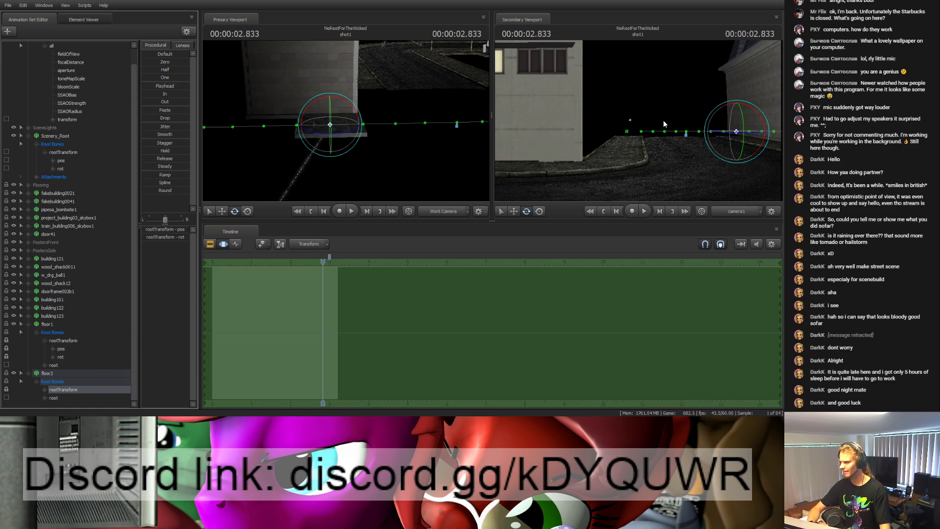
{"action": "left_click_drag", "start_coordinate": [408, 115], "coordinate": [382, 152]}
{"action": "key", "text": "w"}
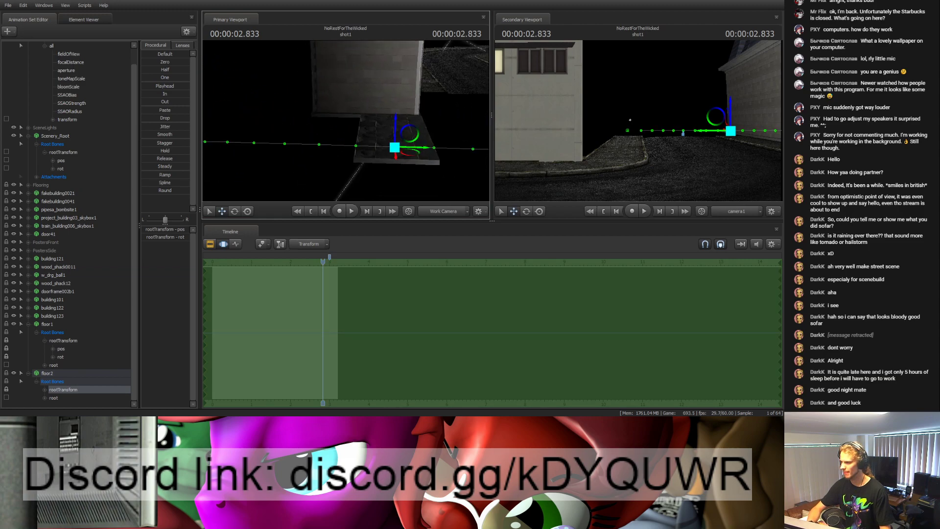
Step: Collapse the controls of floor1 and floor2 and duplicate both floor pieces together
{"action": "left_click", "coordinate": [48, 324]}
{"action": "left_click", "coordinate": [47, 373], "text": "ctrl"}
{"action": "left_click", "coordinate": [29, 324]}
{"action": "left_click", "coordinate": [29, 349]}
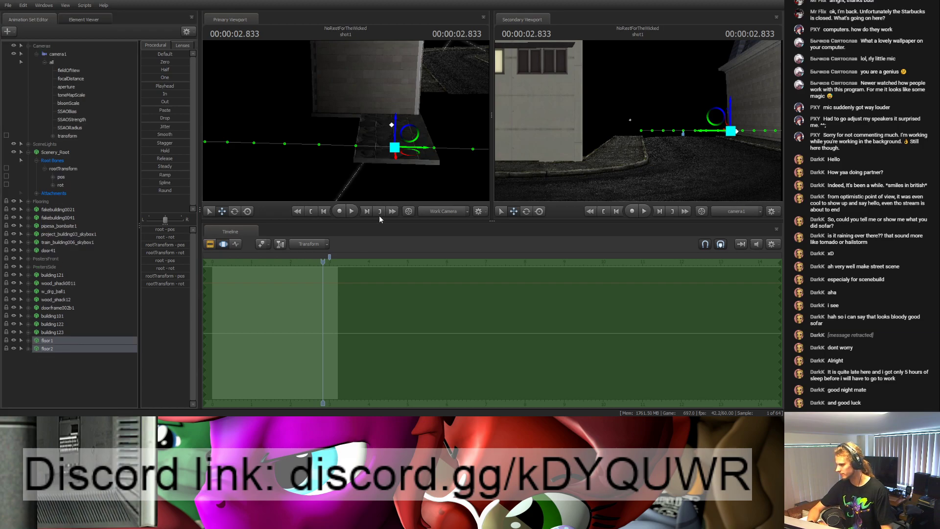
{"action": "key", "text": "ctrl+c"}
{"action": "key", "text": "ctrl+v"}
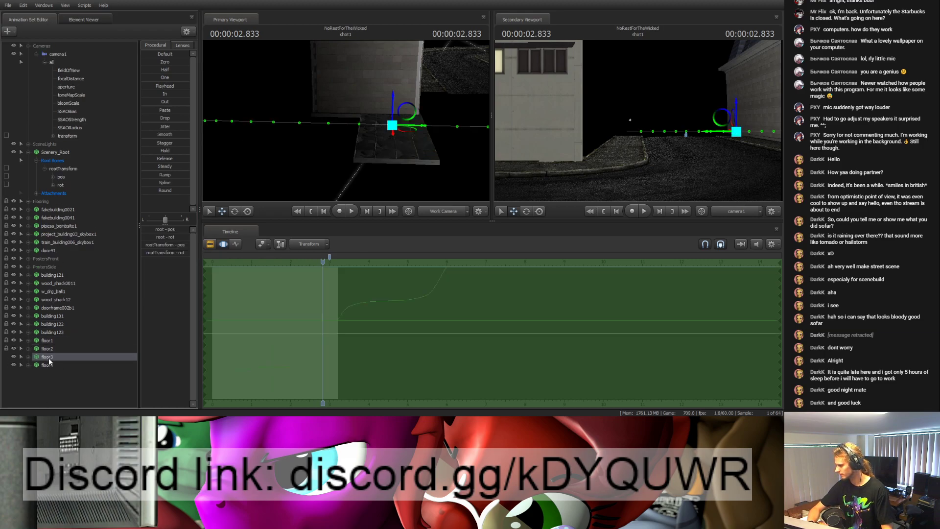
Step: Move floor3 and floor4 together past the first pair to extend the pavement, and check the shot at 2.666 seconds
{"action": "left_click_drag", "start_coordinate": [445, 112], "coordinate": [227, 147]}
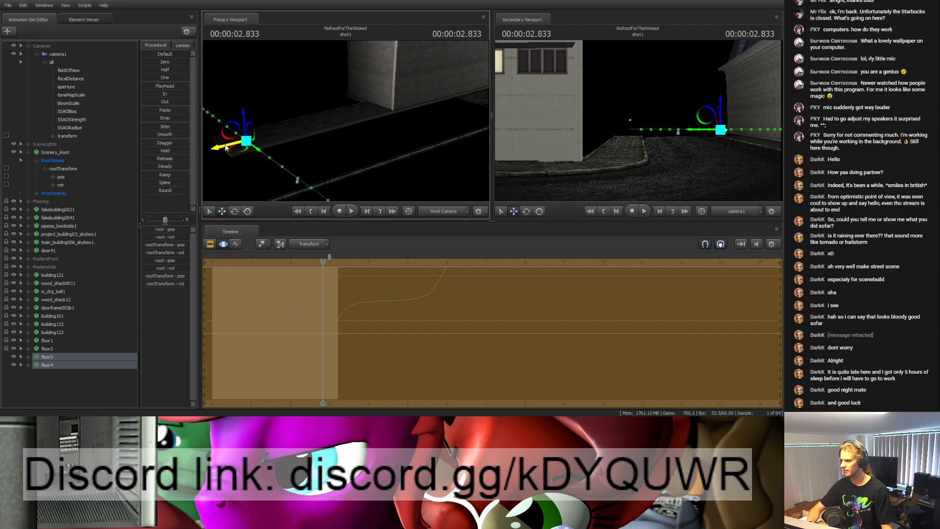
{"action": "left_click_drag", "start_coordinate": [328, 139], "coordinate": [346, 119]}
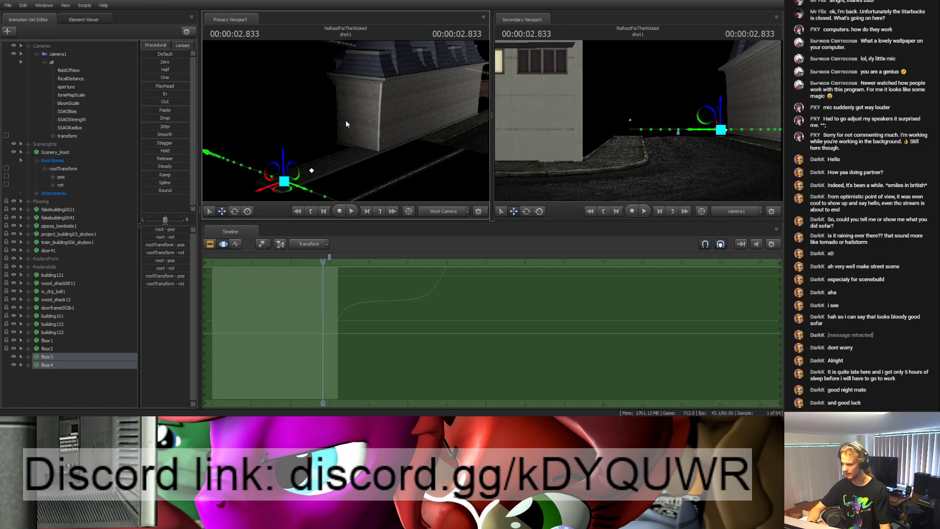
{"action": "left_click_drag", "start_coordinate": [323, 258], "coordinate": [316, 259]}
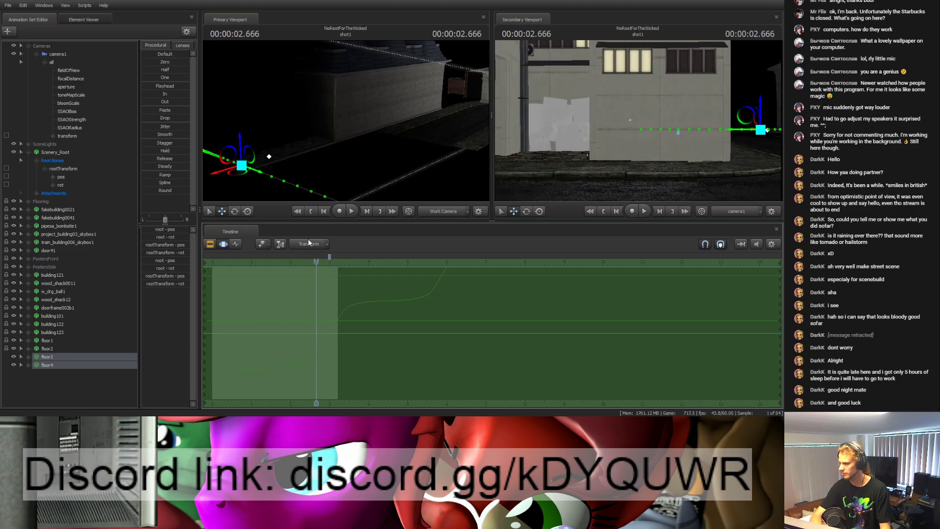
{"action": "left_click", "coordinate": [60, 378]}
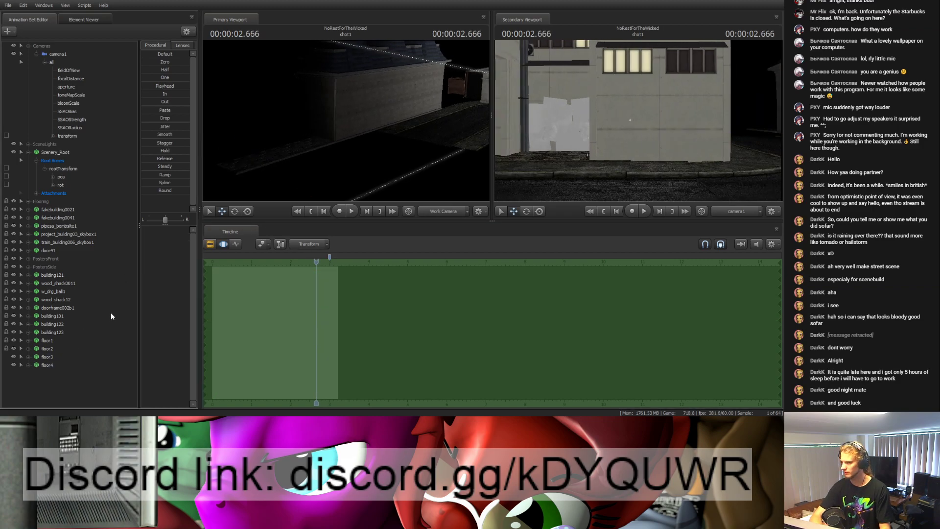